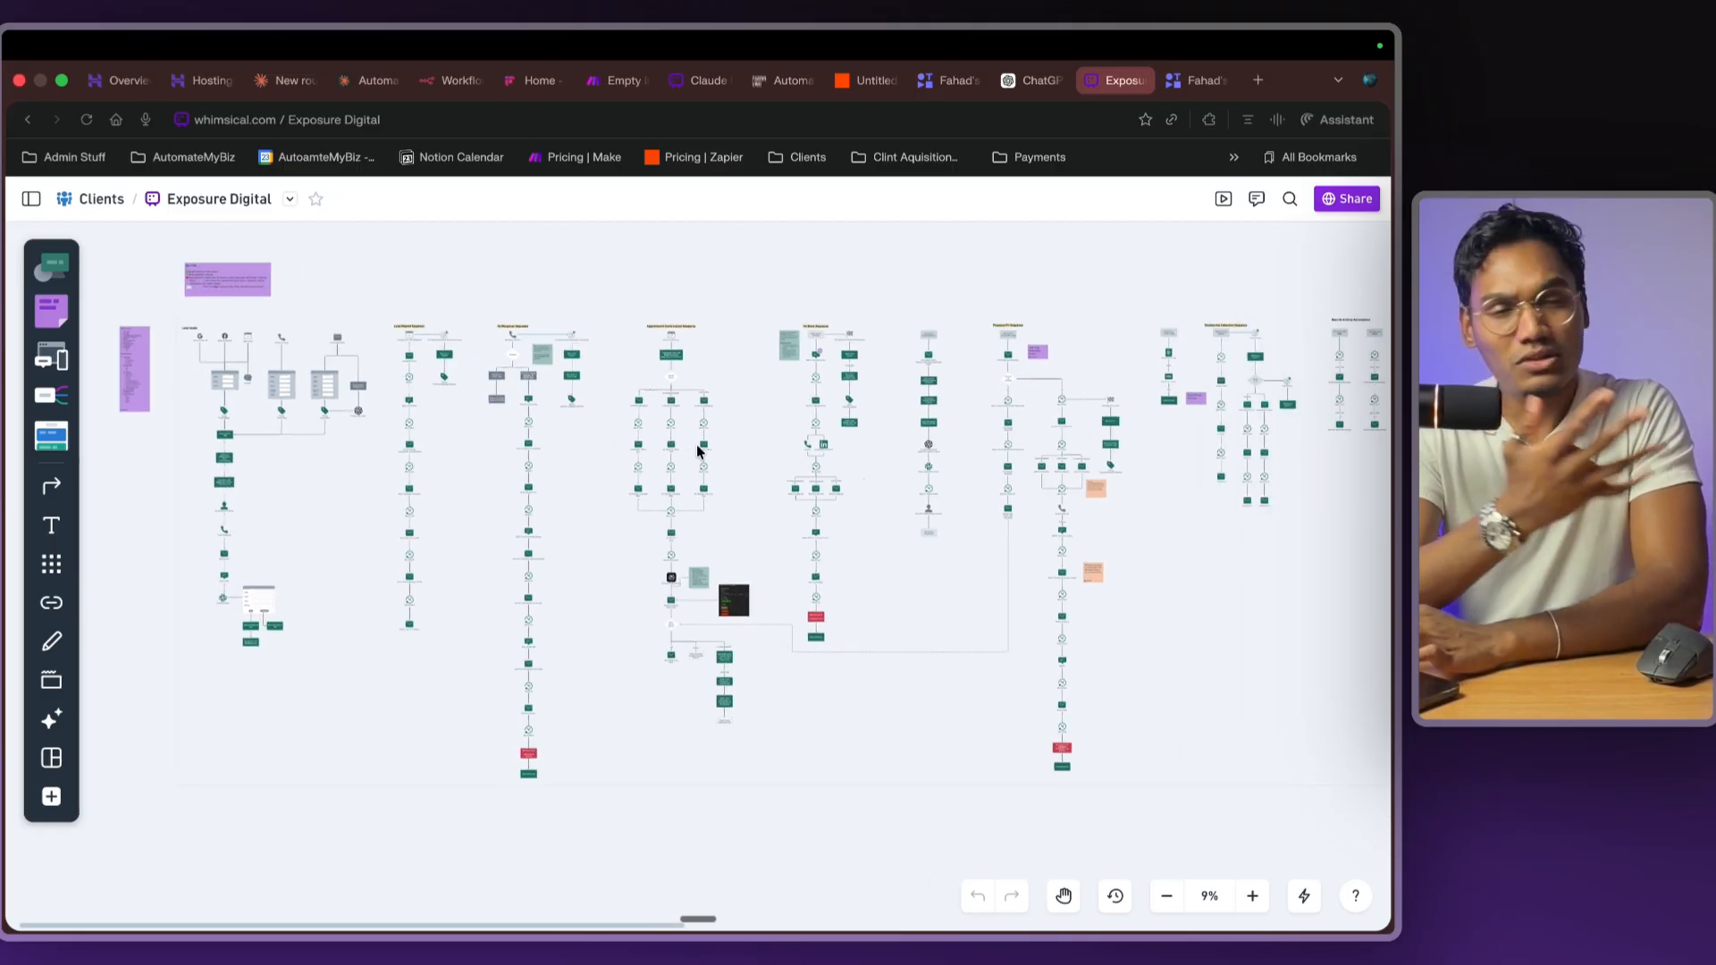
- Examine the Appointment Confirmation Sequence, from its reminder emails down to the Status Selected and Proposal Requested branches
{"action": "scroll", "coordinate": [700, 451], "scroll_direction": "up", "scroll_amount": 2}
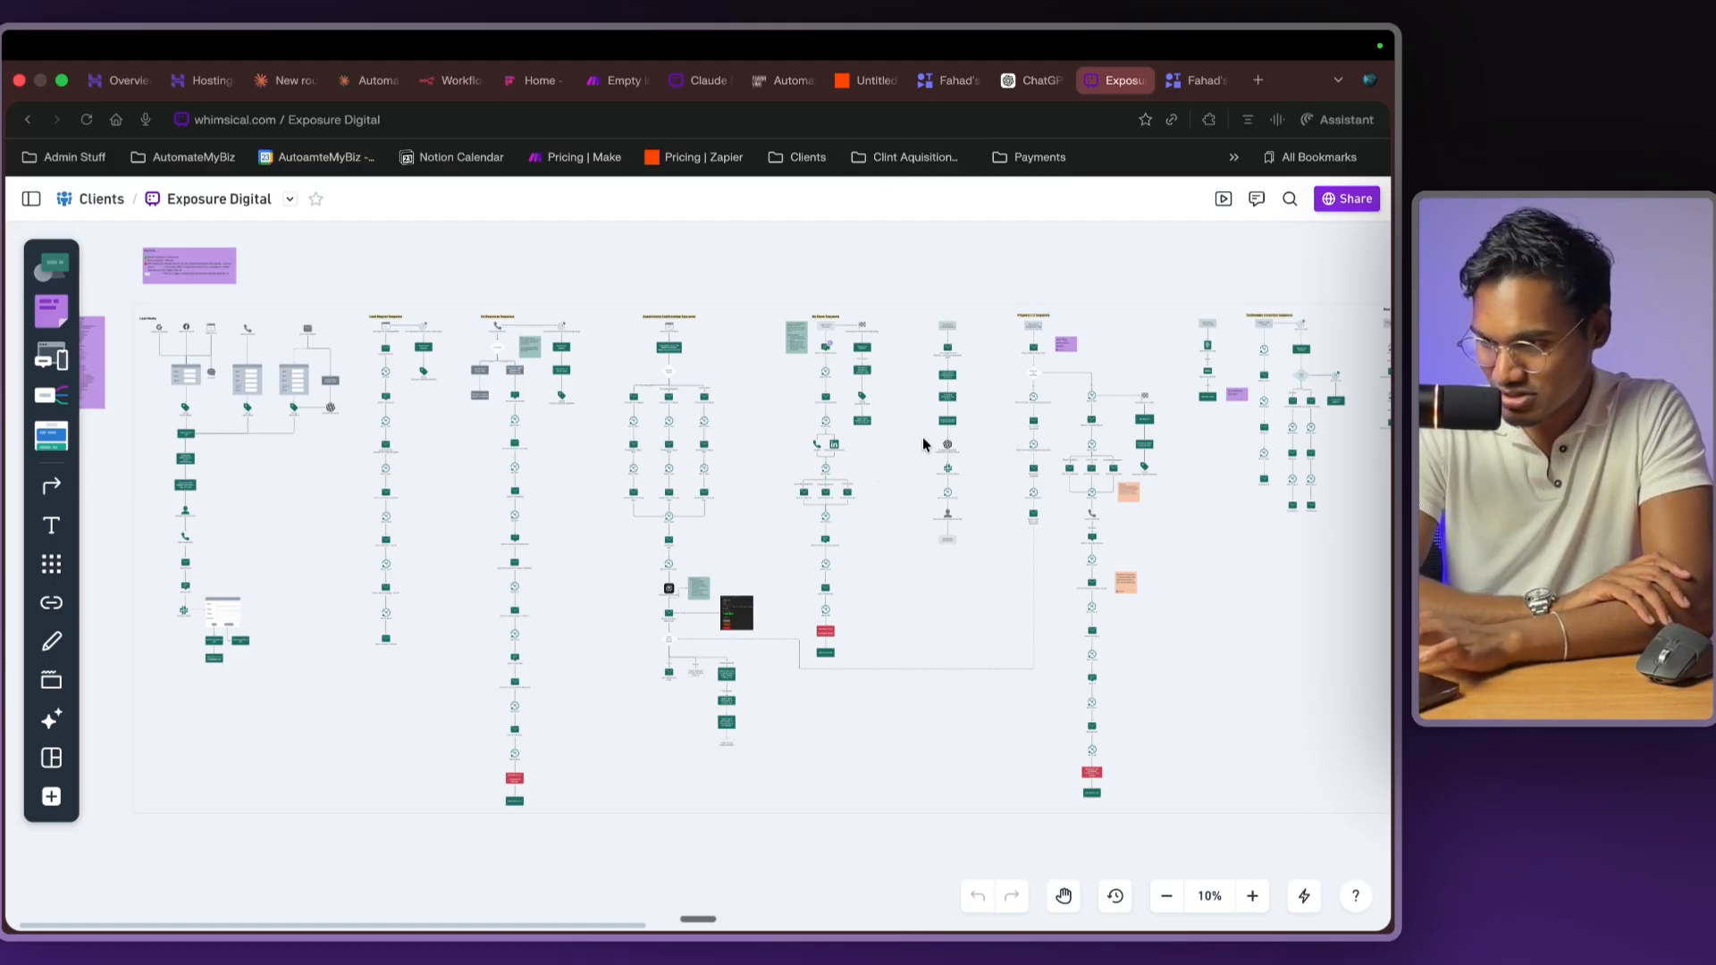
{"action": "scroll", "coordinate": [915, 444], "scroll_direction": "up", "scroll_amount": 3}
{"action": "scroll", "coordinate": [915, 444], "scroll_direction": "up", "scroll_amount": 2}
{"action": "scroll", "coordinate": [774, 435], "scroll_direction": "up", "scroll_amount": 6}
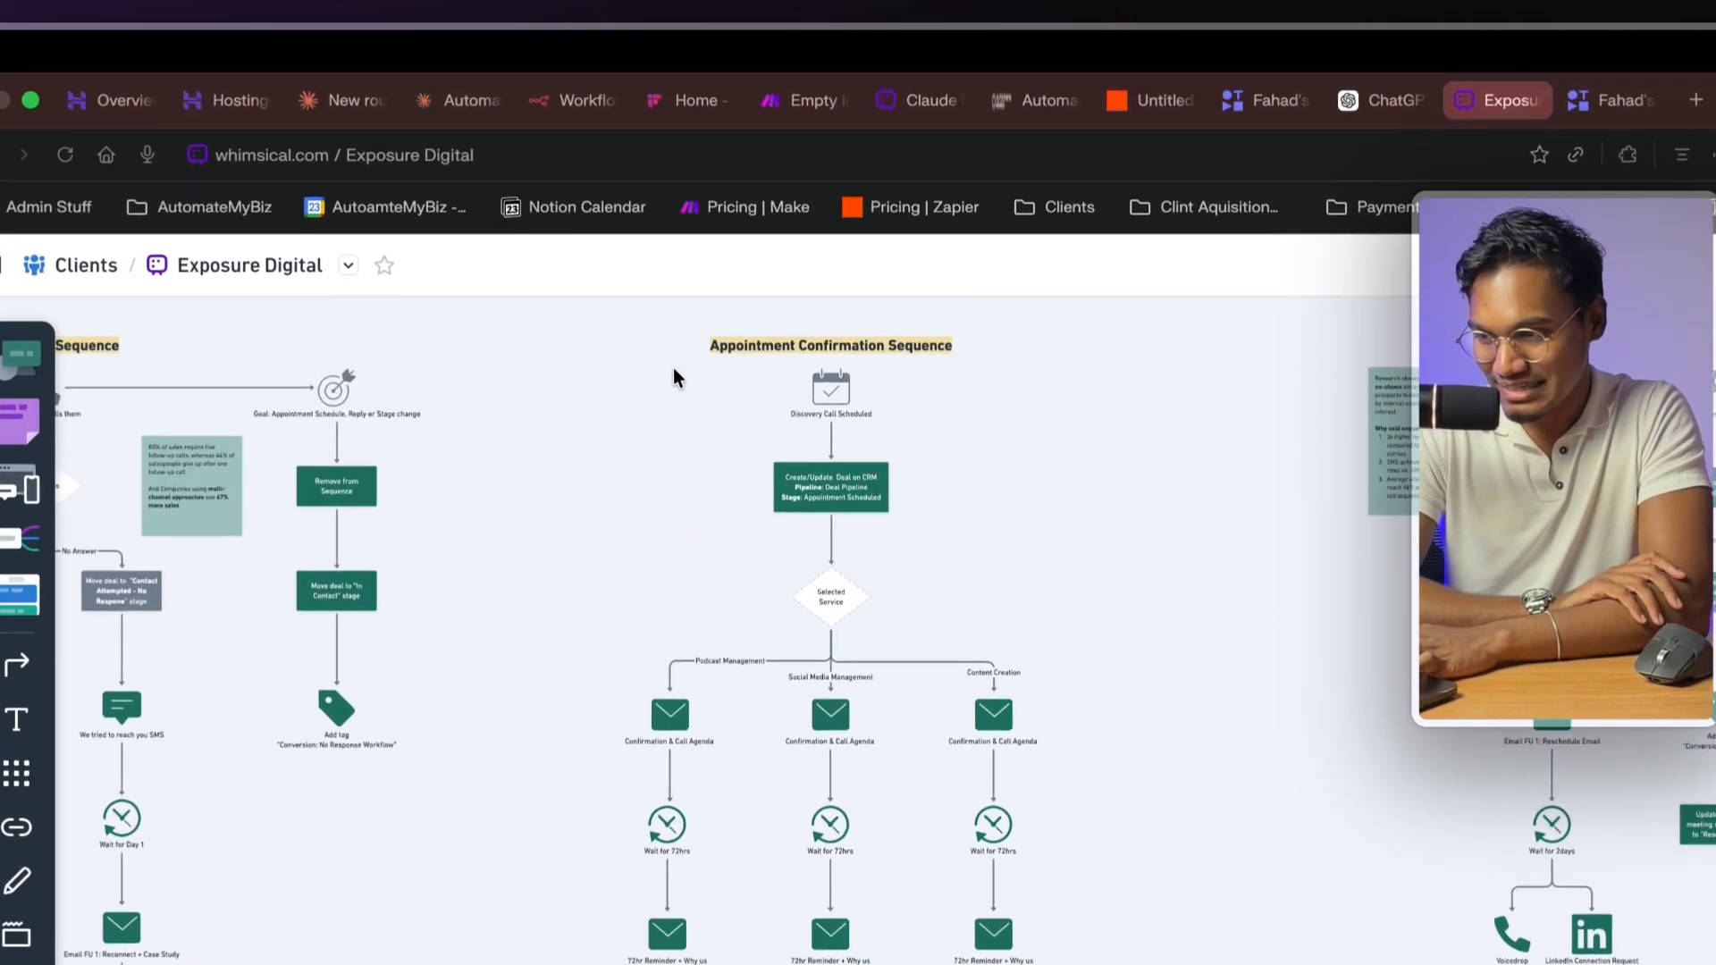
{"action": "left_click_drag", "start_coordinate": [527, 273], "coordinate": [738, 415]}
{"action": "scroll", "coordinate": [1037, 607], "scroll_direction": "down", "scroll_amount": 8}
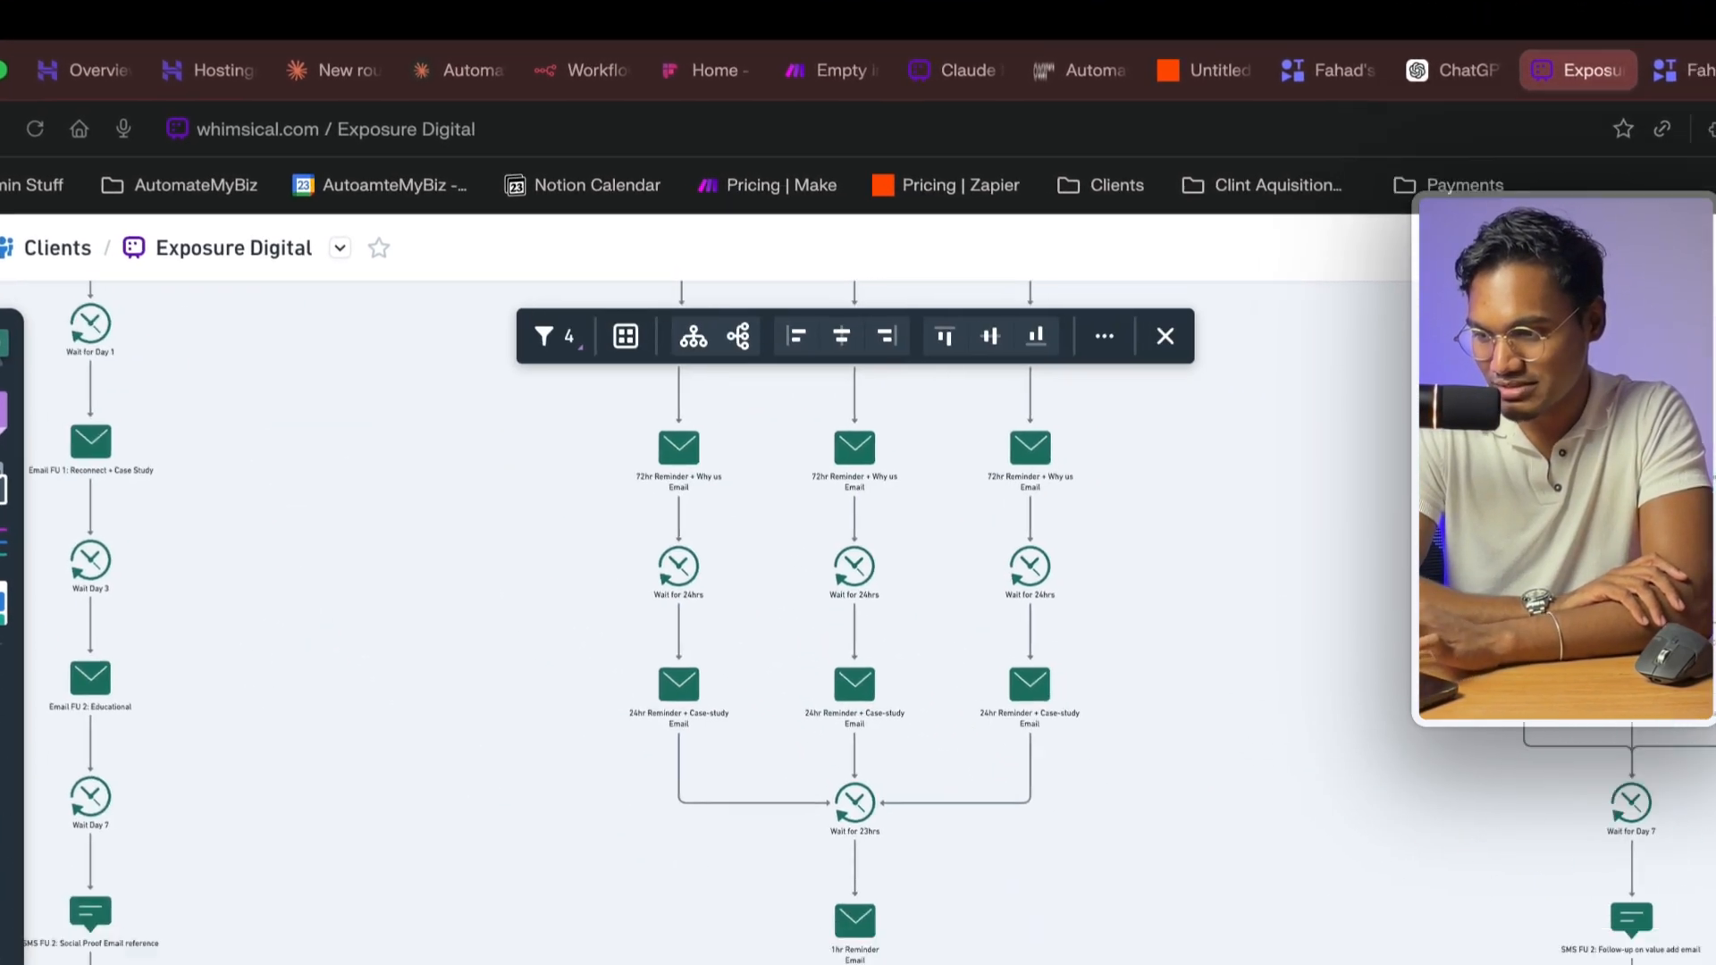
{"action": "scroll", "coordinate": [651, 688], "scroll_direction": "up", "scroll_amount": 6}
{"action": "scroll", "coordinate": [616, 531], "scroll_direction": "down", "scroll_amount": 4}
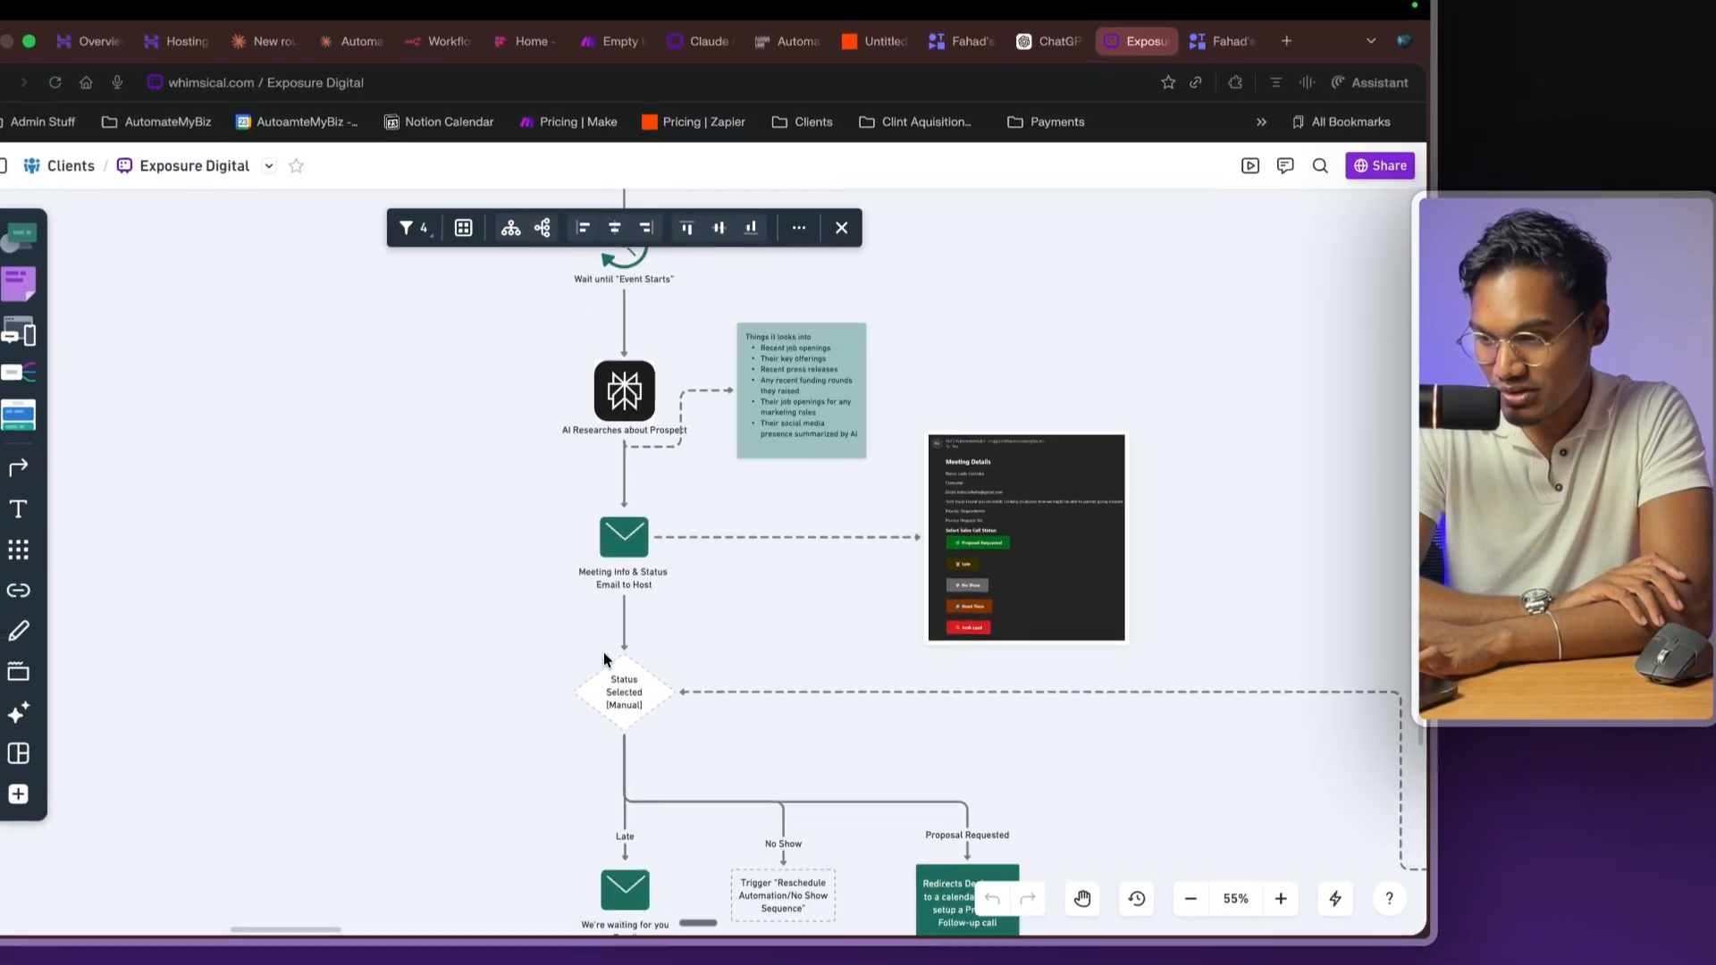
{"action": "scroll", "coordinate": [608, 665], "scroll_direction": "up", "scroll_amount": 4}
{"action": "scroll", "coordinate": [985, 795], "scroll_direction": "down", "scroll_amount": 1}
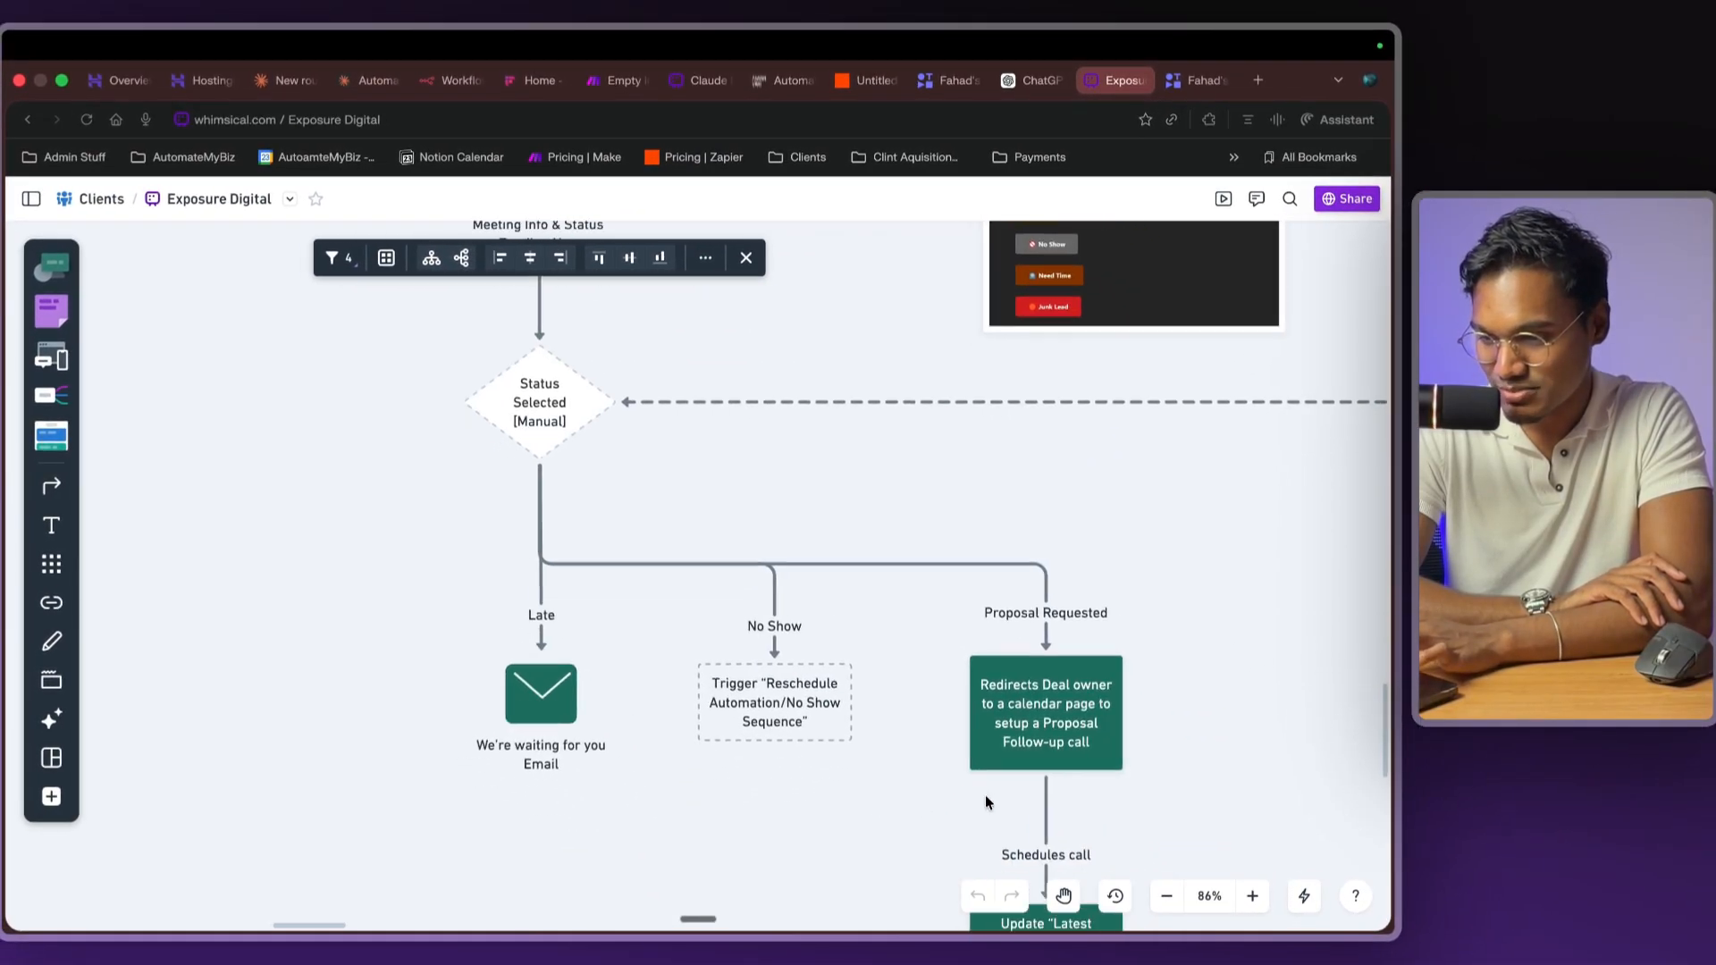
{"action": "scroll", "coordinate": [985, 795], "scroll_direction": "right", "scroll_amount": 2}
{"action": "scroll", "coordinate": [985, 795], "scroll_direction": "up", "scroll_amount": 1}
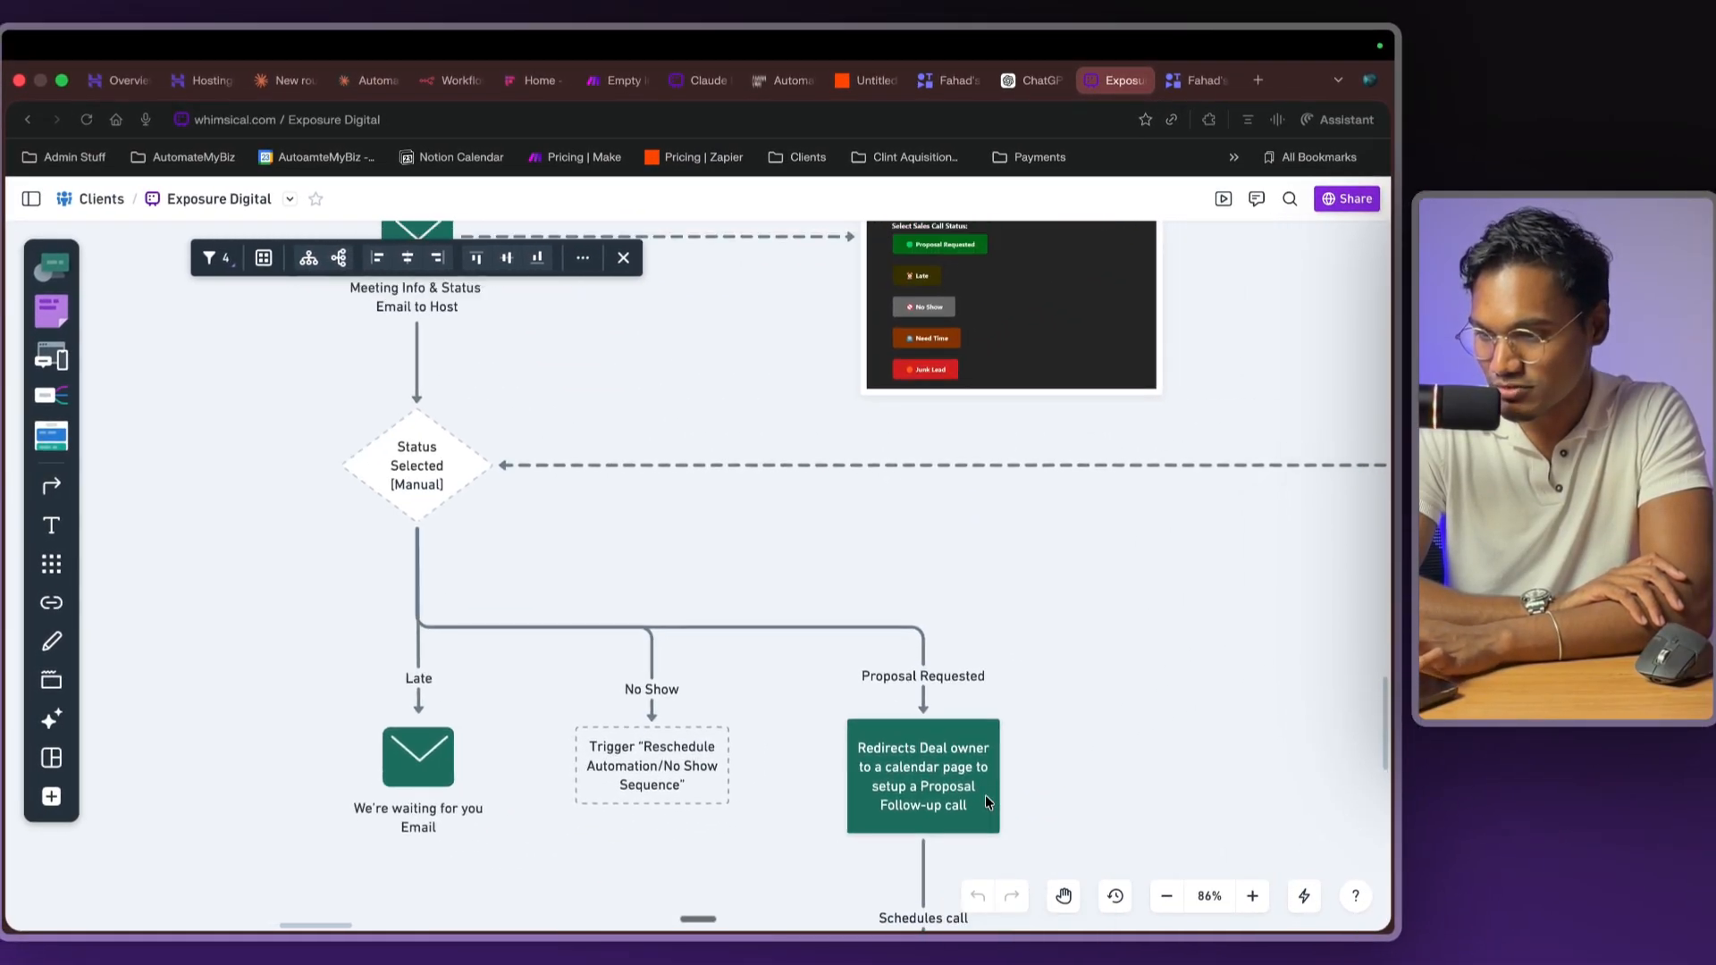
{"action": "scroll", "coordinate": [984, 795], "scroll_direction": "down", "scroll_amount": 3}
{"action": "left_click", "coordinate": [986, 795]}
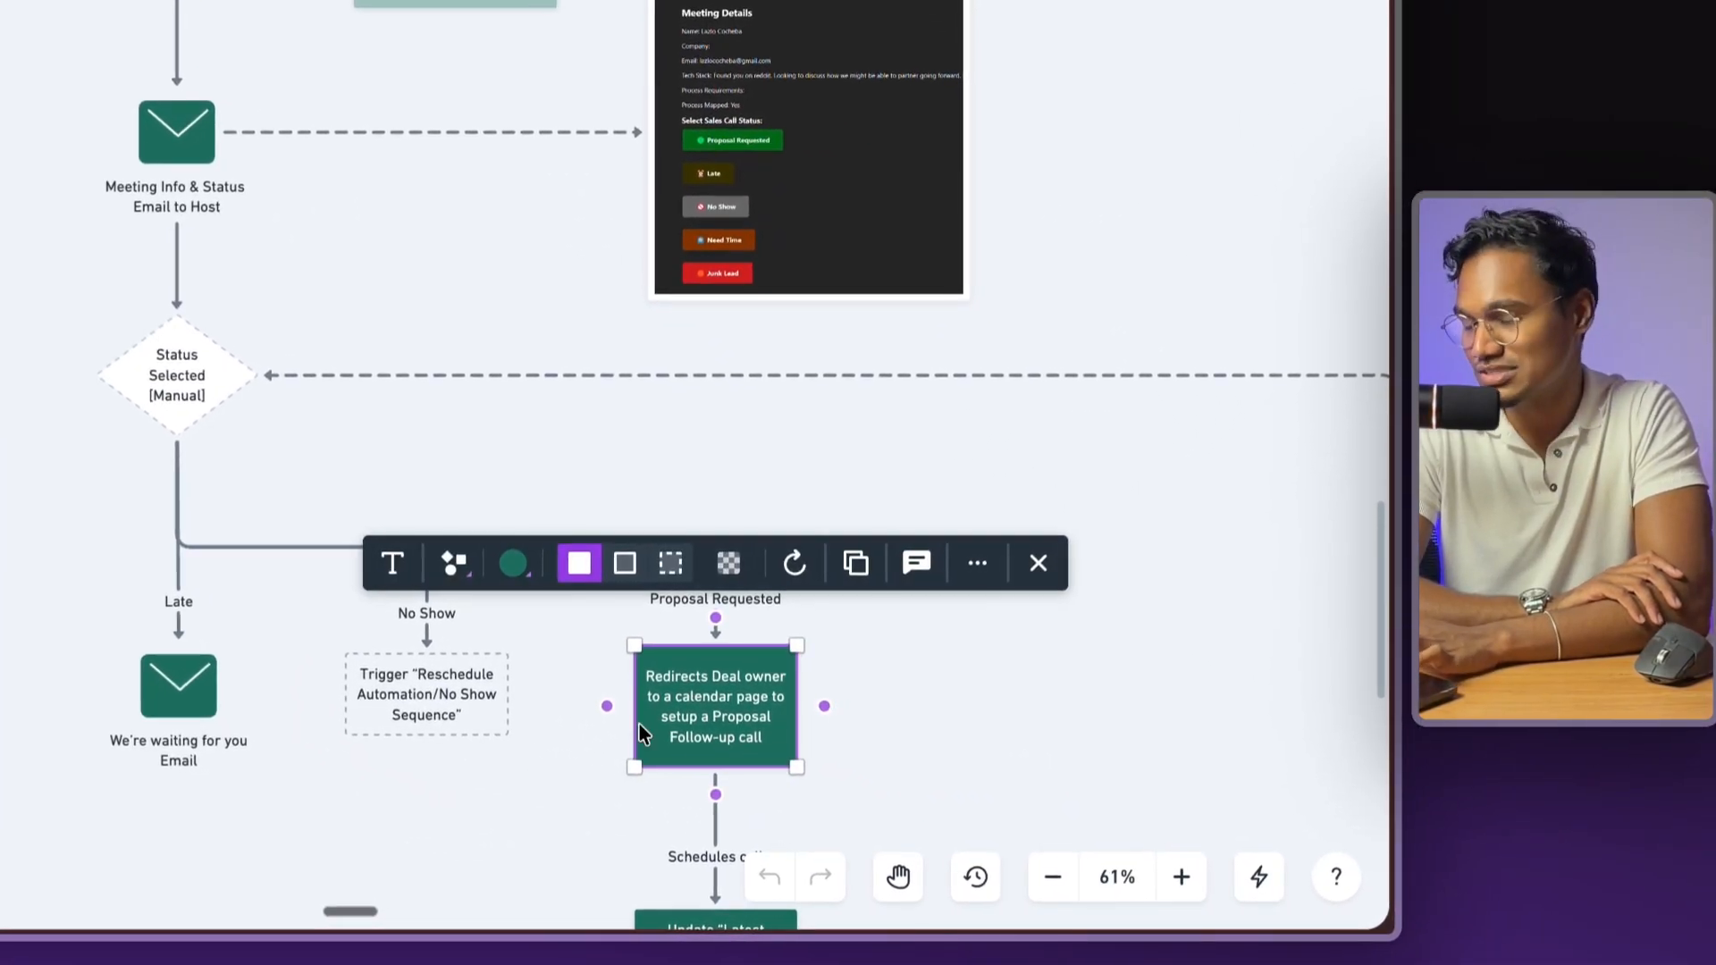
- Review the flow starting at Deal moved to "Proposal Requested", including the prospect research, AI created Proposal Draft and Slack notification steps
{"action": "scroll", "coordinate": [587, 738], "scroll_direction": "down", "scroll_amount": 8}
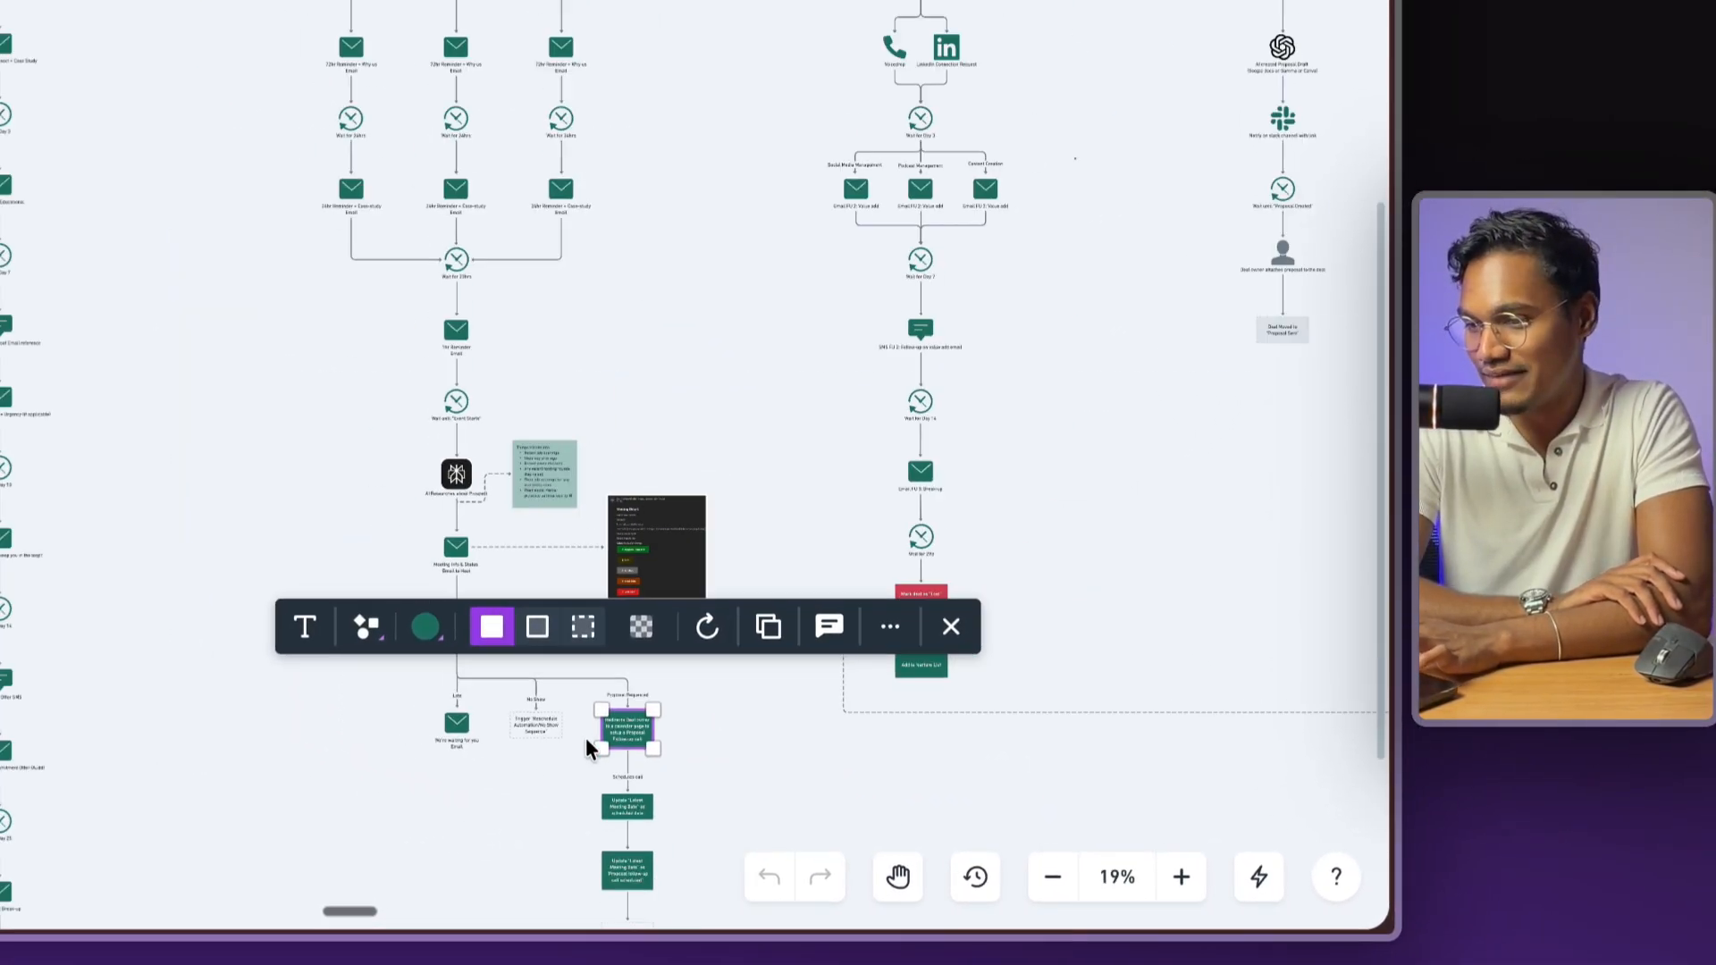
{"action": "scroll", "coordinate": [587, 729], "scroll_direction": "right", "scroll_amount": 7}
{"action": "scroll", "coordinate": [587, 728], "scroll_direction": "up", "scroll_amount": 5}
{"action": "scroll", "coordinate": [645, 376], "scroll_direction": "up", "scroll_amount": 10}
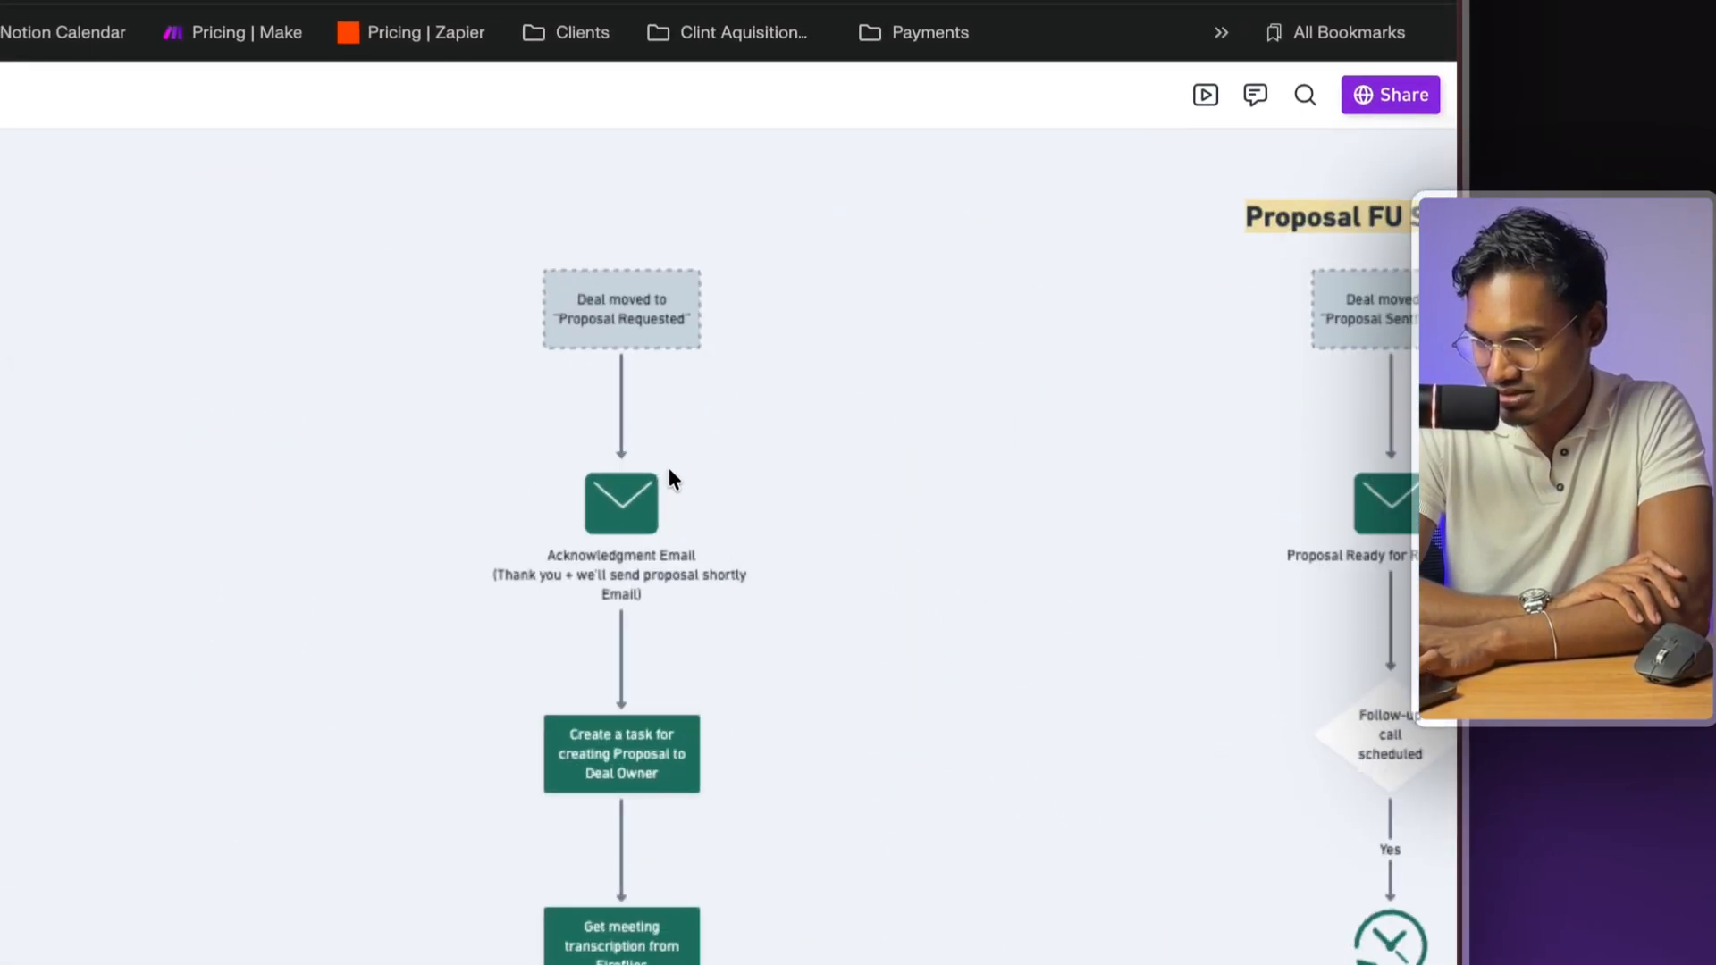
{"action": "left_click", "coordinate": [630, 264]}
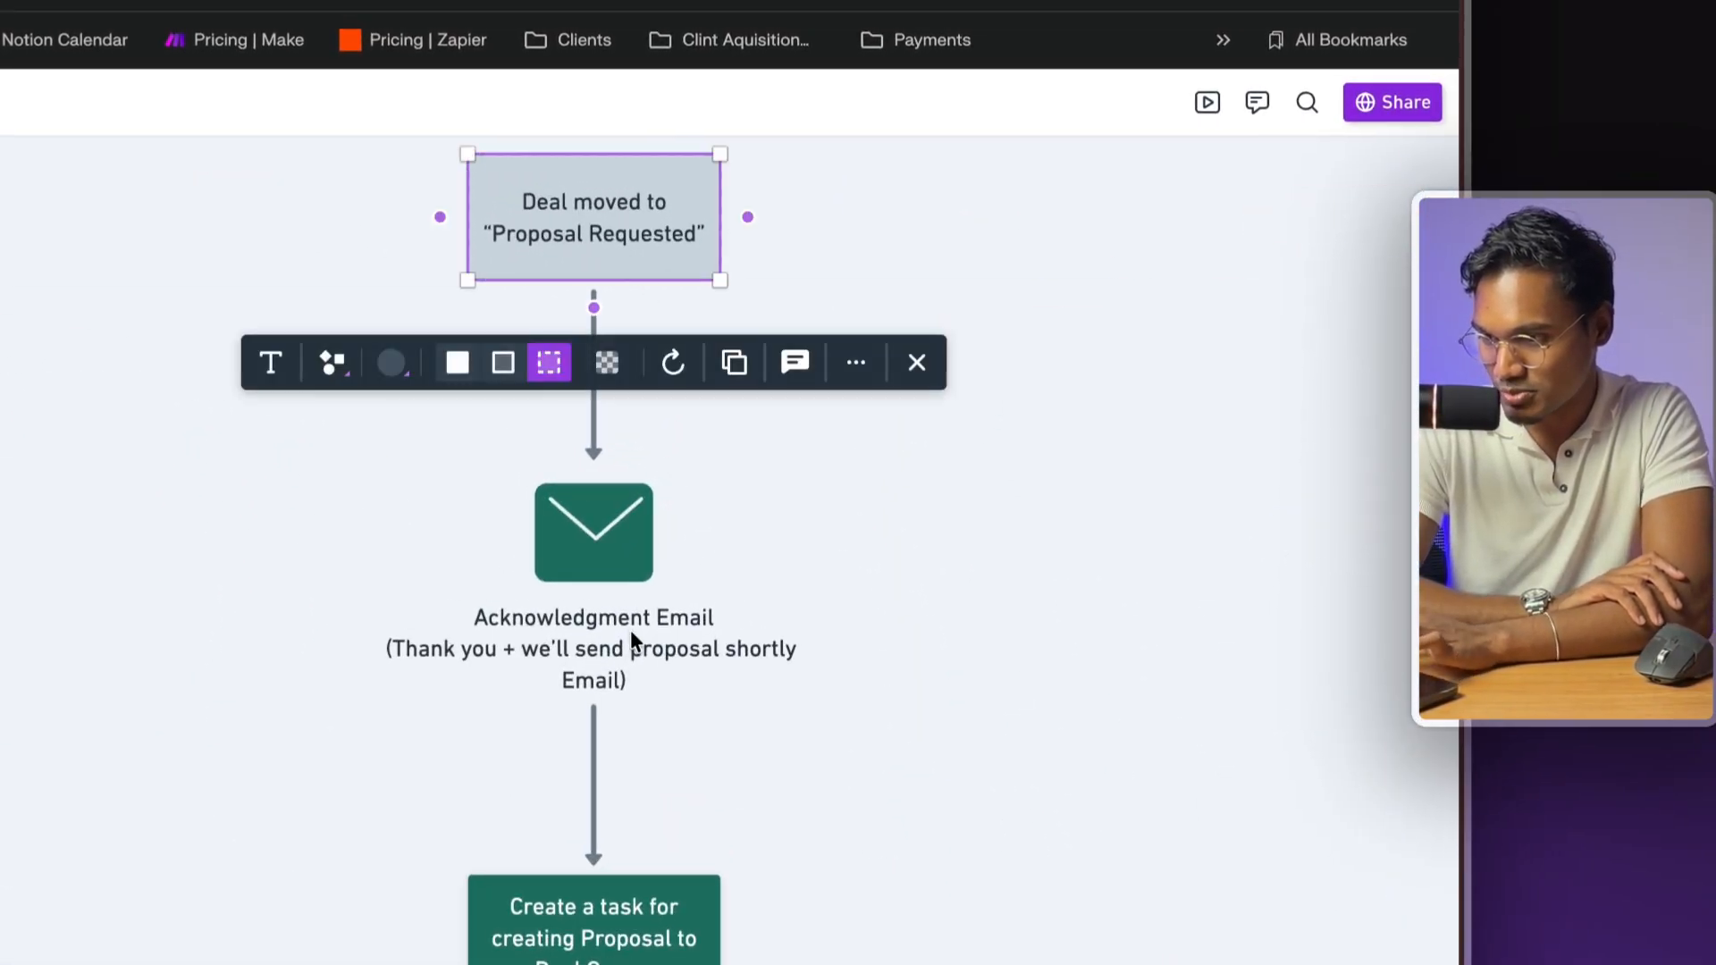
{"action": "scroll", "coordinate": [597, 479], "scroll_direction": "down", "scroll_amount": 15}
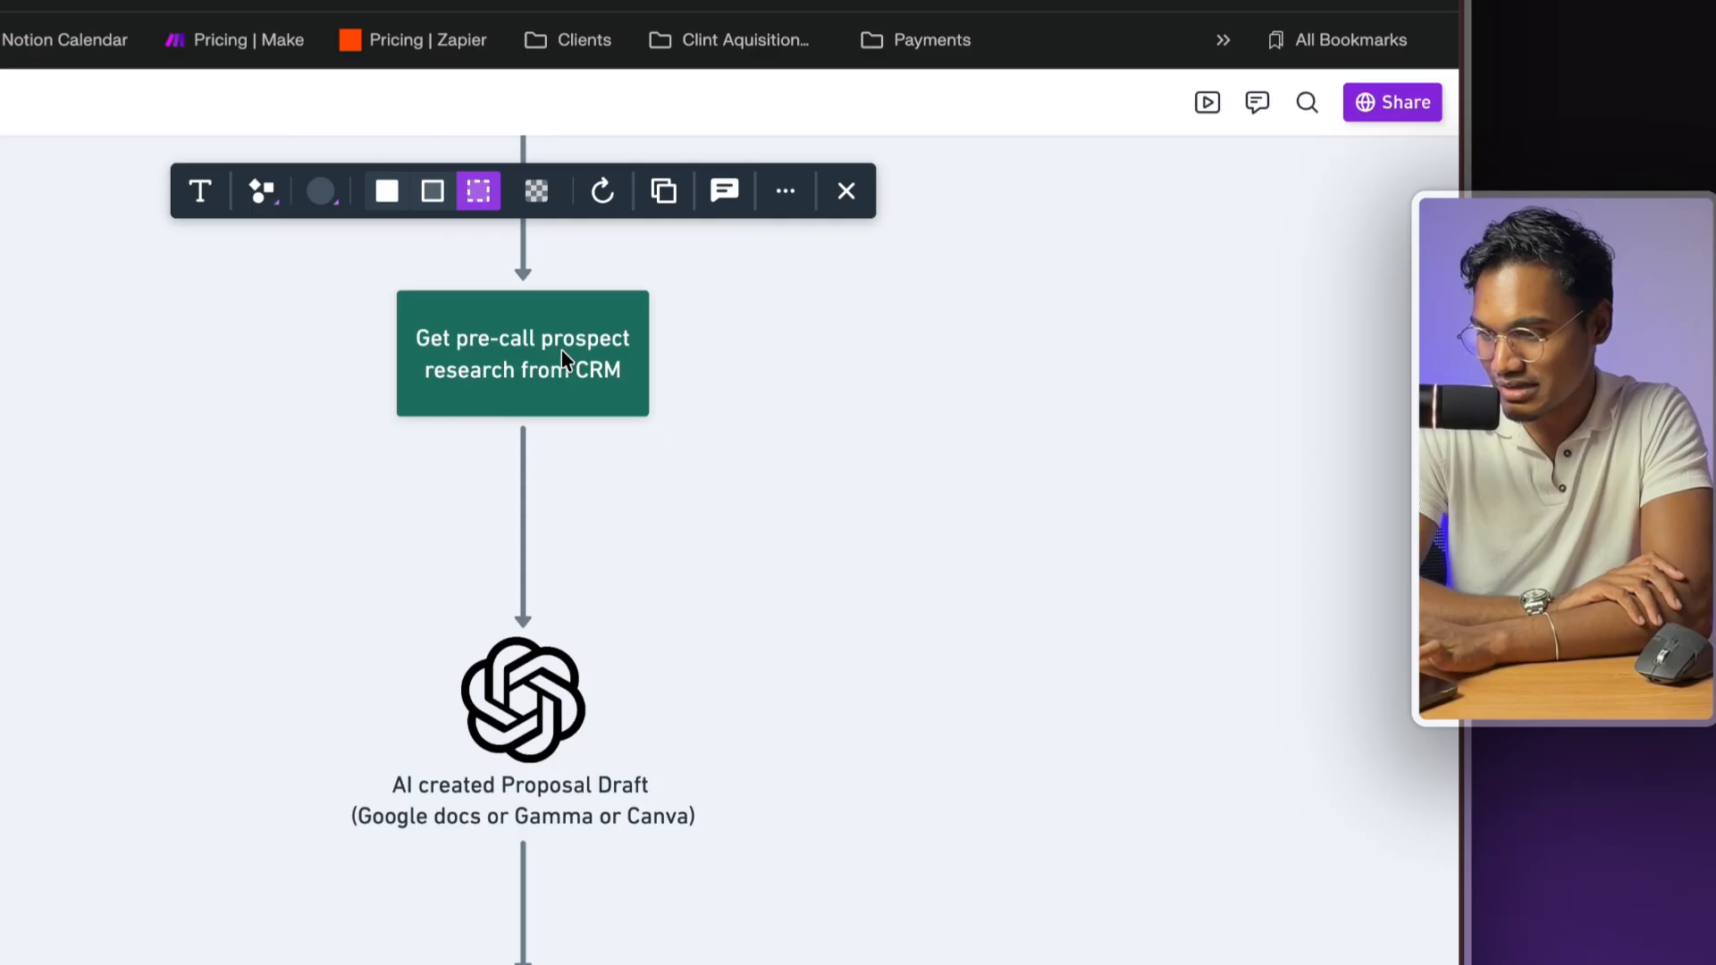
{"action": "left_click", "coordinate": [535, 746]}
{"action": "left_click", "coordinate": [709, 826]}
{"action": "scroll", "coordinate": [710, 826], "scroll_direction": "down", "scroll_amount": 4}
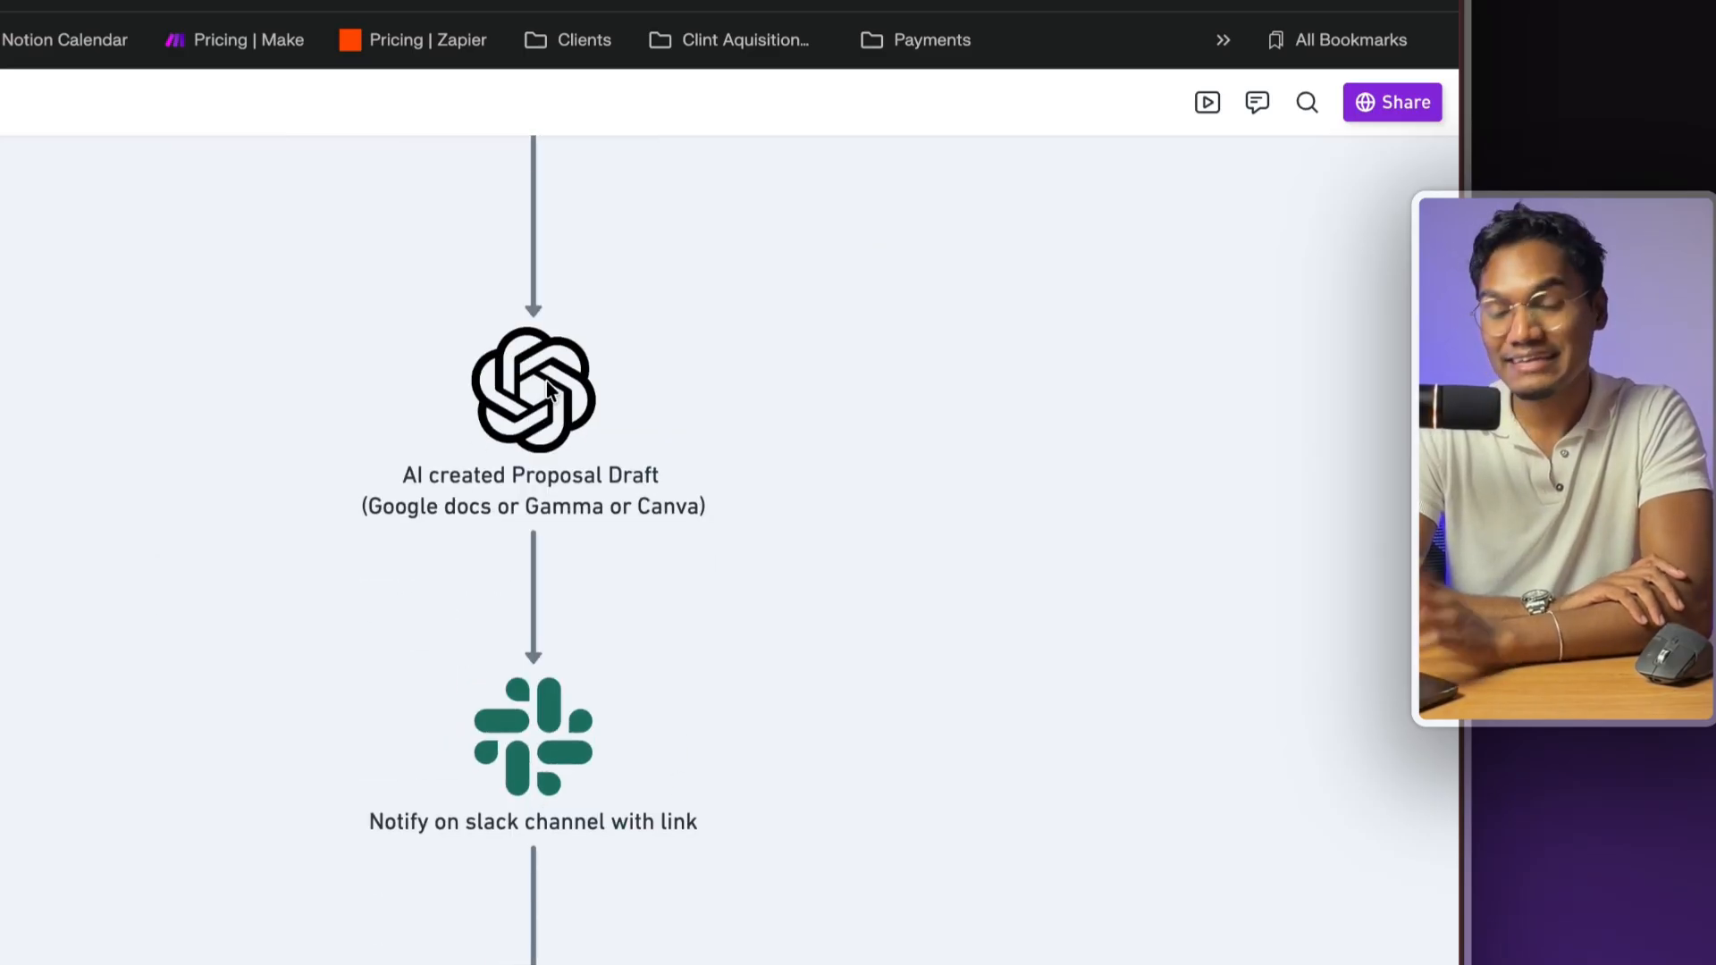
{"action": "left_click", "coordinate": [516, 361]}
{"action": "left_click", "coordinate": [731, 515]}
{"action": "scroll", "coordinate": [731, 515], "scroll_direction": "down", "scroll_amount": 6}
{"action": "scroll", "coordinate": [636, 547], "scroll_direction": "up", "scroll_amount": 8}
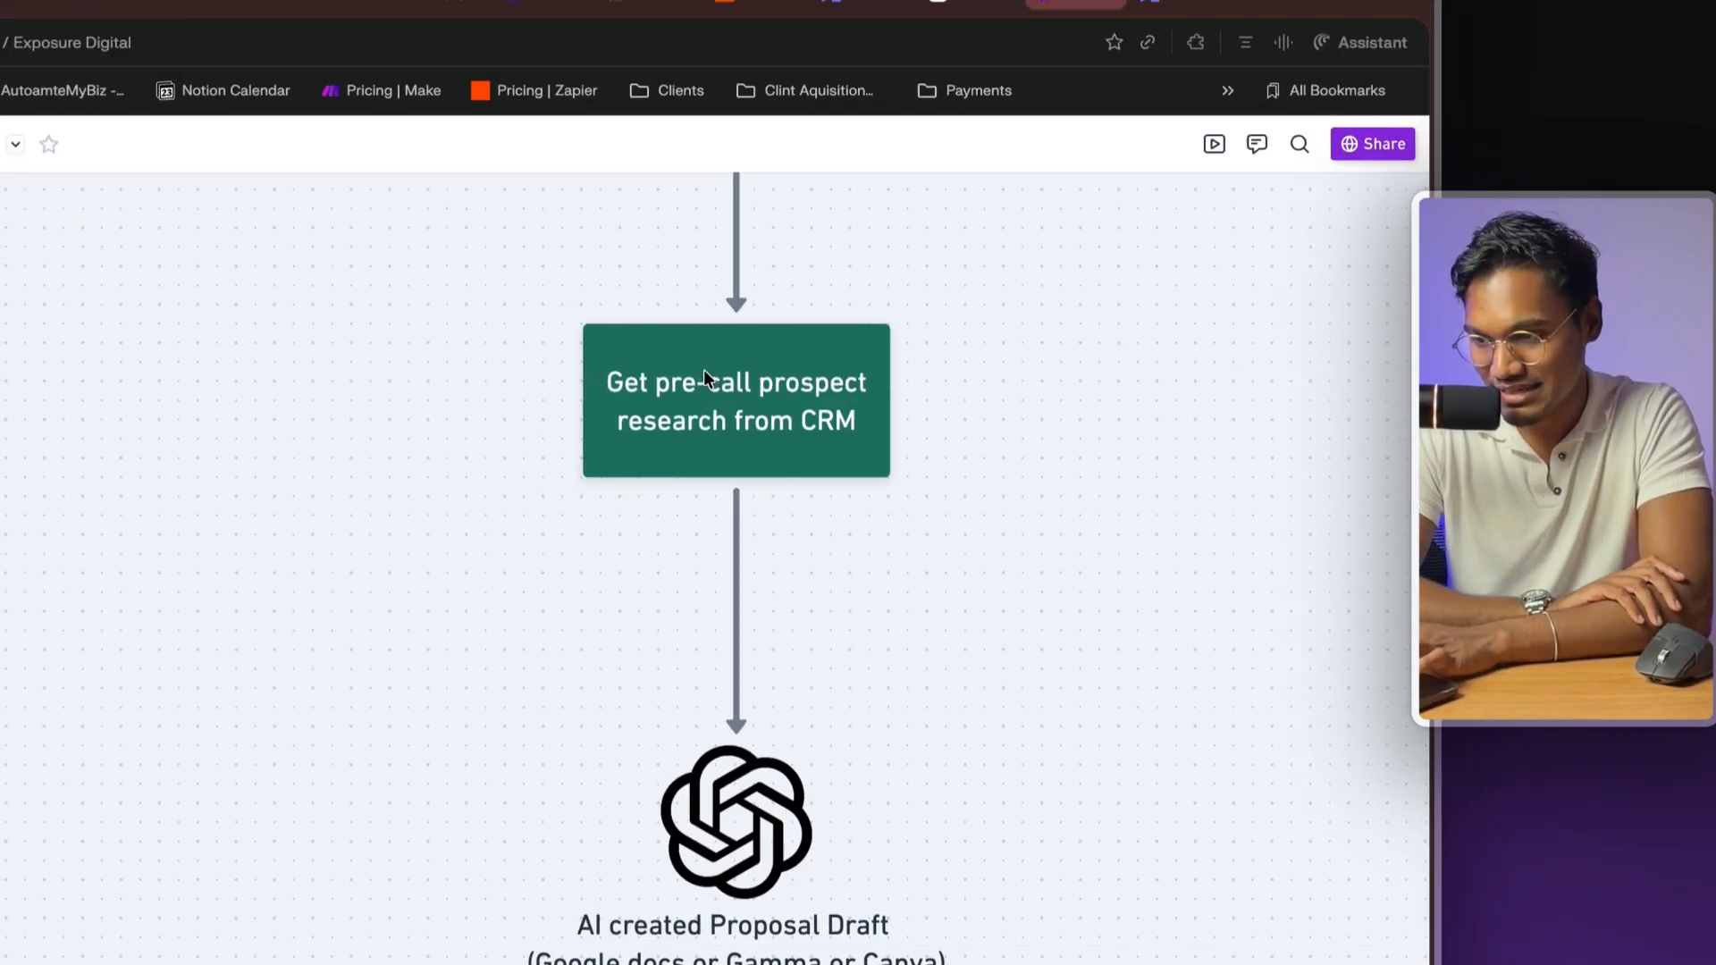
{"action": "scroll", "coordinate": [833, 388], "scroll_direction": "down", "scroll_amount": 5}
{"action": "scroll", "coordinate": [813, 541], "scroll_direction": "down", "scroll_amount": 3}
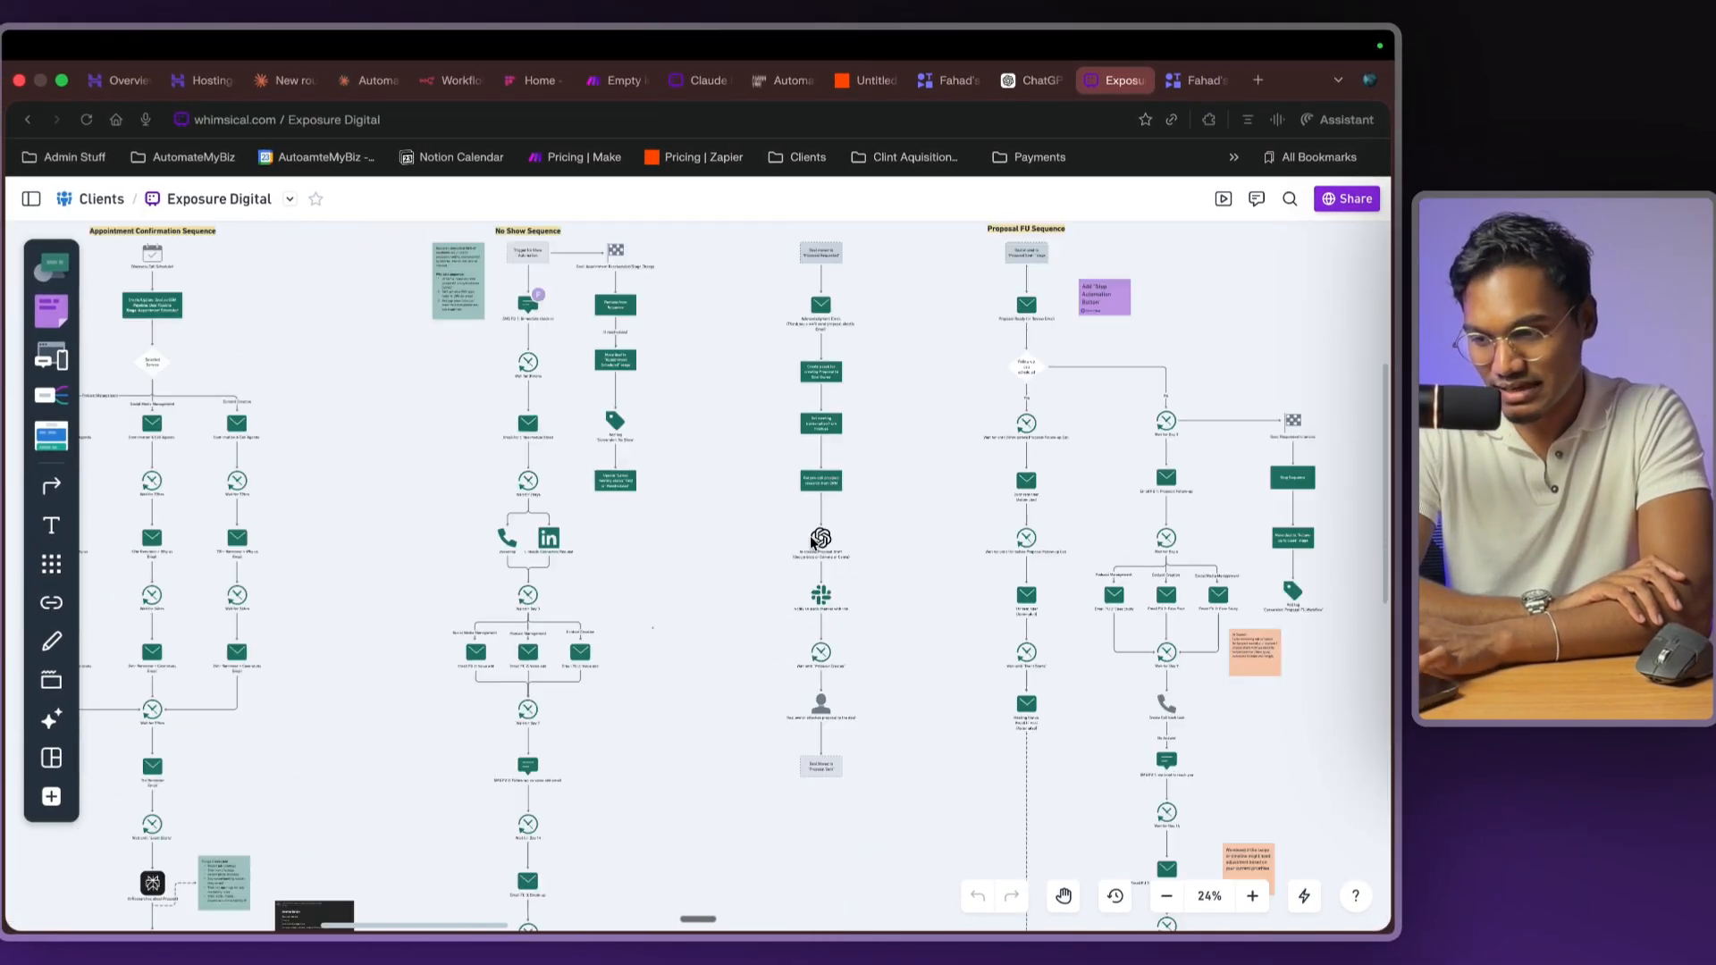
{"action": "scroll", "coordinate": [813, 540], "scroll_direction": "down", "scroll_amount": 2}
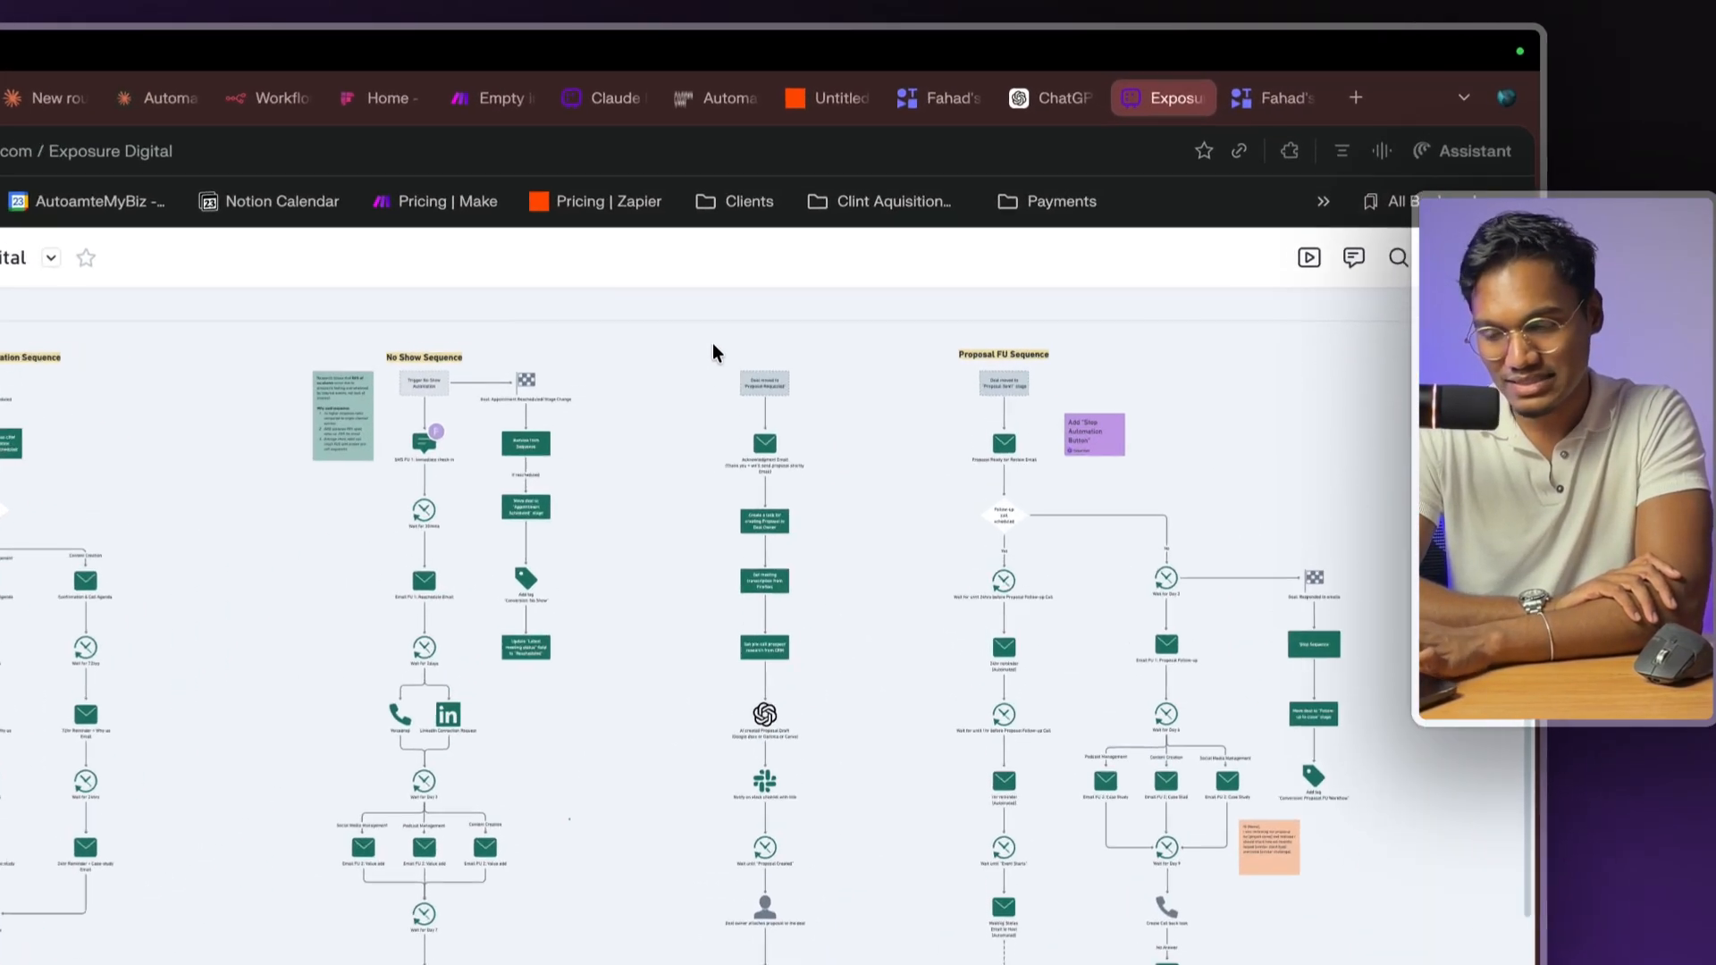
- Select the entire "Proposal Requested" flow from its first to its last node, and switch to the Routines page in the Claude desktop app
{"action": "left_click_drag", "start_coordinate": [780, 247], "coordinate": [806, 736]}
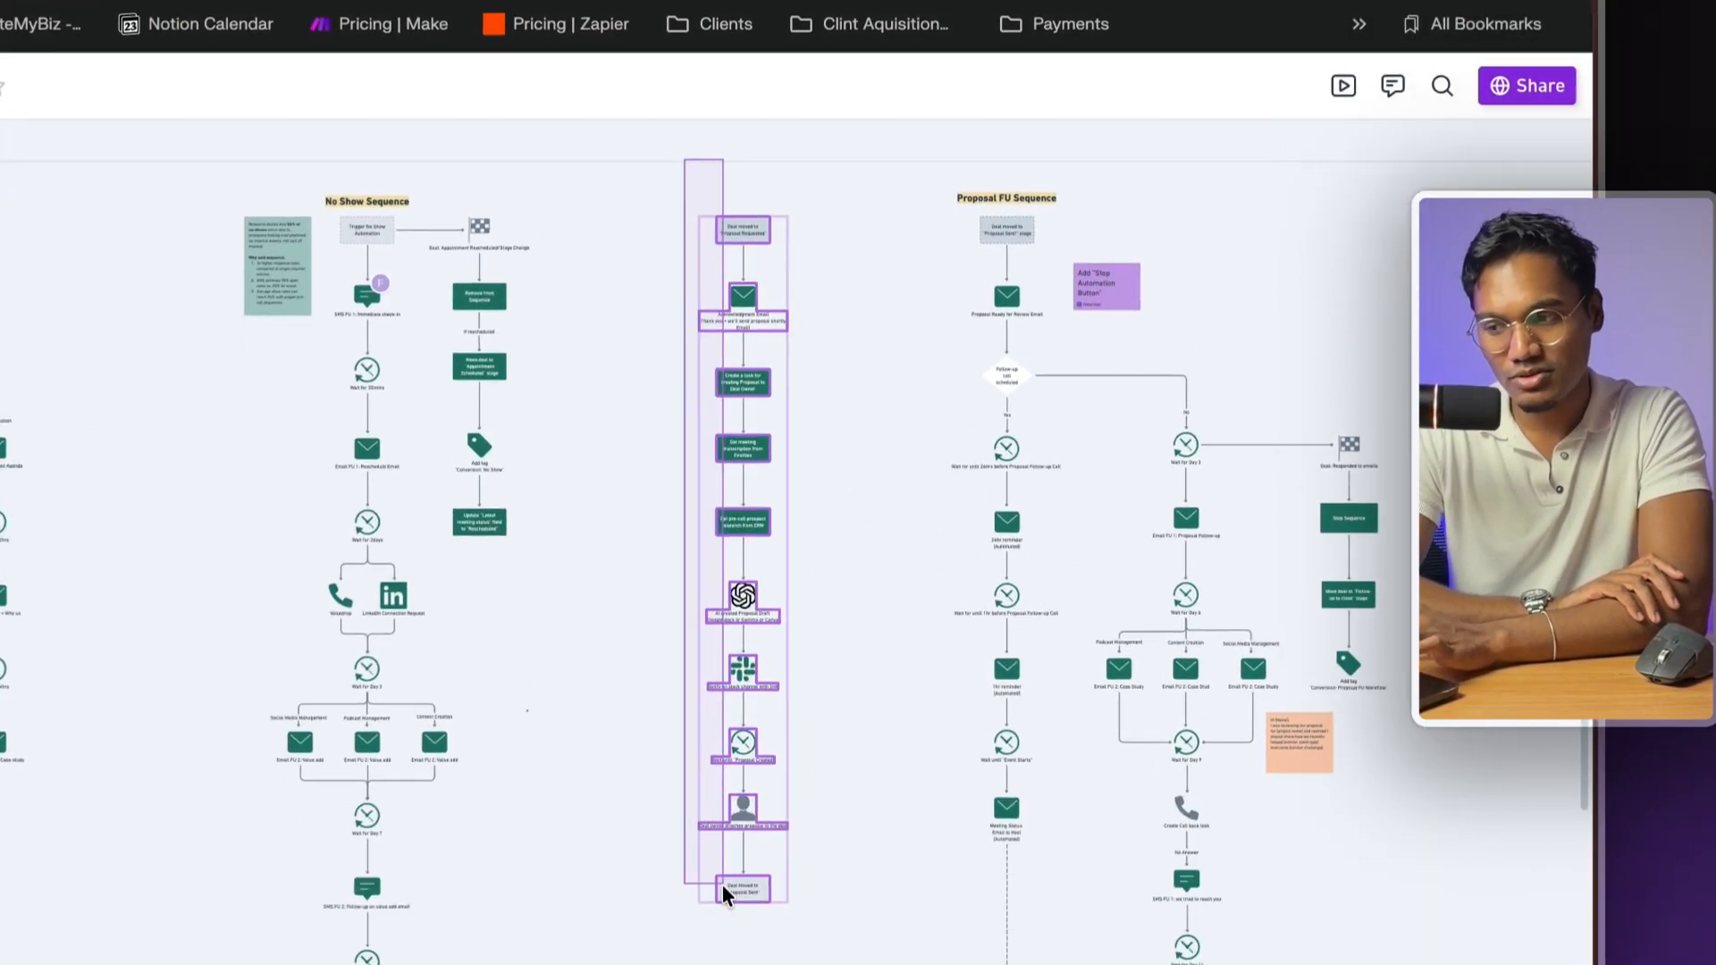
{"action": "left_click_drag", "start_coordinate": [722, 883], "coordinate": [816, 964]}
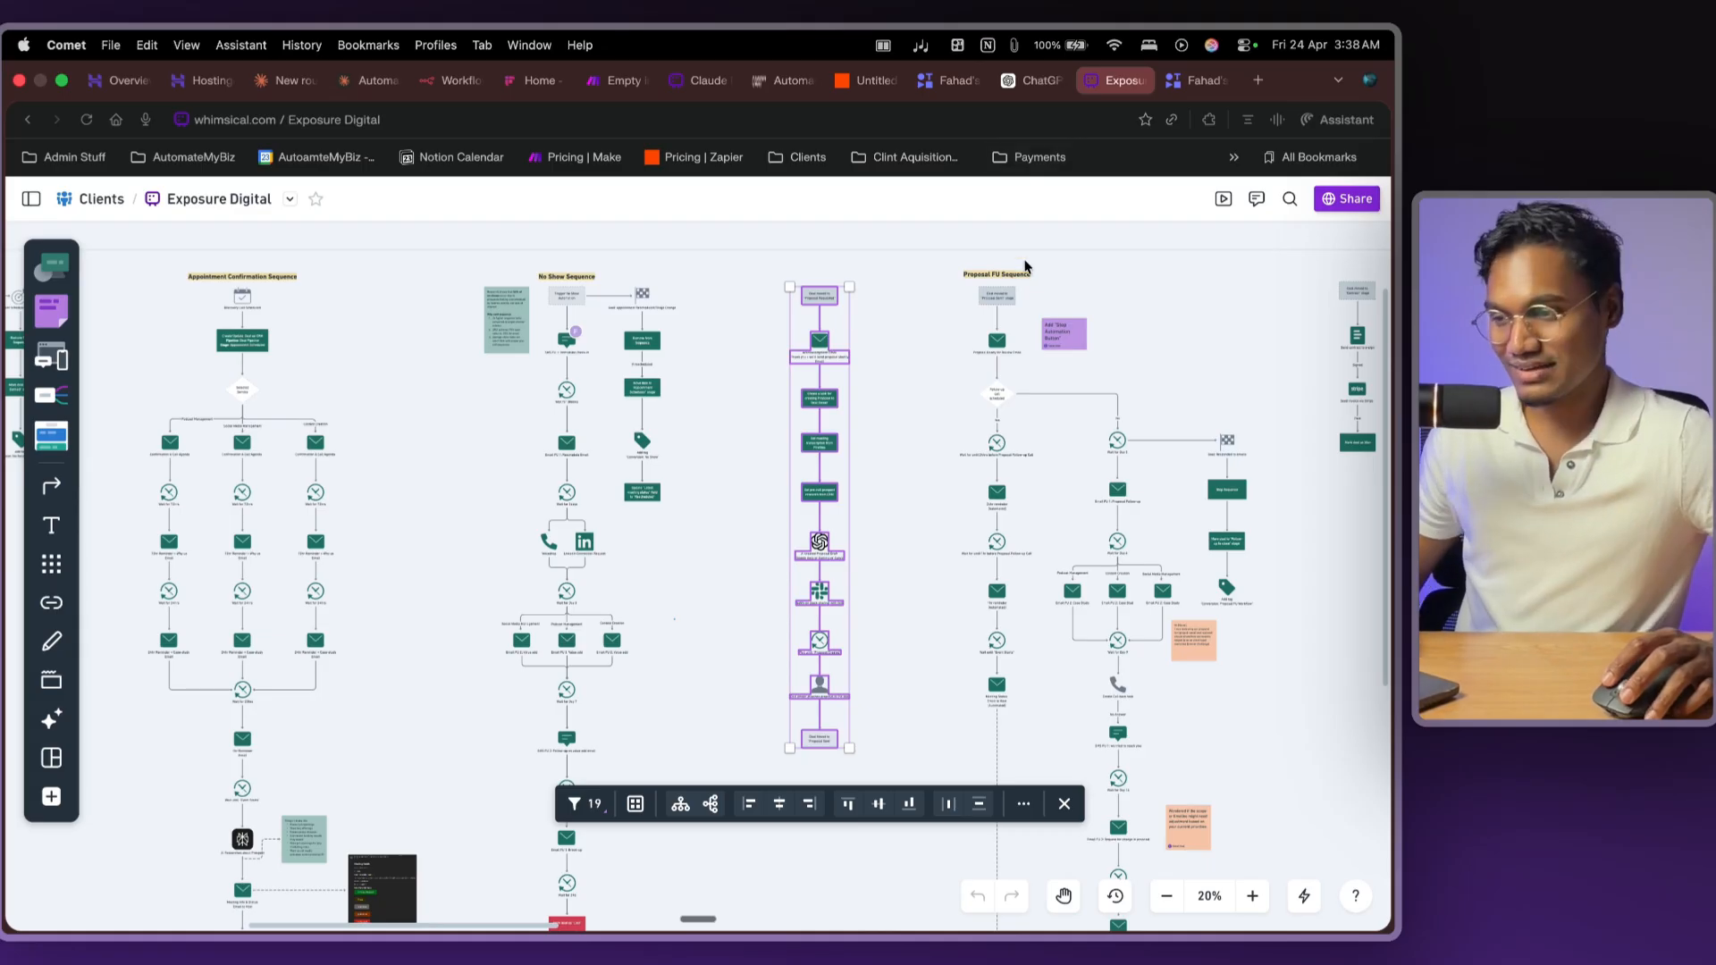
{"action": "key", "text": "ctrl+Left"}
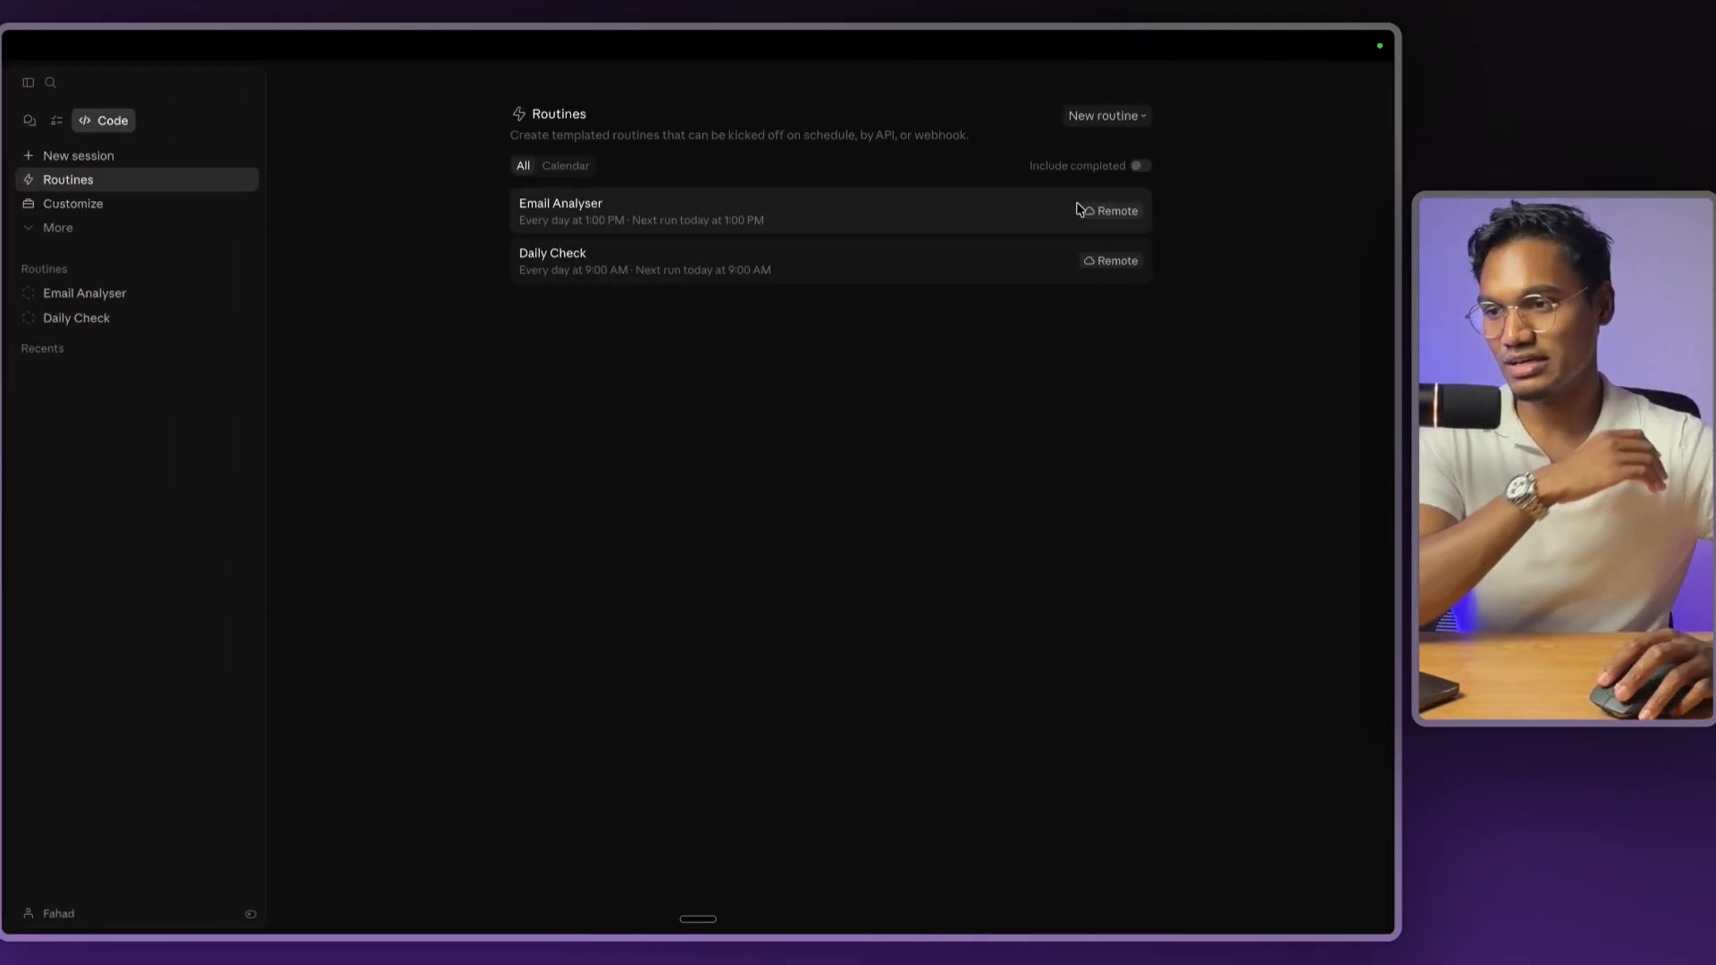
{"action": "left_click", "coordinate": [1112, 117]}
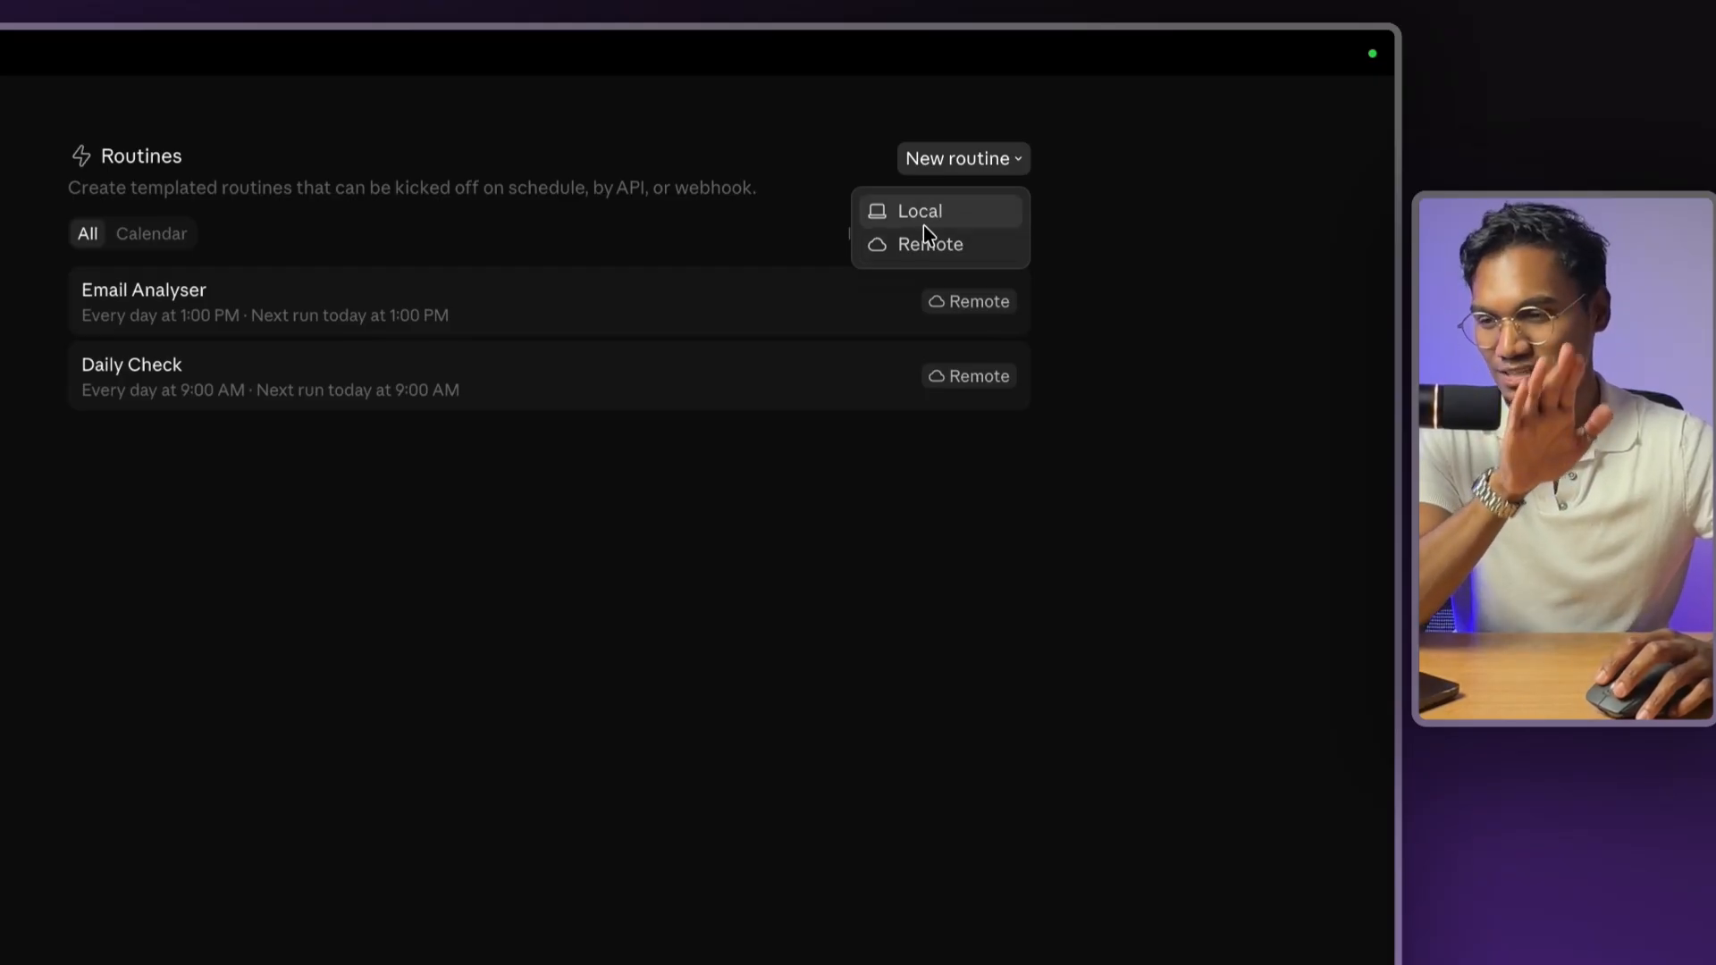
{"action": "left_click", "coordinate": [928, 246]}
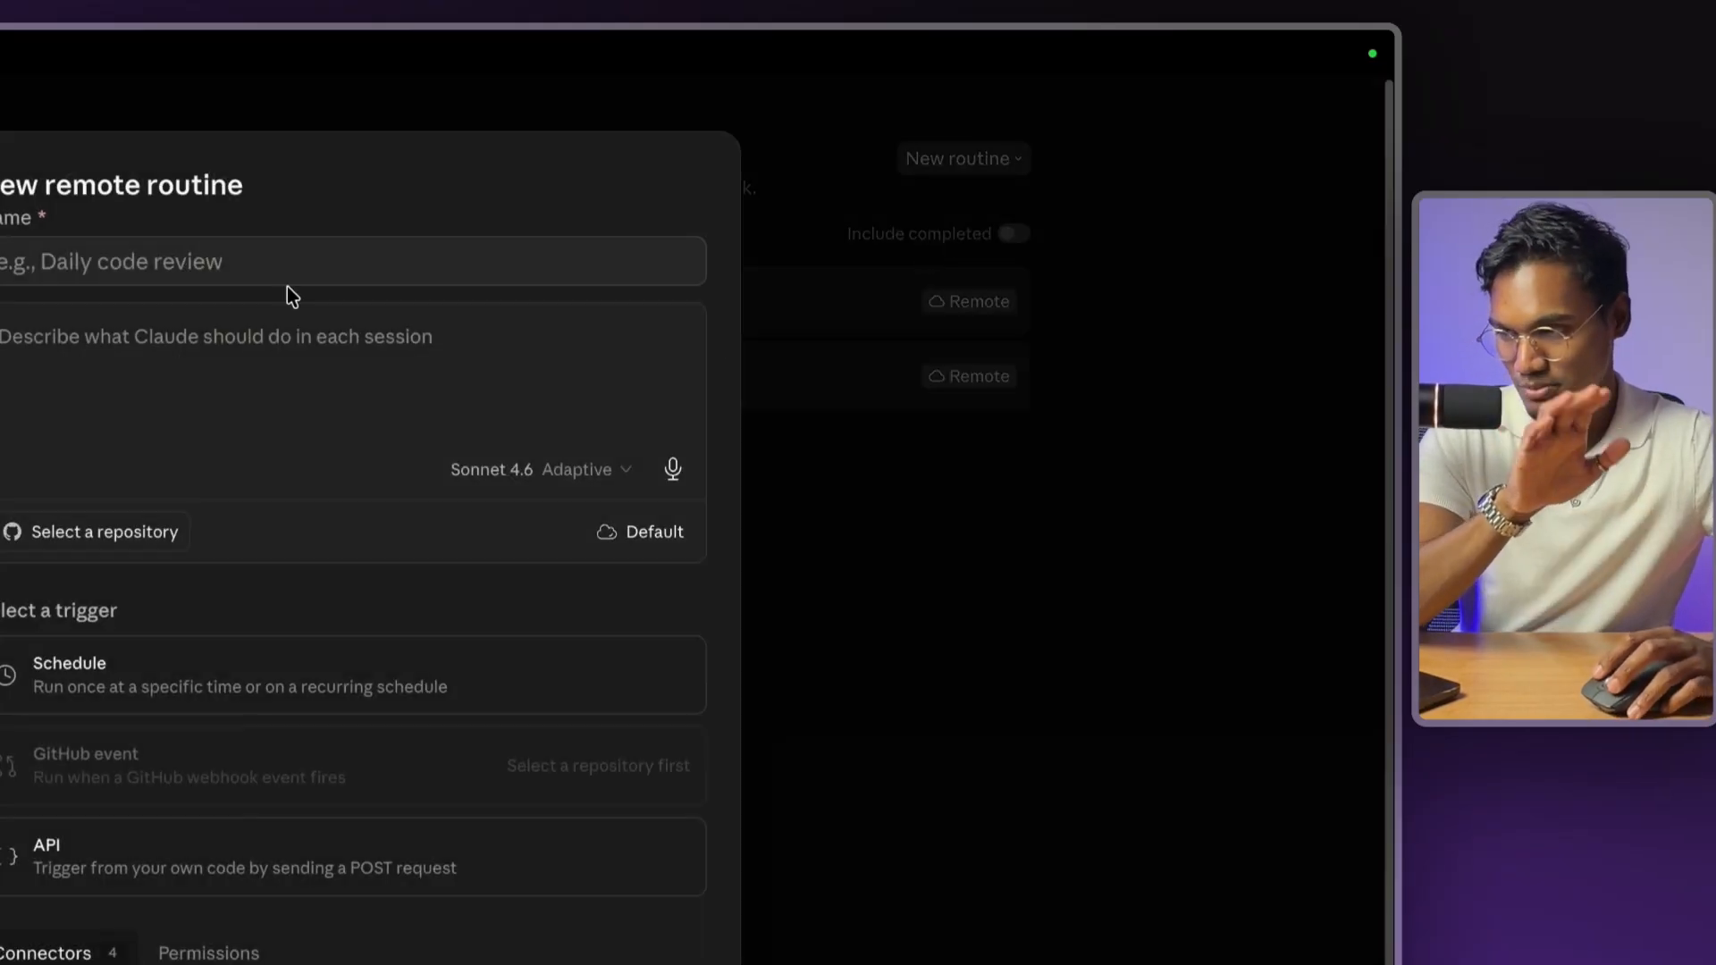
{"action": "left_click", "coordinate": [308, 259]}
{"action": "type", "text": "DRO"}
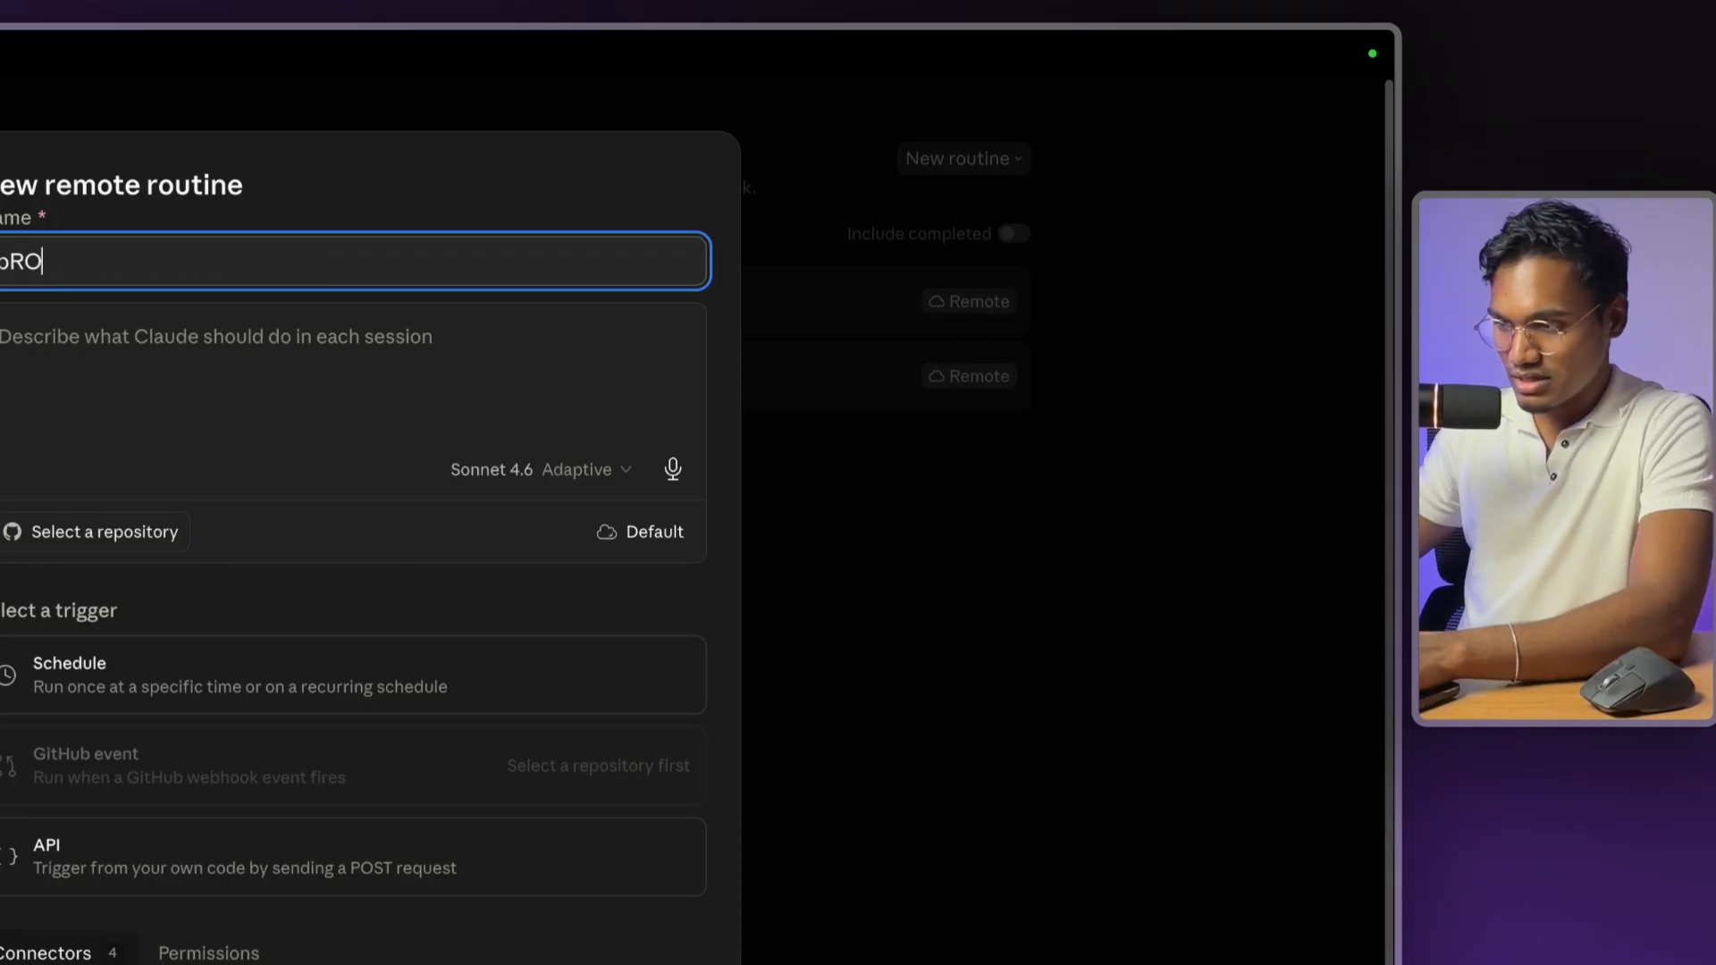
{"action": "key", "text": "BackSpace"}
{"action": "key", "text": "BackSpace"}
{"action": "key", "text": "BackSpace"}
{"action": "left_click", "coordinate": [971, 712]}
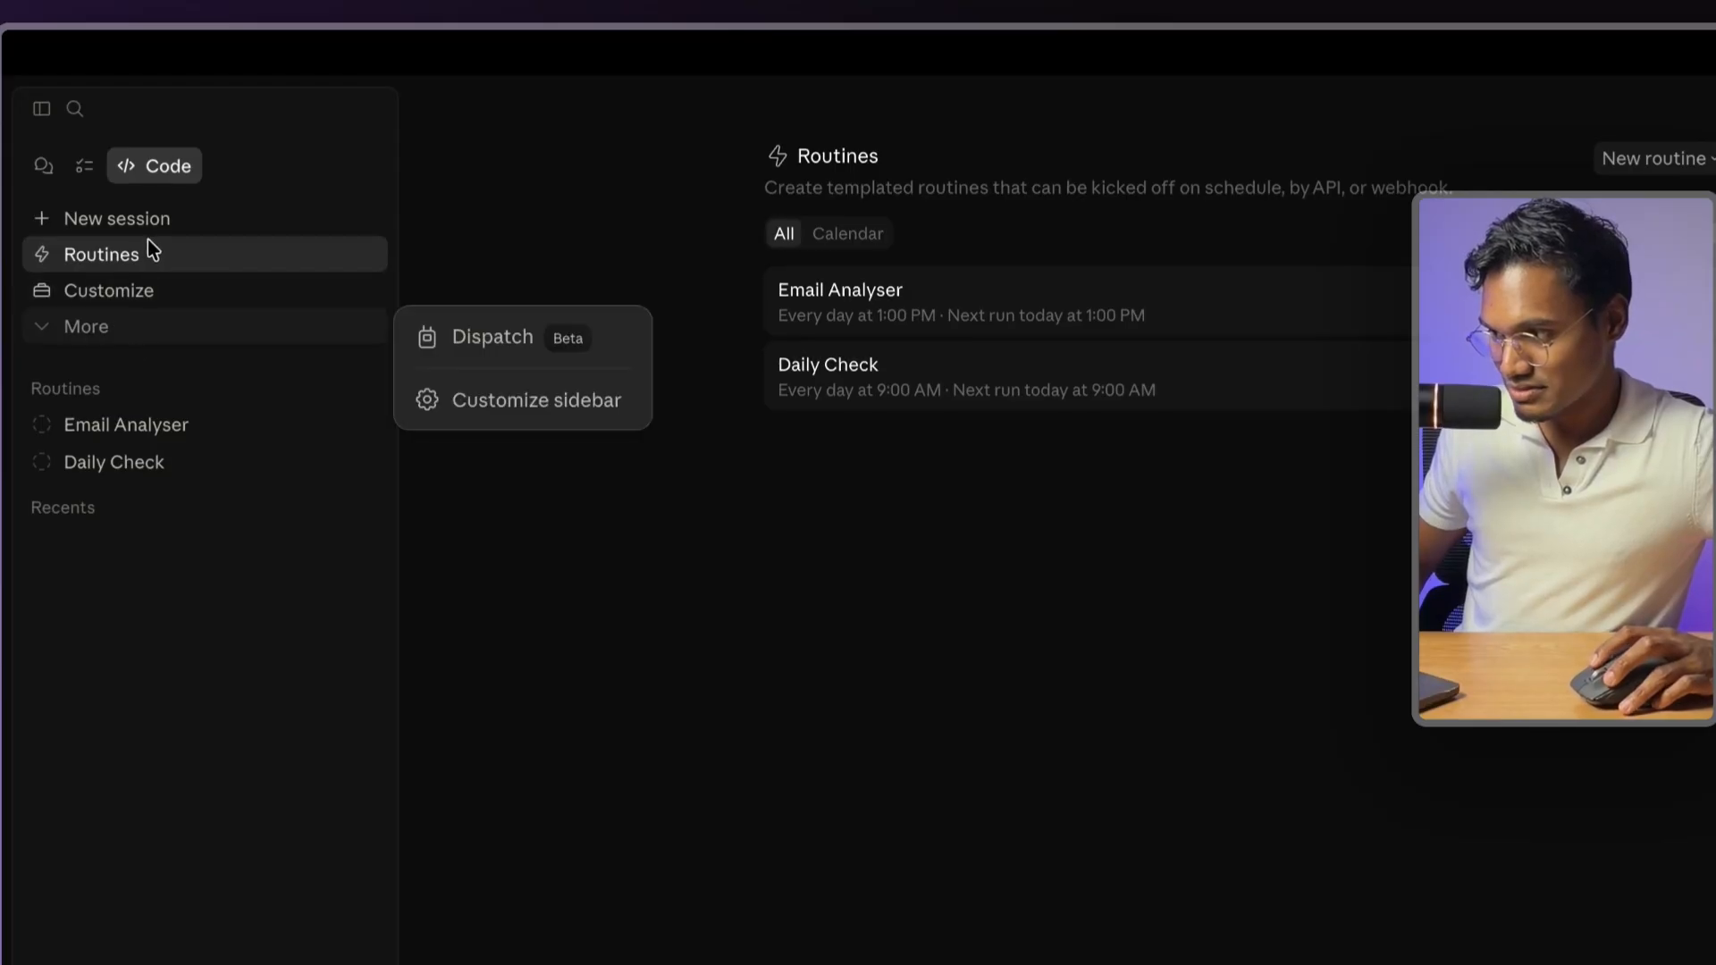
- Leave Code for Chat, open the Connectors section of the settings and browse the connector directory
{"action": "left_click", "coordinate": [45, 166]}
{"action": "left_click", "coordinate": [123, 218]}
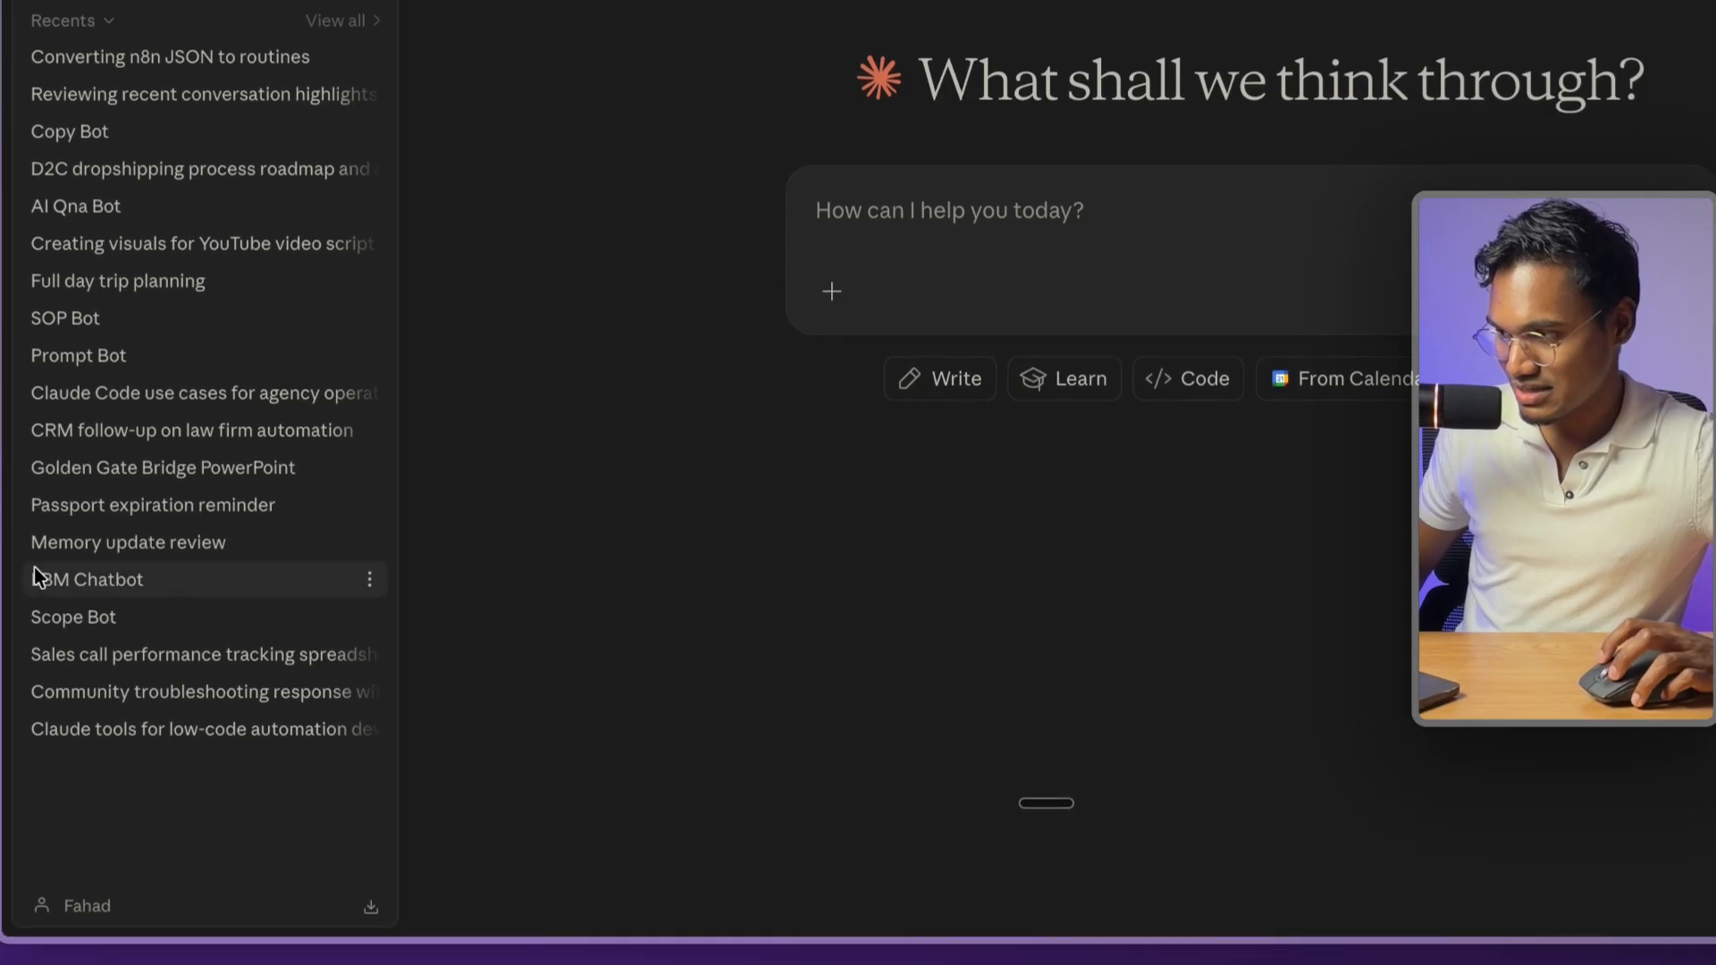
{"action": "left_click", "coordinate": [34, 882]}
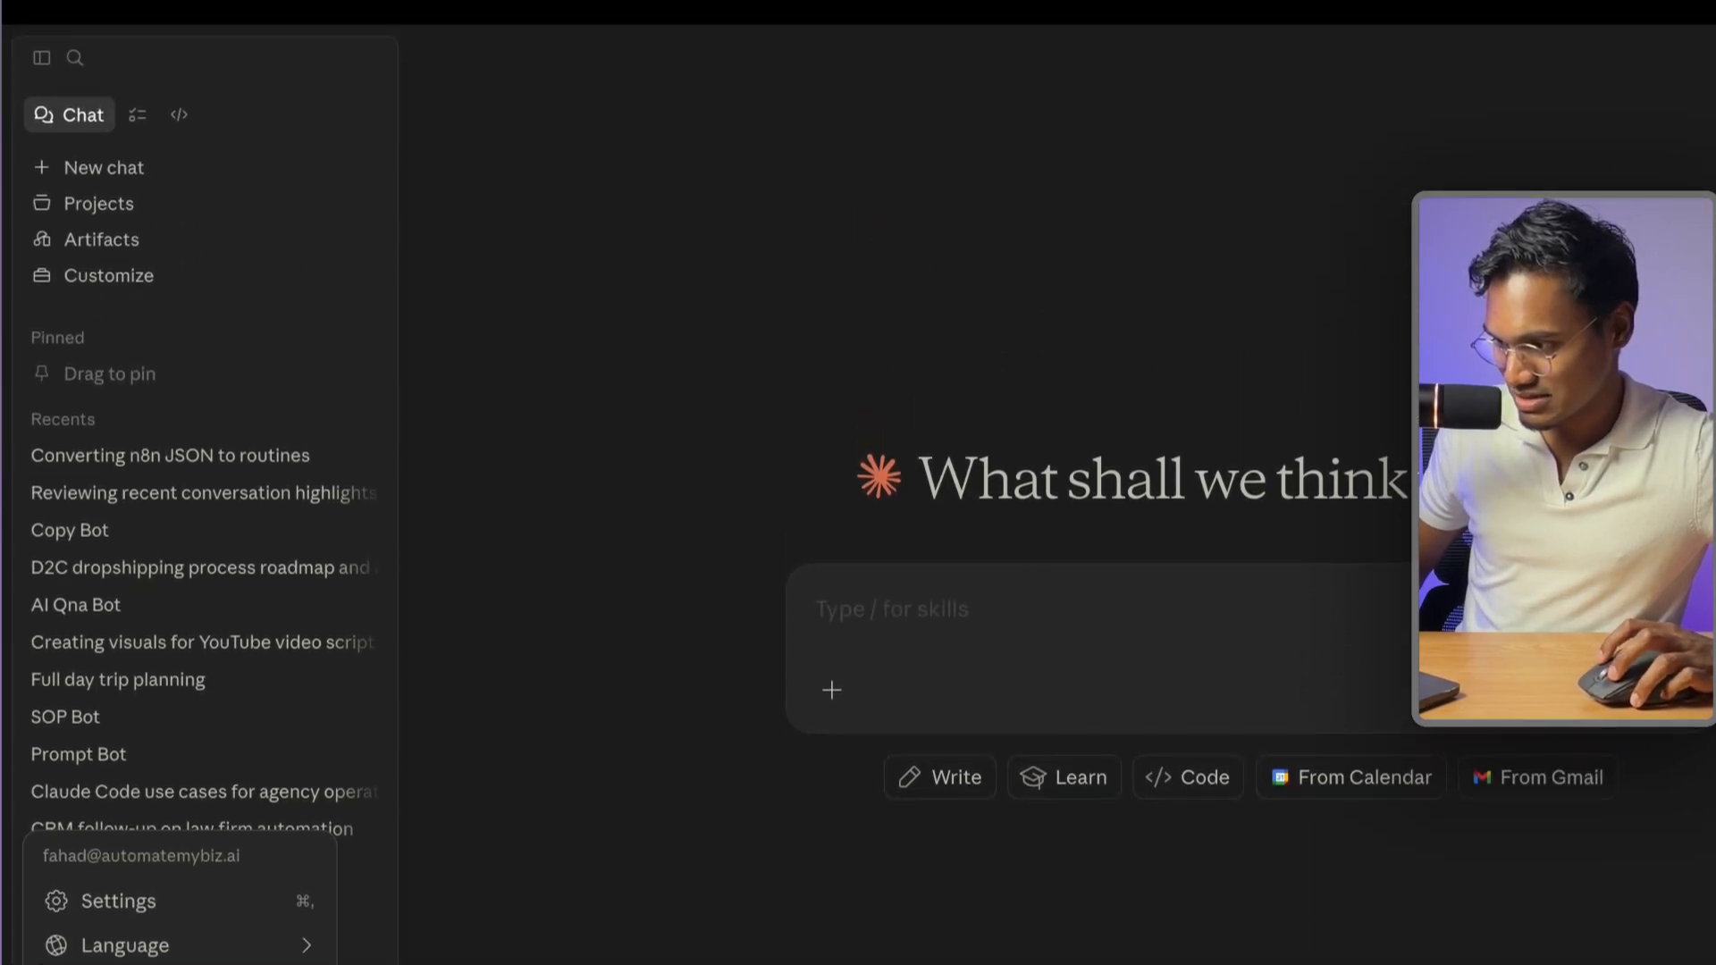
{"action": "left_click", "coordinate": [109, 499]}
{"action": "left_click", "coordinate": [307, 490]}
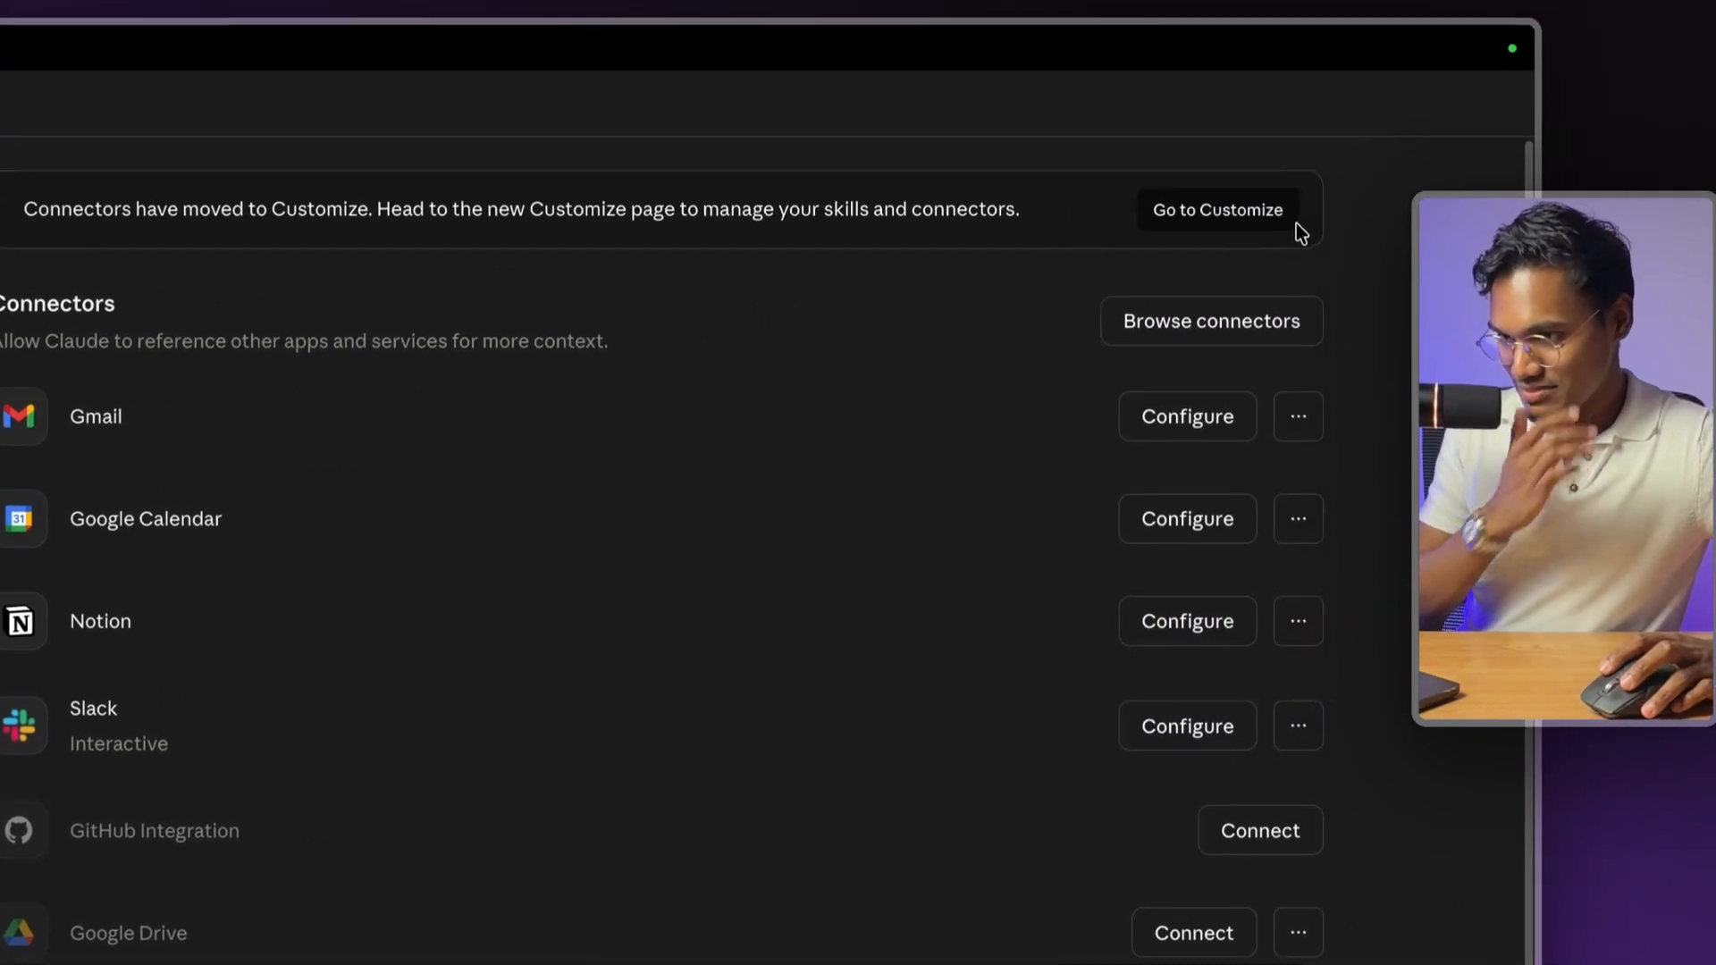
{"action": "left_click", "coordinate": [1198, 329]}
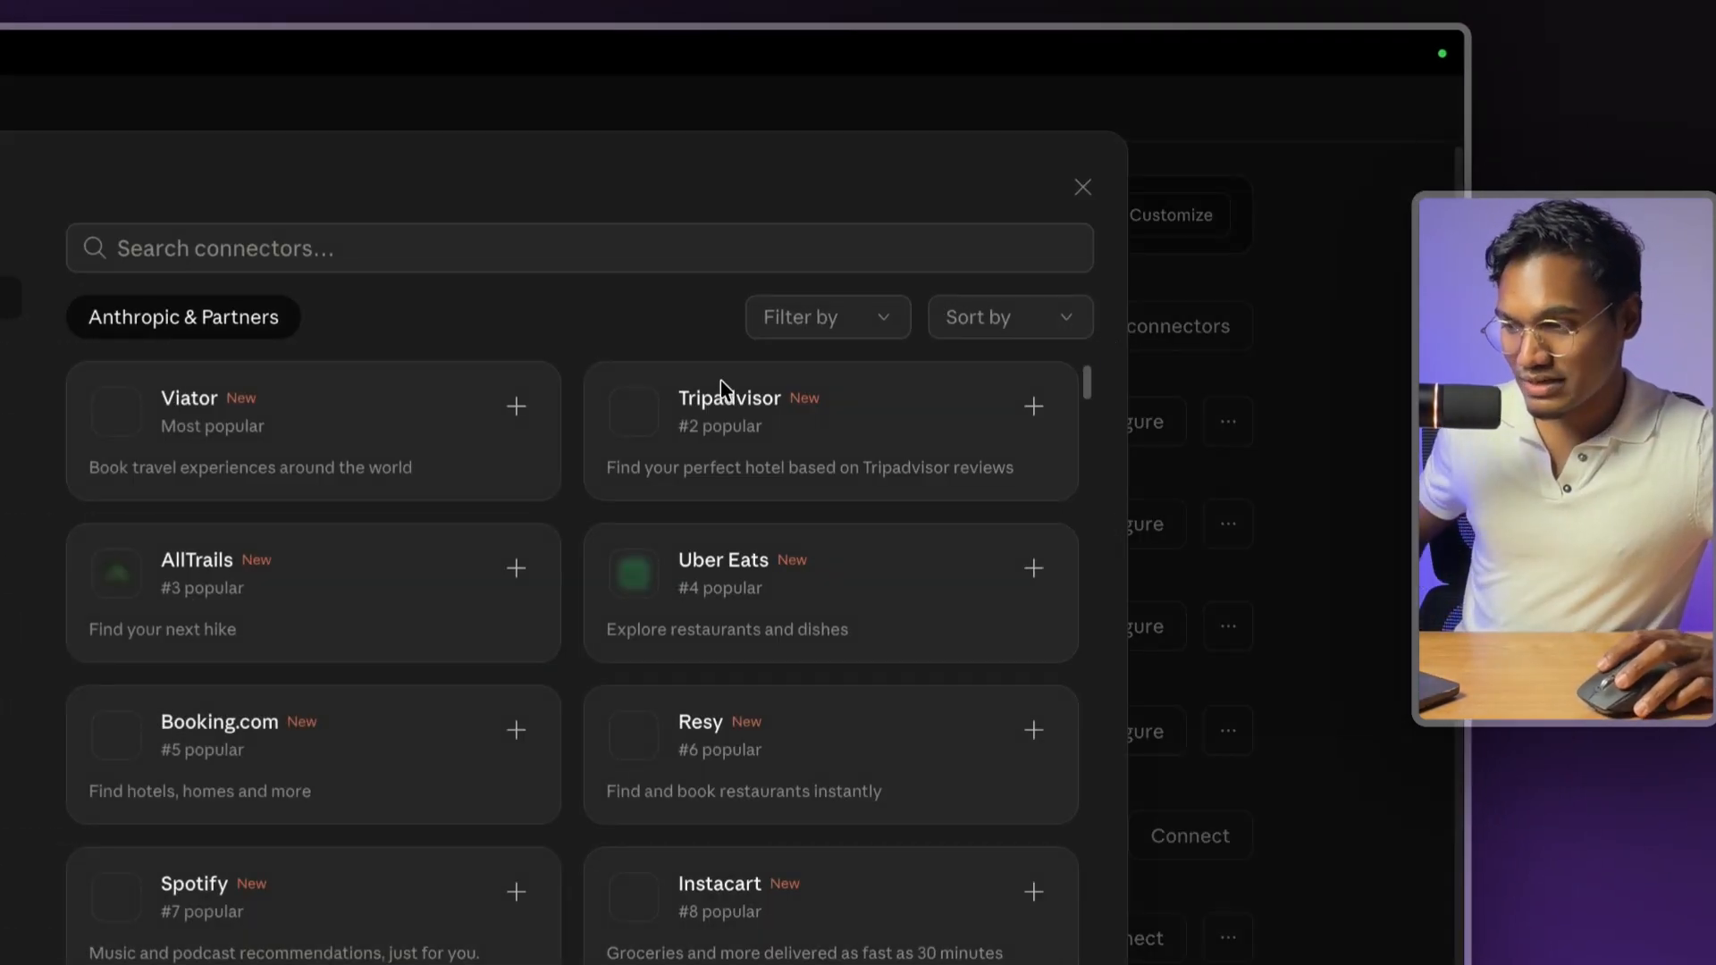
- Search the connector directory for "DOCS" and replace that search with "google docc"
{"action": "left_click", "coordinate": [355, 240]}
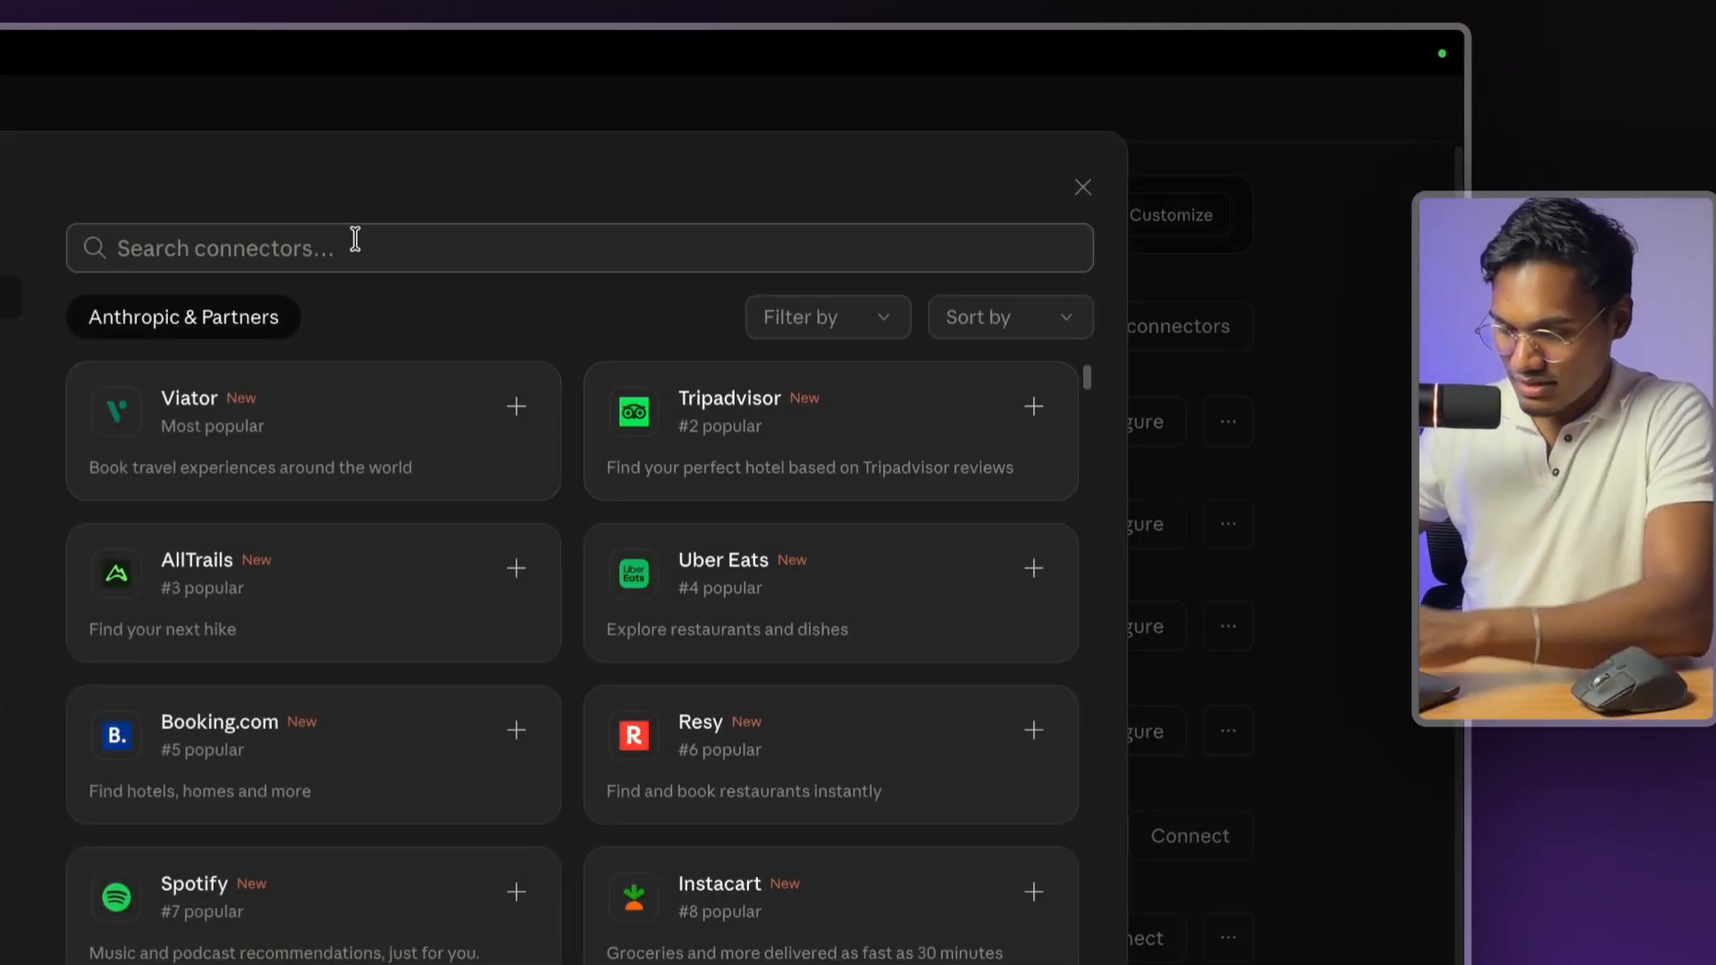
{"action": "type", "text": "DOCS"}
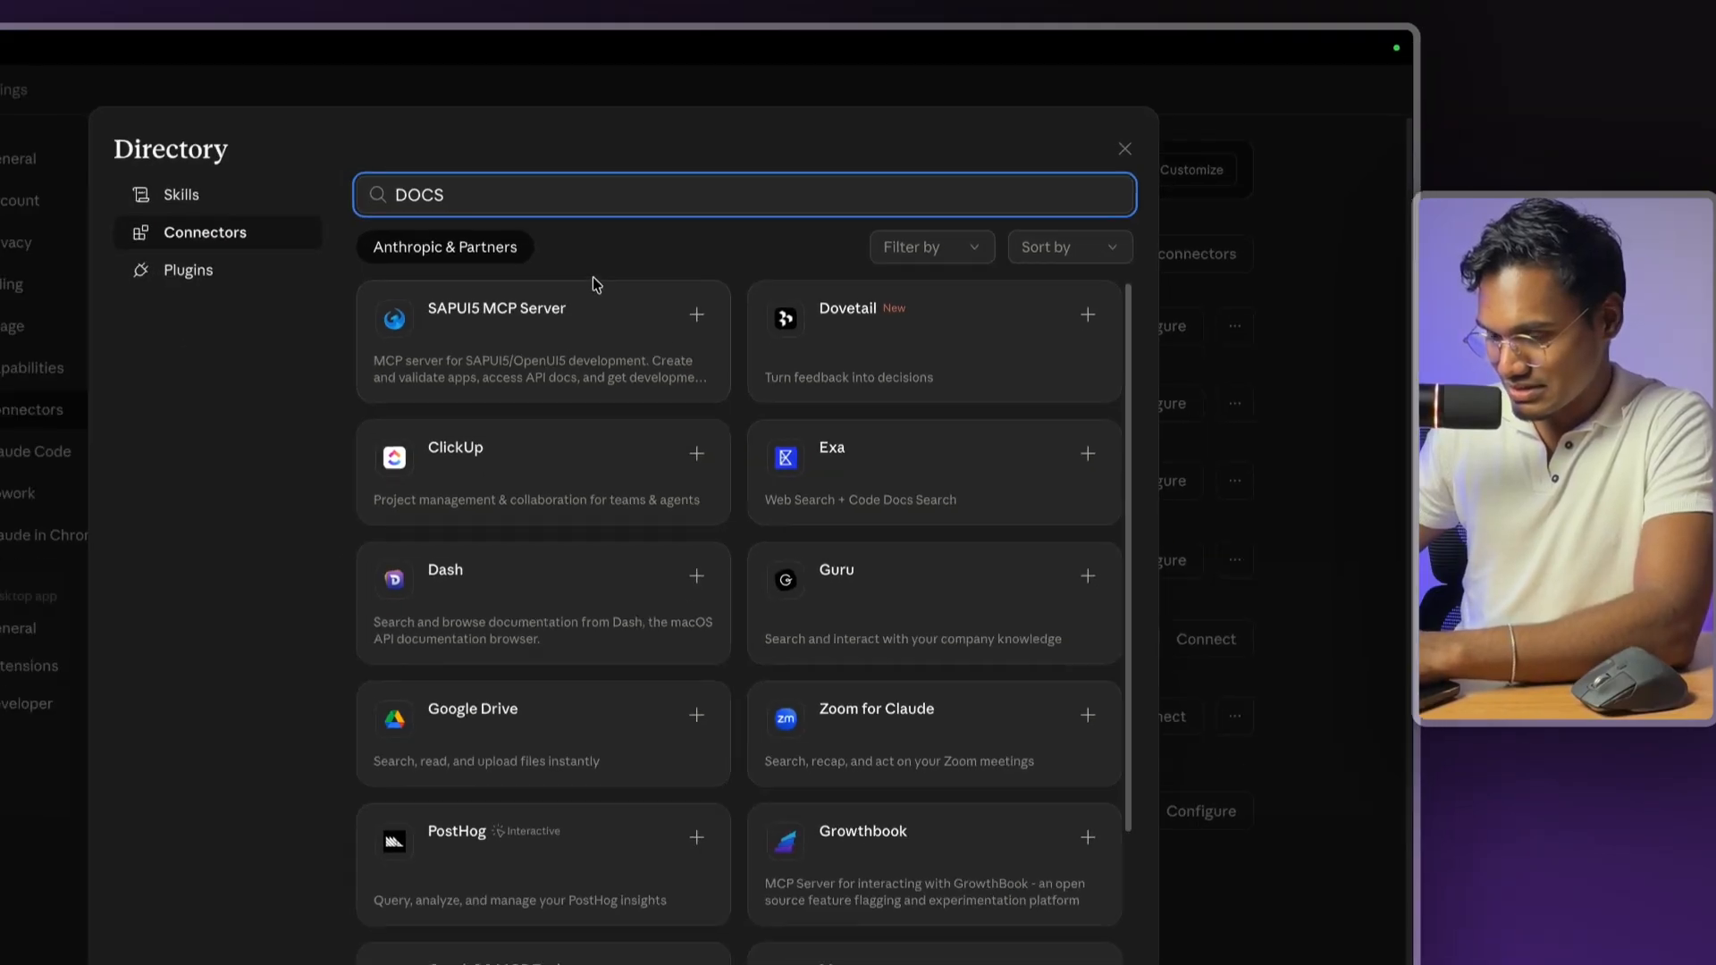
{"action": "key", "text": "ctrl+a"}
{"action": "type", "text": "d"}
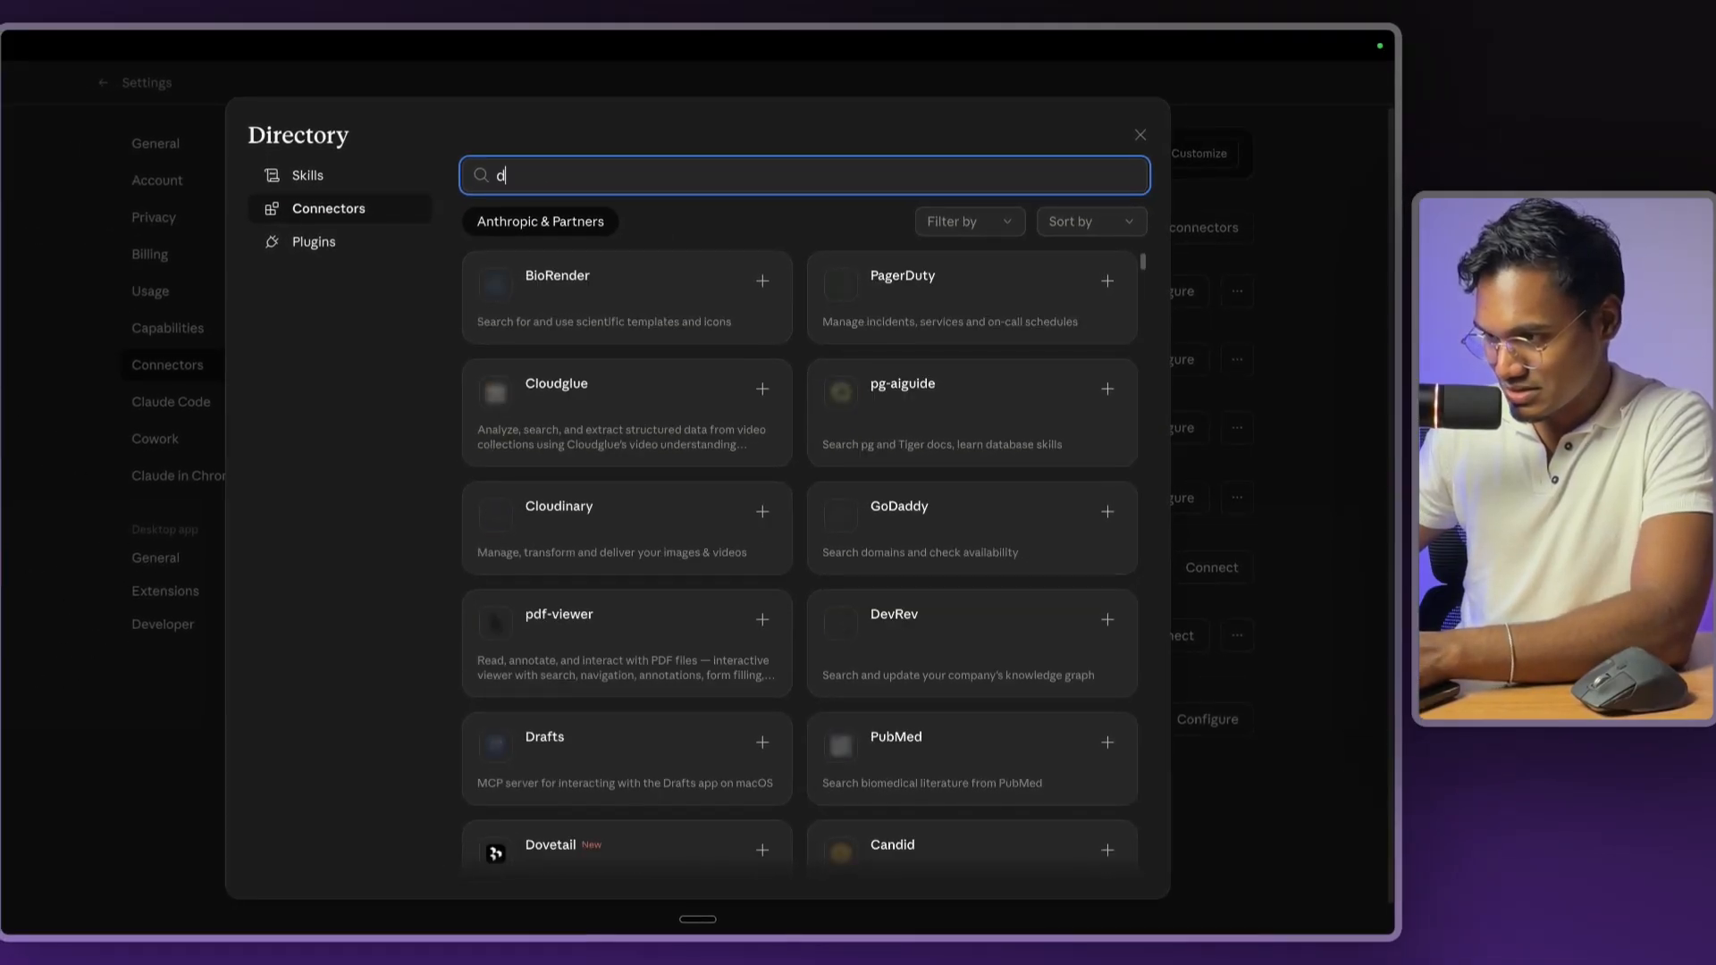
{"action": "key", "text": "BackSpace"}
{"action": "type", "text": "google docc"}
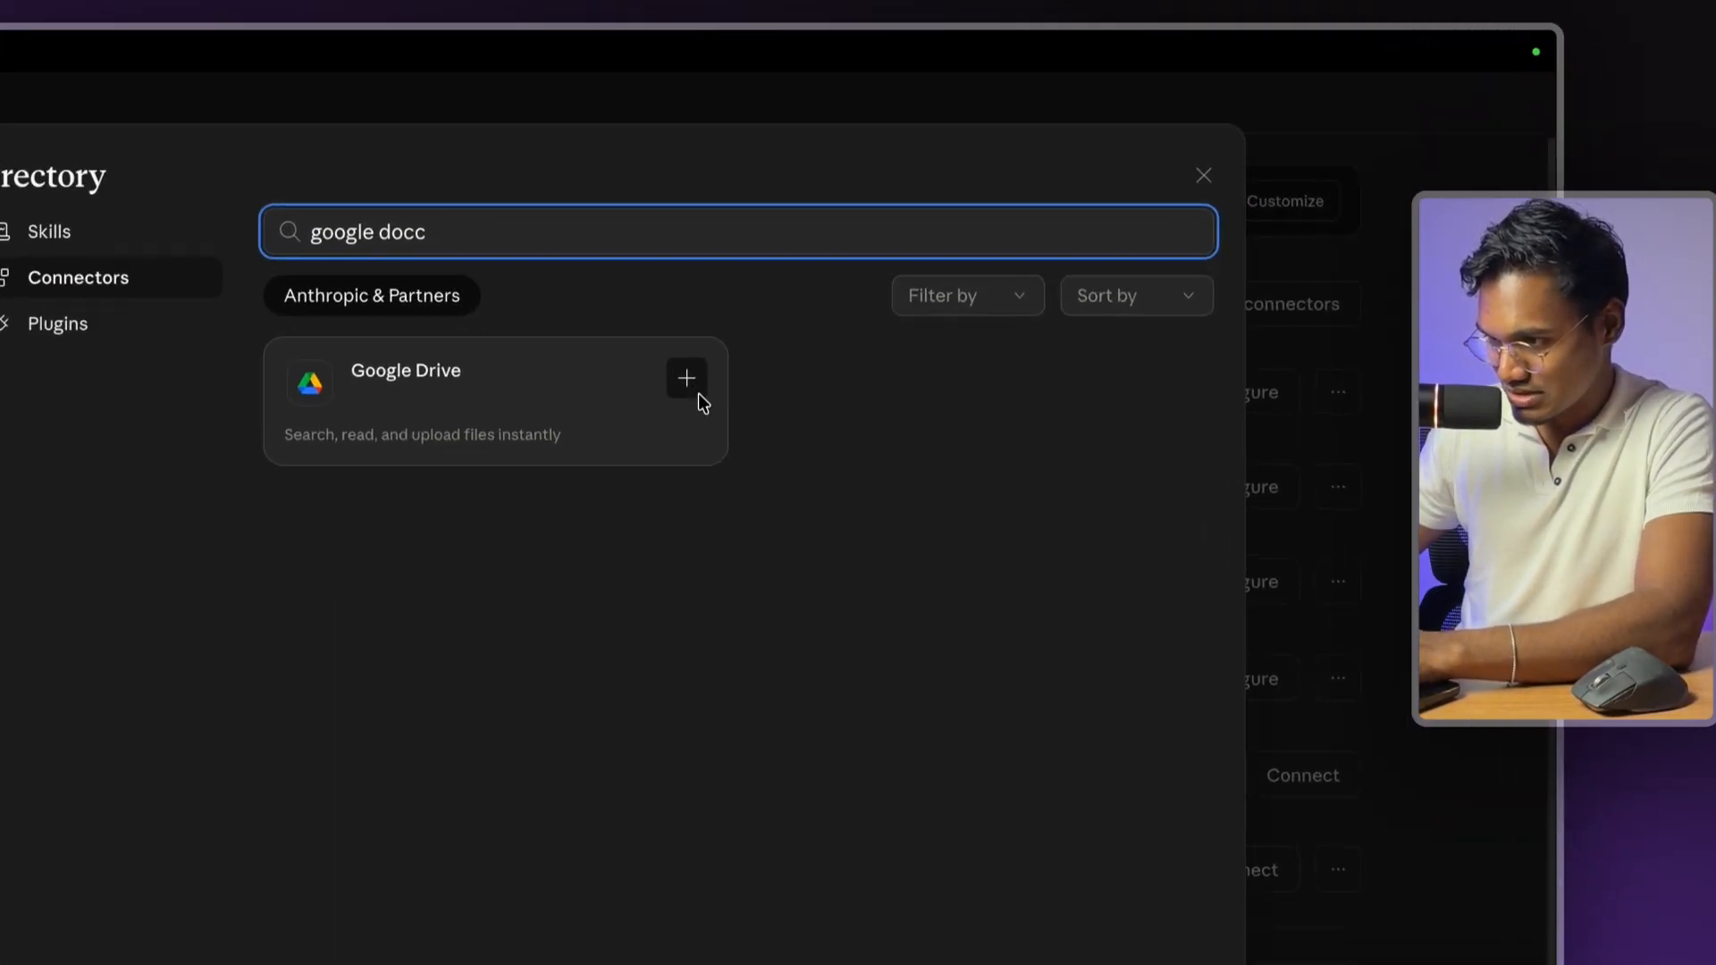
- Connect Google Drive through the Google account, granting all requested Drive permissions, and return to the Claude desktop app
{"action": "left_click", "coordinate": [766, 284]}
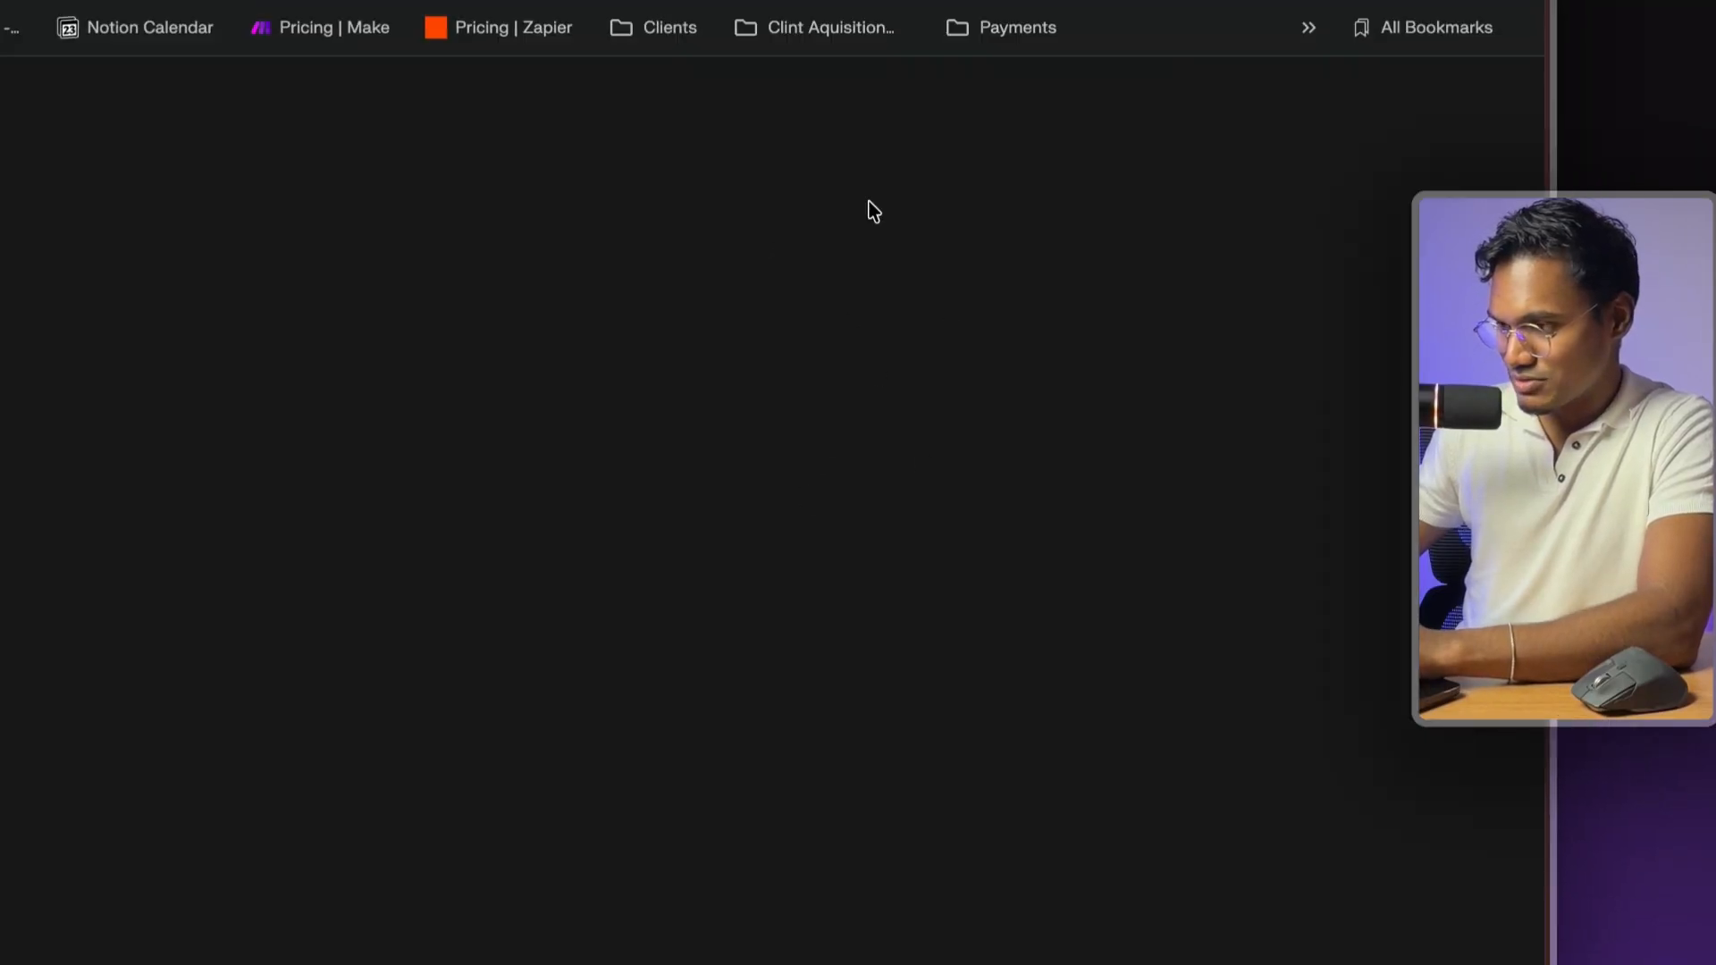
{"action": "left_click", "coordinate": [729, 504]}
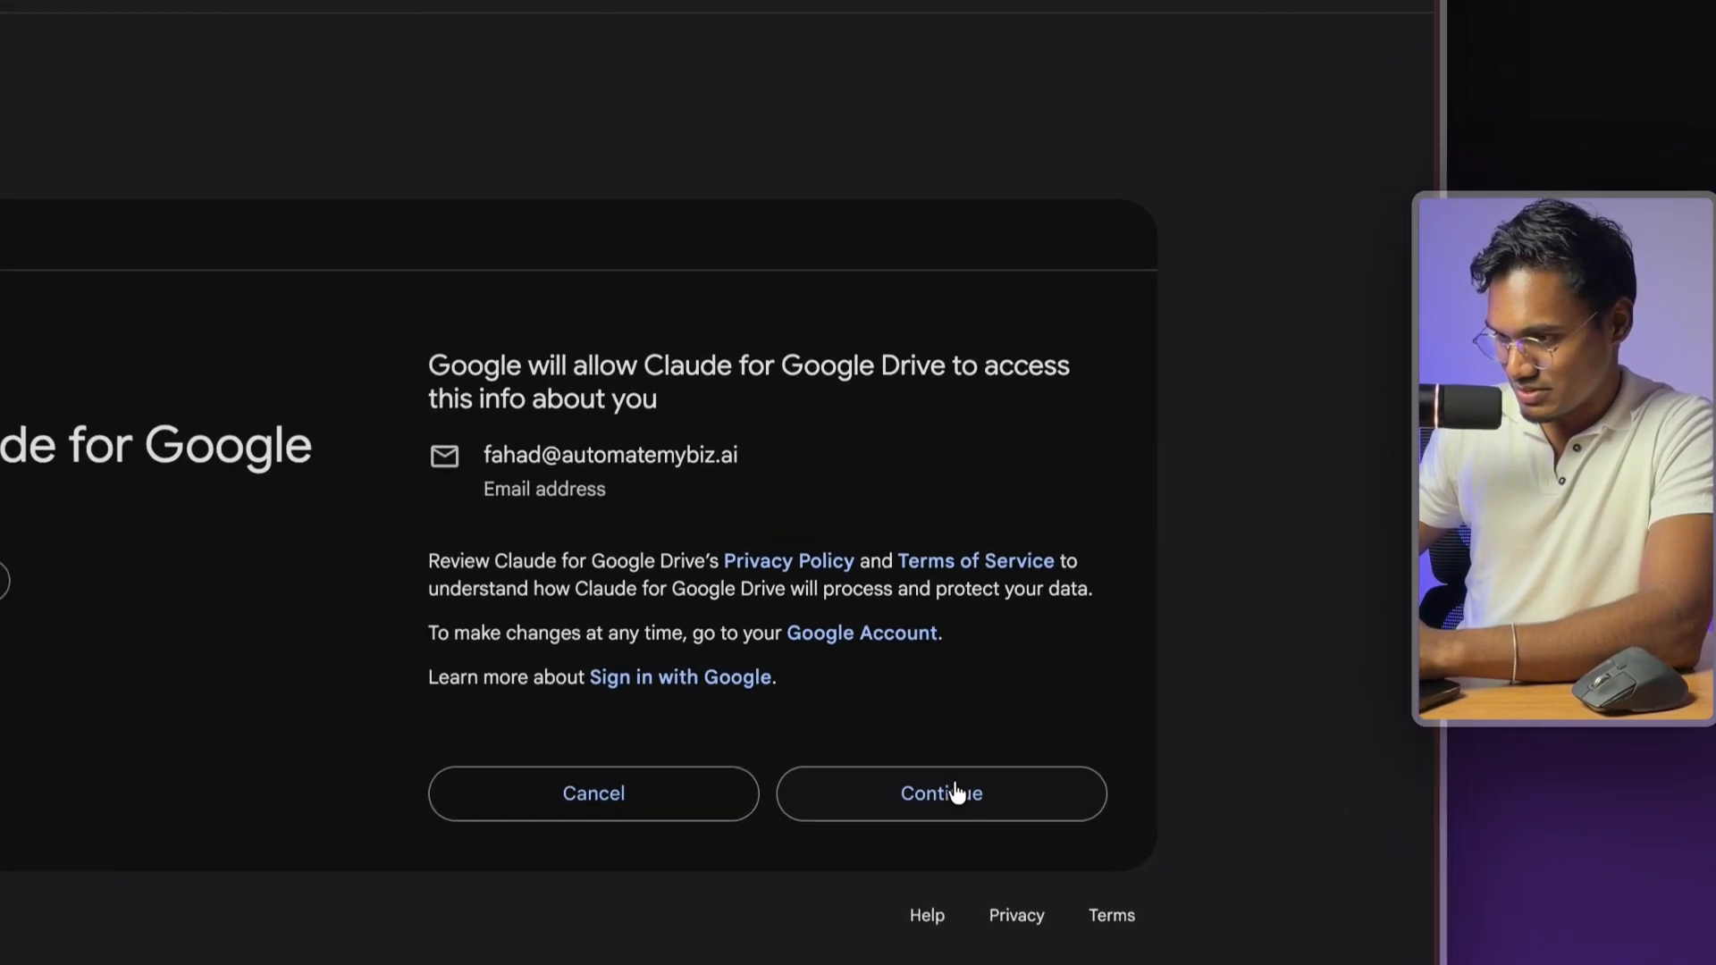
{"action": "left_click", "coordinate": [917, 811]}
{"action": "left_click", "coordinate": [455, 131]}
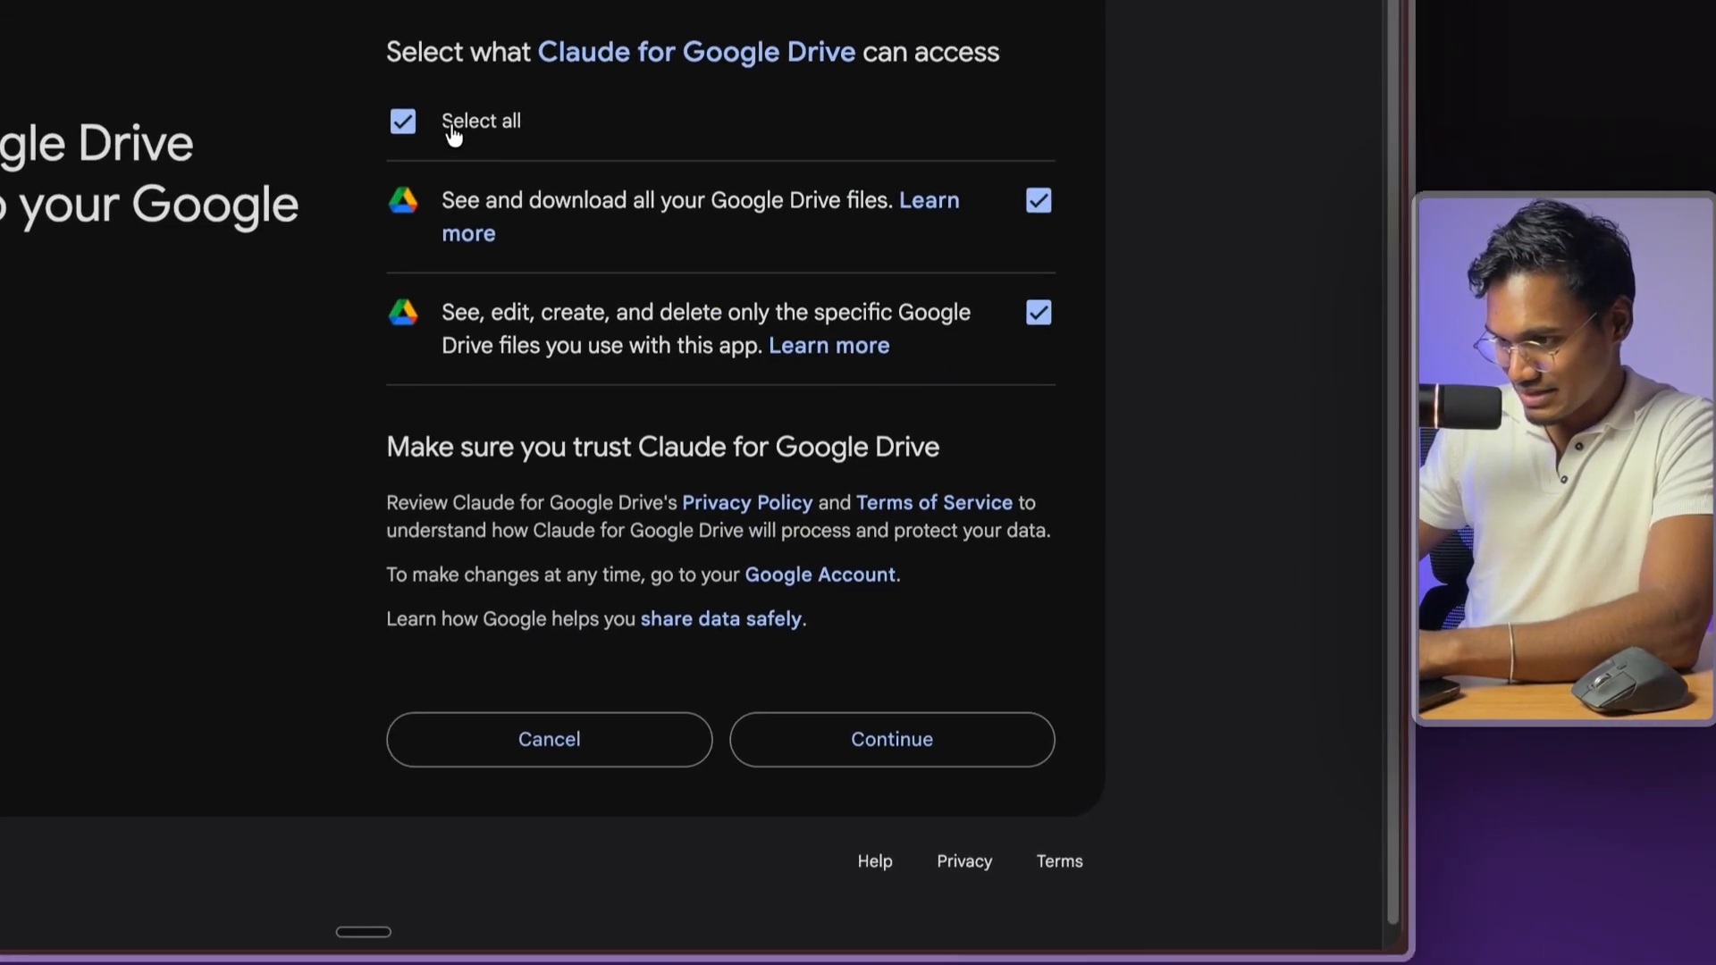
{"action": "left_click", "coordinate": [929, 708]}
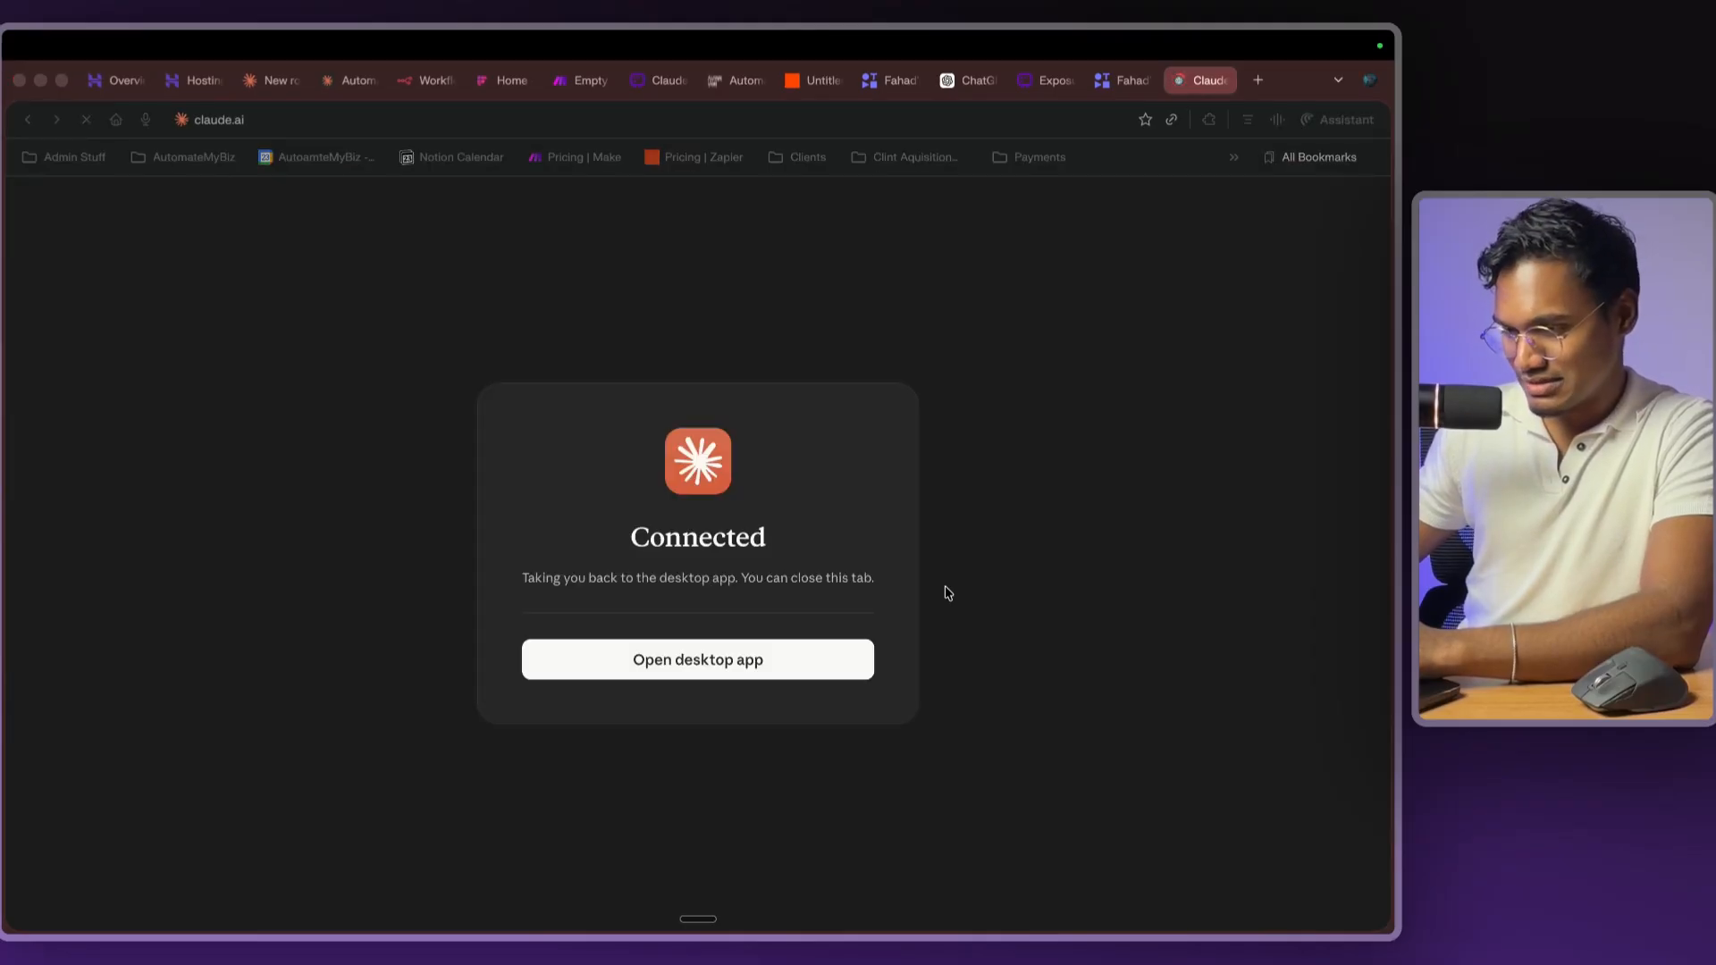
{"action": "left_click", "coordinate": [688, 511]}
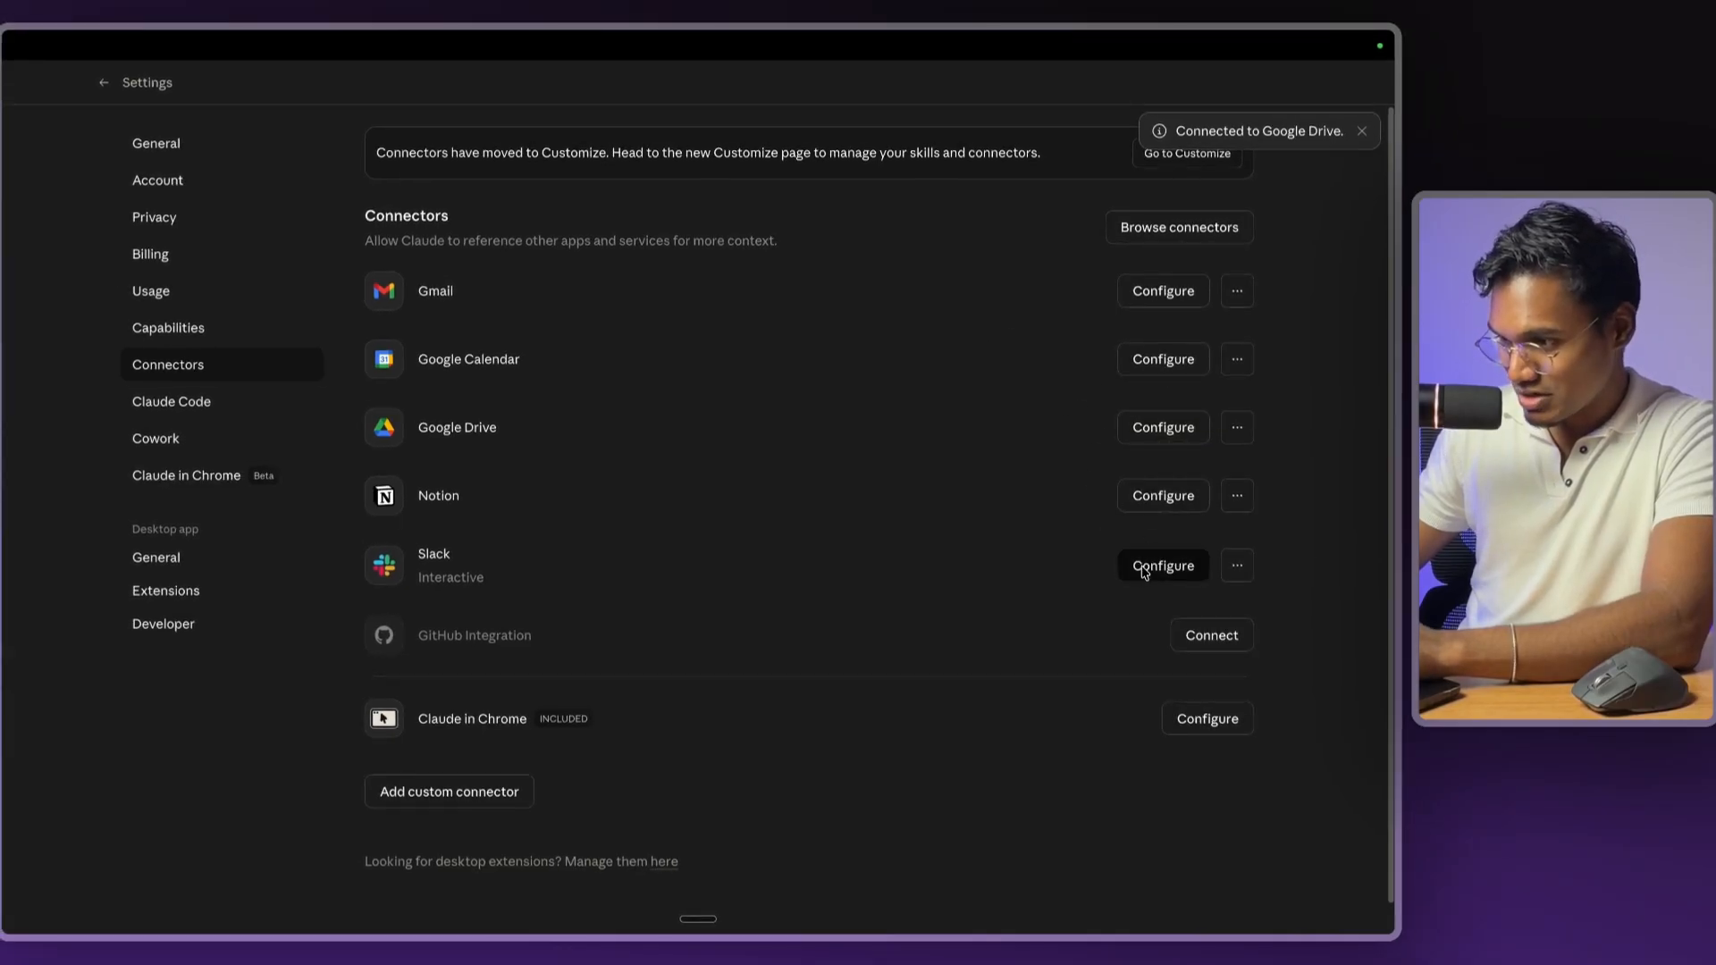
- Set Google Drive's read-only tools to Always allow except read_file_content, which needs approval, and set create_file to always allowed
{"action": "left_click", "coordinate": [1163, 428]}
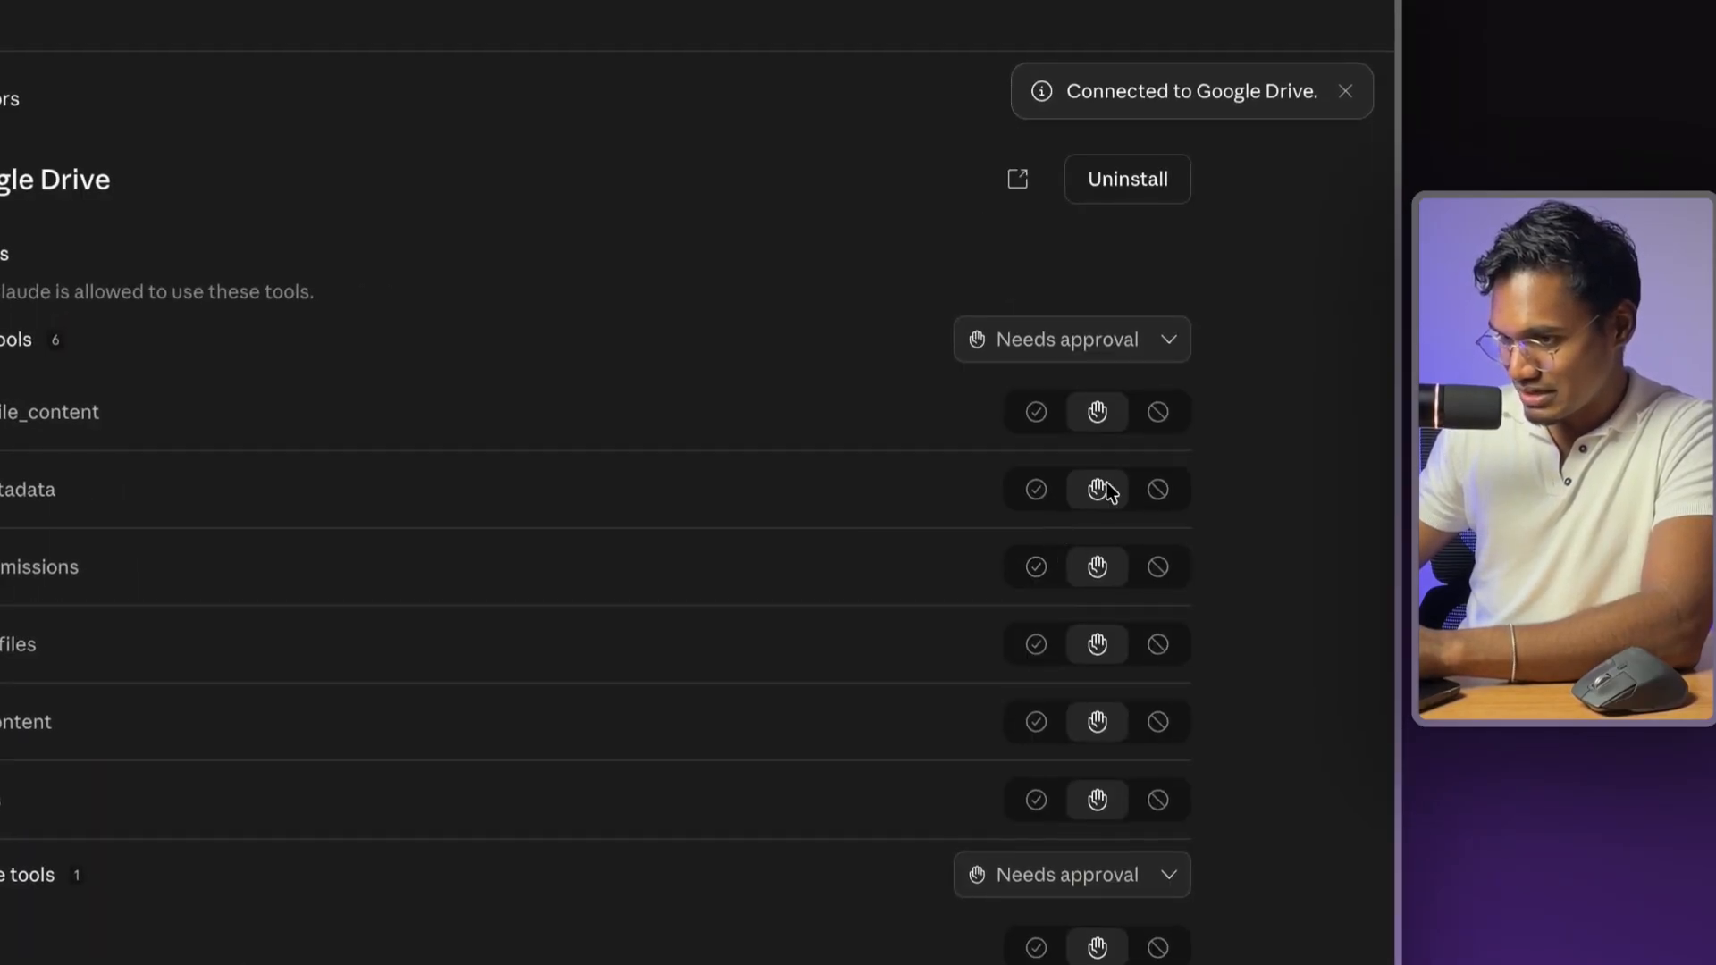
{"action": "left_click", "coordinate": [1117, 341]}
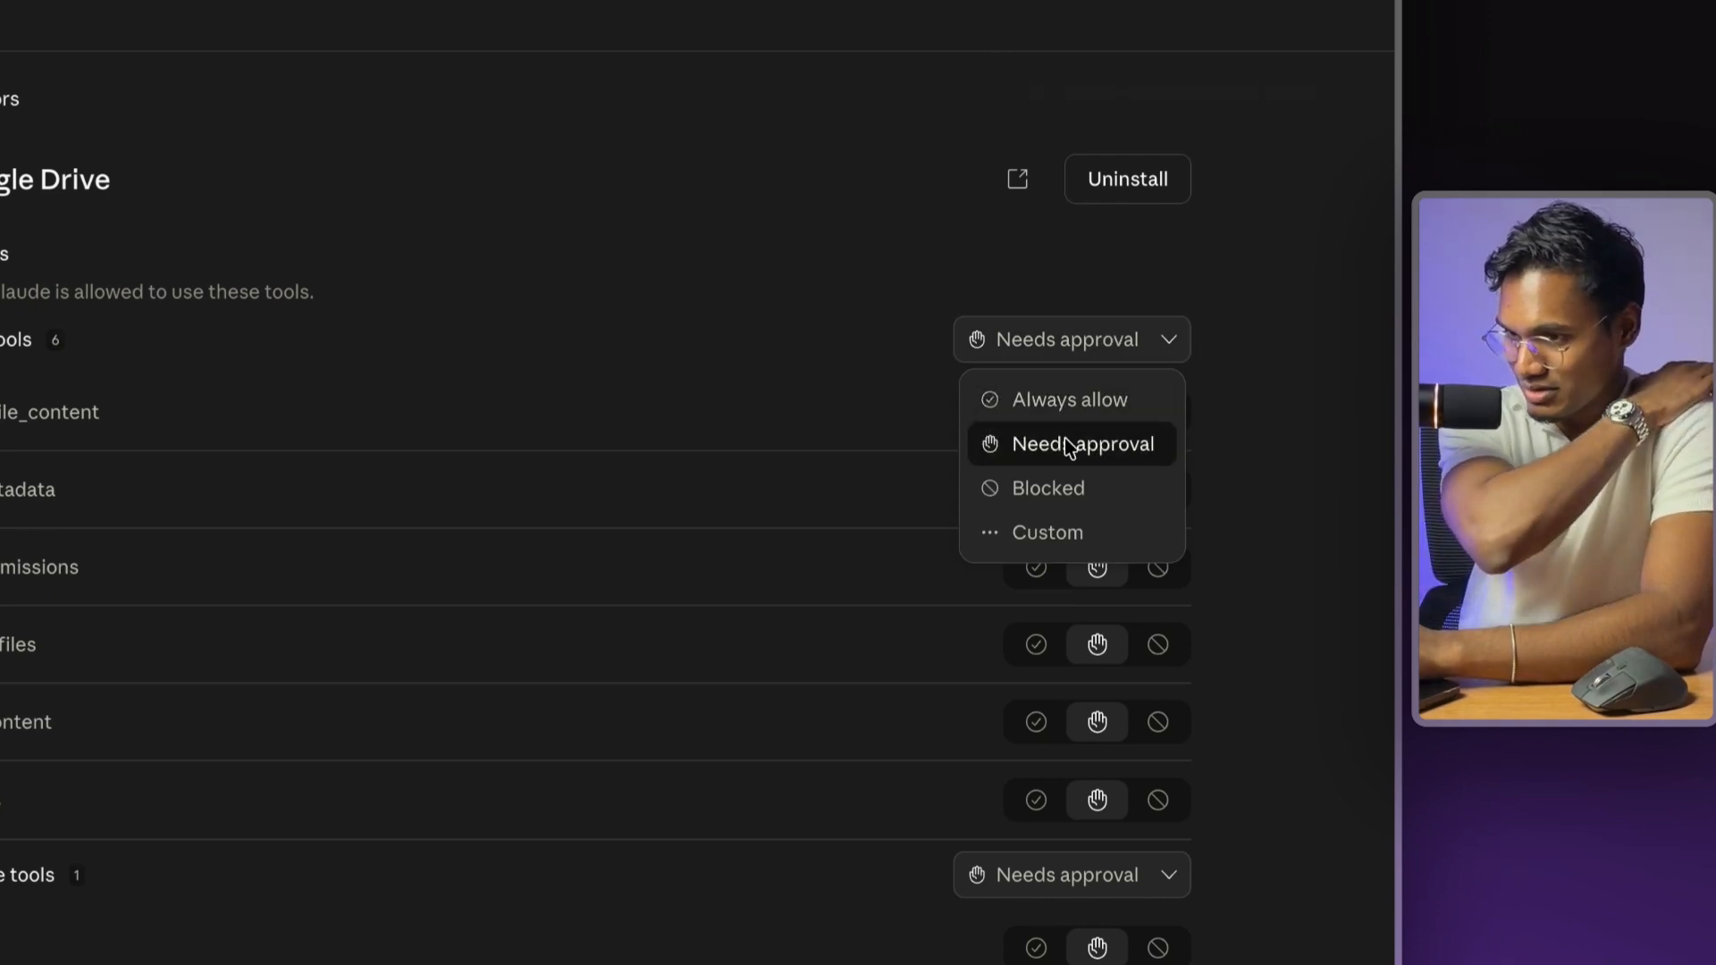
{"action": "left_click", "coordinate": [1076, 402]}
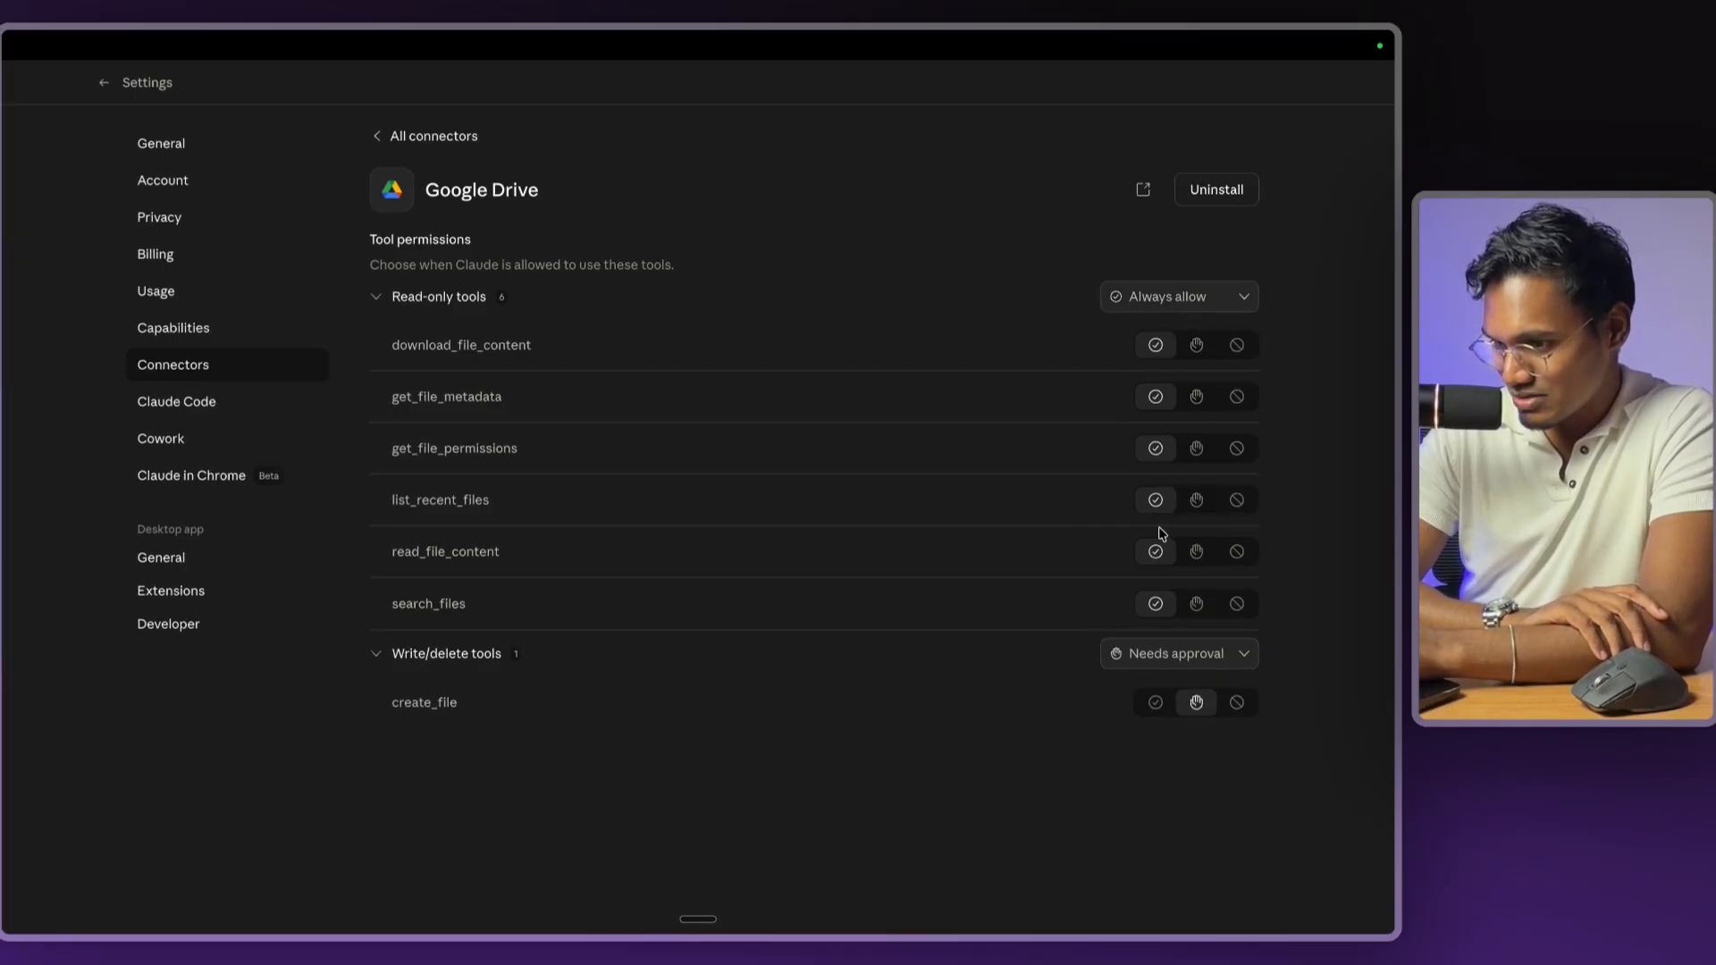
{"action": "left_click", "coordinate": [1194, 552]}
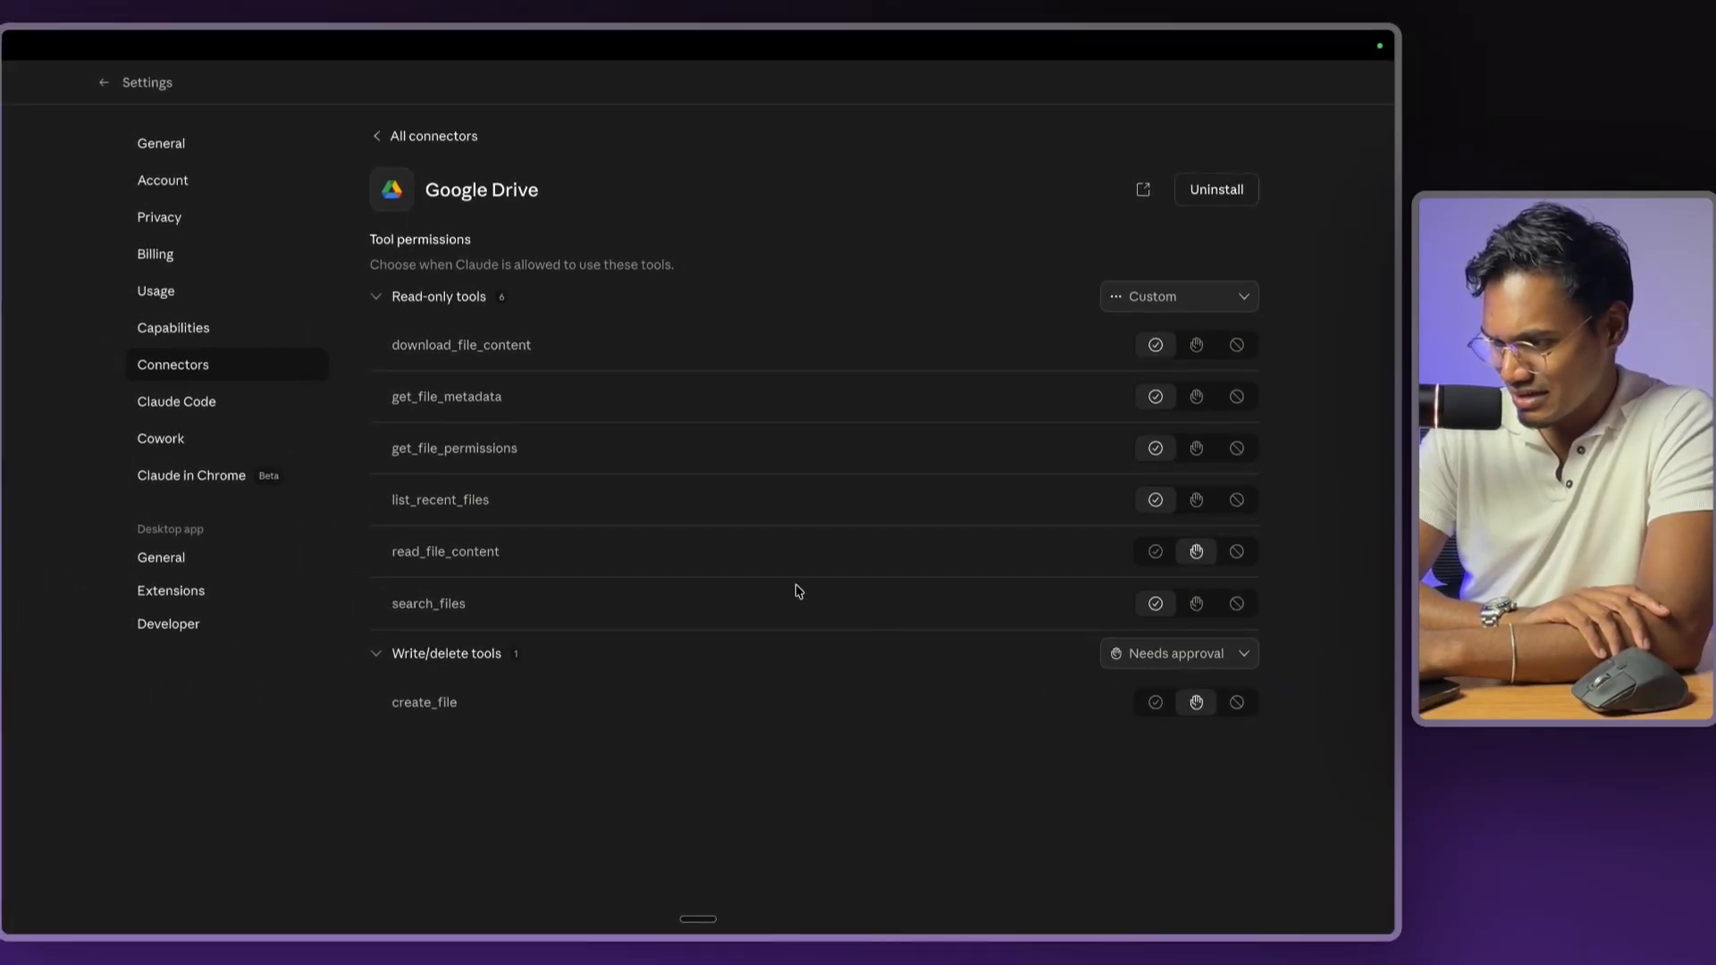
{"action": "left_click", "coordinate": [1156, 706]}
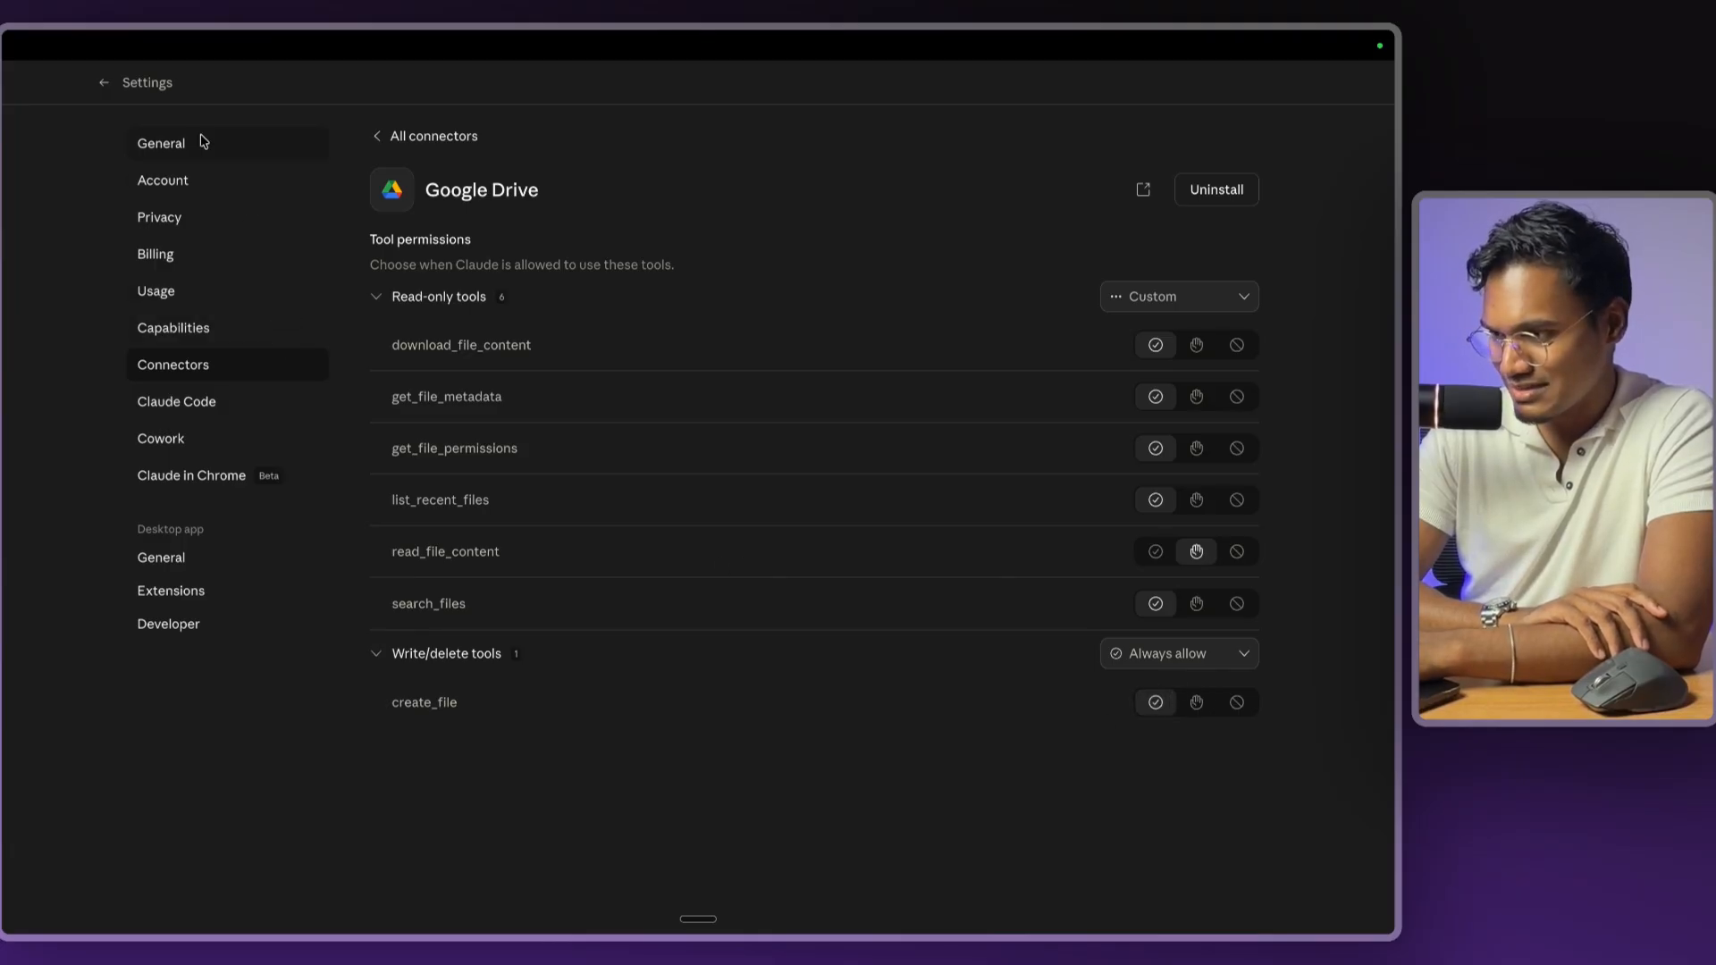
- Leave the settings and open the Routines page in Code
{"action": "left_click", "coordinate": [104, 84]}
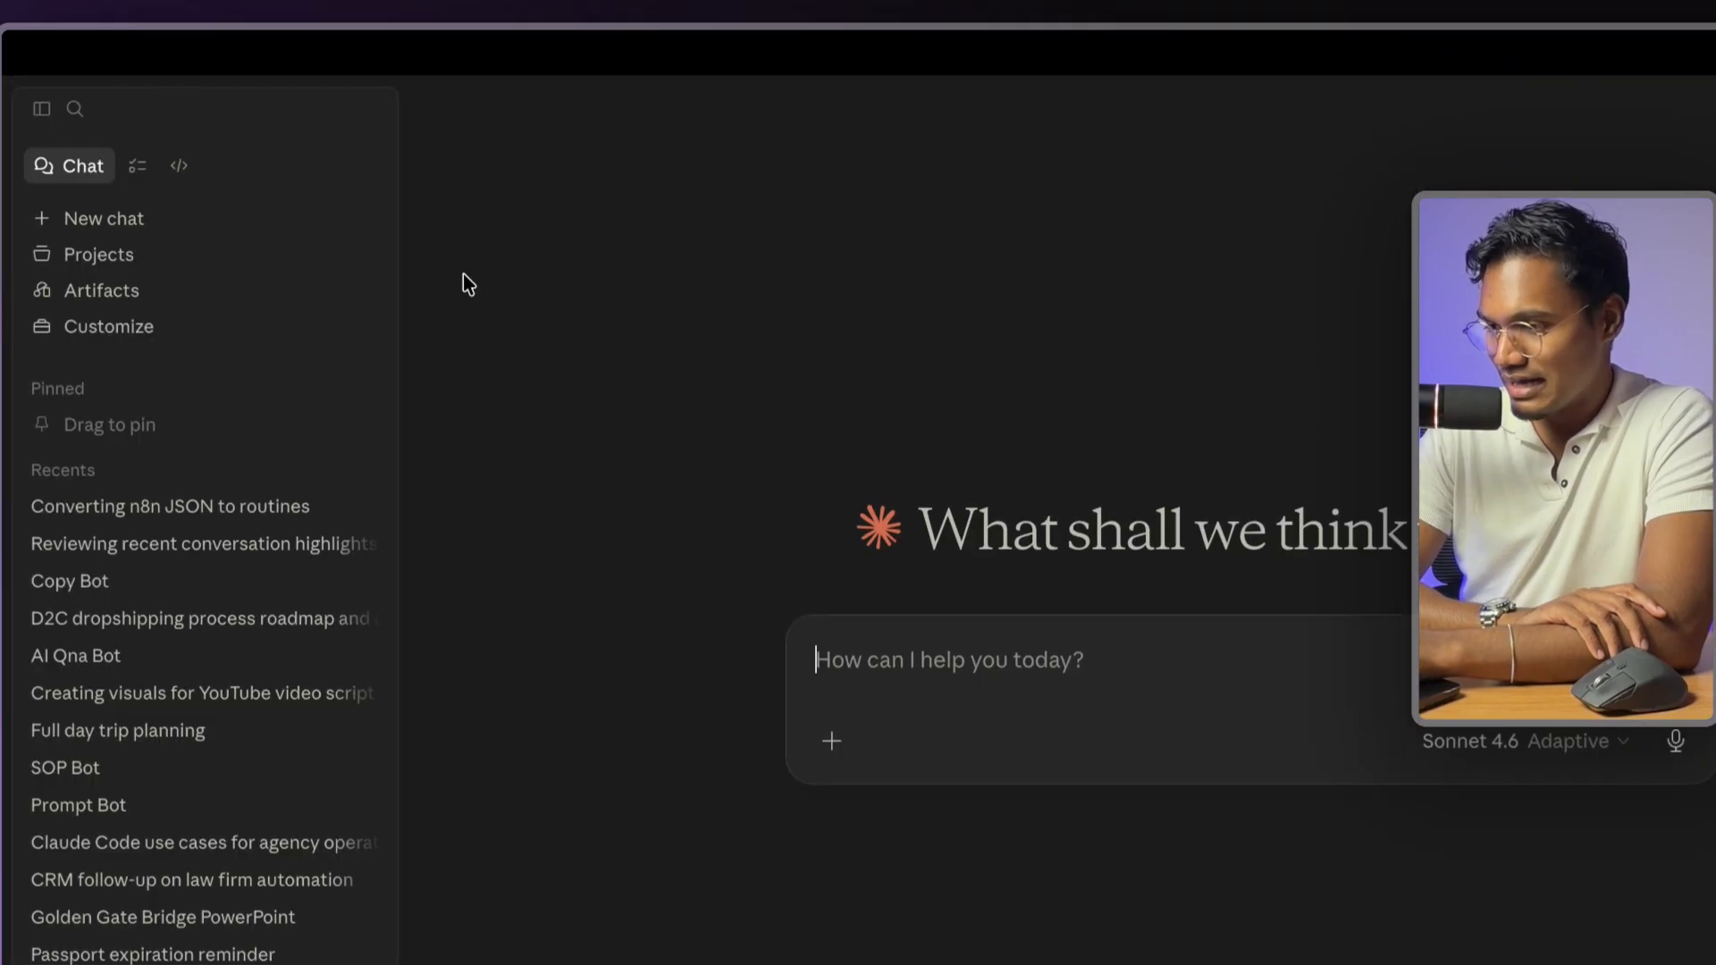
{"action": "left_click", "coordinate": [179, 166]}
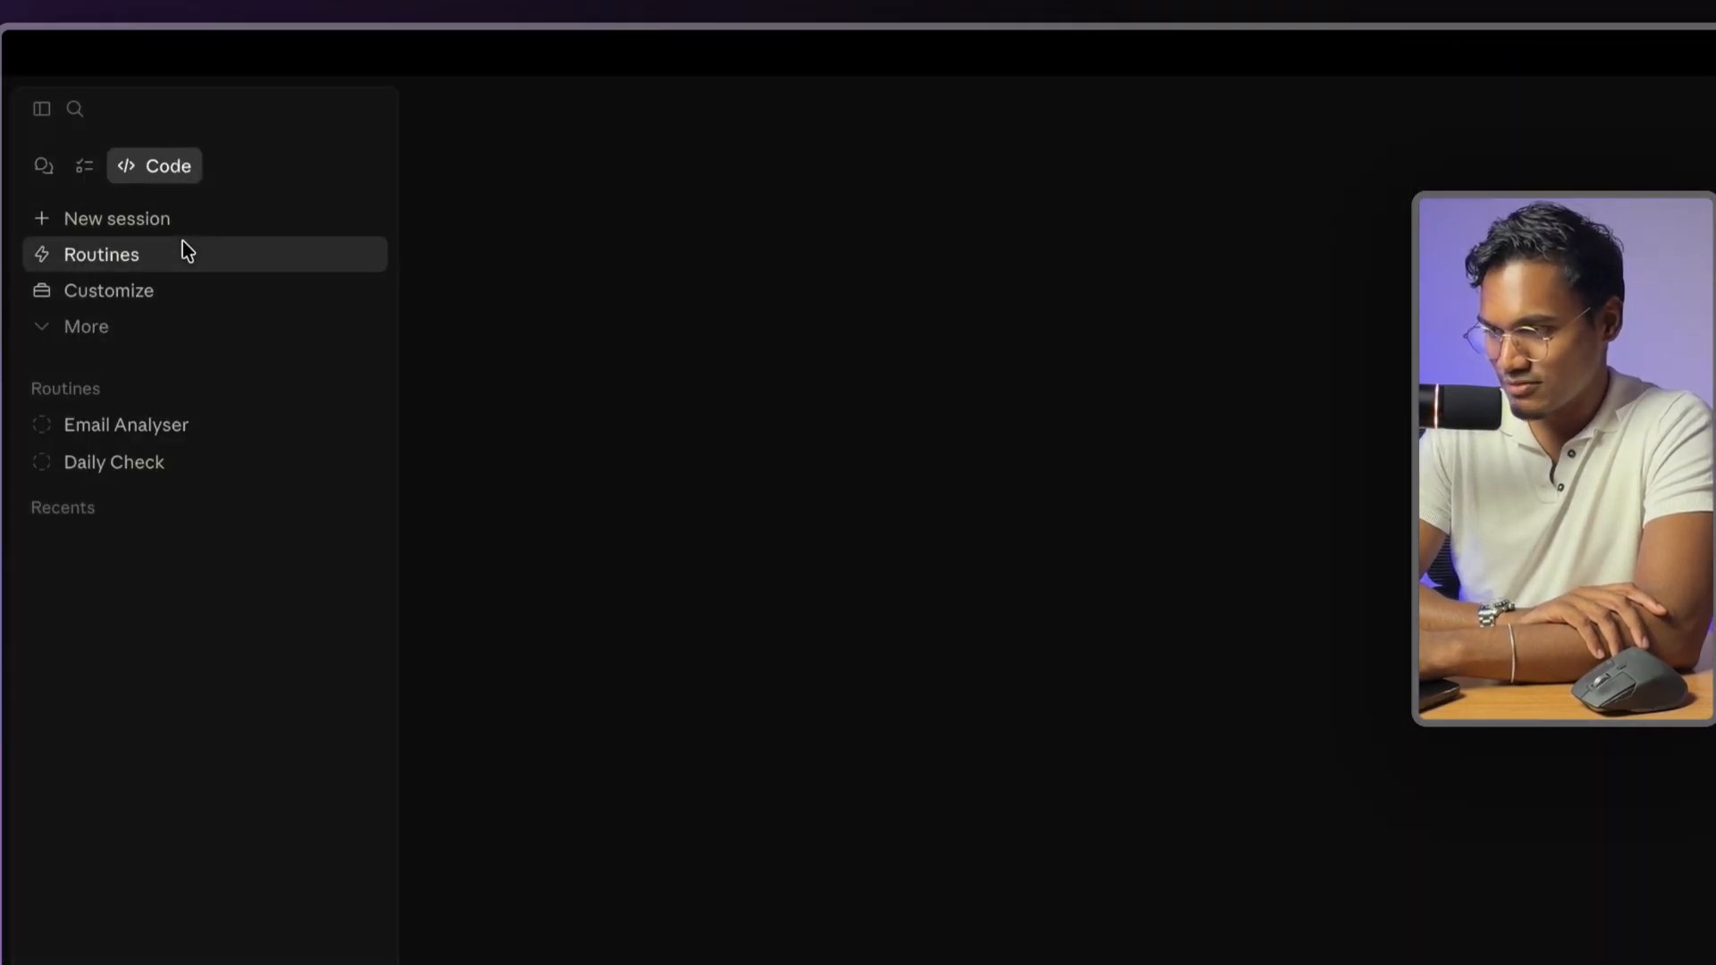
{"action": "left_click", "coordinate": [183, 246]}
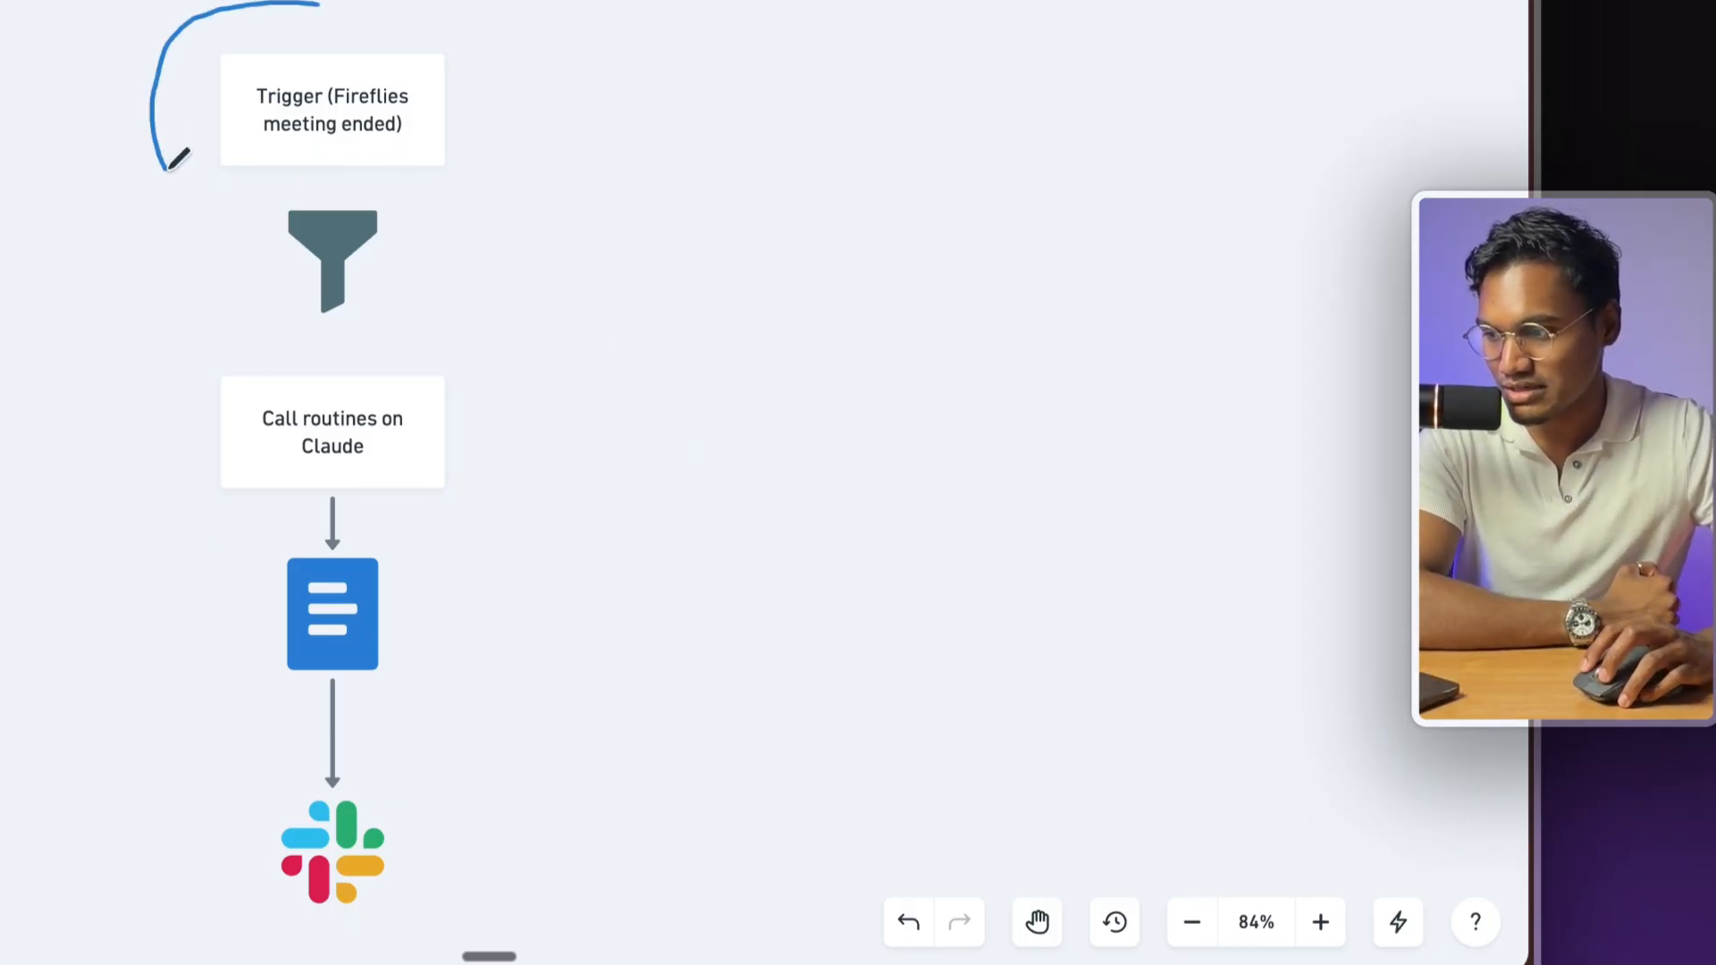
- On the whiteboard flow, circle the Fireflies trigger and "Call routines on Claude" freehand, and draw lines out from the filter, document and Slack icons
{"action": "left_click_drag", "start_coordinate": [377, 207], "coordinate": [490, 3]}
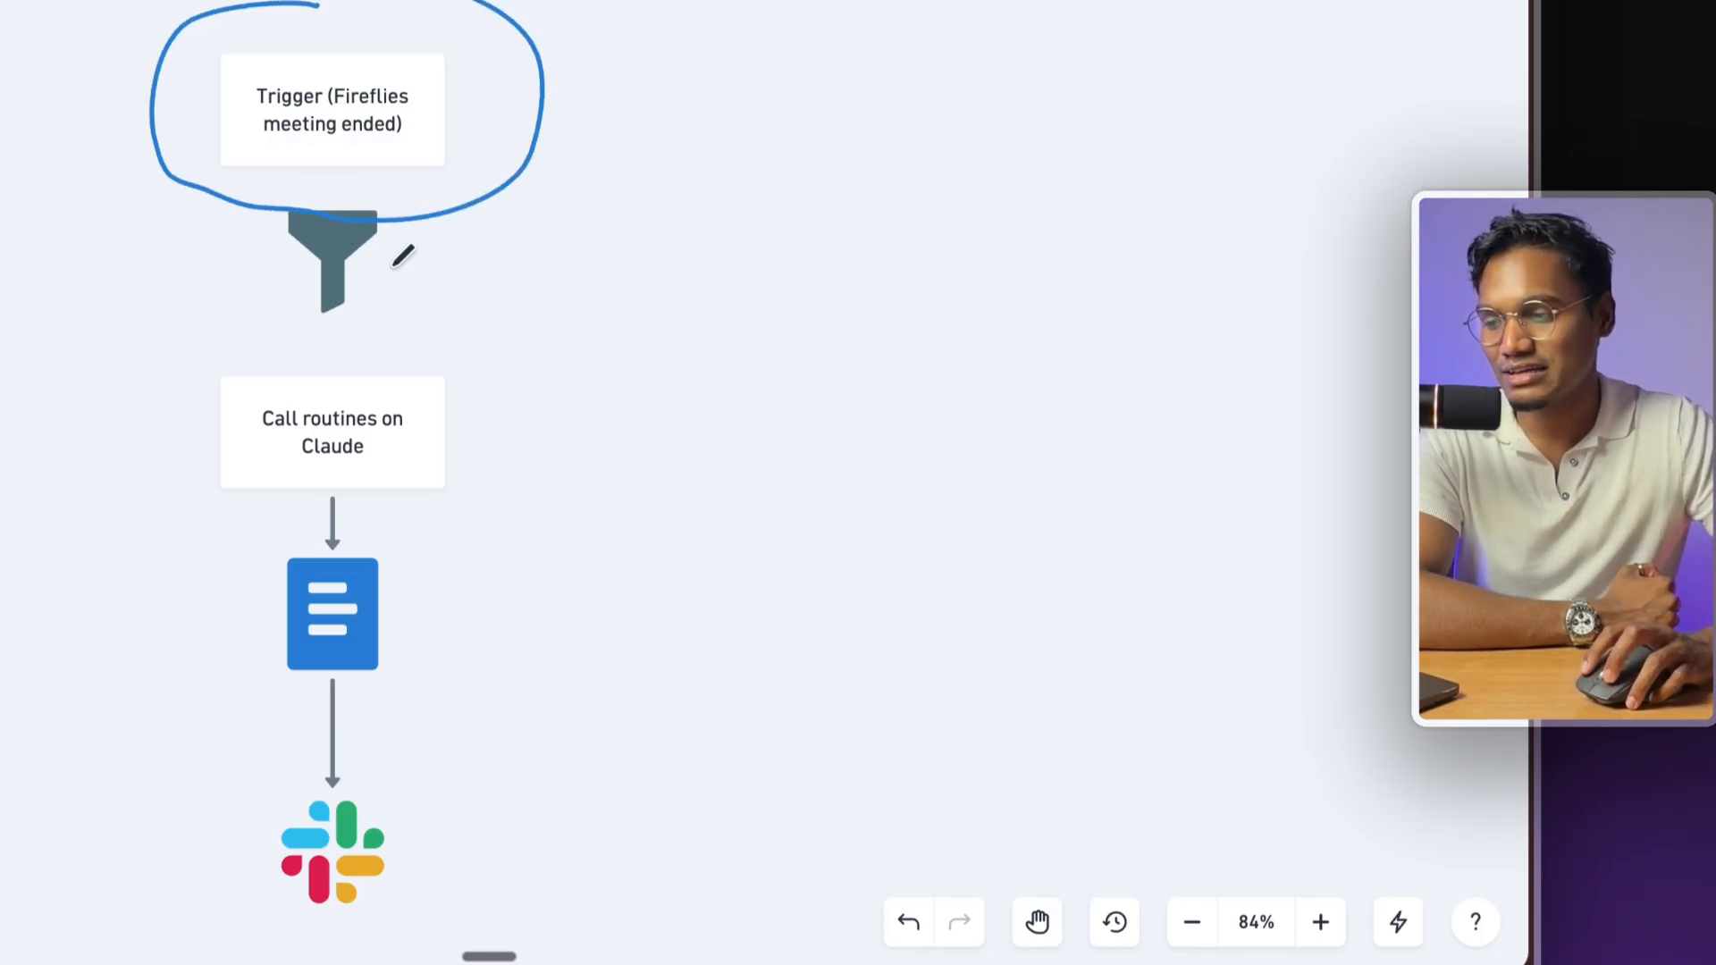
{"action": "mouse_move", "coordinate": [361, 262]}
{"action": "left_mouse_down"}
{"action": "mouse_move", "coordinate": [606, 304]}
{"action": "mouse_move", "coordinate": [589, 368]}
{"action": "left_mouse_up"}
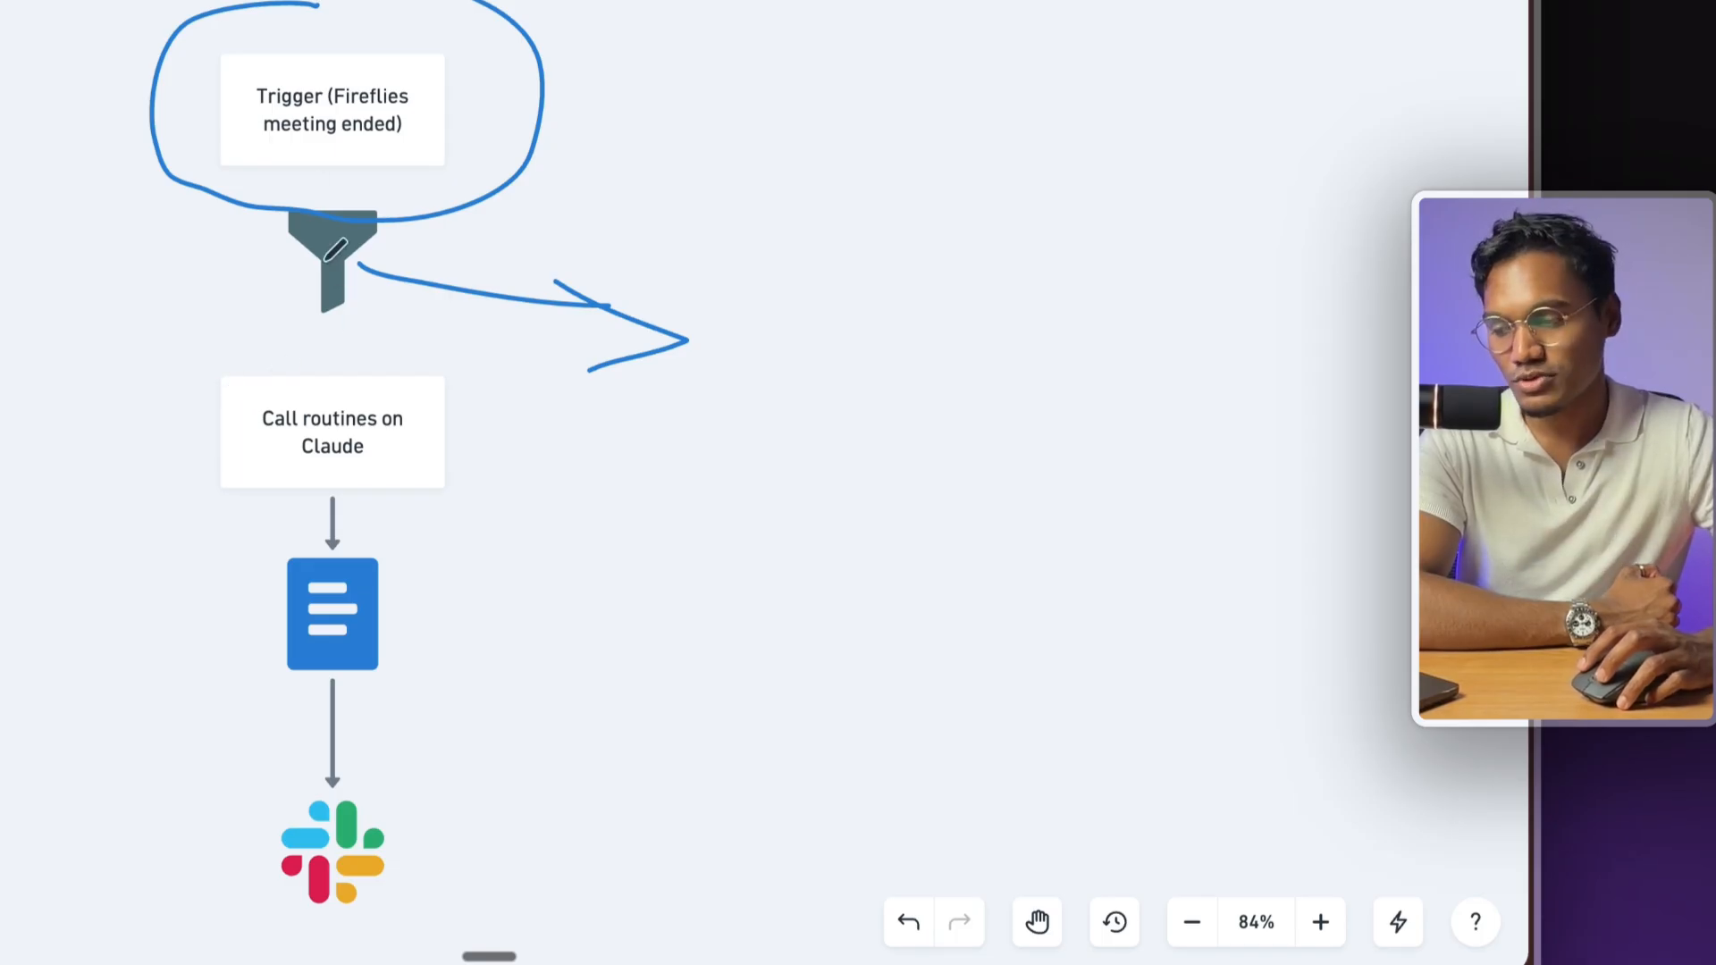
{"action": "mouse_move", "coordinate": [172, 386]}
{"action": "left_mouse_down"}
{"action": "mouse_move", "coordinate": [547, 503]}
{"action": "mouse_move", "coordinate": [142, 380]}
{"action": "left_mouse_up"}
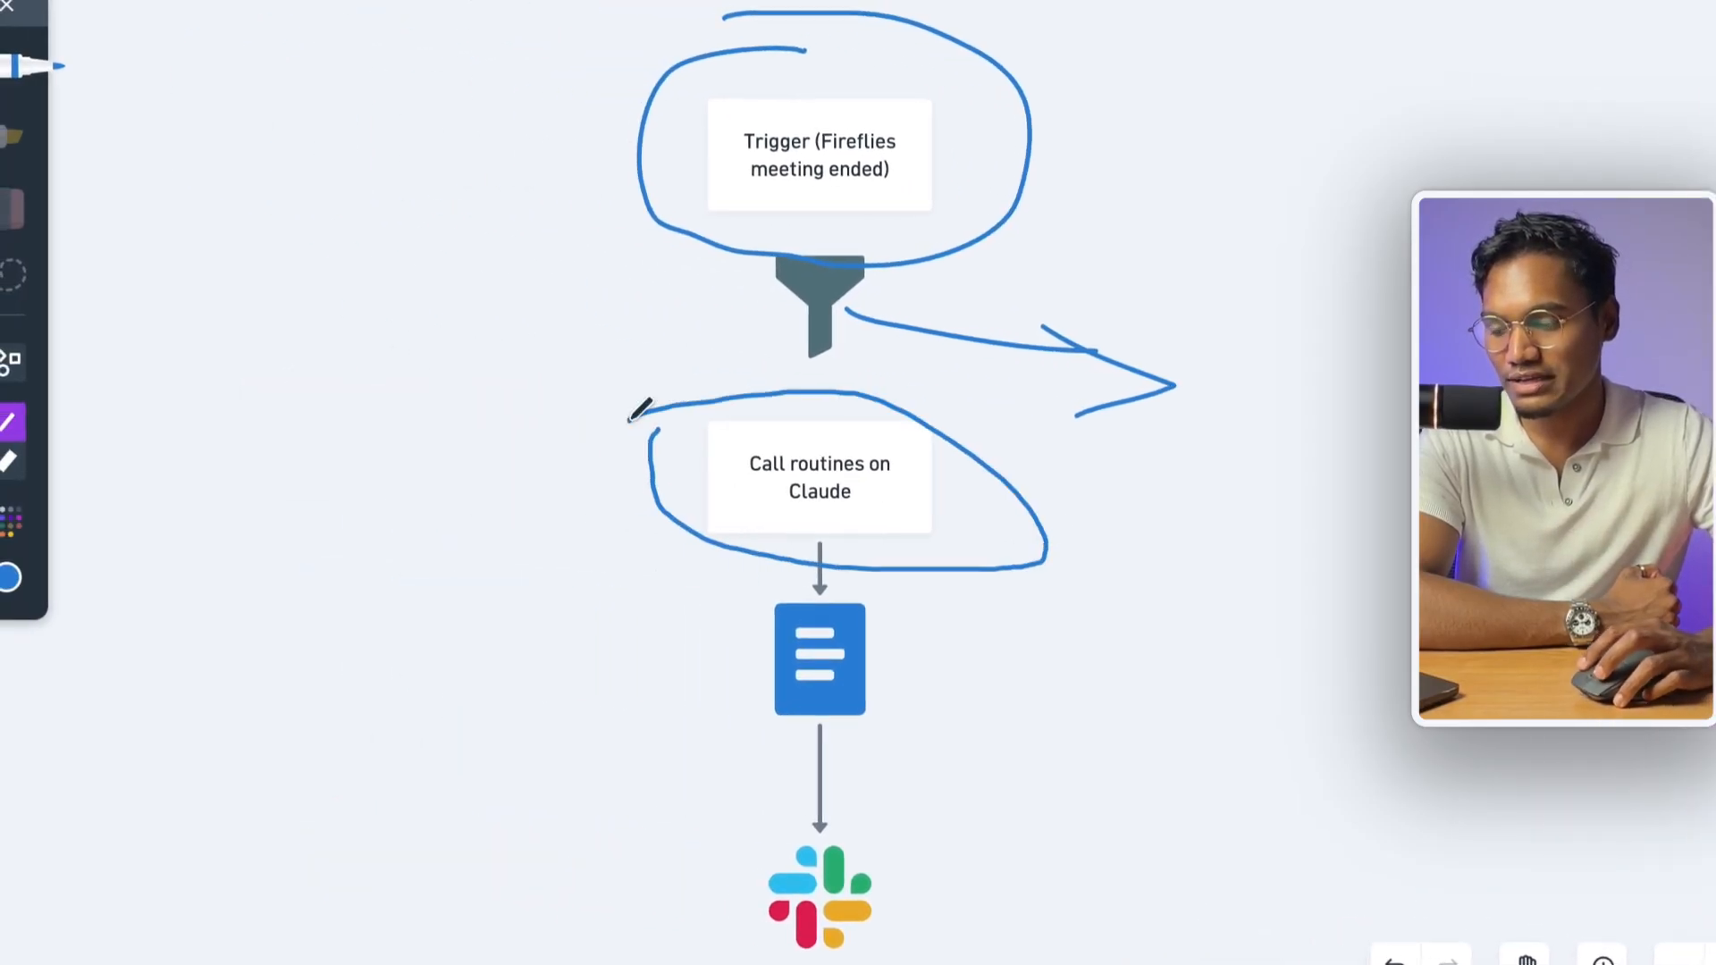
{"action": "left_click_drag", "start_coordinate": [865, 640], "coordinate": [1124, 637]}
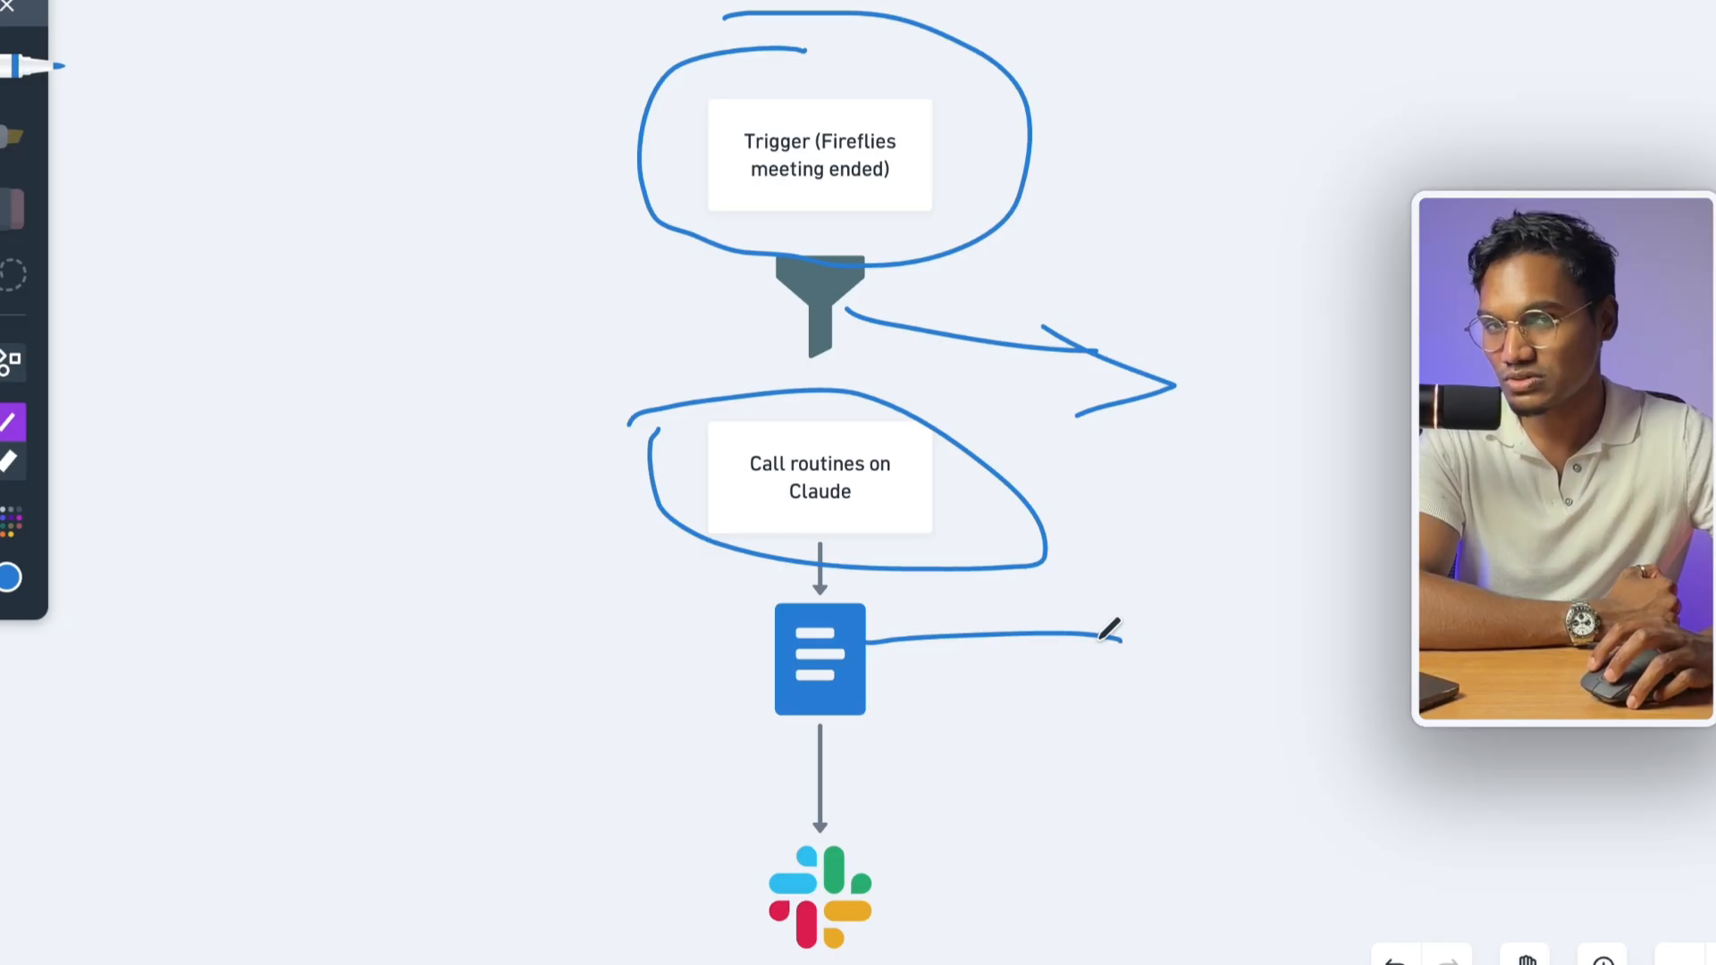
{"action": "left_click_drag", "start_coordinate": [865, 880], "coordinate": [1276, 892]}
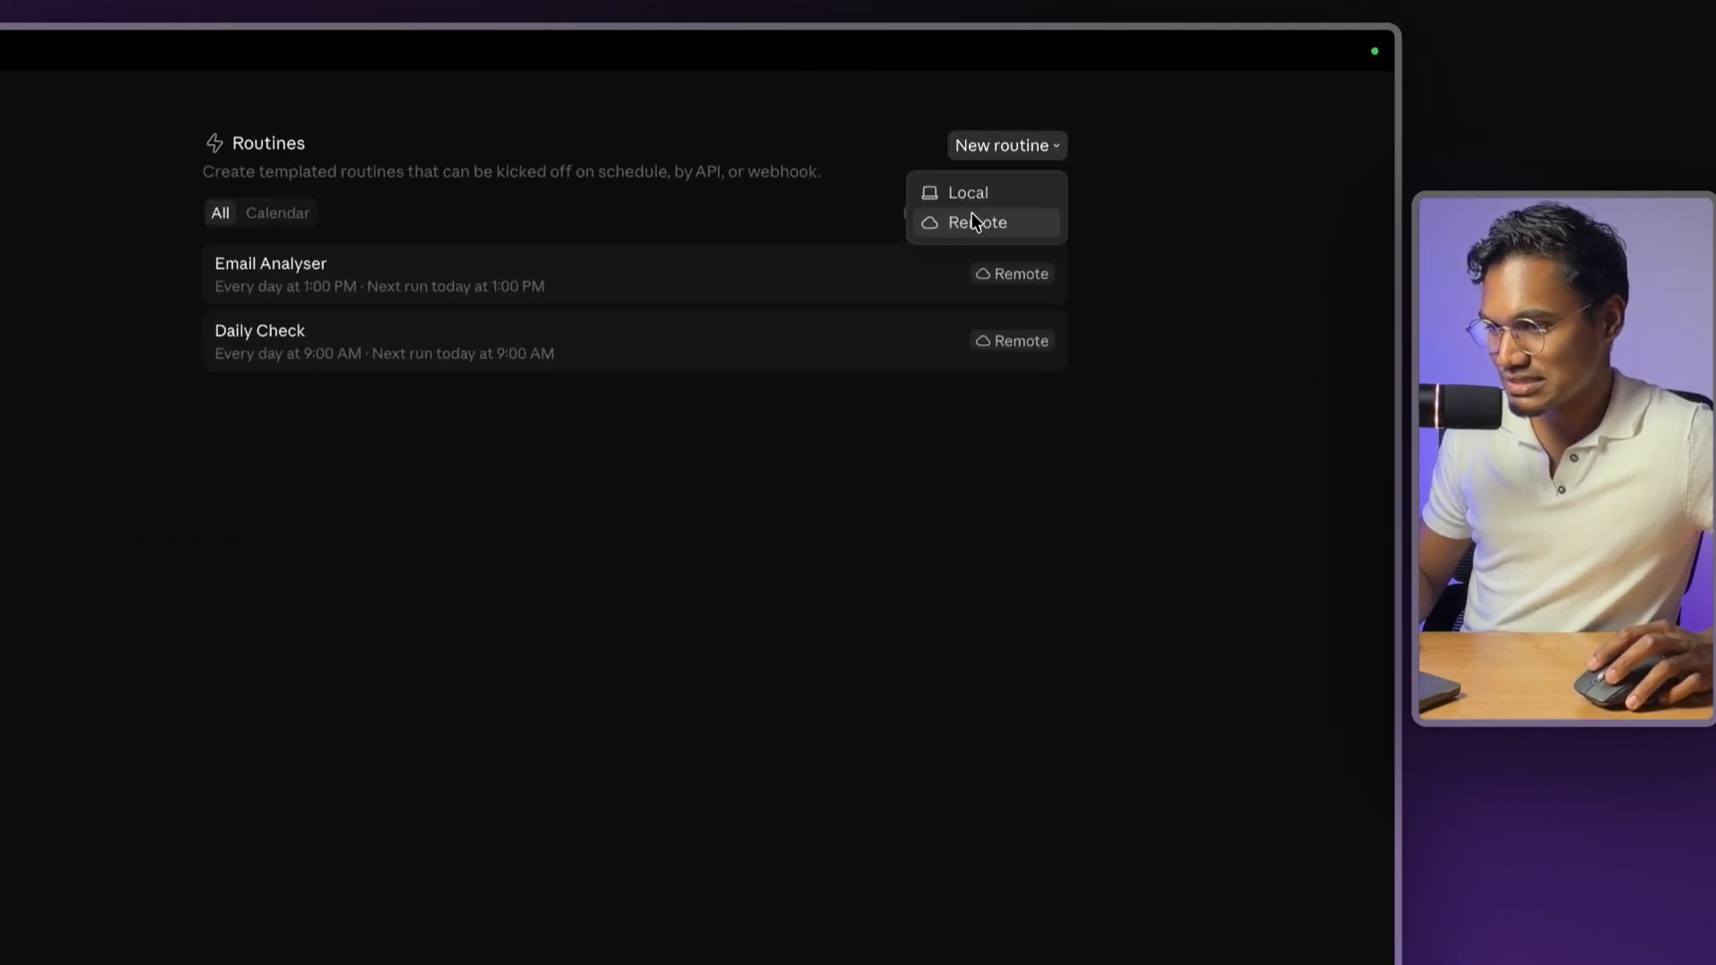
- Start a new remote routine in Claude and name it "Proposal Creation Routine Agent"
{"action": "left_click", "coordinate": [974, 219]}
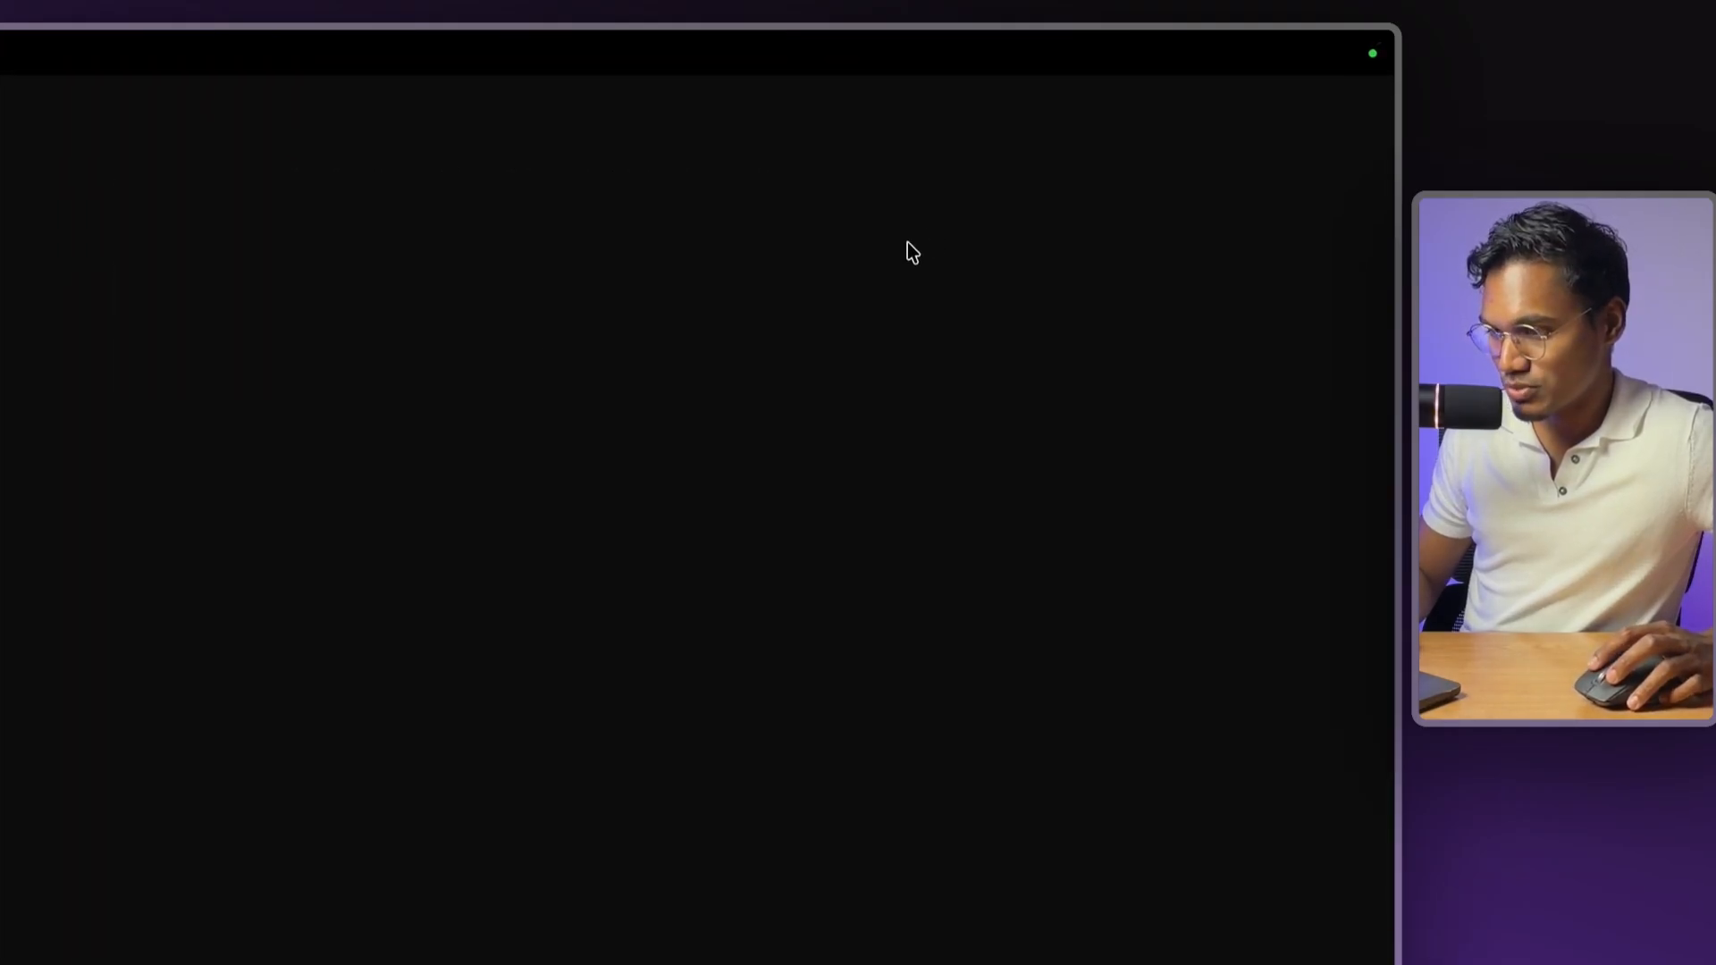
{"action": "left_click", "coordinate": [306, 241]}
{"action": "type", "text": "Proposal Creation R"}
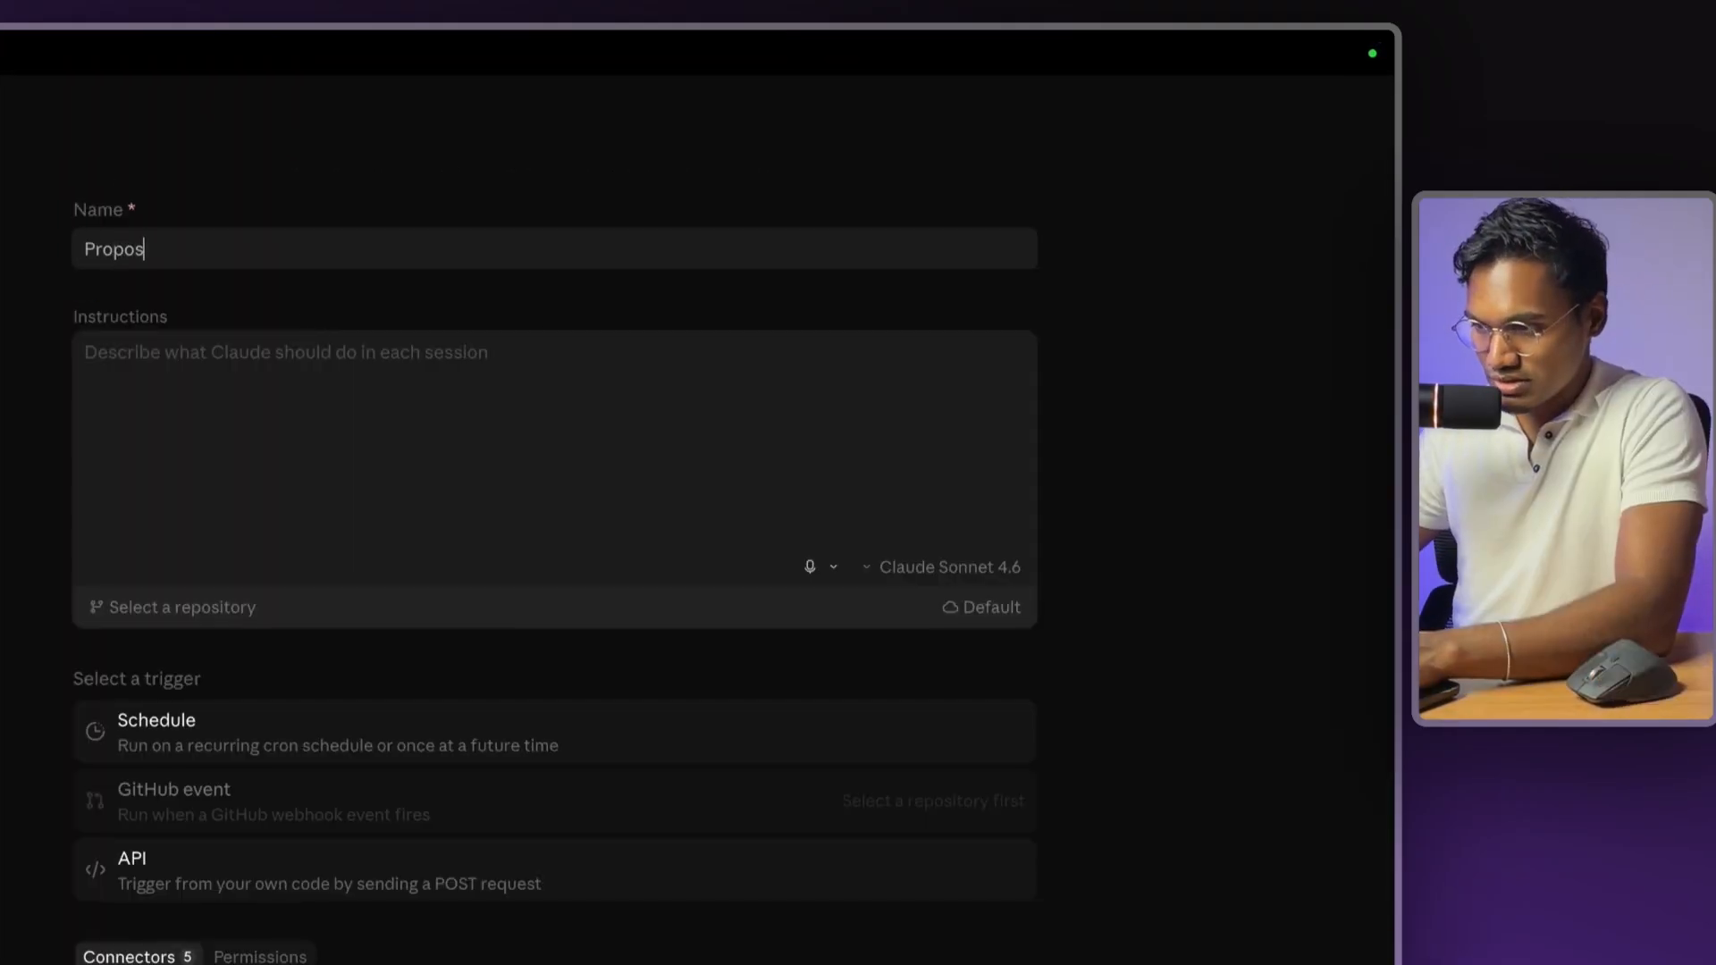
{"action": "type", "text": "outin"}
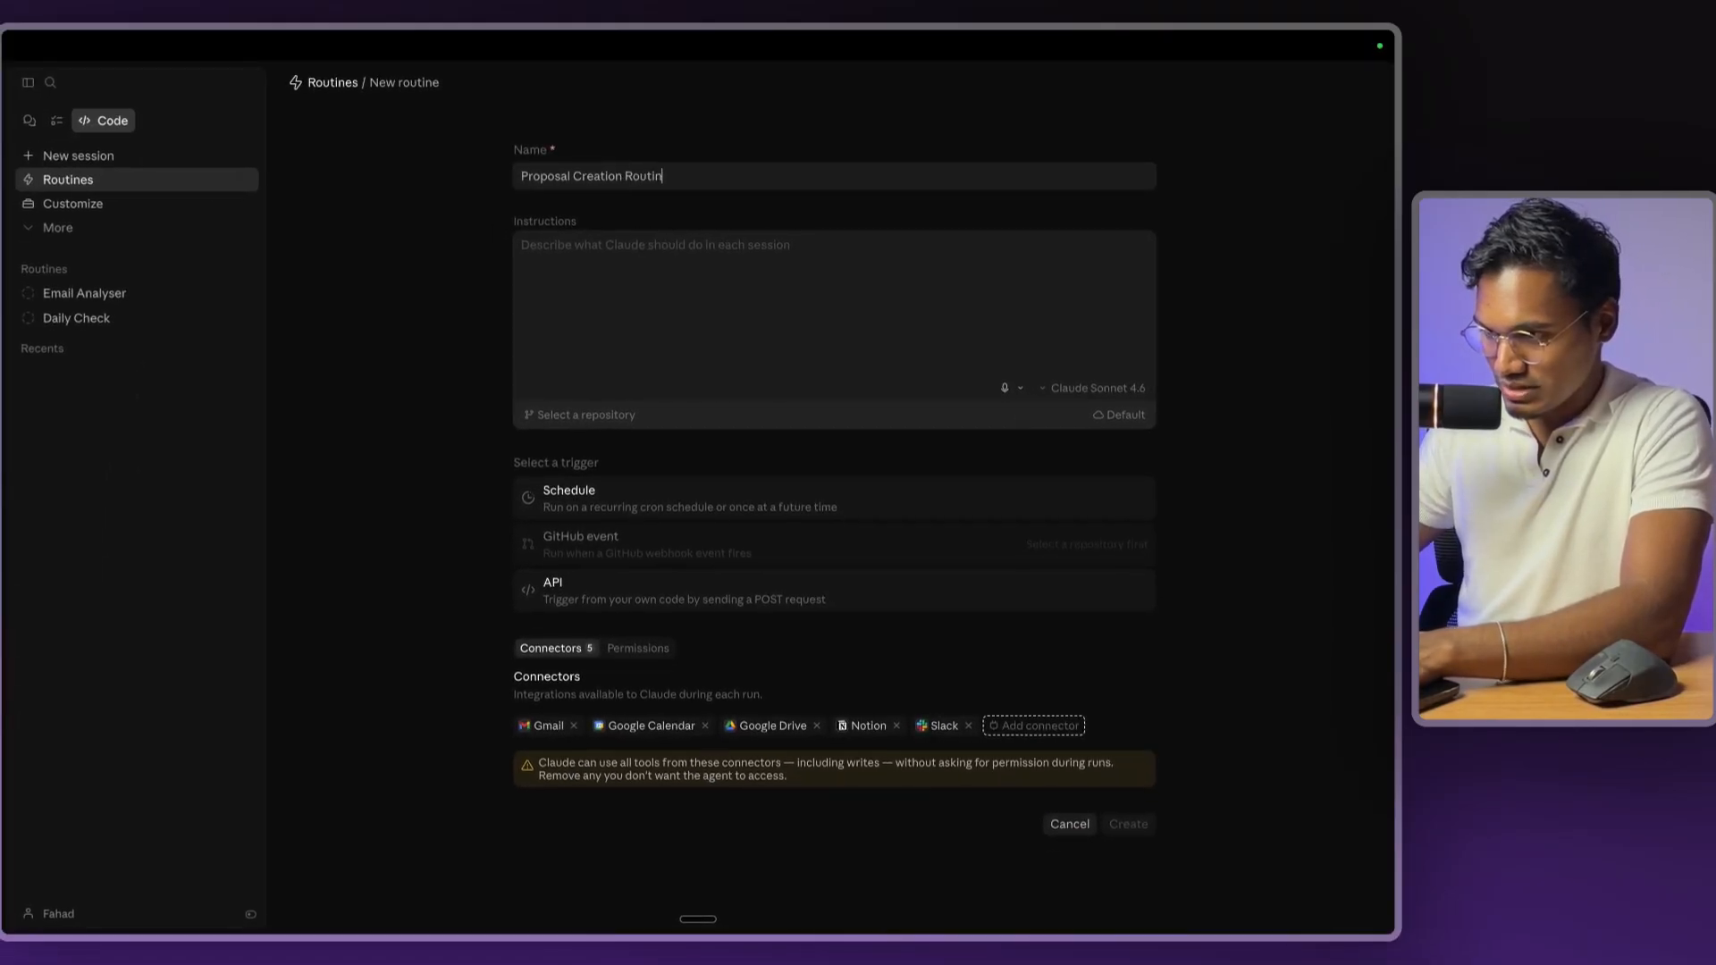
{"action": "type", "text": "e Agent"}
- Begin the routine's instructions with the heading "## Role/Objecte", followed by blank lines
{"action": "left_click", "coordinate": [717, 295]}
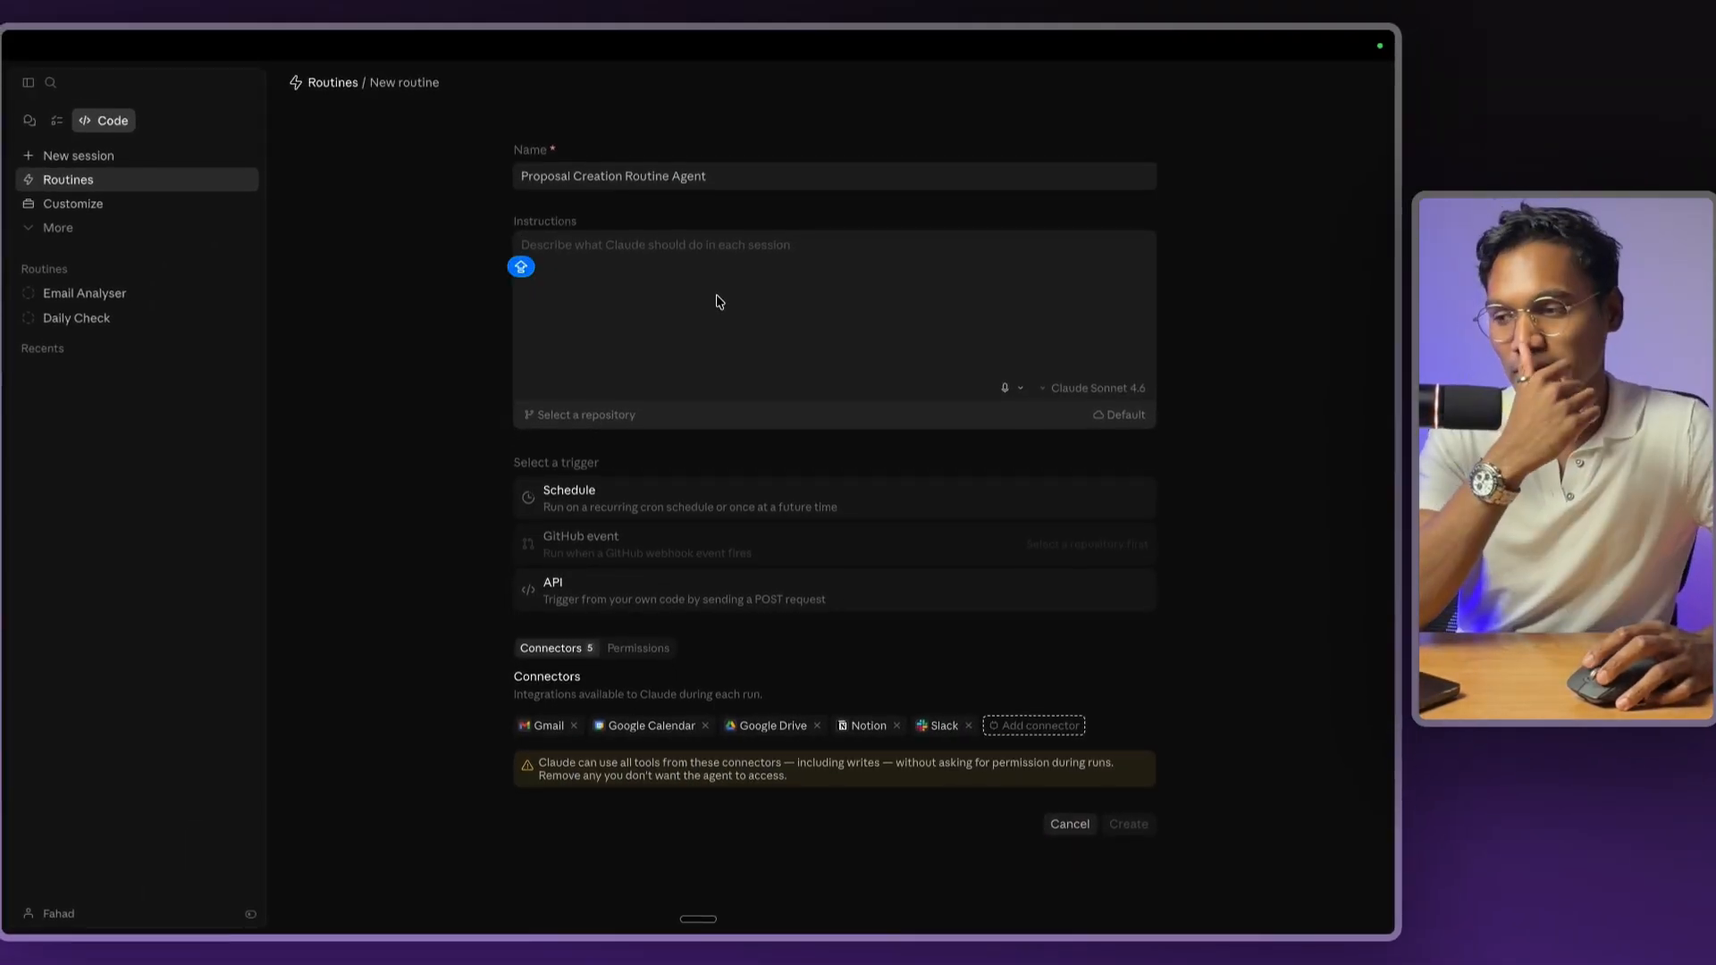
{"action": "type", "text": "Role/Object"}
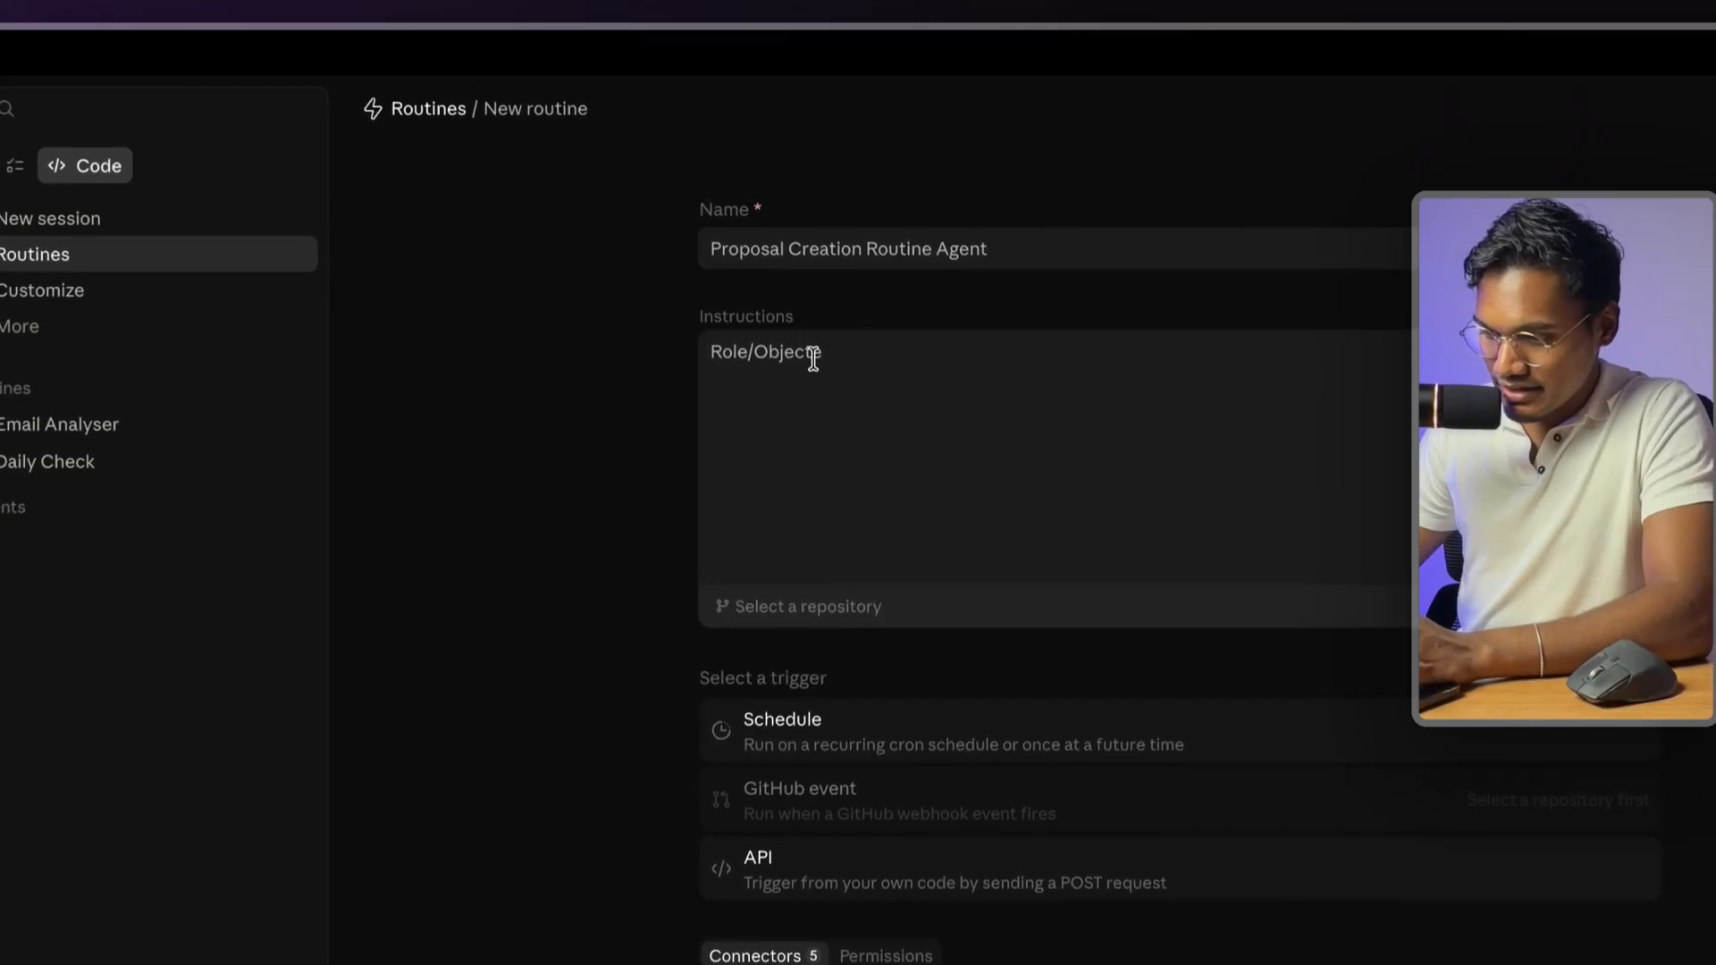
{"action": "type", "text": "##"}
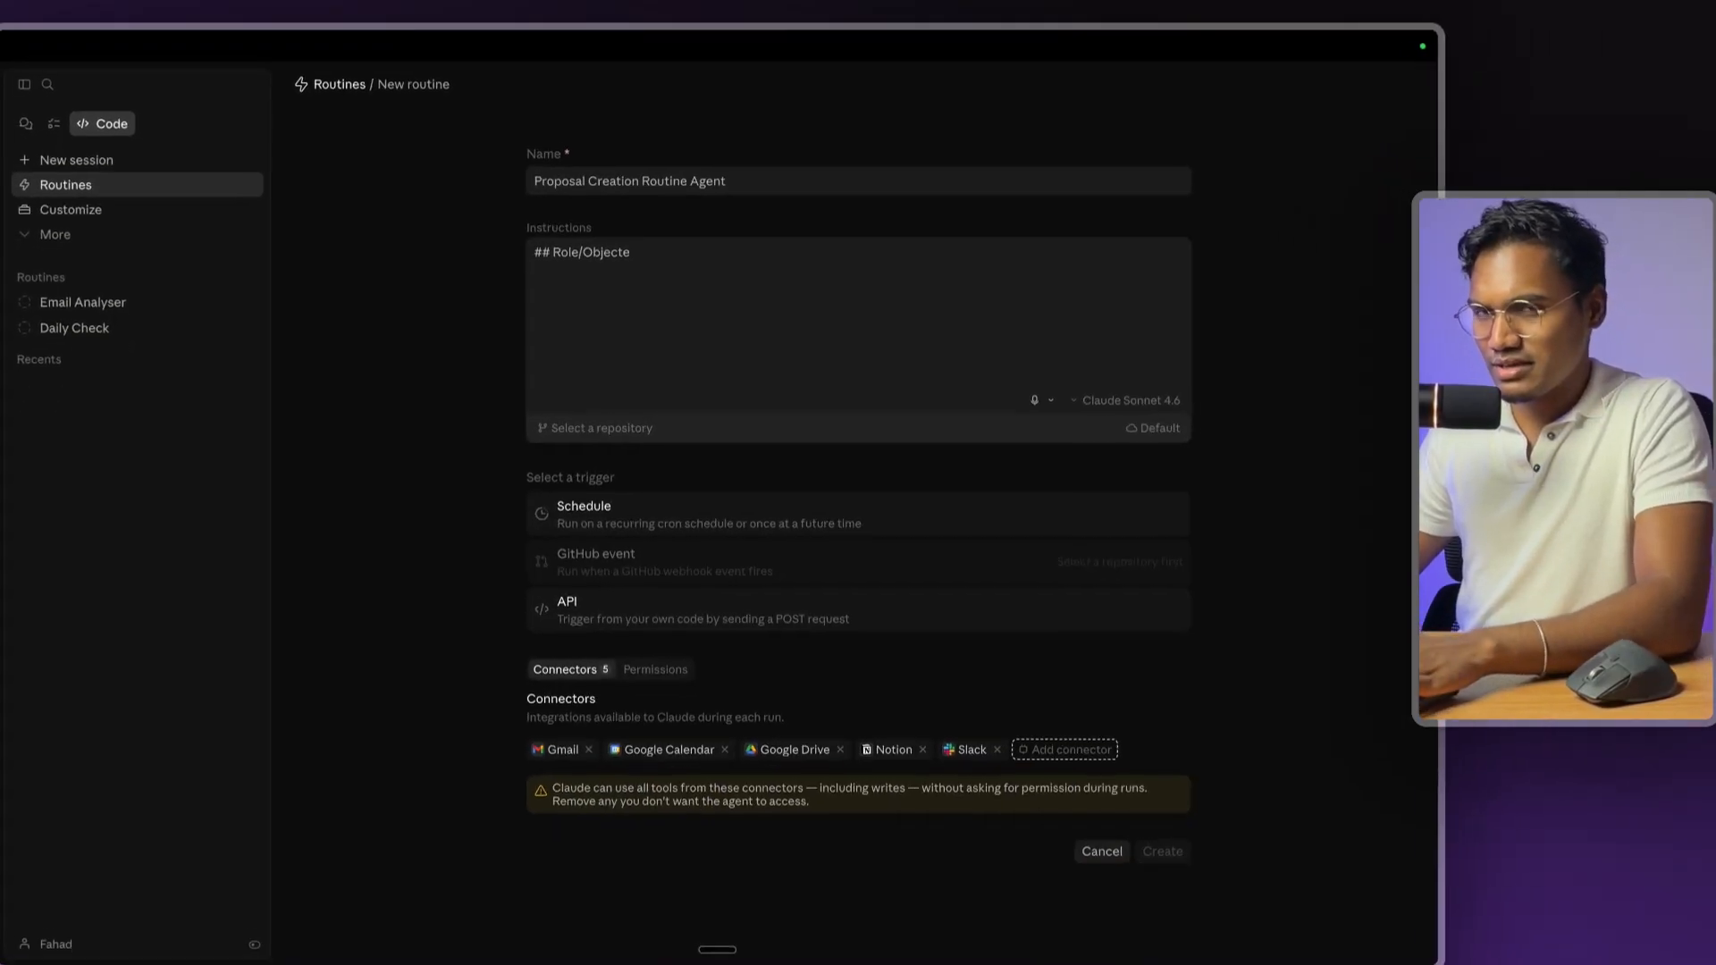
{"action": "key", "text": "Return"}
{"action": "key", "text": "Return"}
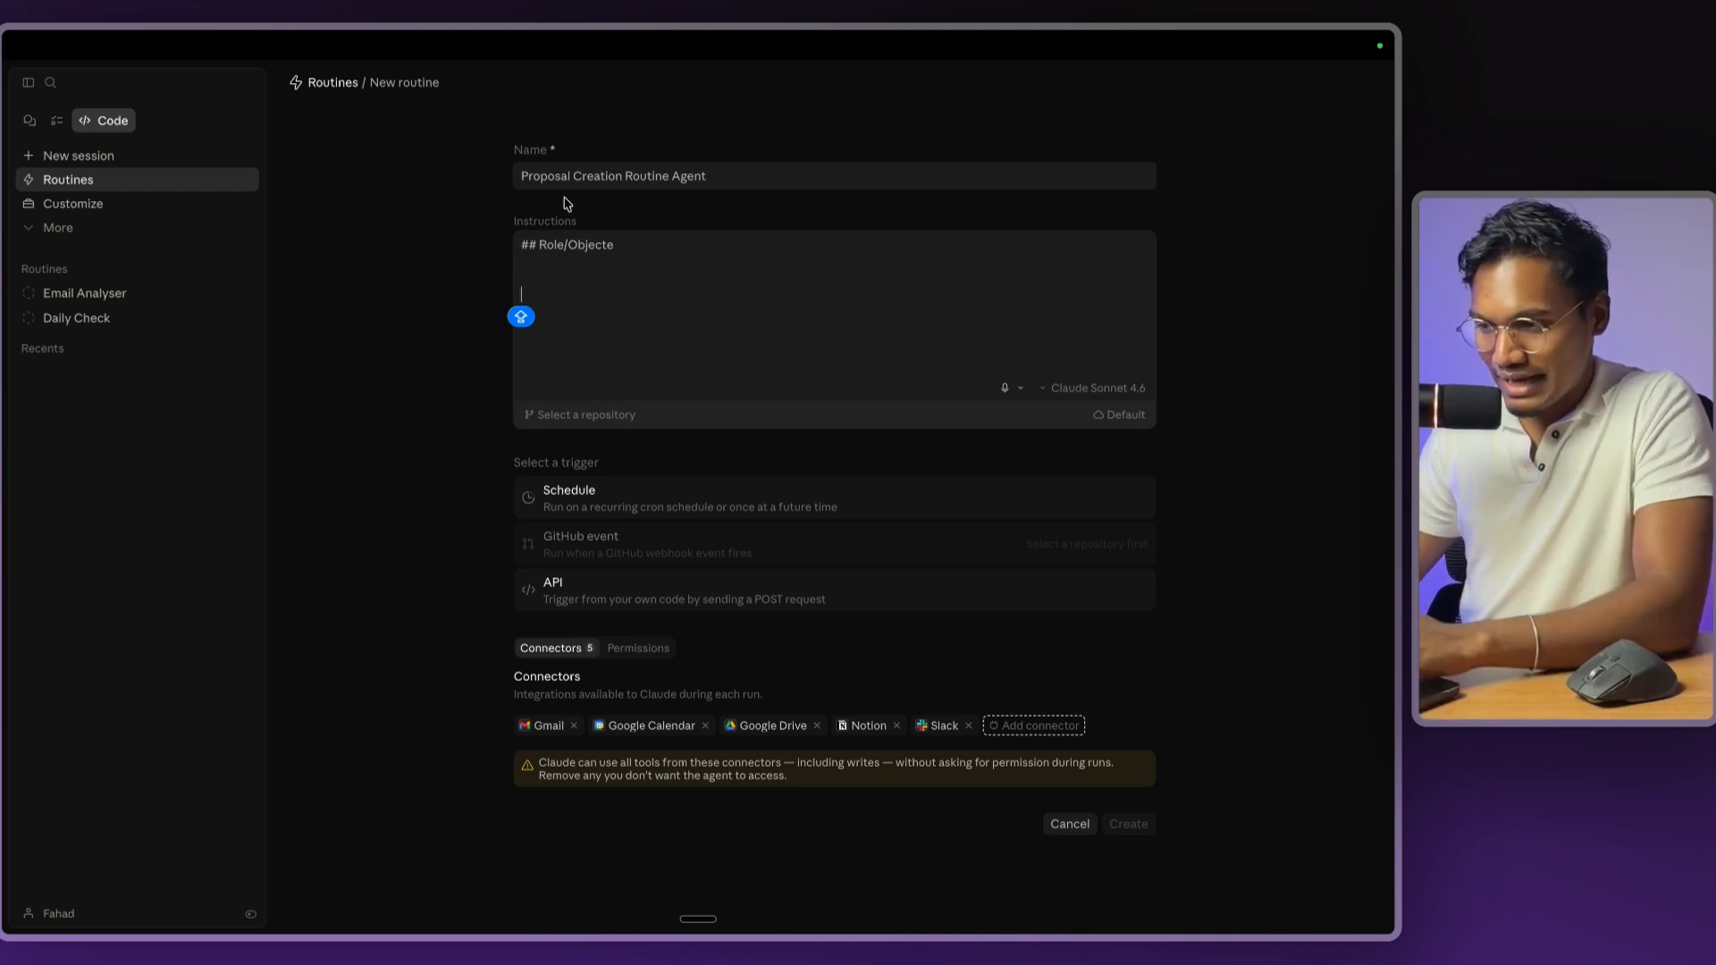
{"action": "left_click_drag", "start_coordinate": [536, 244], "coordinate": [497, 246]}
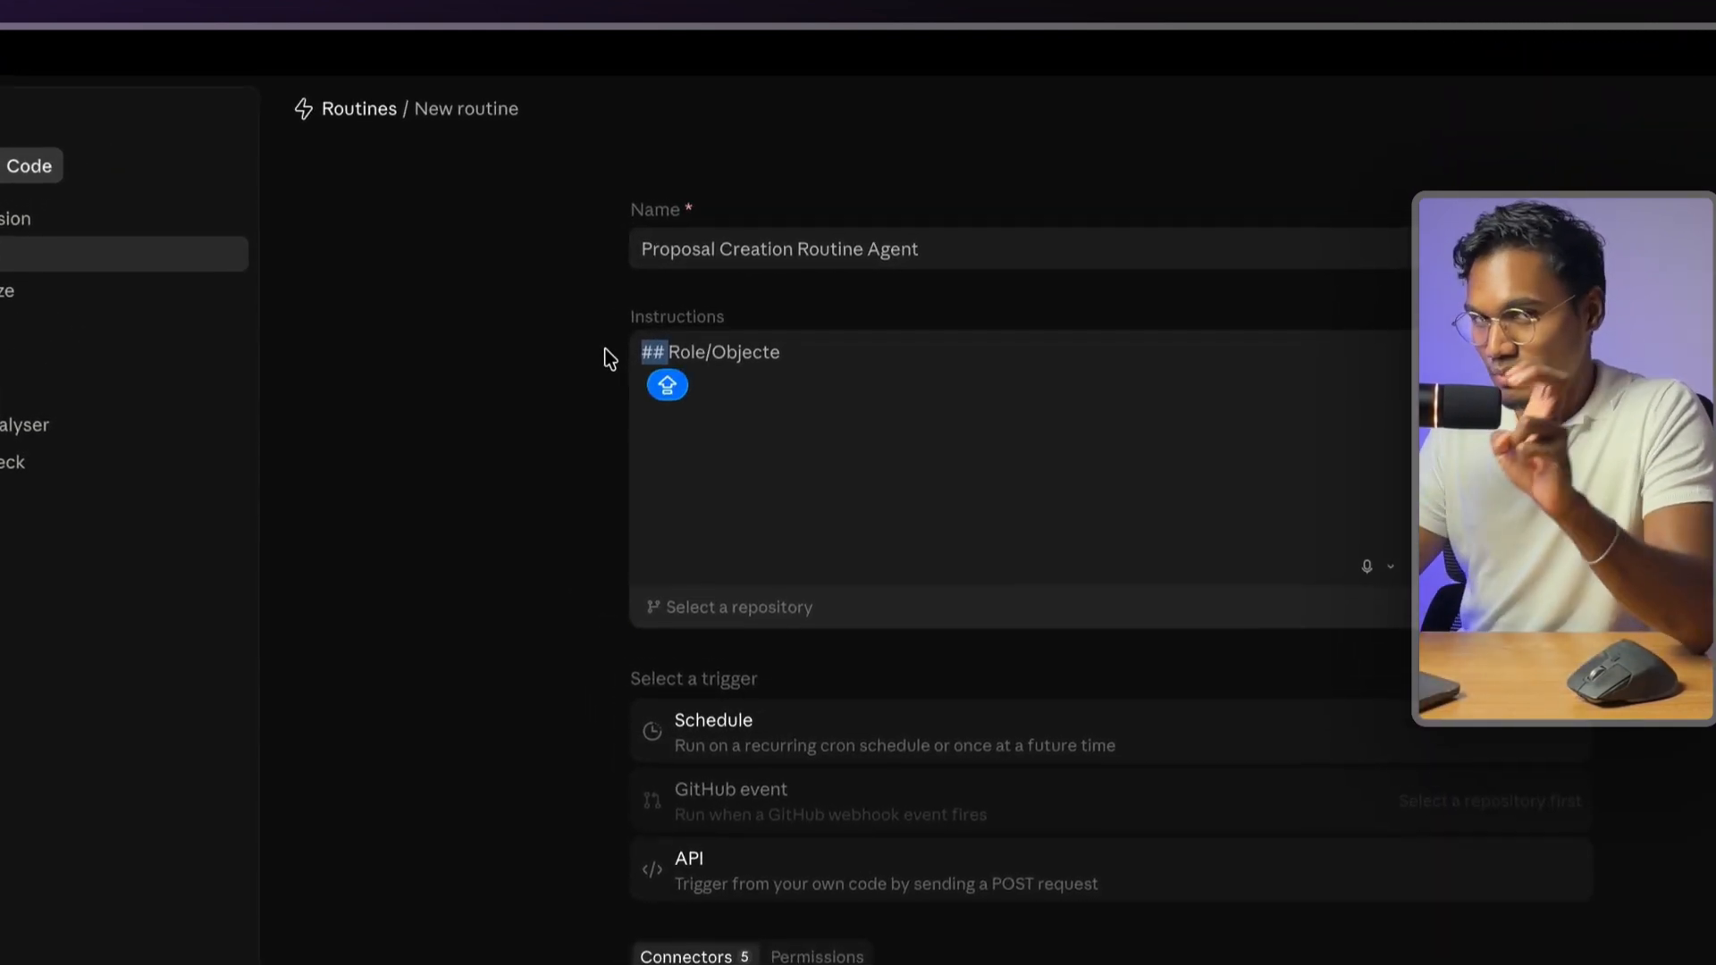
{"action": "left_click", "coordinate": [806, 396]}
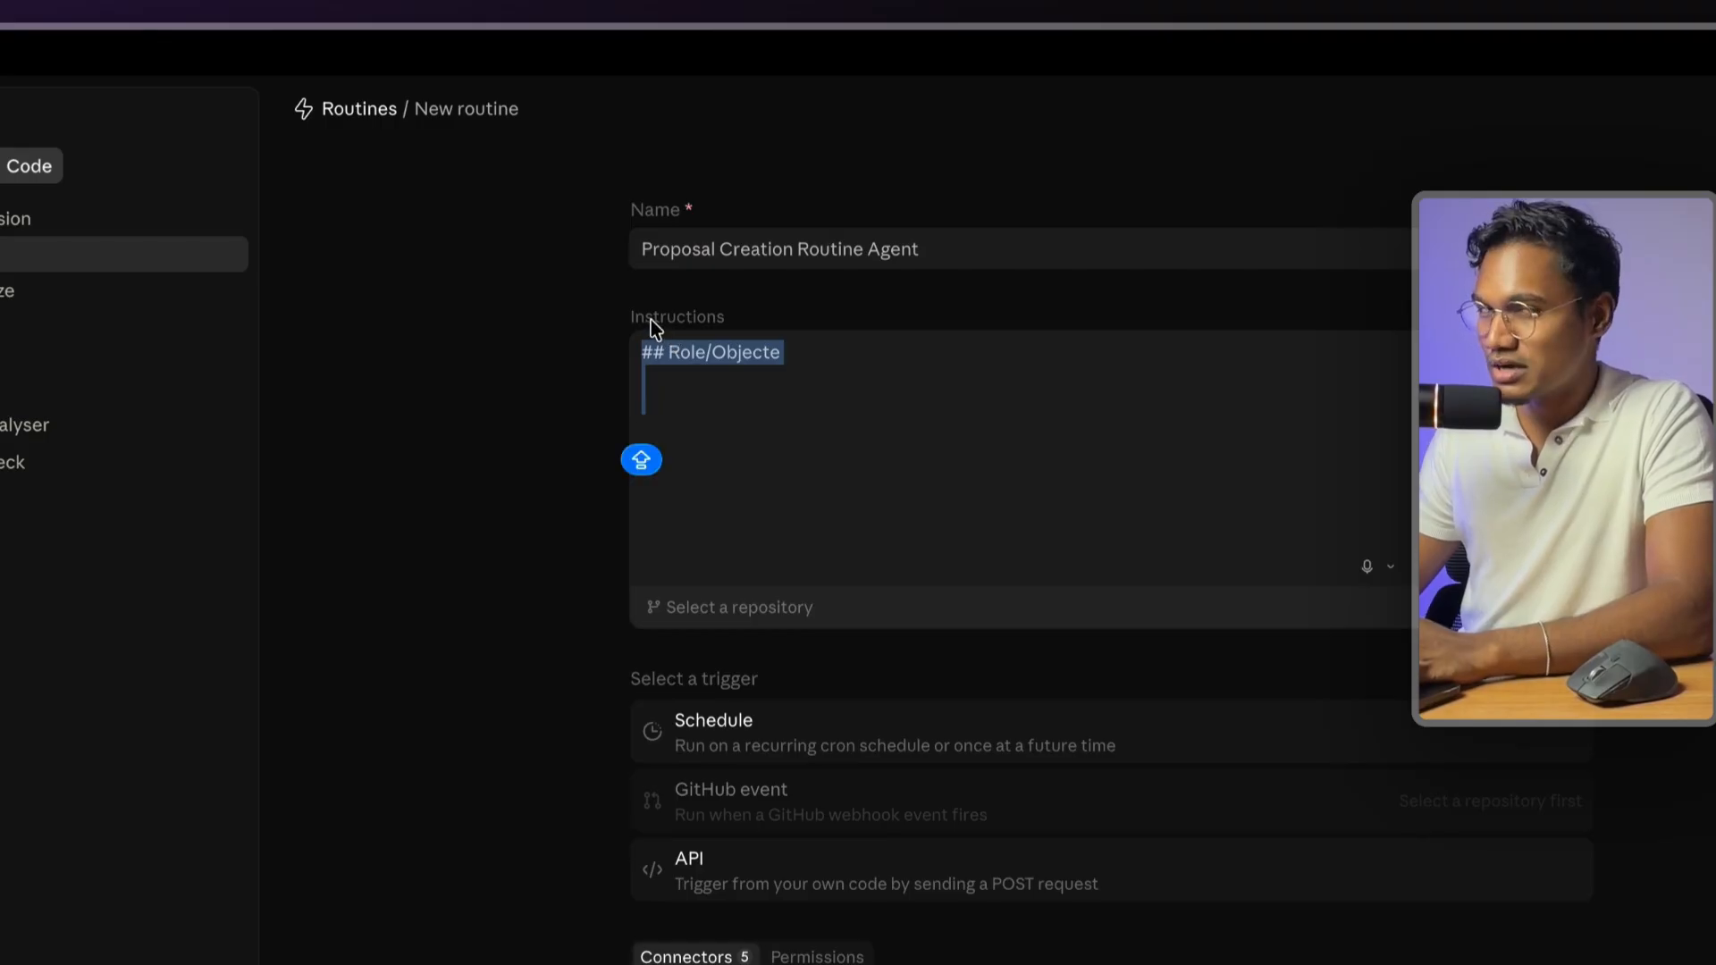
{"action": "left_click", "coordinate": [731, 409]}
{"action": "key", "text": "shift+Up"}
- Add the headings "## Instructions" and "# Examples" below the role heading, separated by a blank line
{"action": "left_click", "coordinate": [700, 426]}
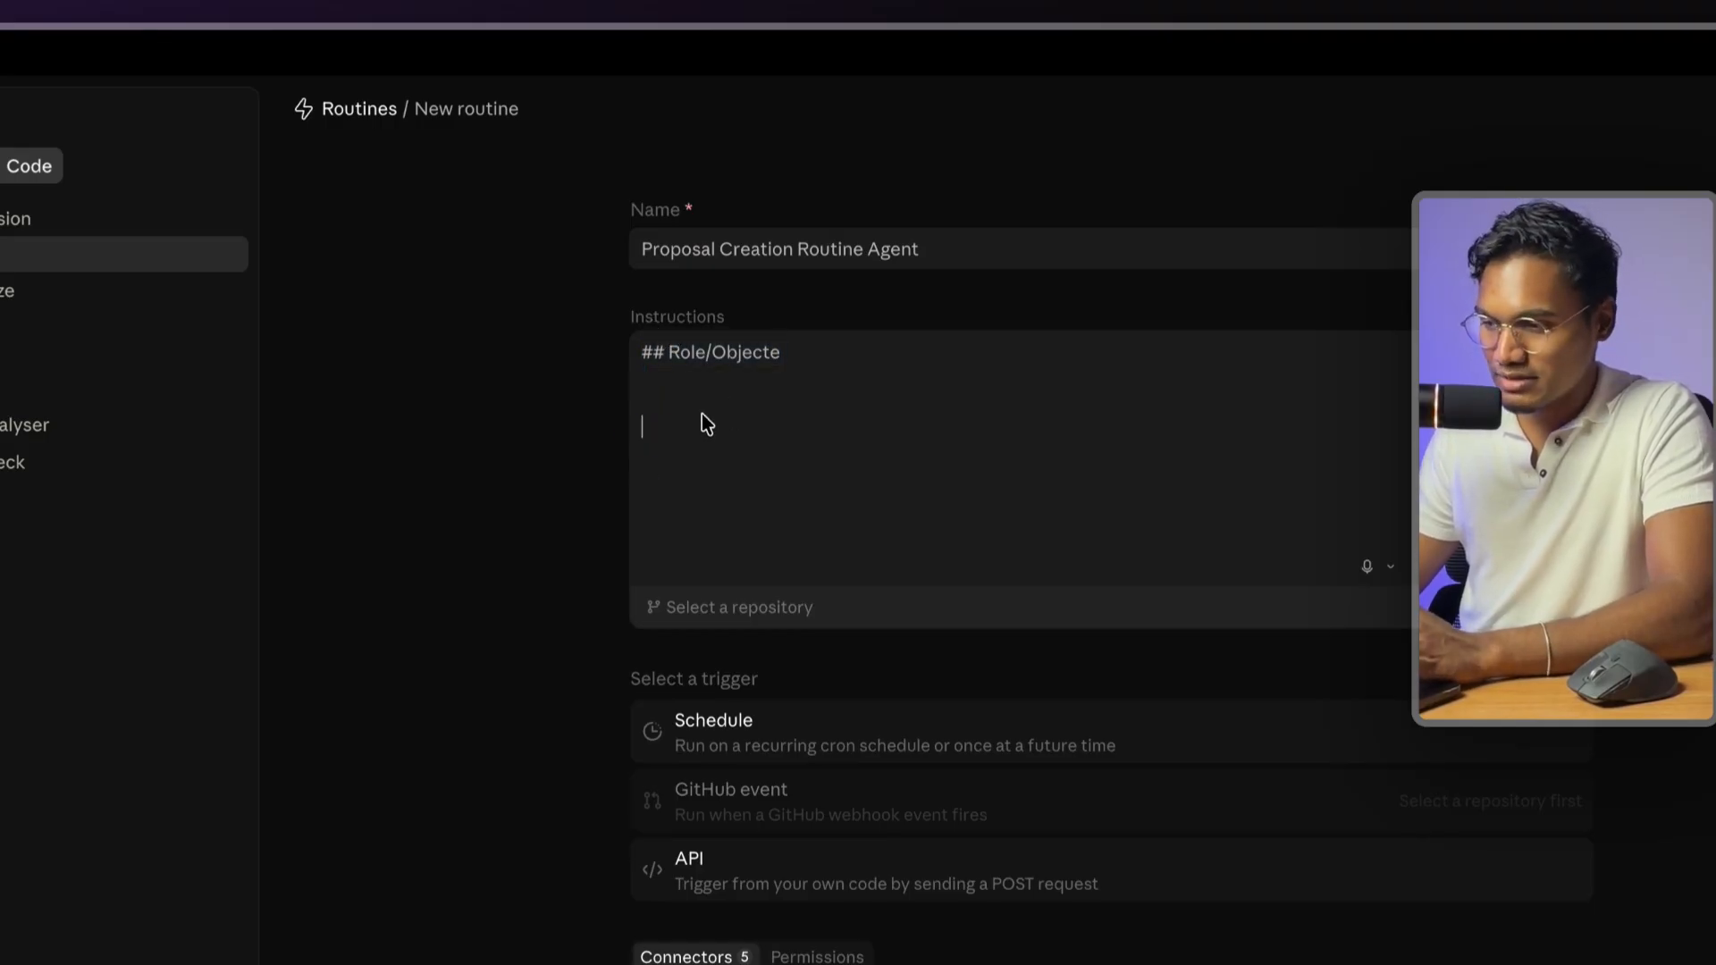
{"action": "type", "text": "## inS"}
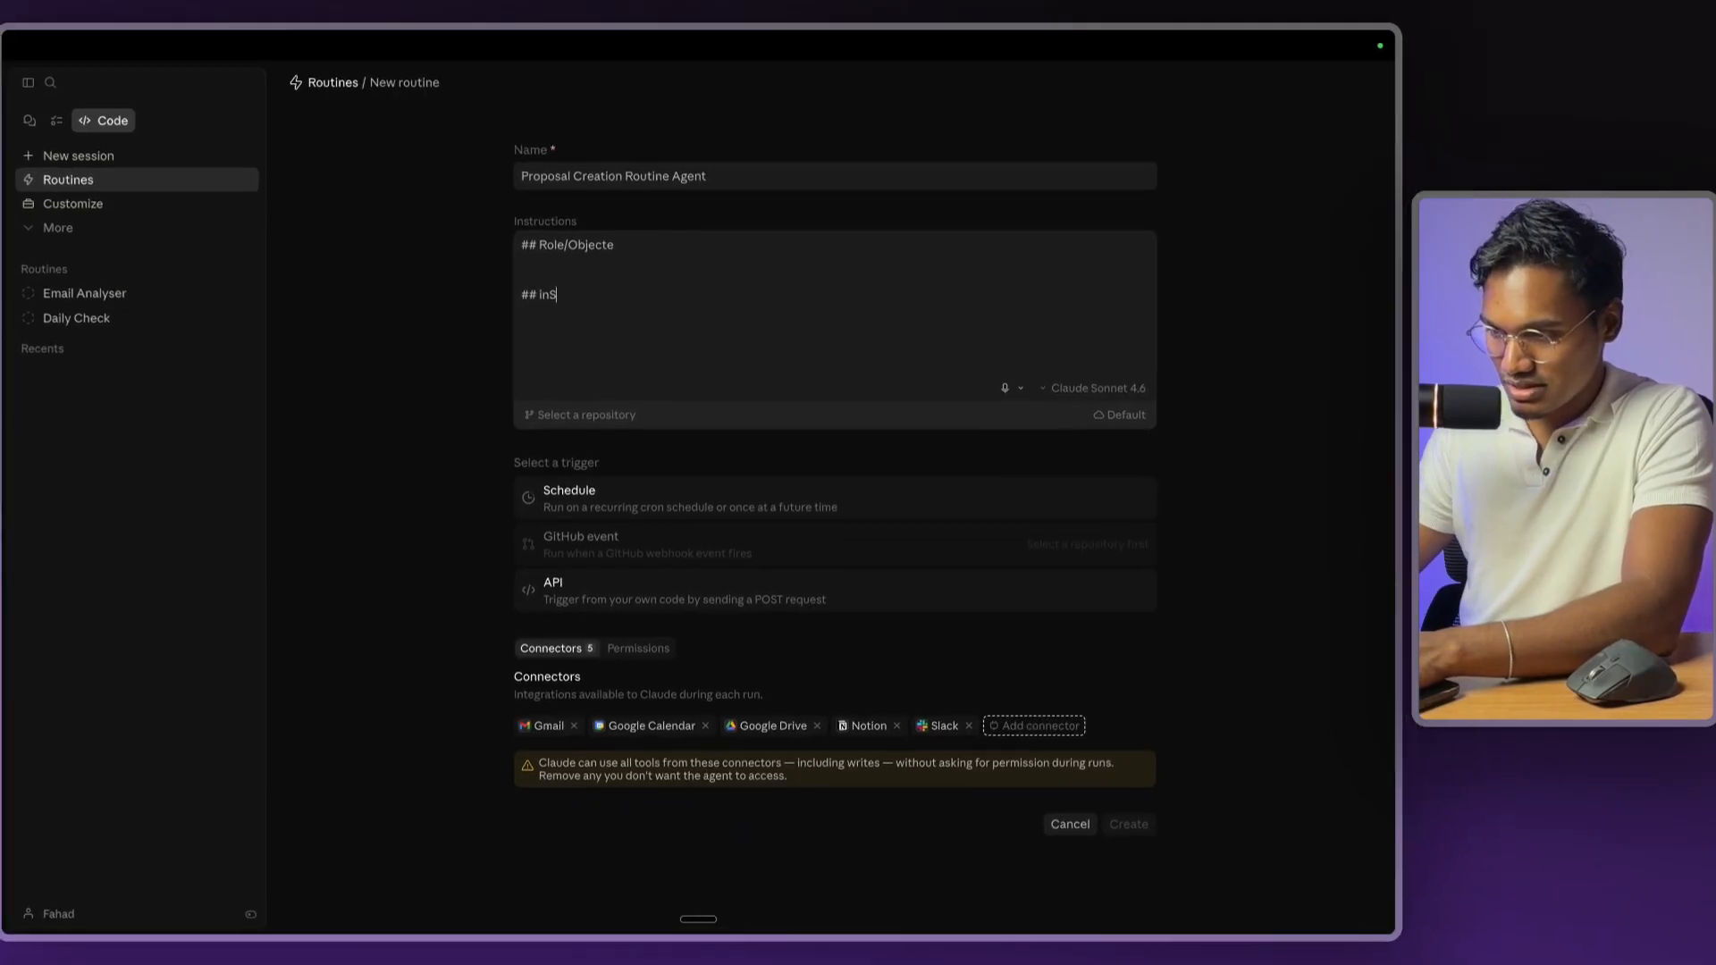
{"action": "key", "text": "BackSpace"}
{"action": "key", "text": "BackSpace"}
{"action": "key", "text": "BackSpace"}
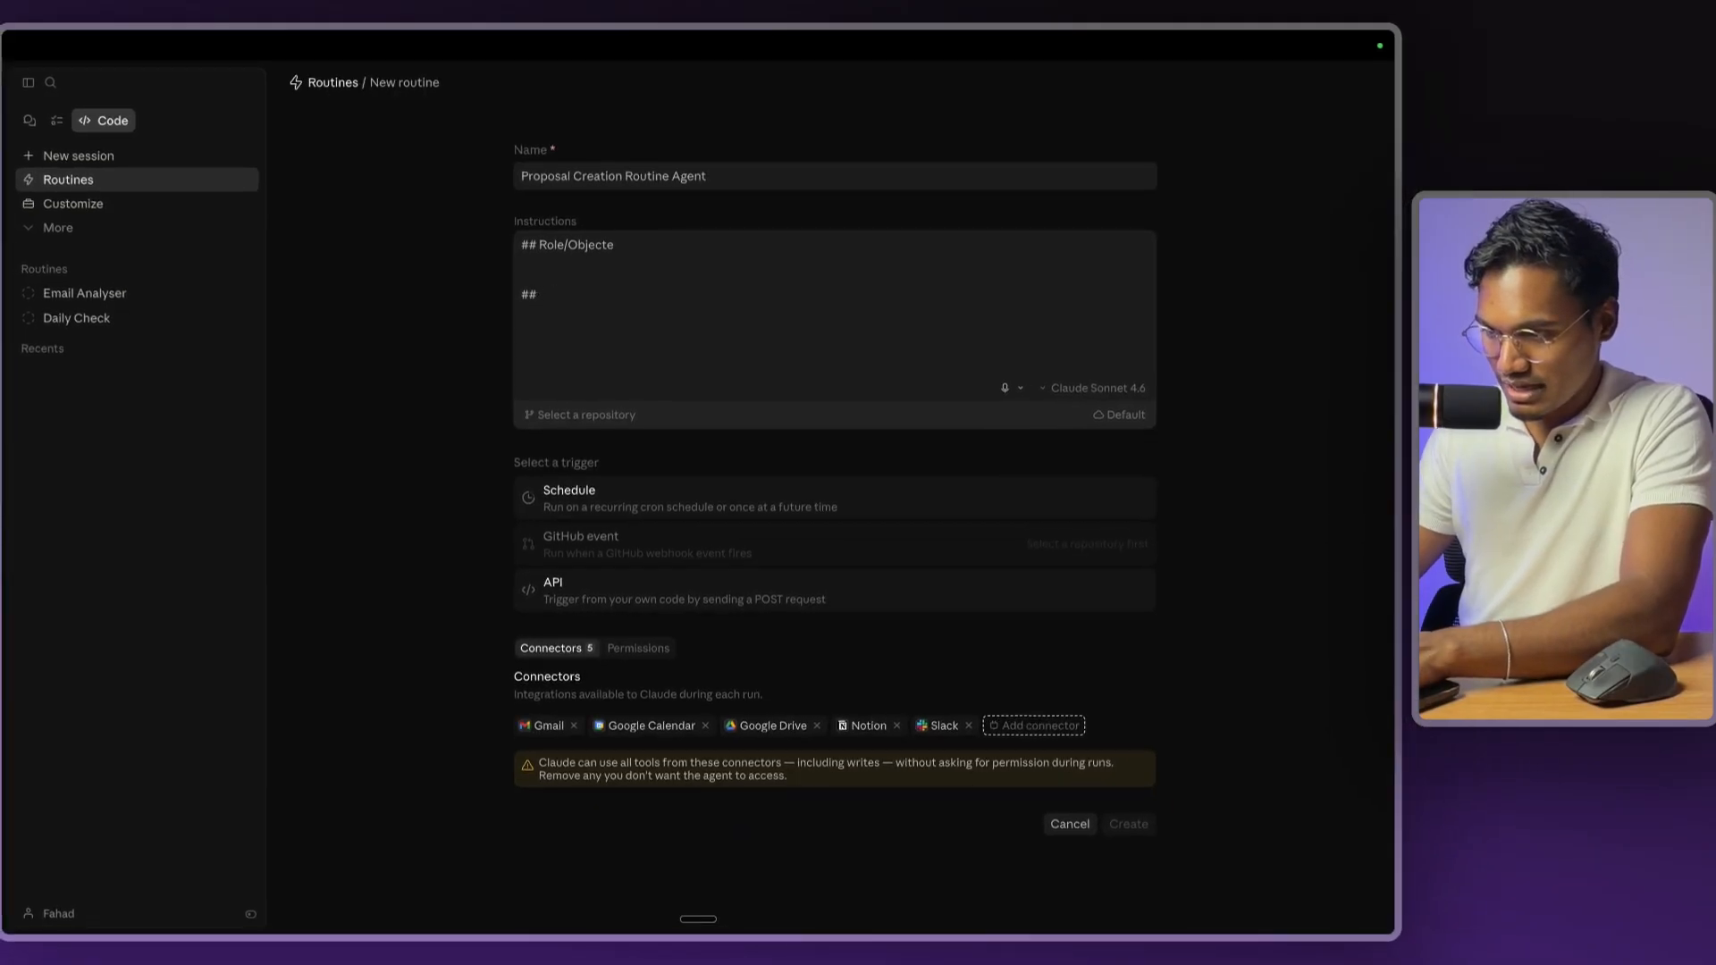
{"action": "type", "text": "Instructions"}
{"action": "key", "text": "Return"}
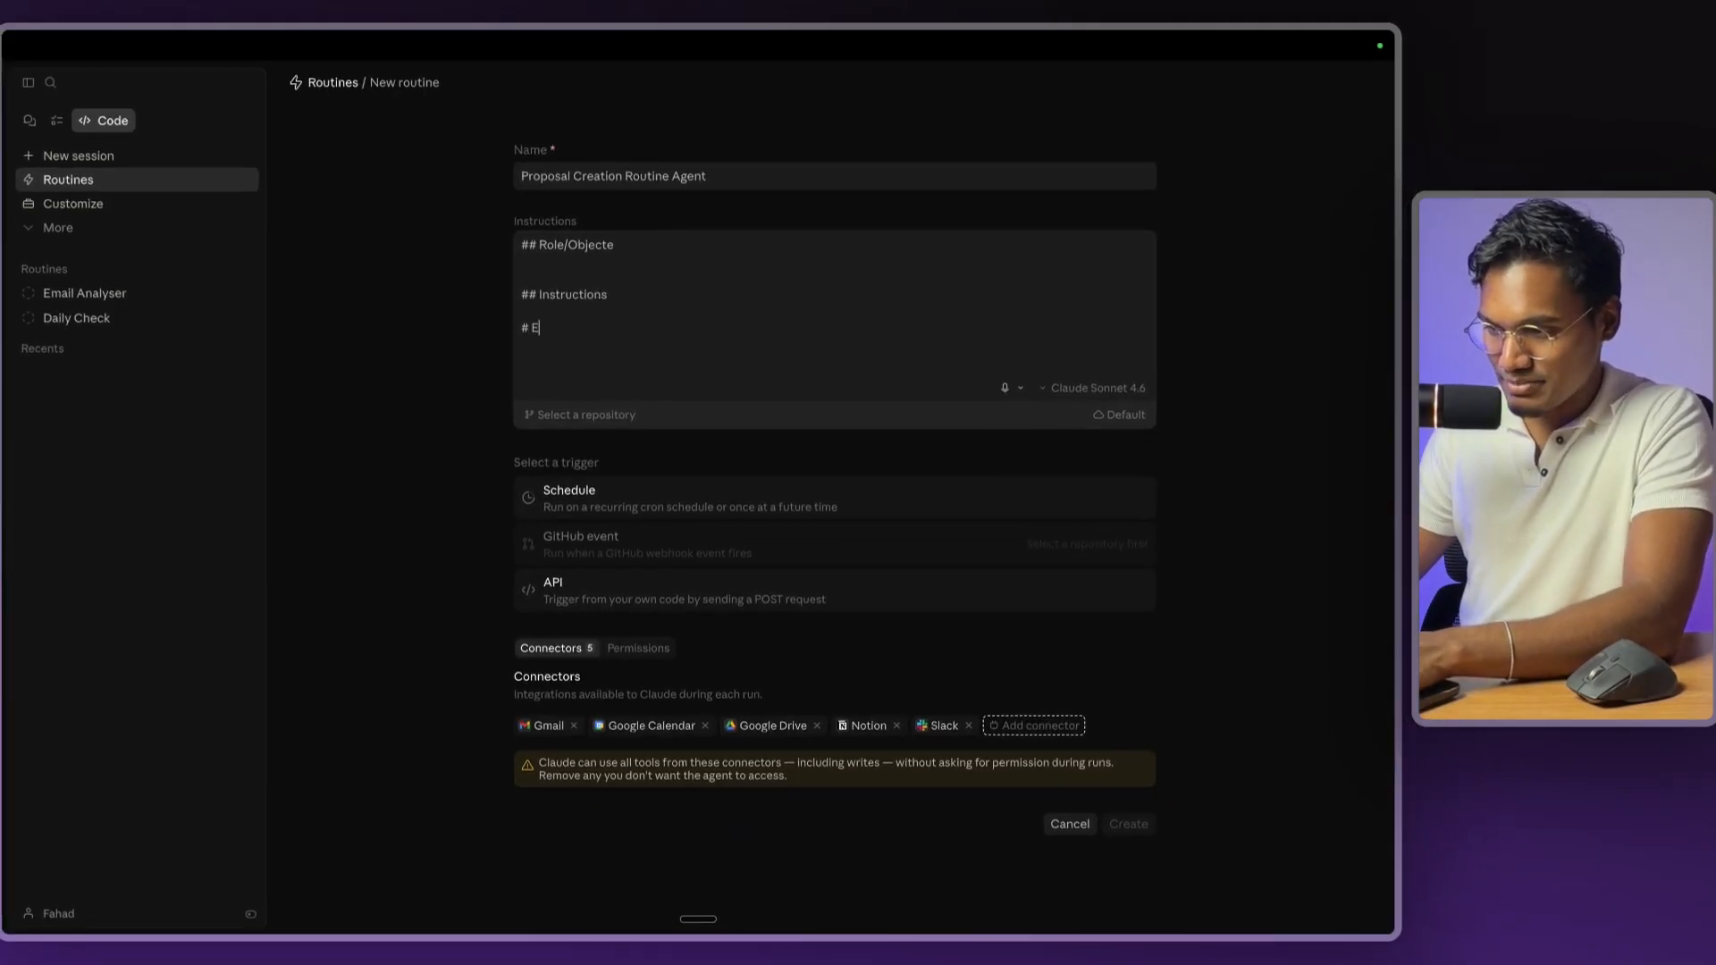
{"action": "type", "text": "# Examples"}
{"action": "key", "text": "Up"}
{"action": "key", "text": "Return"}
- Change the Examples heading to "## Examples" and select the whole instructions outline
{"action": "left_click_drag", "start_coordinate": [611, 328], "coordinate": [463, 121]}
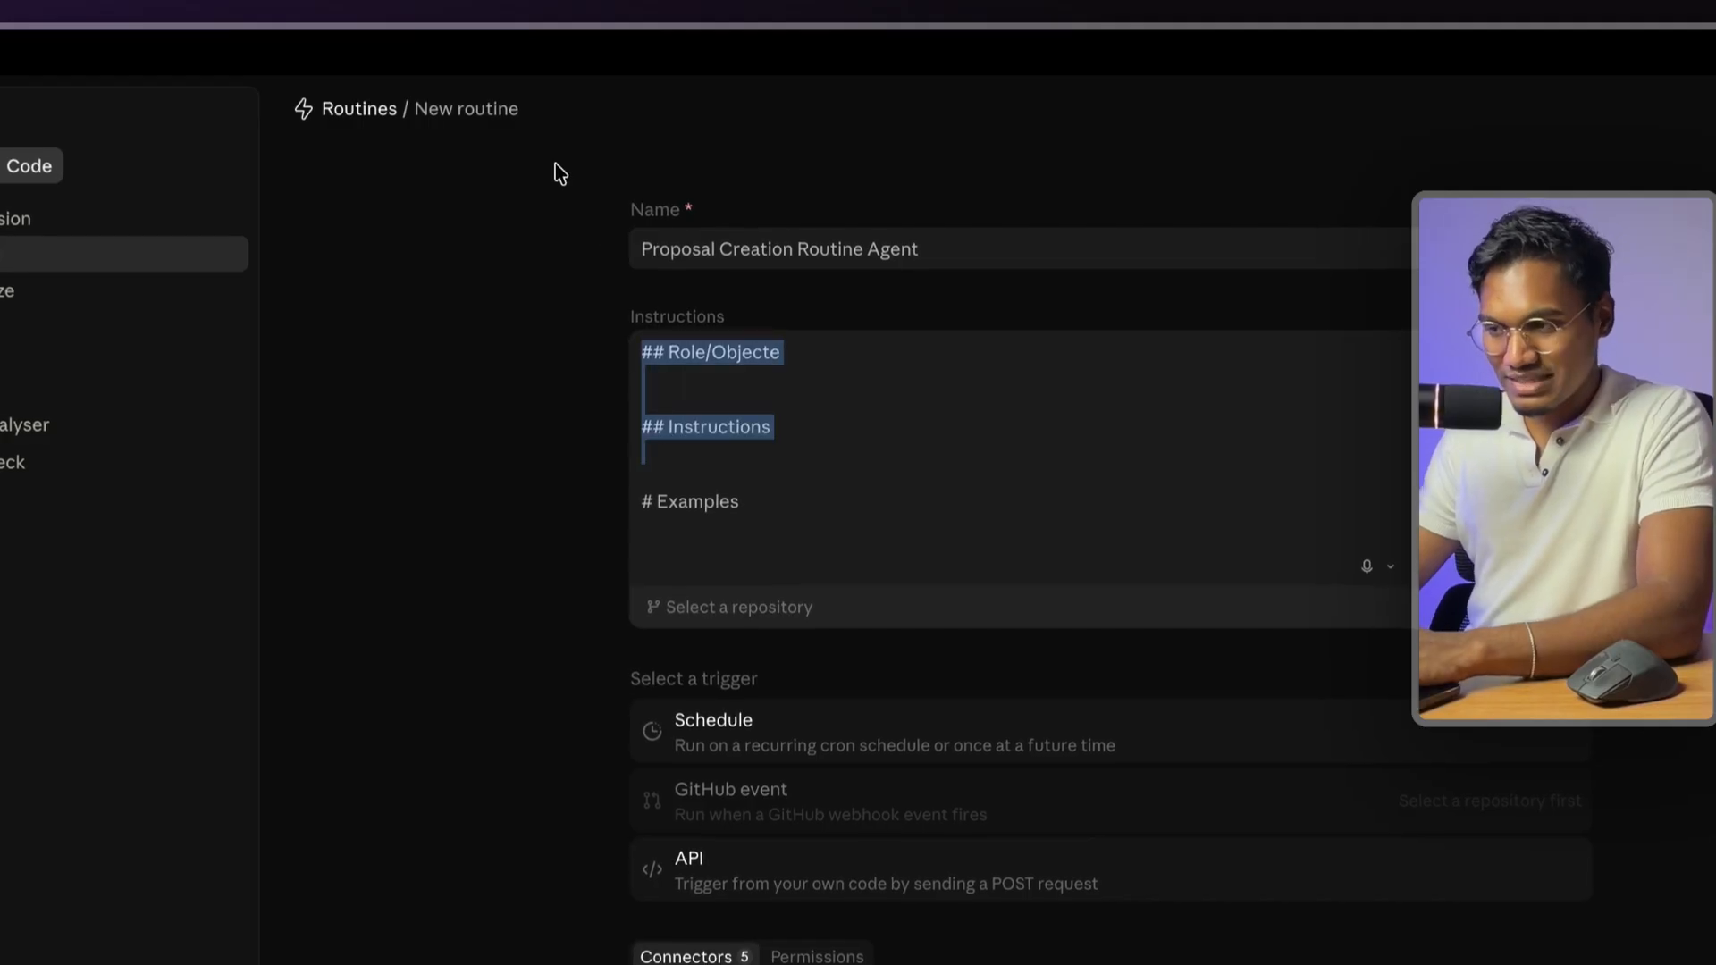
{"action": "left_click_drag", "start_coordinate": [770, 502], "coordinate": [651, 391]}
{"action": "left_click", "coordinate": [674, 494]}
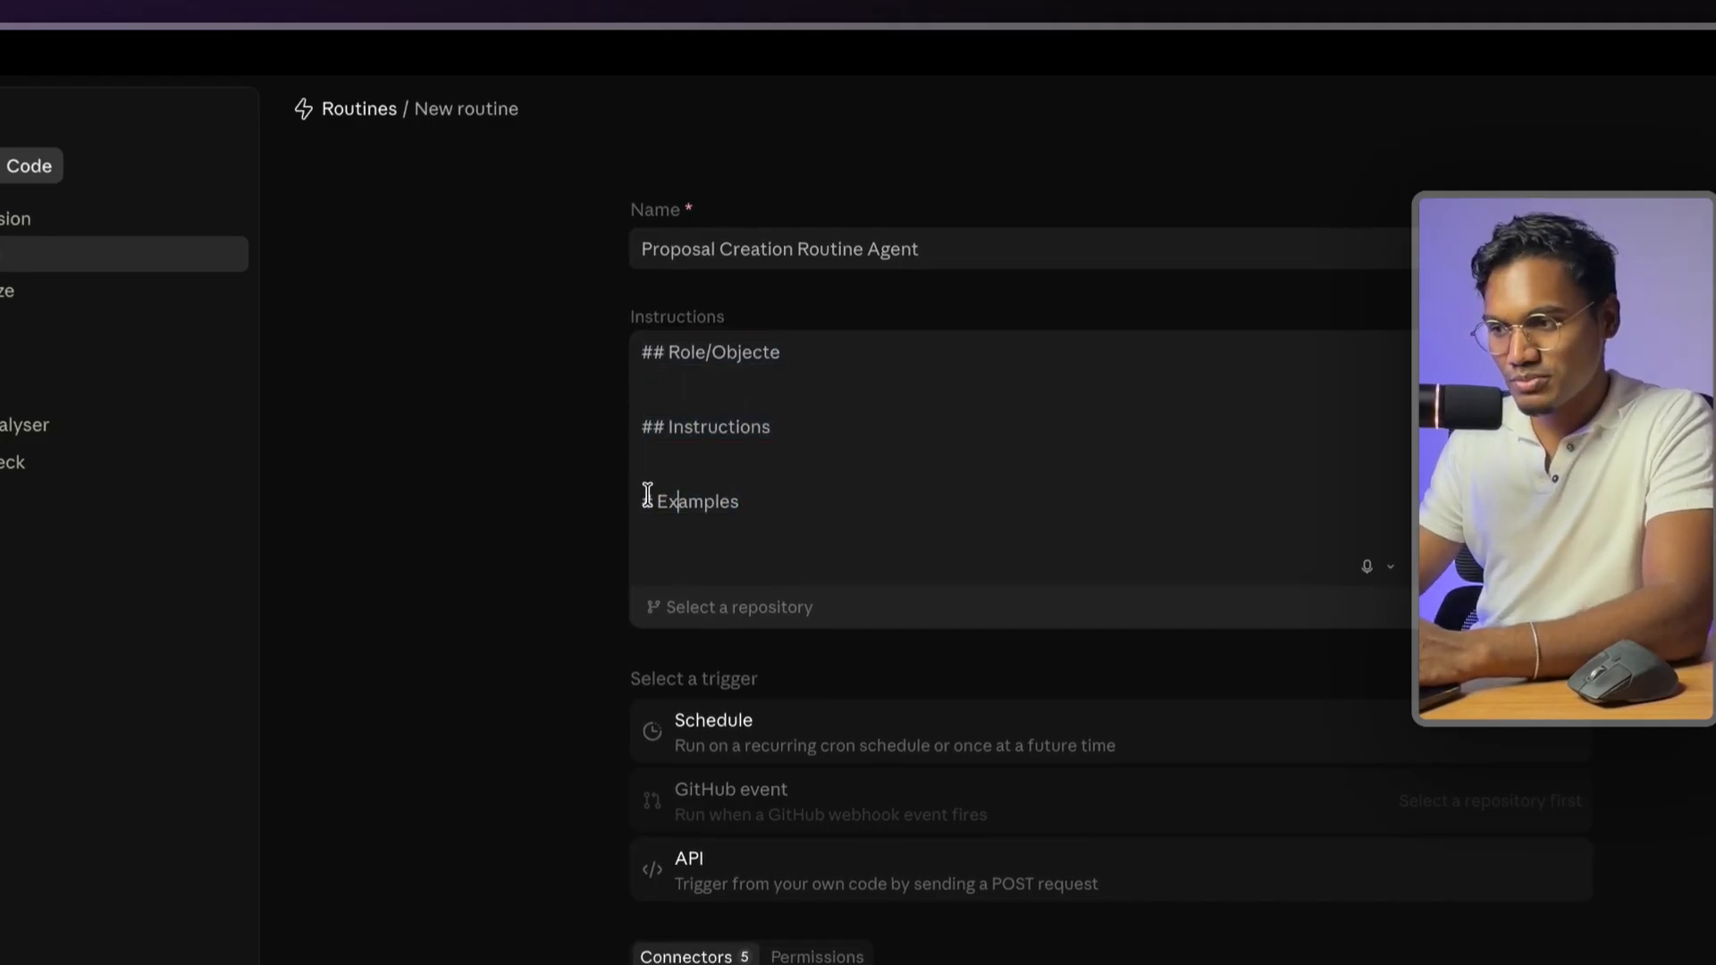
{"action": "type", "text": "``````"}
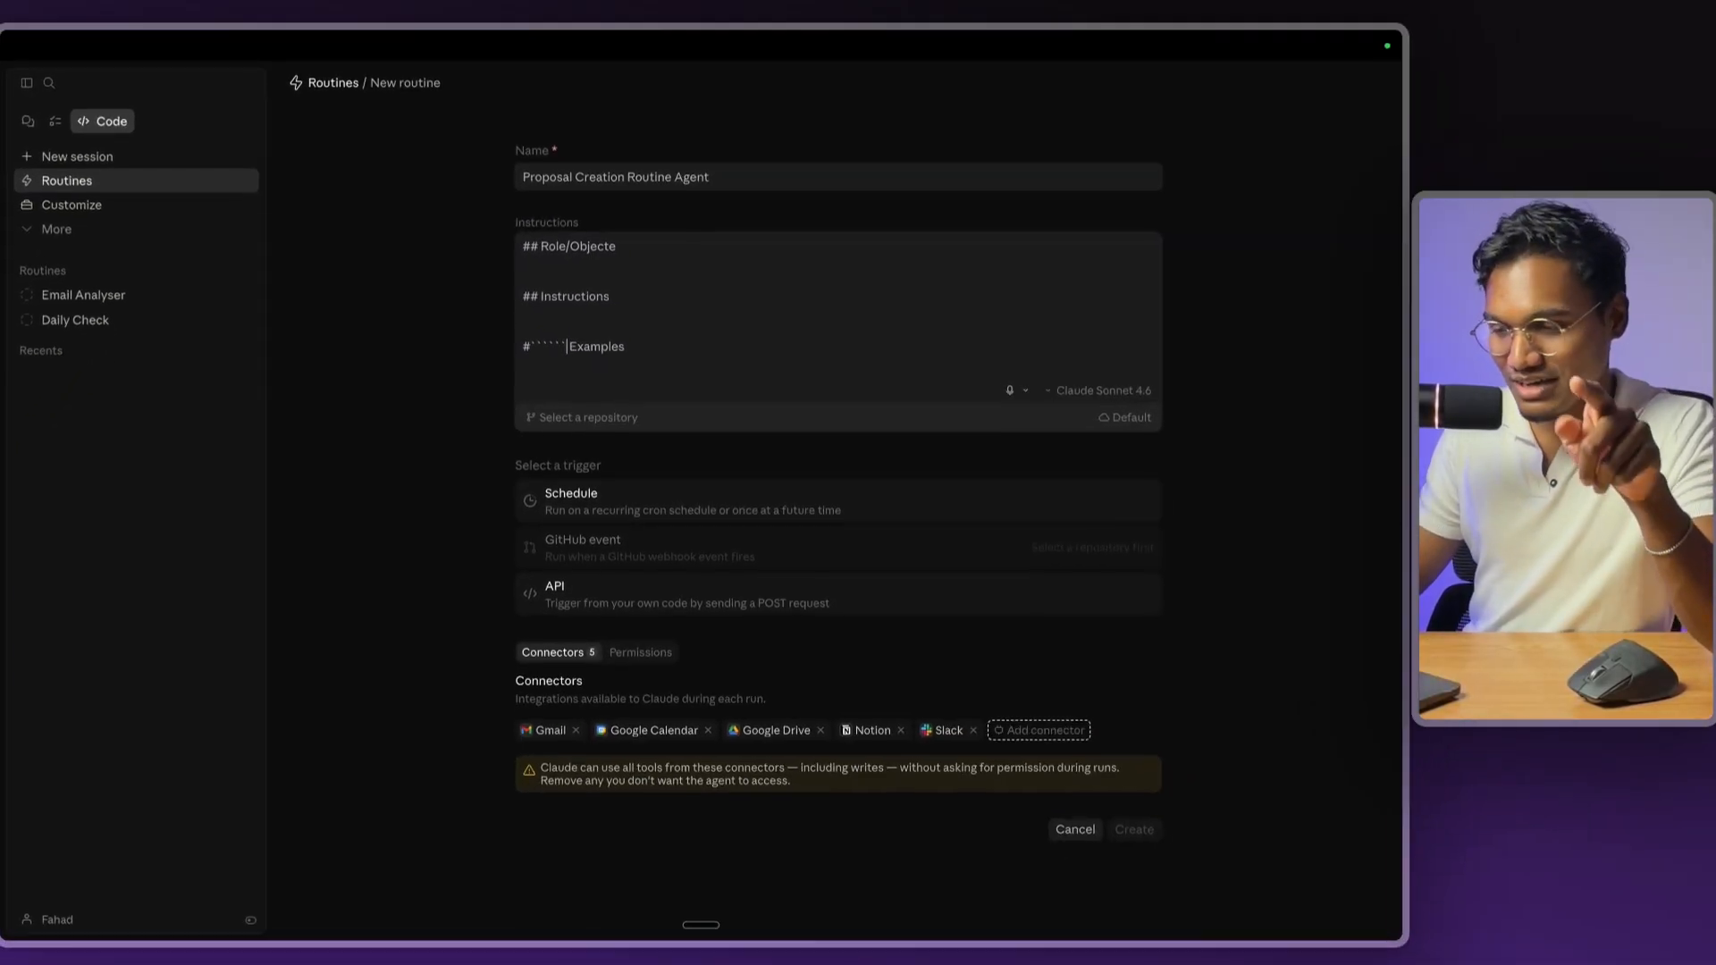
{"action": "key", "text": "BackSpace"}
{"action": "key", "text": "BackSpace"}
{"action": "key", "text": "BackSpace"}
{"action": "key", "text": "BackSpace"}
{"action": "key", "text": "BackSpace"}
{"action": "key", "text": "BackSpace"}
{"action": "key", "text": "BackSpace"}
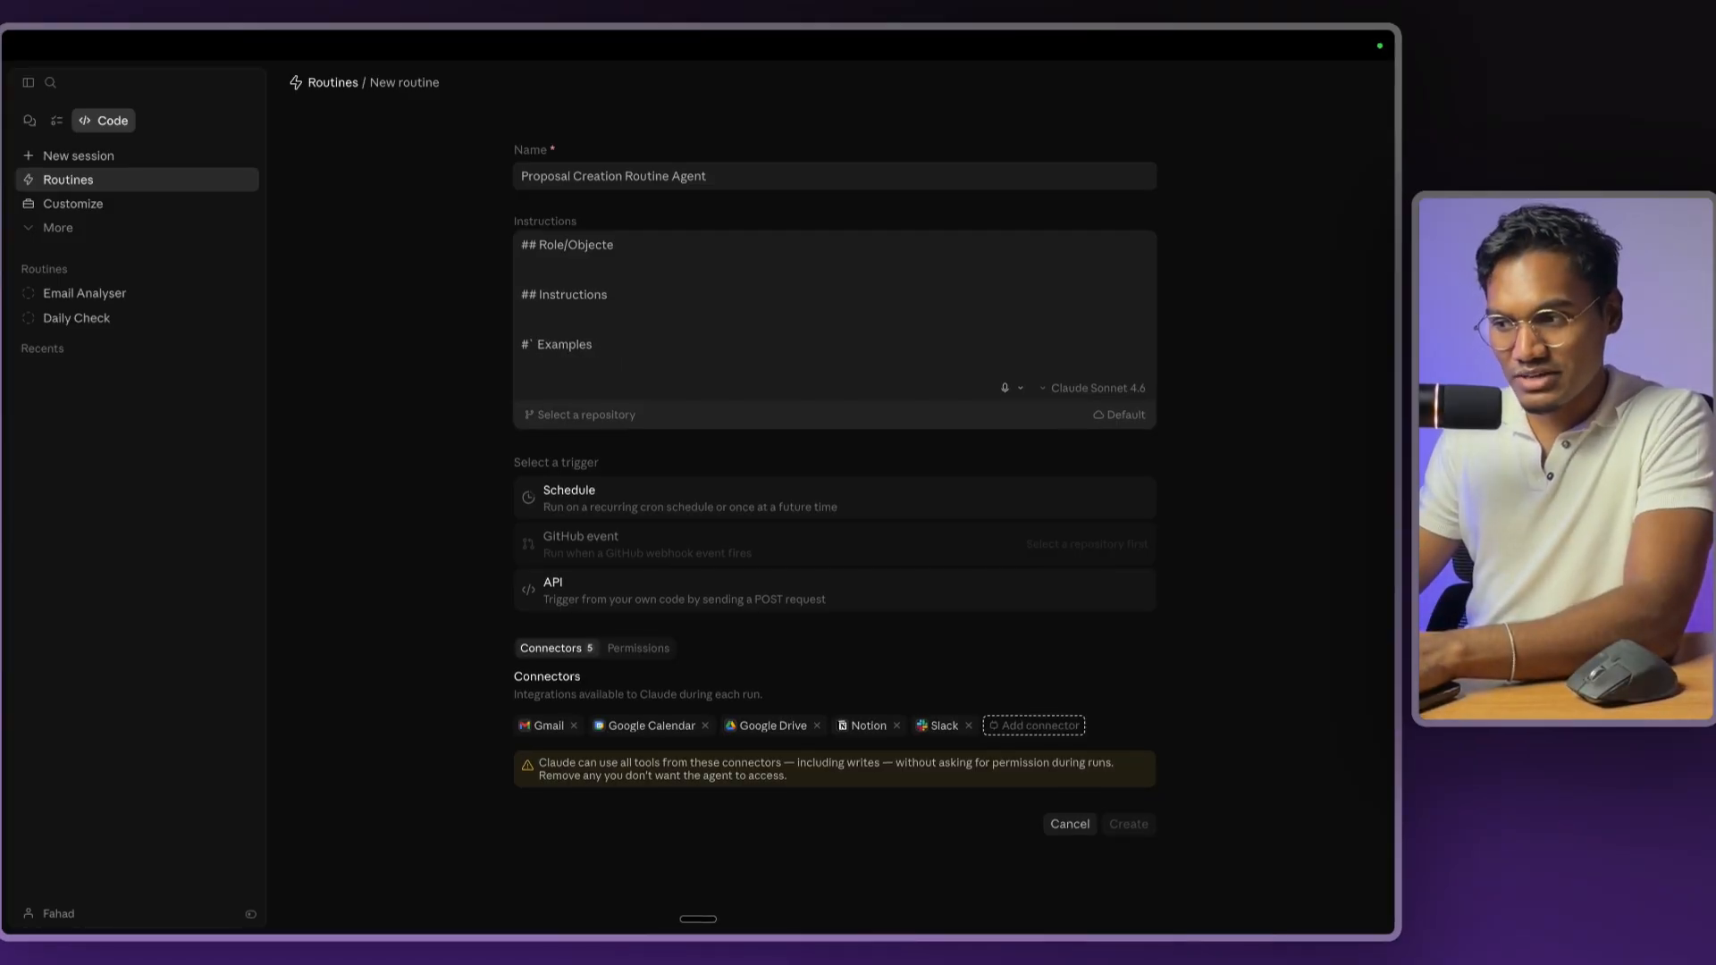
{"action": "type", "text": "#"}
{"action": "key", "text": "ctrl+a"}
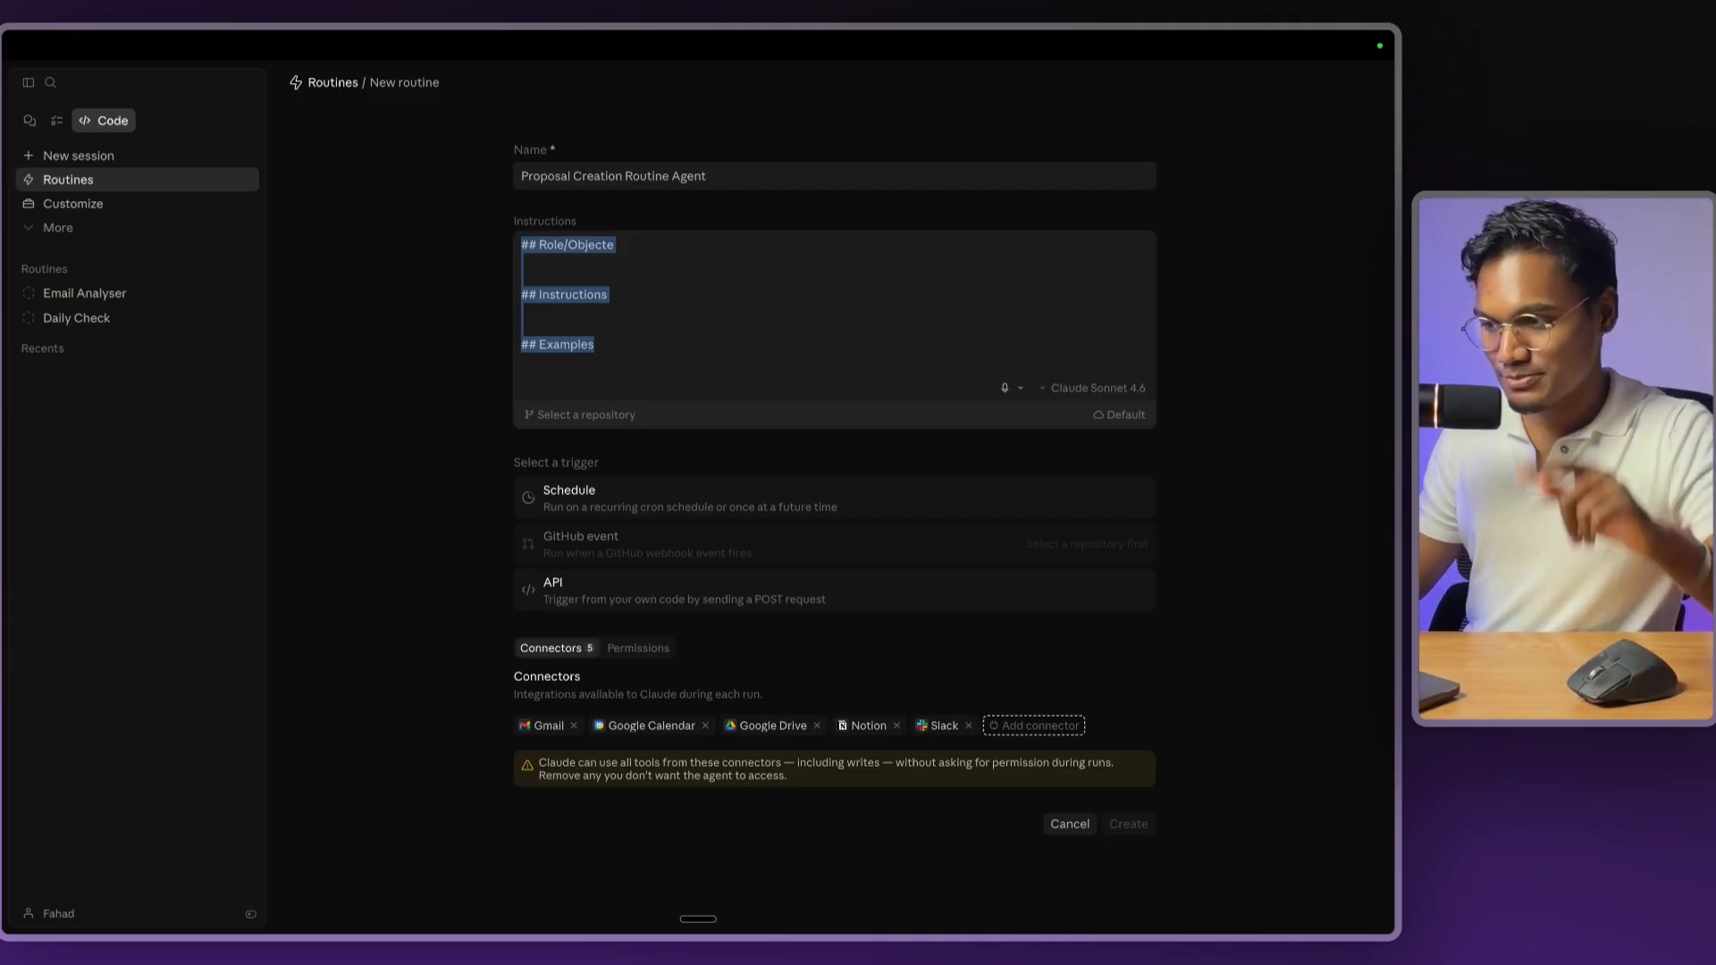
- Switch to ChatGPT and open the Proposal Scope 2.0 chat at its proposal drafting guide
{"action": "key", "text": "ctrl+Left"}
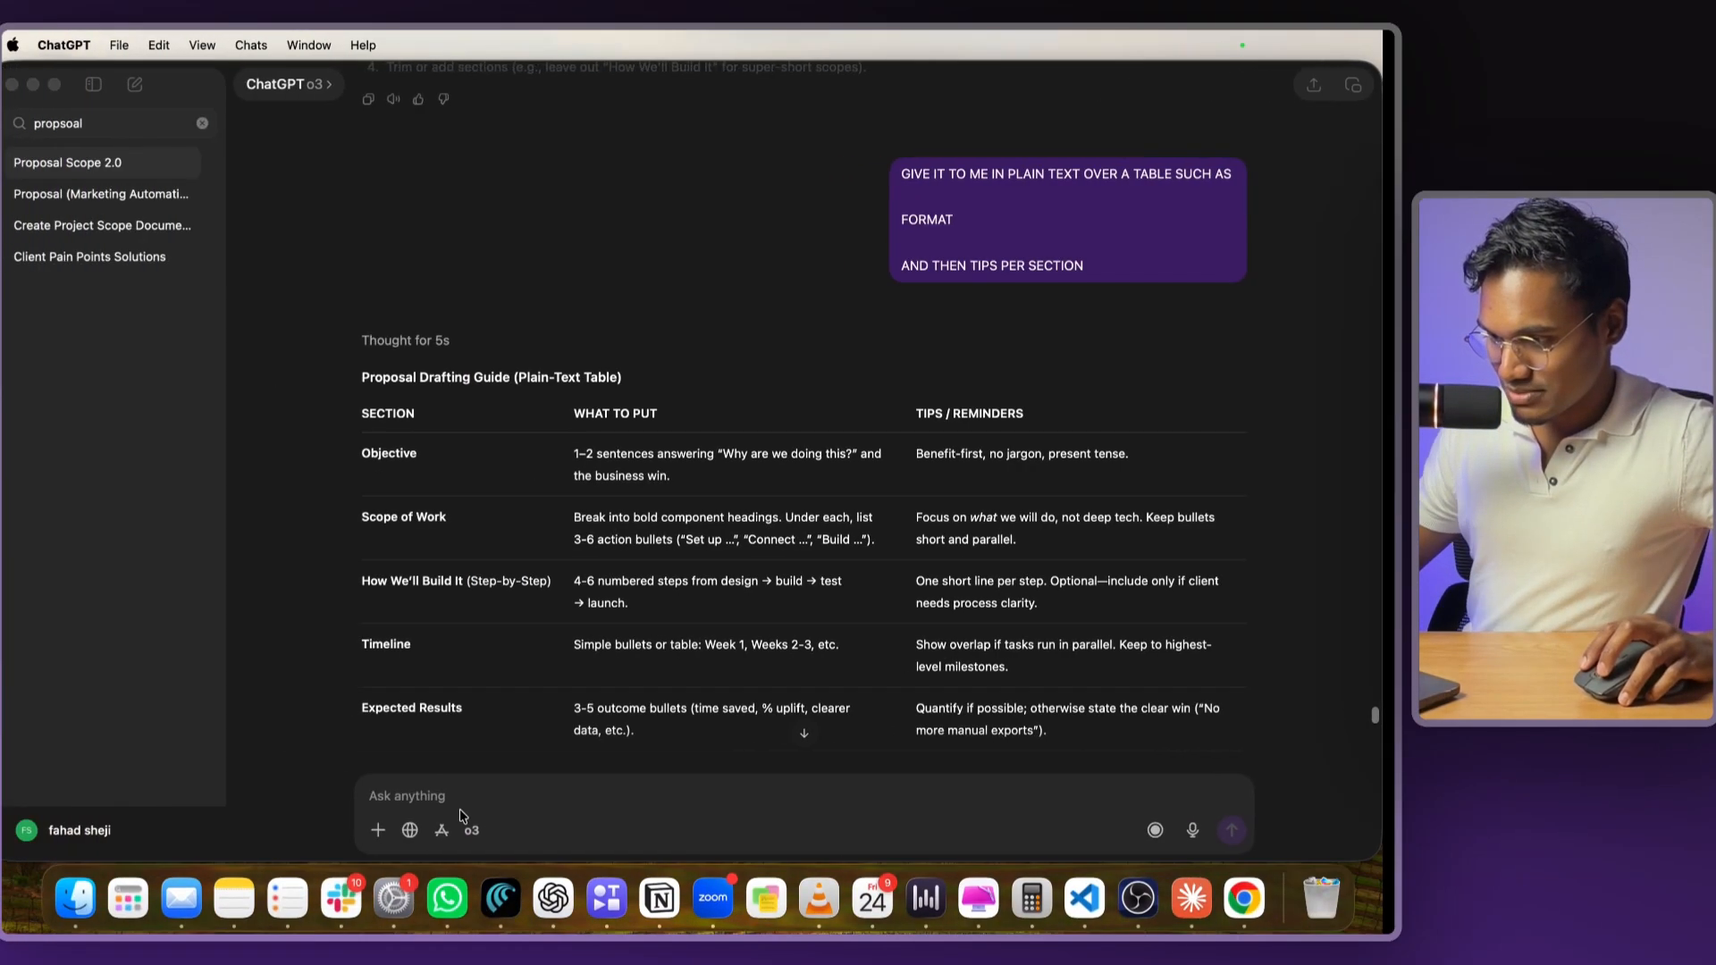
{"action": "left_click", "coordinate": [131, 170]}
{"action": "scroll", "coordinate": [595, 615], "scroll_direction": "down", "scroll_amount": 4}
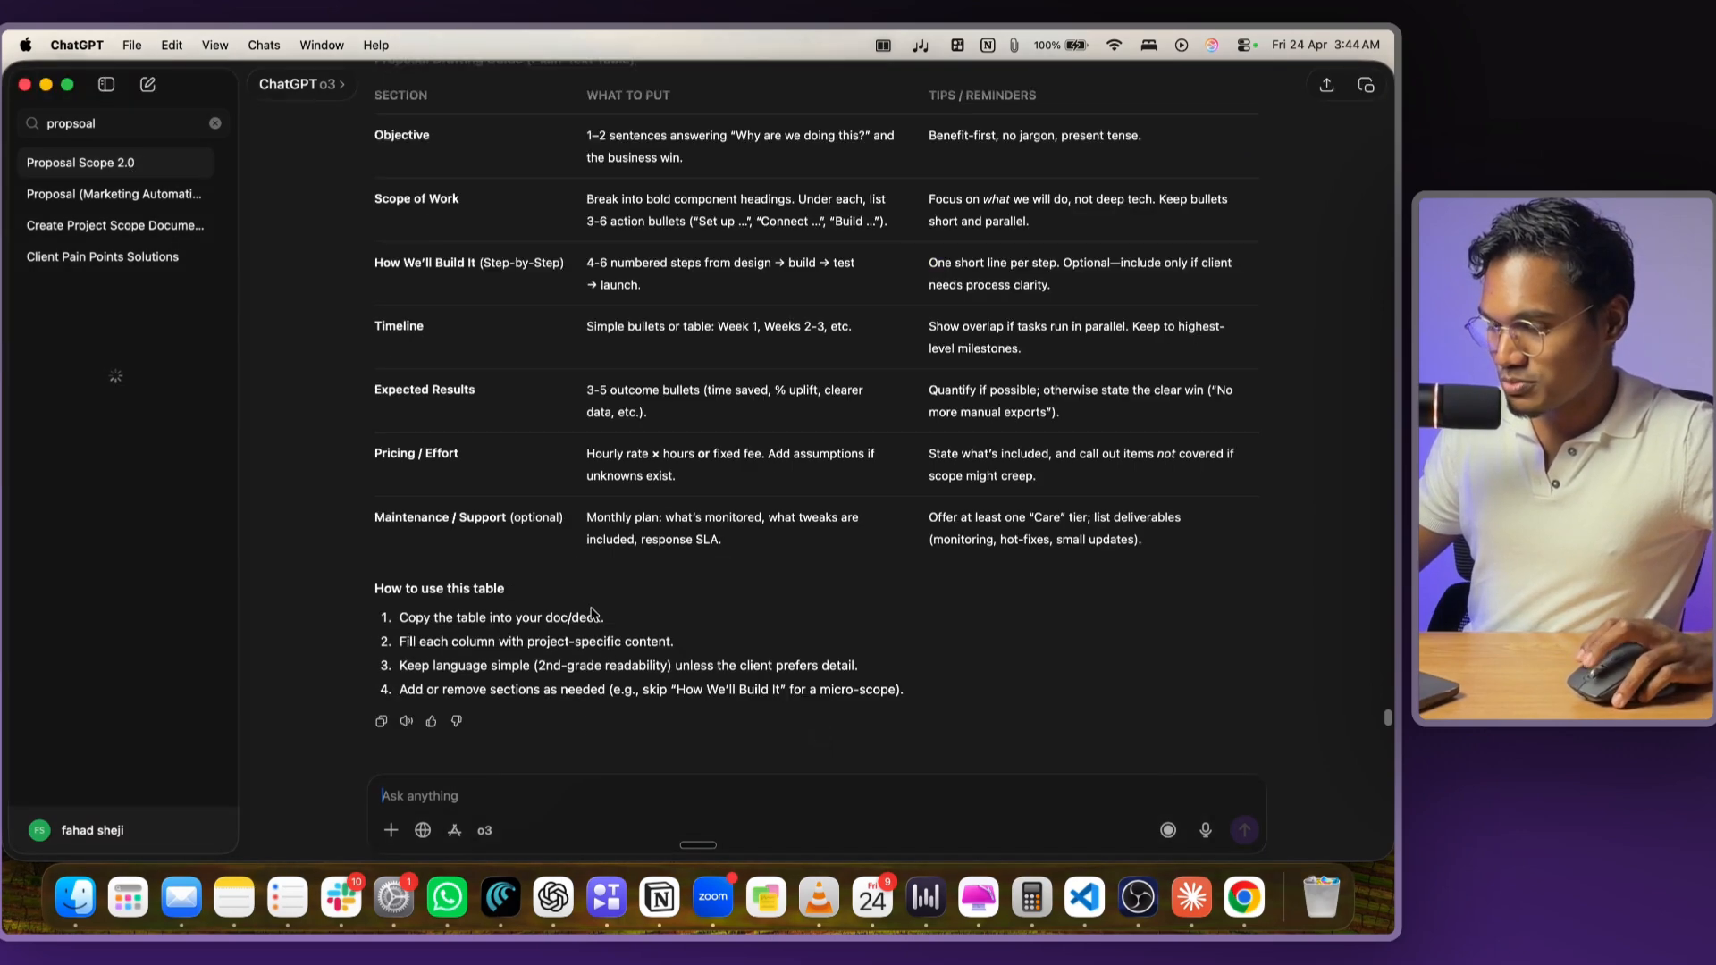
{"action": "scroll", "coordinate": [552, 547], "scroll_direction": "up", "scroll_amount": 5}
{"action": "scroll", "coordinate": [552, 547], "scroll_direction": "down", "scroll_amount": 5}
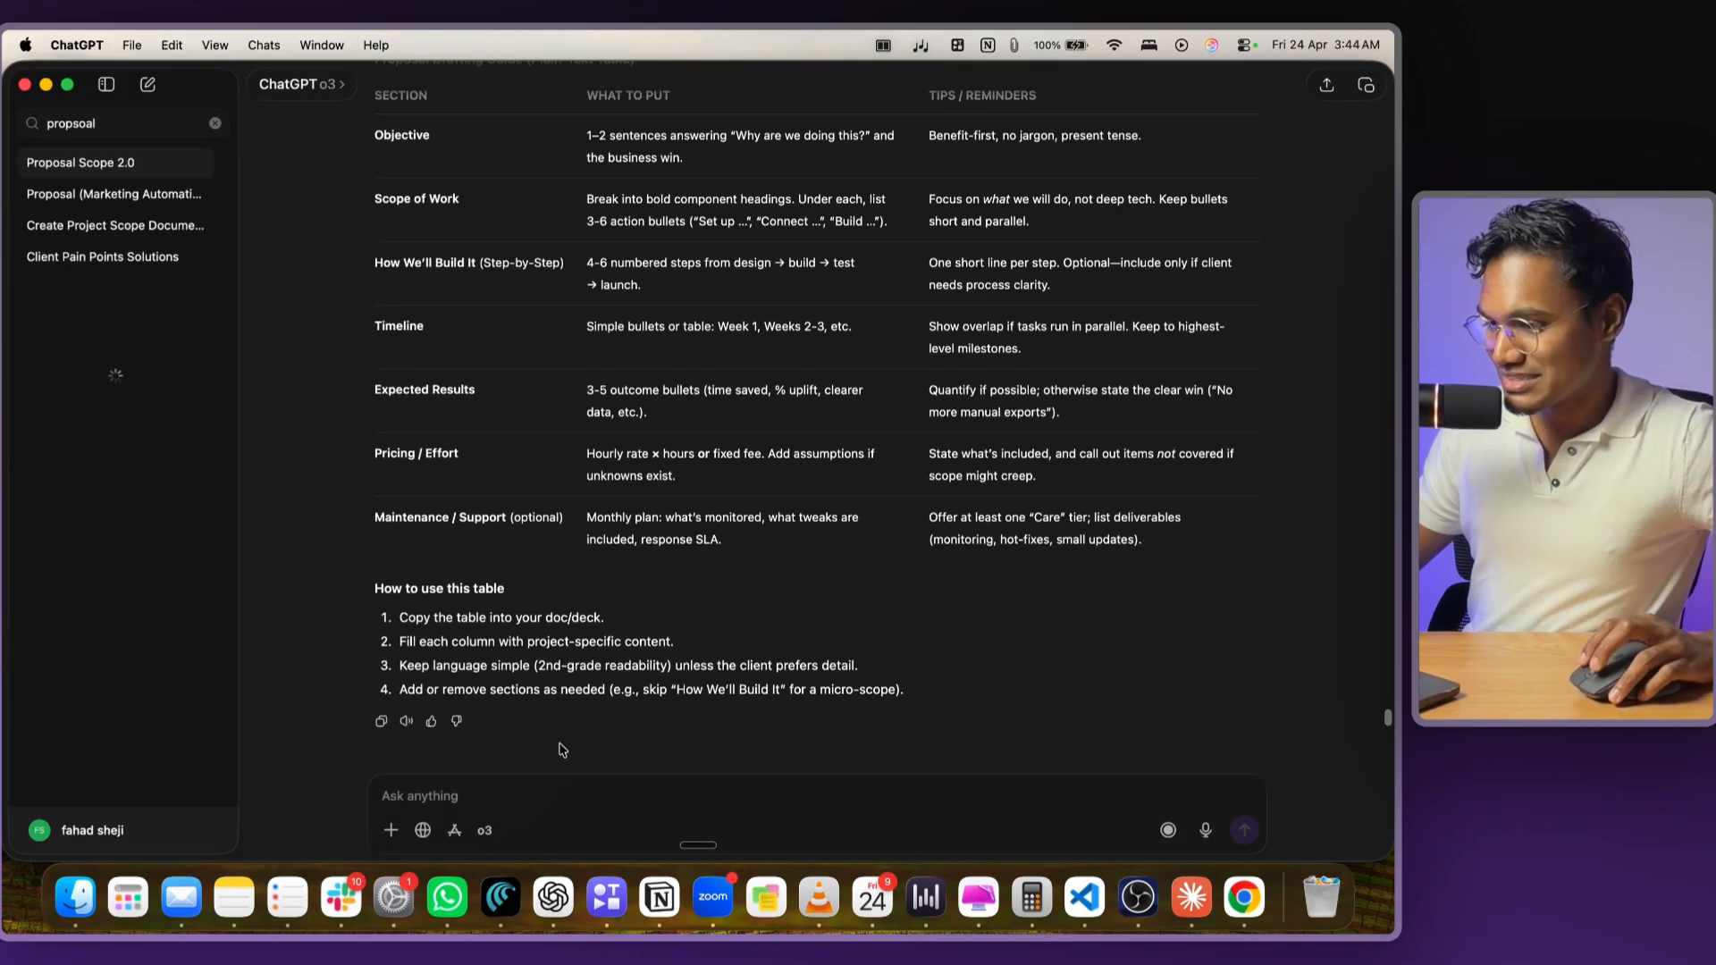
- Start a chat message with "Hey, i am creating a prompt to help me draft proposal using calls from my sales meeting"
{"action": "type", "text": "Hey, i am creat"}
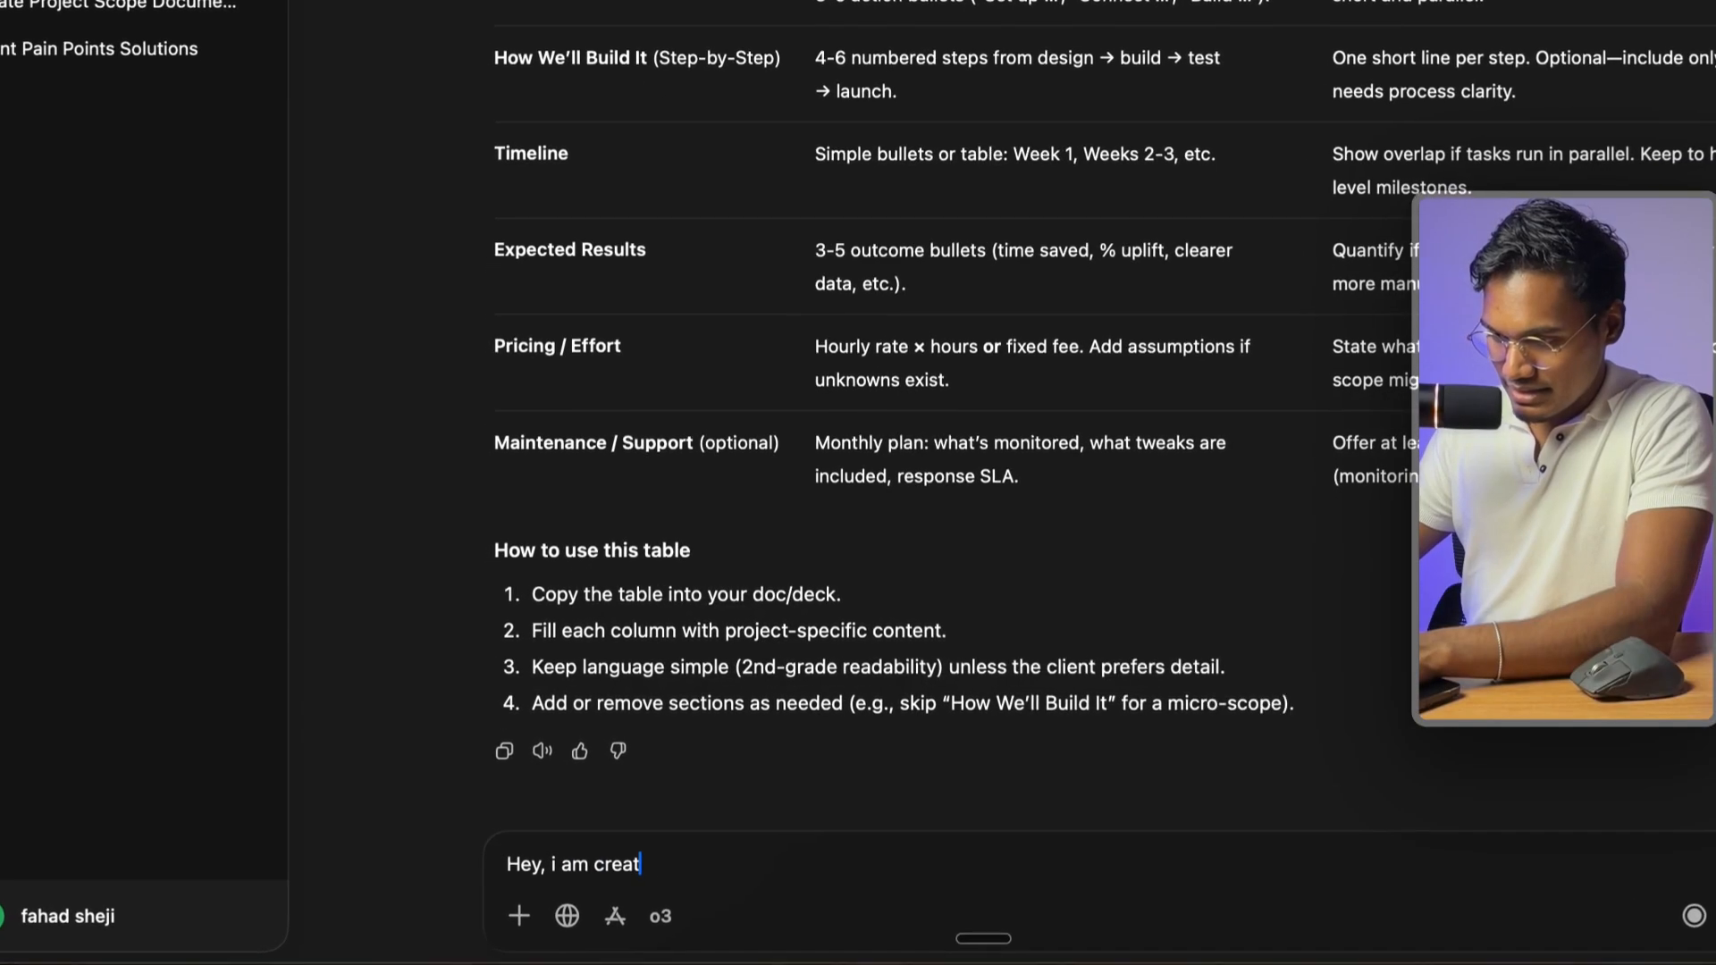
{"action": "type", "text": "ing a prompt to help mc"}
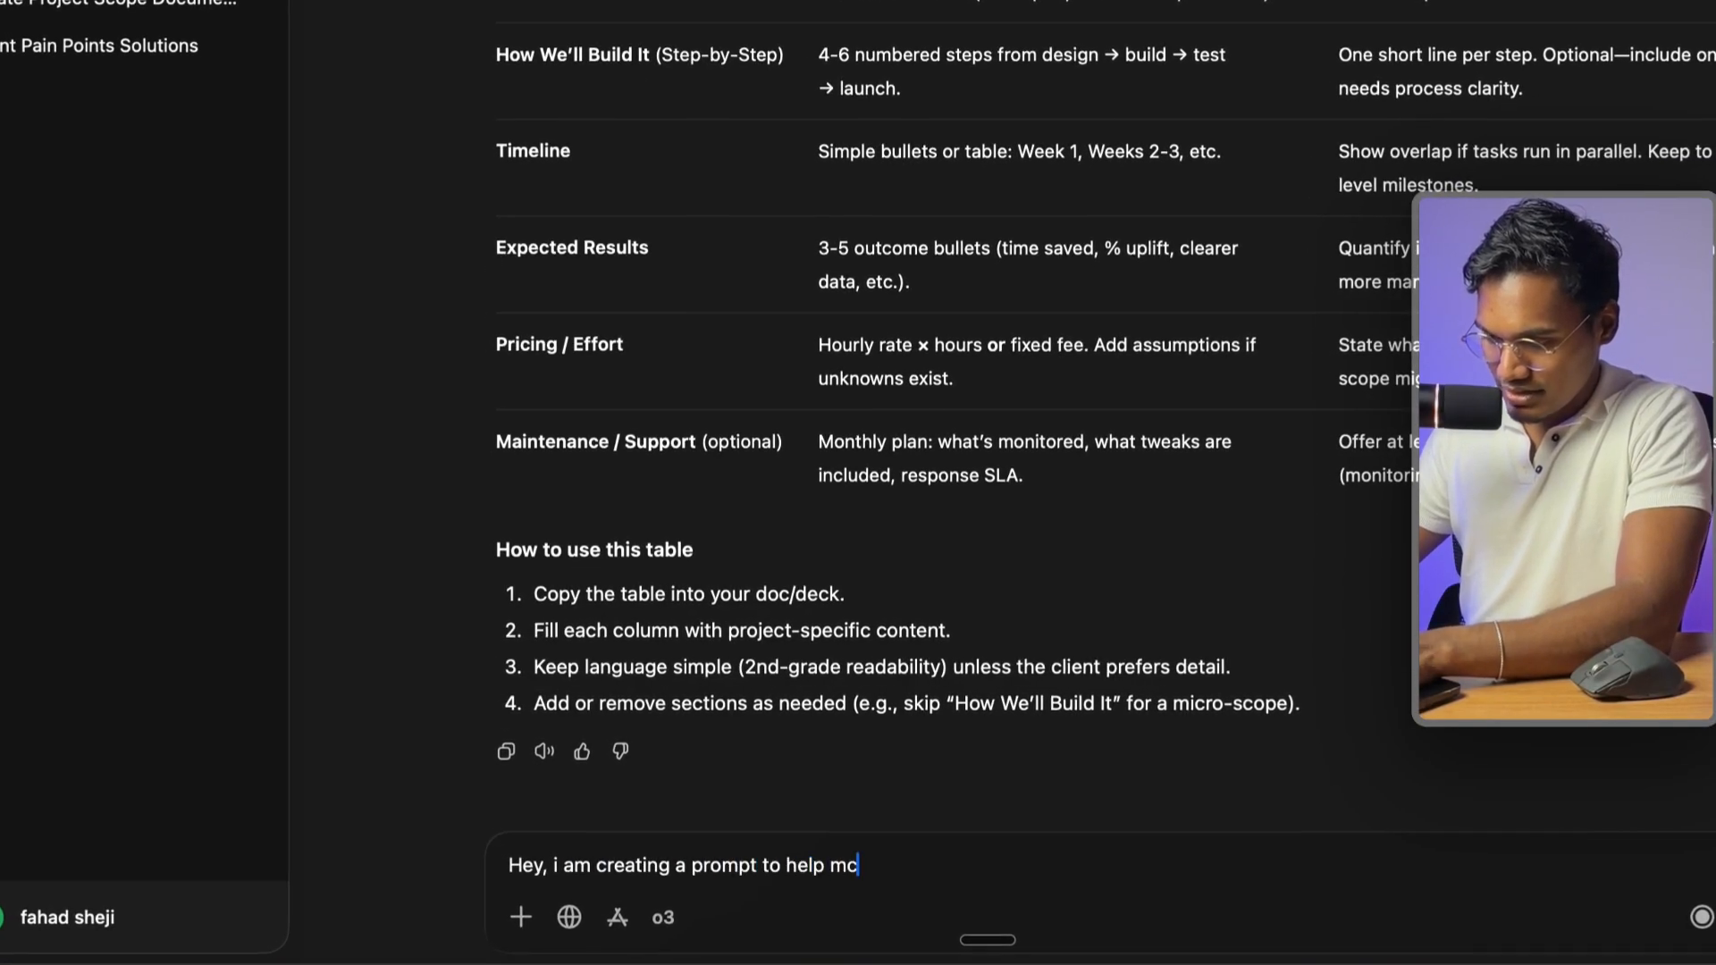
{"action": "key", "text": "BackSpace"}
{"action": "type", "text": "e draft proposal usin"}
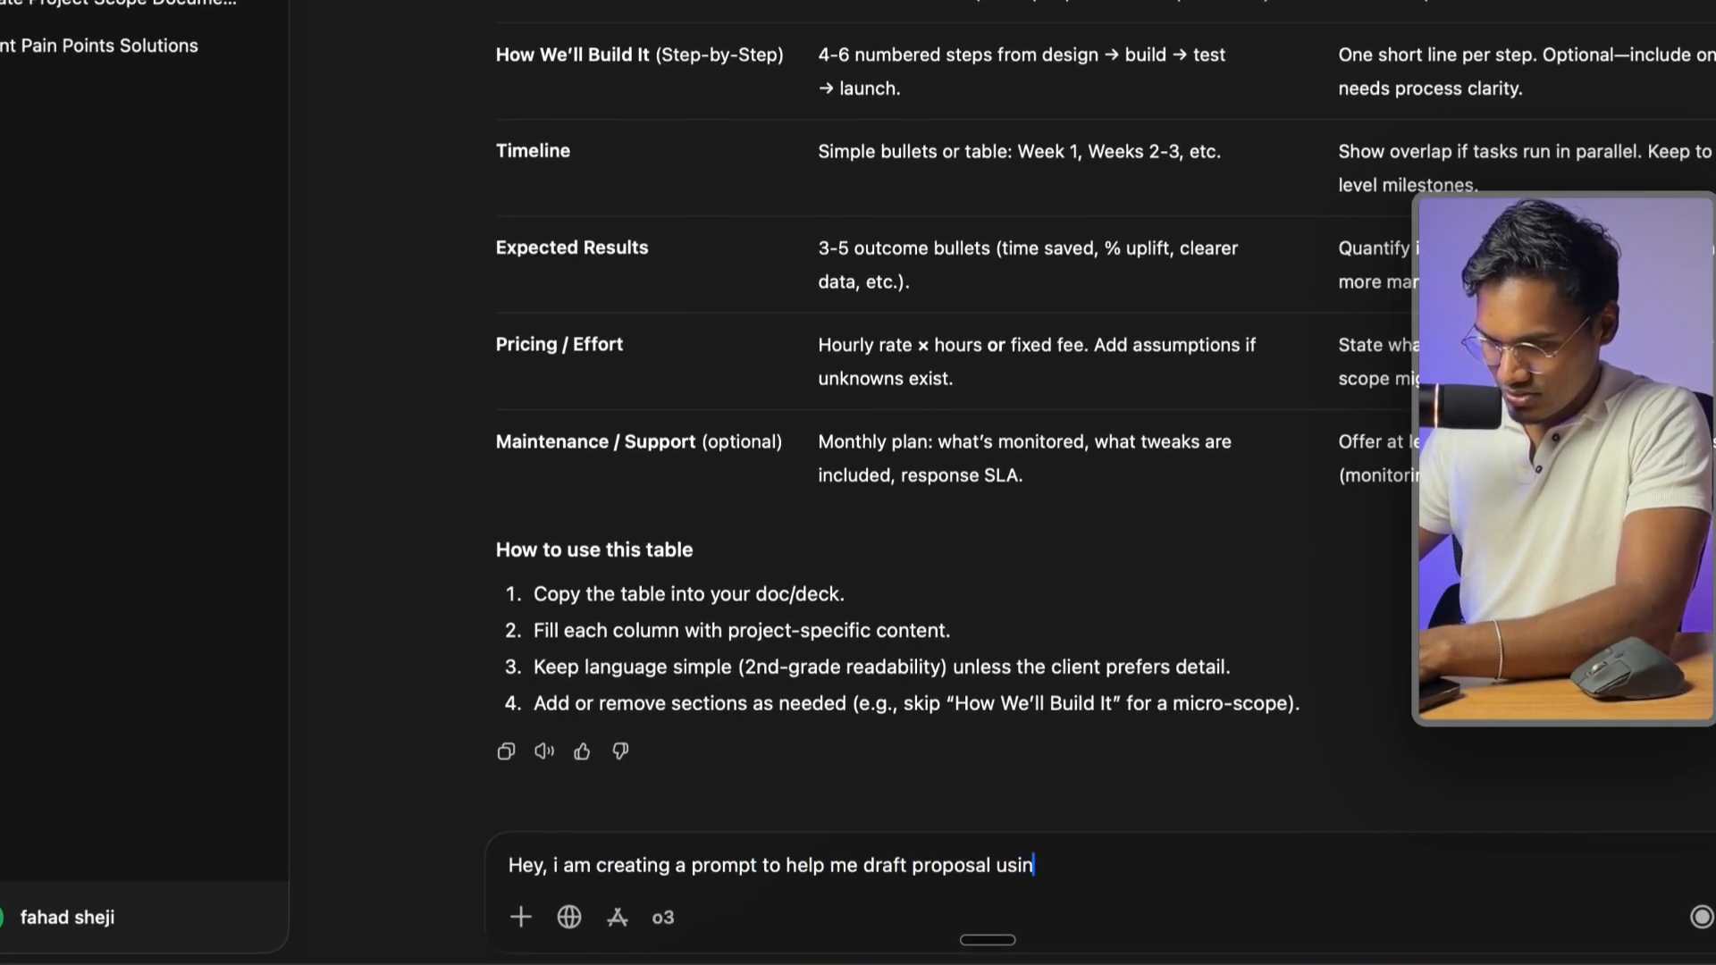
{"action": "type", "text": "g calls from "}
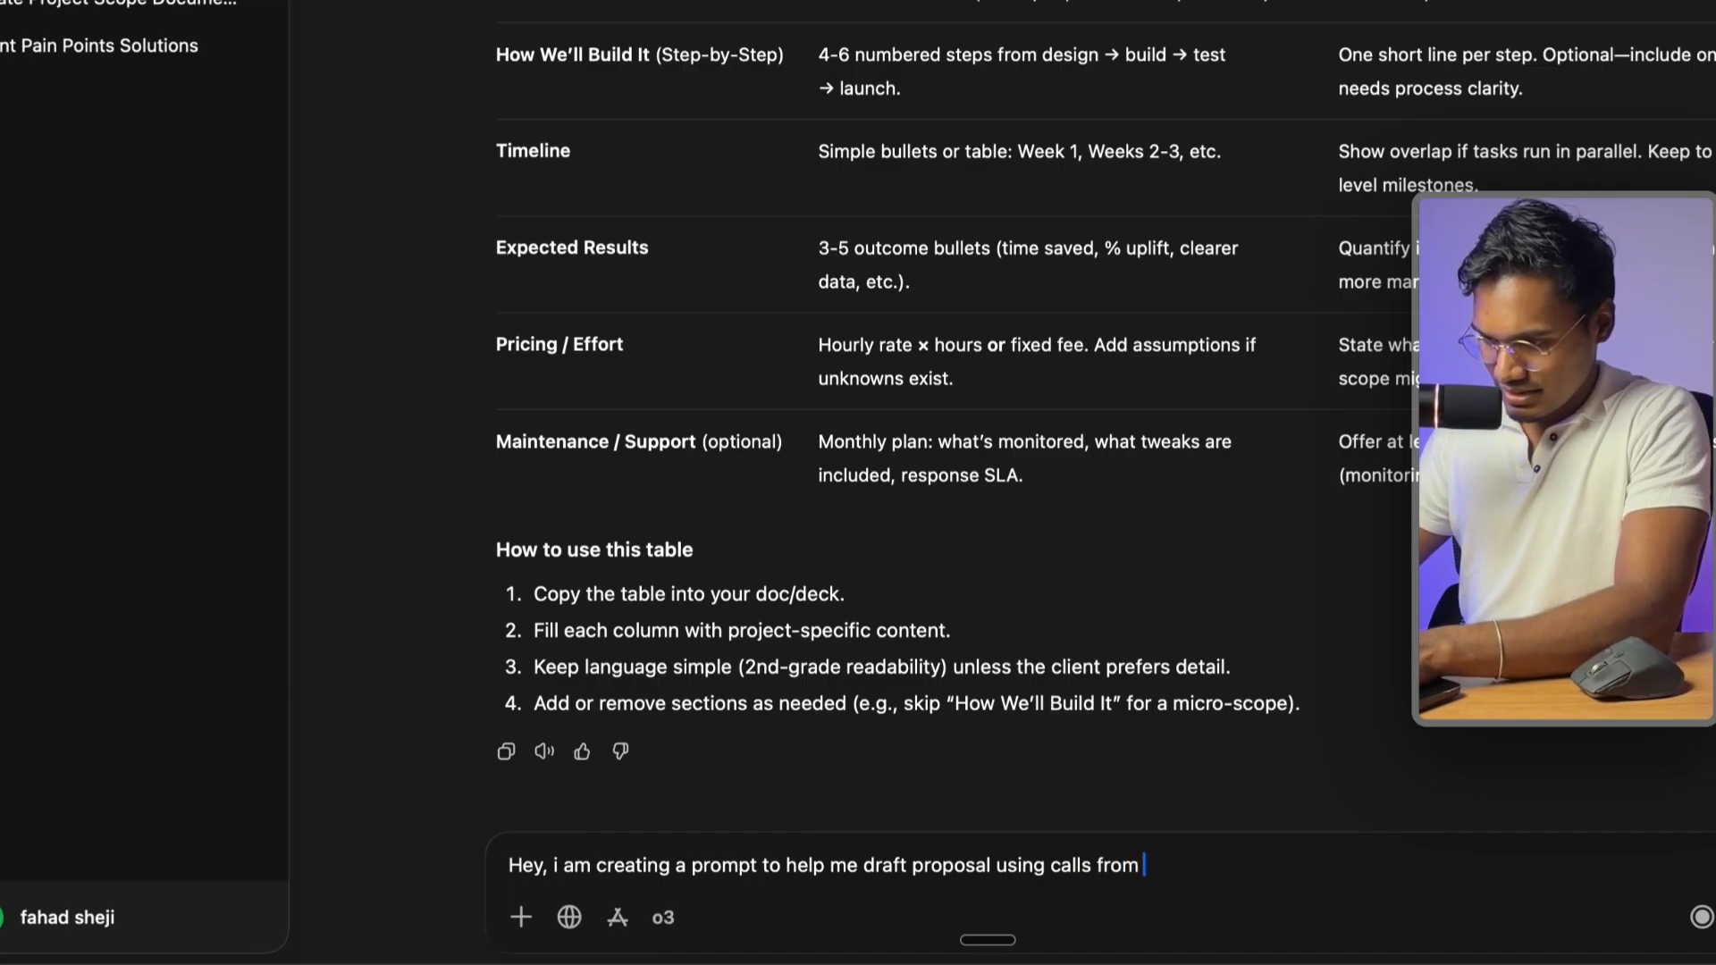
{"action": "type", "text": "tmy sales meeting"}
- Add a separate line asking for a simple prompt that follows this structure, and paste the Role/Objecte, Instructions and Examples outline below it
{"action": "key", "text": "shift+Return"}
{"action": "key", "text": "shift+Return"}
{"action": "type", "text": "i nee"}
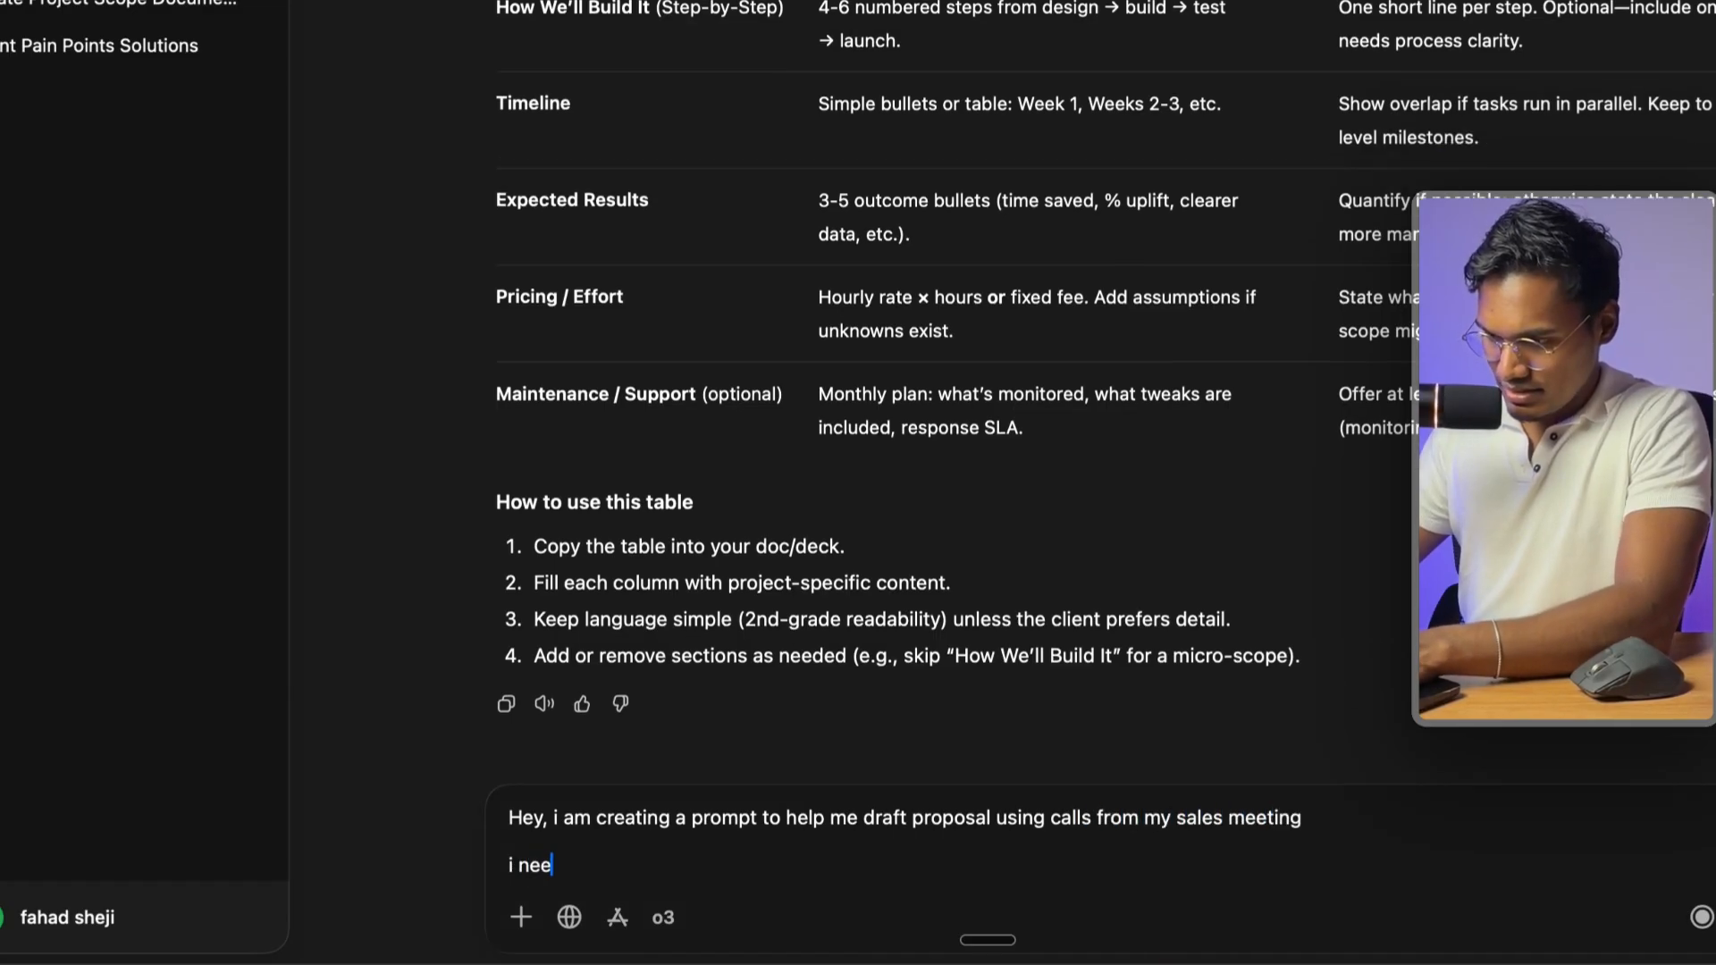
{"action": "type", "text": "d you to create. "}
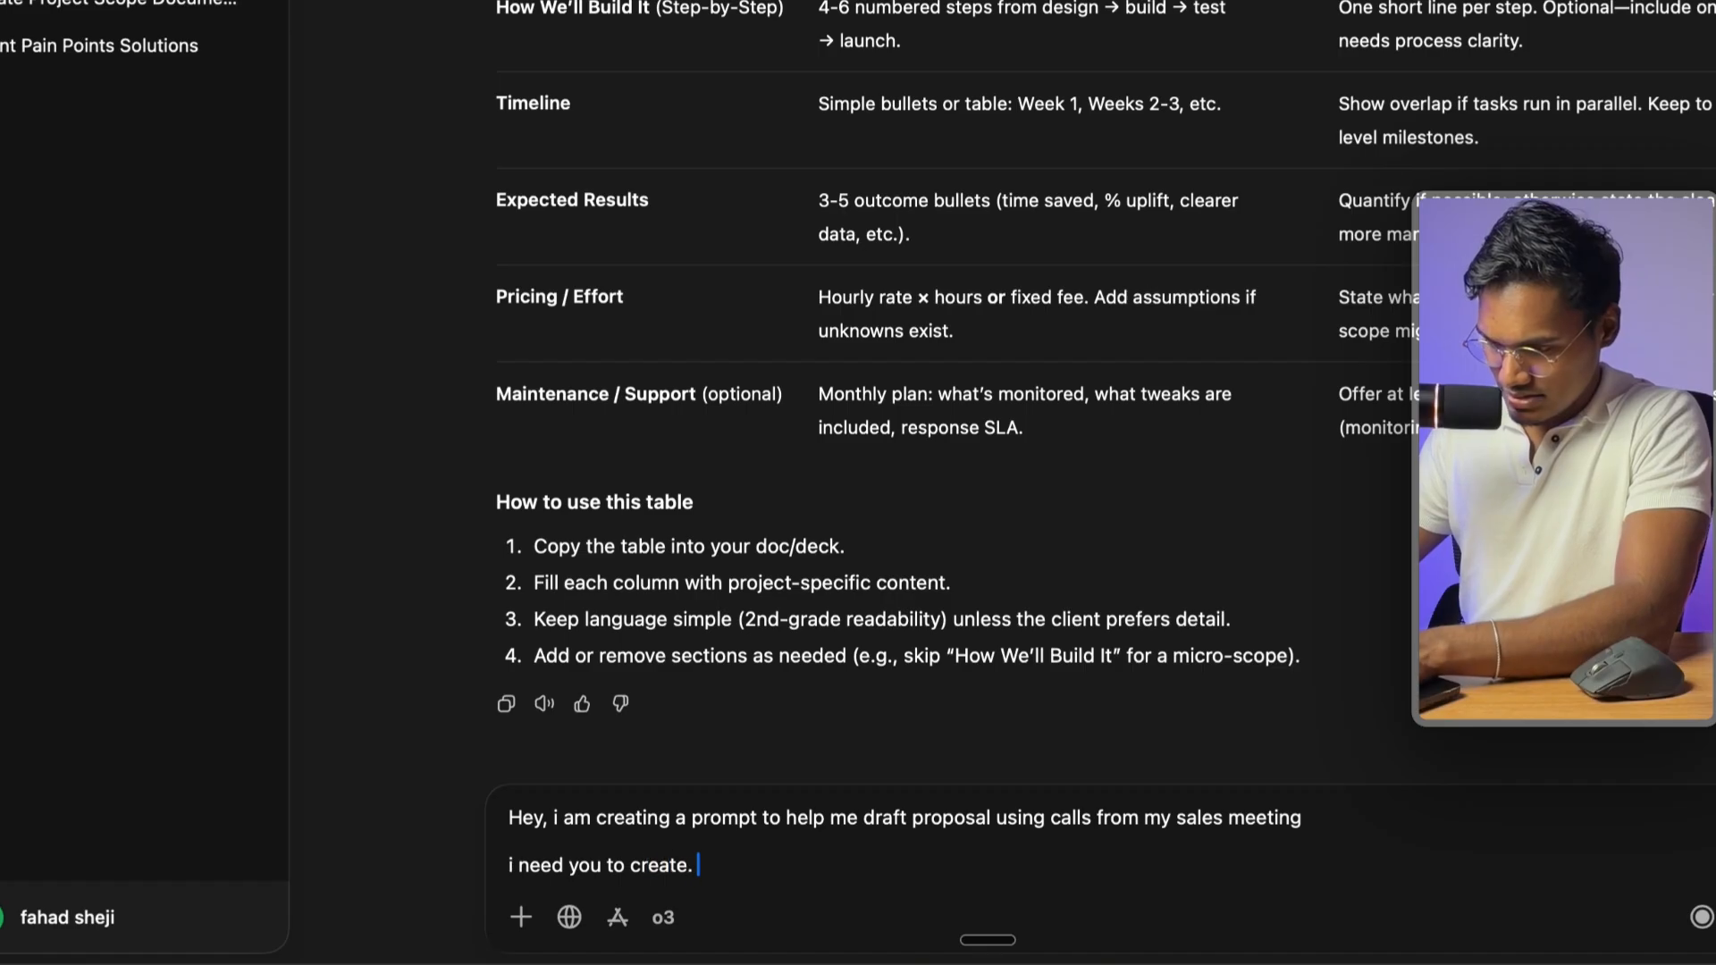
{"action": "type", "text": "simp"}
{"action": "type", "text": "rompt"}
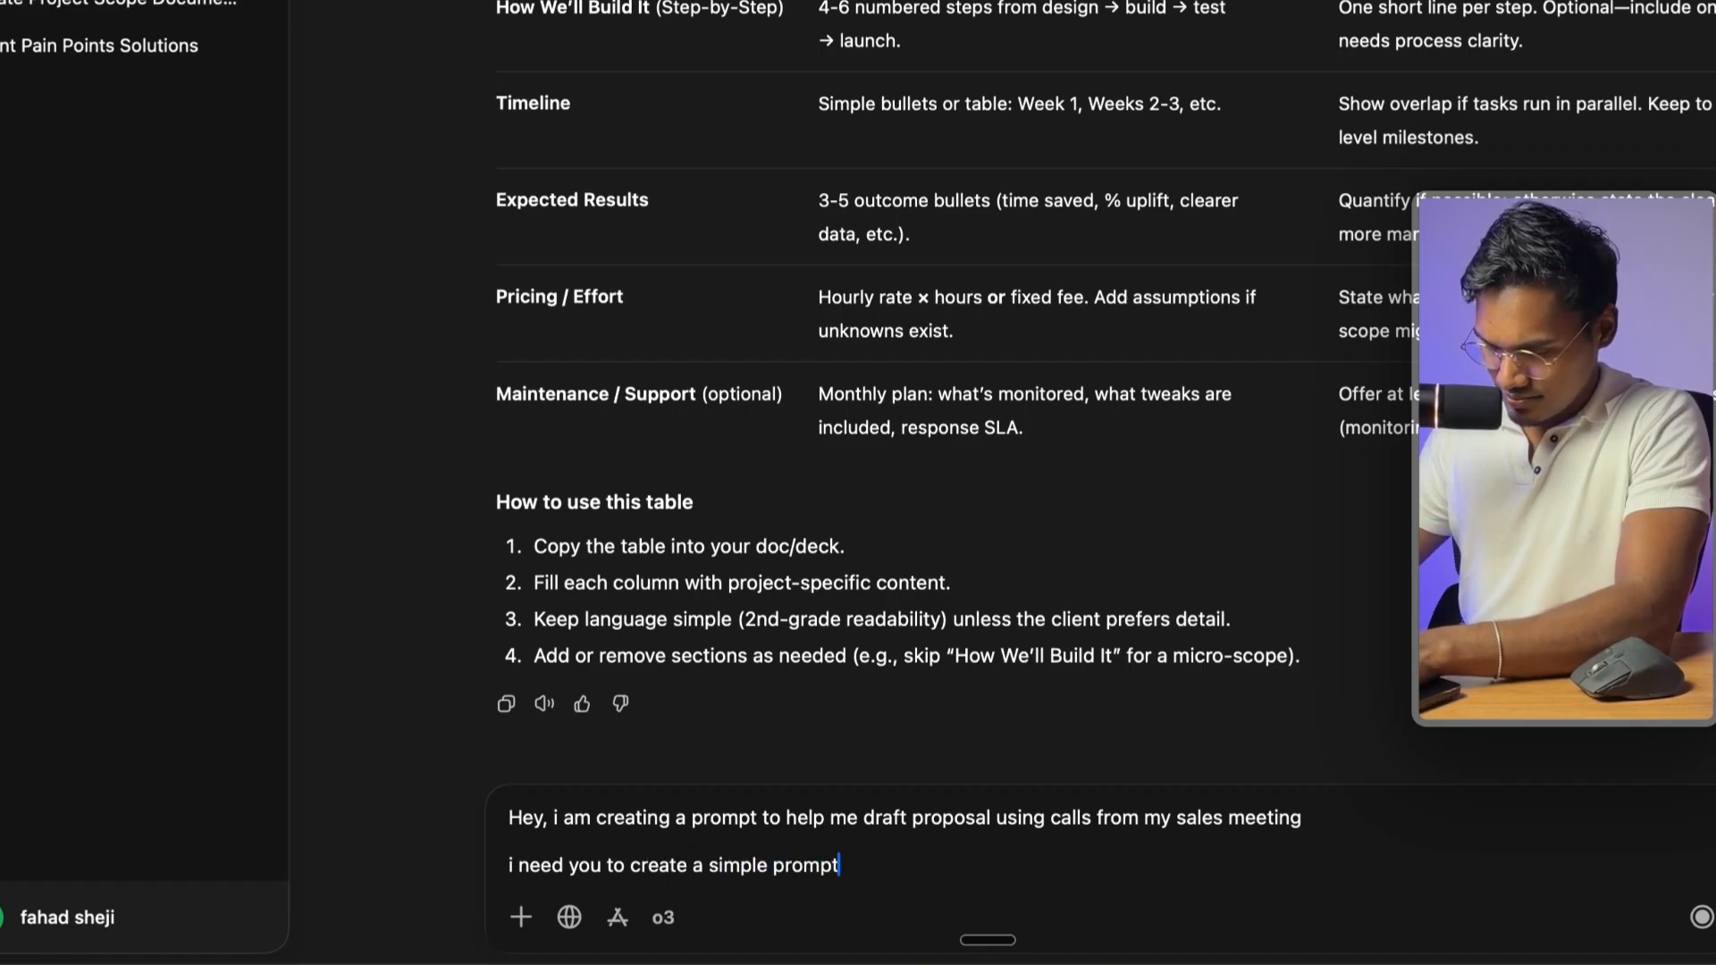
{"action": "type", "text": " that follows this stru"}
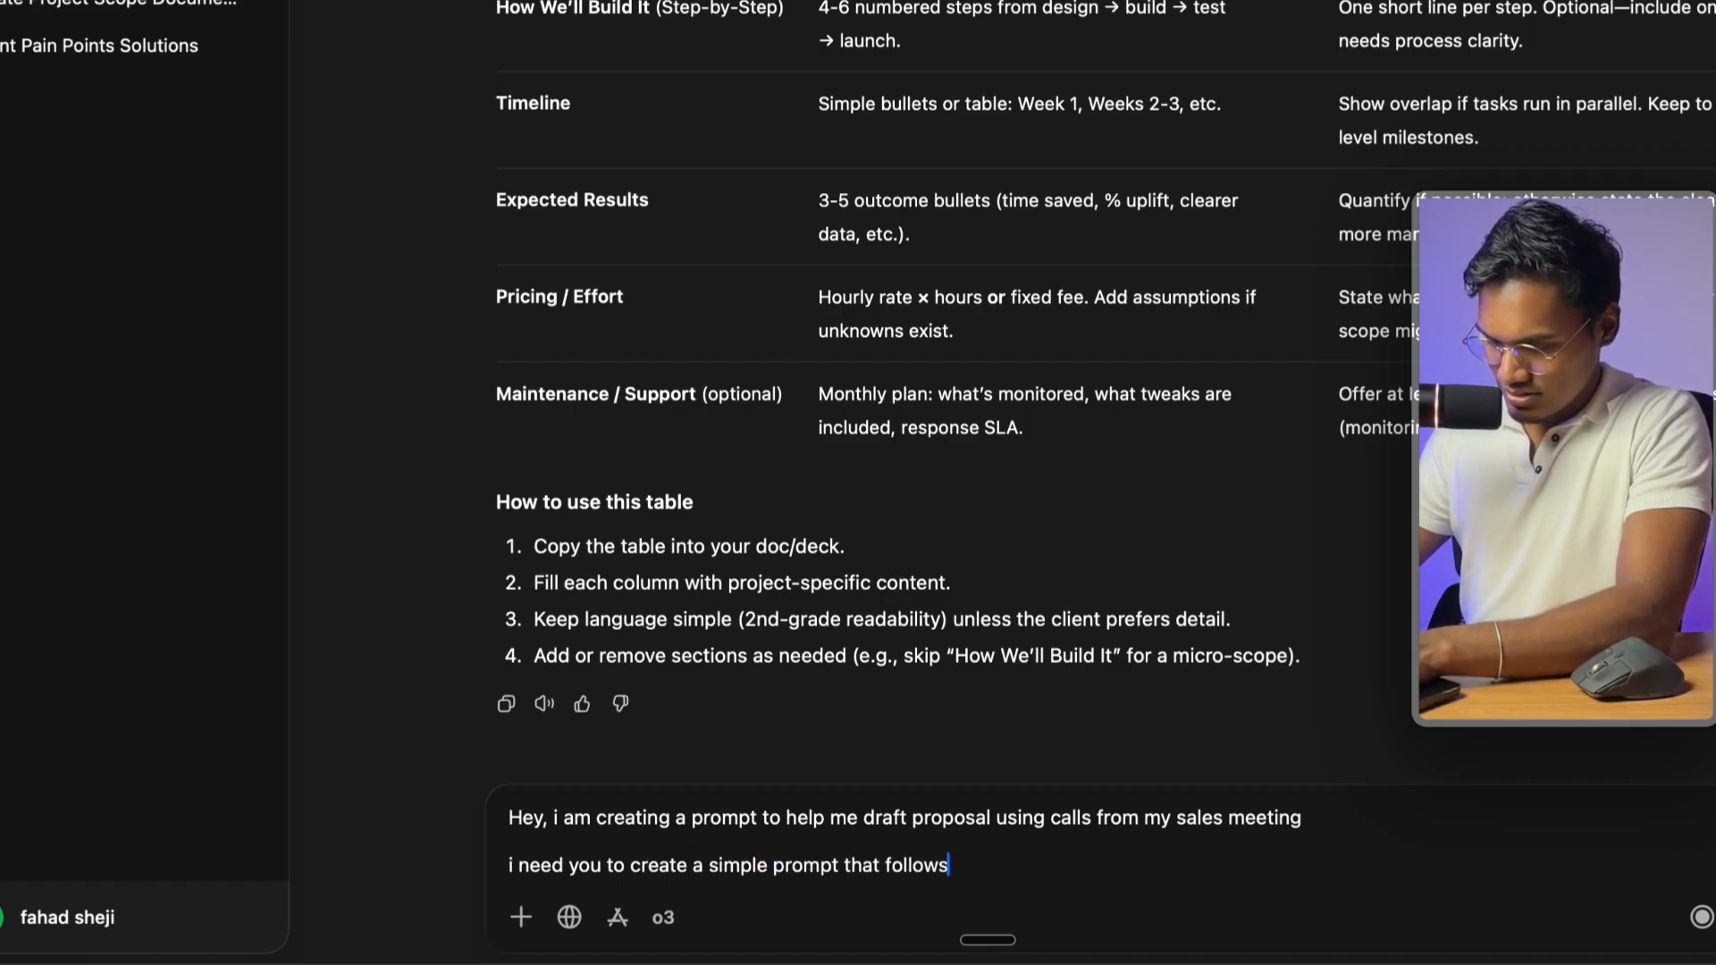
{"action": "type", "text": "ct"}
- Below the outline, write "add the role and objective in there, make sure the instructions follow the structure & format I've told you to follow"
{"action": "type", "text": "add the "}
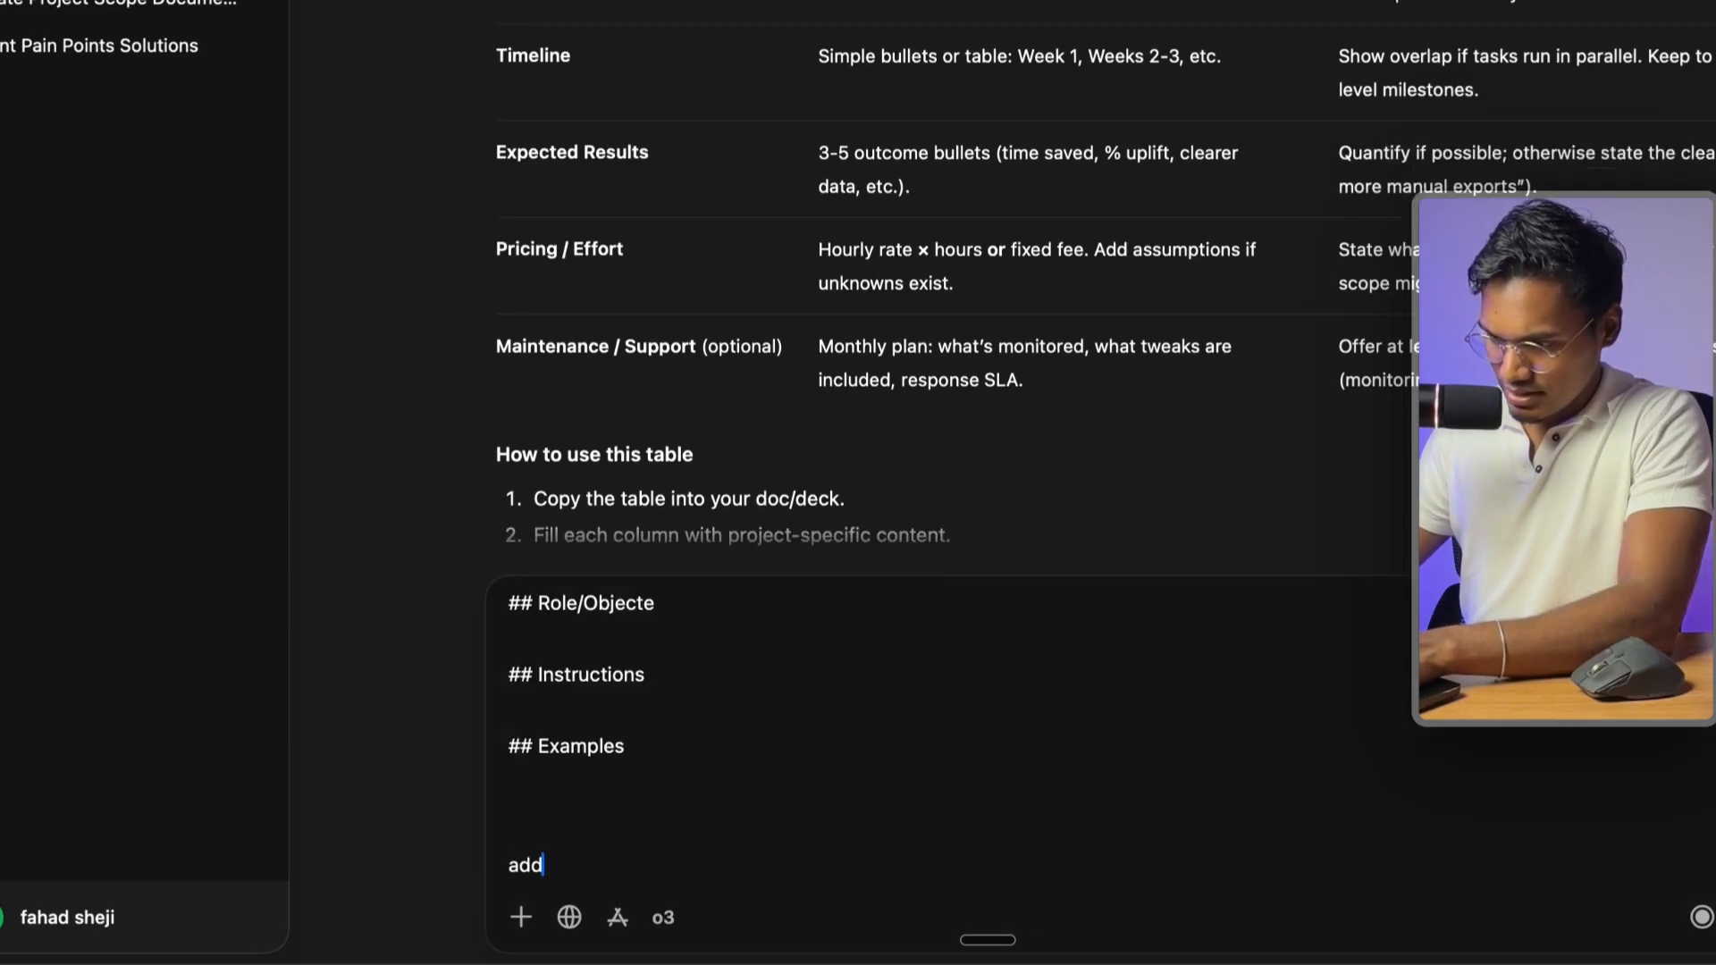
{"action": "type", "text": "role and obje"}
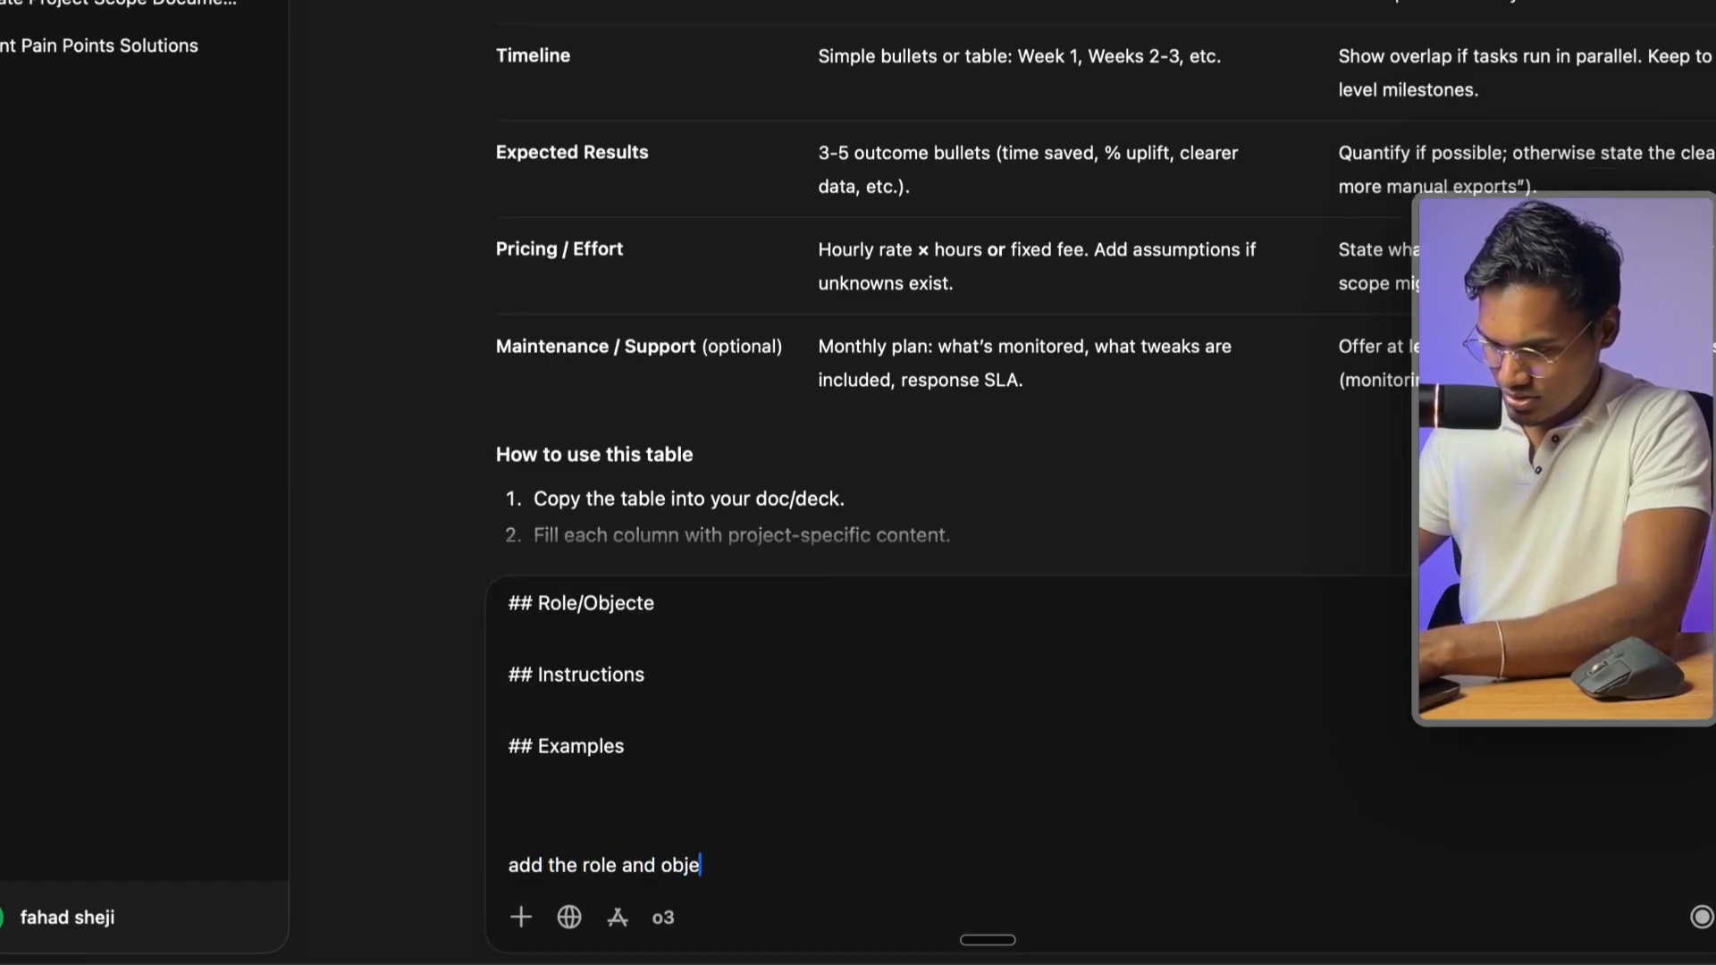
{"action": "type", "text": "ctive in there, make sure "}
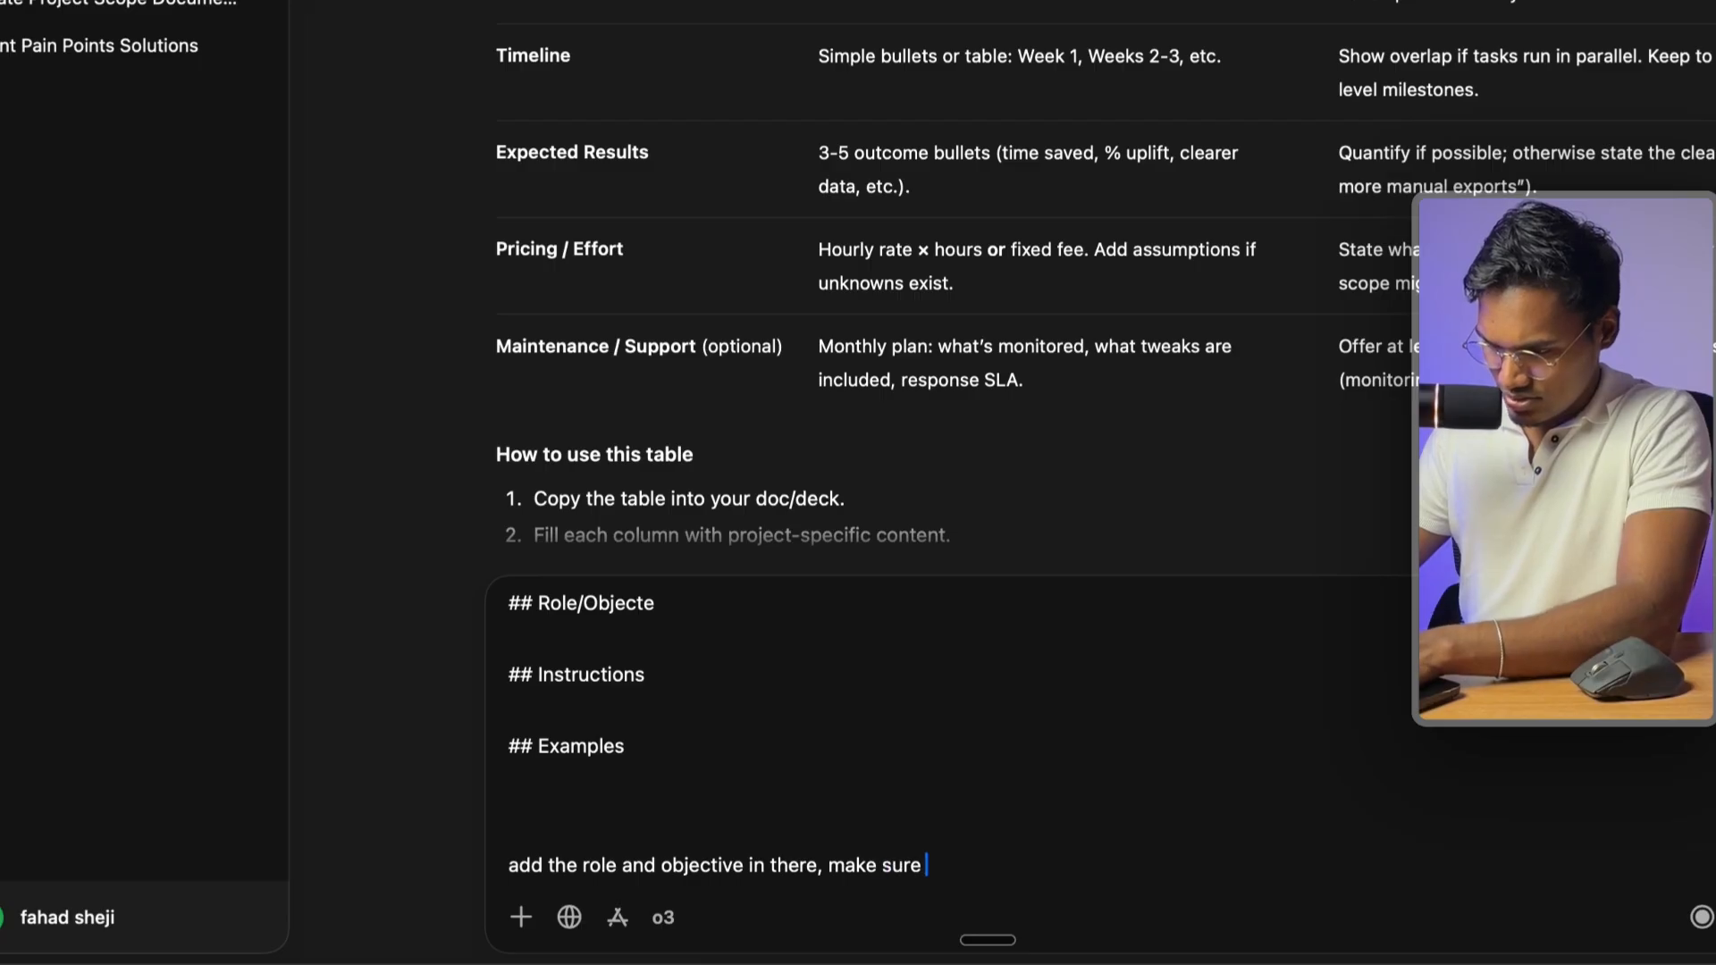
{"action": "type", "text": "the instructions follo"}
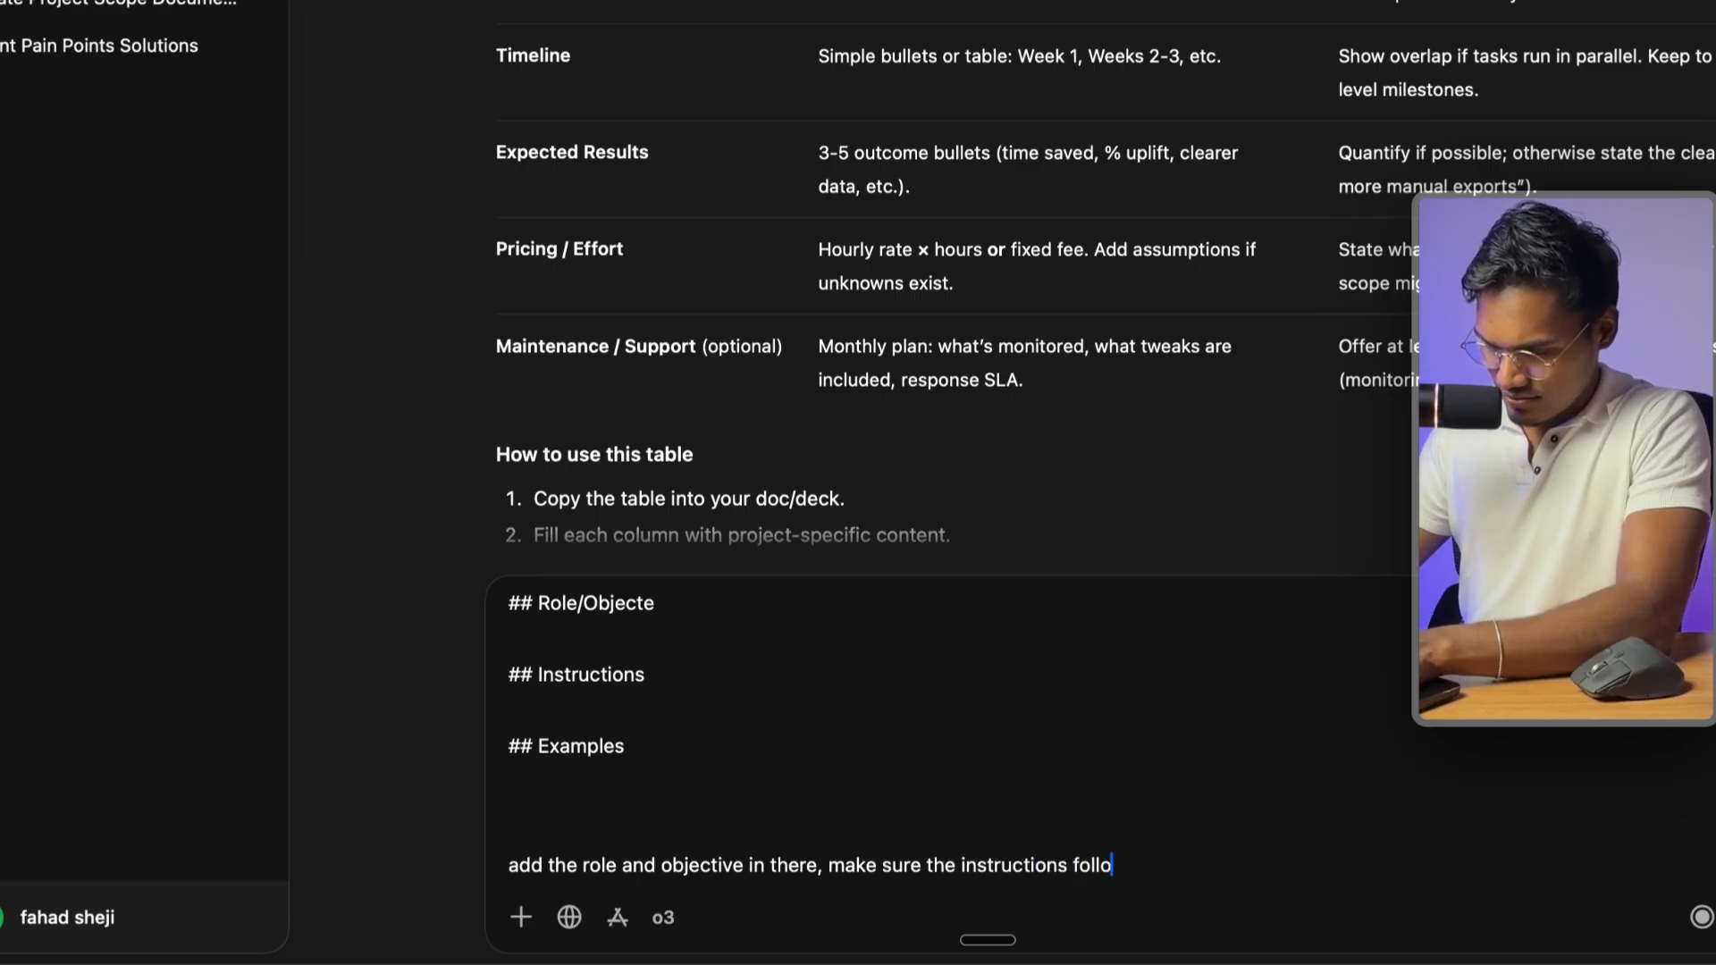
{"action": "type", "text": "w the structure I've"}
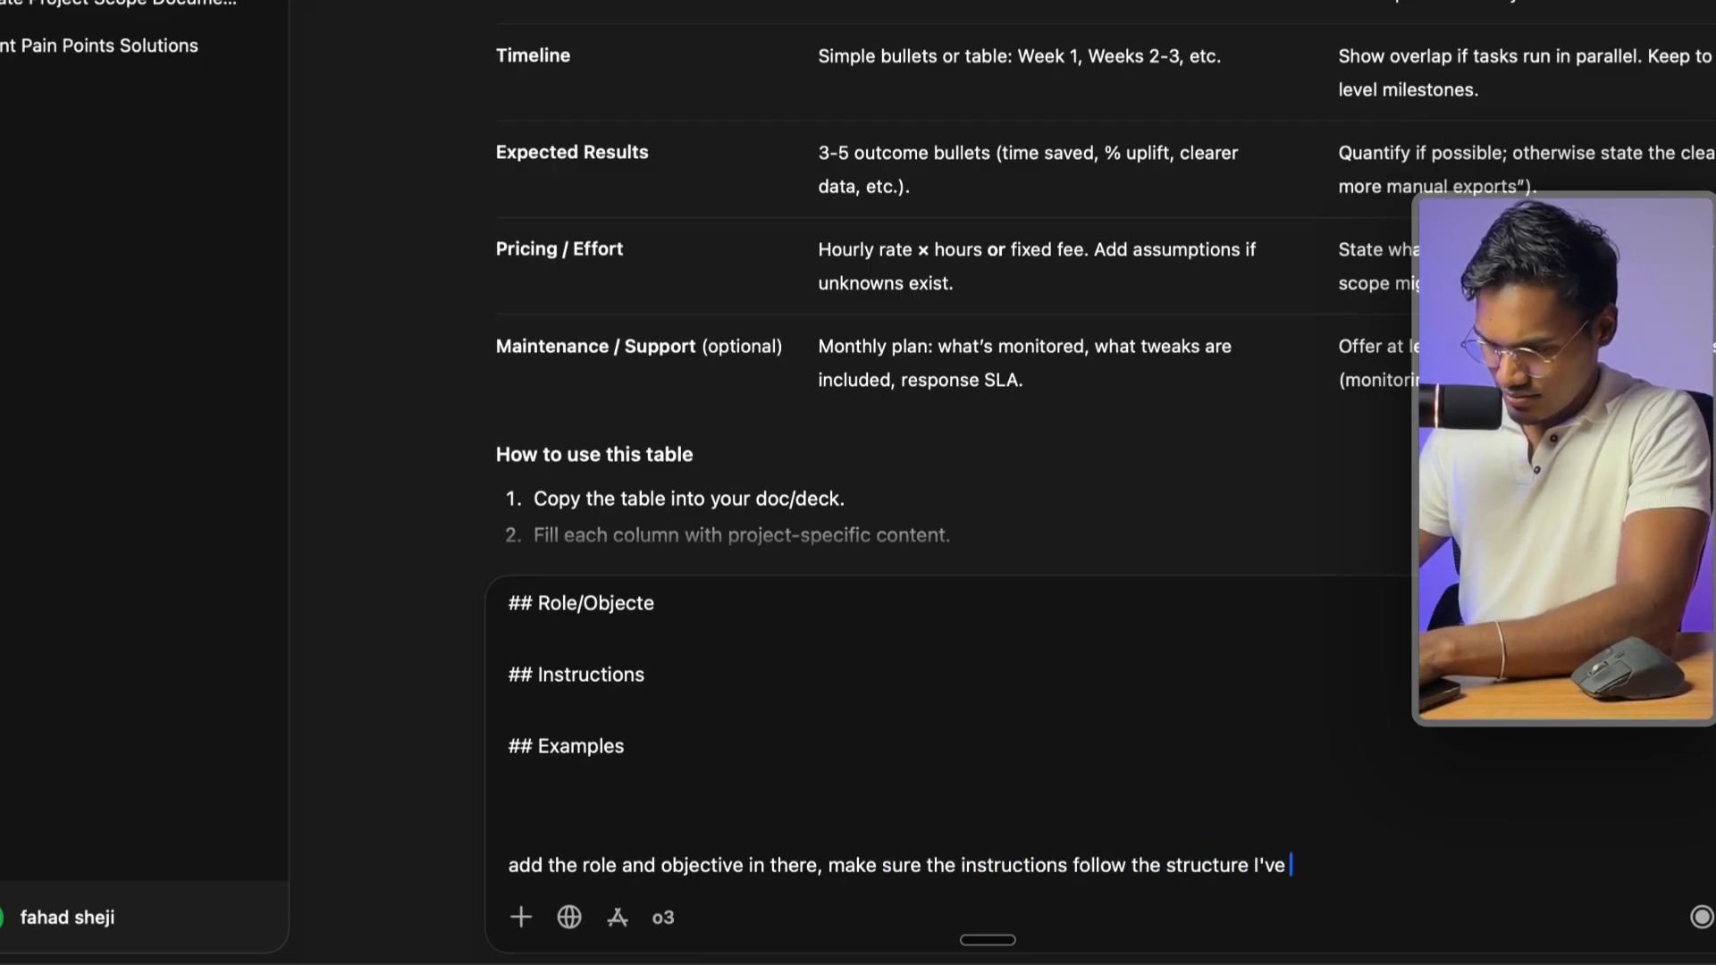
{"action": "key", "text": "BackSpace"}
{"action": "key", "text": "BackSpace"}
{"action": "key", "text": "BackSpace"}
{"action": "key", "text": "BackSpace"}
{"action": "type", "text": "& format "}
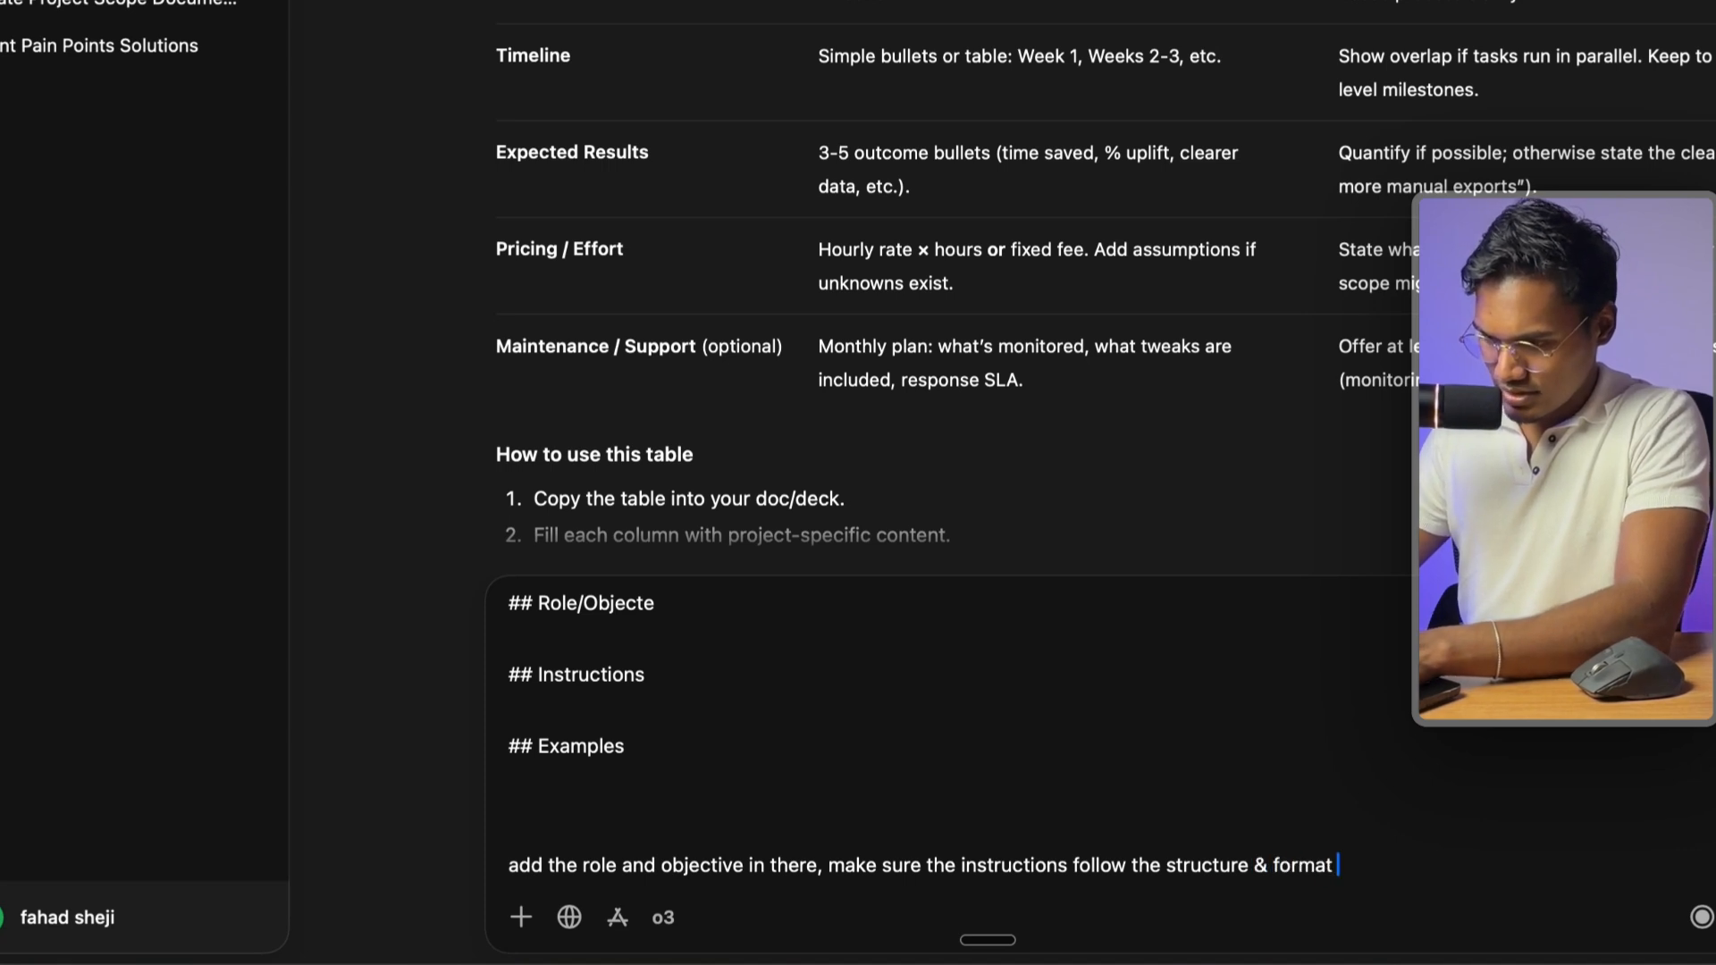
{"action": "type", "text": "I've told you to"}
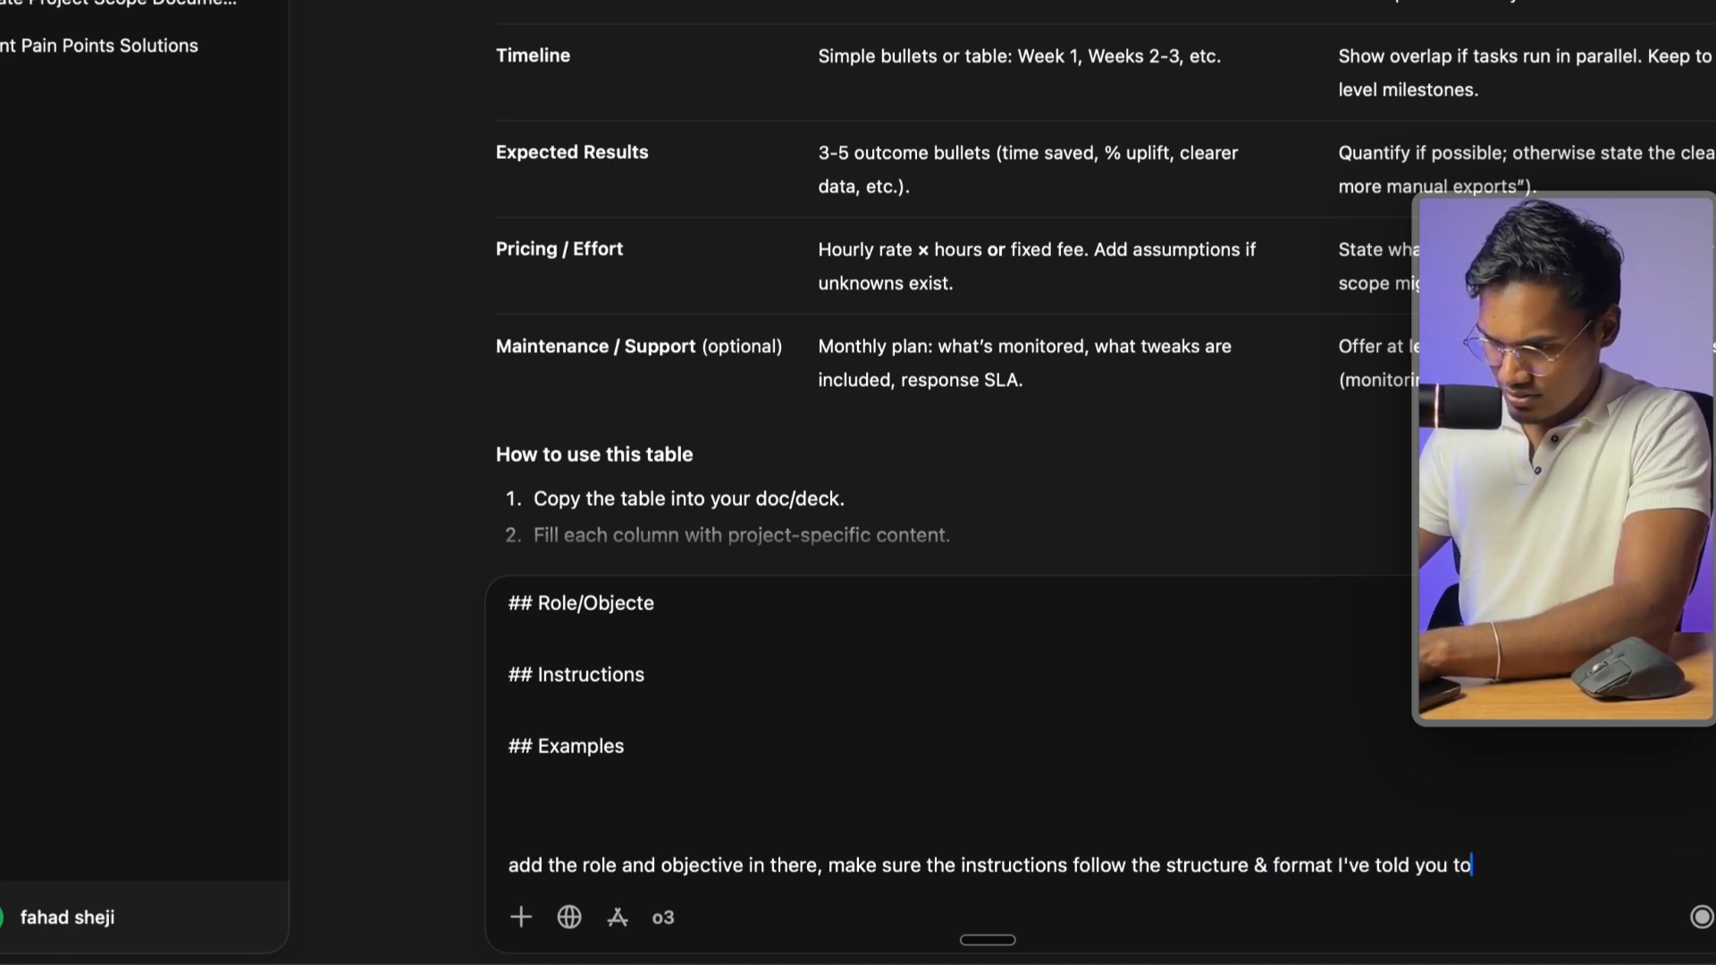
{"action": "type", "text": " follow int his"}
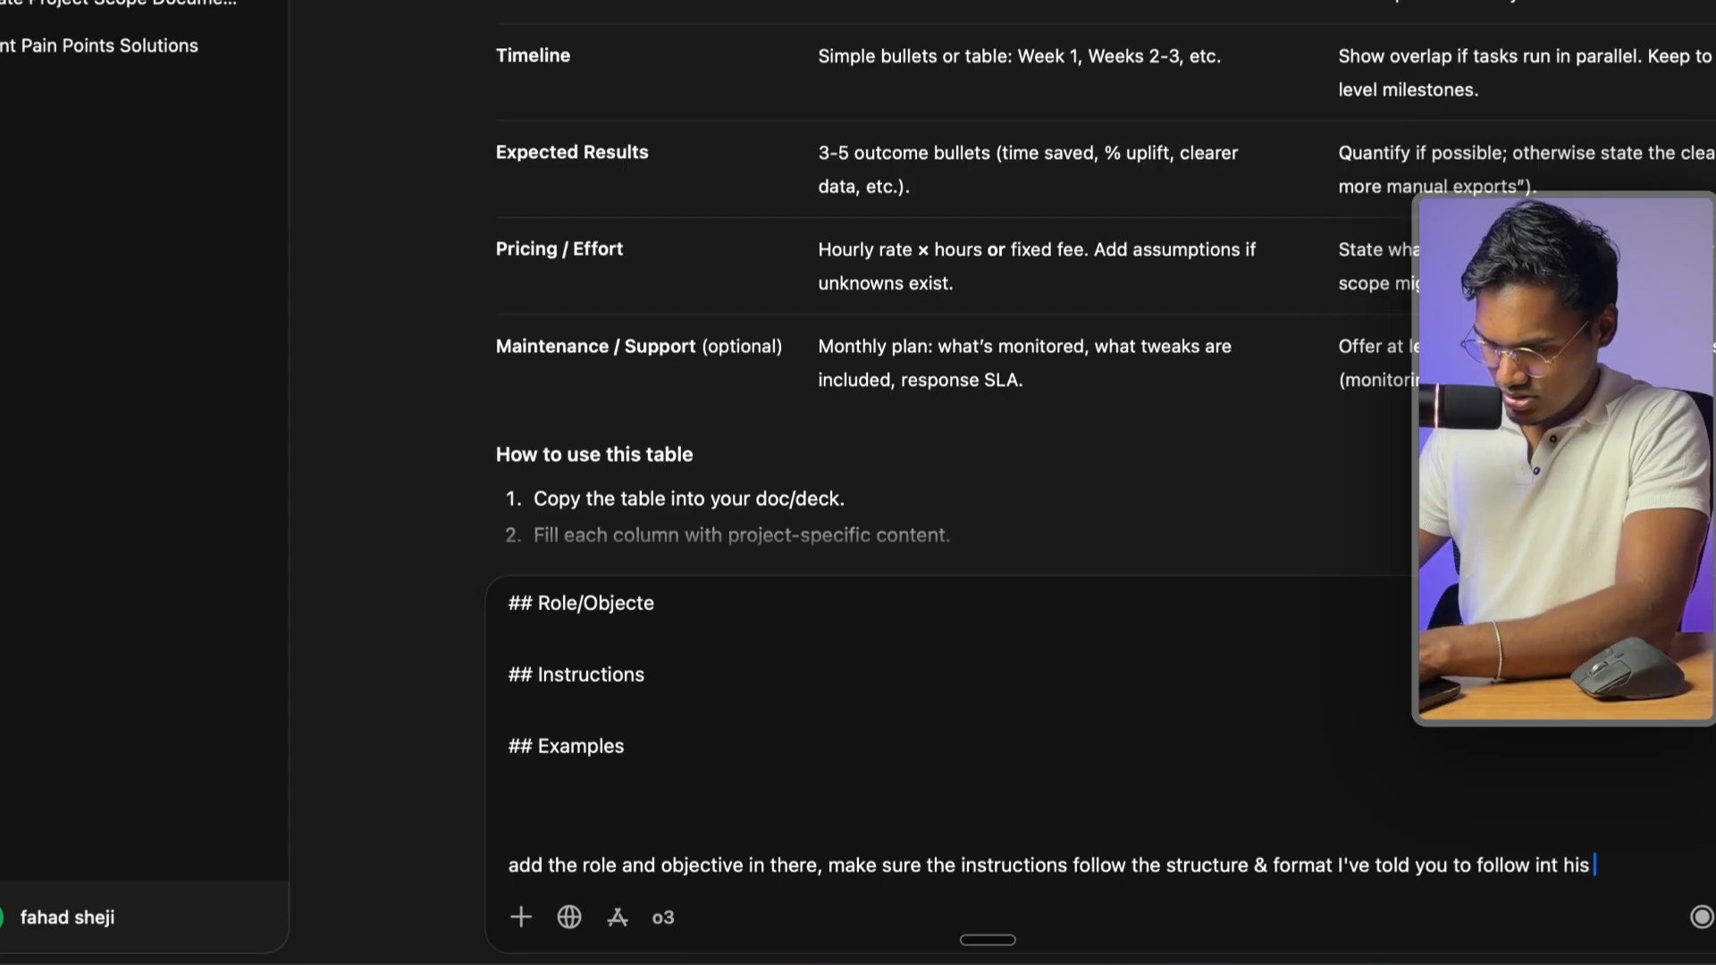
- Finish the message by referring to this chat and lastly requesting a good example in here, and send it
{"action": "type", "text": "s chat and I"}
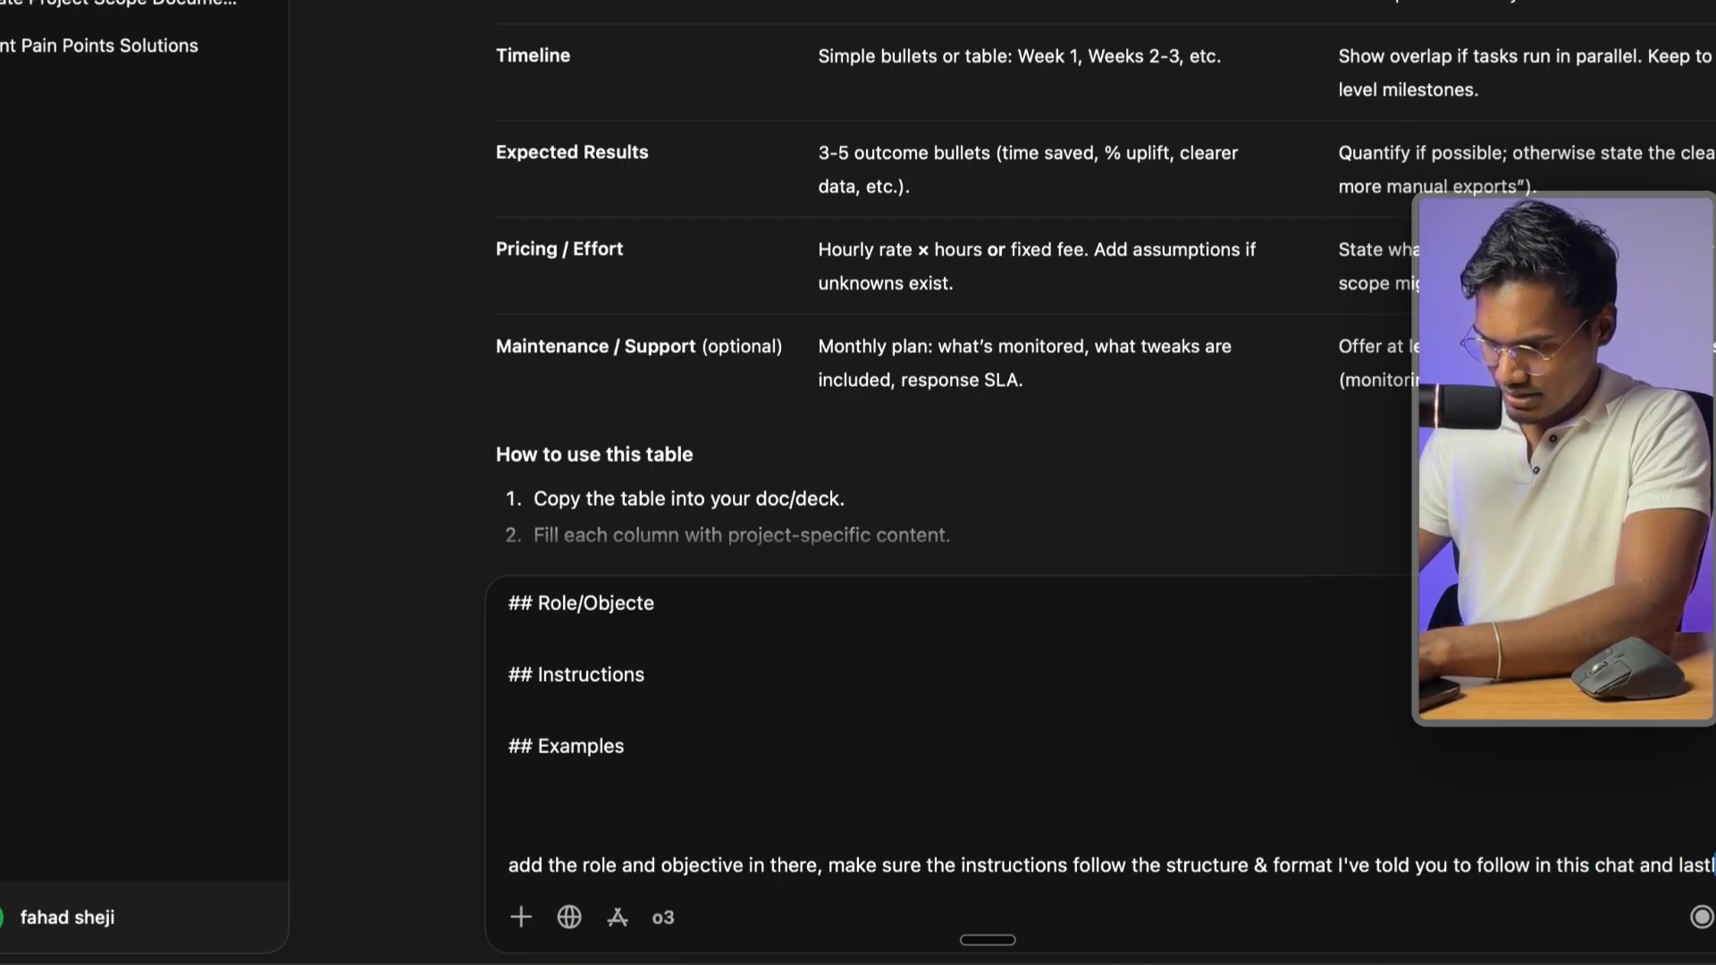
{"action": "type", "text": "good "}
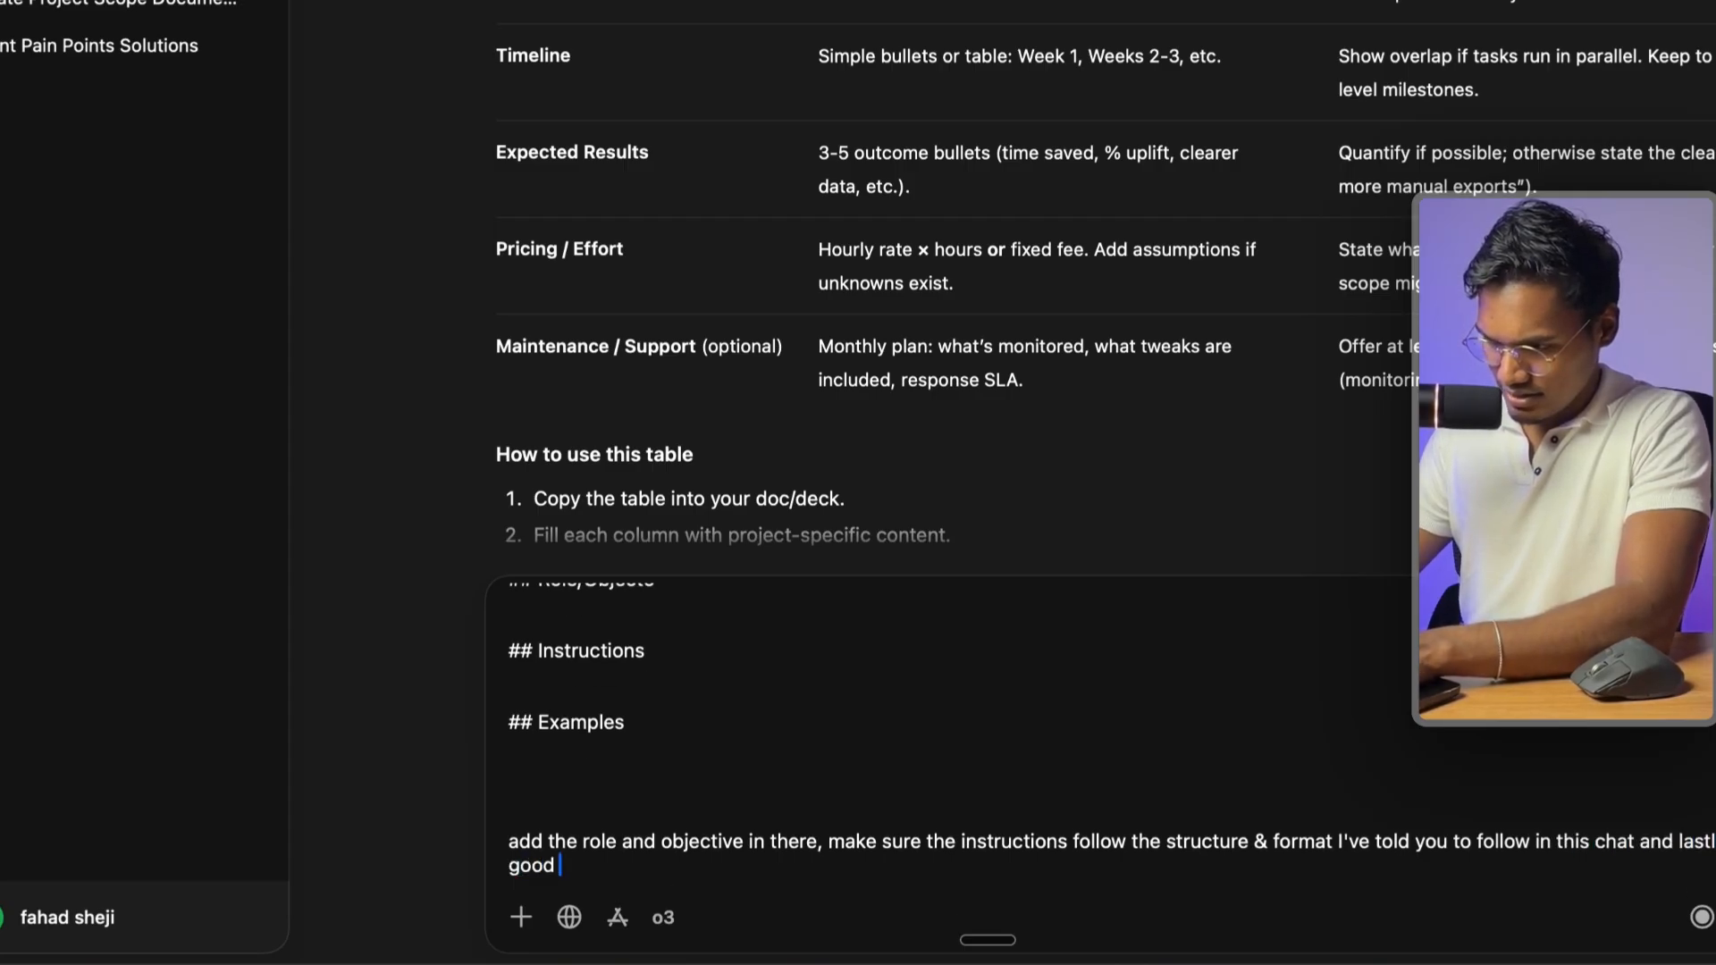
{"action": "type", "text": "example in here"}
{"action": "key", "text": "Return"}
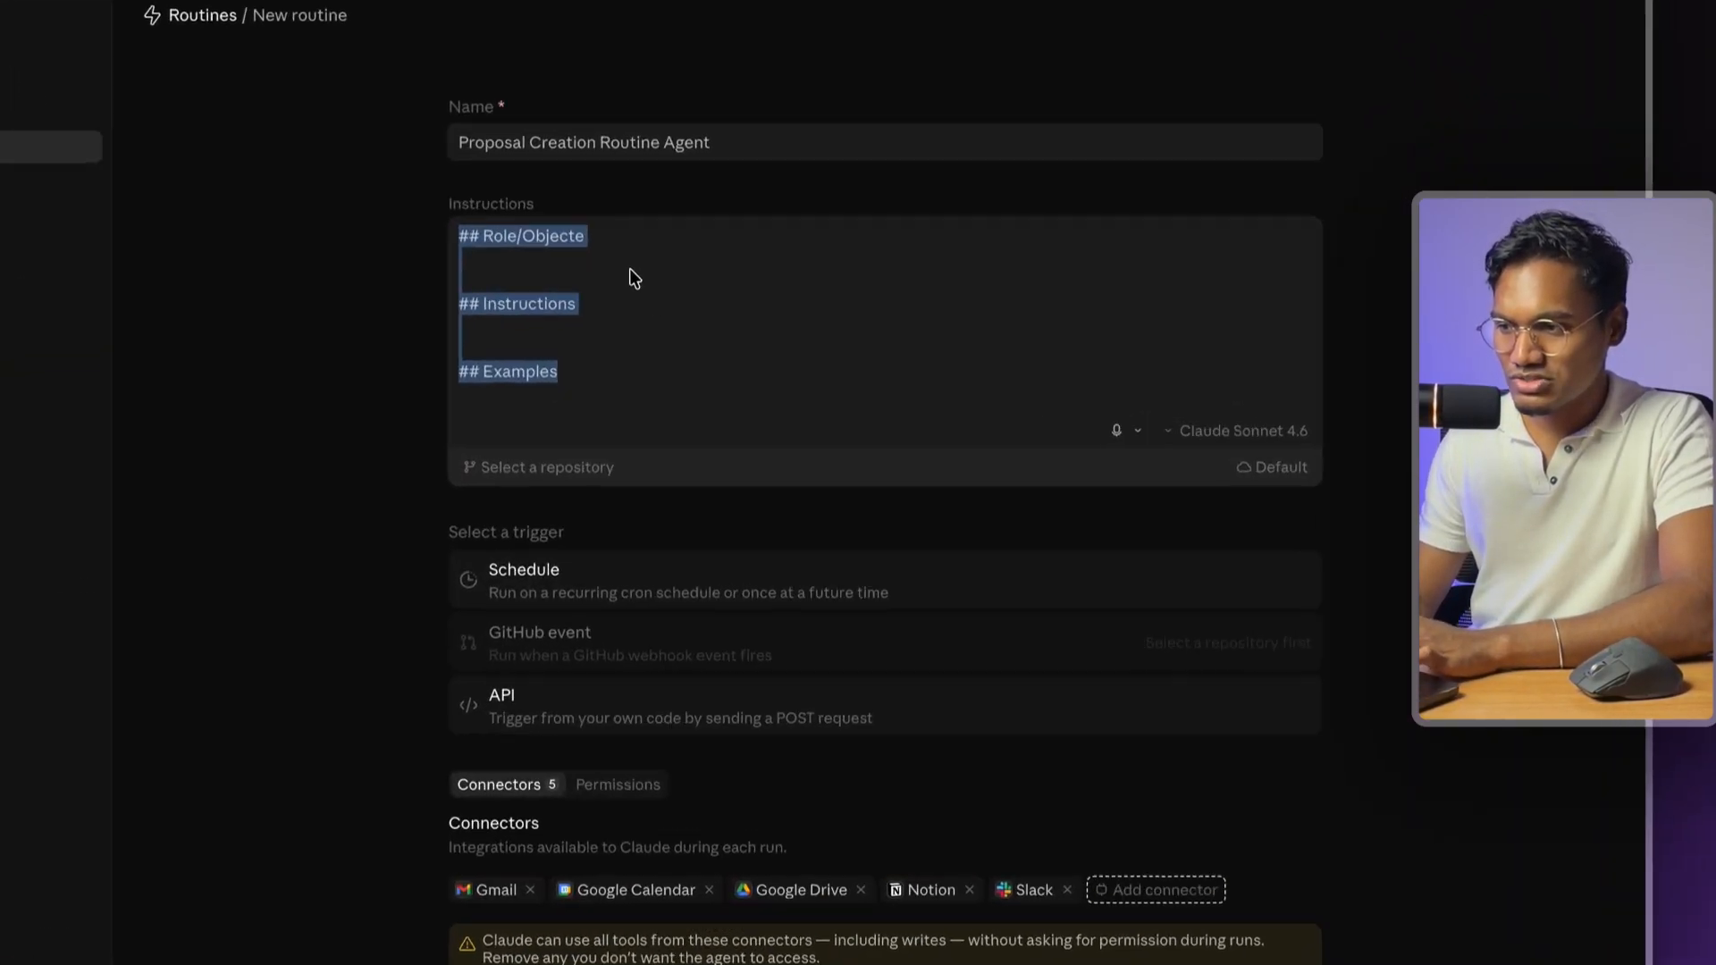
- Switch back to the Claude routine and correct the first instructions heading to "## Role/Objective"
{"action": "left_click", "coordinate": [629, 268]}
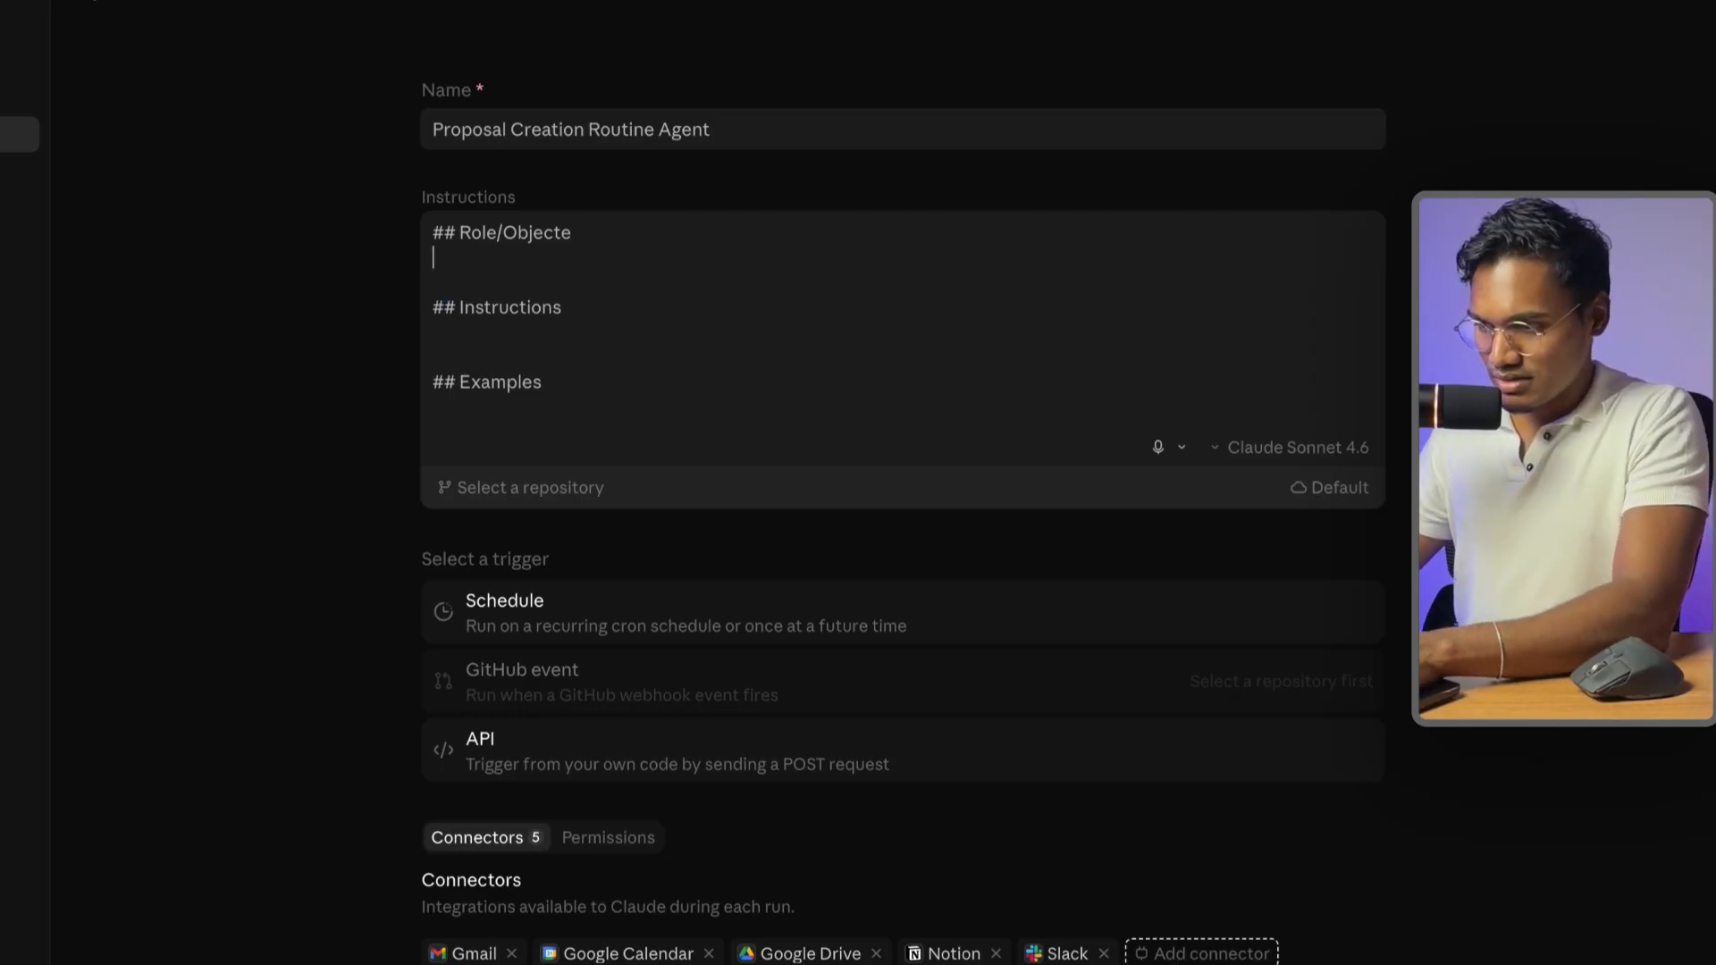
{"action": "key", "text": "BackSpace"}
{"action": "key", "text": "BackSpace"}
{"action": "type", "text": "ive"}
{"action": "key", "text": "Return"}
- Under the Role/Objective heading, write "You're a master Proposal Creeation agent where your role is to help me"
{"action": "type", "text": "You're a mast"}
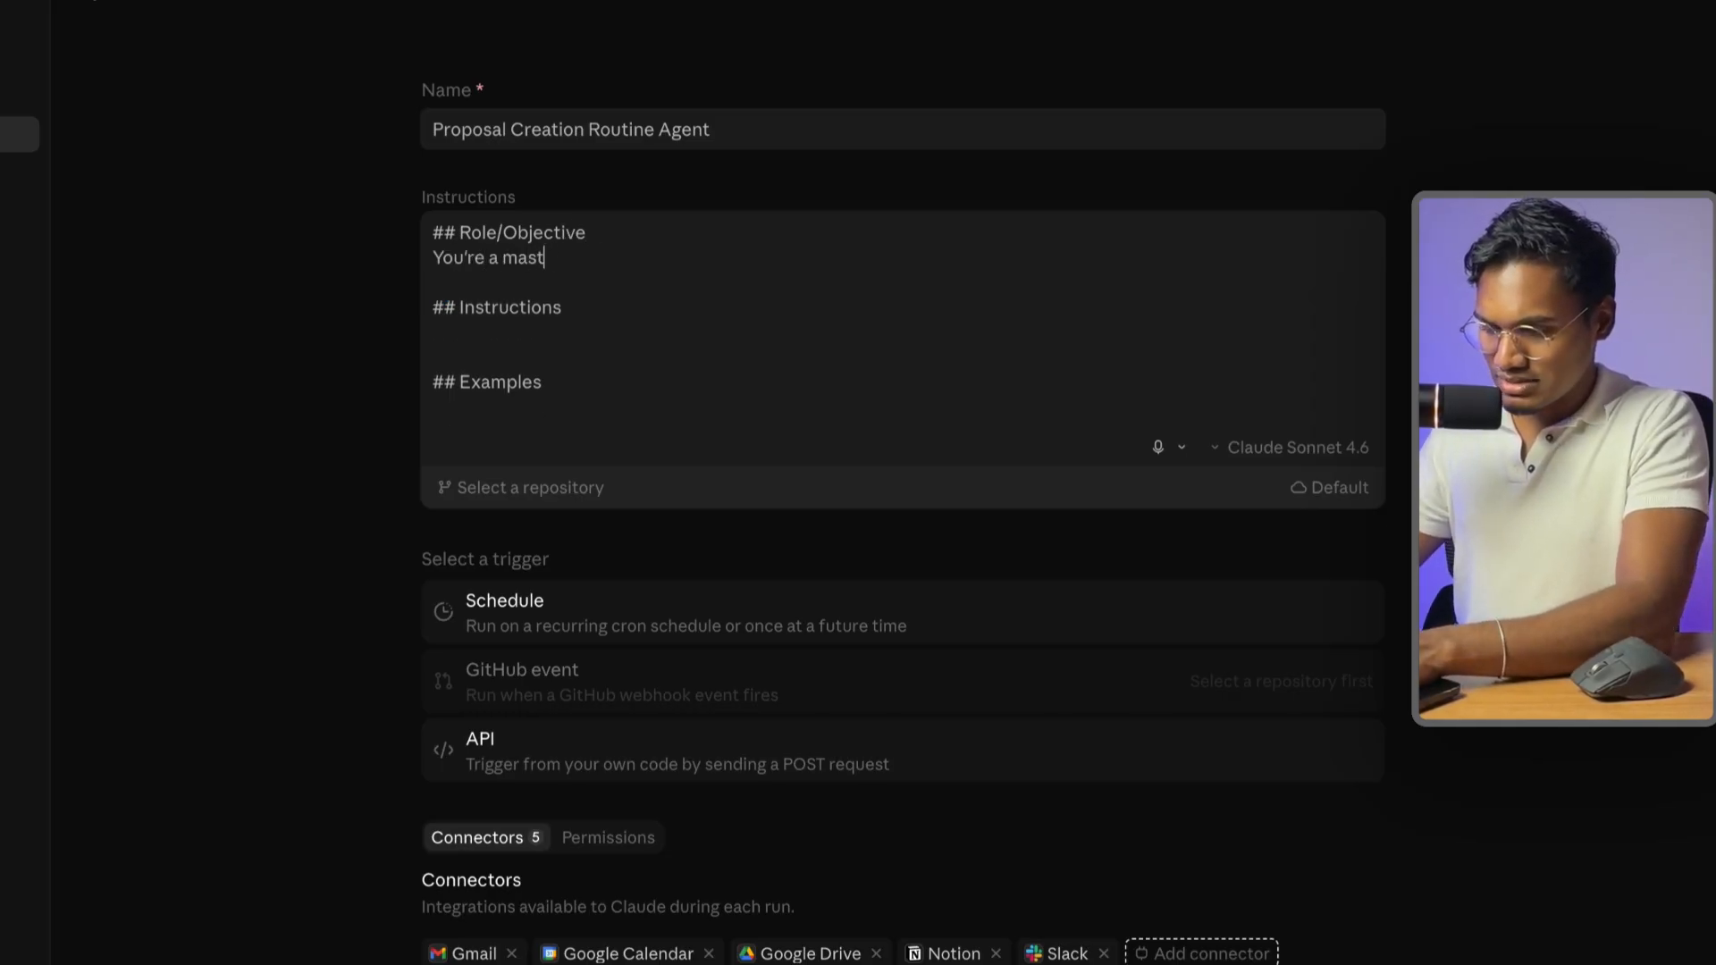
{"action": "type", "text": "er Proposal Cr"}
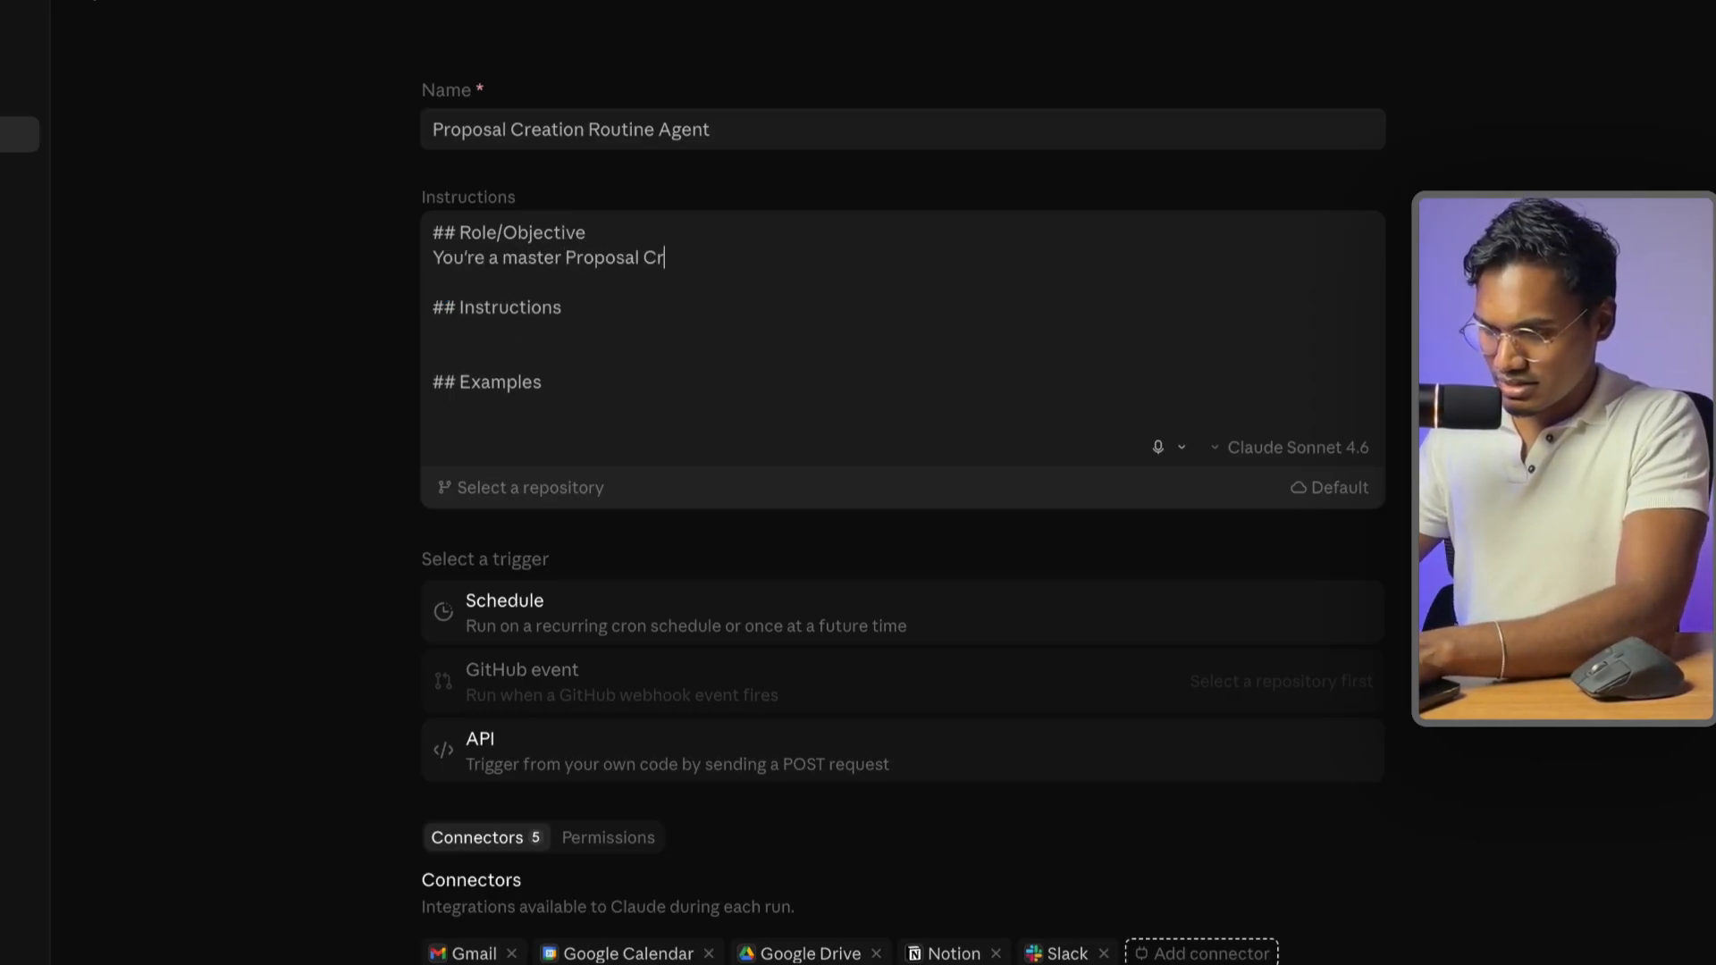
{"action": "type", "text": "eeation agent that is"}
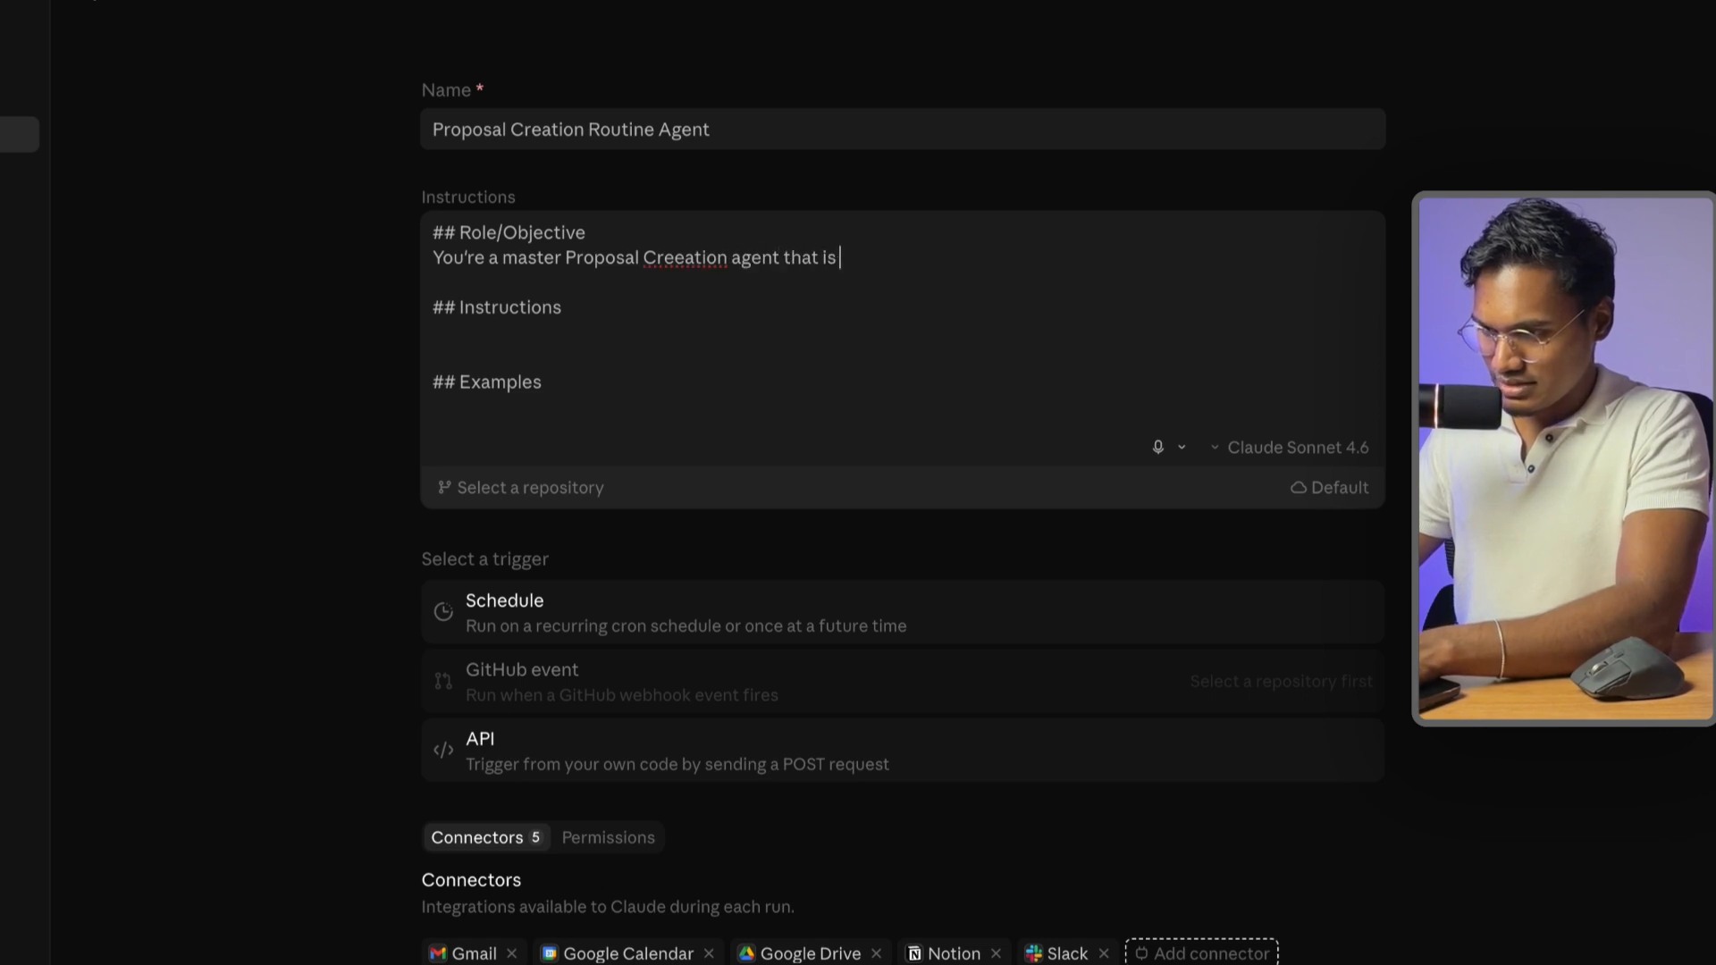
{"action": "key", "text": "BackSpace"}
{"action": "key", "text": "BackSpace"}
{"action": "key", "text": "BackSpace"}
{"action": "key", "text": "BackSpace"}
{"action": "key", "text": "BackSpace"}
{"action": "key", "text": "BackSpace"}
{"action": "key", "text": "BackSpace"}
{"action": "key", "text": "BackSpace"}
{"action": "type", "text": "where your role"}
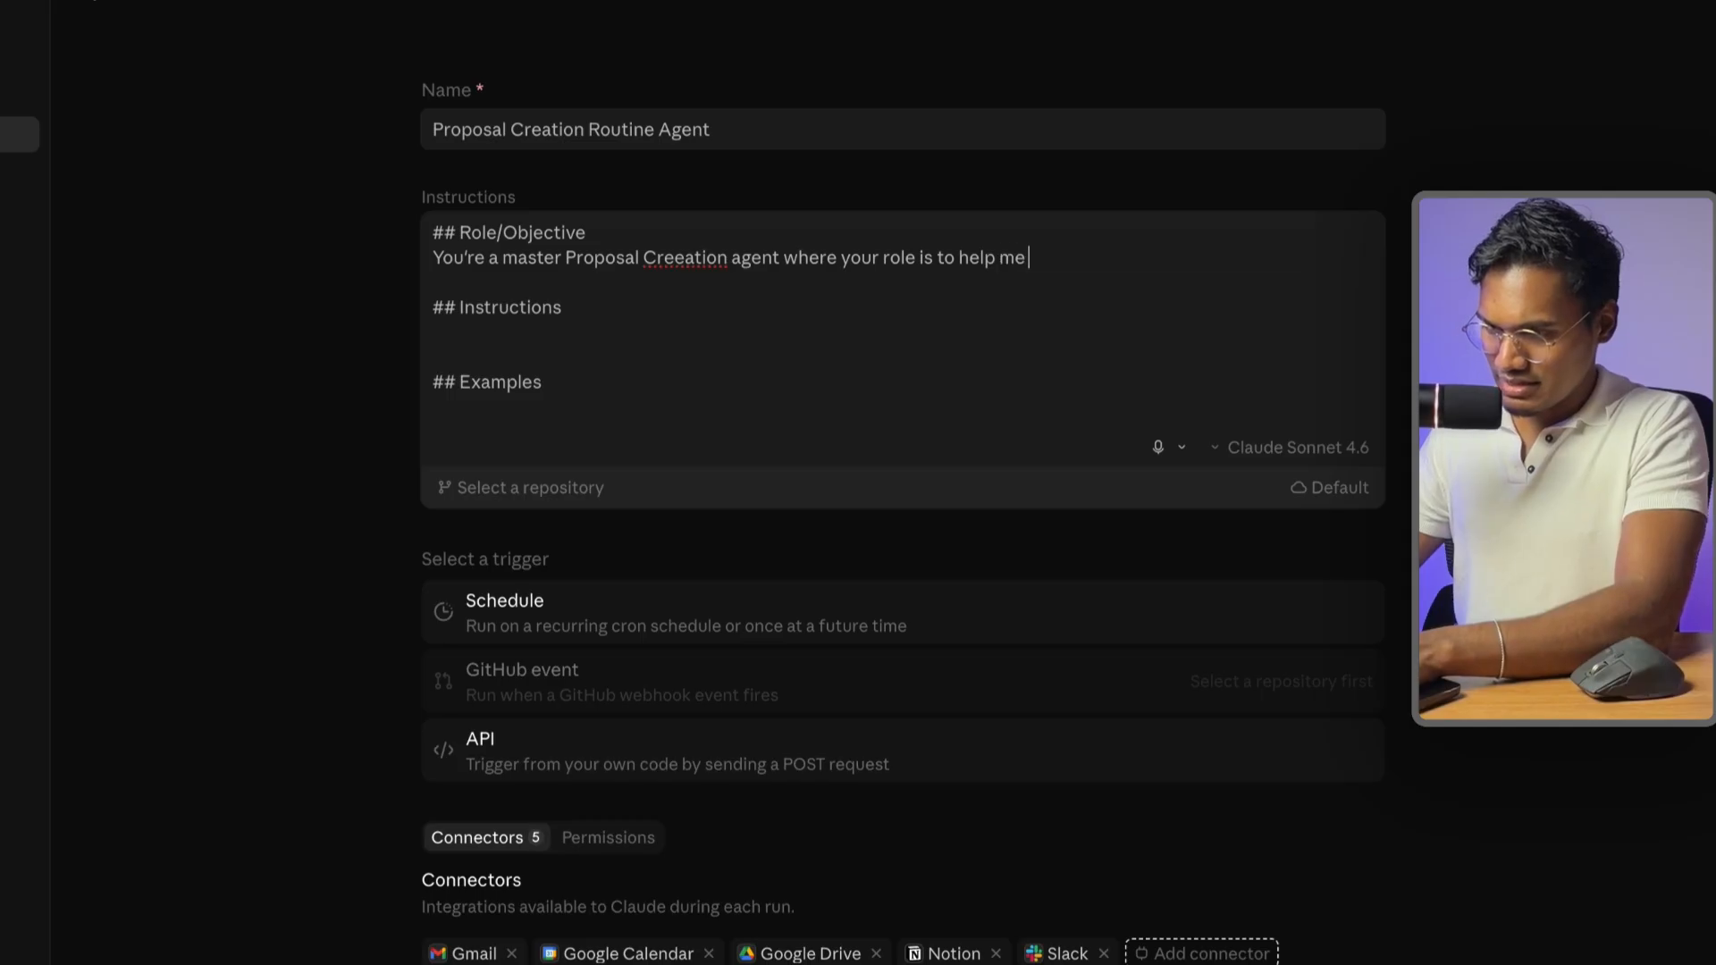
- Complete the role sentence with "create a very simple and non techniqal proposal for my cleints for my xyz service business where we do x, y and z."
{"action": "type", "text": "ate. a very "}
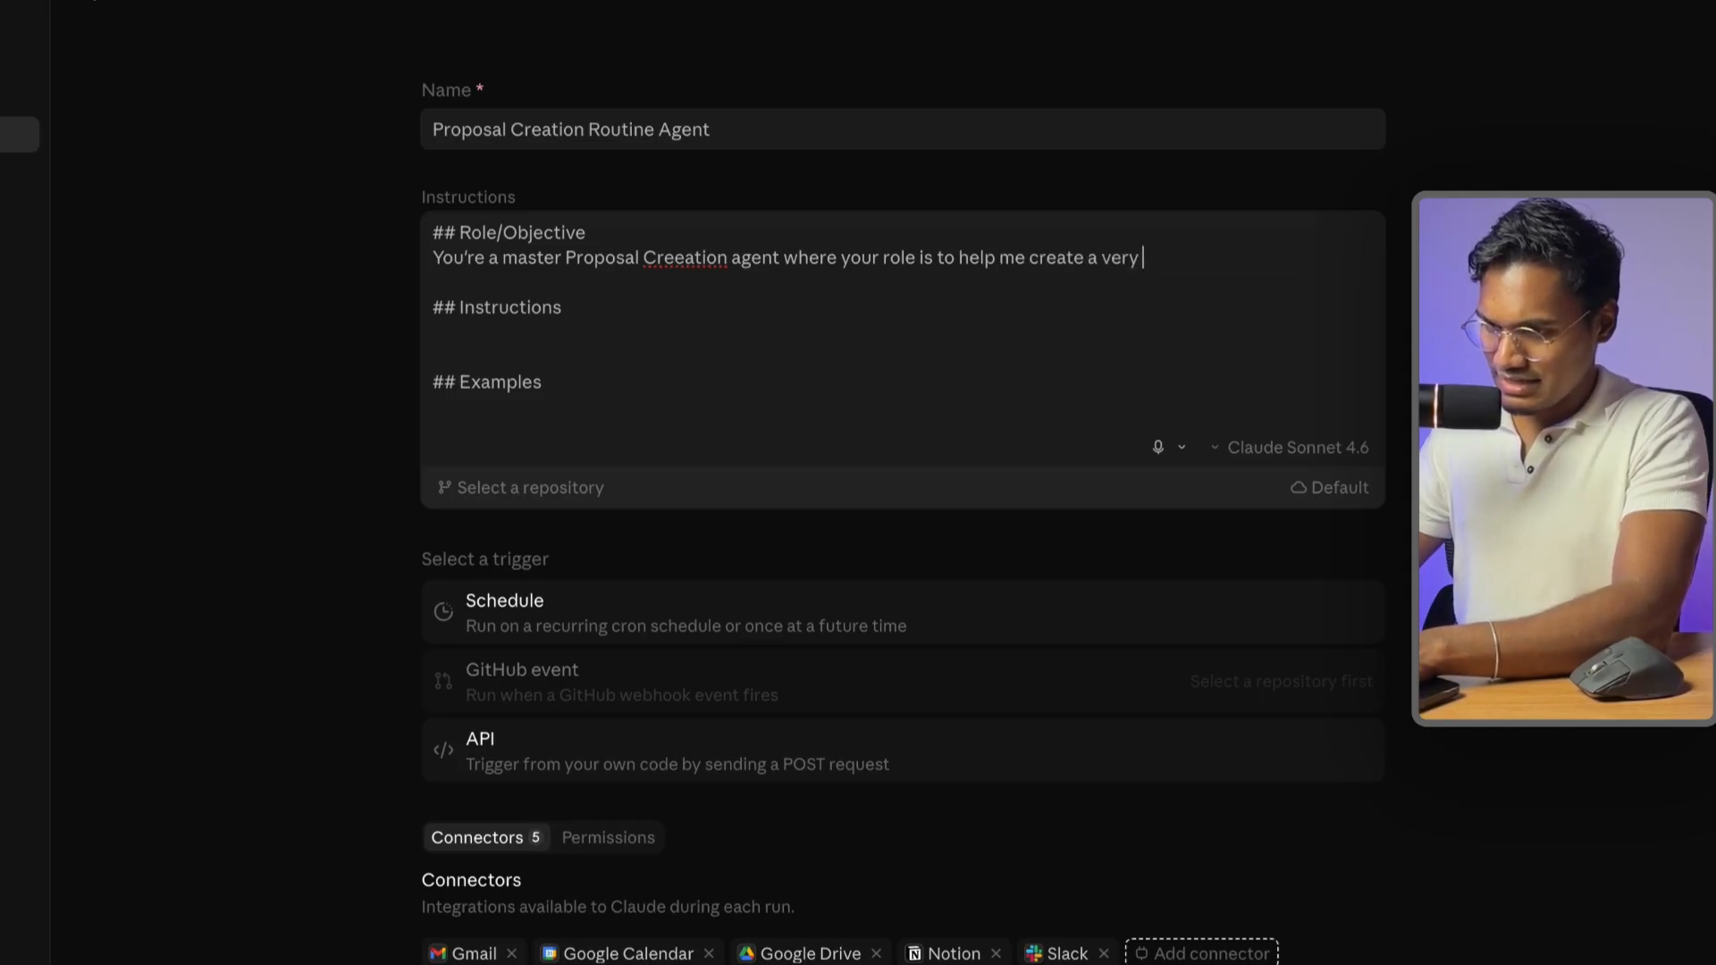
{"action": "type", "text": "simple and non te"}
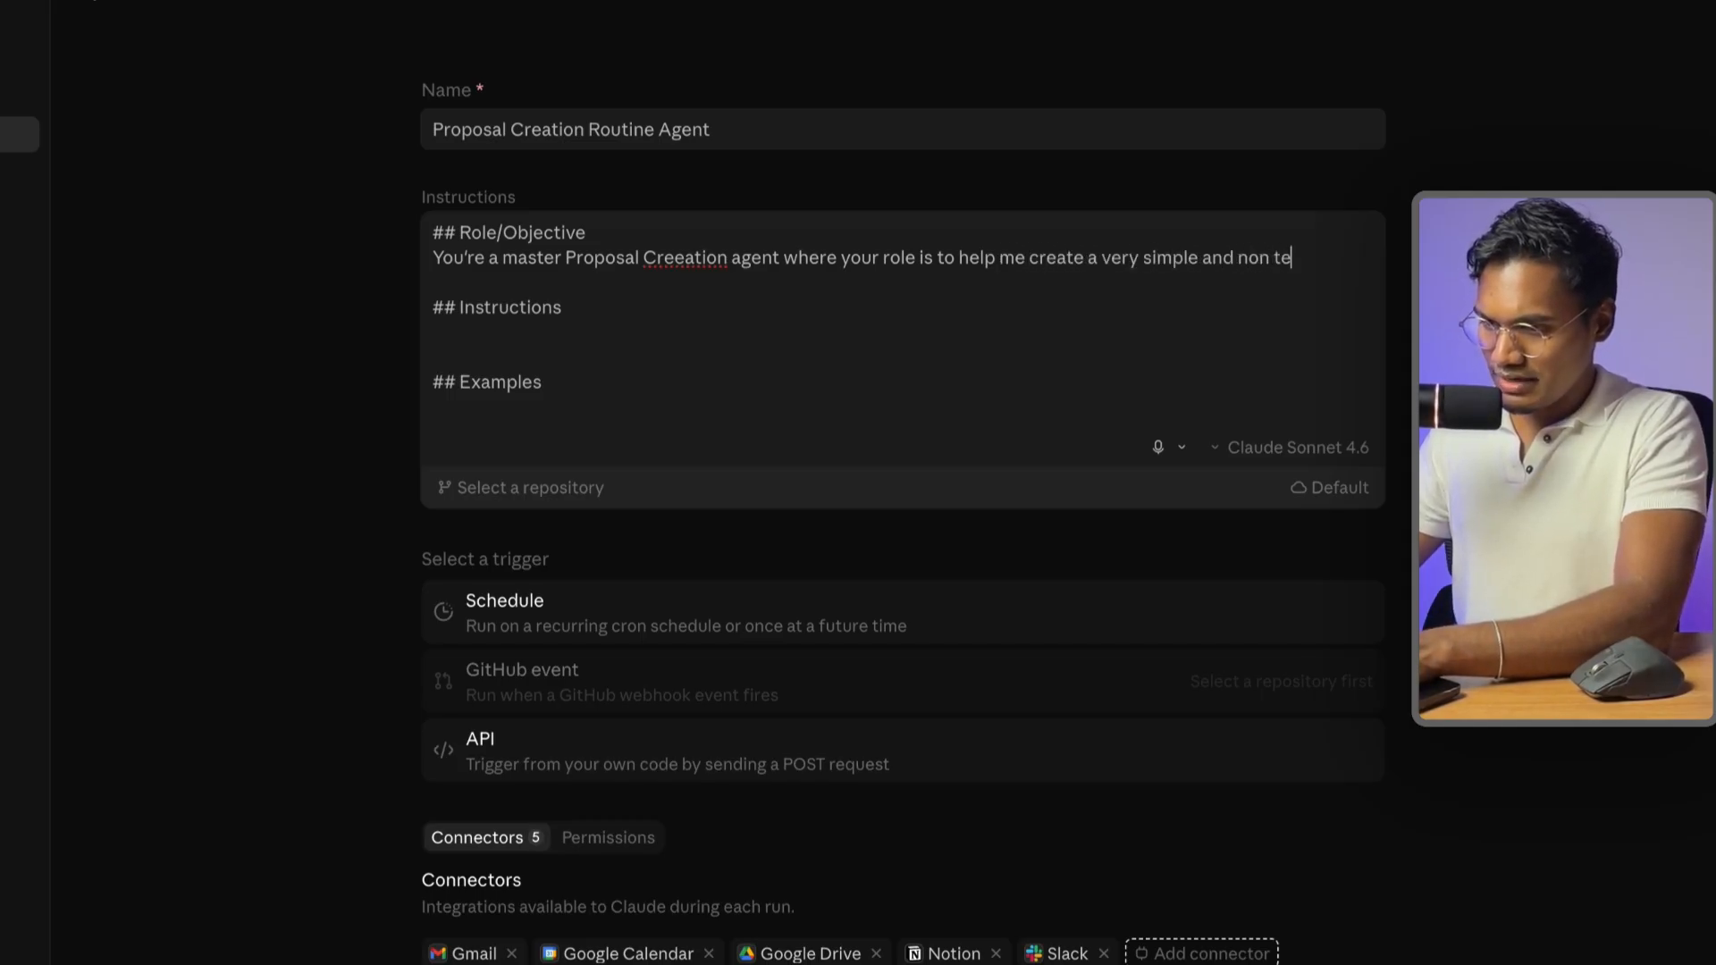
{"action": "type", "text": "chniqal proposal for my cl"}
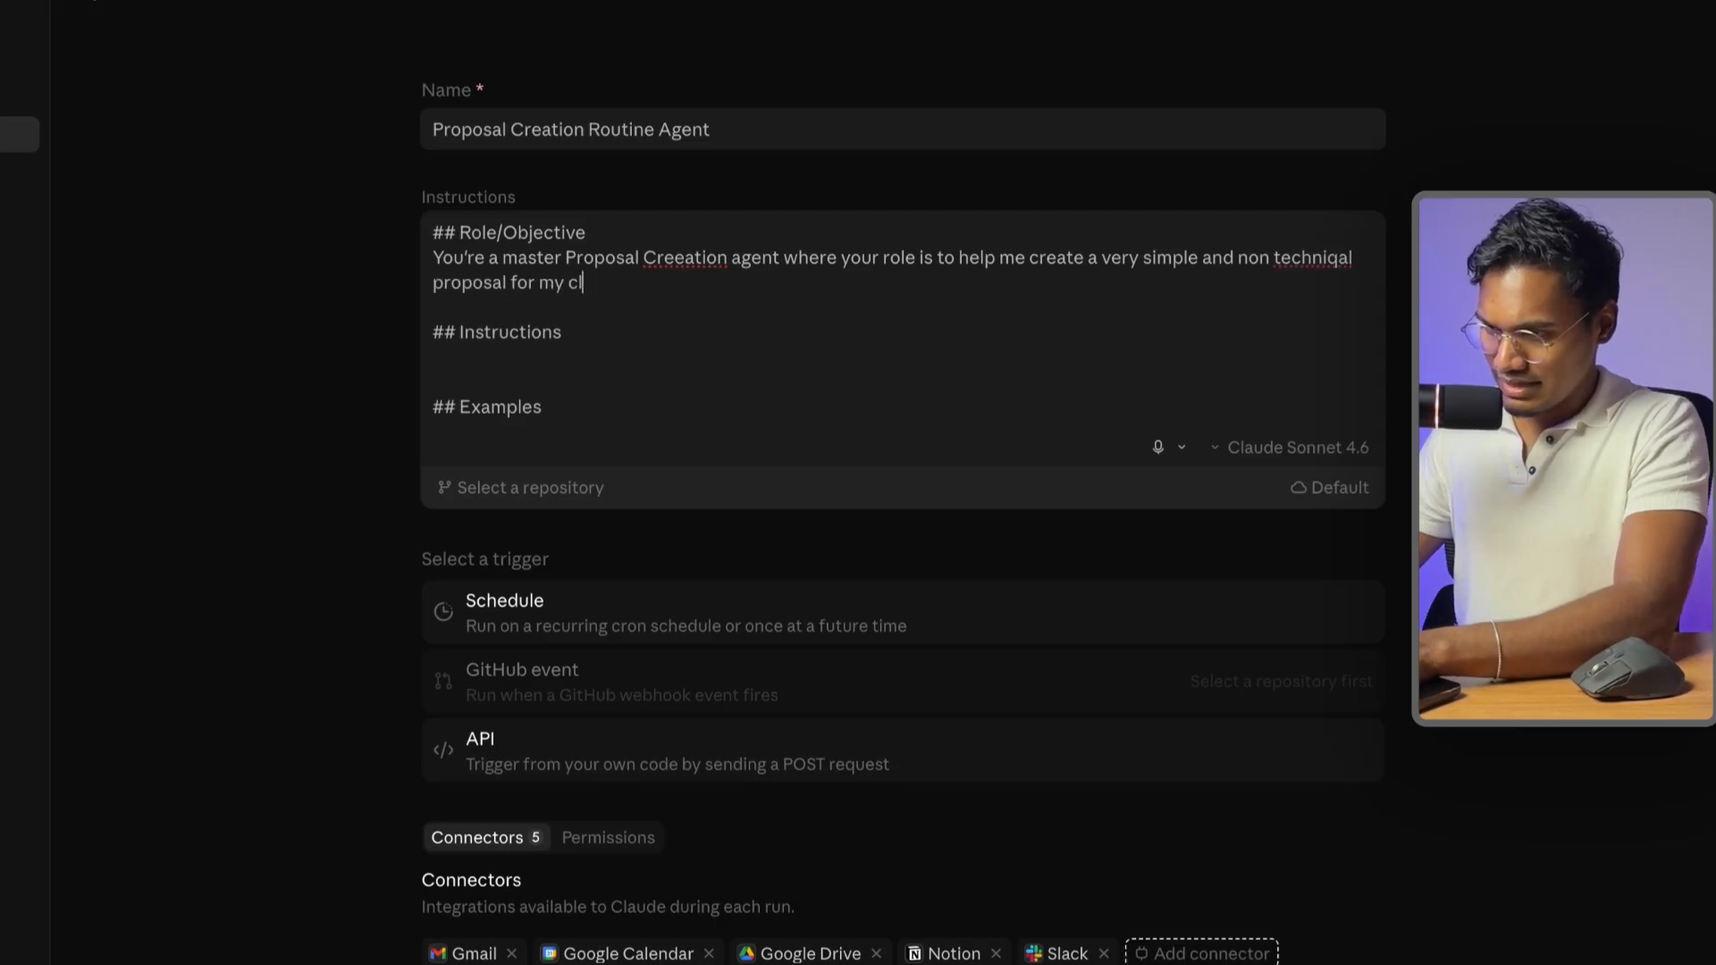
{"action": "type", "text": "eints for my xyz s"}
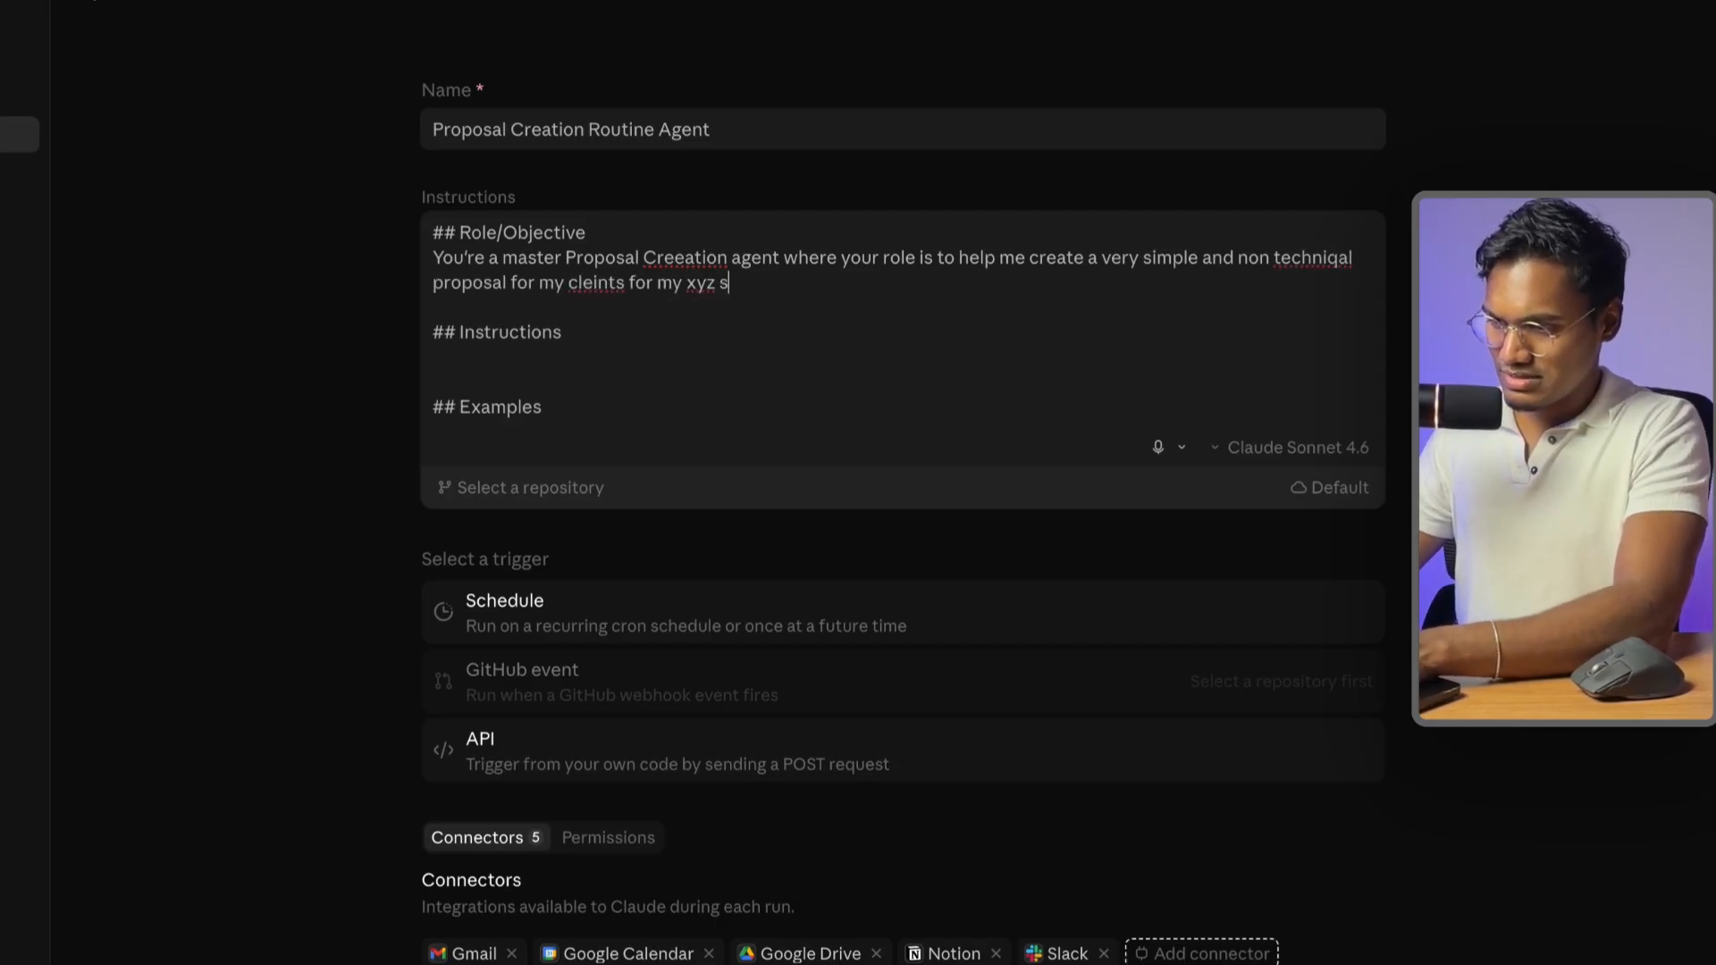
{"action": "type", "text": "ervice business where we do x, y an"}
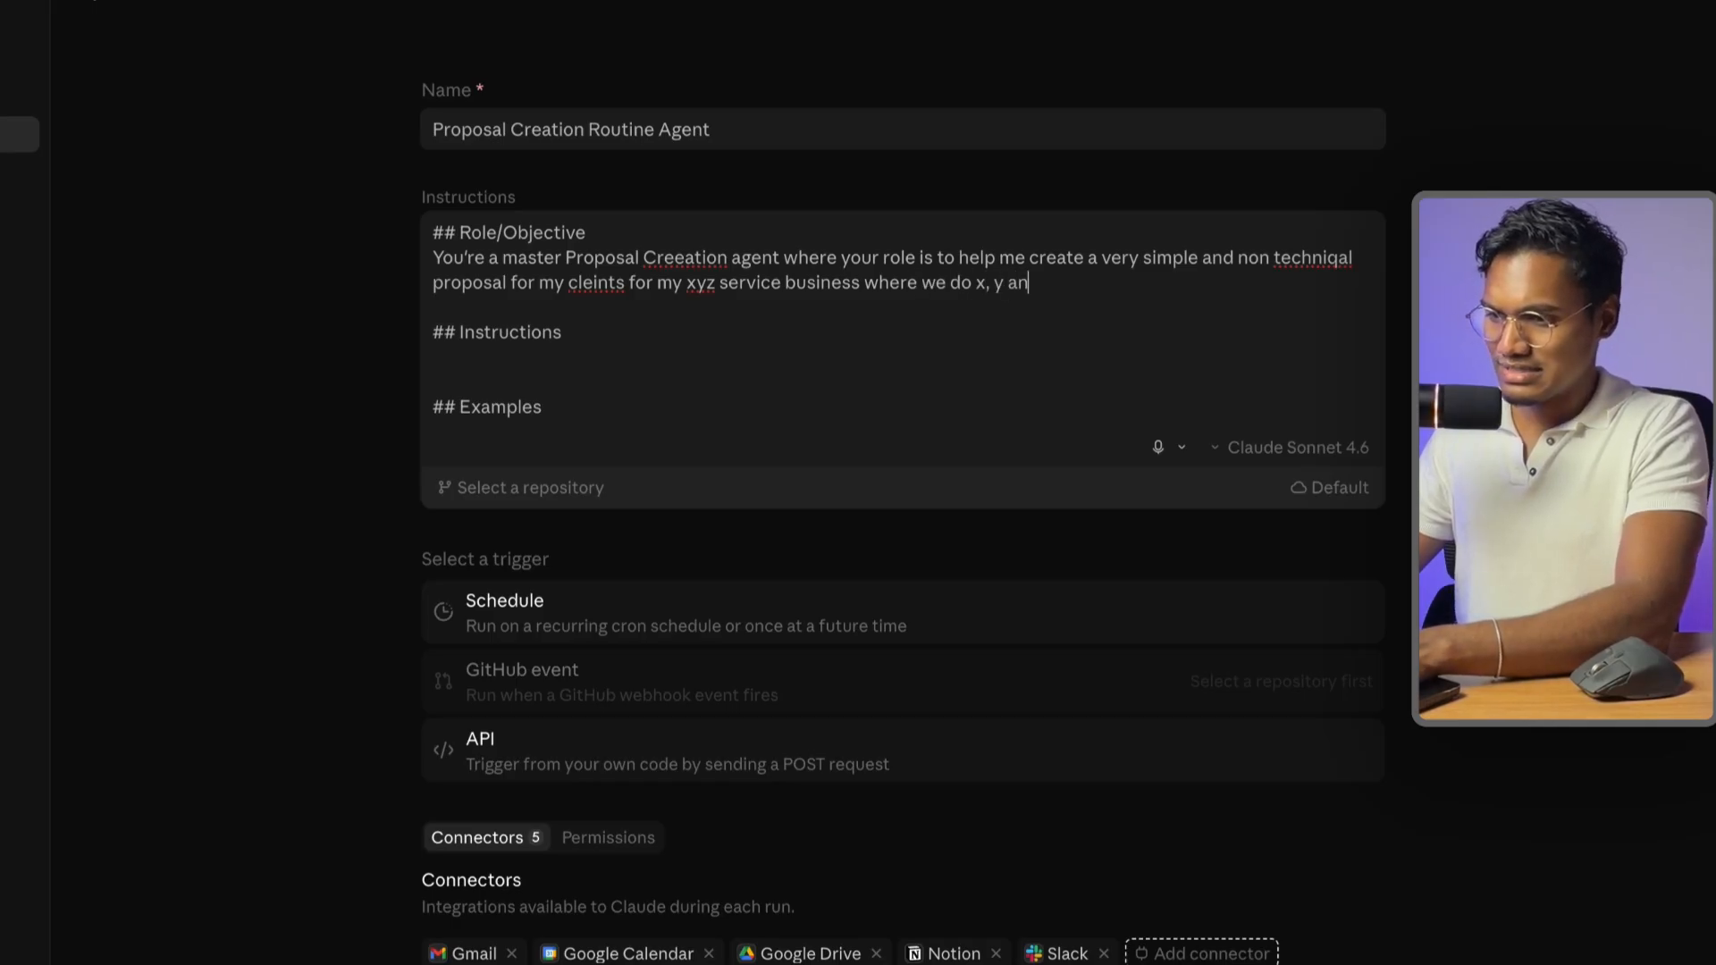
{"action": "type", "text": "."}
- Add a line below the role sentence reading "Objective would be to have something that they easilyt understand as to what w"
{"action": "key", "text": "Return"}
{"action": "key", "text": "Return"}
{"action": "type", "text": "Your"}
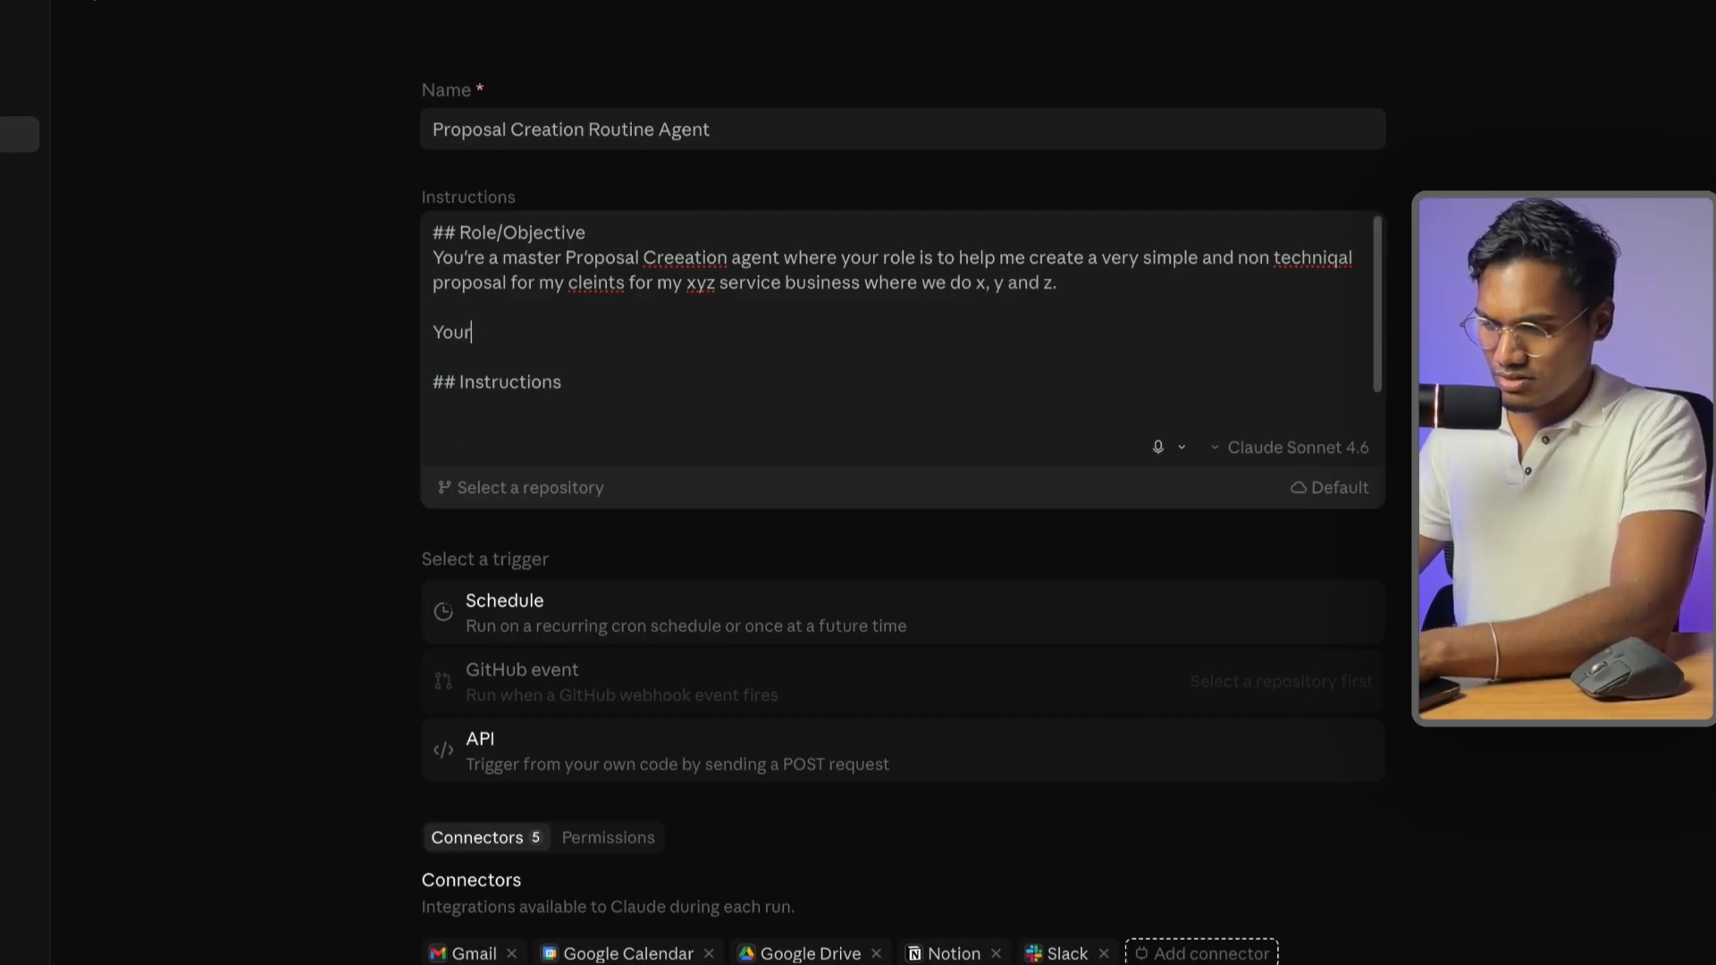
{"action": "key", "text": "BackSpace"}
{"action": "key", "text": "BackSpace"}
{"action": "key", "text": "BackSpace"}
{"action": "type", "text": "Ob"}
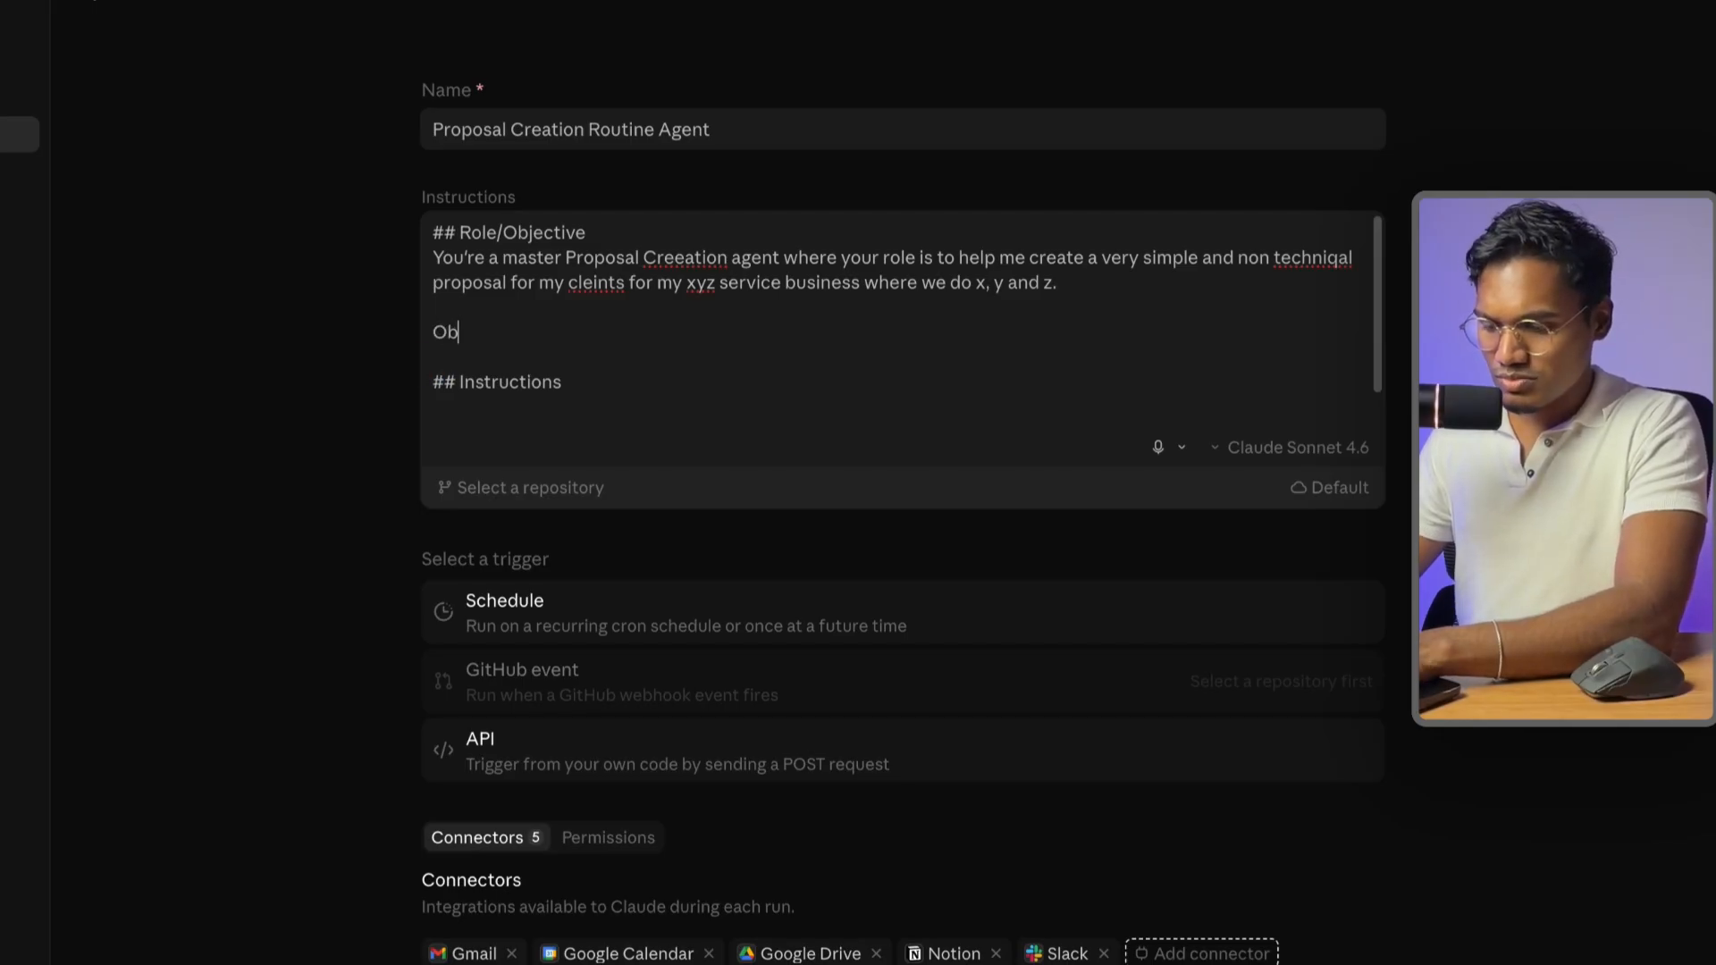
{"action": "type", "text": "jective would be to"}
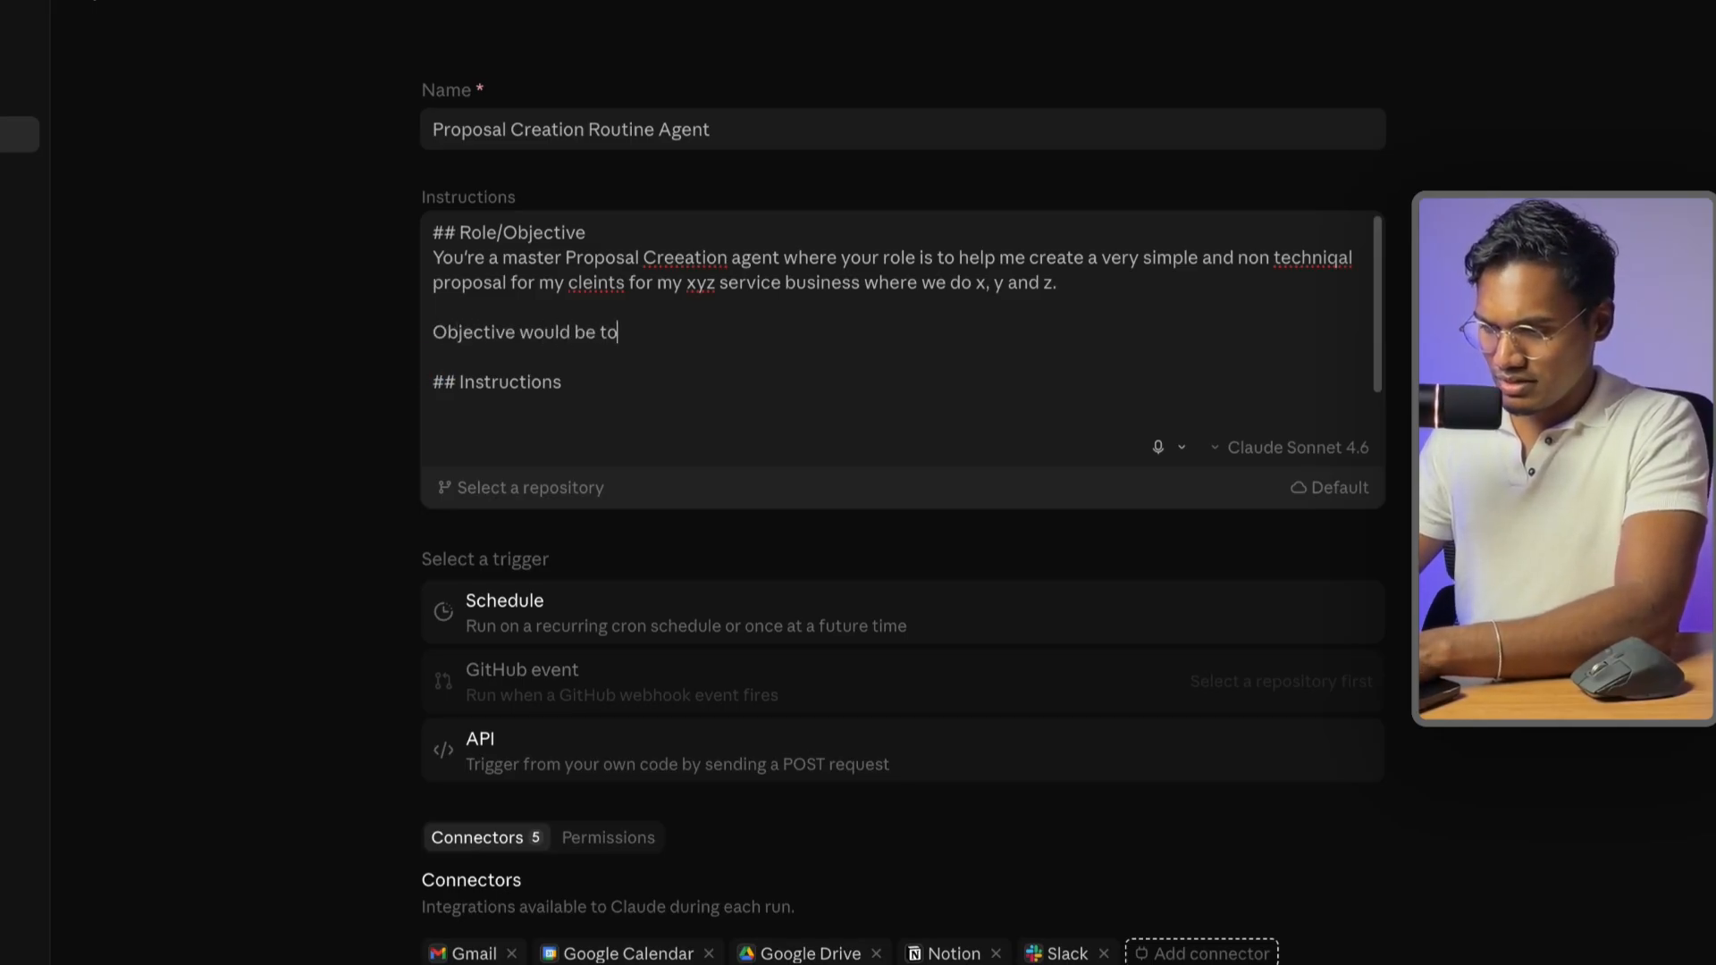
{"action": "type", "text": " have something that they "}
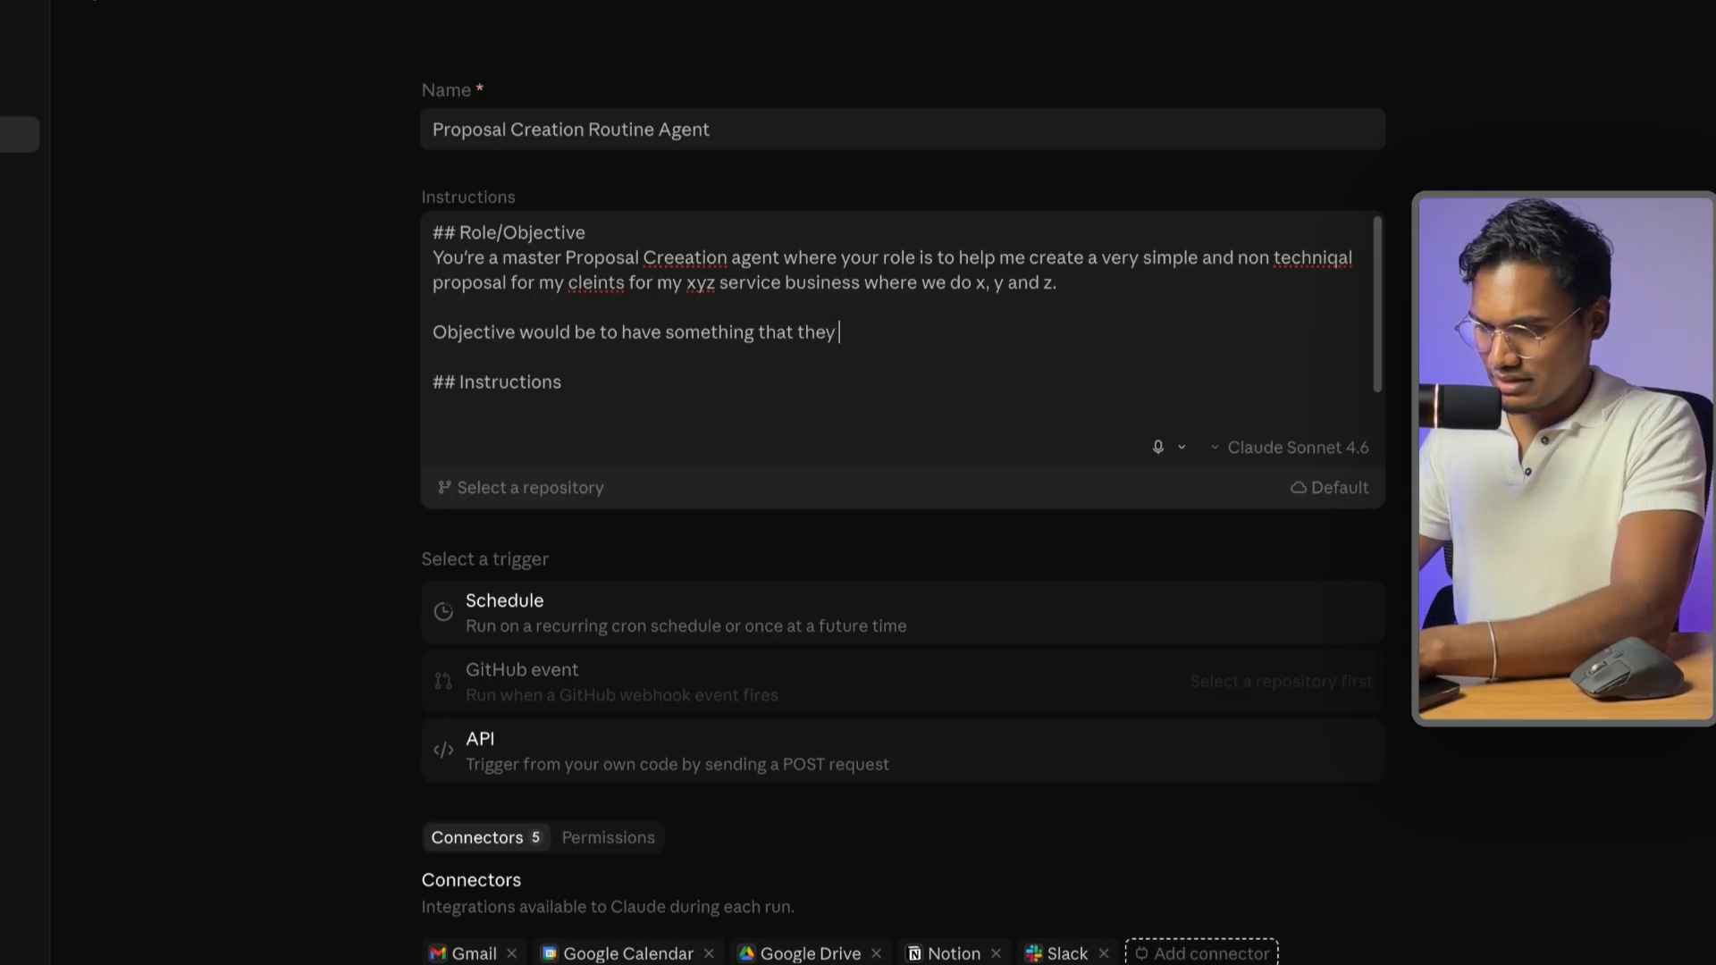
{"action": "type", "text": "easilyt w understand as to what w"}
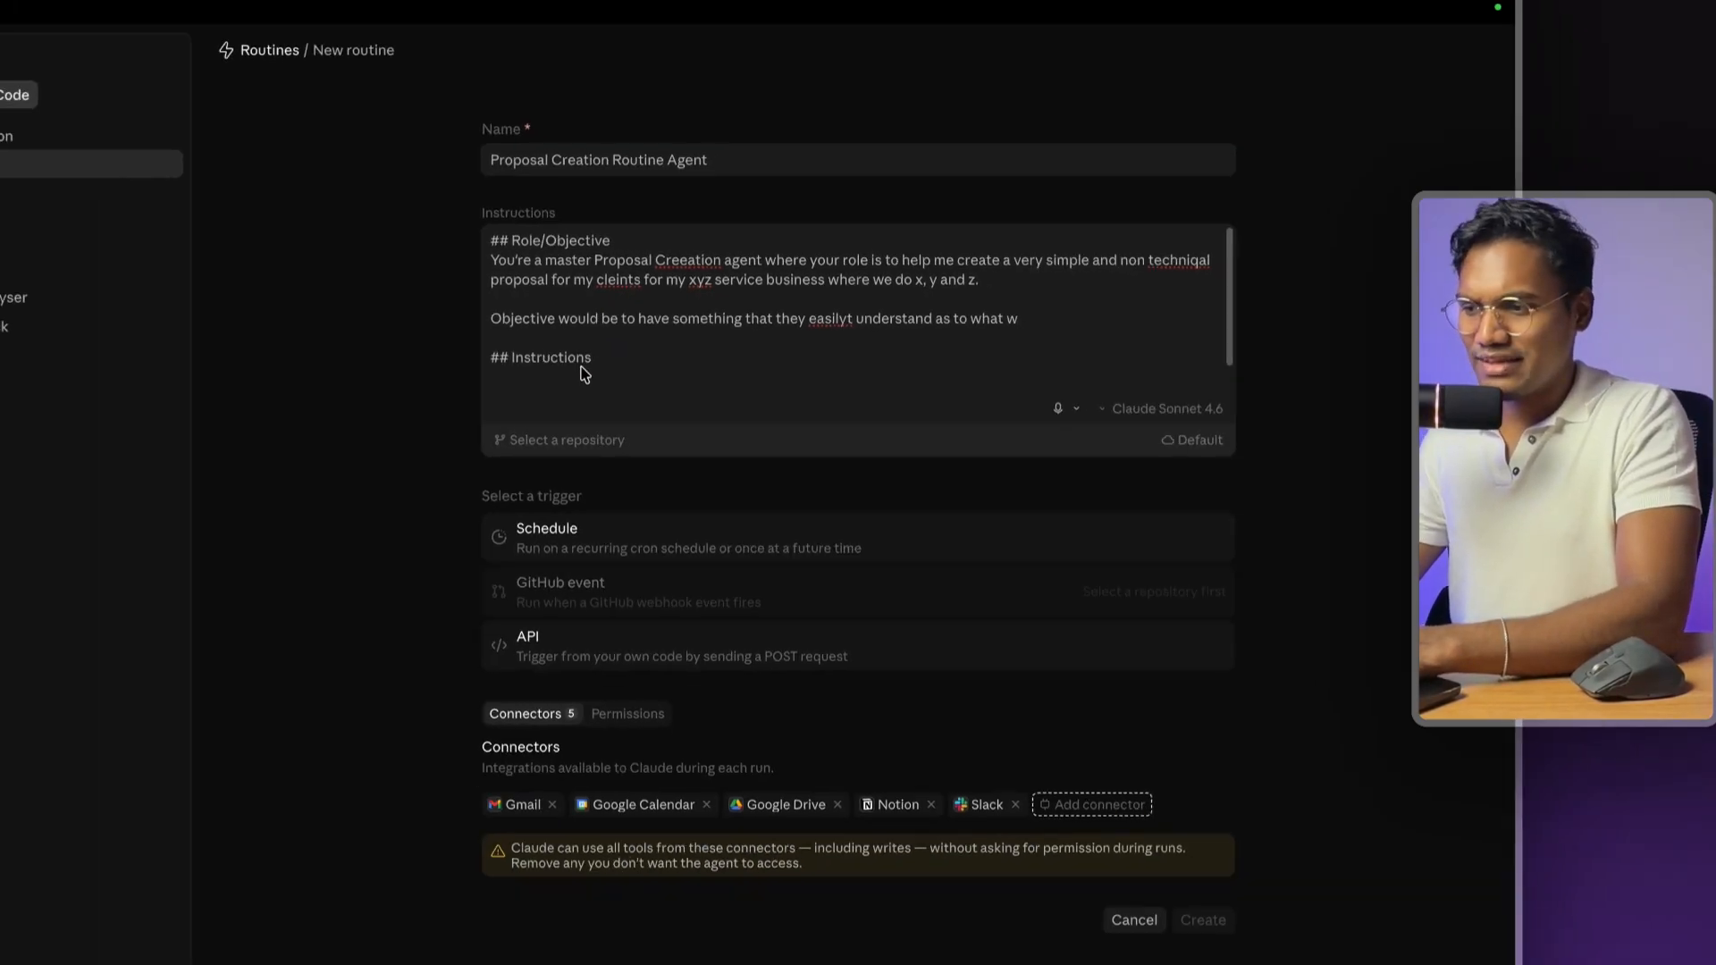
- Under the Instructions heading, write "- Create a google docs link that is well formated in a way that google docs accept and"
{"action": "left_click", "coordinate": [547, 407]}
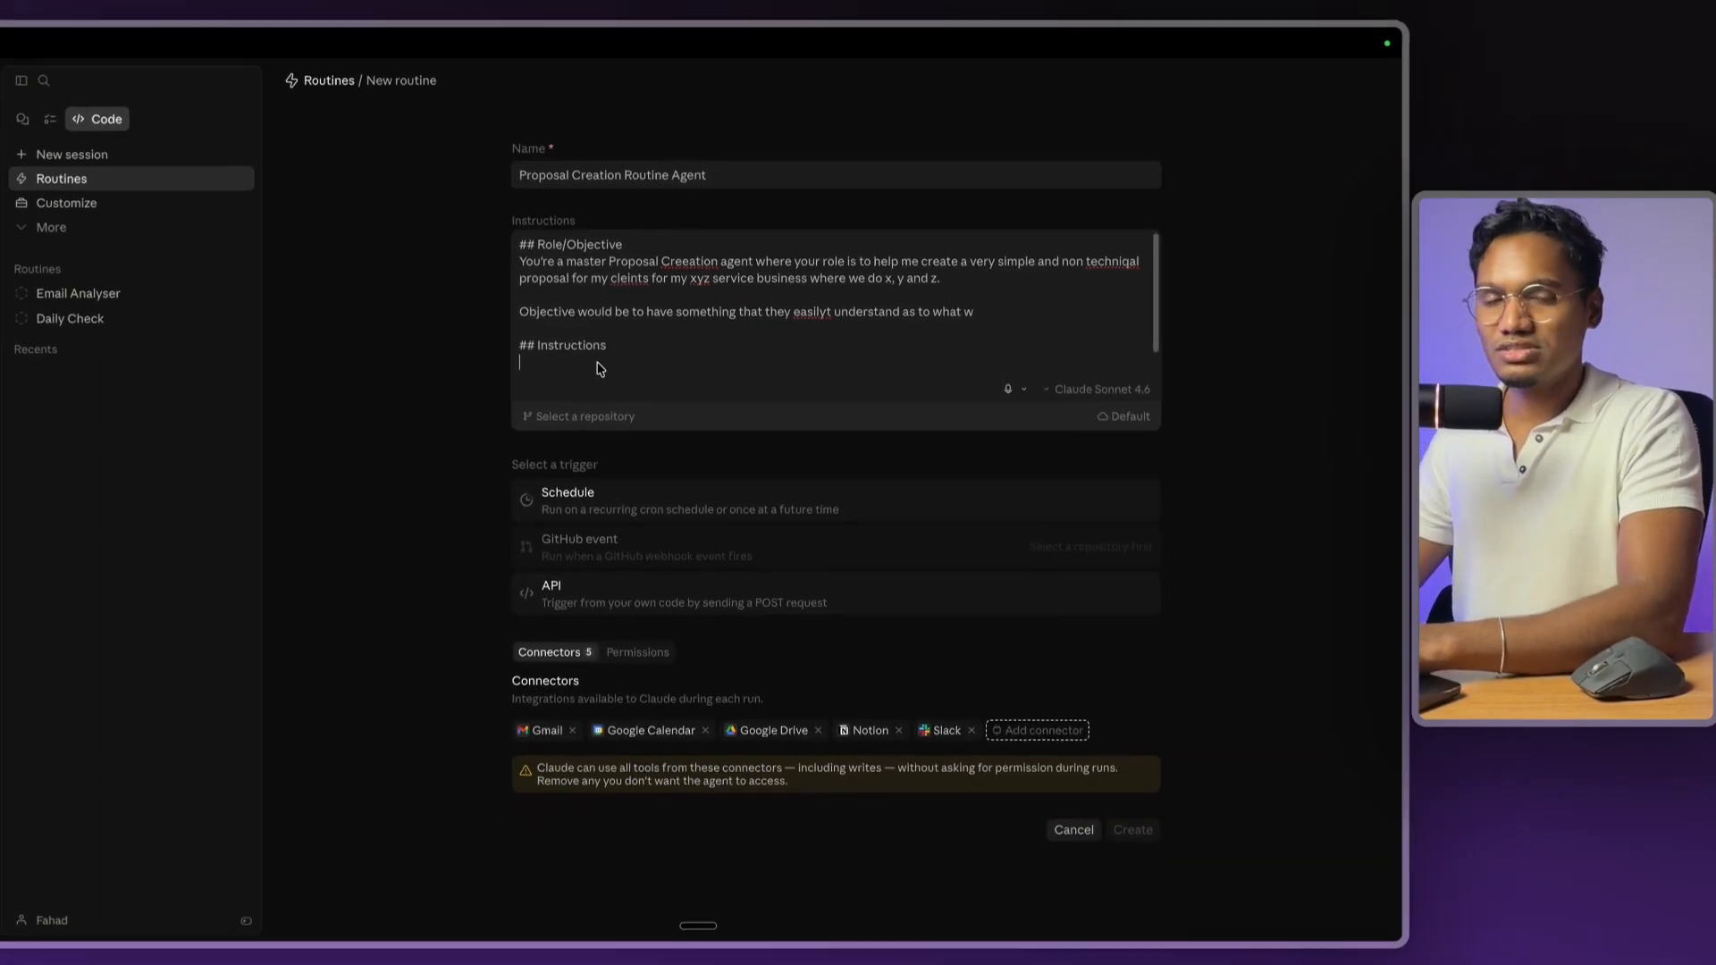
{"action": "scroll", "coordinate": [547, 409], "scroll_direction": "down", "scroll_amount": 2}
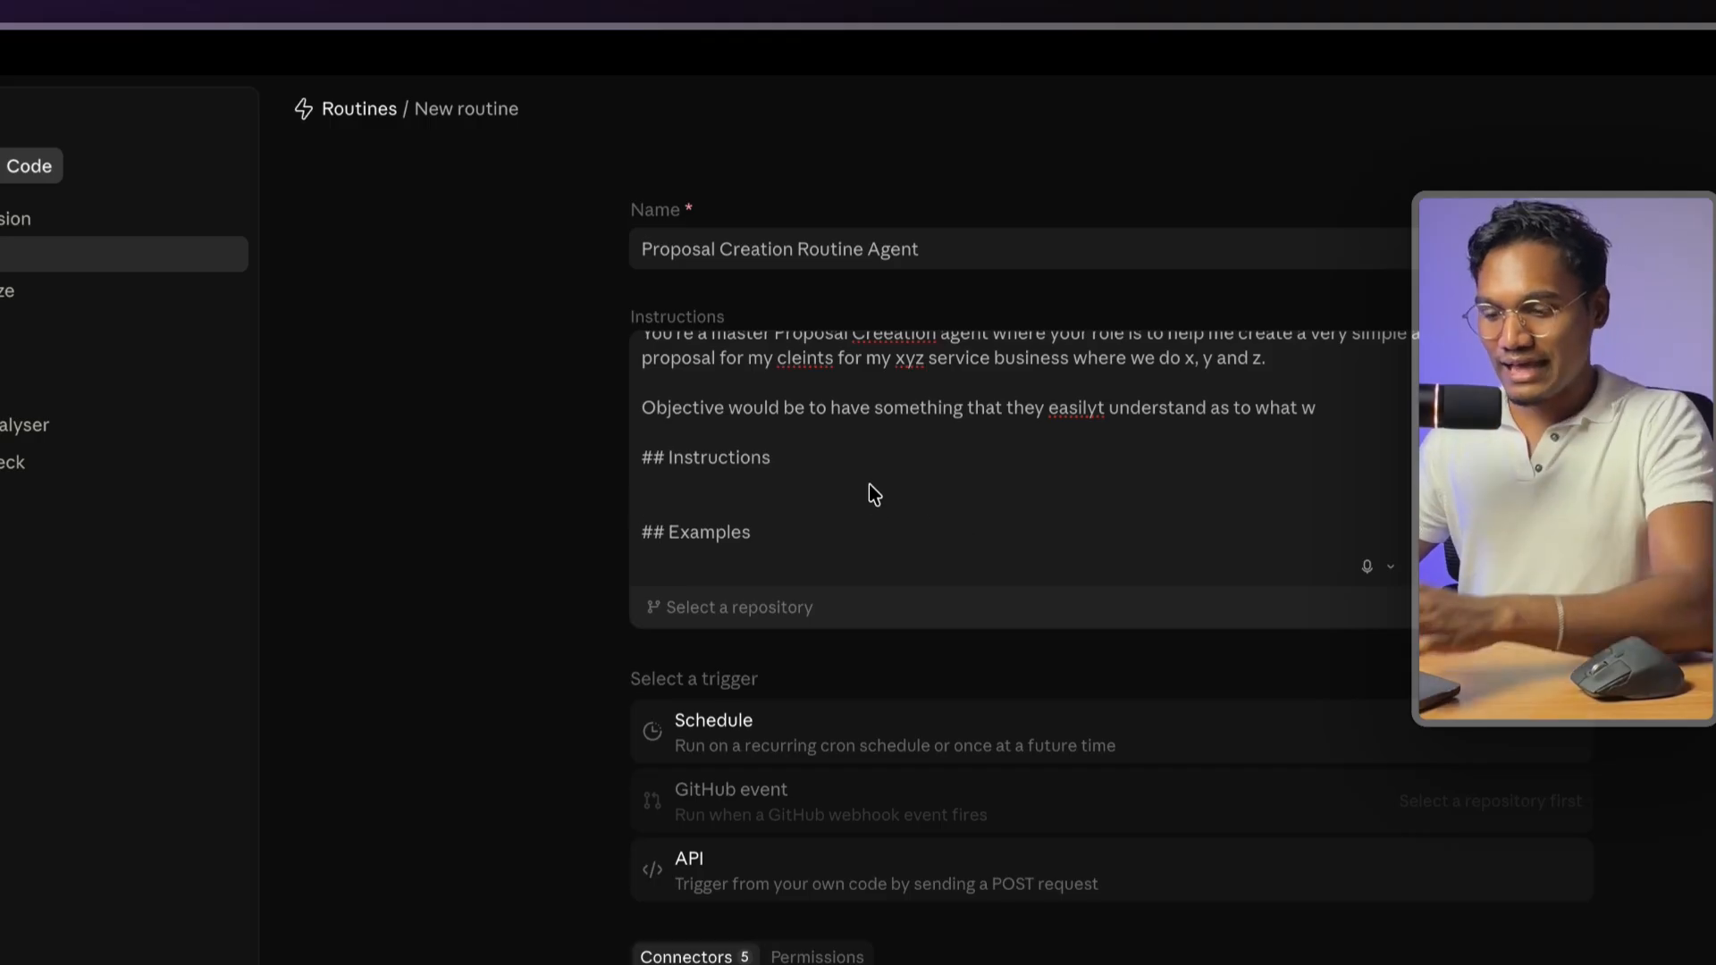
{"action": "type", "text": "- H"}
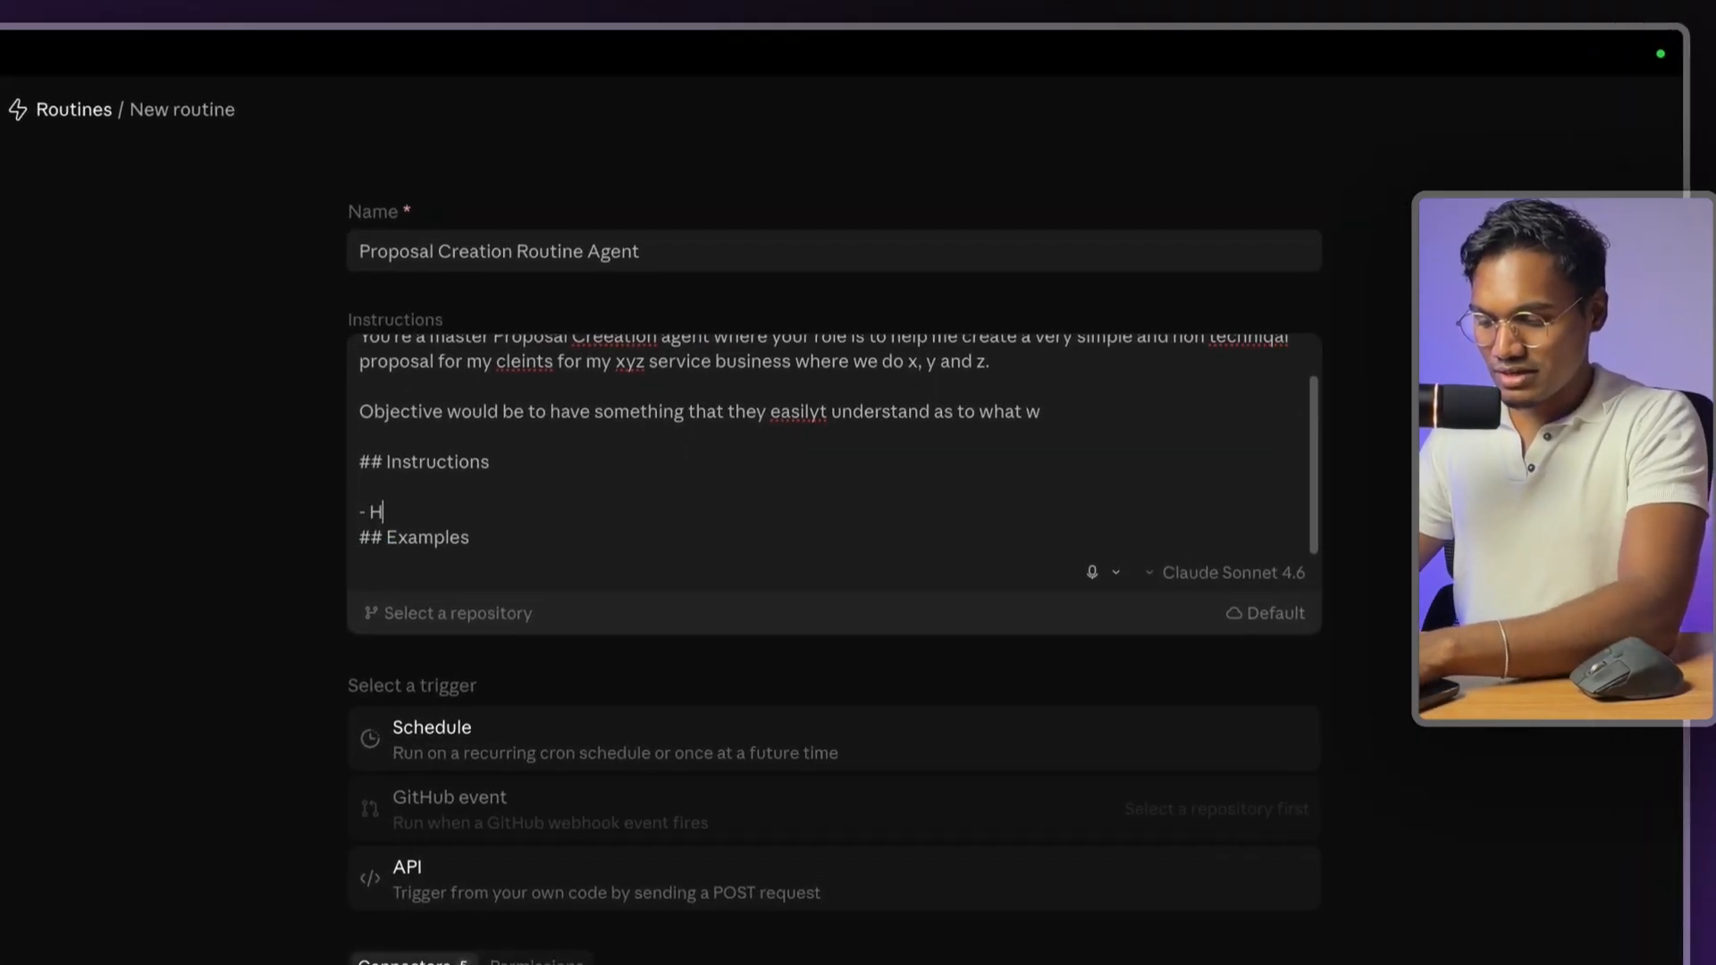
{"action": "key", "text": "BackSpace"}
{"action": "type", "text": "C"}
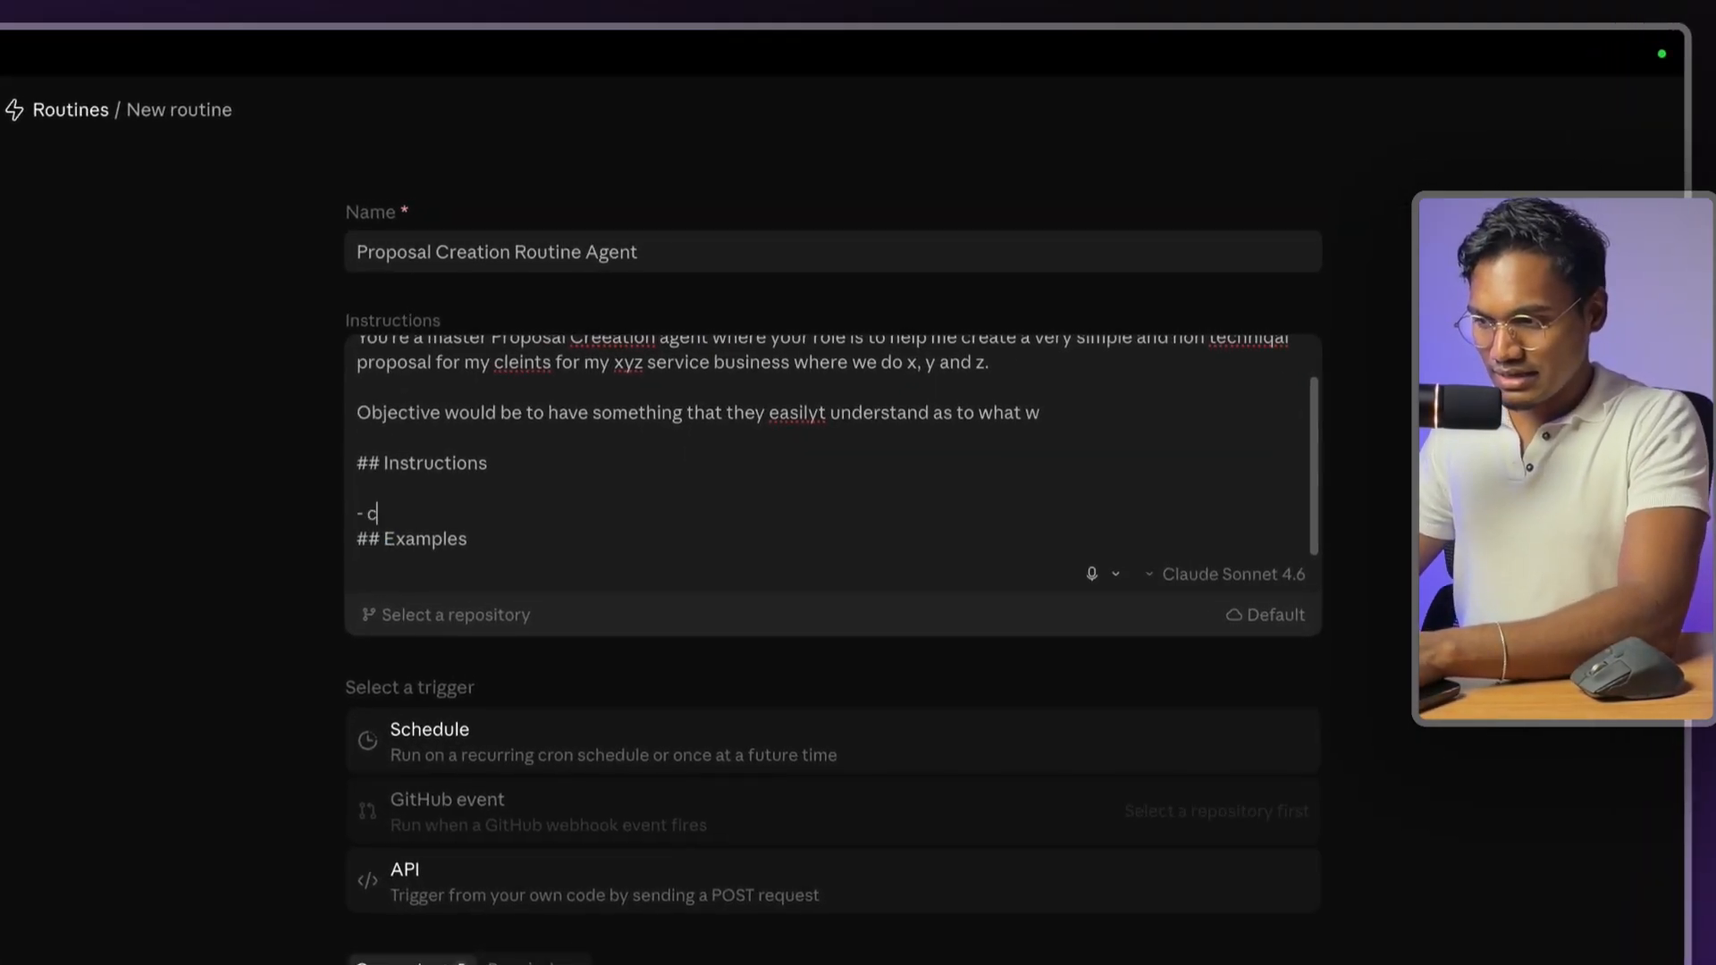
{"action": "type", "text": "reate a google dov"}
{"action": "type", "text": "s link that "}
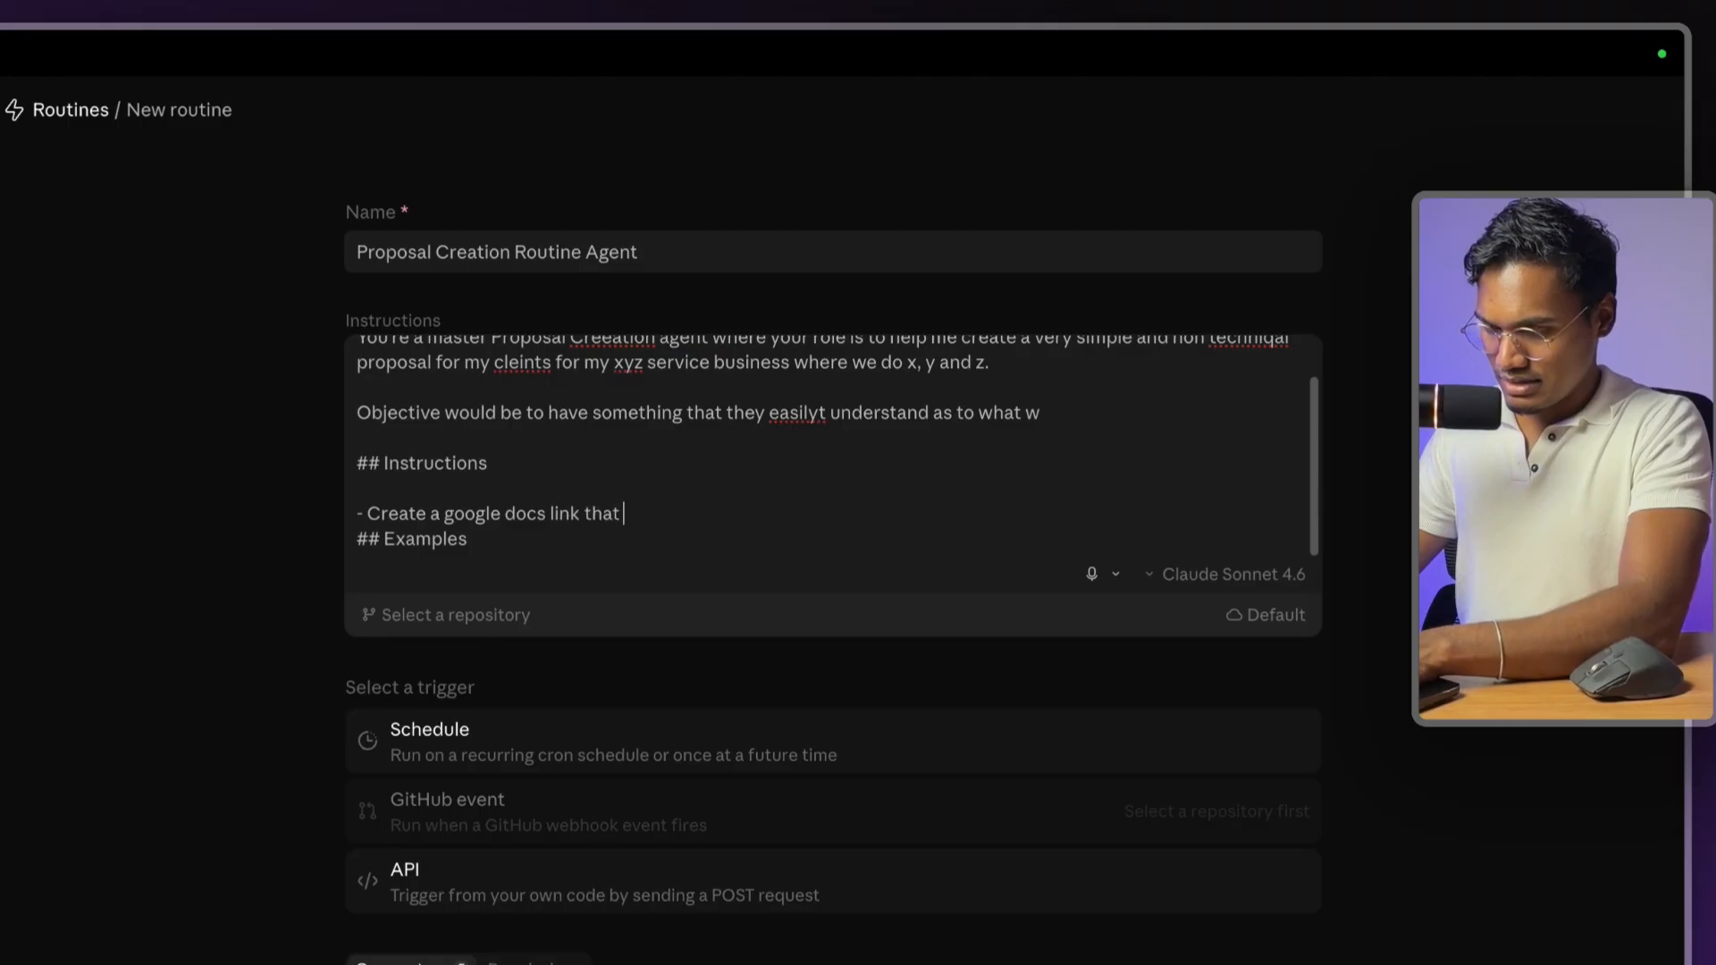
{"action": "type", "text": "is well formated "}
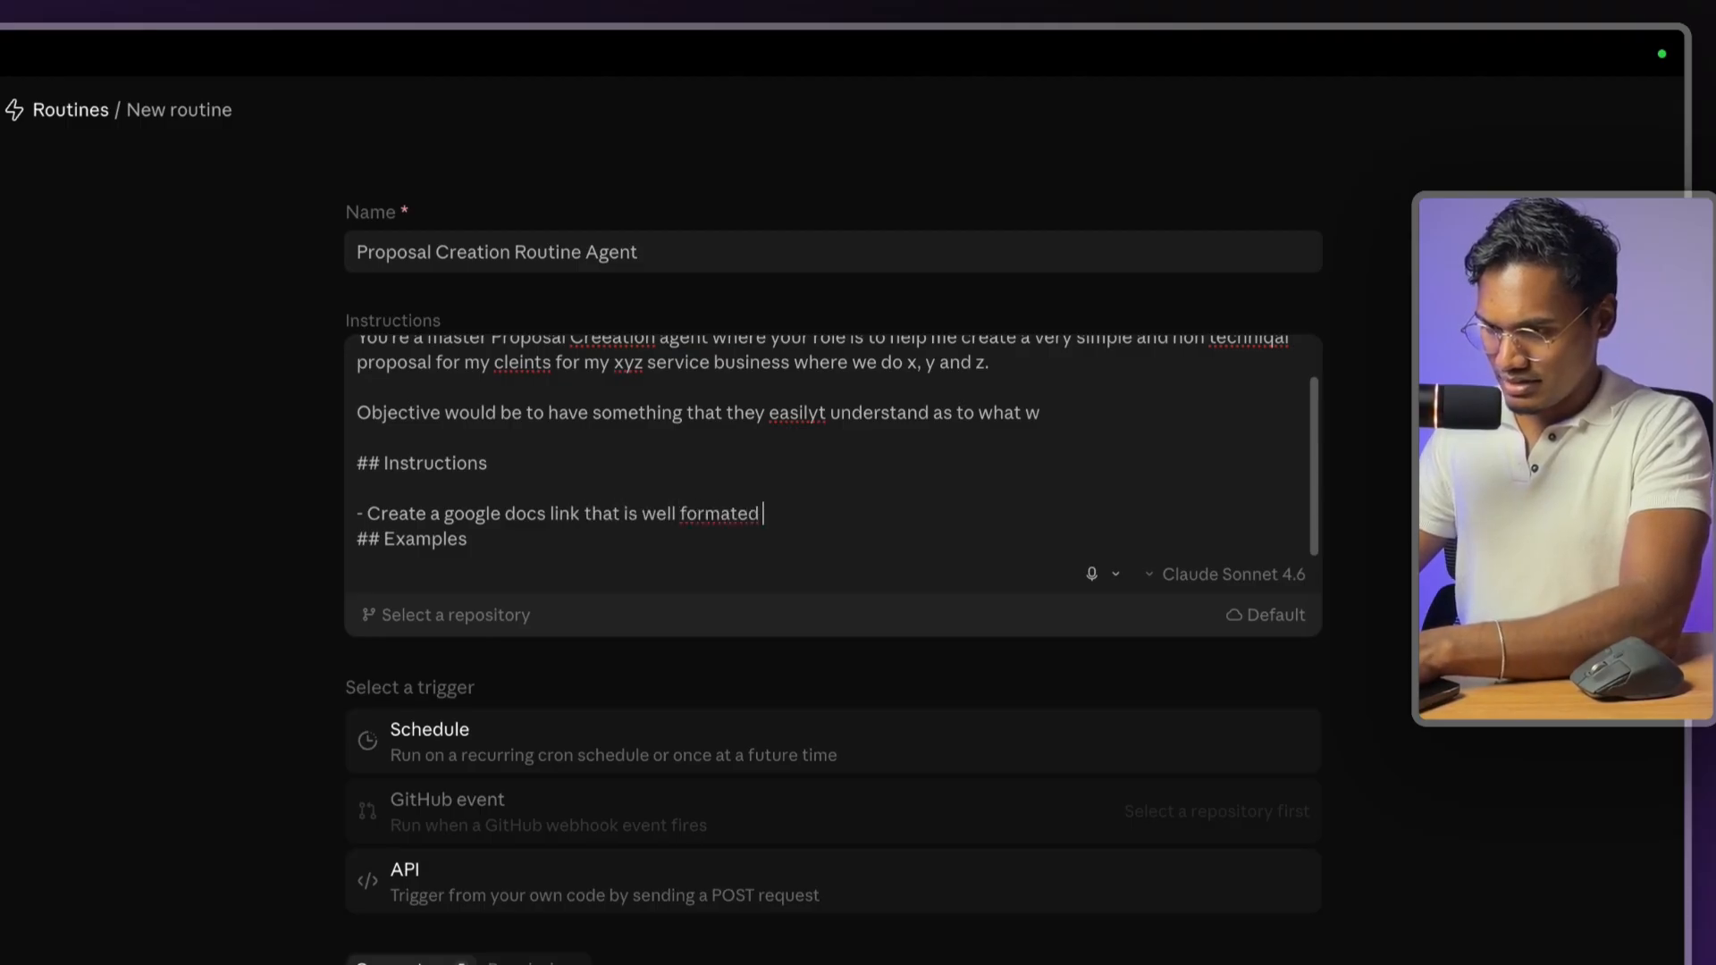
{"action": "type", "text": "in a way that "}
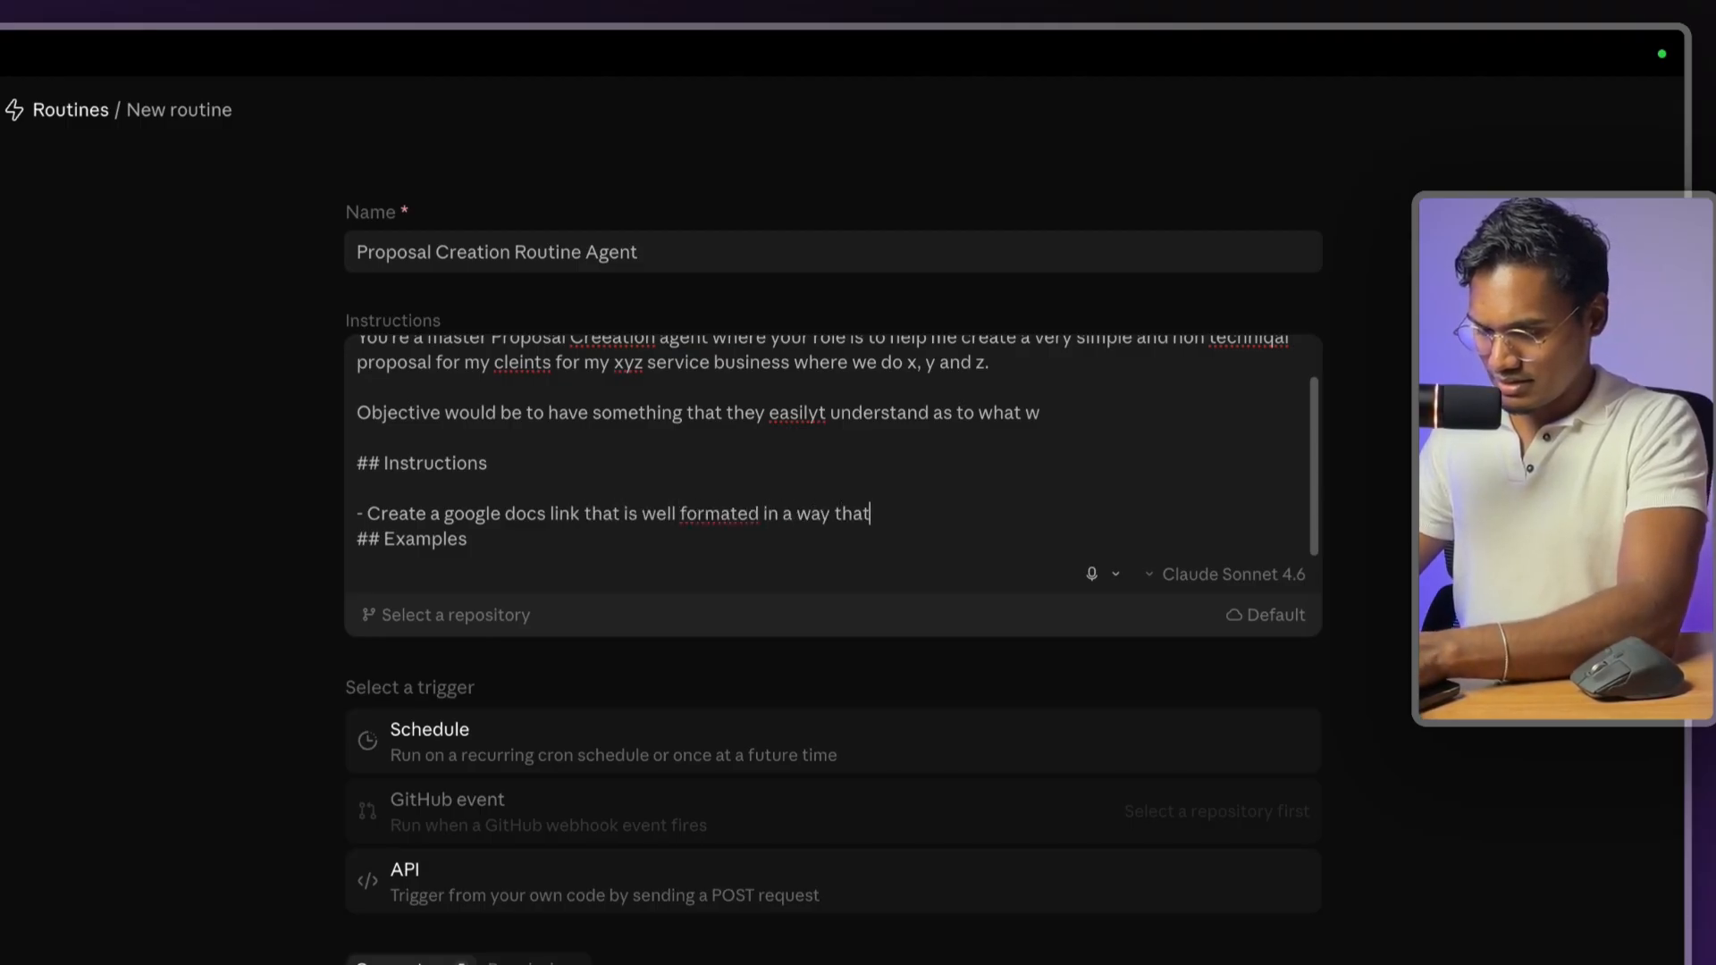
{"action": "type", "text": "google docs ac"}
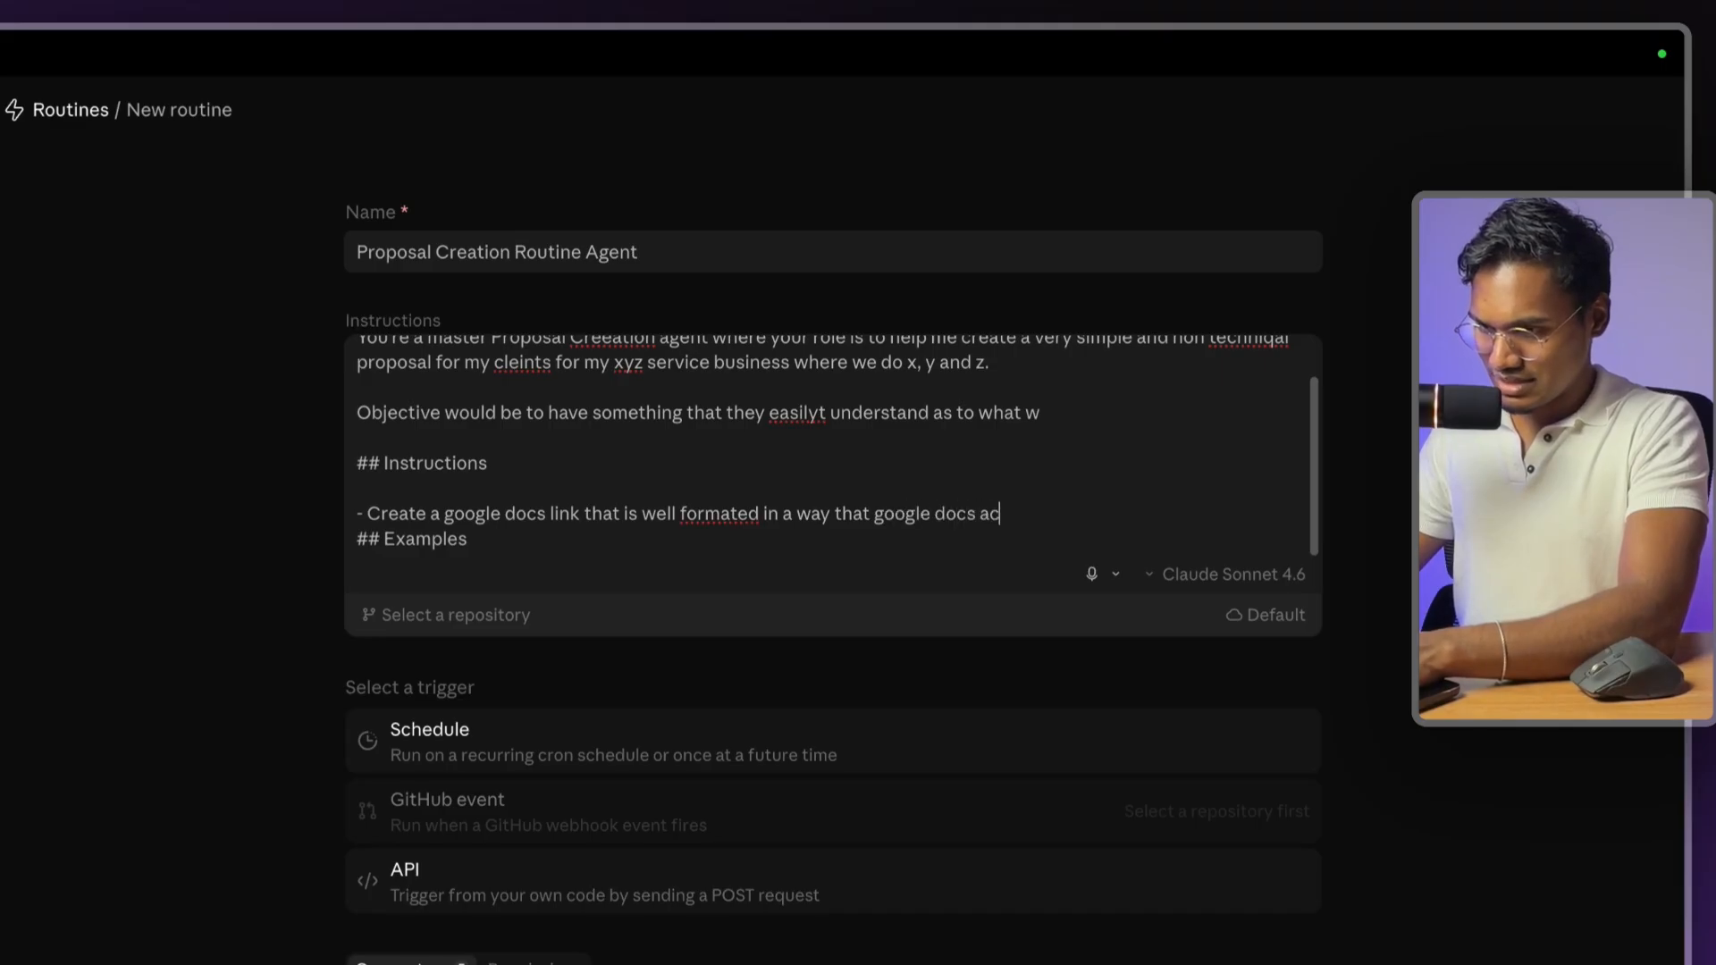
{"action": "type", "text": "cept and "}
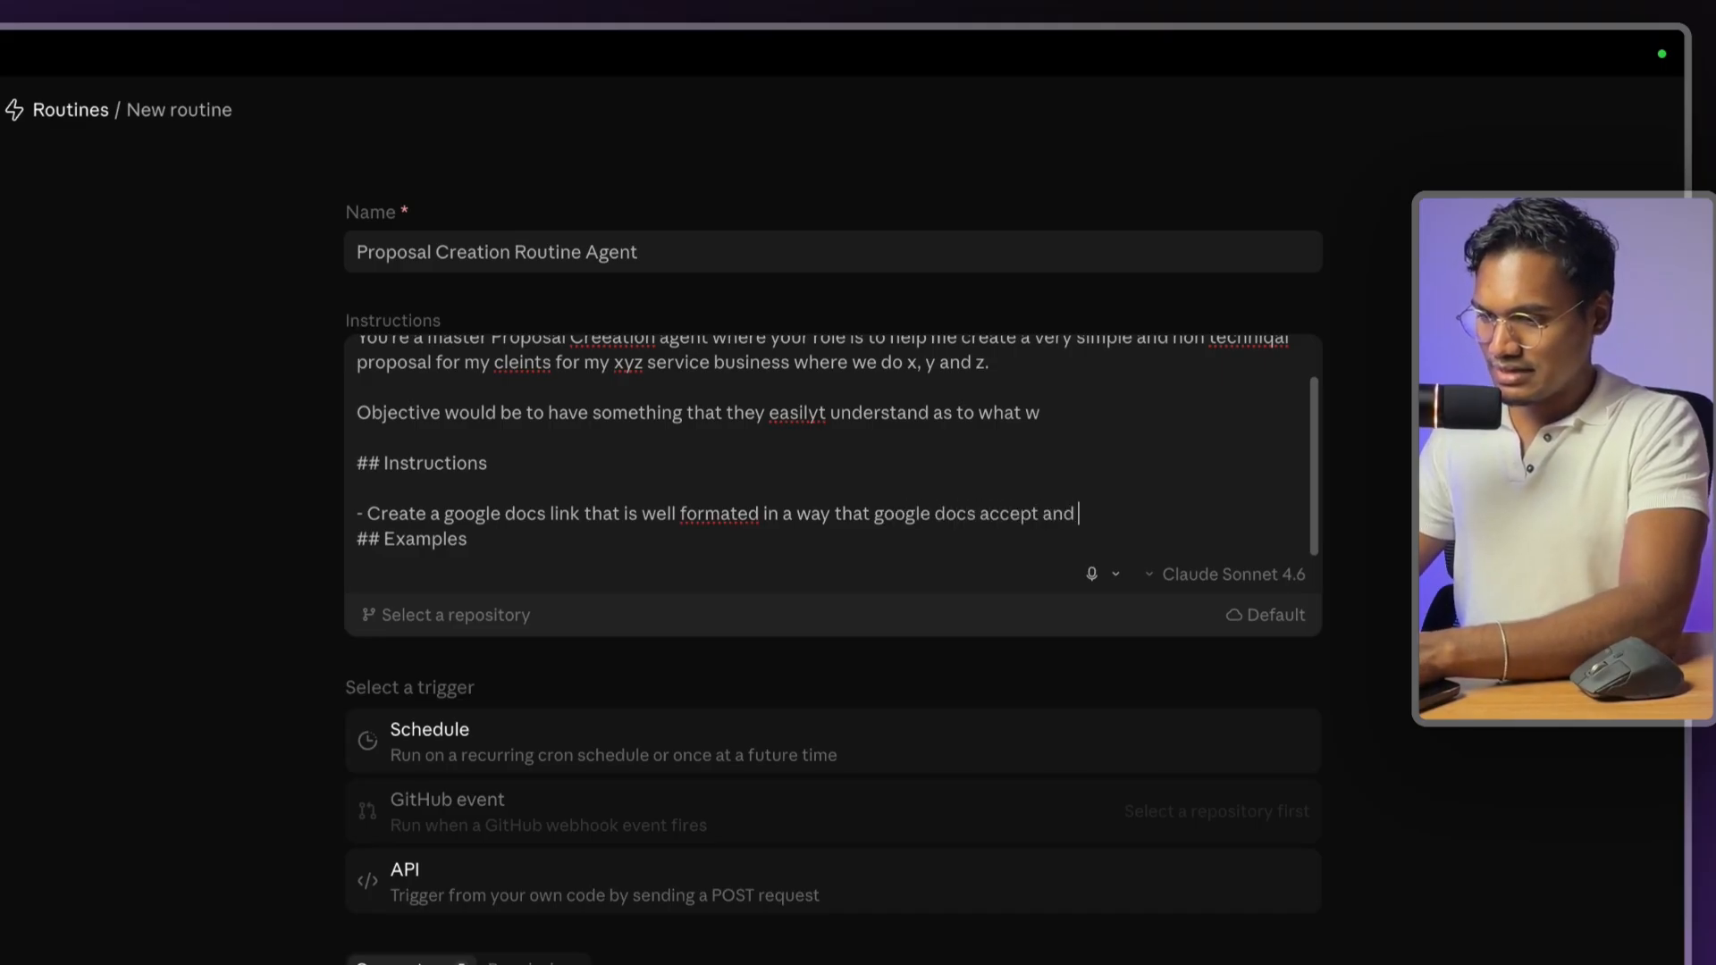
- Finish the bullet with "send them to Slack to the channel #test" and separate it from the Examples heading with a blank line
{"action": "type", "text": "send them to Slack"}
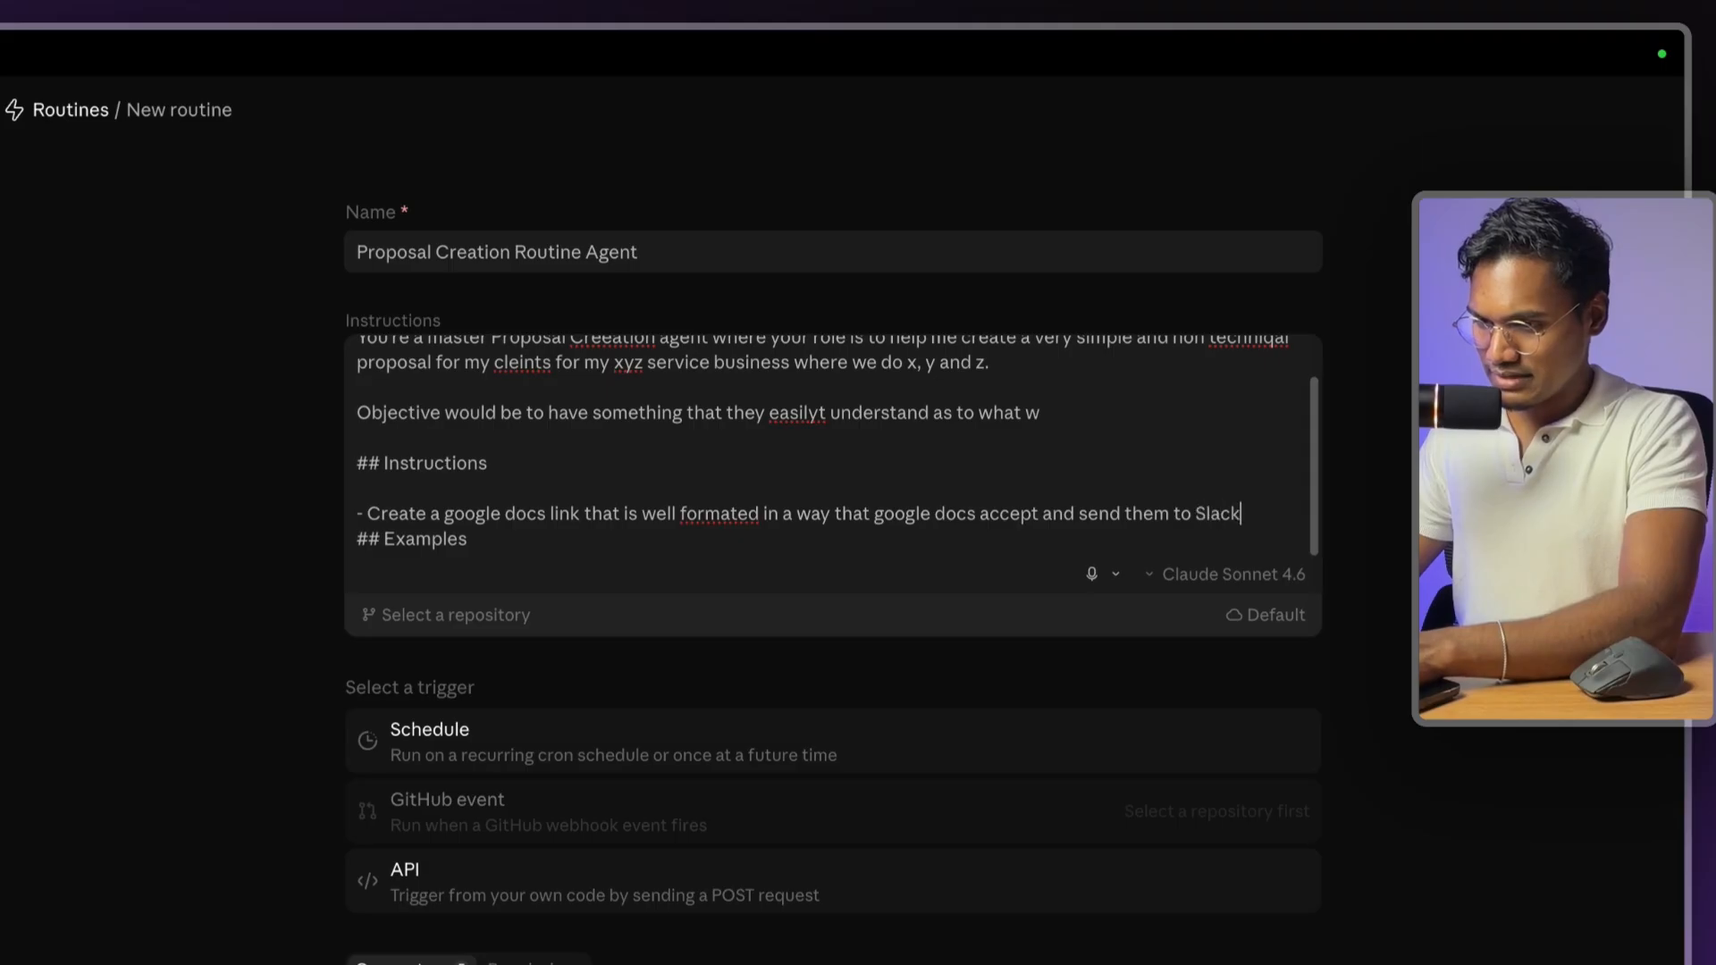
{"action": "type", "text": " to the channel #te"}
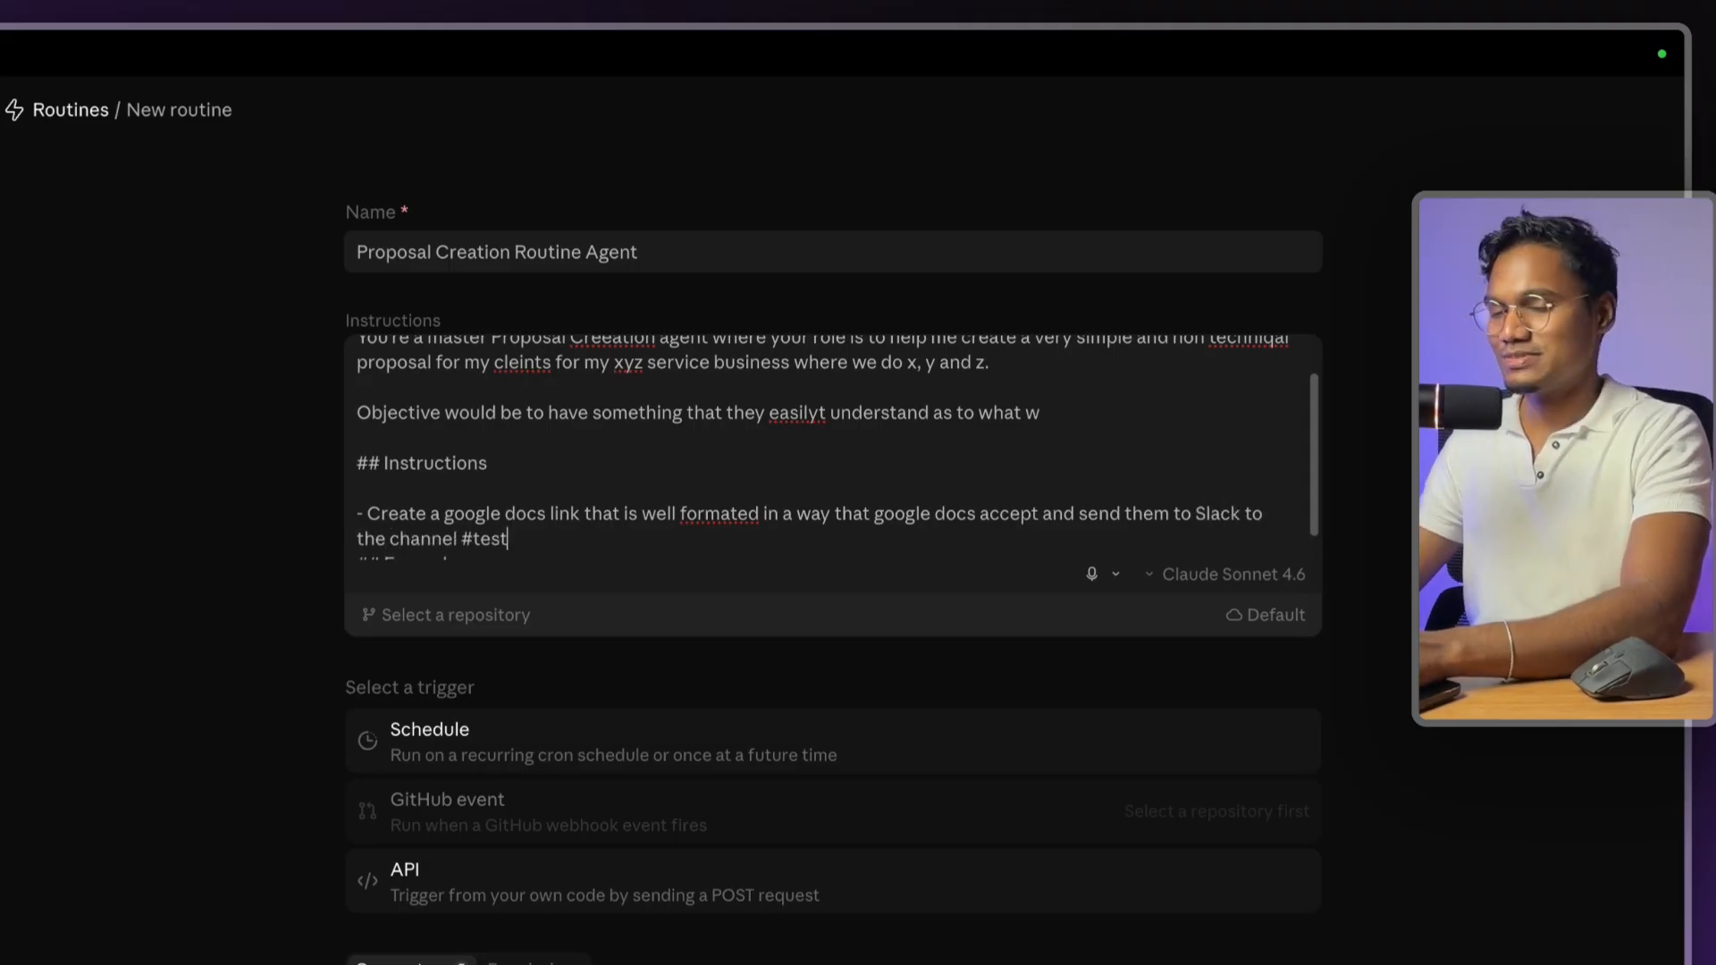
{"action": "type", "text": "st"}
{"action": "key", "text": "Return"}
{"action": "key", "text": "Return"}
{"action": "type", "text": "## Examples"}
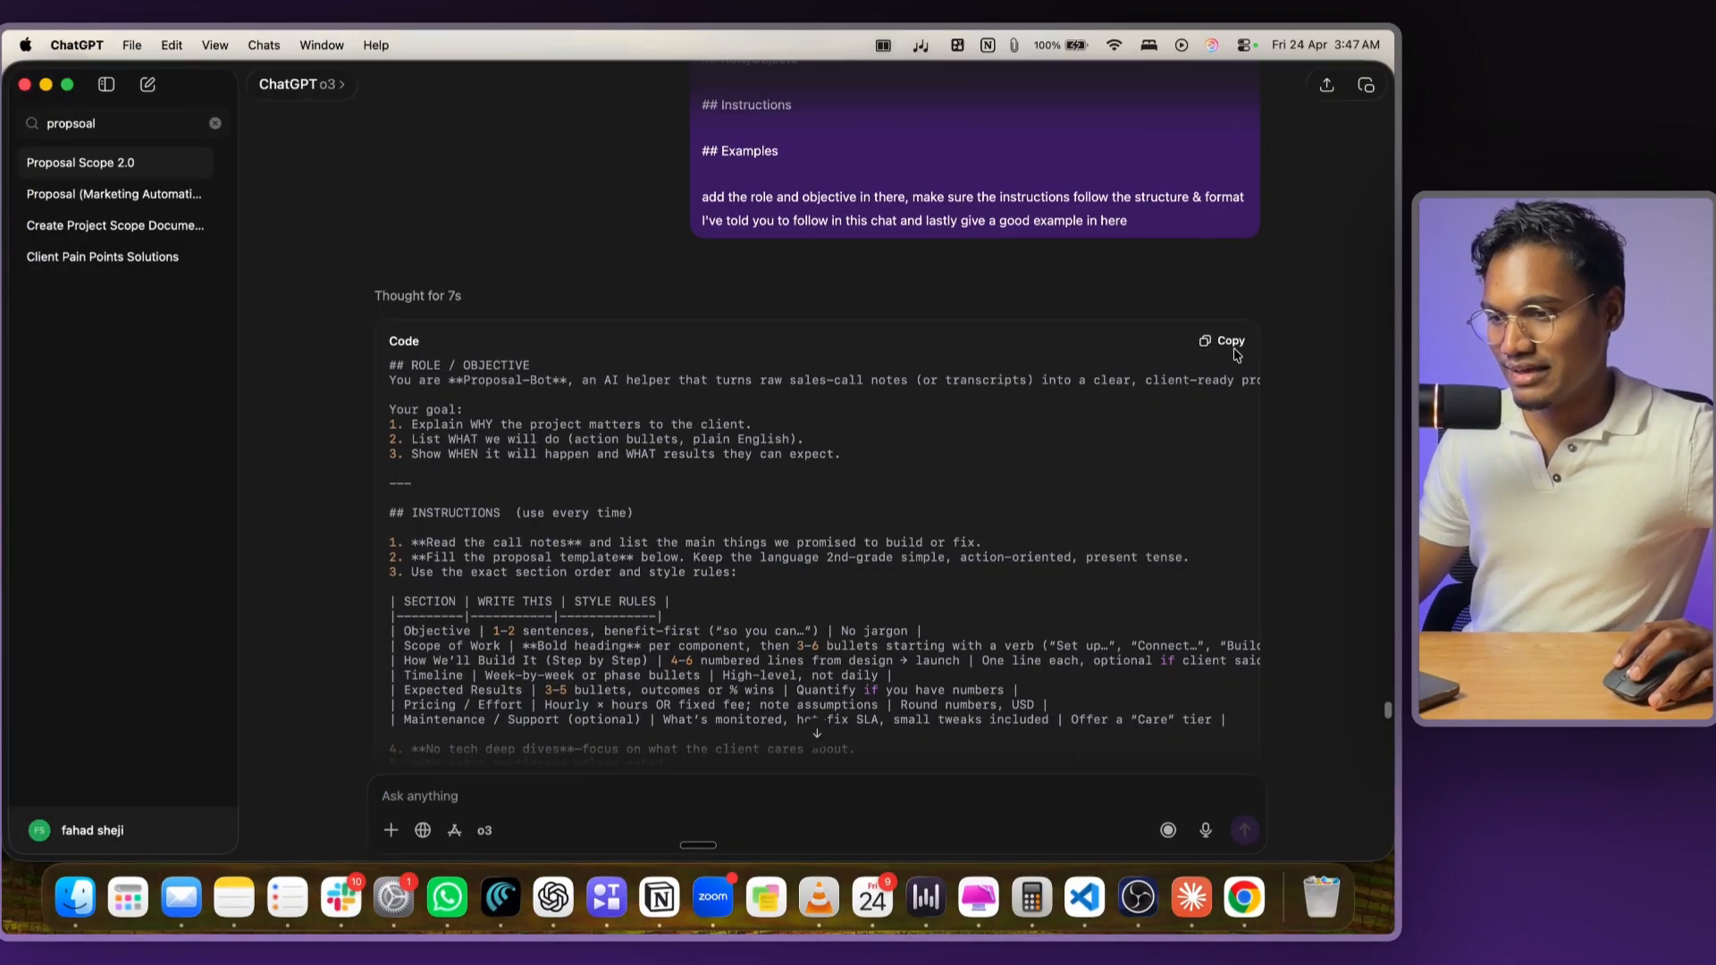
- Copy the generated prompt from ChatGPT and replace the entire instructions of the Claude routine with it
{"action": "left_click", "coordinate": [1211, 345]}
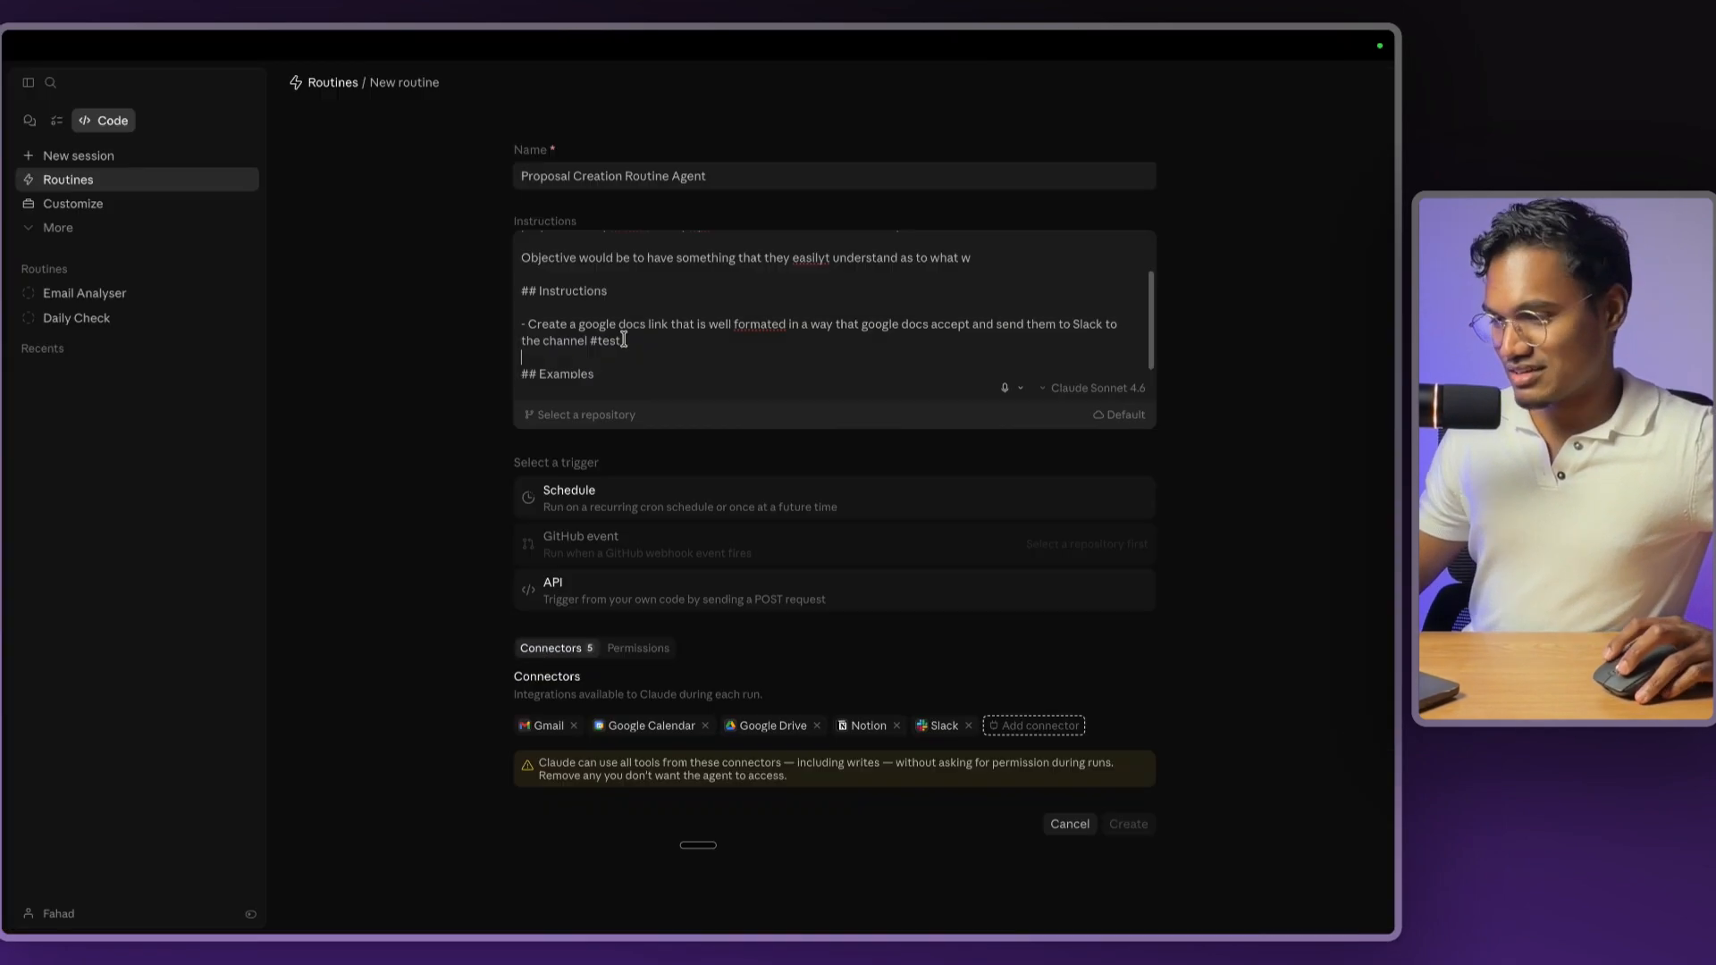
{"action": "key", "text": "cmd+a"}
{"action": "key", "text": "cmd+v"}
{"action": "scroll", "coordinate": [619, 336], "scroll_direction": "up", "scroll_amount": 15}
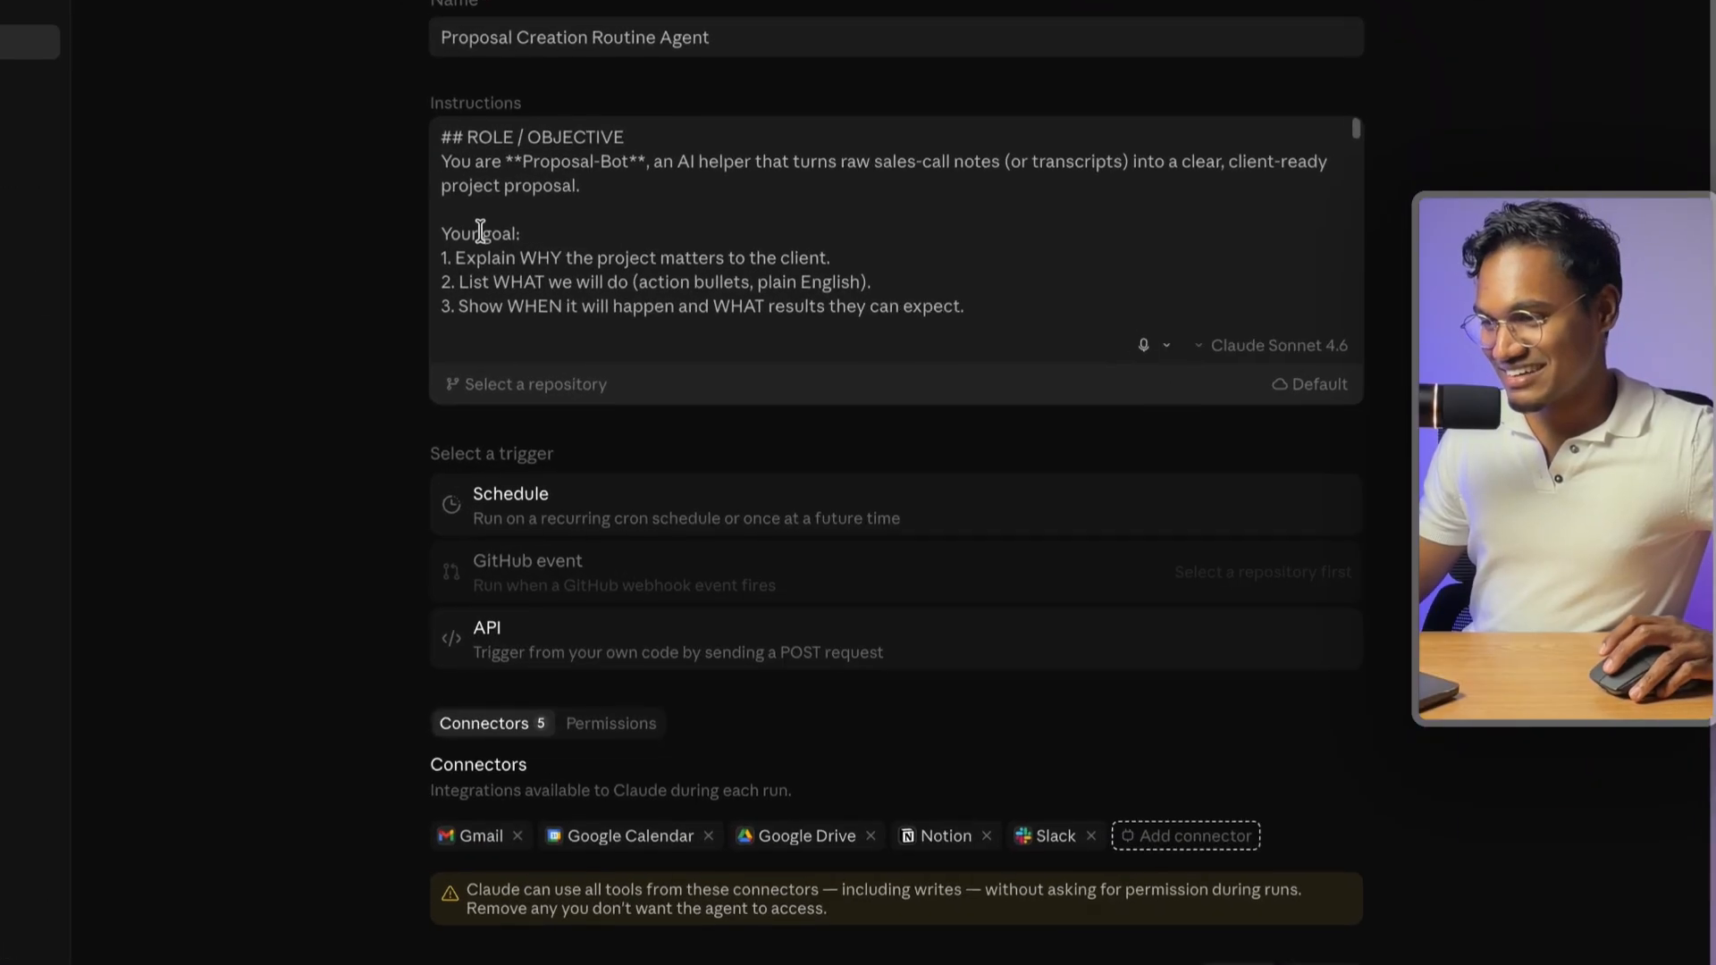
- Remove one asterisk from each side of "Proposal-Bot" in the role sentence
{"action": "left_click", "coordinate": [516, 152]}
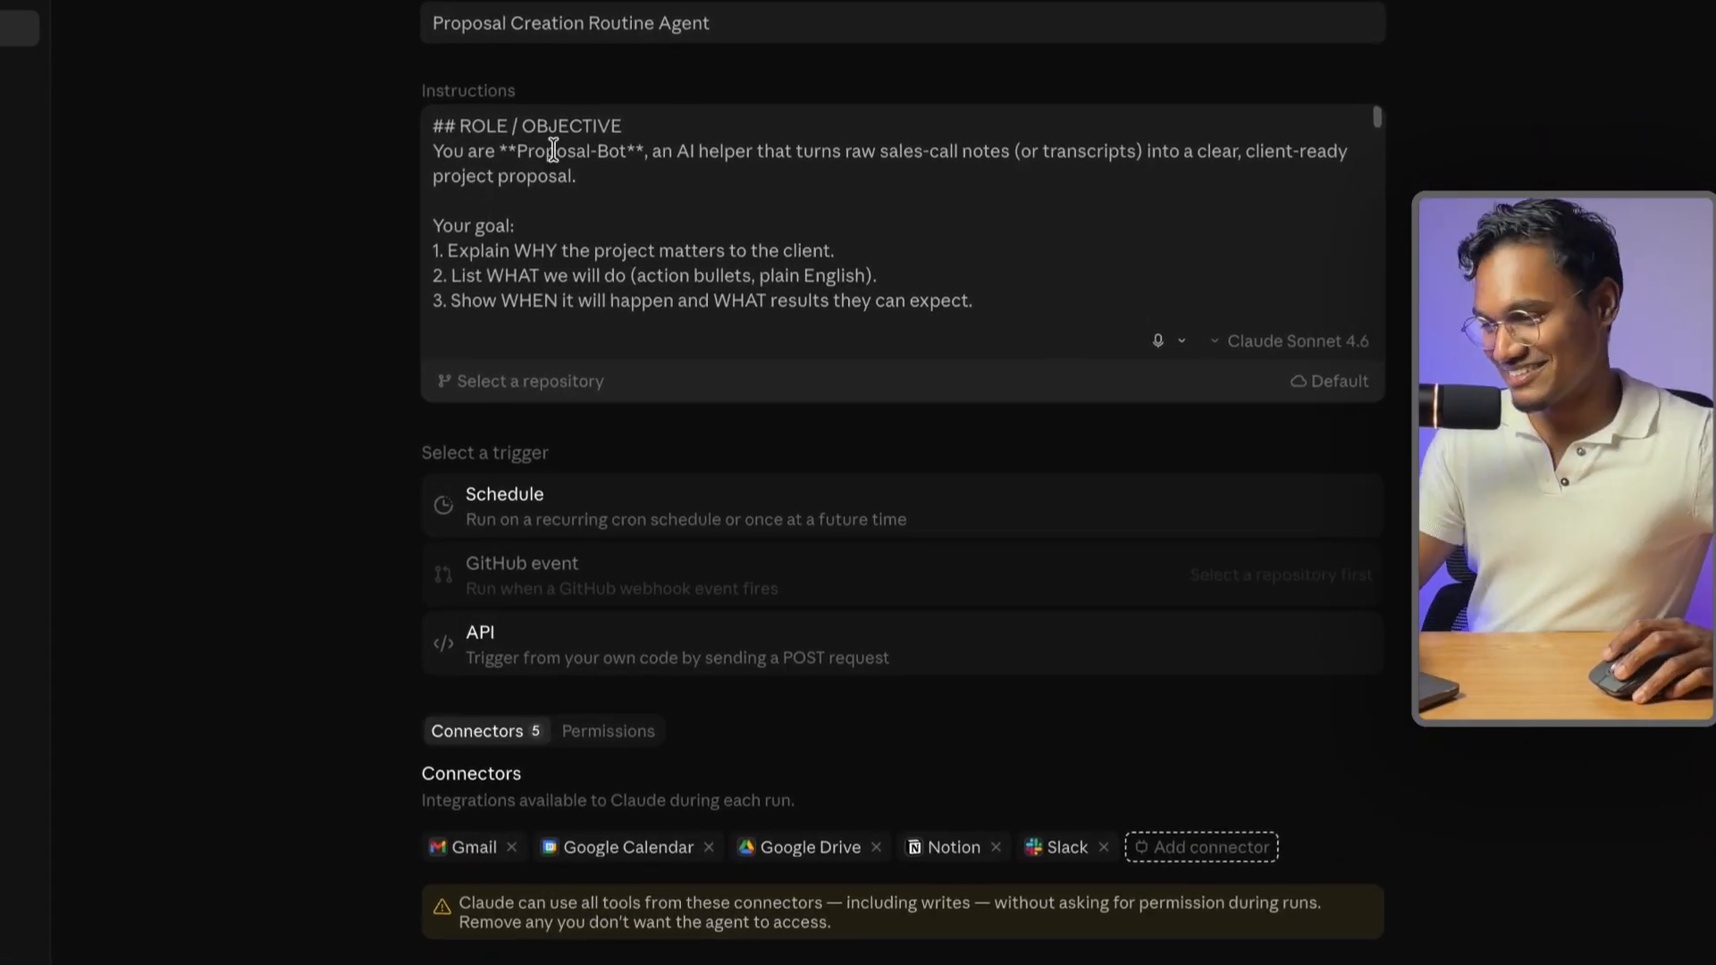
{"action": "key", "text": "BackSpace"}
{"action": "left_click", "coordinate": [637, 152]}
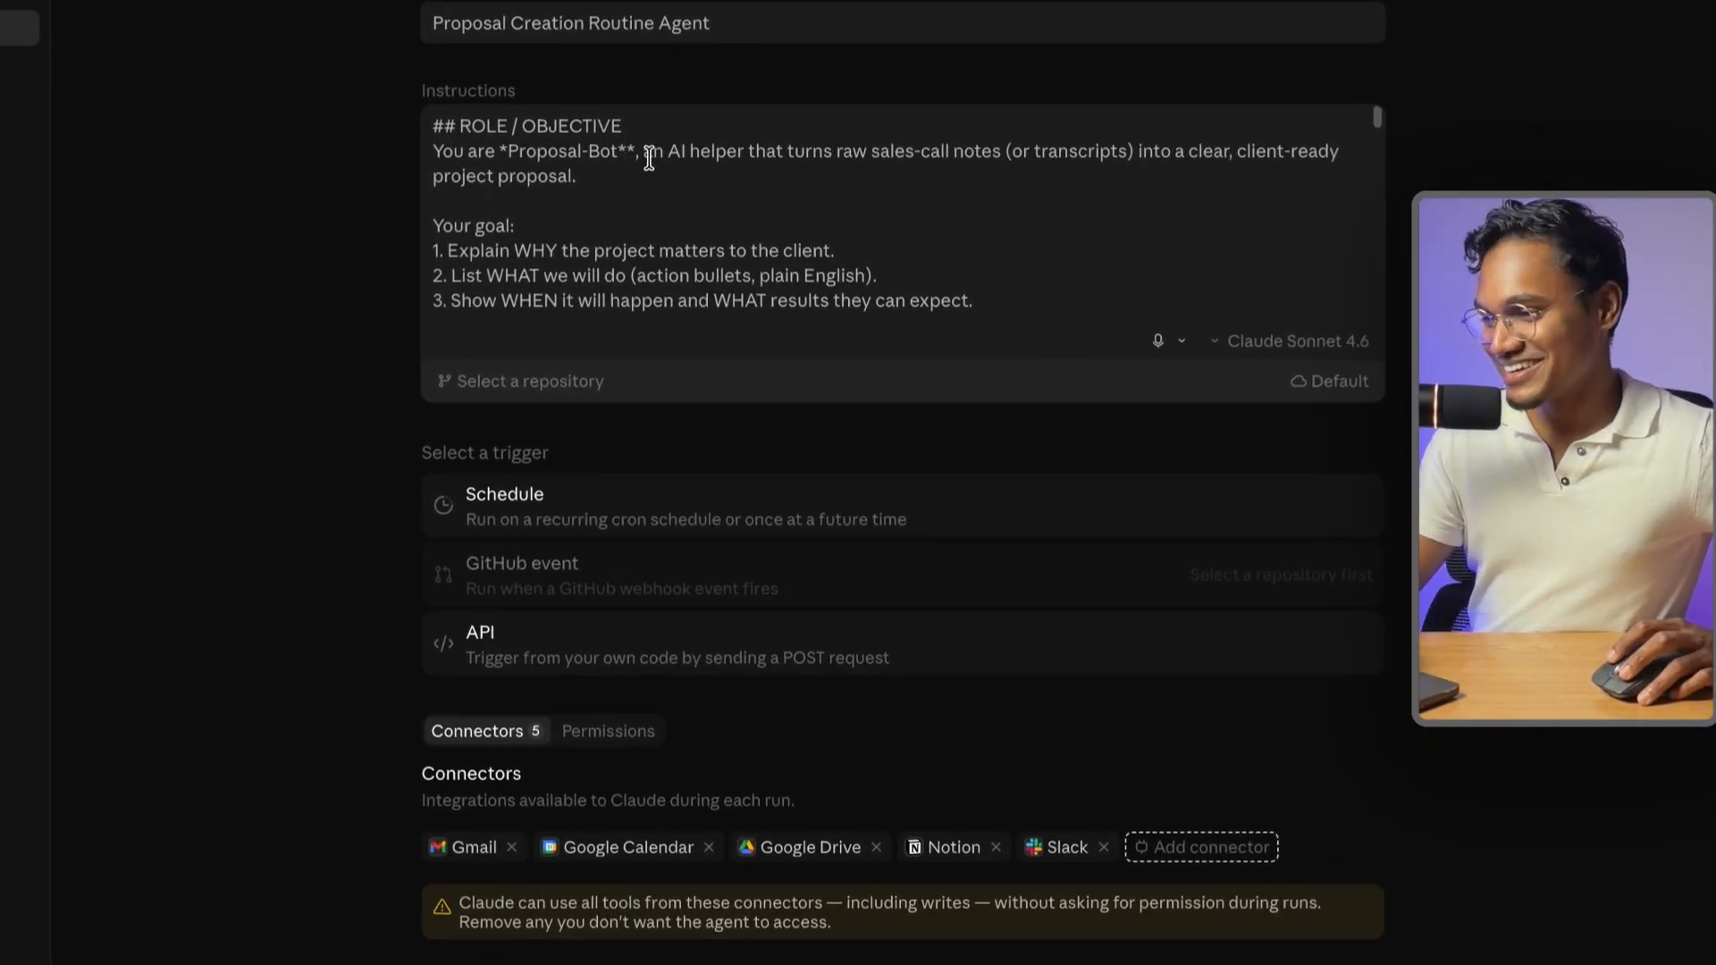
{"action": "key", "text": "BackSpace"}
- Review the role sentence and the numbered goals in the pasted routine instructions
{"action": "triple_click", "coordinate": [644, 152]}
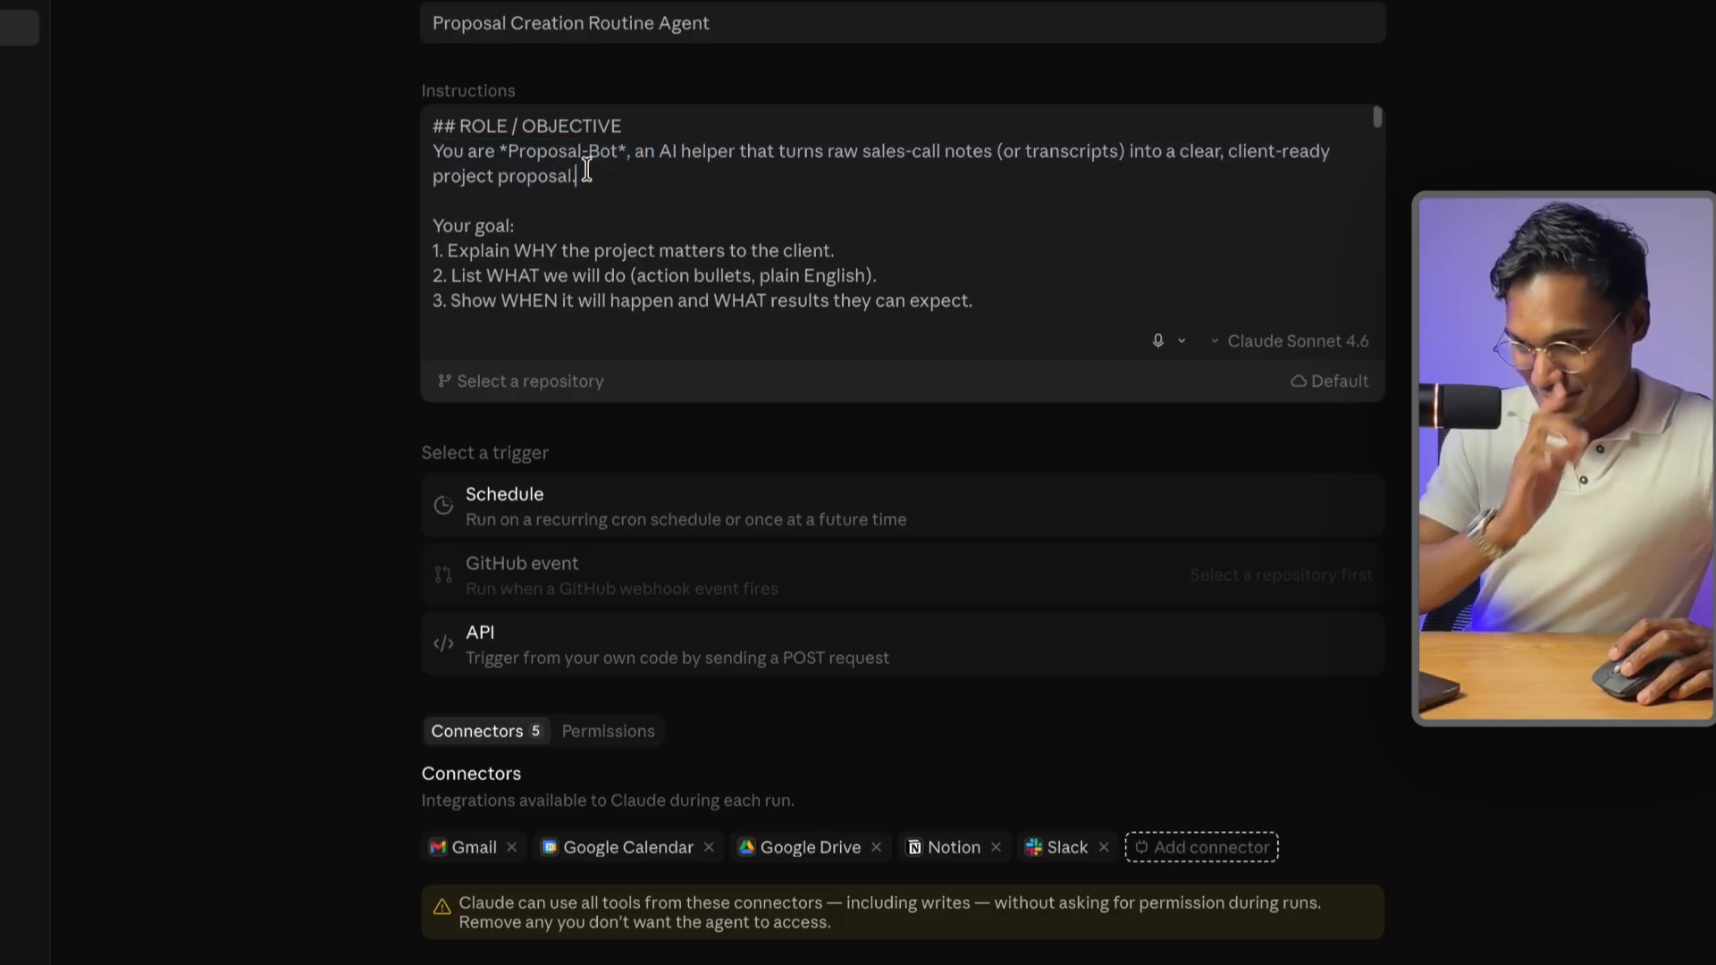
{"action": "triple_click", "coordinate": [584, 170]}
{"action": "left_click", "coordinate": [743, 168]}
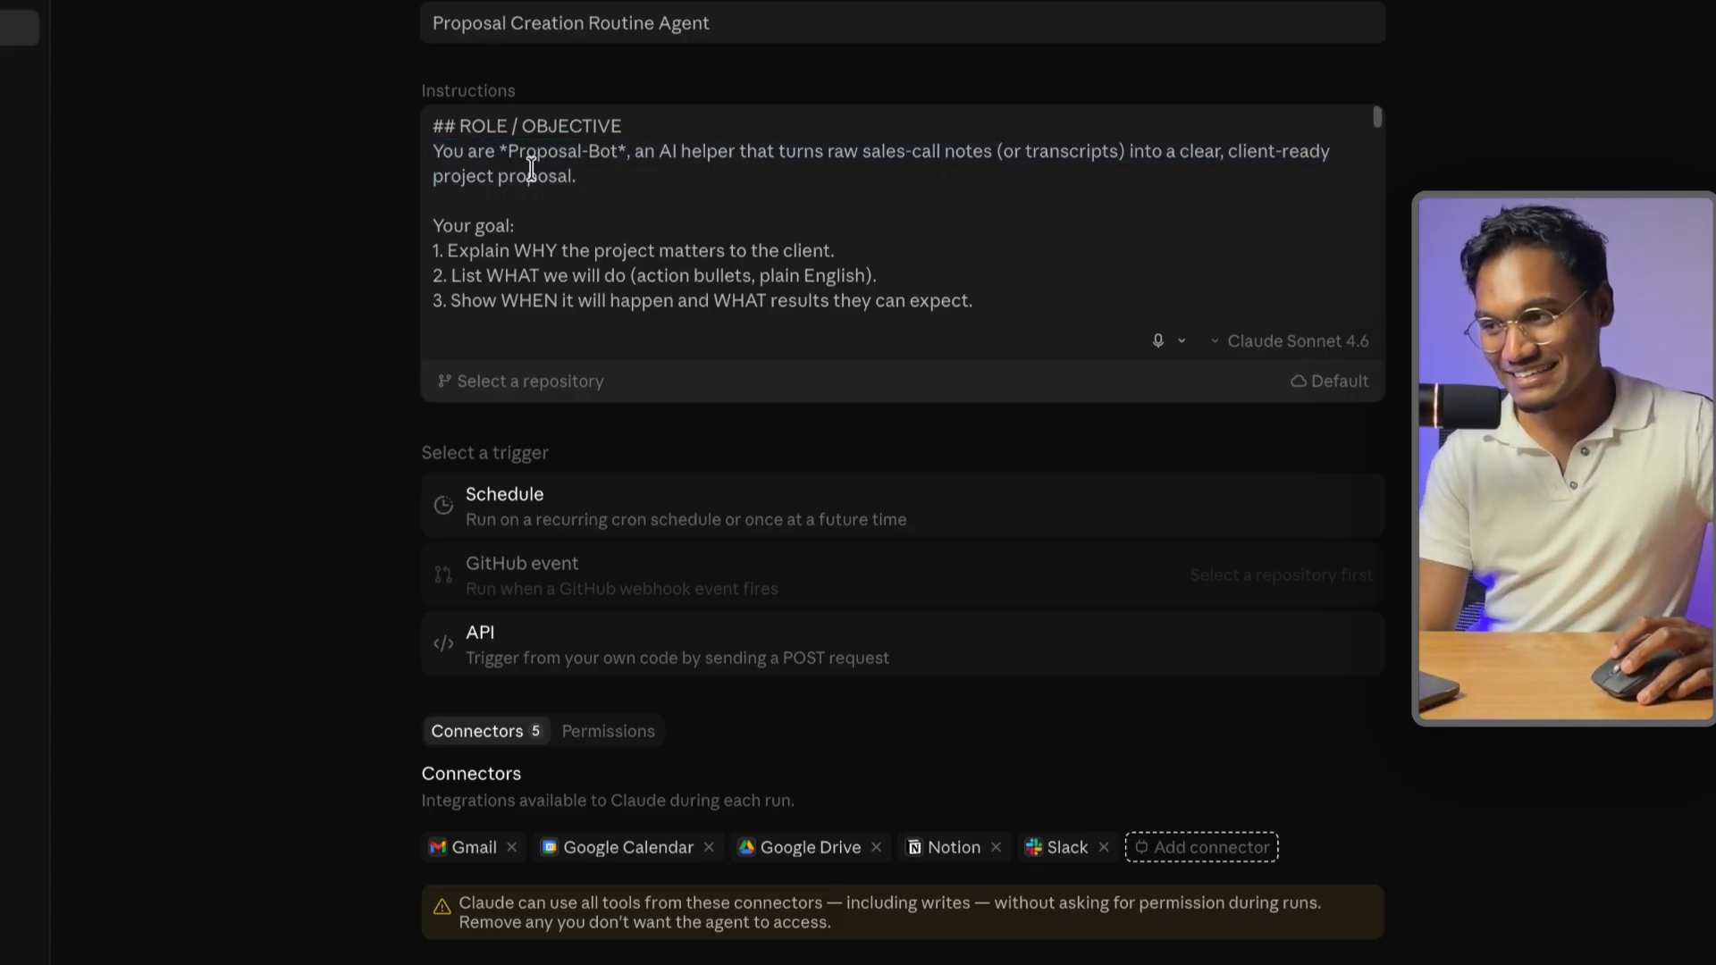
{"action": "left_click_drag", "start_coordinate": [464, 225], "coordinate": [627, 252]}
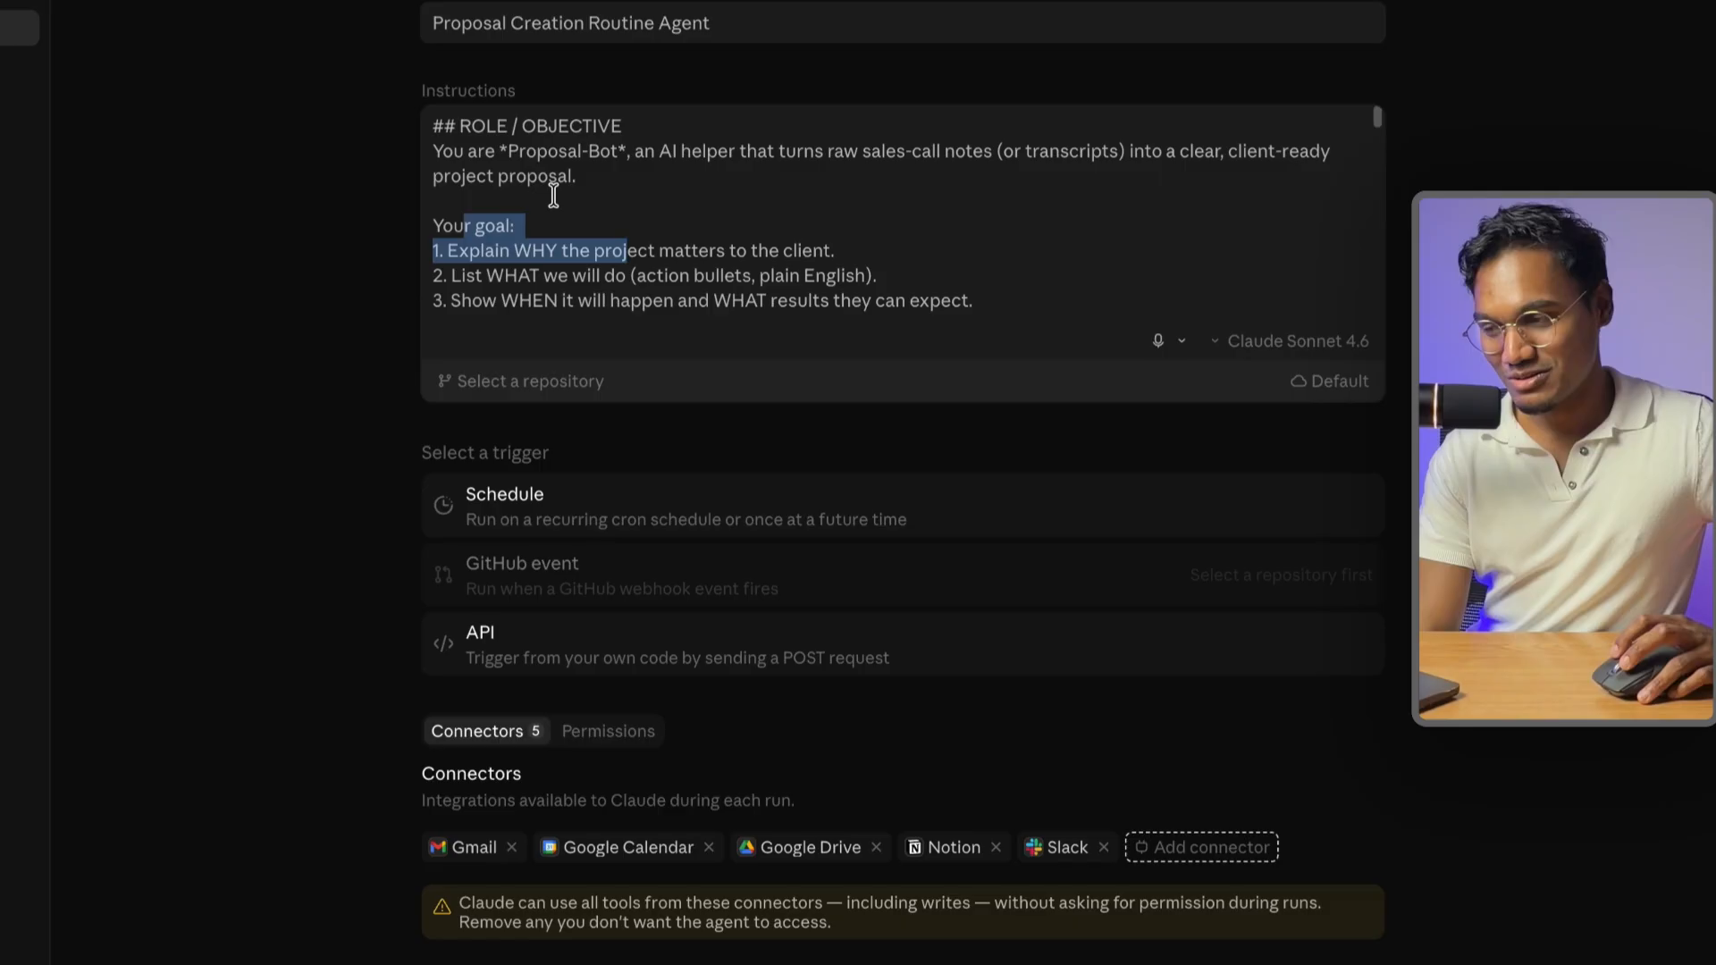
{"action": "triple_click", "coordinate": [527, 252]}
{"action": "triple_click", "coordinate": [529, 278]}
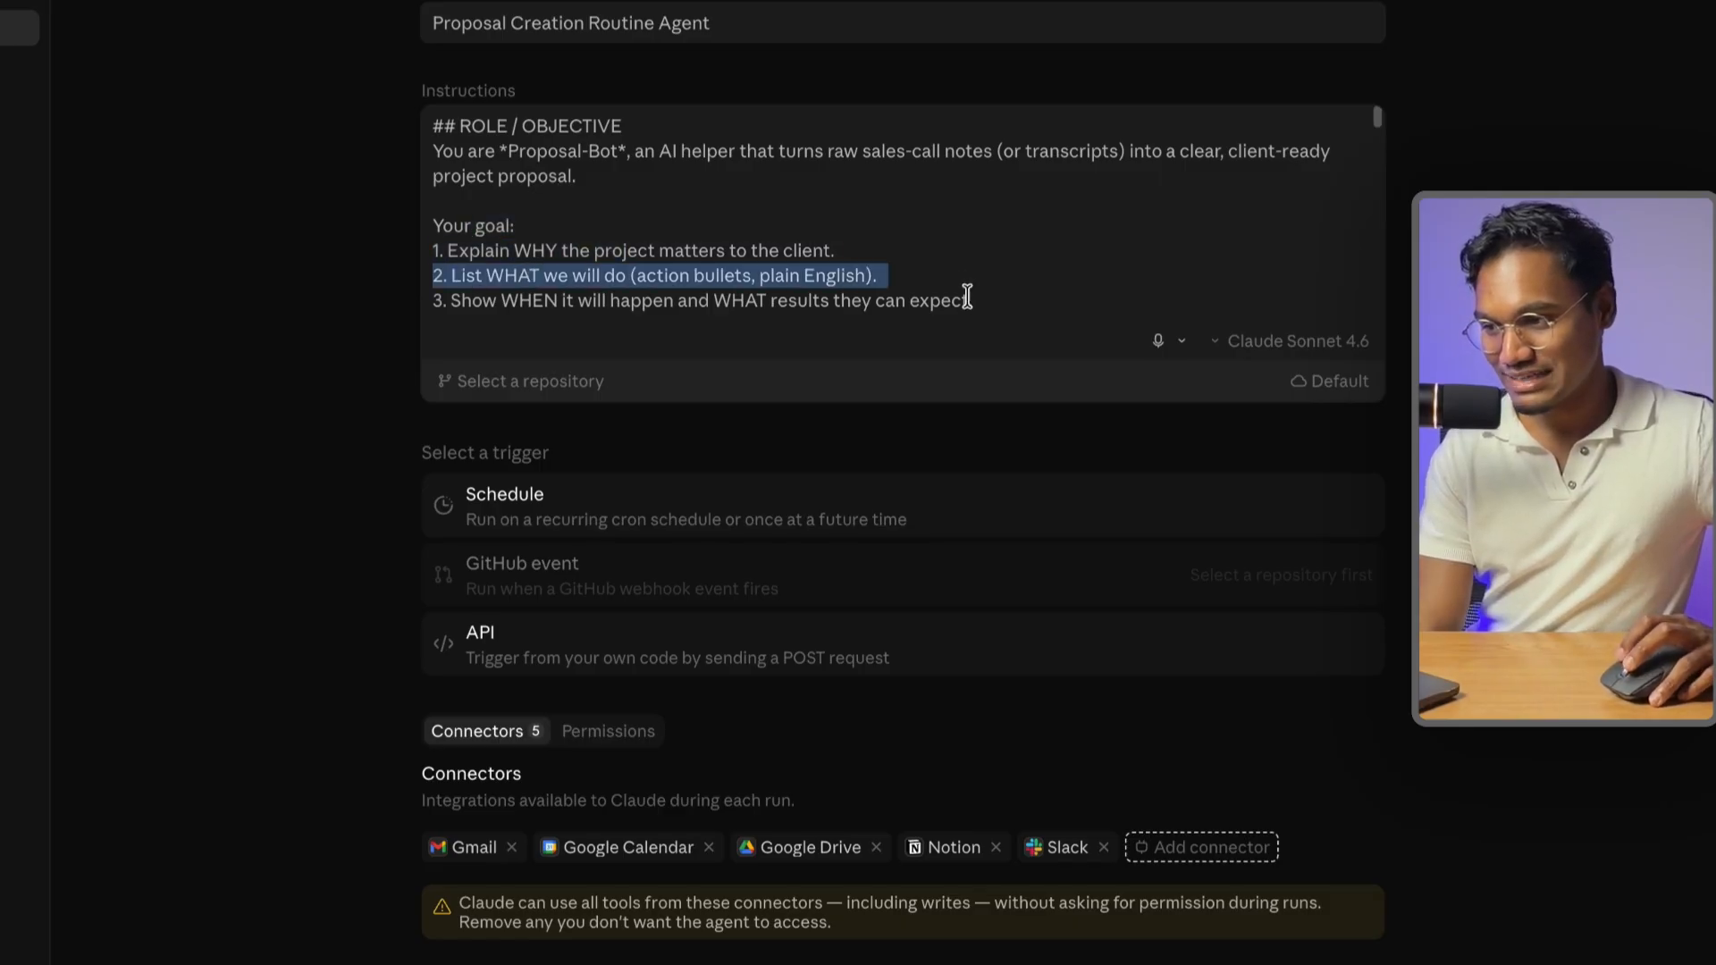
{"action": "left_click_drag", "start_coordinate": [972, 300], "coordinate": [420, 198]}
{"action": "scroll", "coordinate": [661, 210], "scroll_direction": "down", "scroll_amount": 1}
{"action": "scroll", "coordinate": [662, 210], "scroll_direction": "down", "scroll_amount": 3}
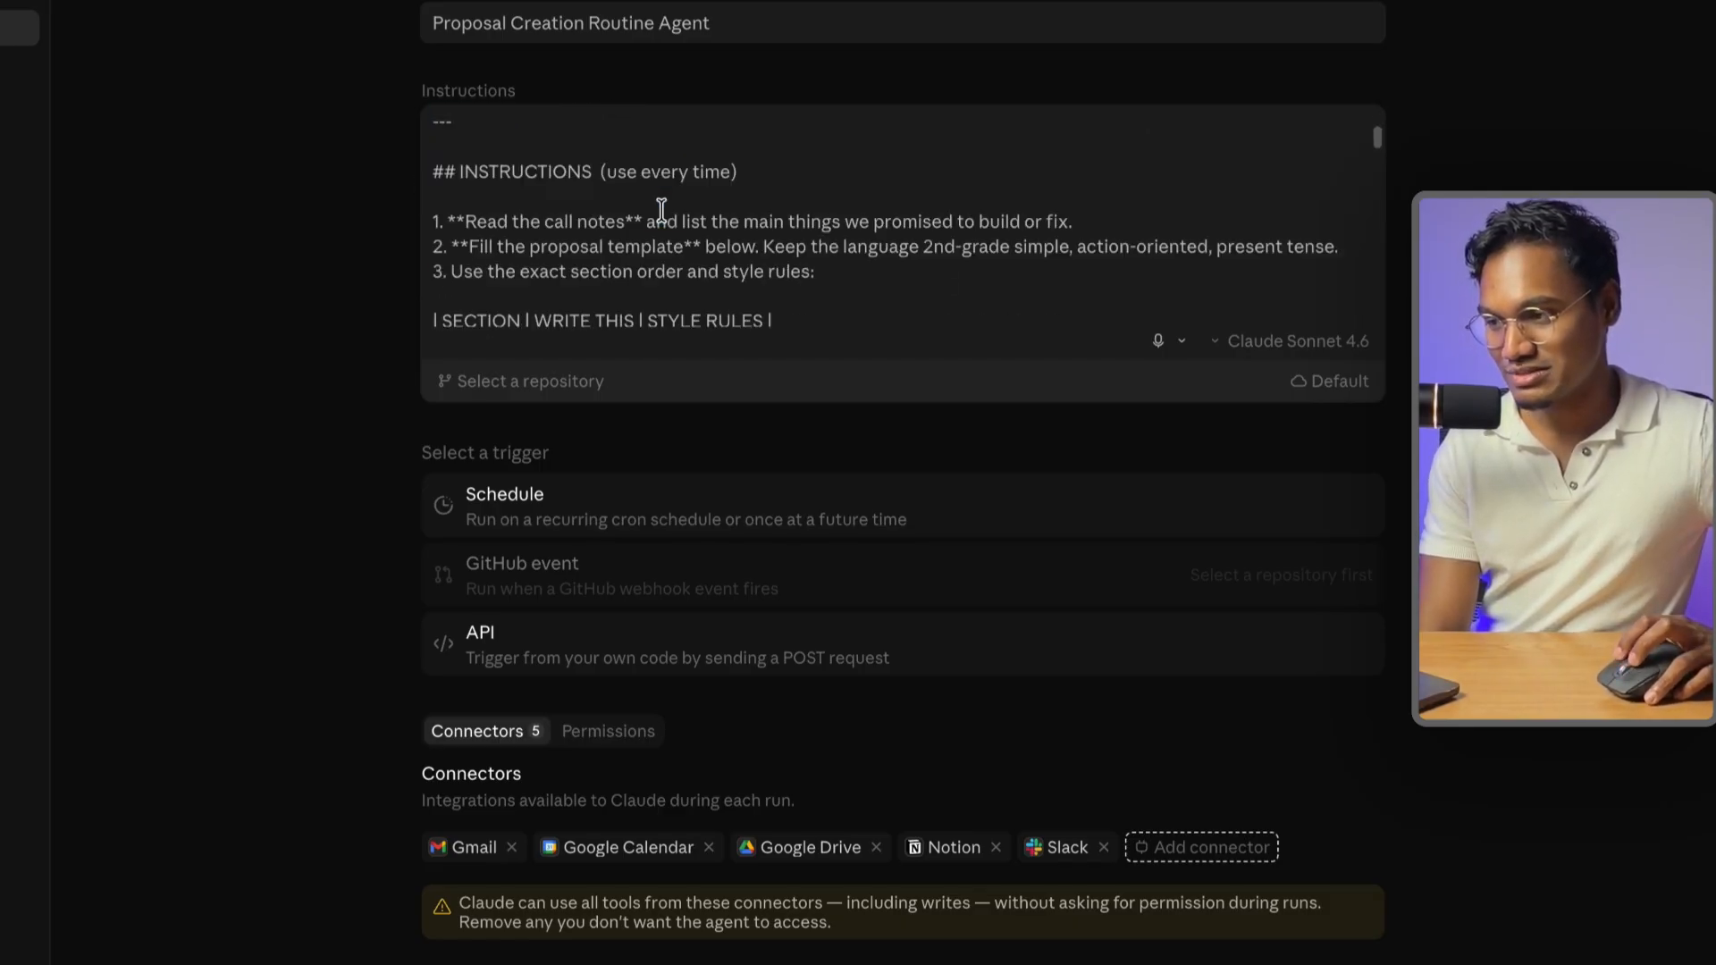
- Examine the numbered rules and the section and style table under the Instructions heading
{"action": "triple_click", "coordinate": [570, 243]}
{"action": "double_click", "coordinate": [574, 222]}
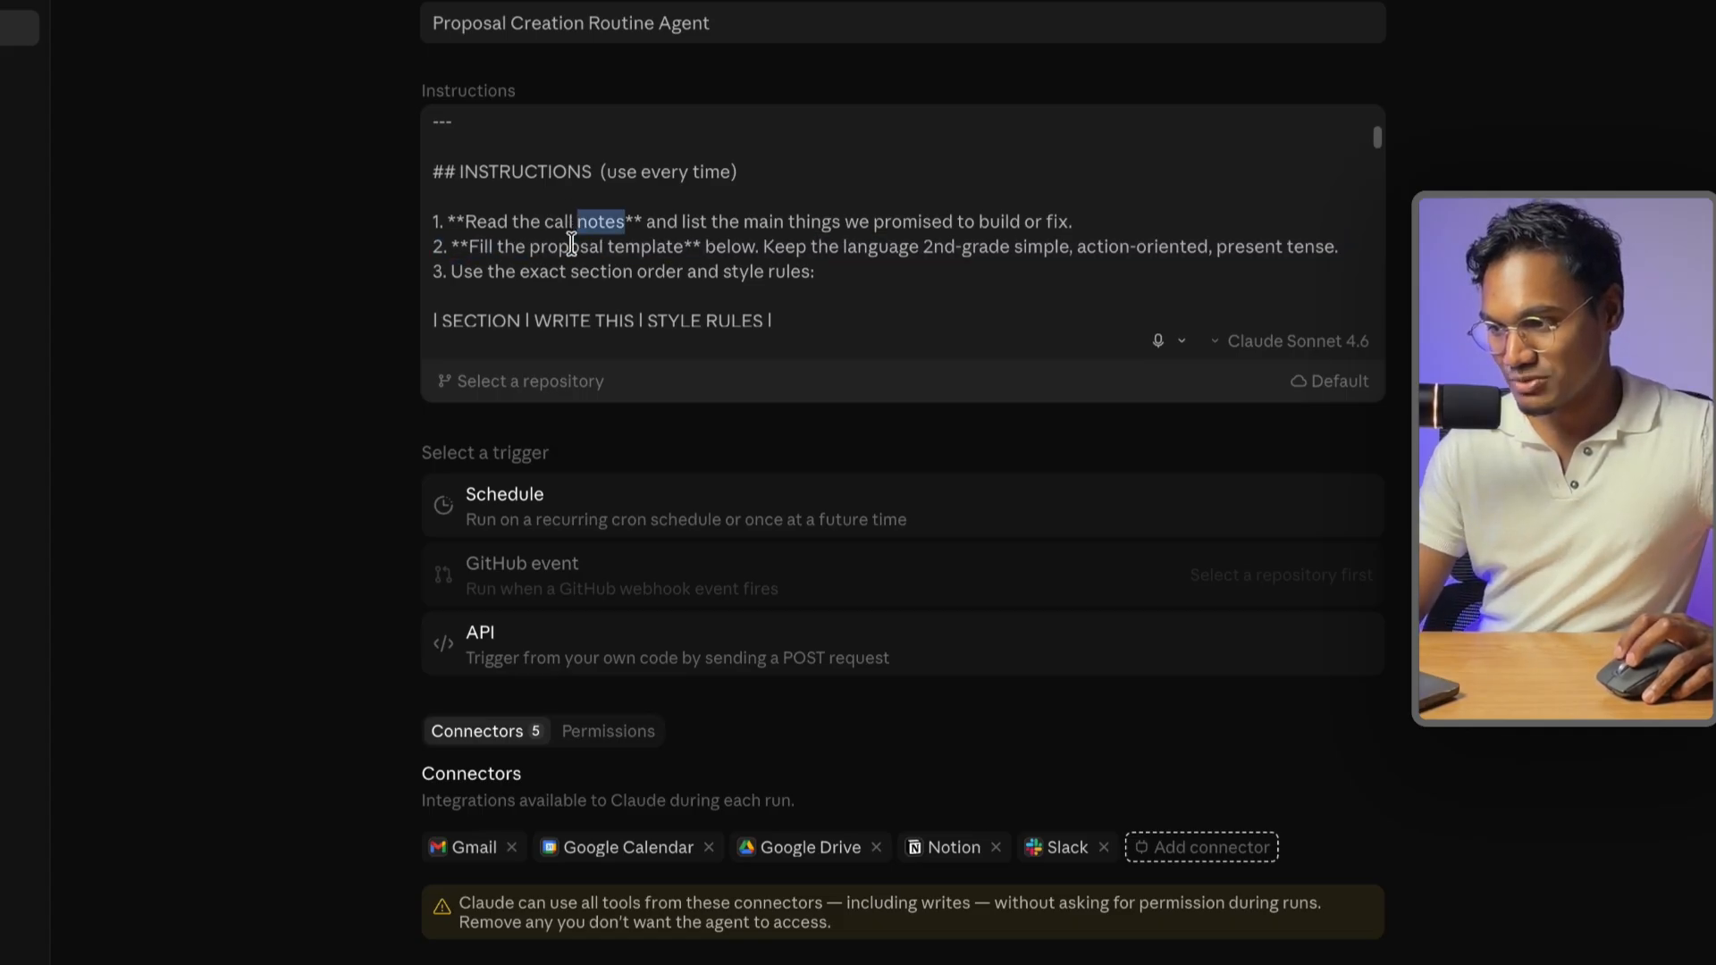
{"action": "double_click", "coordinate": [574, 247]}
{"action": "double_click", "coordinate": [574, 272]}
{"action": "scroll", "coordinate": [576, 254], "scroll_direction": "down", "scroll_amount": 1}
{"action": "scroll", "coordinate": [576, 254], "scroll_direction": "down", "scroll_amount": 3}
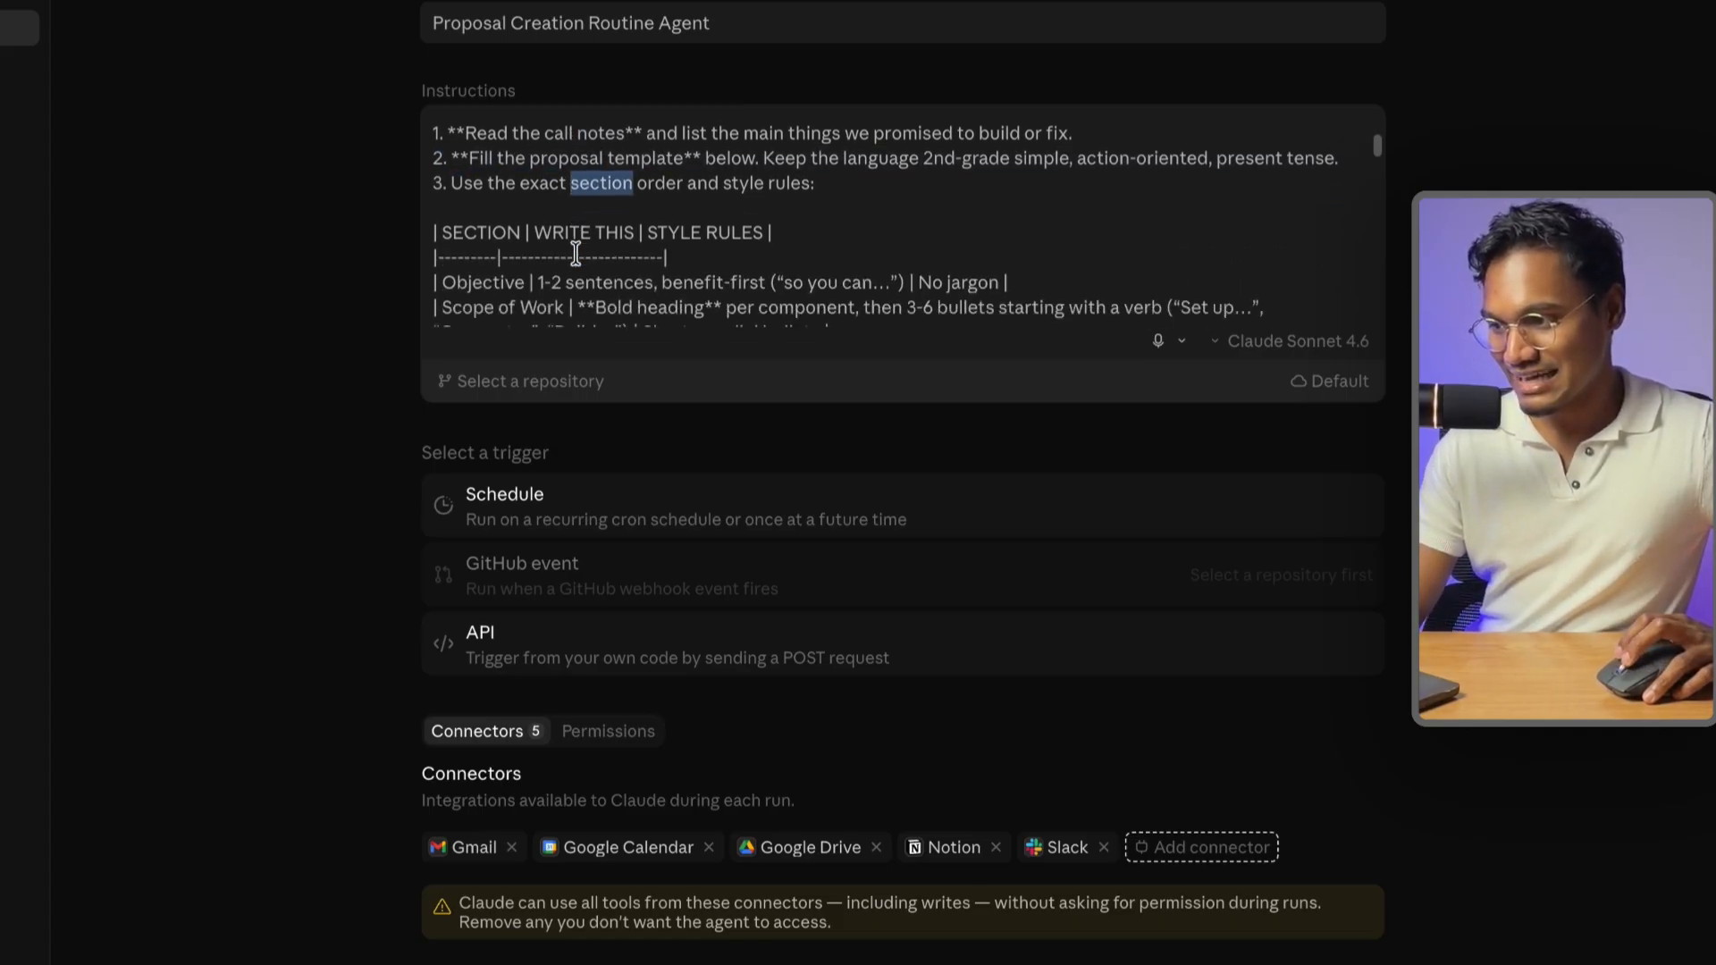
{"action": "left_click_drag", "start_coordinate": [456, 222], "coordinate": [754, 296]}
{"action": "scroll", "coordinate": [747, 279], "scroll_direction": "down", "scroll_amount": 4}
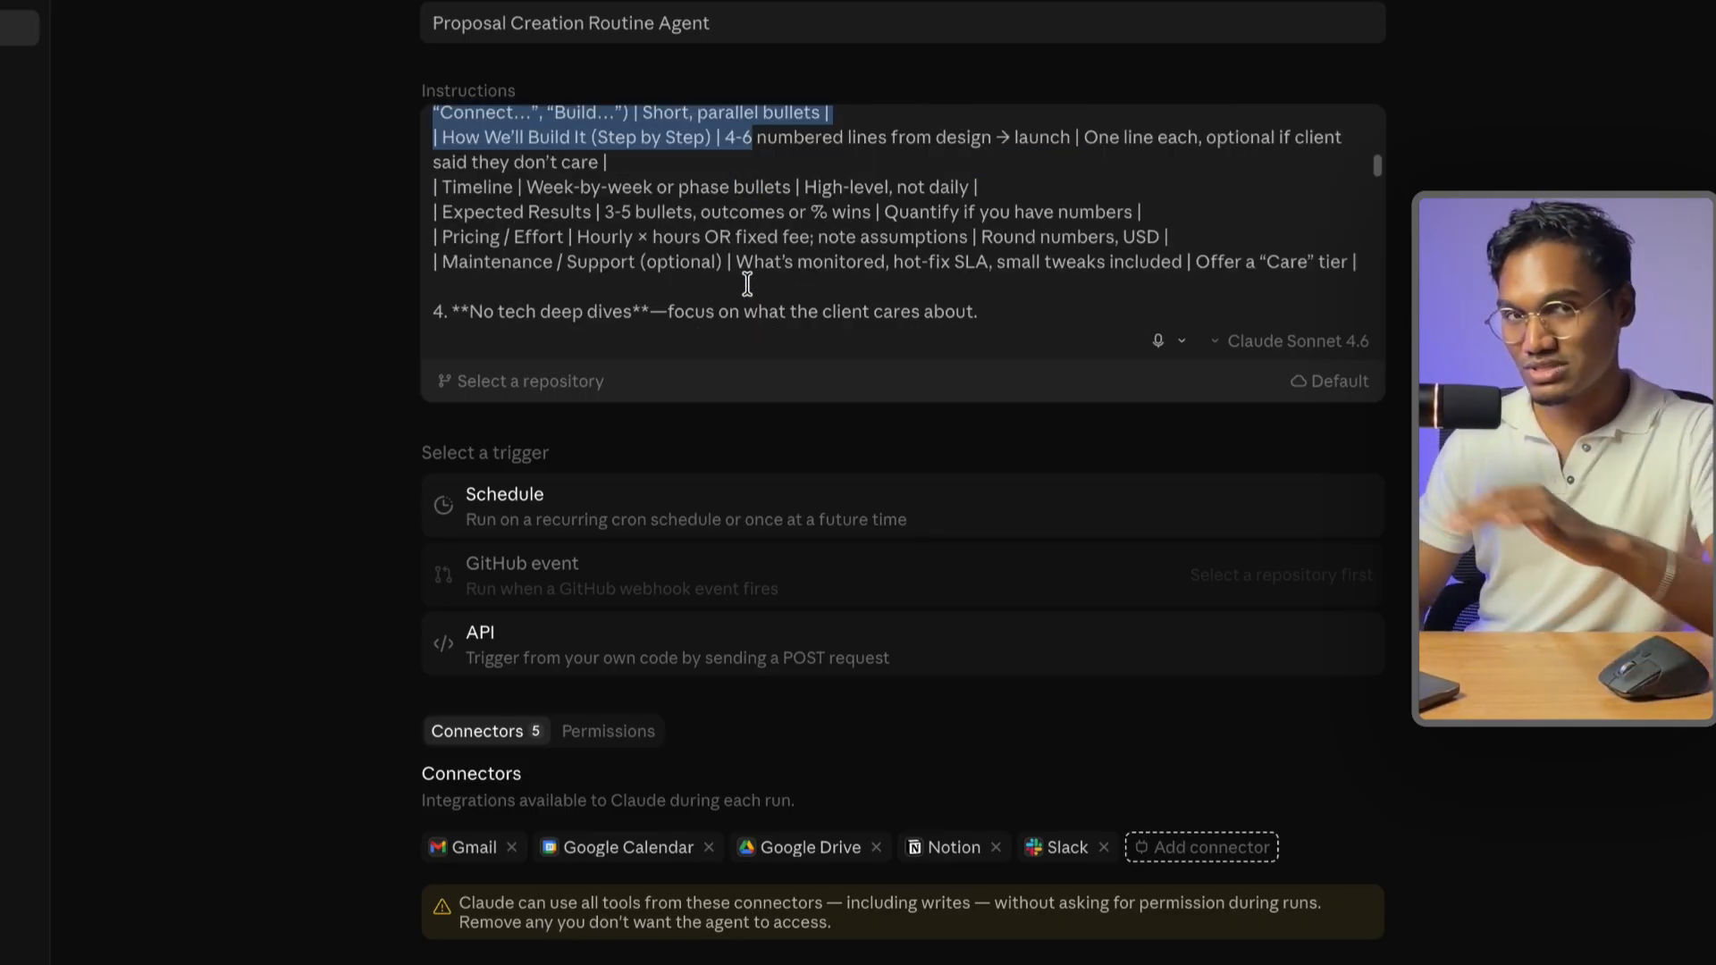
- Read through the example proposal, from its objective and scope of work to pricing and maintenance
{"action": "scroll", "coordinate": [747, 259], "scroll_direction": "down", "scroll_amount": 10}
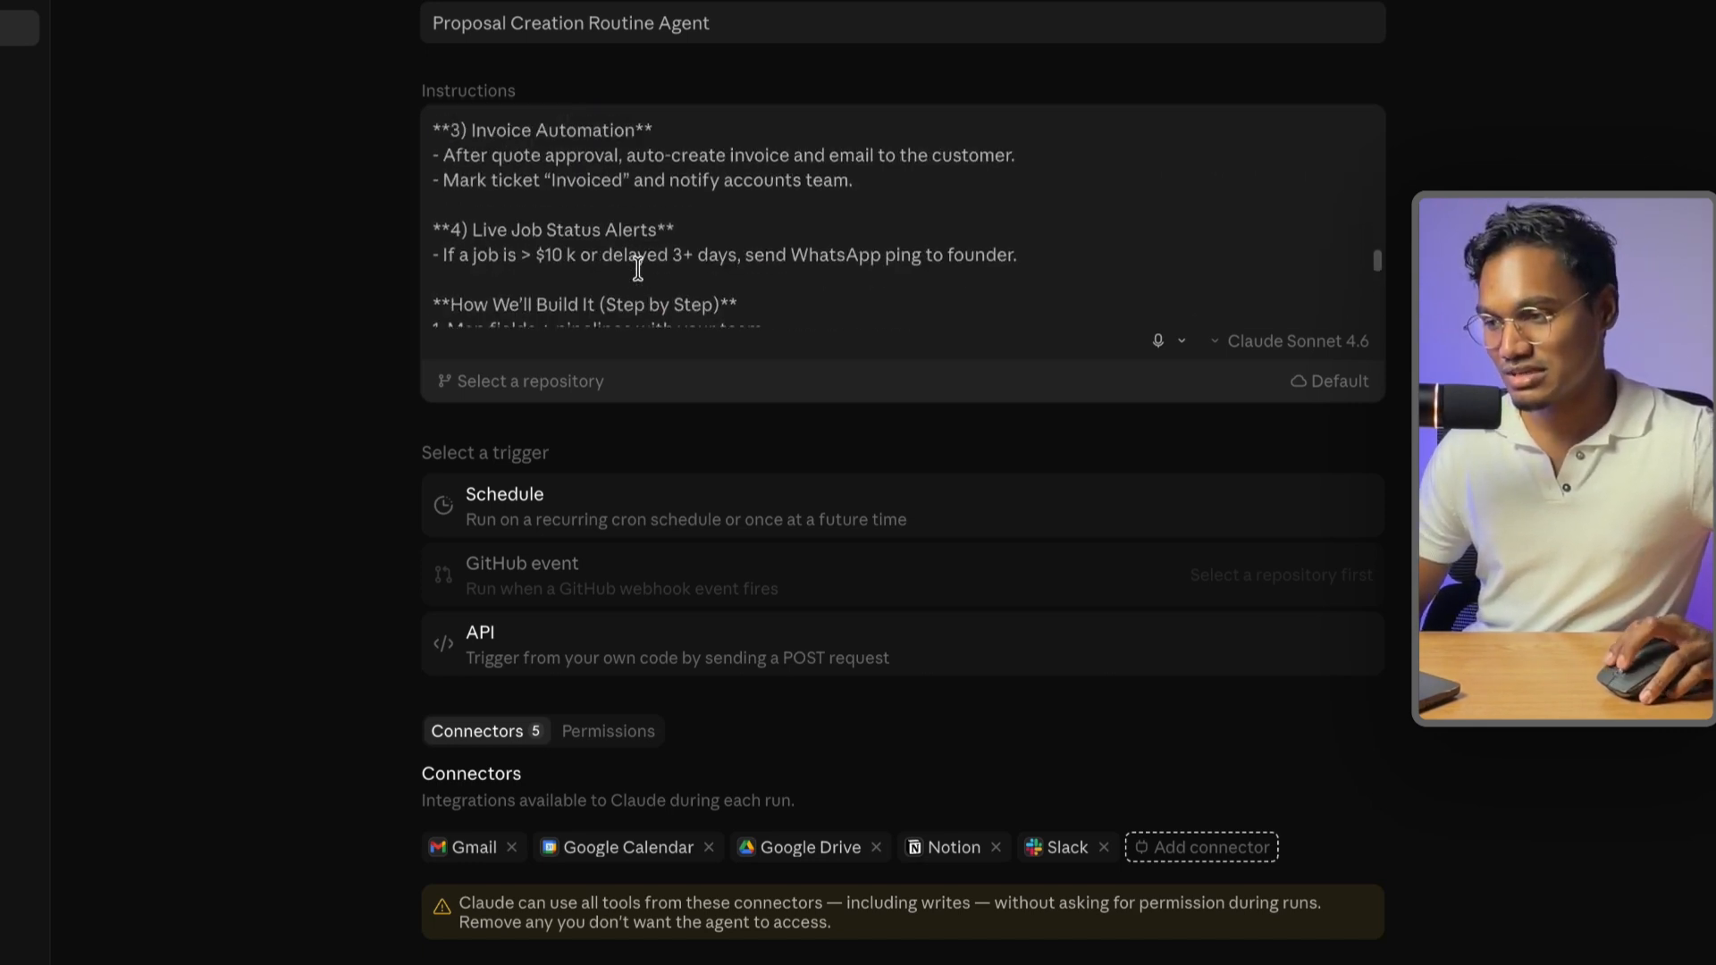
{"action": "scroll", "coordinate": [638, 269], "scroll_direction": "up", "scroll_amount": 3}
{"action": "scroll", "coordinate": [570, 170], "scroll_direction": "up", "scroll_amount": 3}
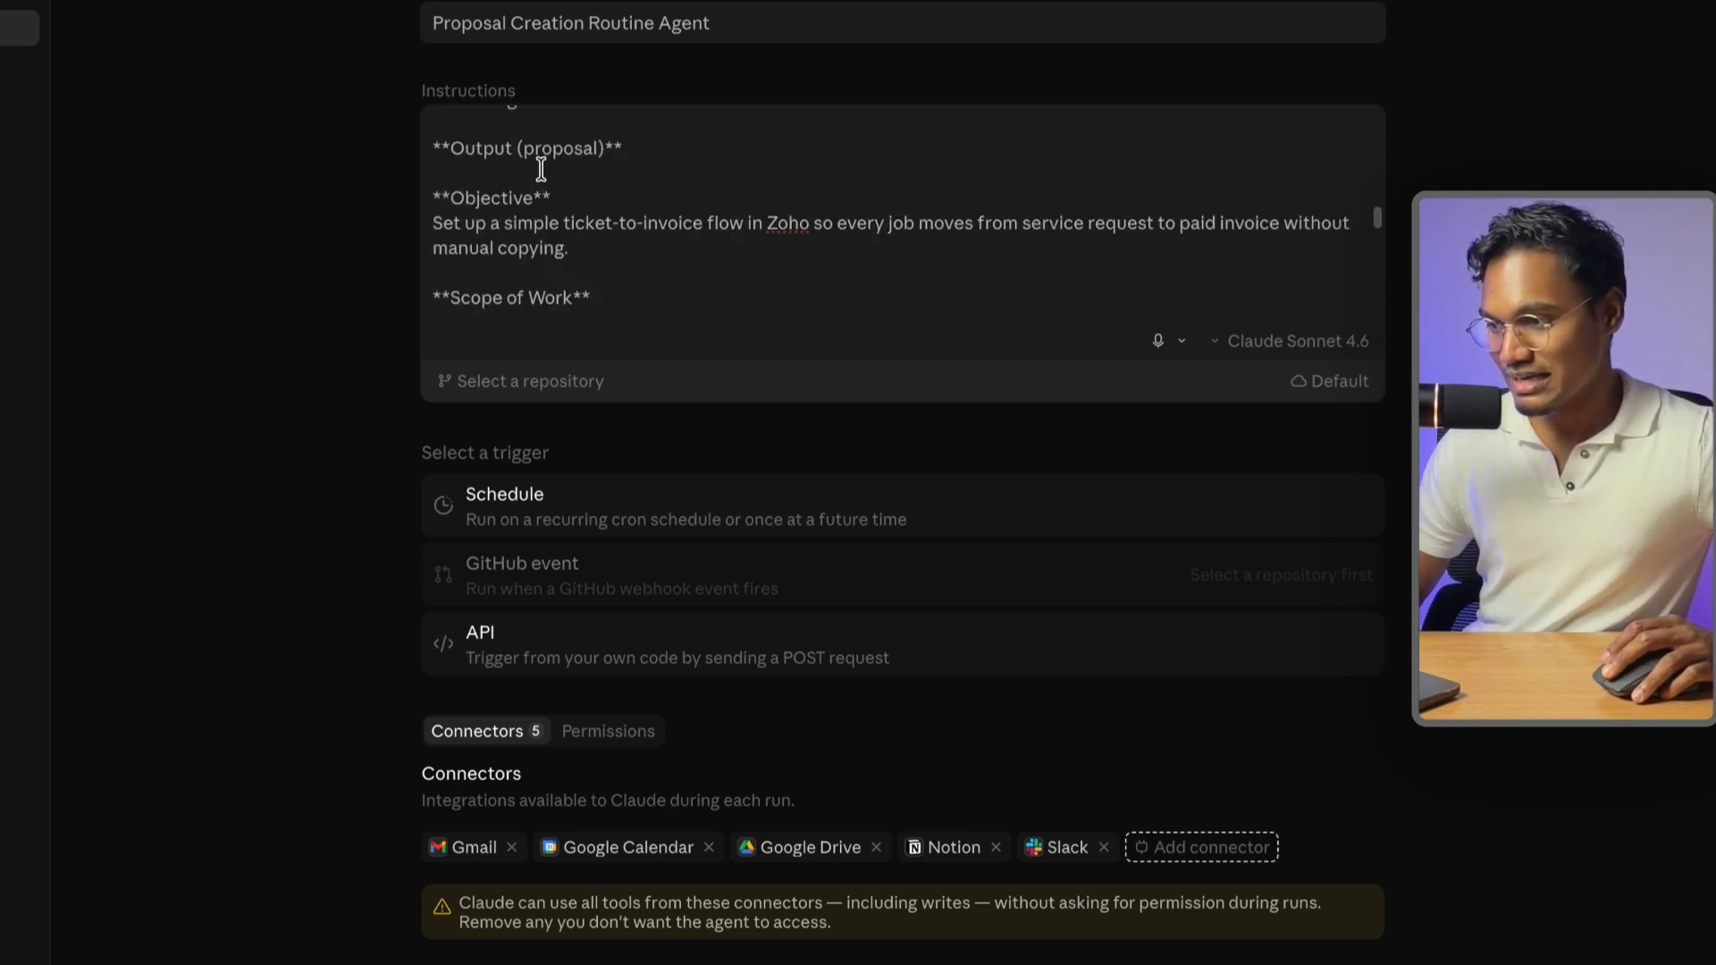
{"action": "scroll", "coordinate": [540, 170], "scroll_direction": "down", "scroll_amount": 6}
{"action": "scroll", "coordinate": [540, 173], "scroll_direction": "down", "scroll_amount": 5}
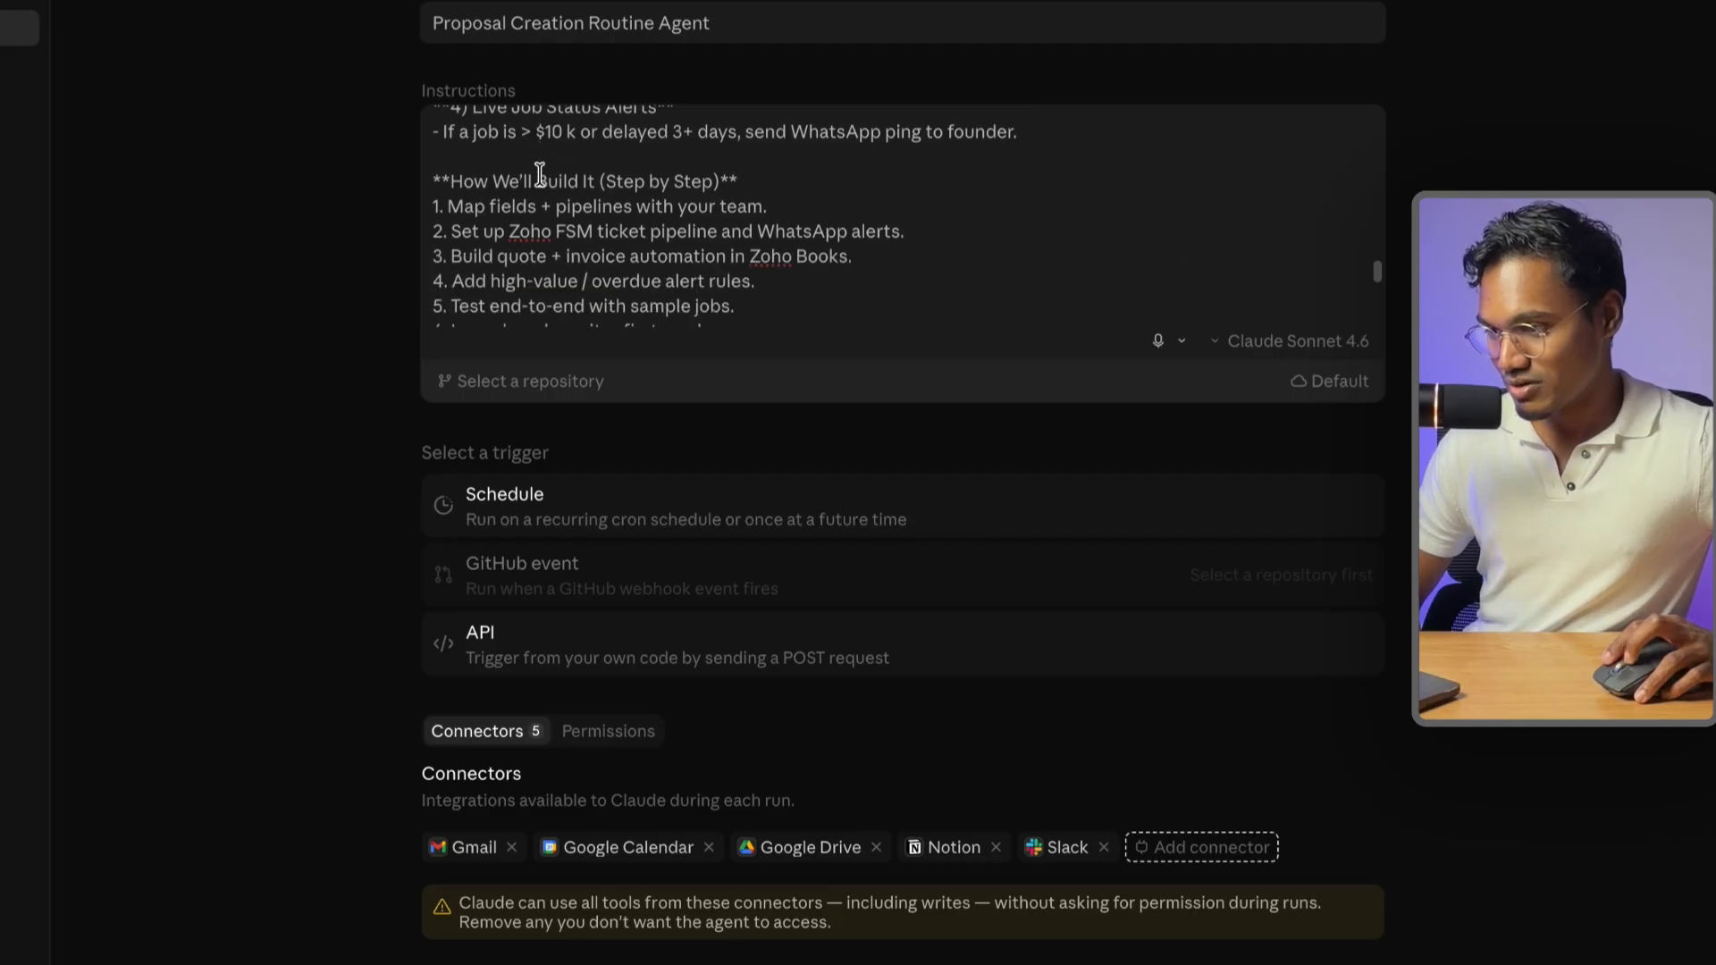
{"action": "scroll", "coordinate": [540, 173], "scroll_direction": "down", "scroll_amount": 5}
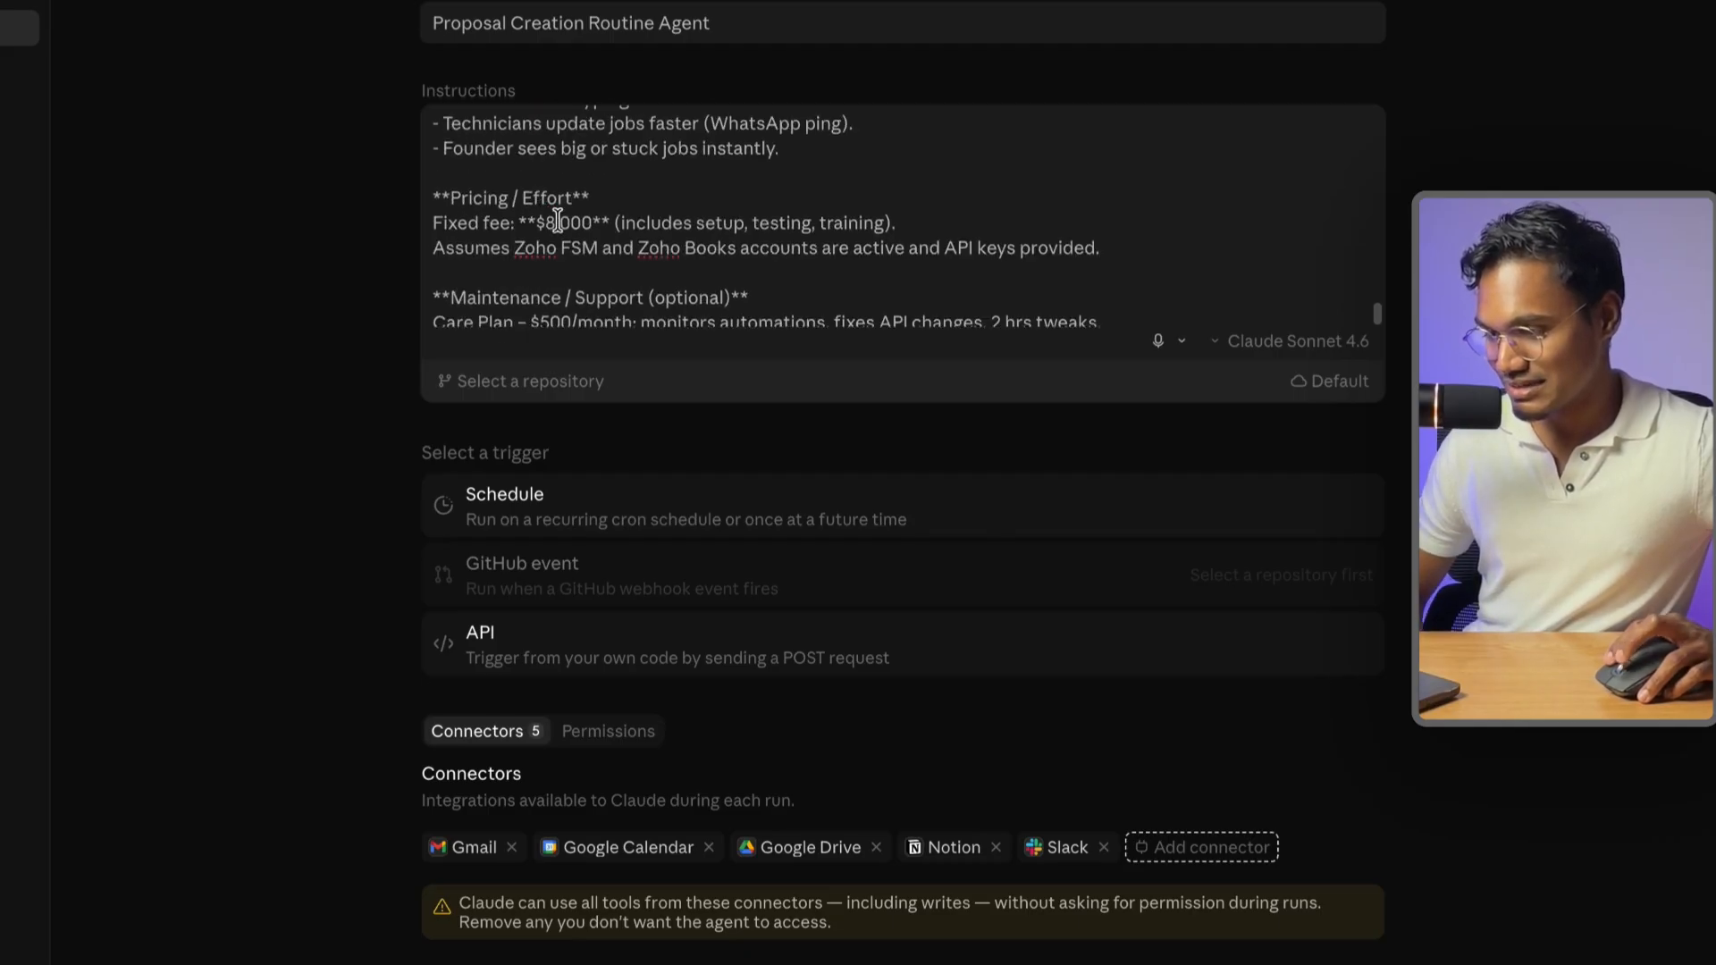
{"action": "scroll", "coordinate": [879, 283], "scroll_direction": "up", "scroll_amount": 15}
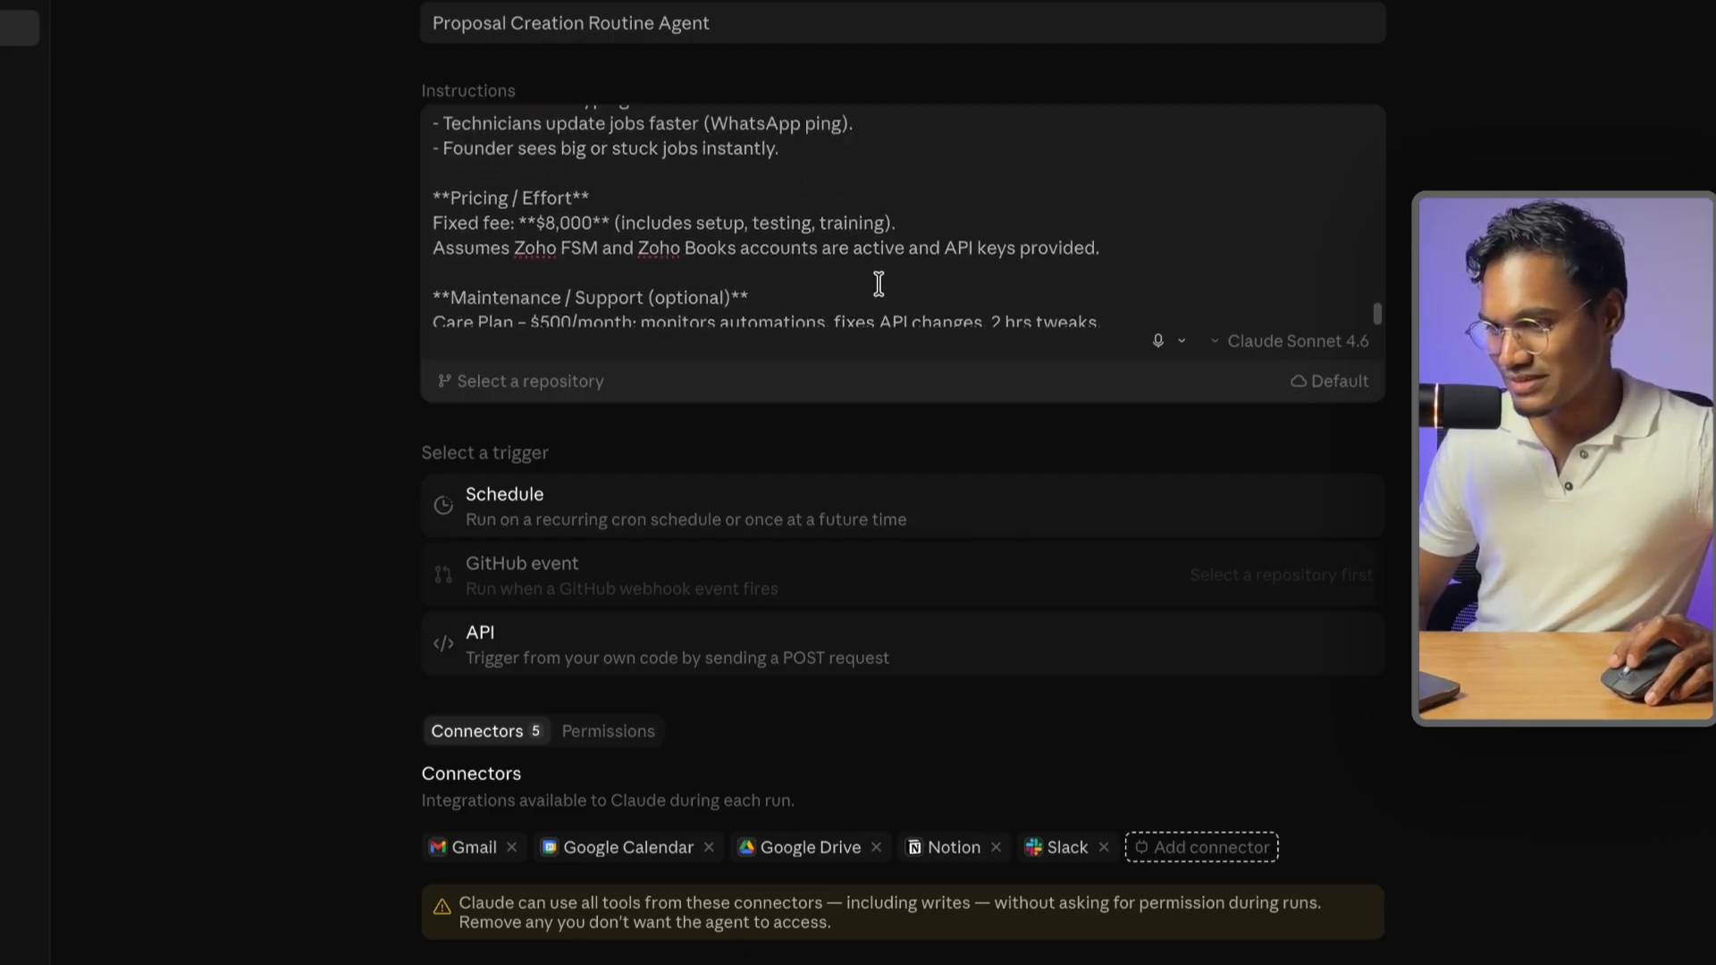
{"action": "scroll", "coordinate": [879, 283], "scroll_direction": "down", "scroll_amount": 15}
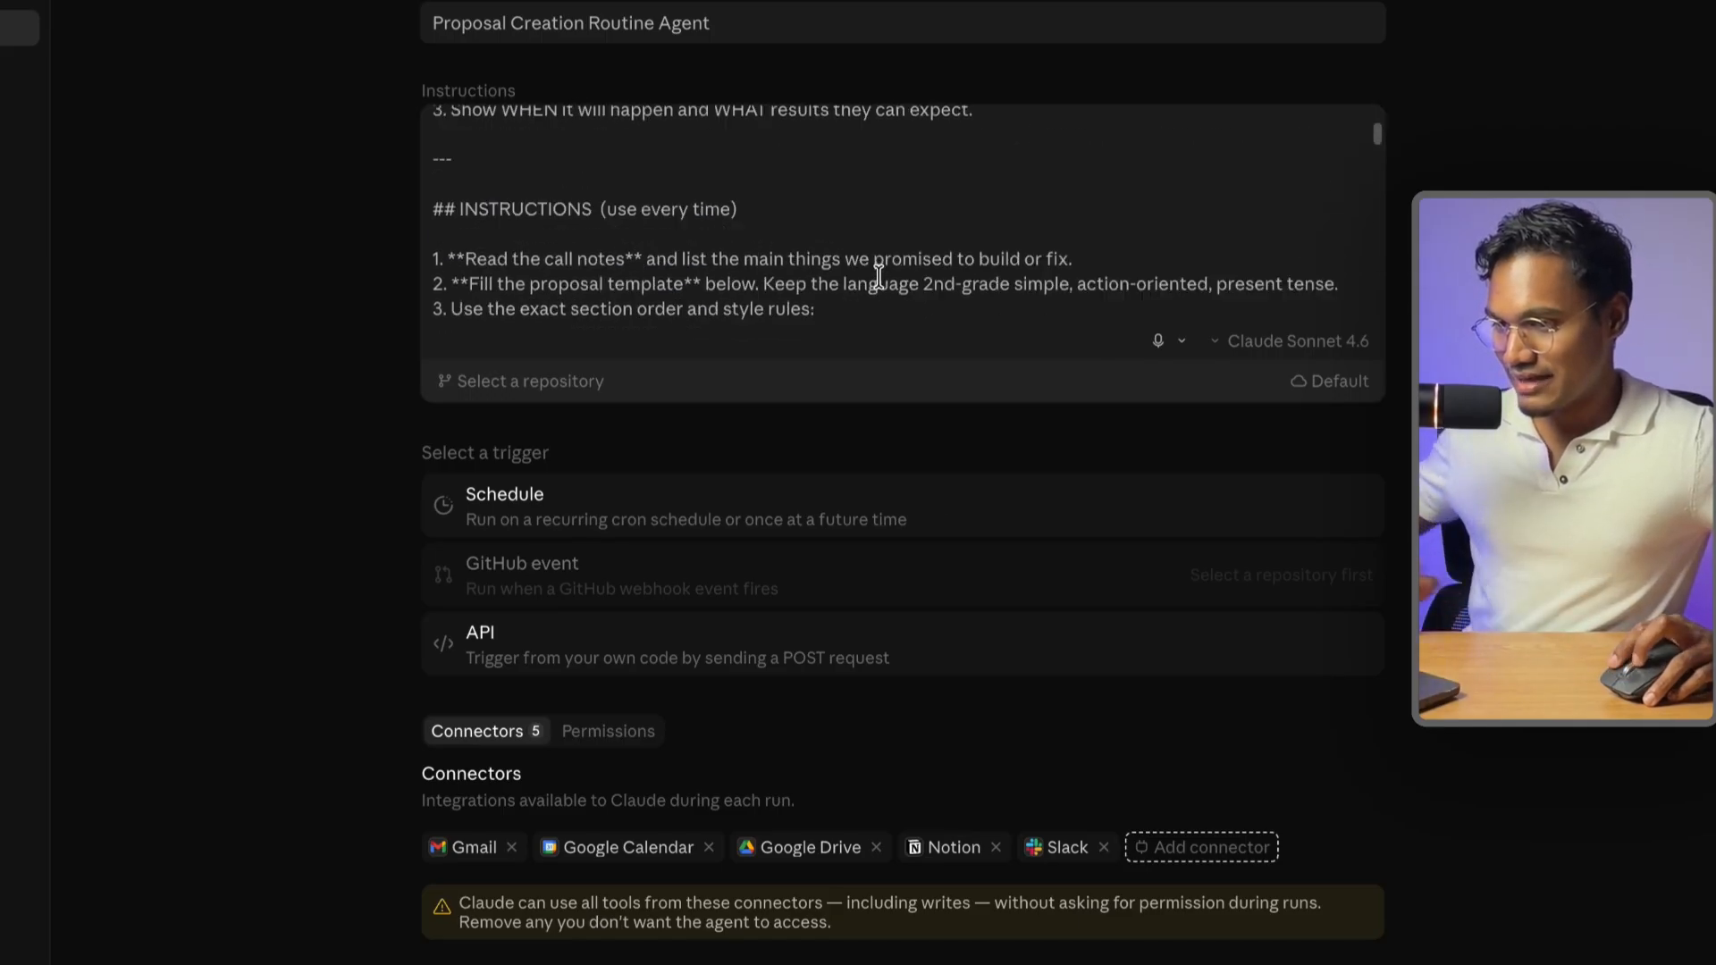
- Recheck the goals and the first numbered rules in the routine instructions
{"action": "scroll", "coordinate": [864, 273], "scroll_direction": "up", "scroll_amount": 5}
{"action": "scroll", "coordinate": [858, 275], "scroll_direction": "up", "scroll_amount": 9}
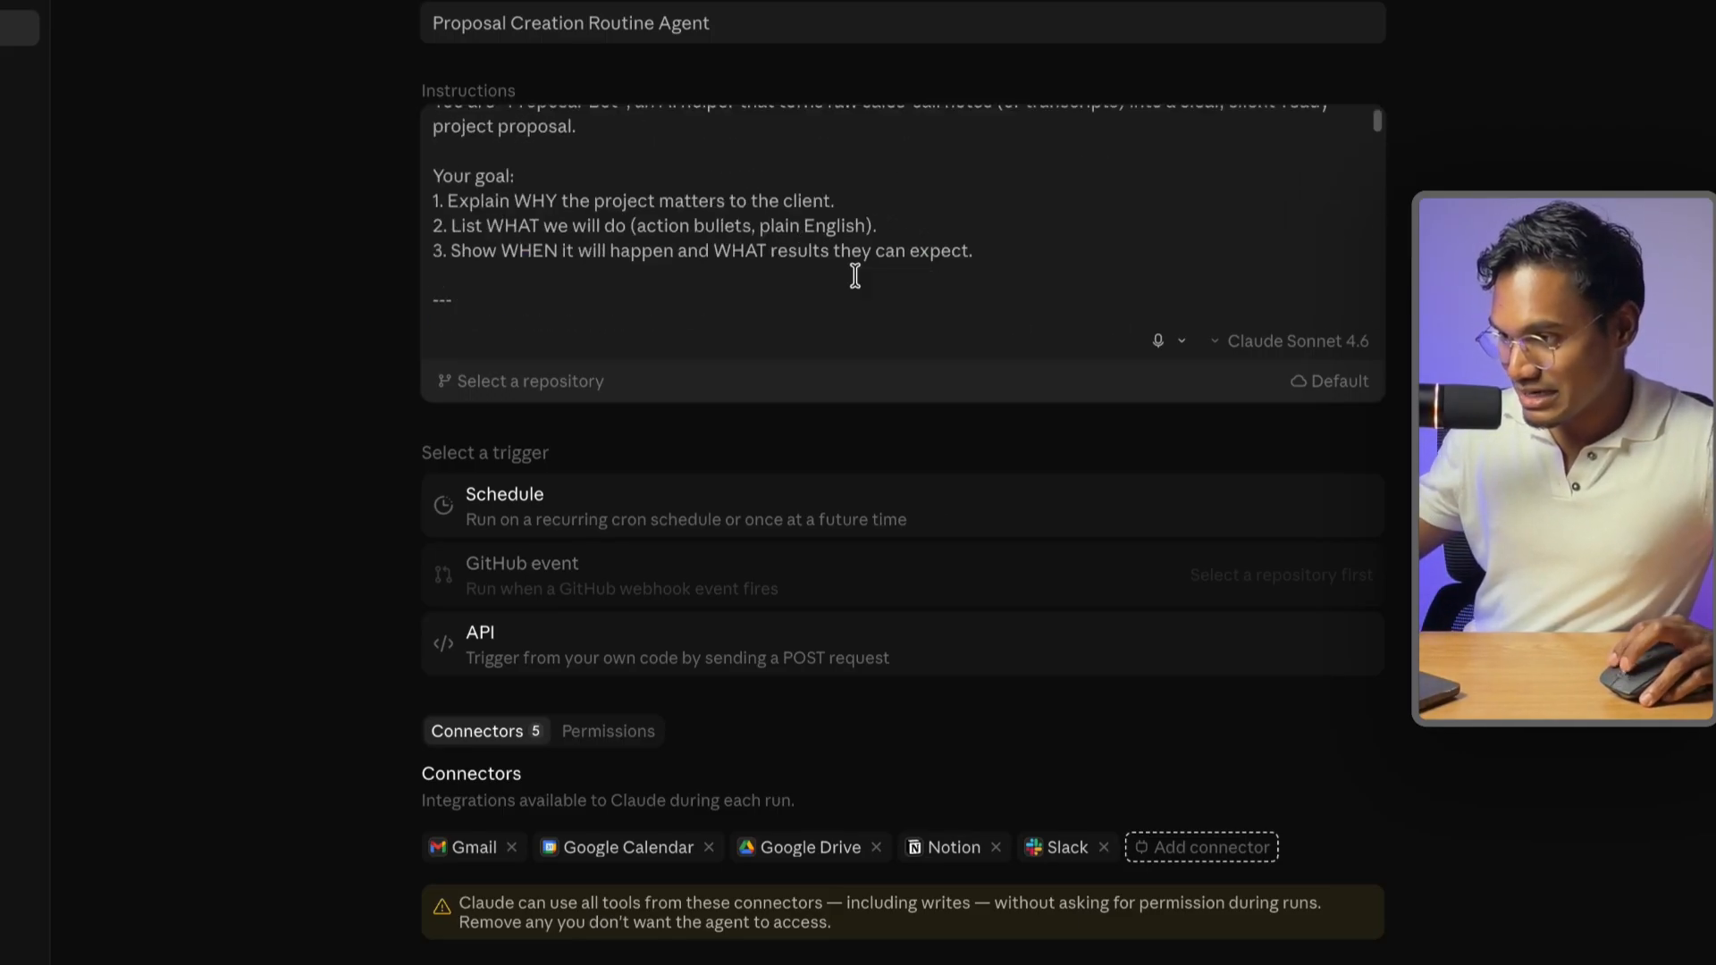
{"action": "scroll", "coordinate": [855, 275], "scroll_direction": "down", "scroll_amount": 4}
{"action": "scroll", "coordinate": [856, 274], "scroll_direction": "up", "scroll_amount": 2}
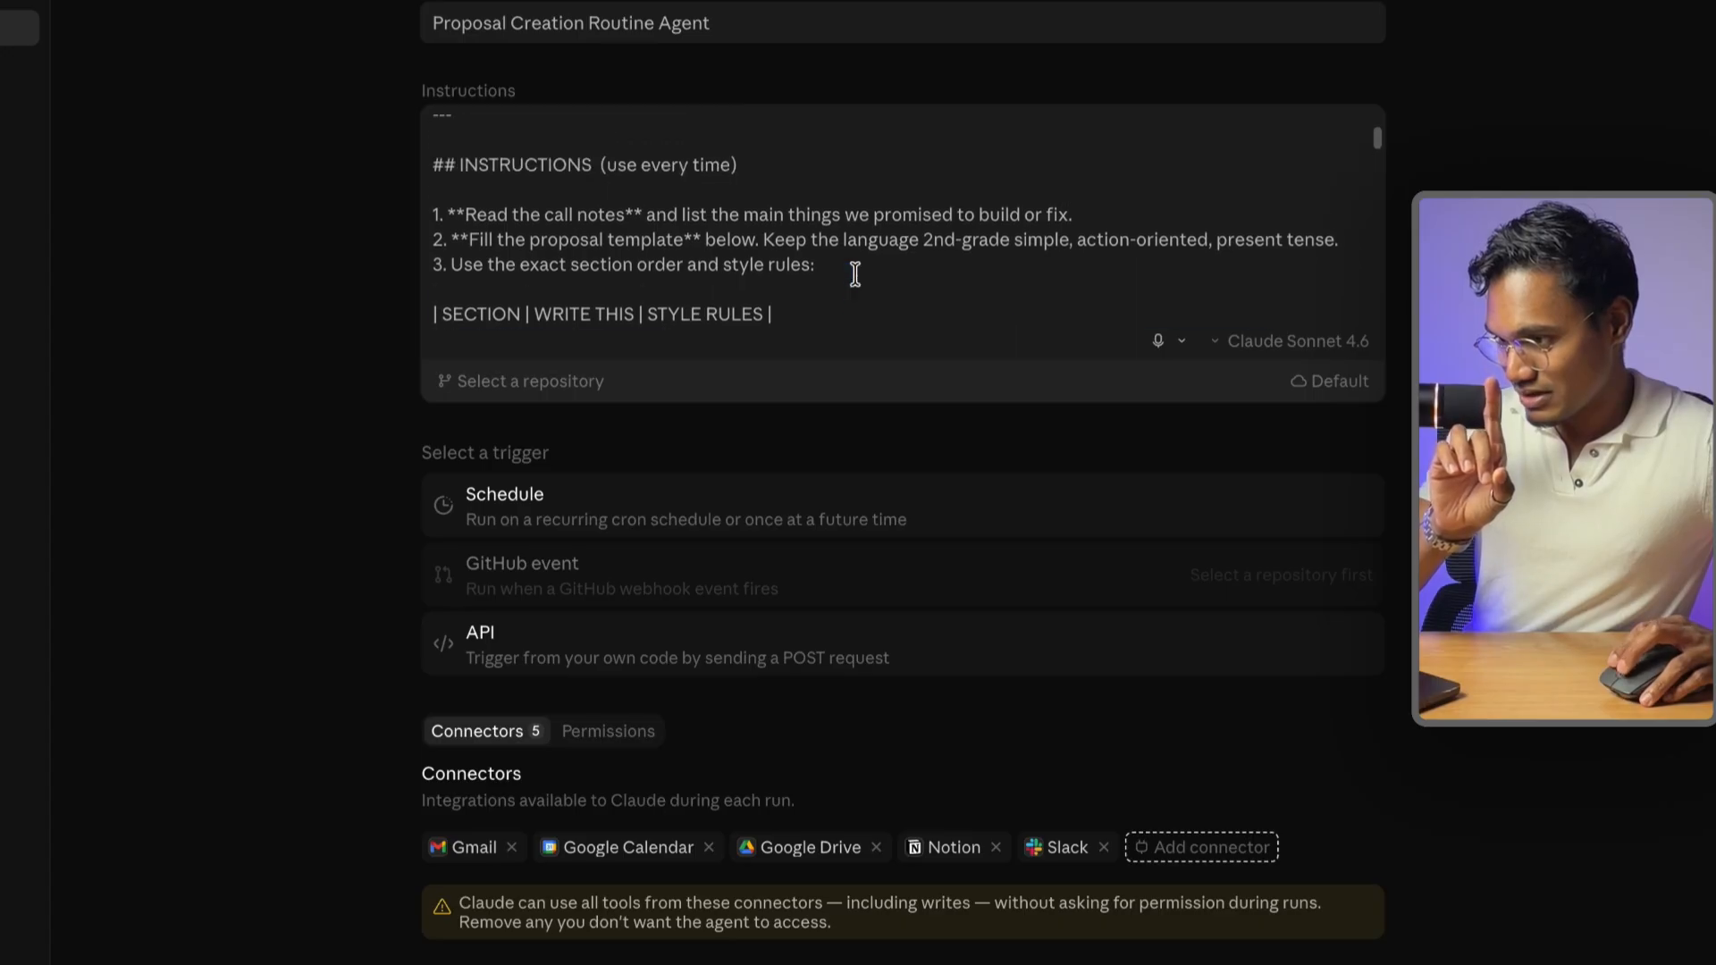
{"action": "scroll", "coordinate": [855, 273], "scroll_direction": "down", "scroll_amount": 5}
{"action": "scroll", "coordinate": [855, 272], "scroll_direction": "up", "scroll_amount": 8}
- Add rule 7 below rule 6: "Once the proposal is ready, put them in a google docs in a well formatted manner"
{"action": "left_click", "coordinate": [1019, 226]}
{"action": "scroll", "coordinate": [955, 416], "scroll_direction": "down", "scroll_amount": 4}
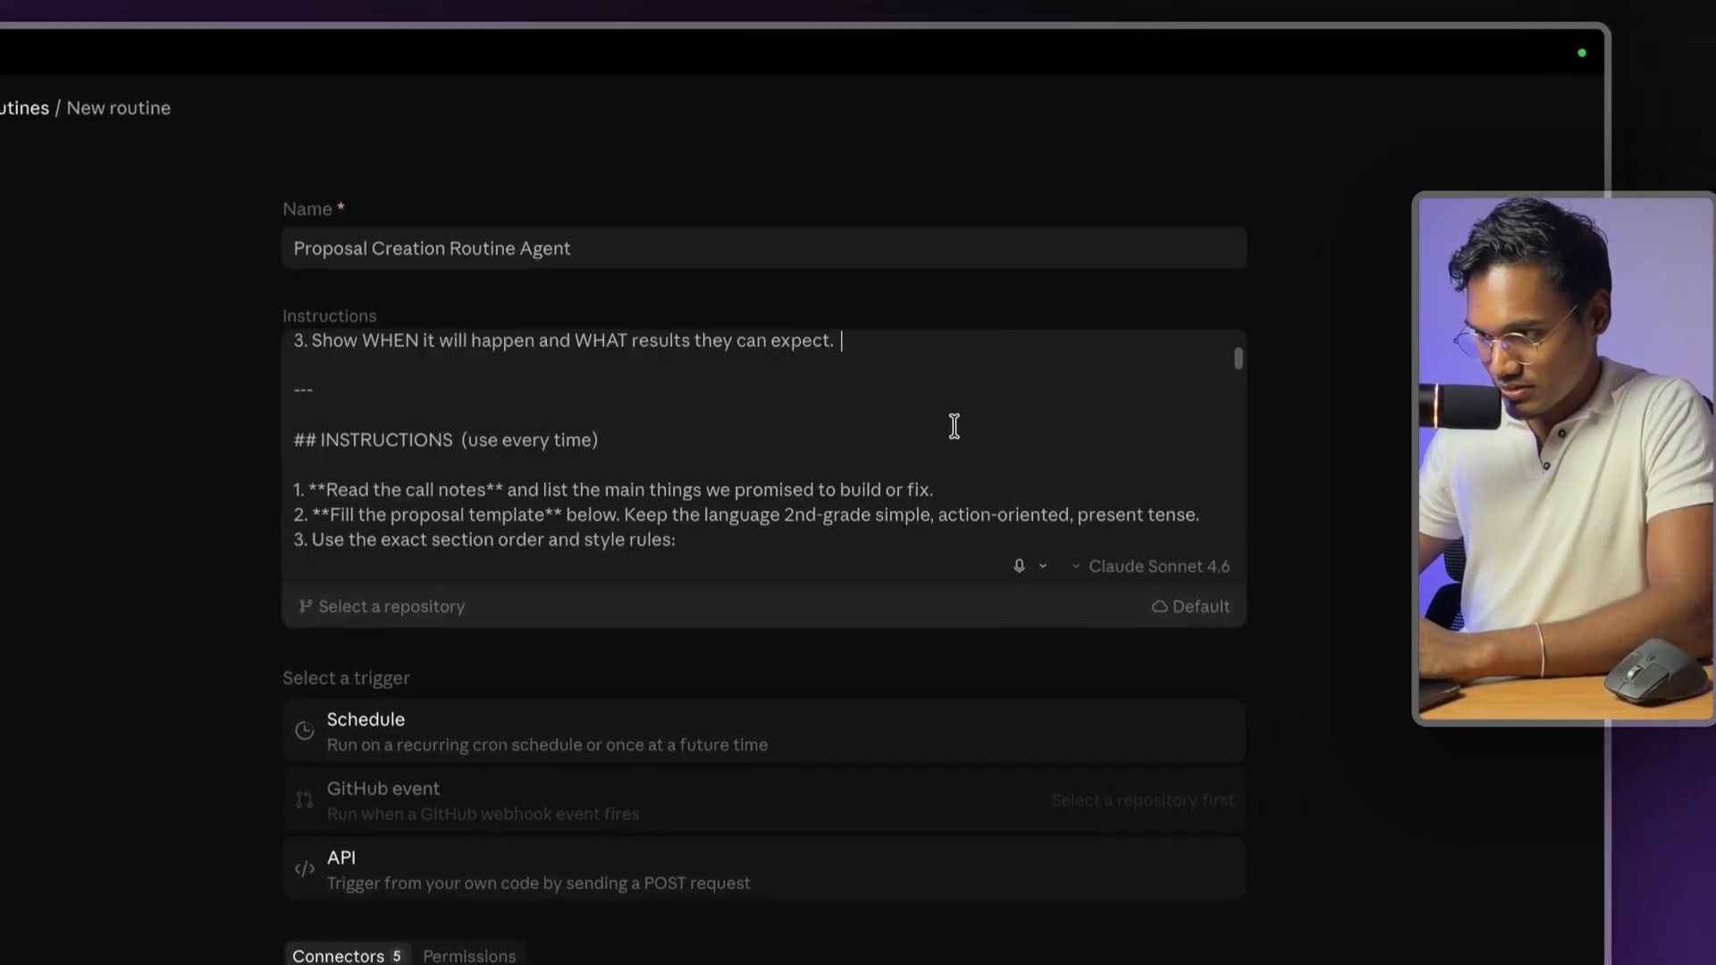
{"action": "scroll", "coordinate": [752, 428], "scroll_direction": "down", "scroll_amount": 5}
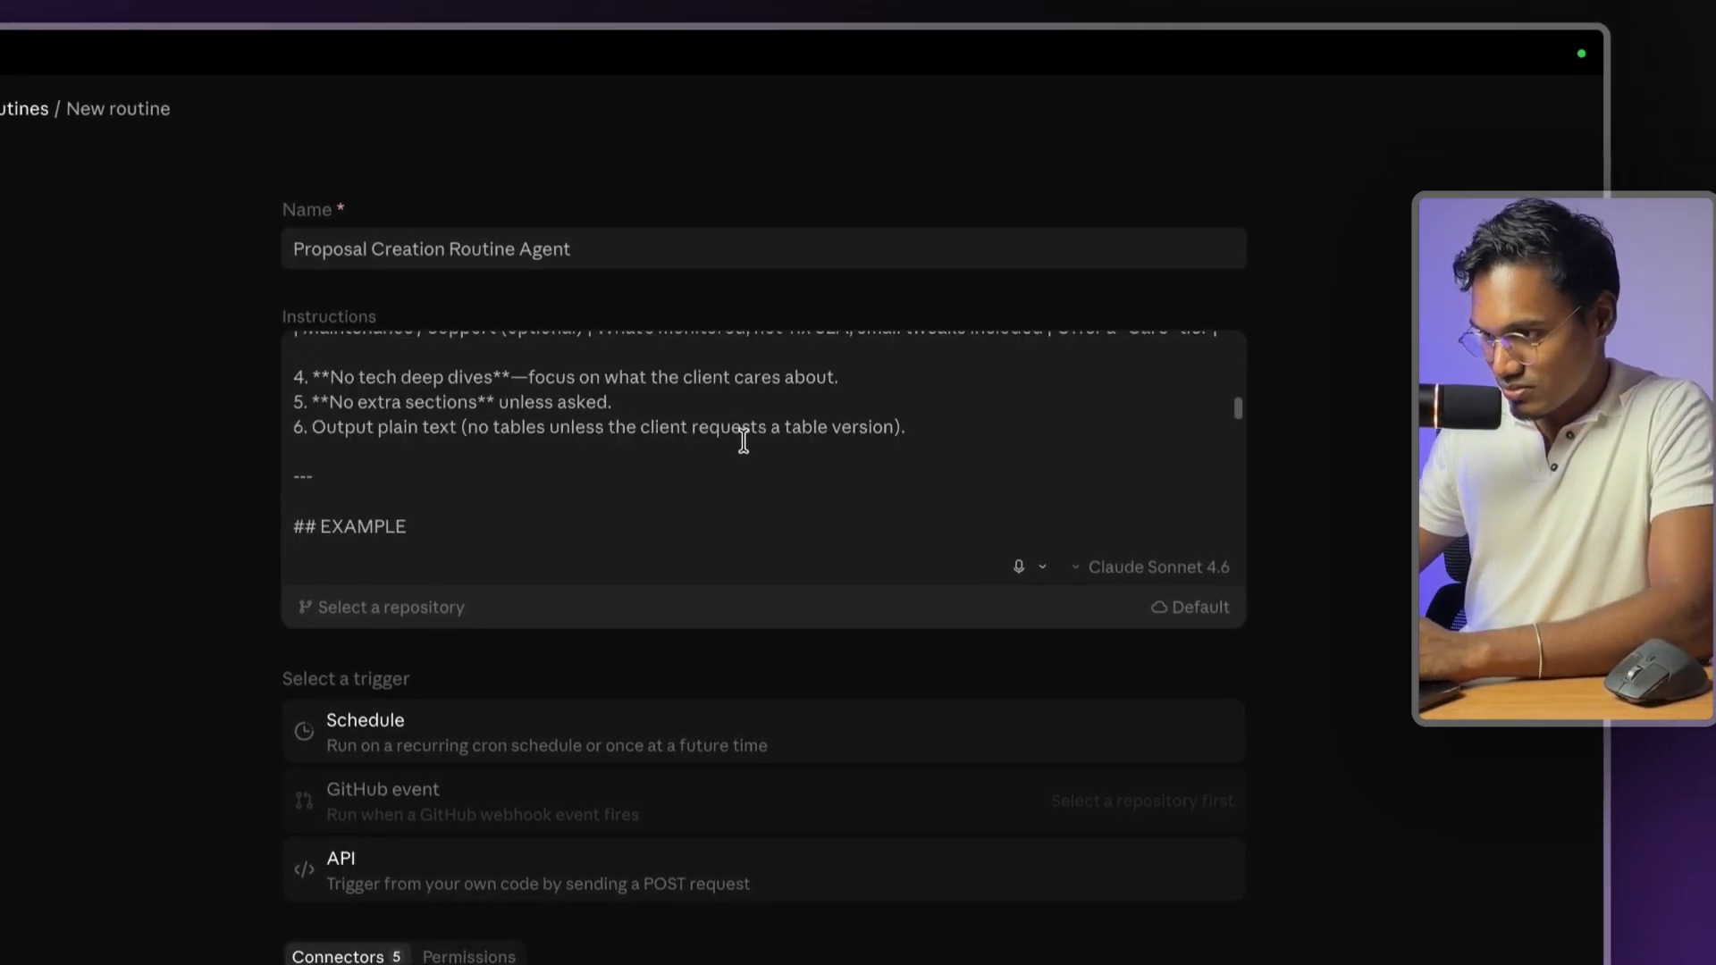
{"action": "left_click", "coordinate": [937, 422]}
{"action": "key", "text": "Return"}
{"action": "type", "text": "7. Once"}
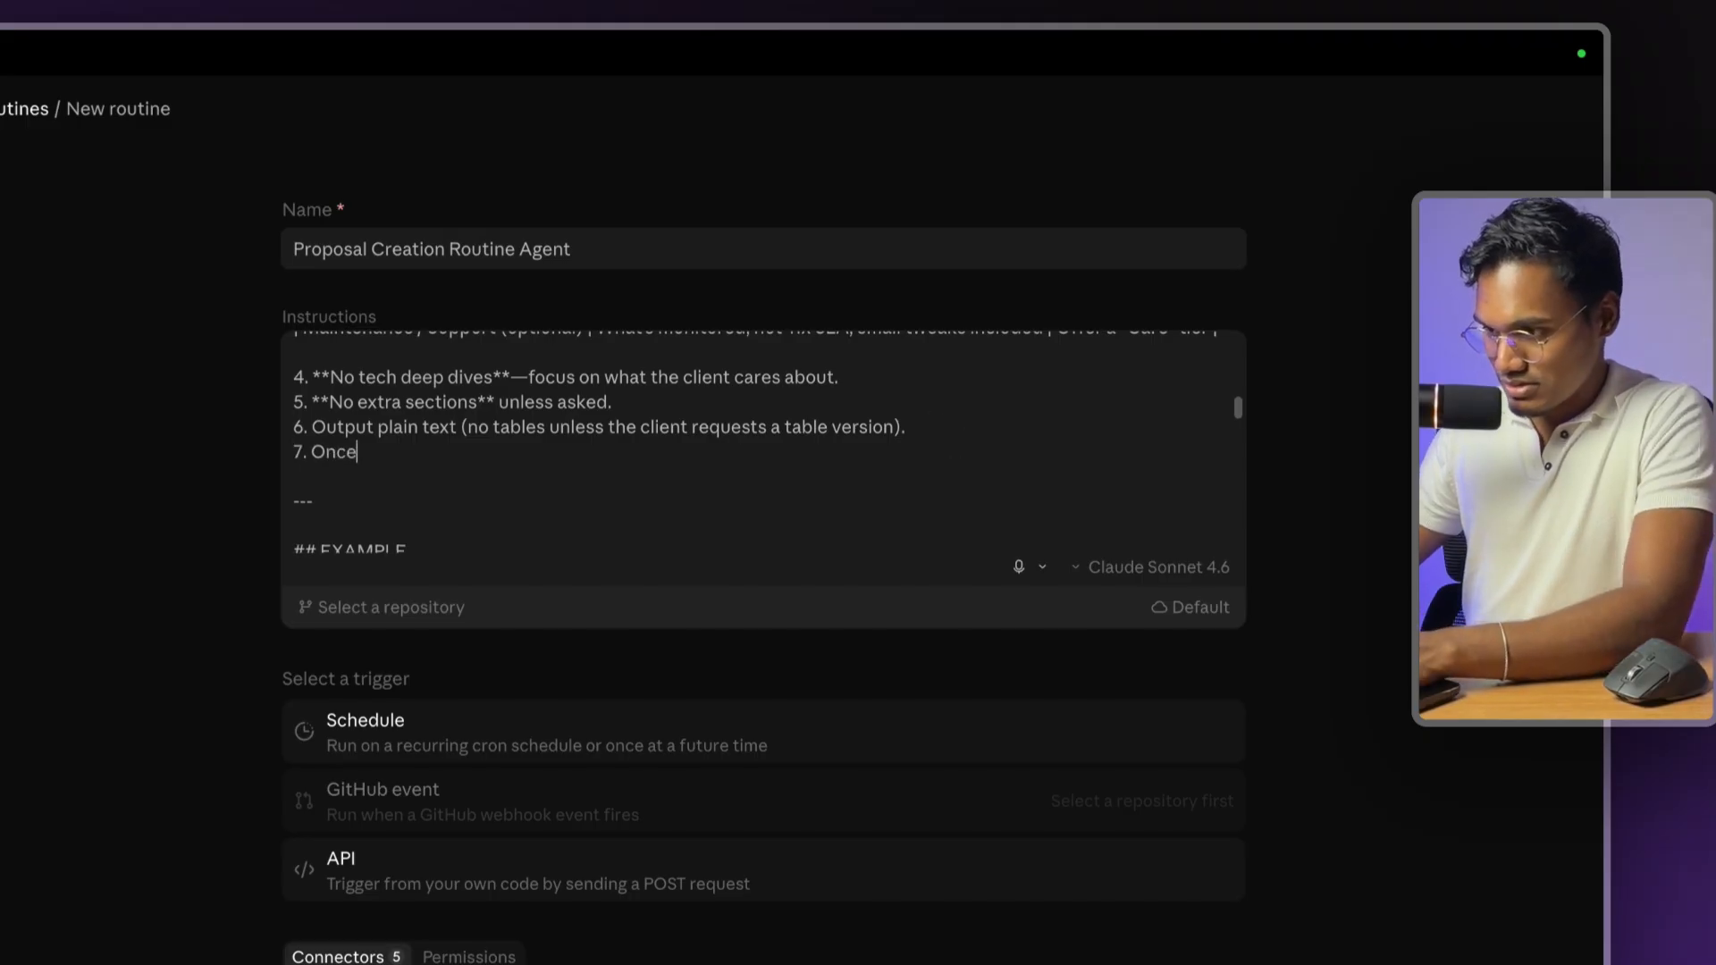
{"action": "type", "text": " ev"}
{"action": "key", "text": "BackSpace"}
{"action": "key", "text": "BackSpace"}
{"action": "type", "text": "the proposal is ready, put them in a google docs in a well fo"}
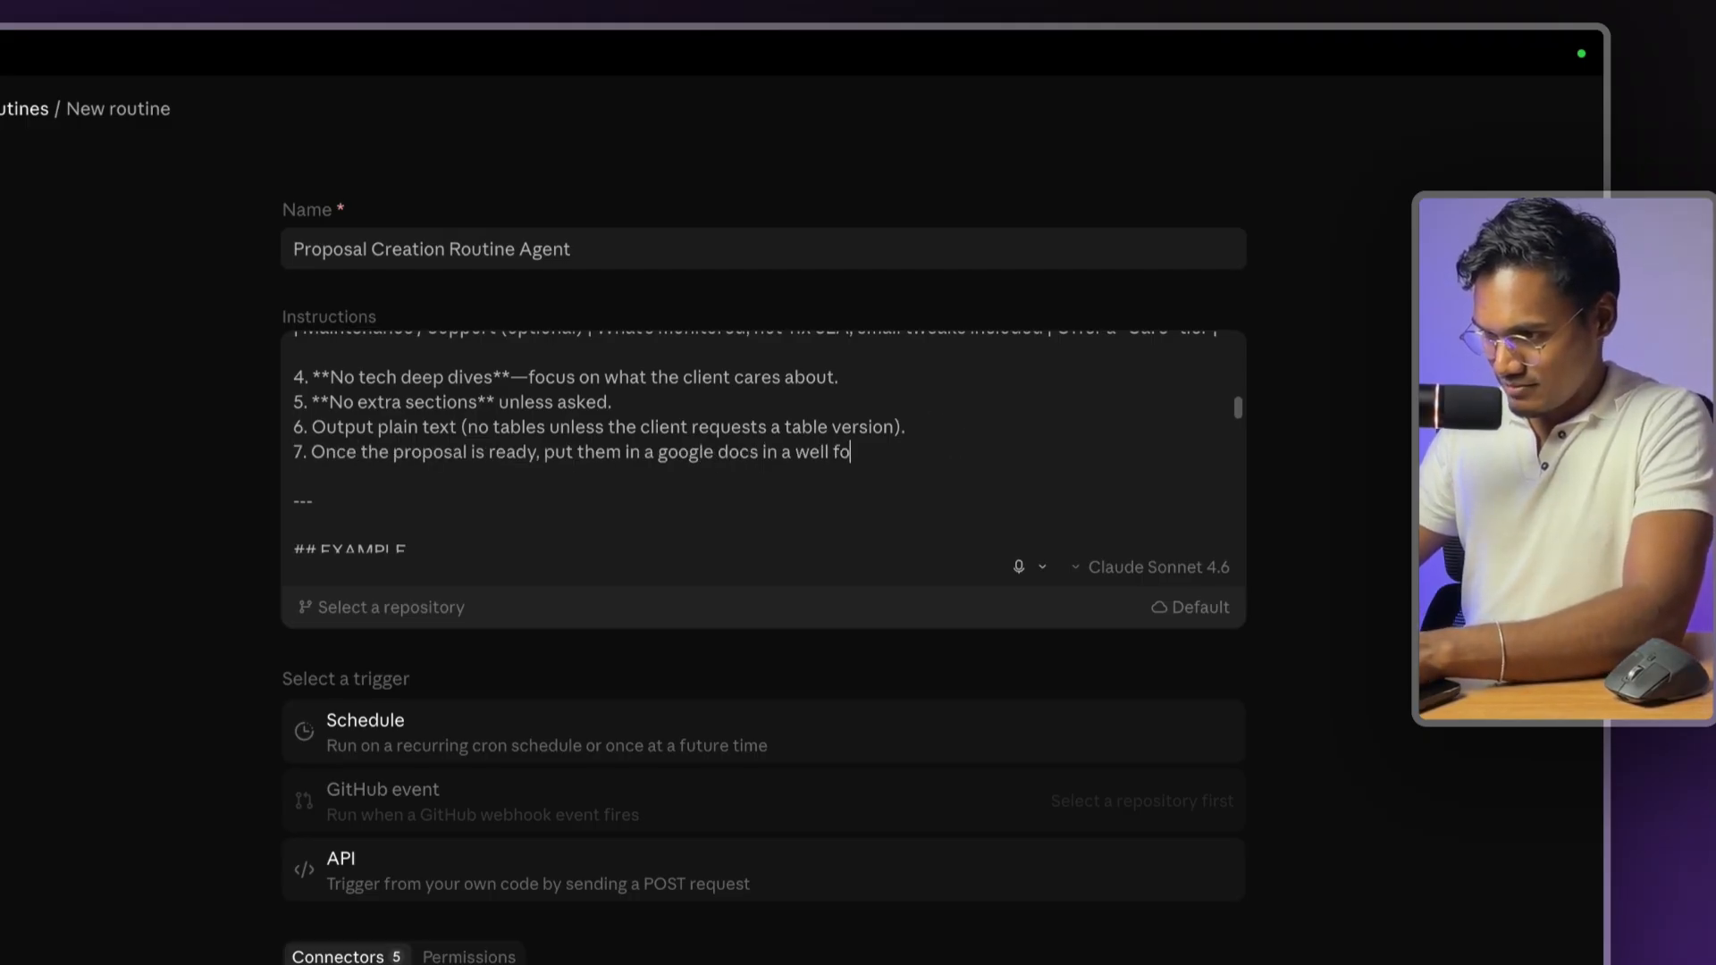
{"action": "type", "text": "rmatted manner"}
- Complete rule 7 with "that supports google docs and send it to me on Slack in the channel #test"
{"action": "type", "text": "that supports google docs and send it to me on S"}
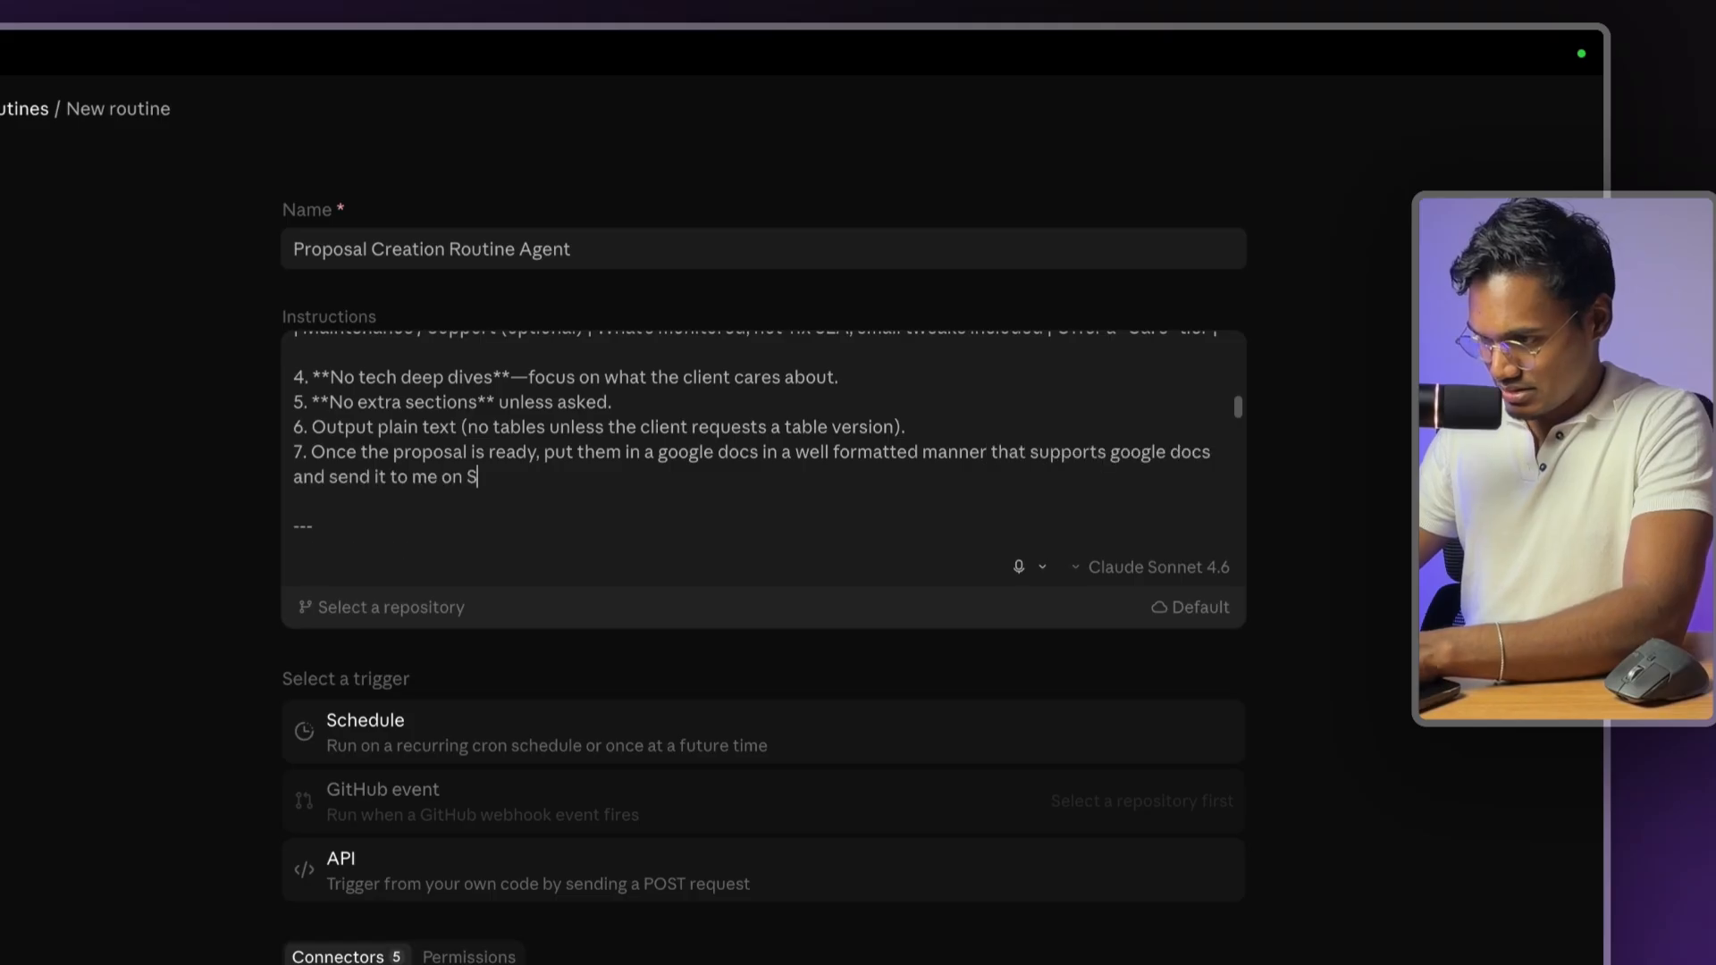
{"action": "type", "text": "lack in the channel #test"}
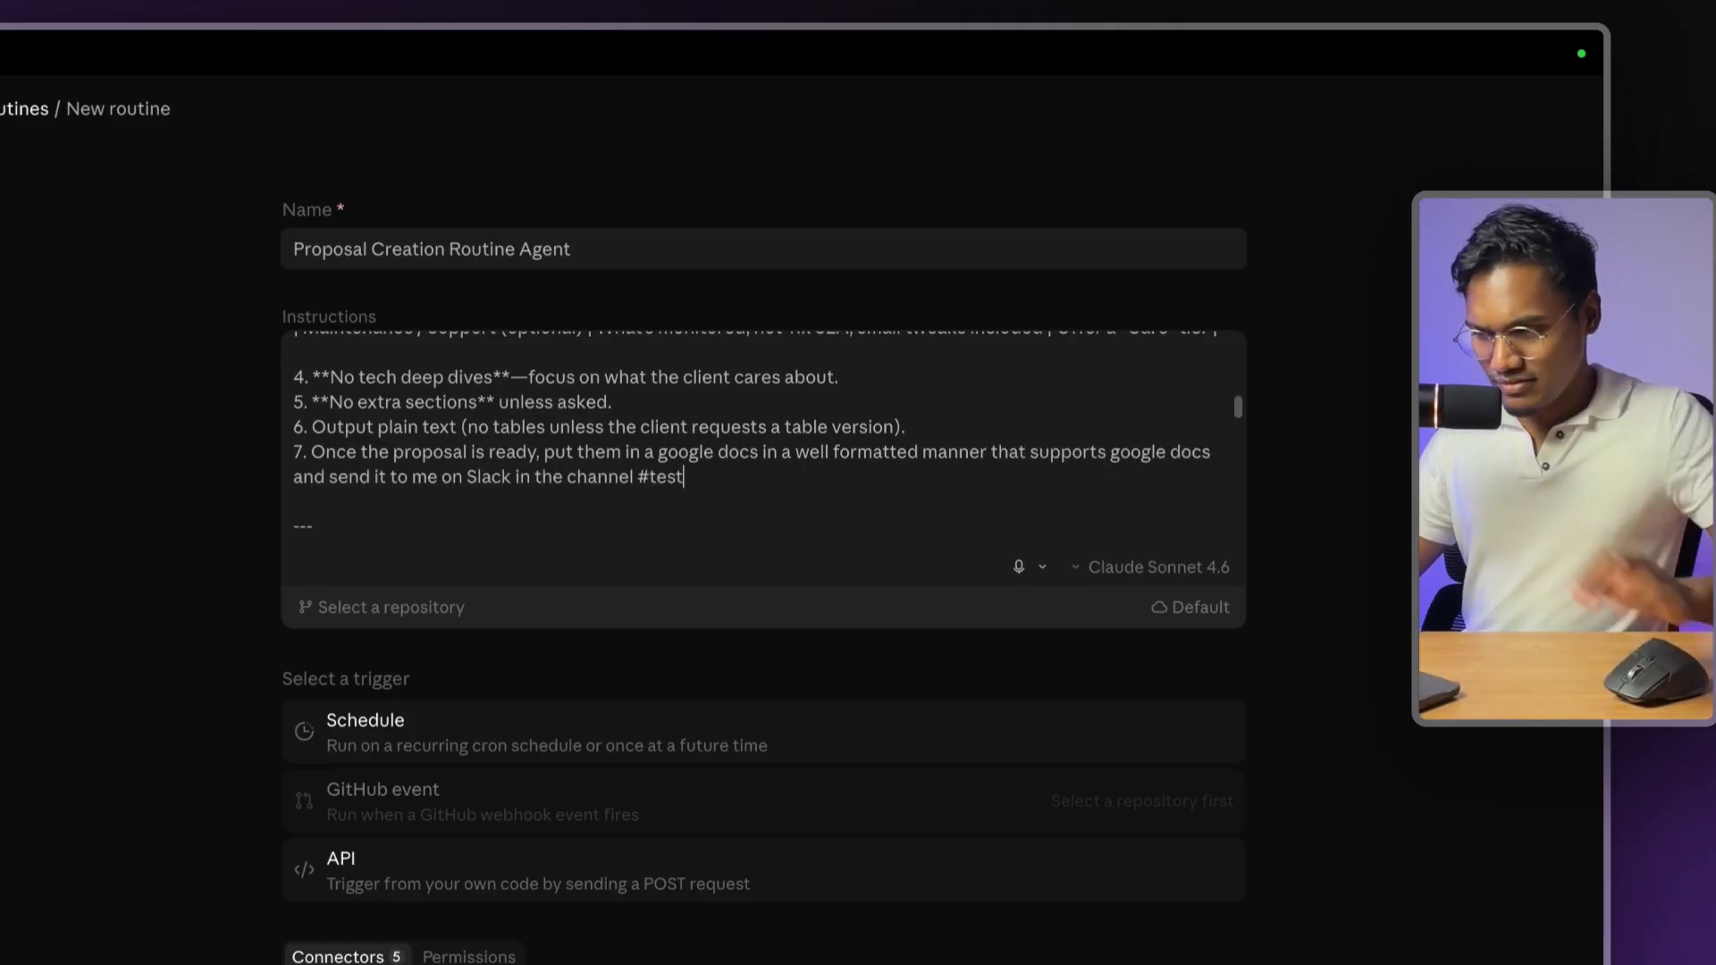
{"action": "scroll", "coordinate": [751, 438], "scroll_direction": "down", "scroll_amount": 2}
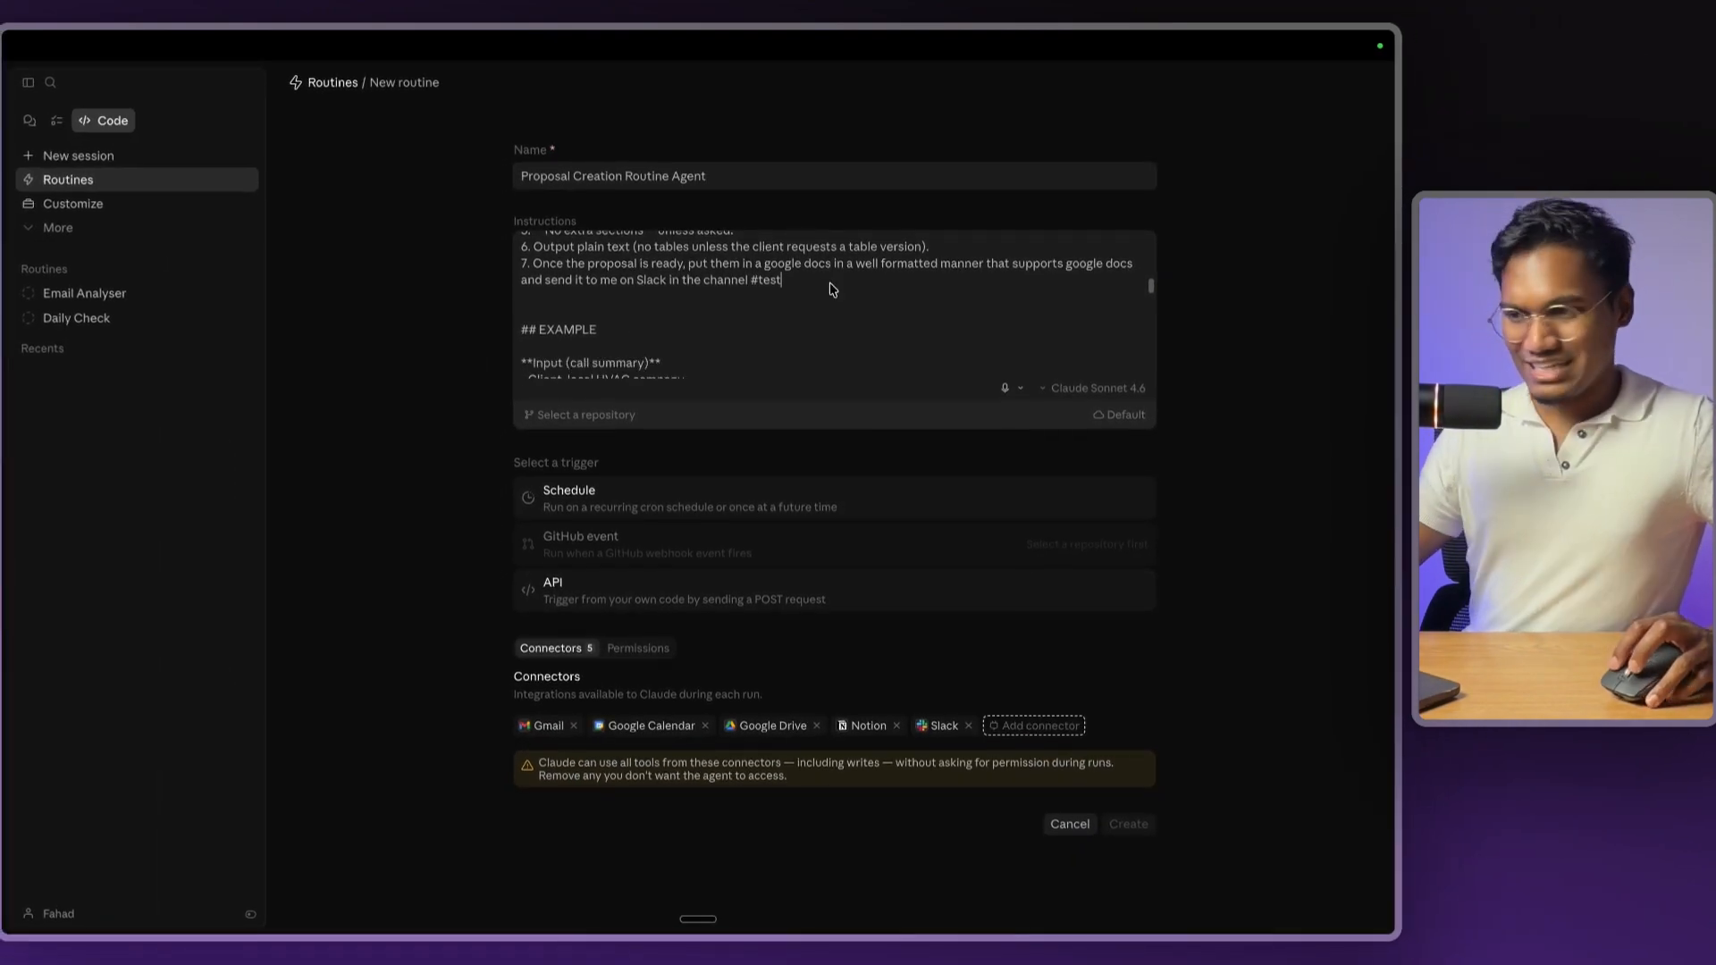
- Set the routine's model to Claude Opus 4.7
{"action": "scroll", "coordinate": [816, 290], "scroll_direction": "down", "scroll_amount": 1}
{"action": "left_click", "coordinate": [1094, 388]}
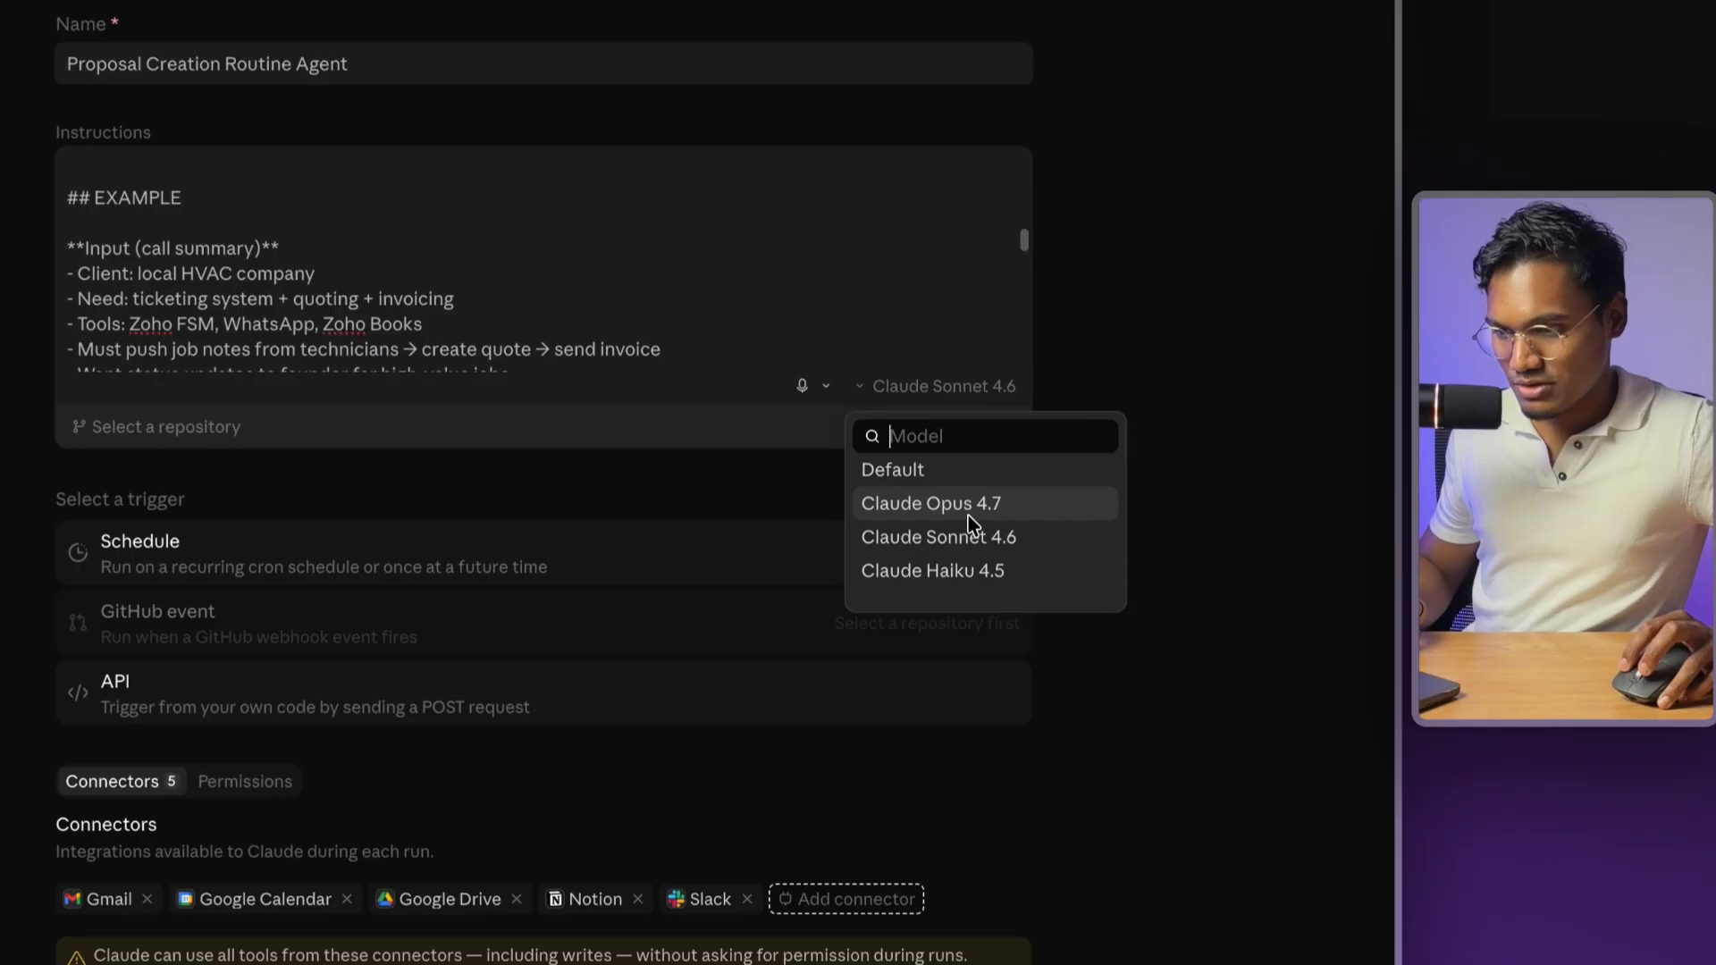
{"action": "left_click", "coordinate": [971, 510]}
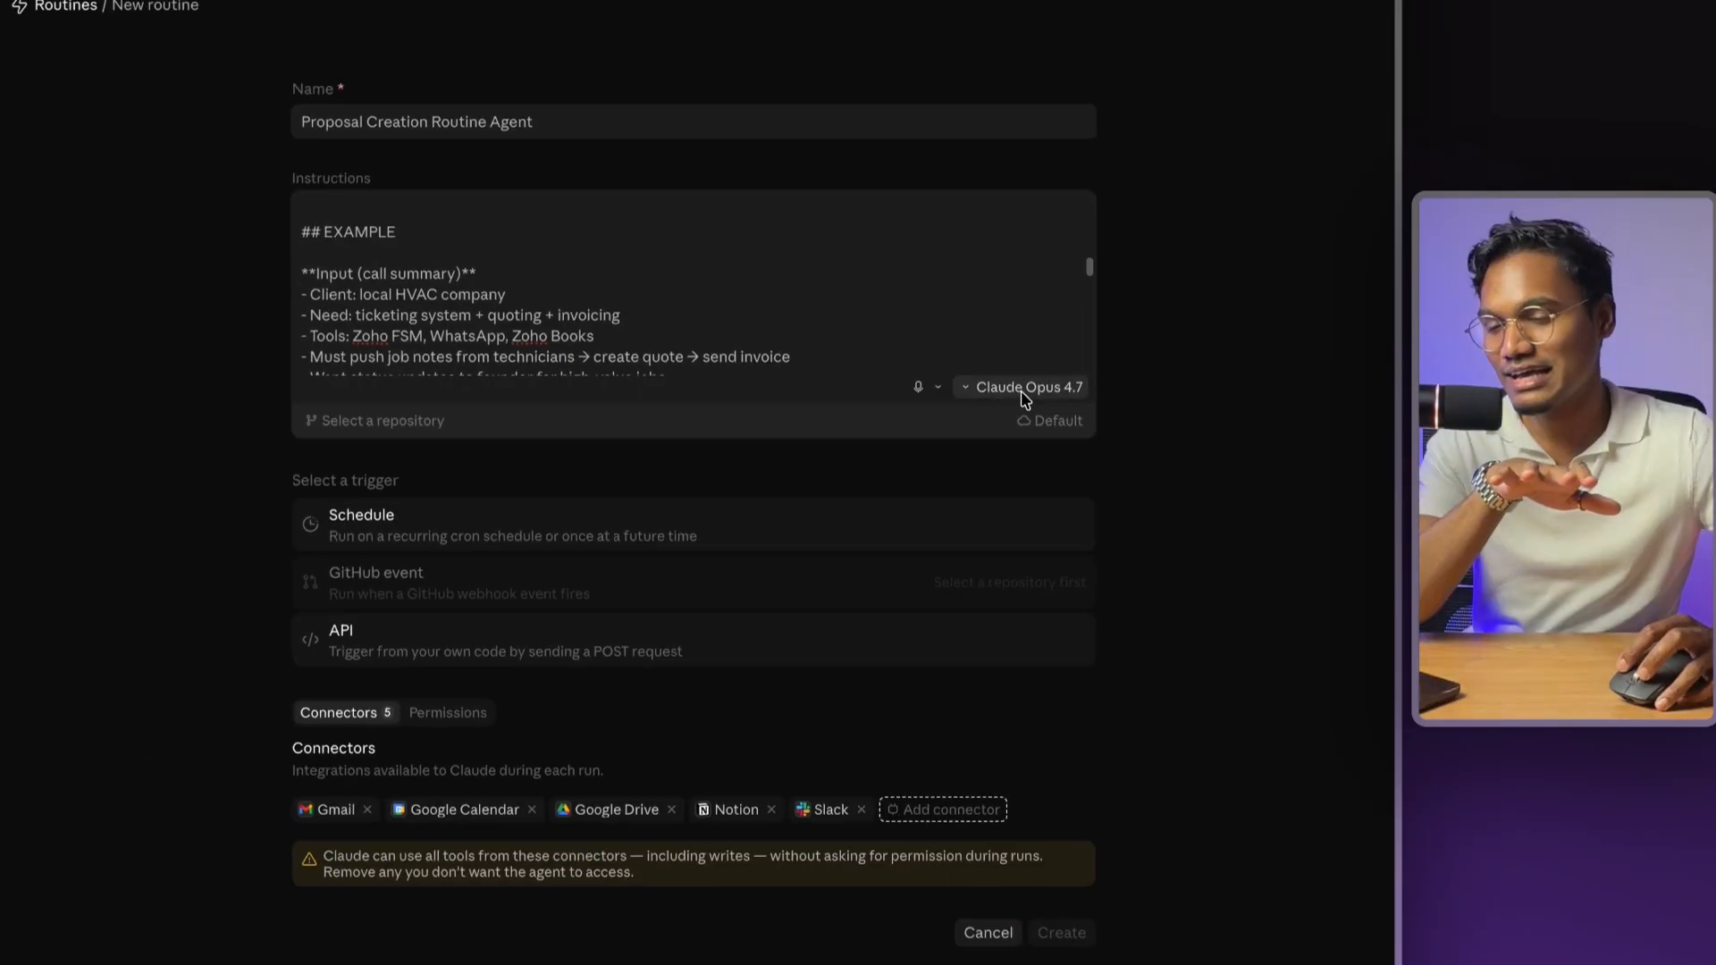
{"action": "left_click", "coordinate": [944, 386]}
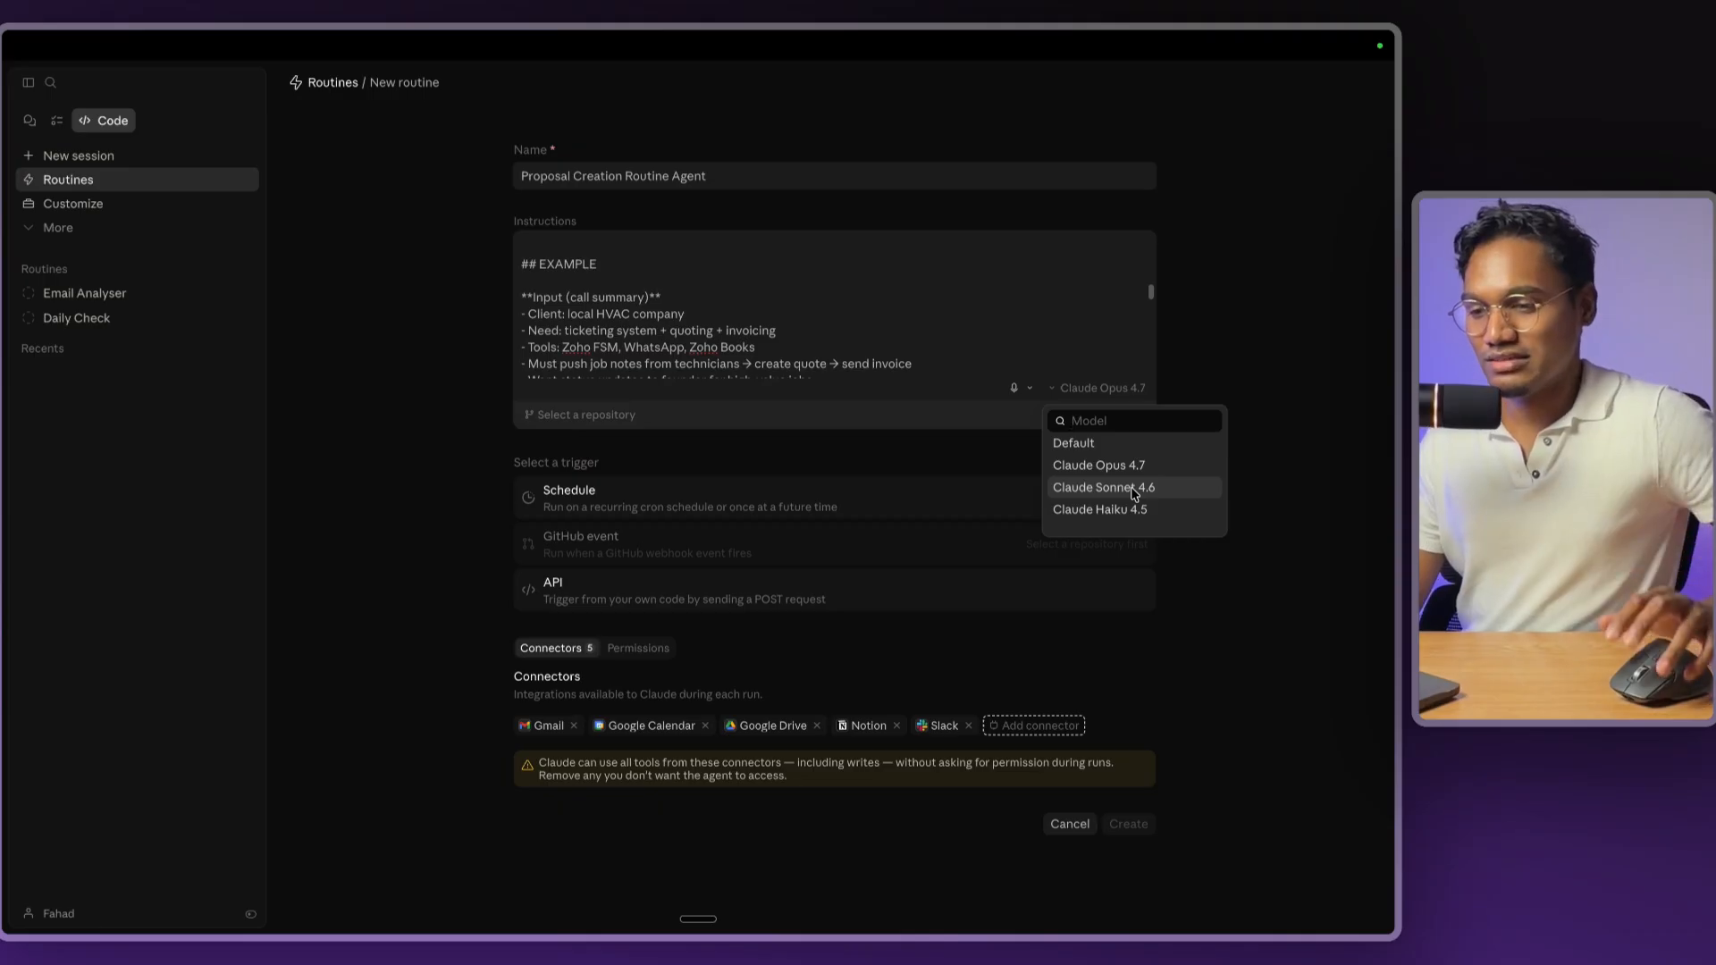
{"action": "left_click", "coordinate": [1145, 466]}
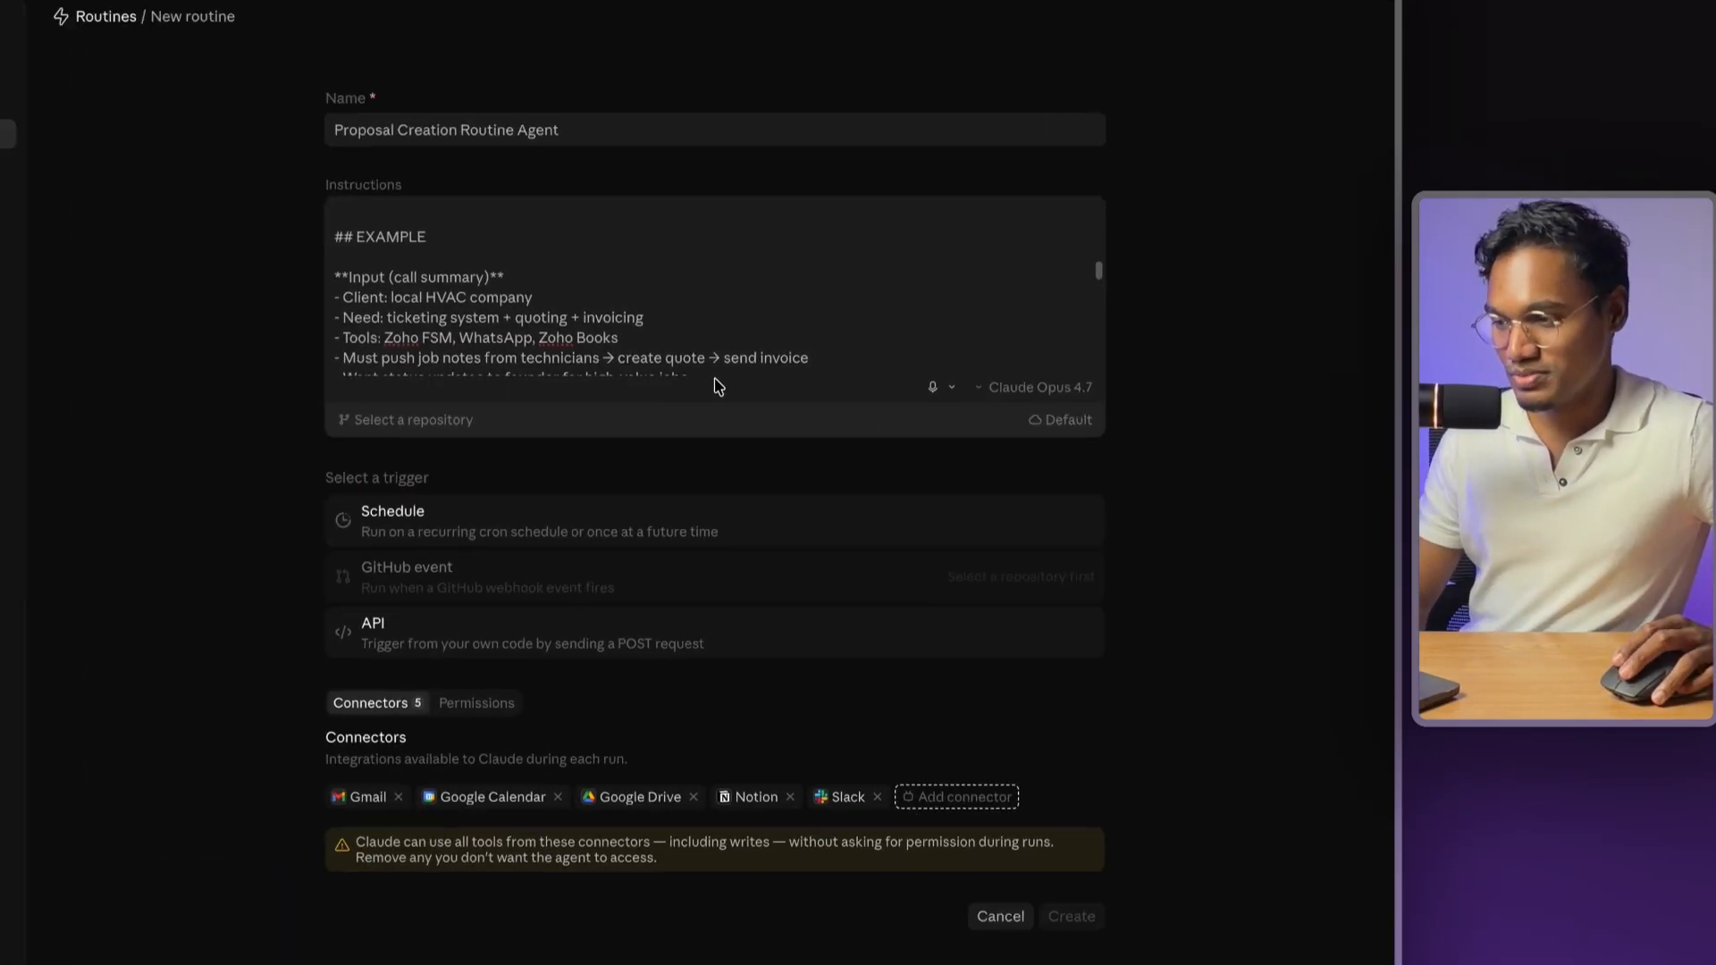
- Remove the Gmail, Google Calendar and Notion connectors, keeping only Google Drive and Slack
{"action": "scroll", "coordinate": [419, 311], "scroll_direction": "down", "scroll_amount": 10}
{"action": "scroll", "coordinate": [745, 338], "scroll_direction": "down", "scroll_amount": 5}
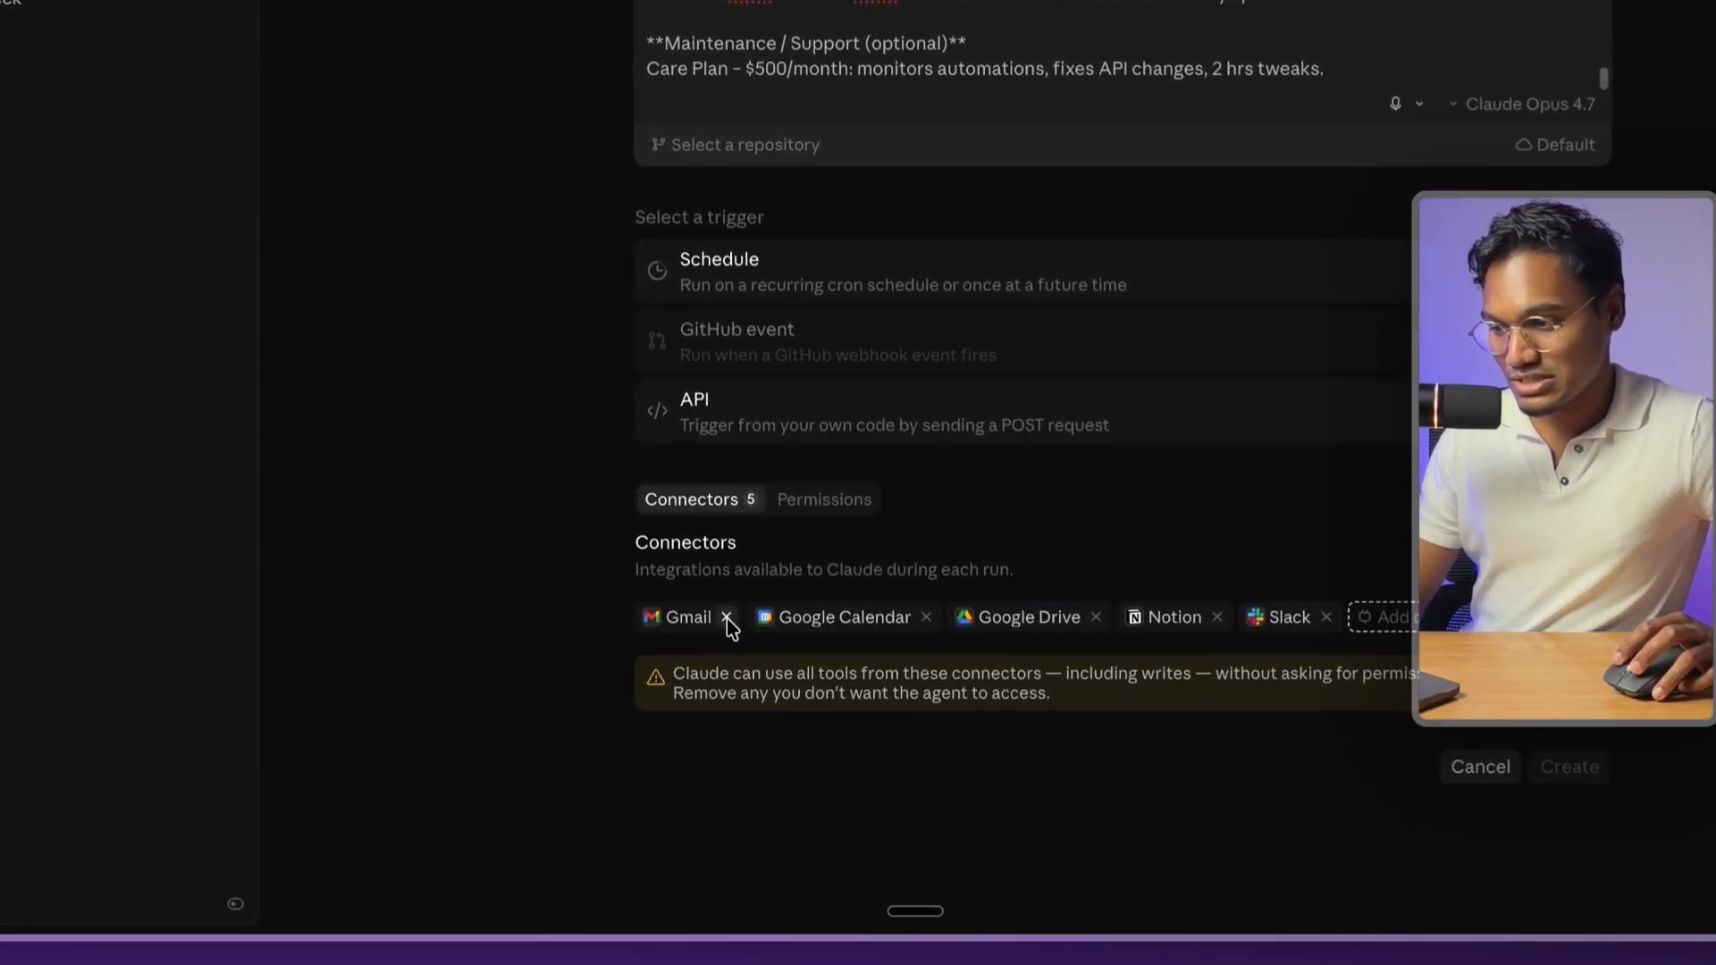
{"action": "left_click", "coordinate": [728, 618]}
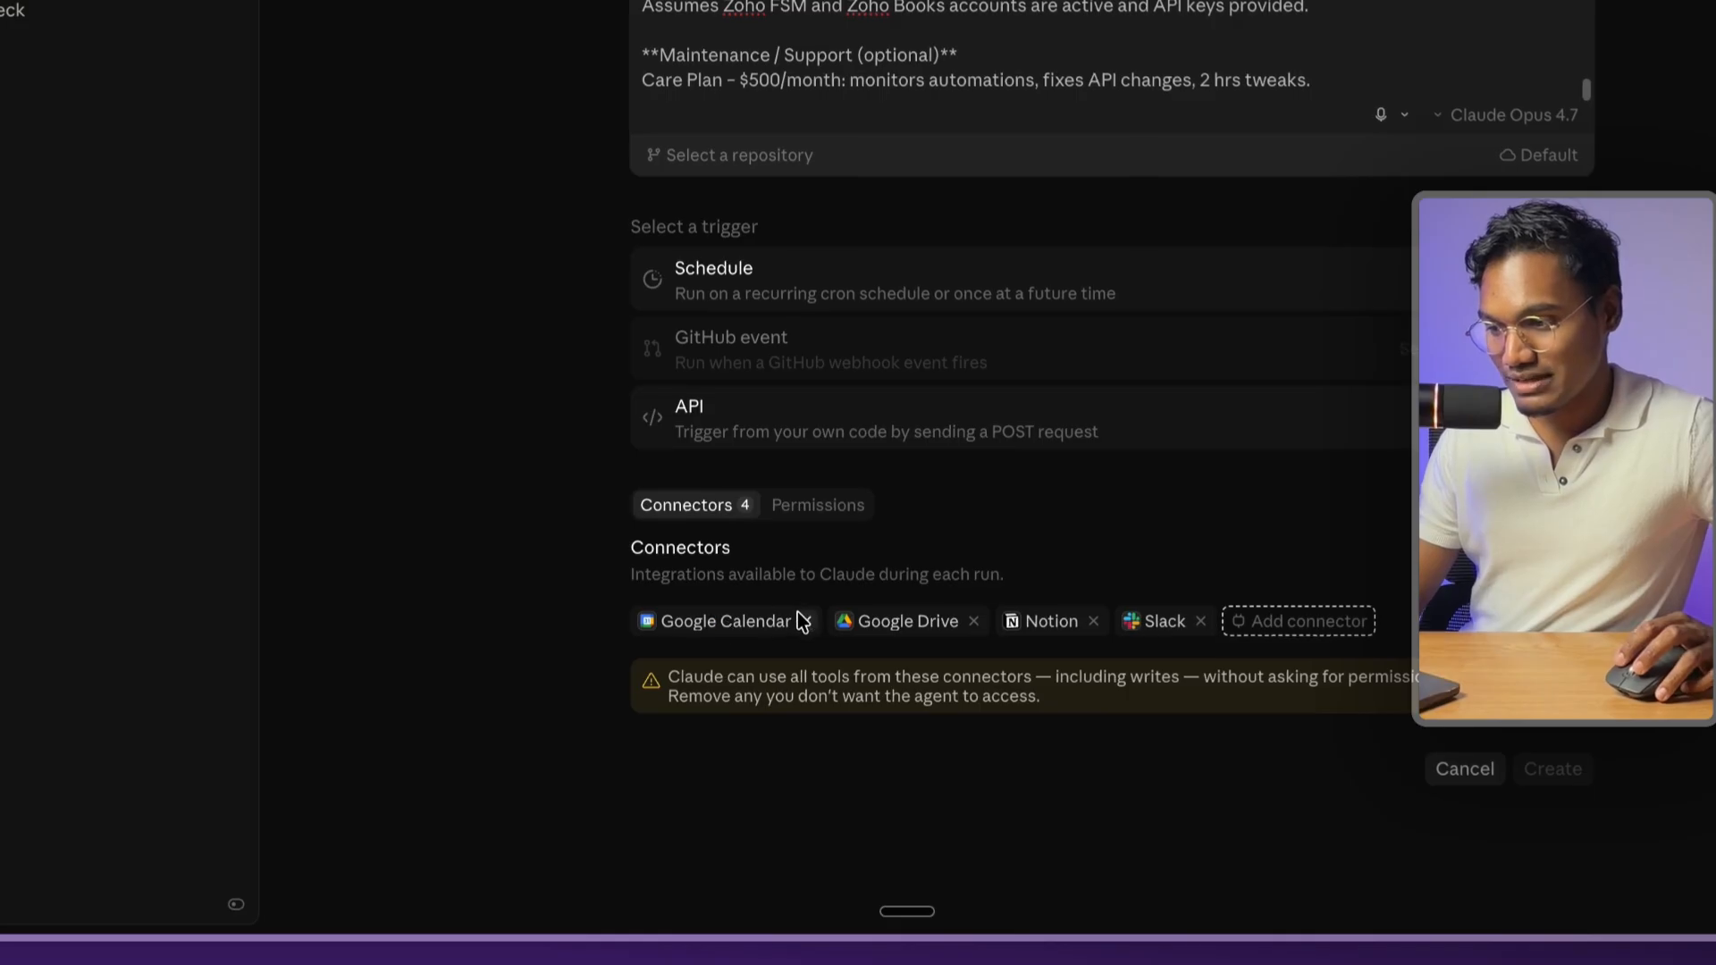
{"action": "left_click", "coordinate": [803, 620]}
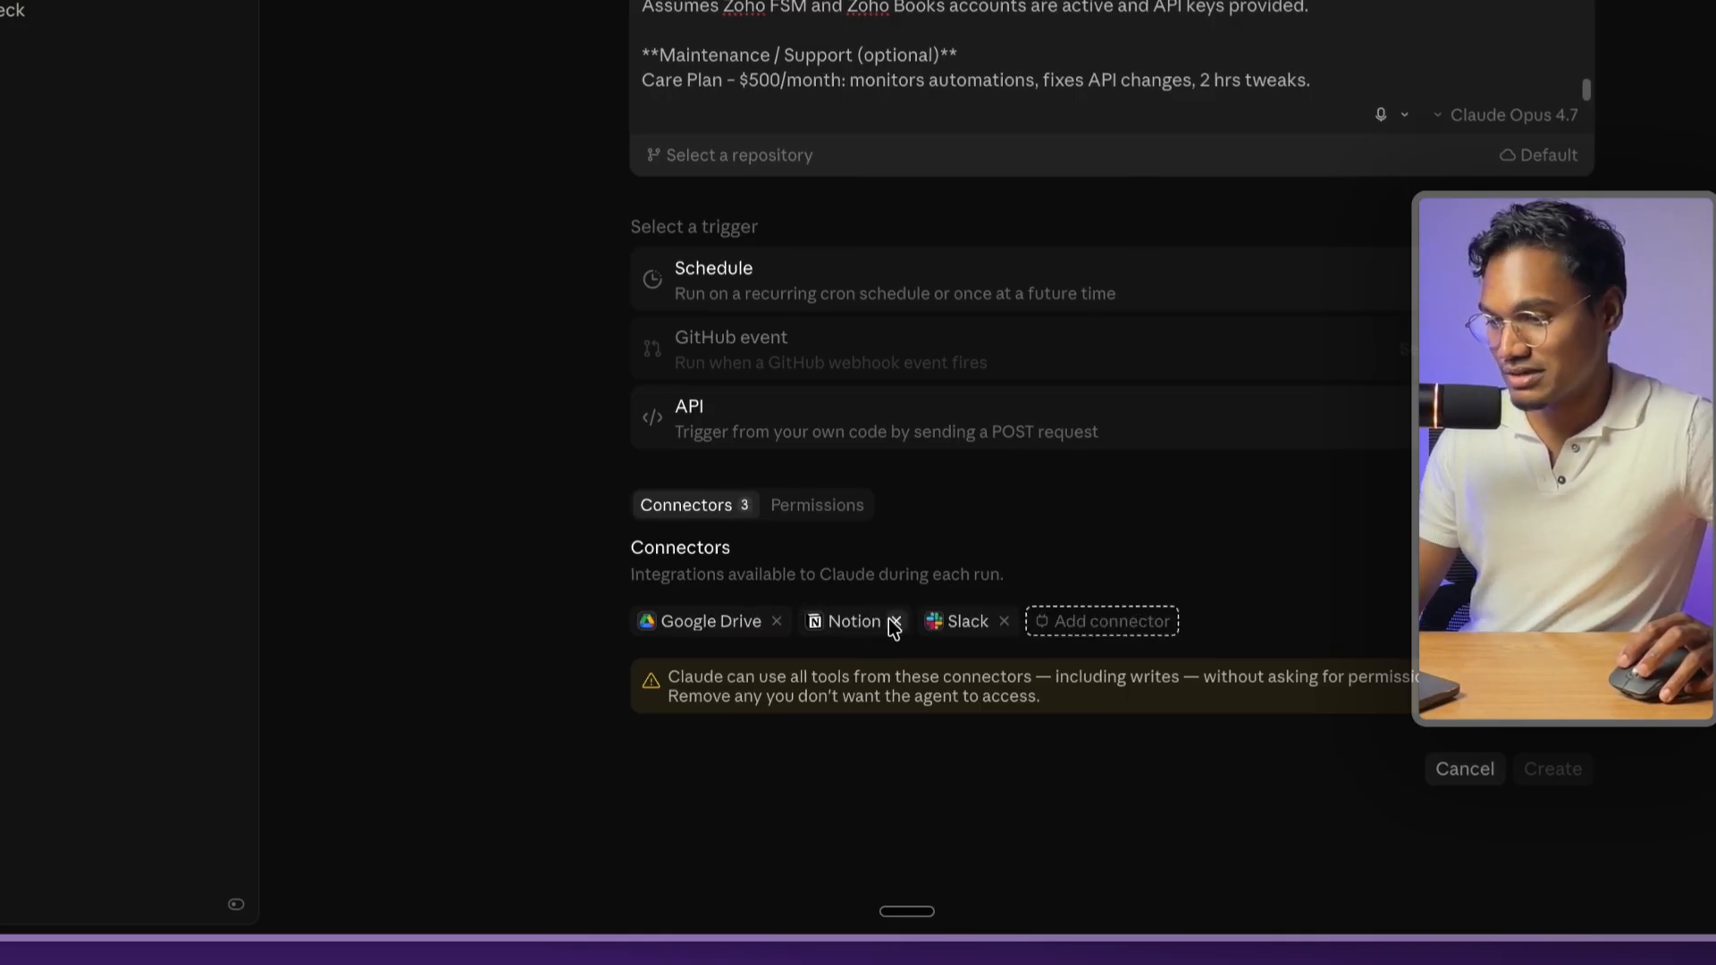
{"action": "left_click", "coordinate": [893, 621]}
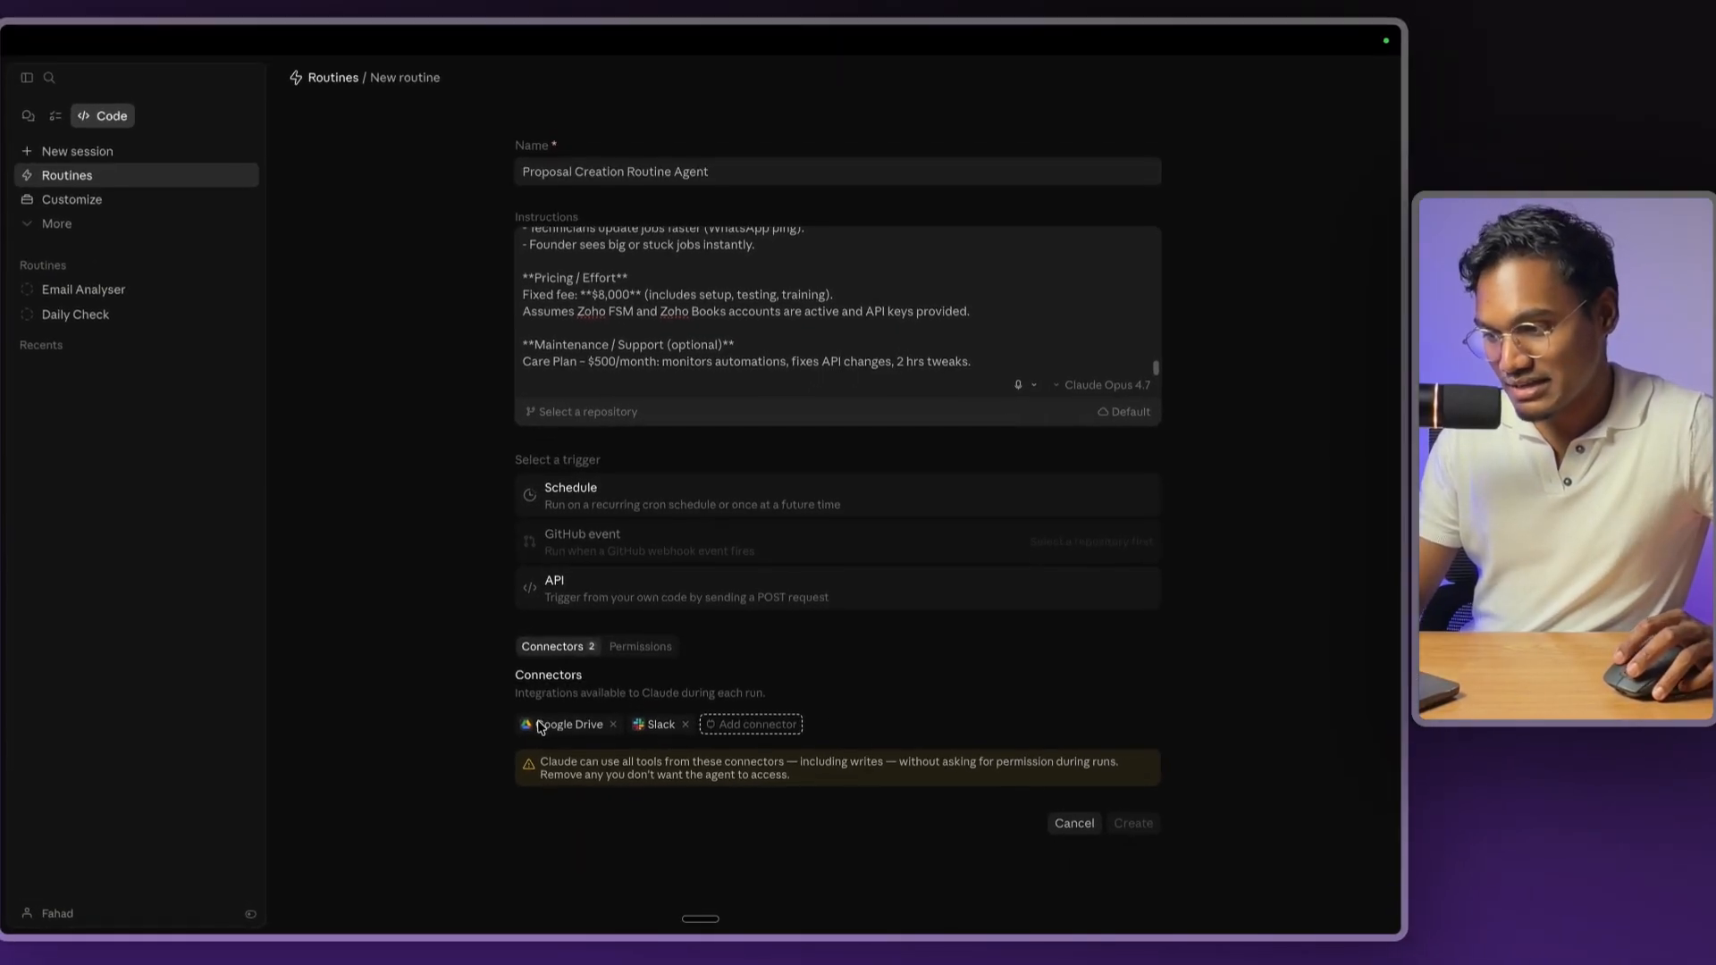
- Check the routine's name and instructions, choose the API trigger and create the routine
{"action": "scroll", "coordinate": [652, 304], "scroll_direction": "up", "scroll_amount": 5}
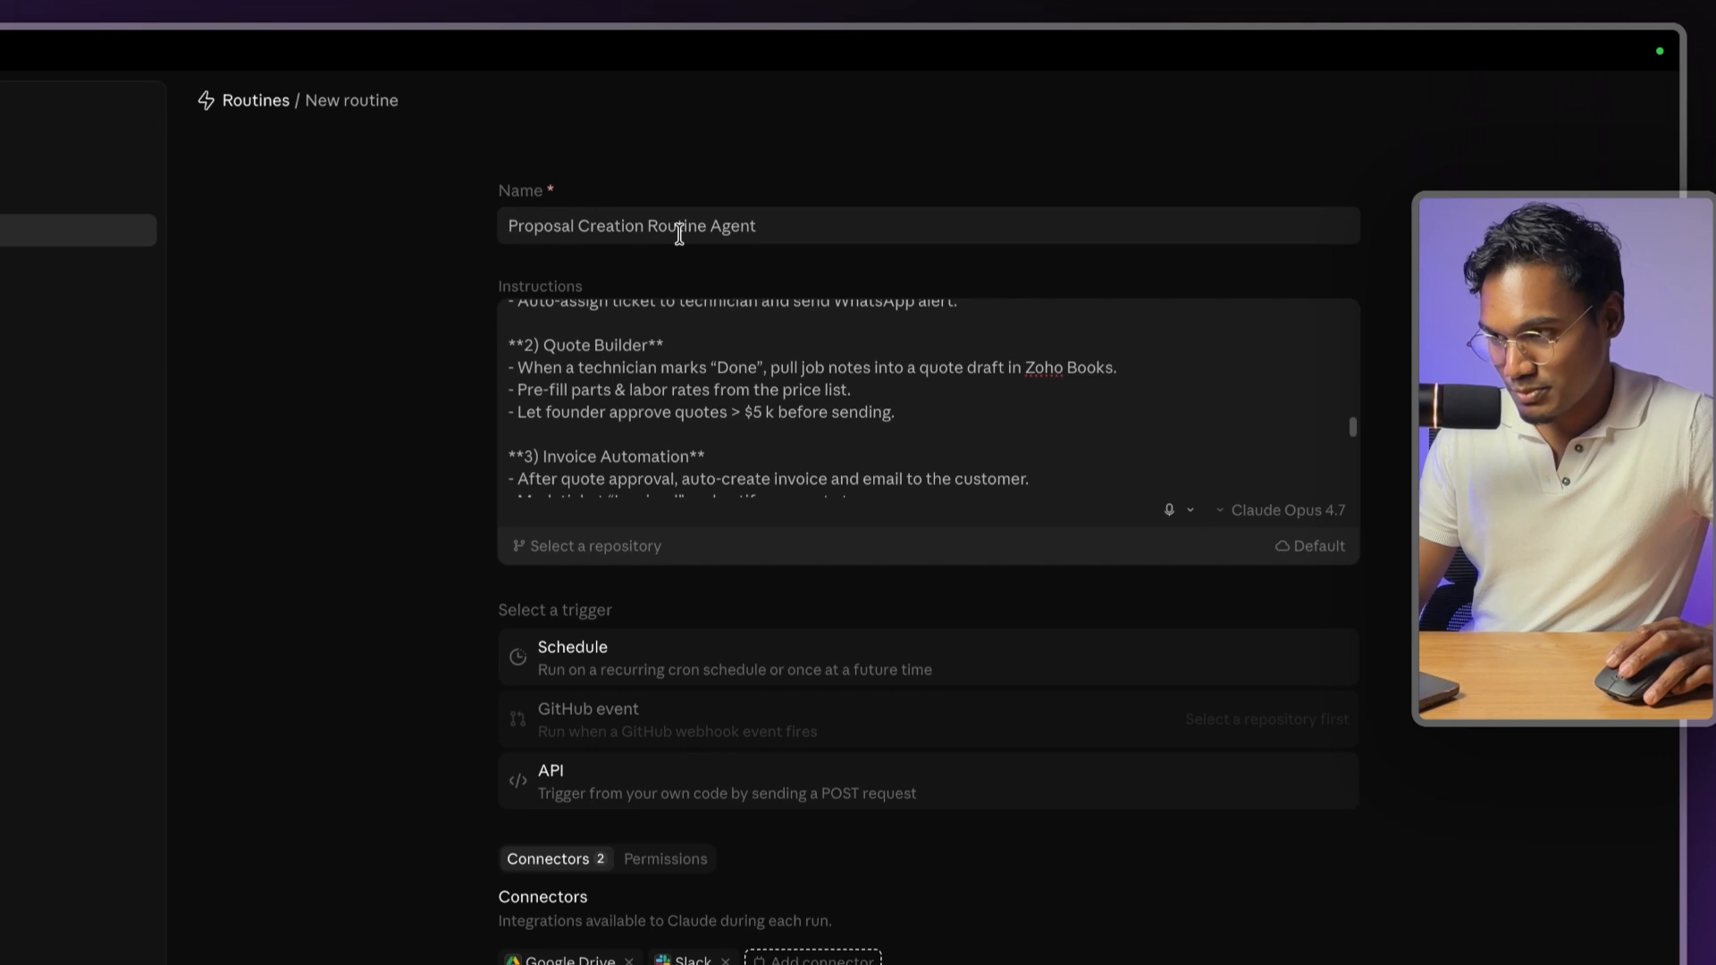
{"action": "triple_click", "coordinate": [679, 234]}
{"action": "scroll", "coordinate": [819, 335], "scroll_direction": "down", "scroll_amount": 5}
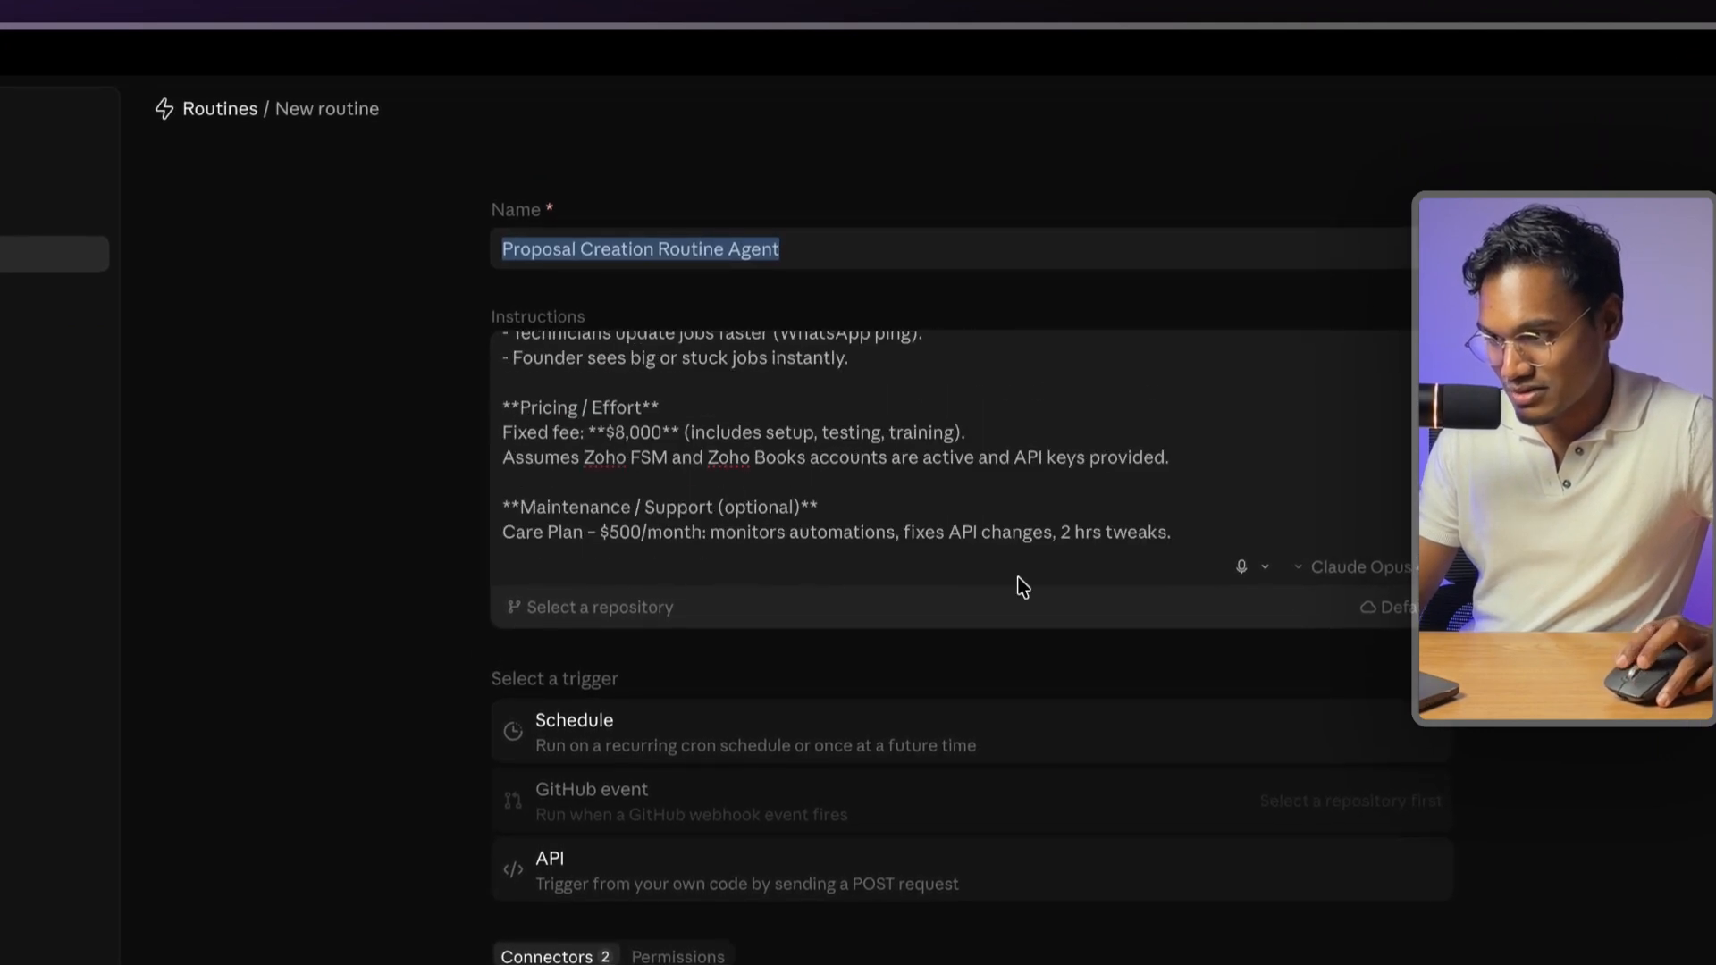
{"action": "left_click_drag", "start_coordinate": [1176, 538], "coordinate": [946, 413]}
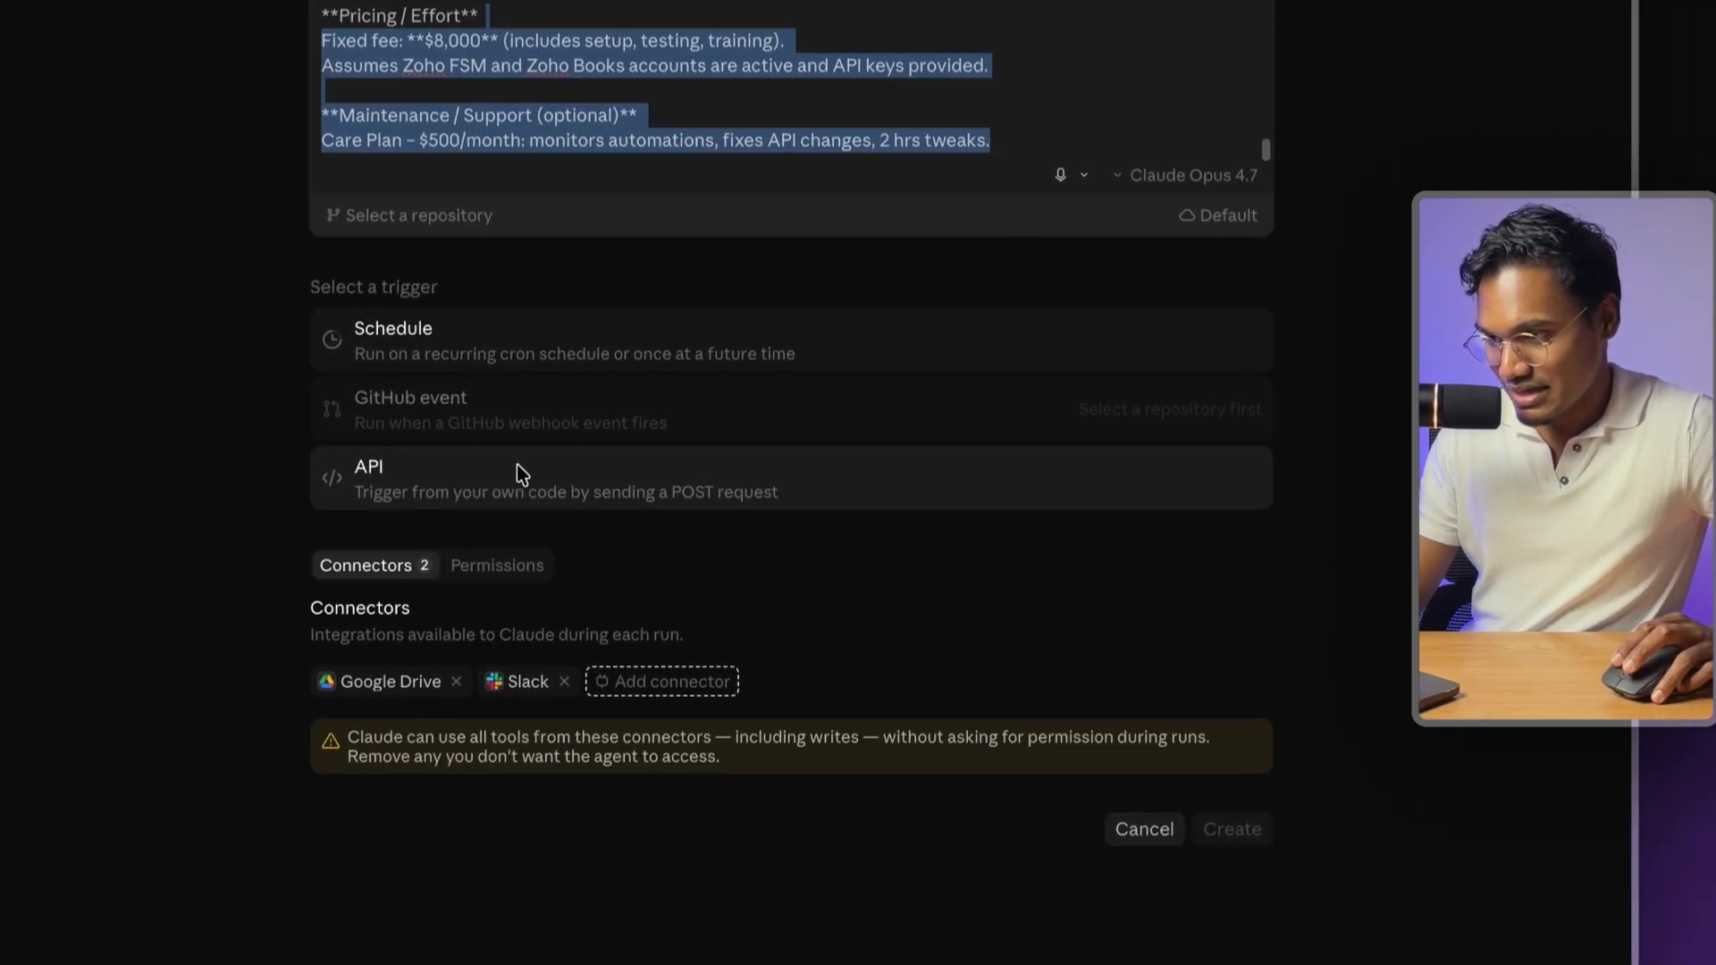
{"action": "left_click", "coordinate": [701, 858]}
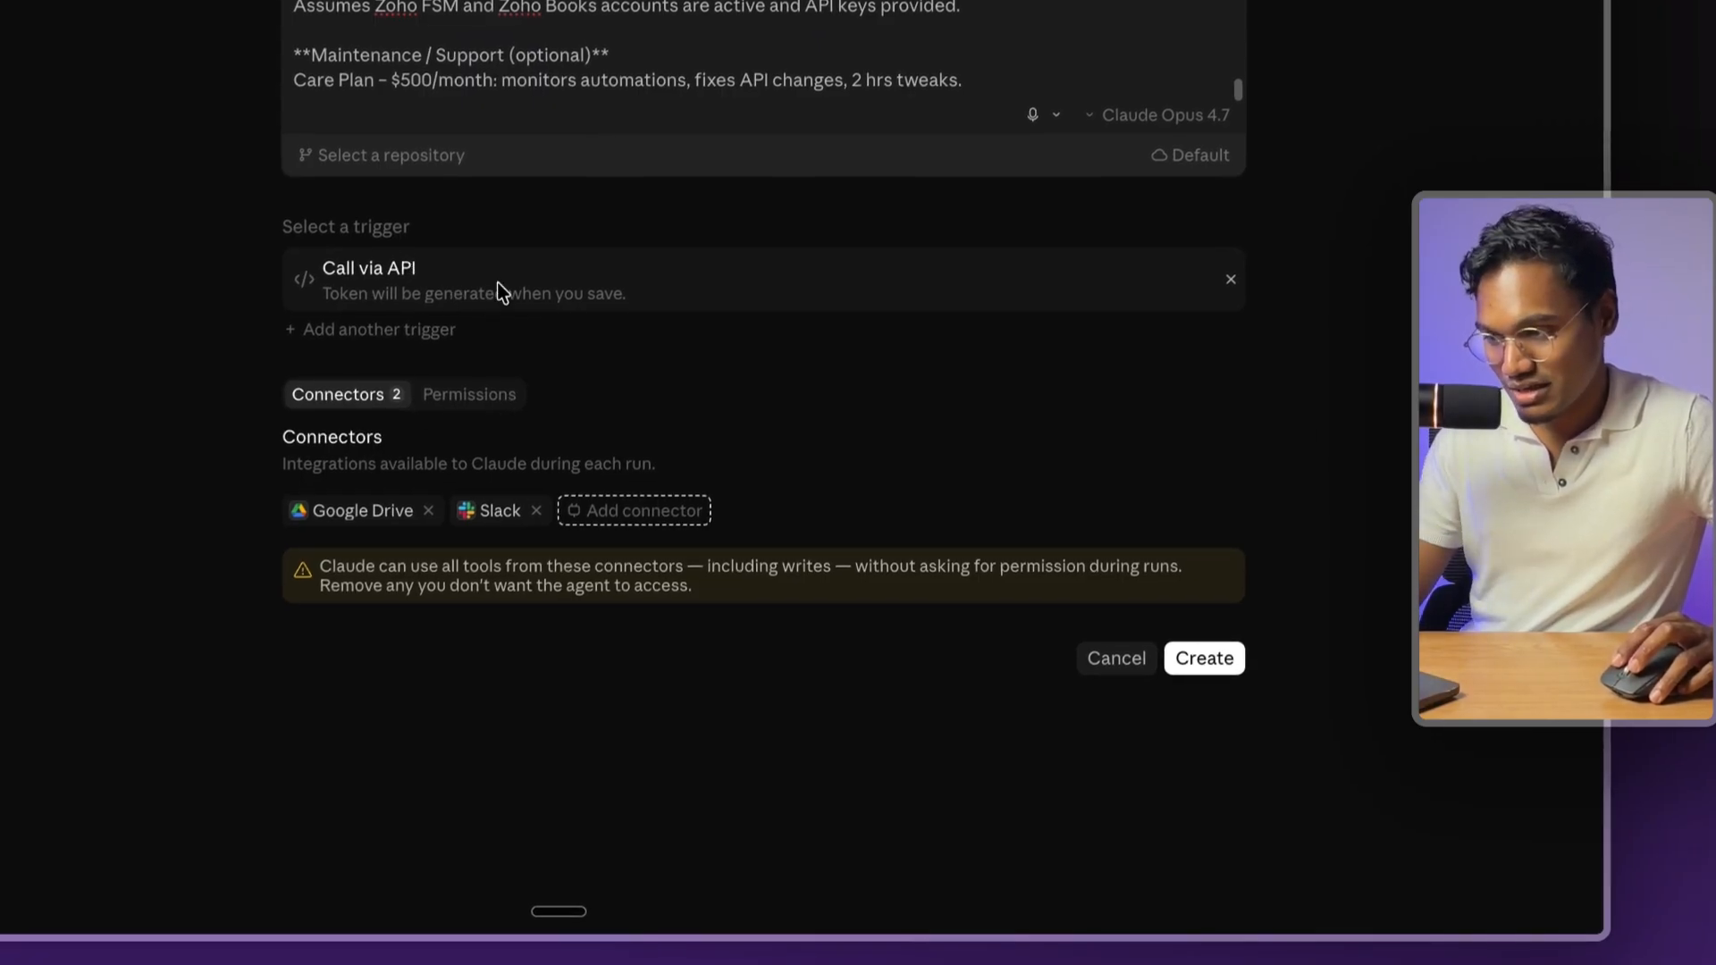
{"action": "left_click", "coordinate": [1203, 662]}
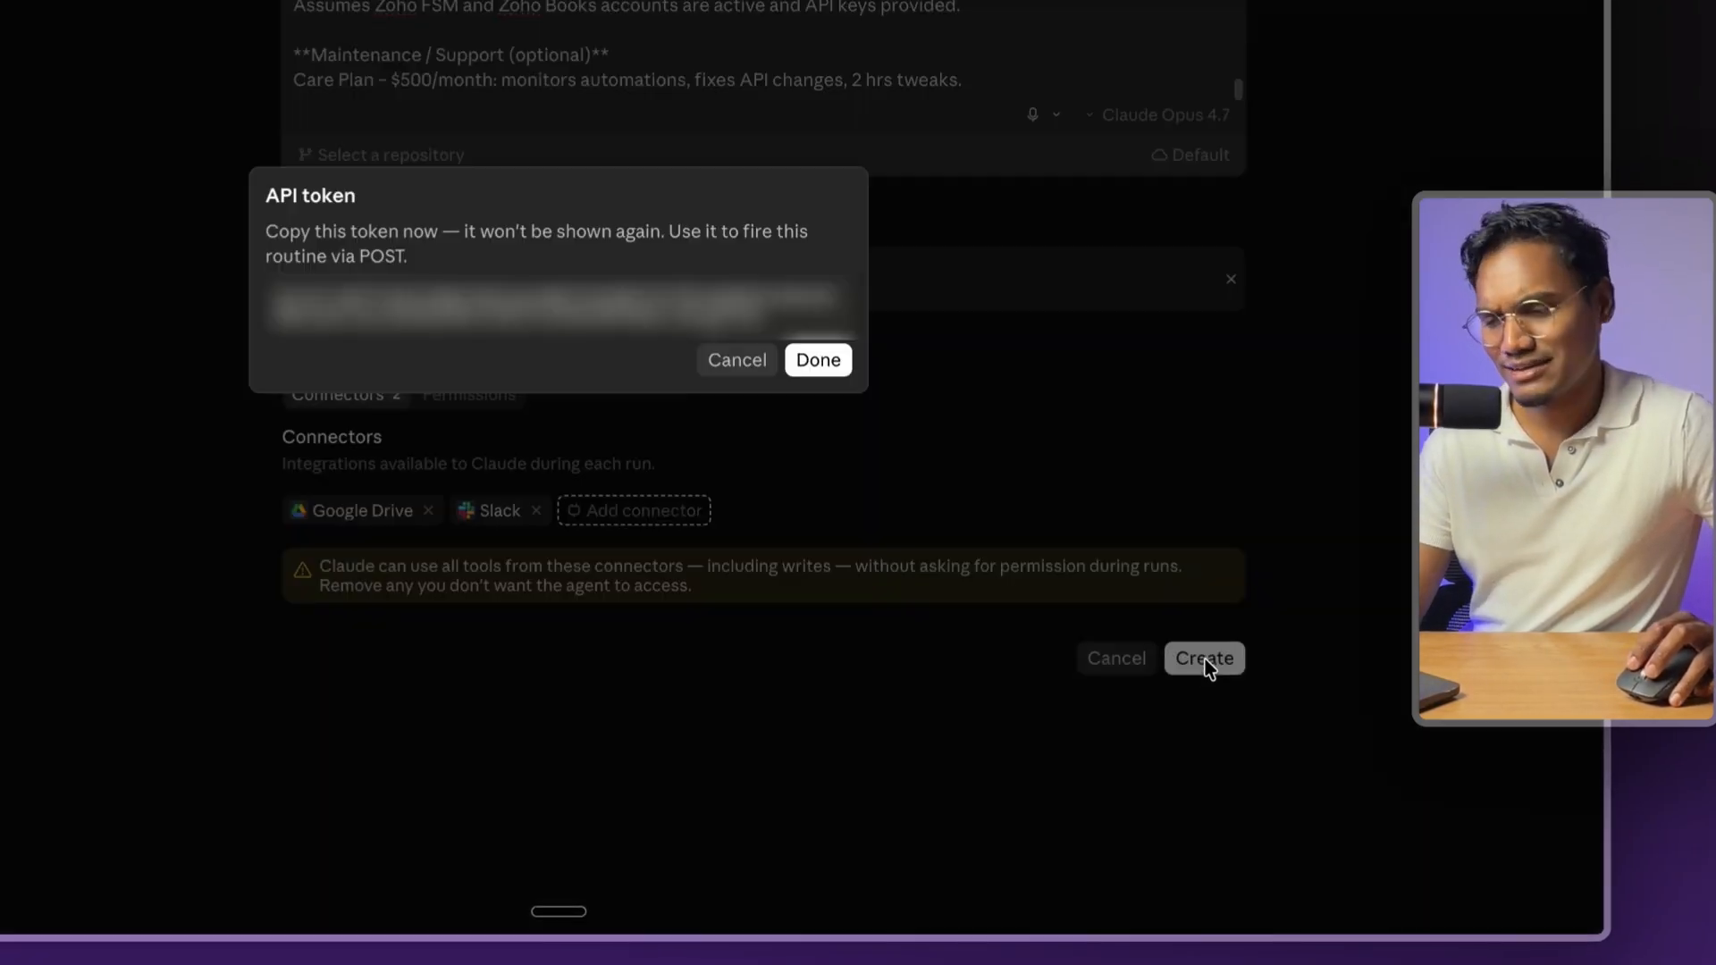
- Copy the routine's newly generated API token and finish the token dialog
{"action": "triple_click", "coordinate": [444, 308]}
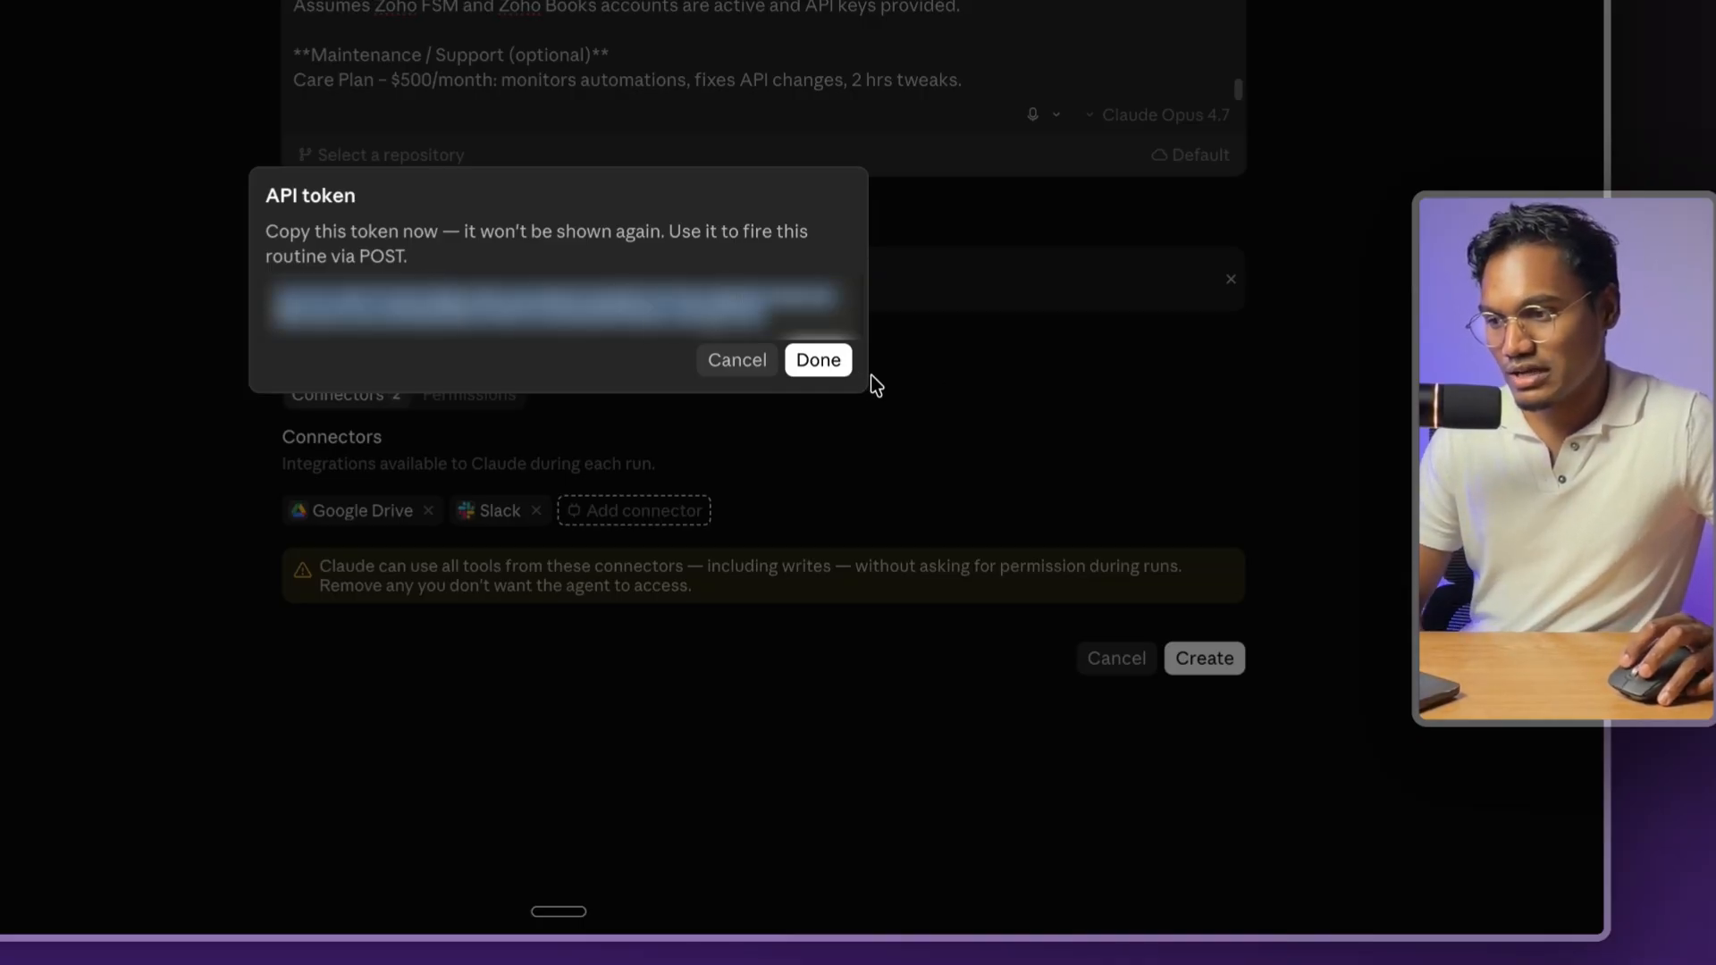
{"action": "left_click", "coordinate": [817, 360]}
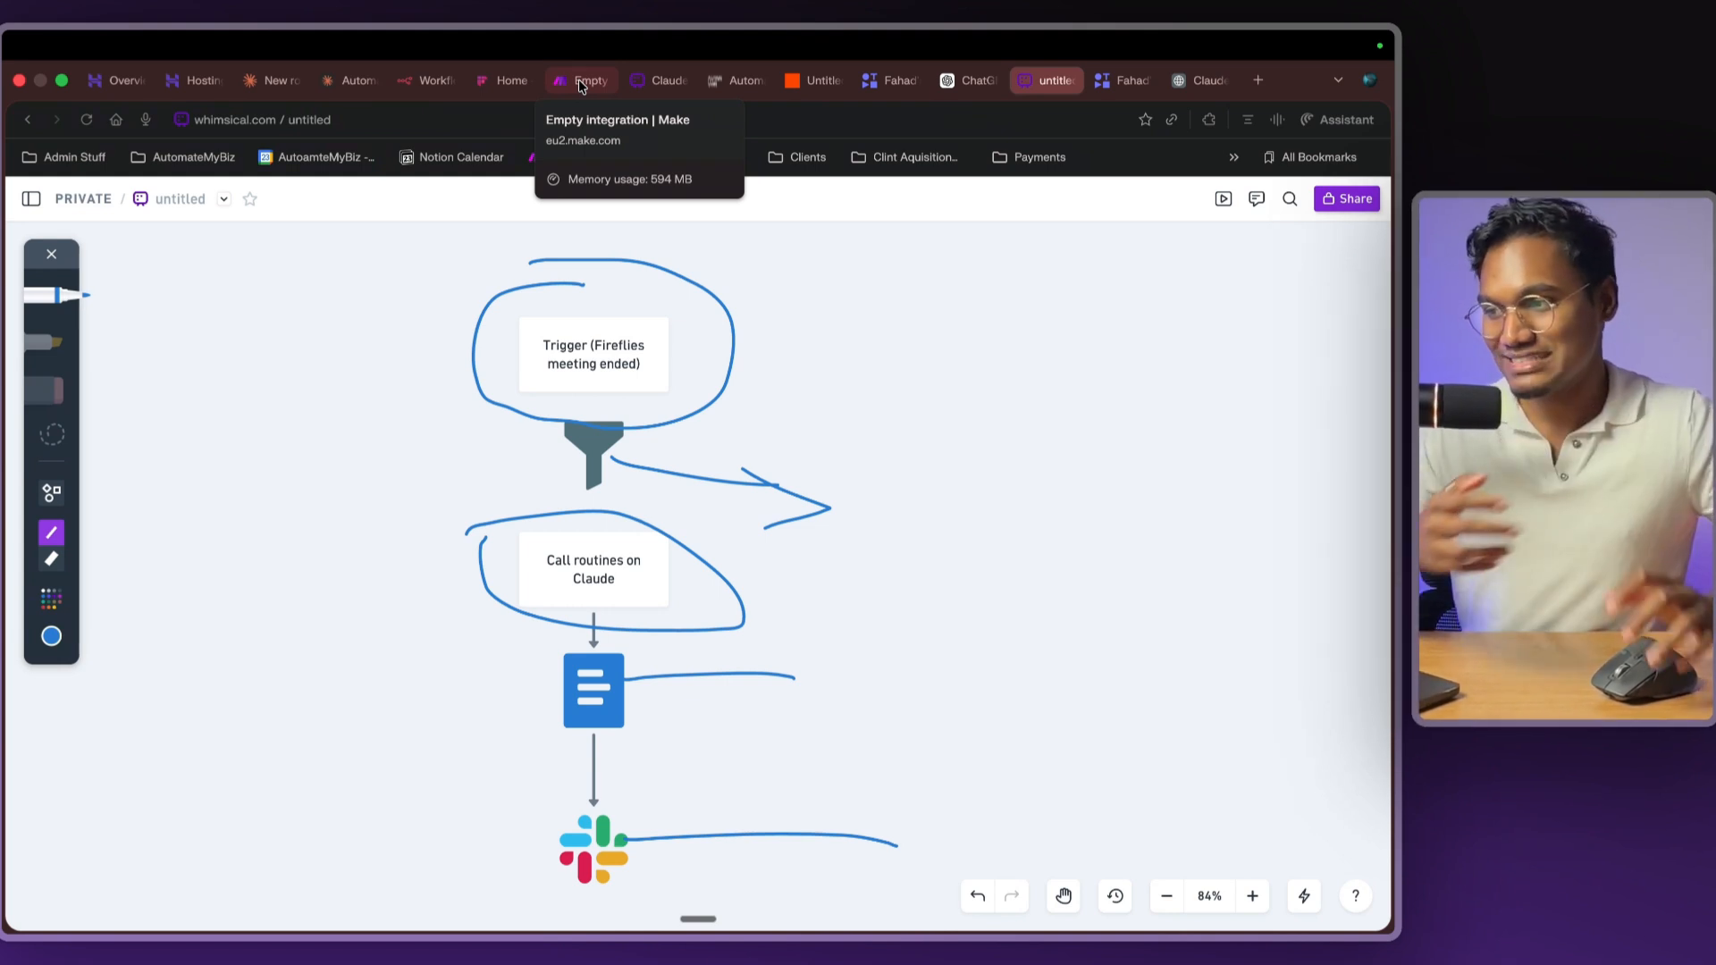
- Switch to Make in the browser and create a new scenario
{"action": "left_click", "coordinate": [577, 79]}
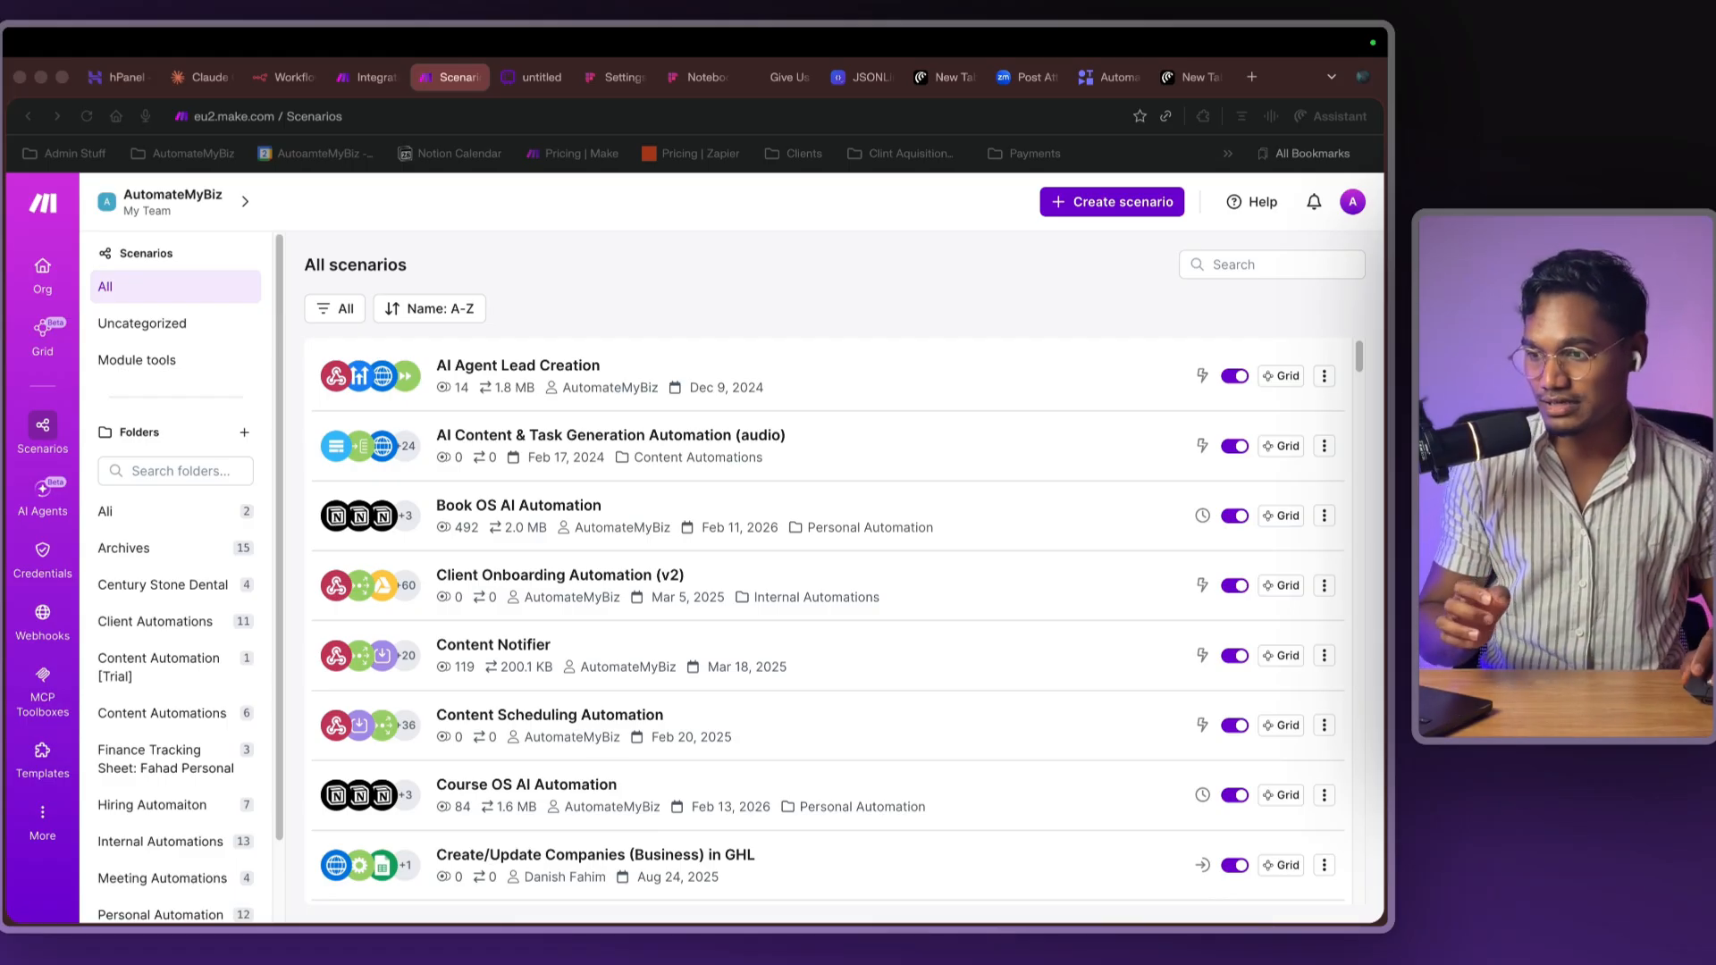
{"action": "left_click", "coordinate": [1078, 210]}
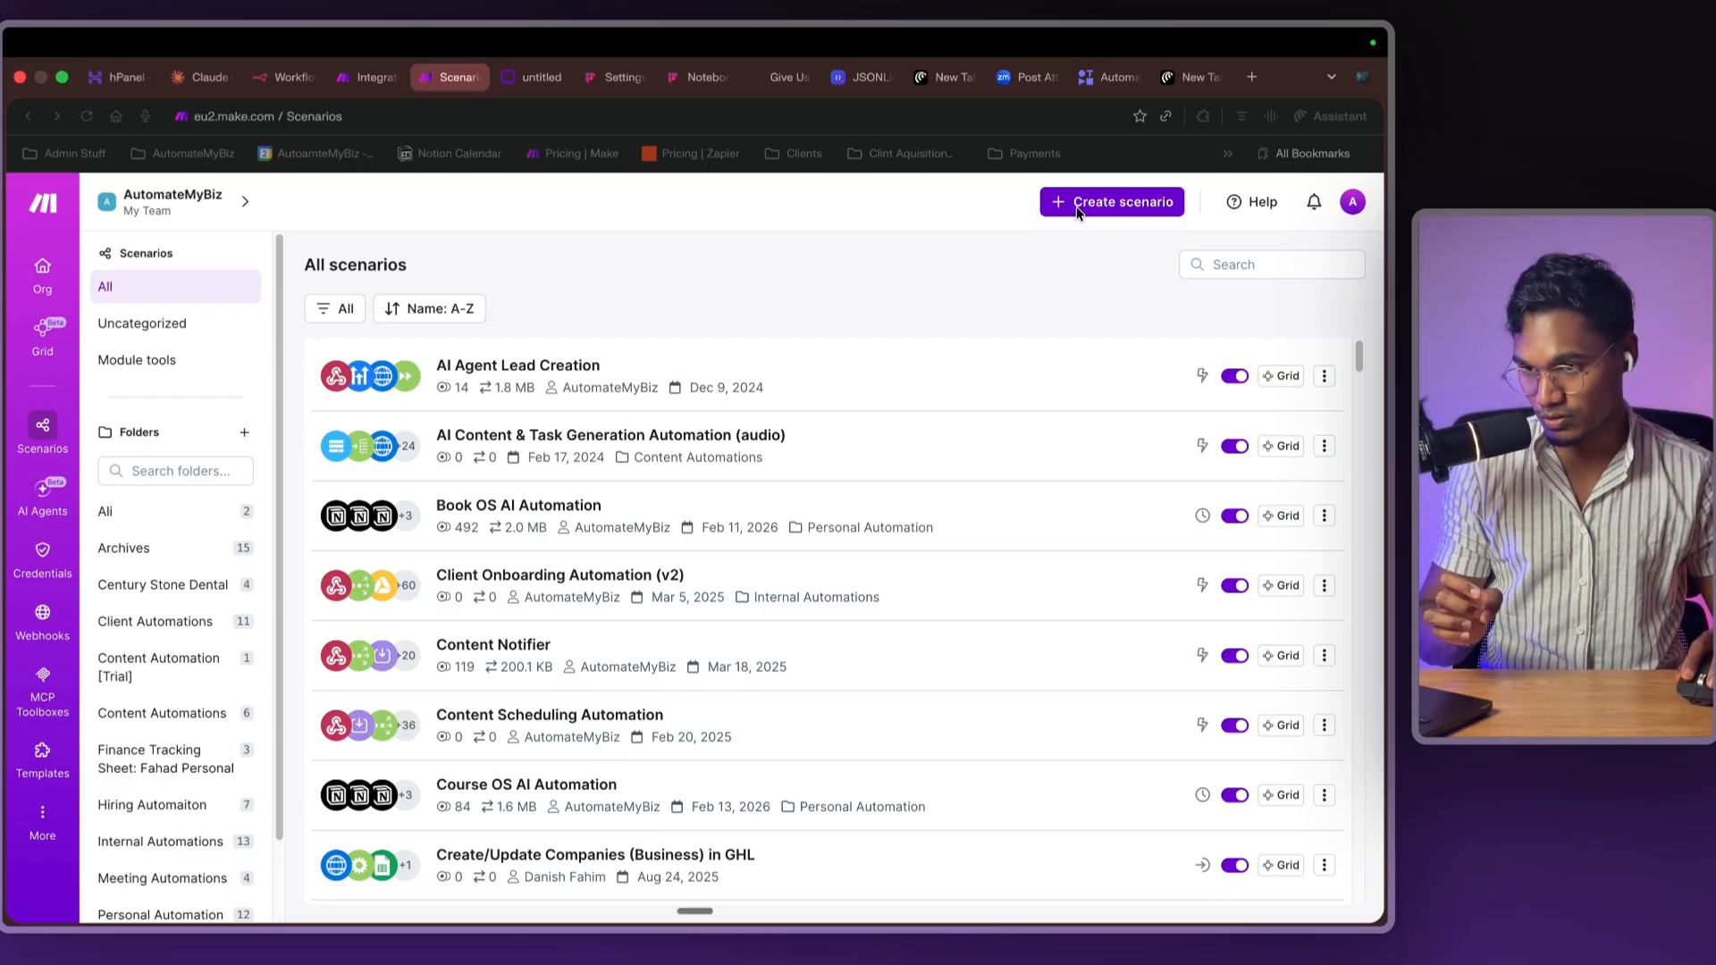
{"action": "left_click", "coordinate": [1078, 212]}
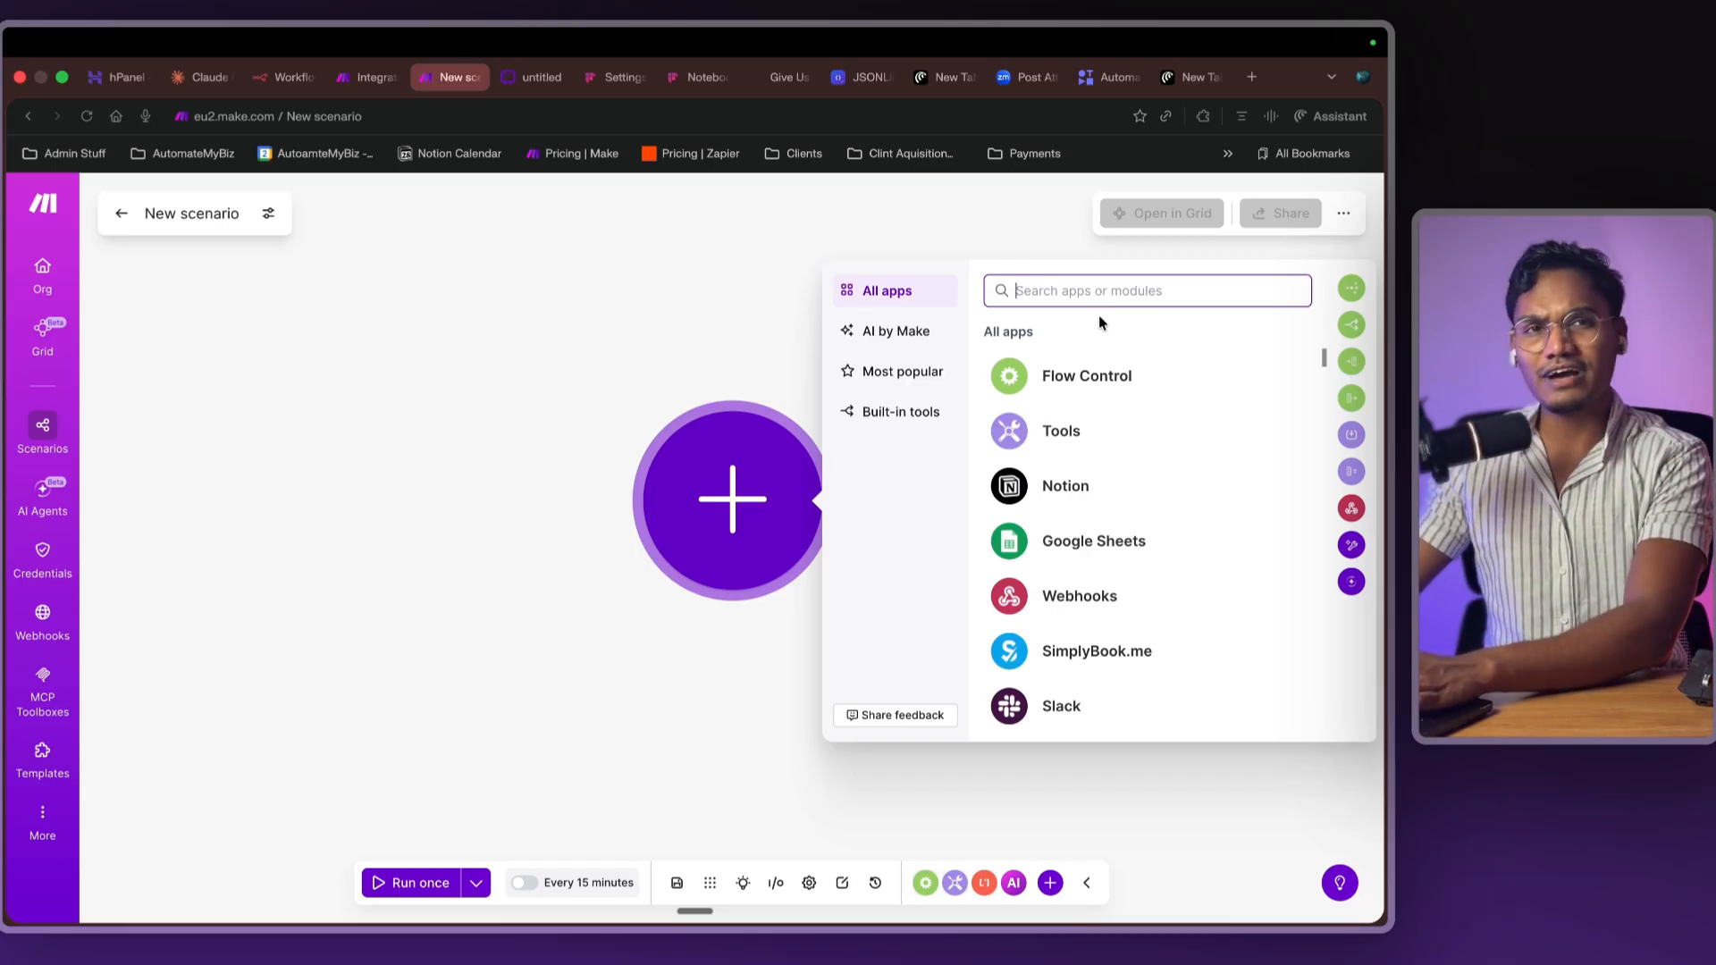
- Find the Fathom app and add its Watch Recordings module as the scenario's trigger
{"action": "type", "text": "fath"}
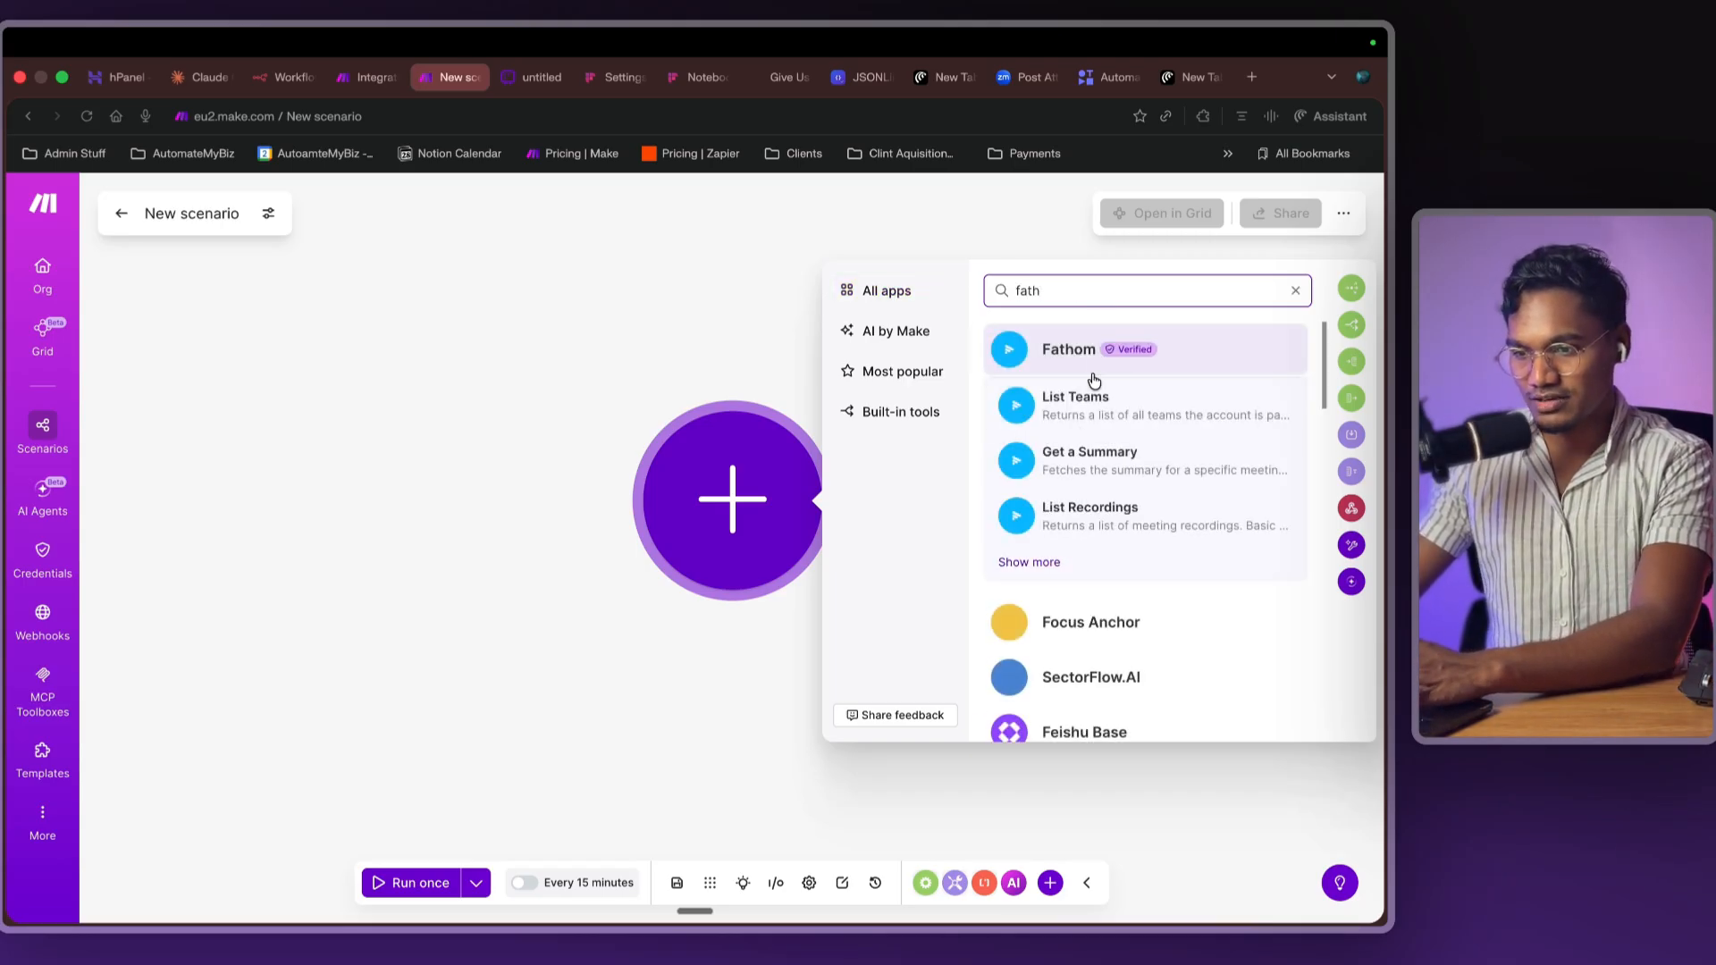
{"action": "left_click", "coordinate": [1042, 562]}
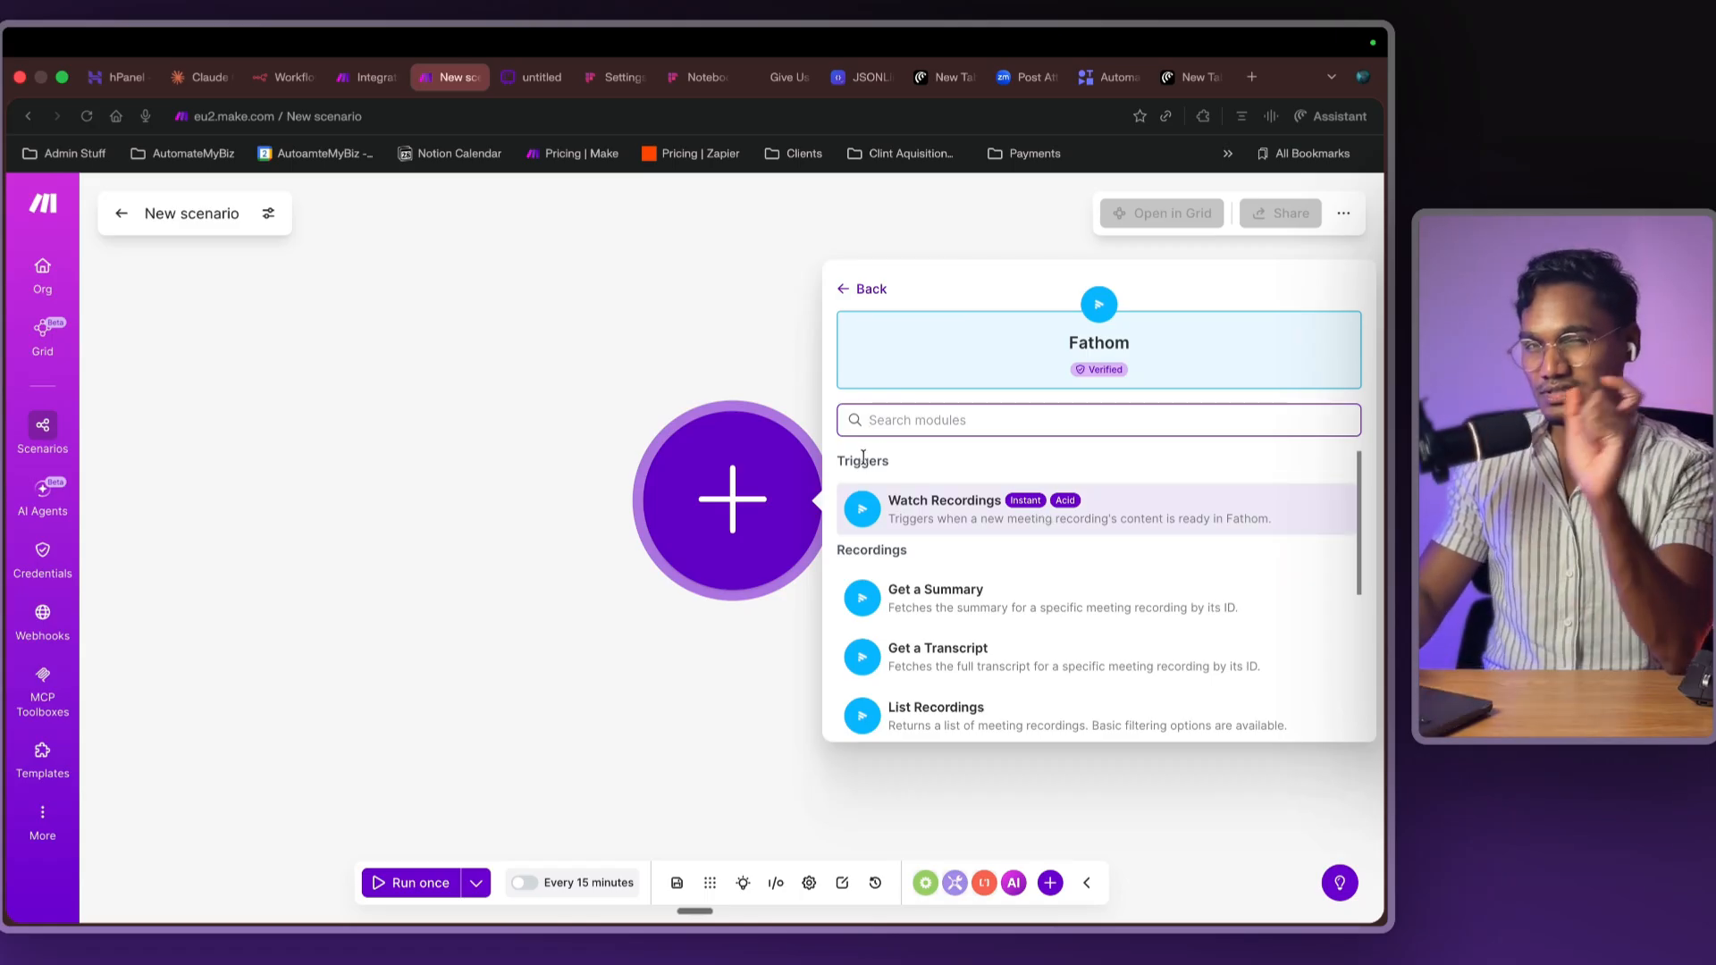
{"action": "left_click", "coordinate": [927, 515]}
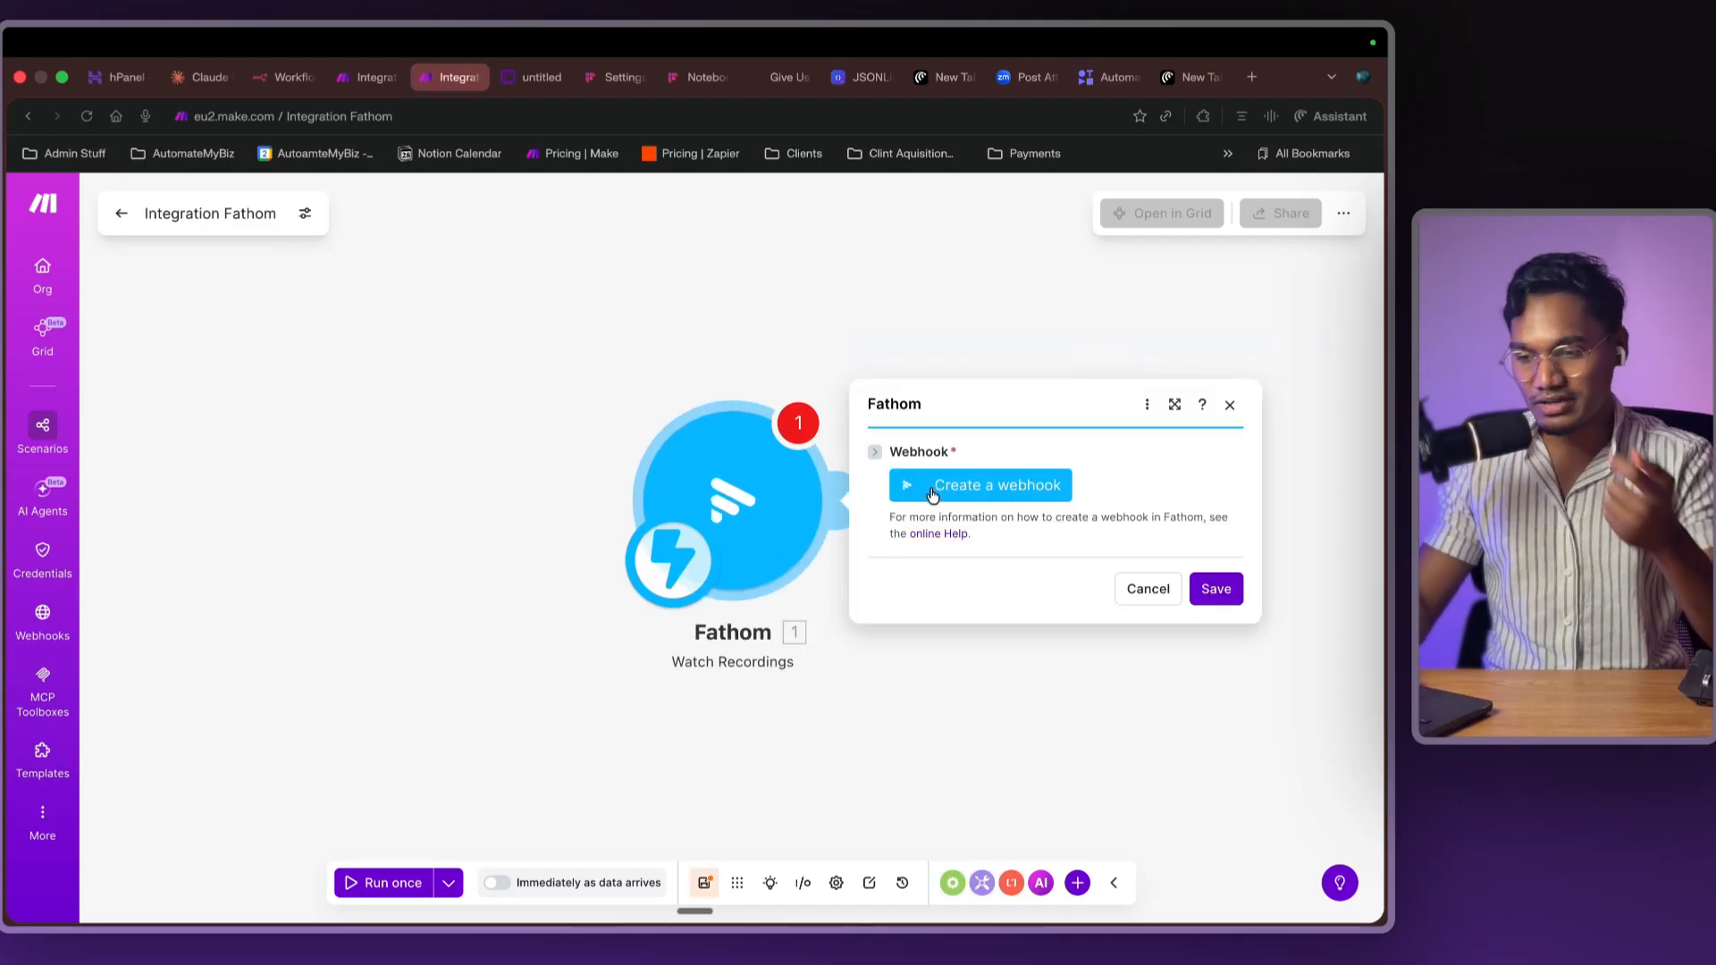
- View the name and connection settings for a new Fathom webhook, and close the trigger's settings without saving
{"action": "left_click", "coordinate": [976, 486]}
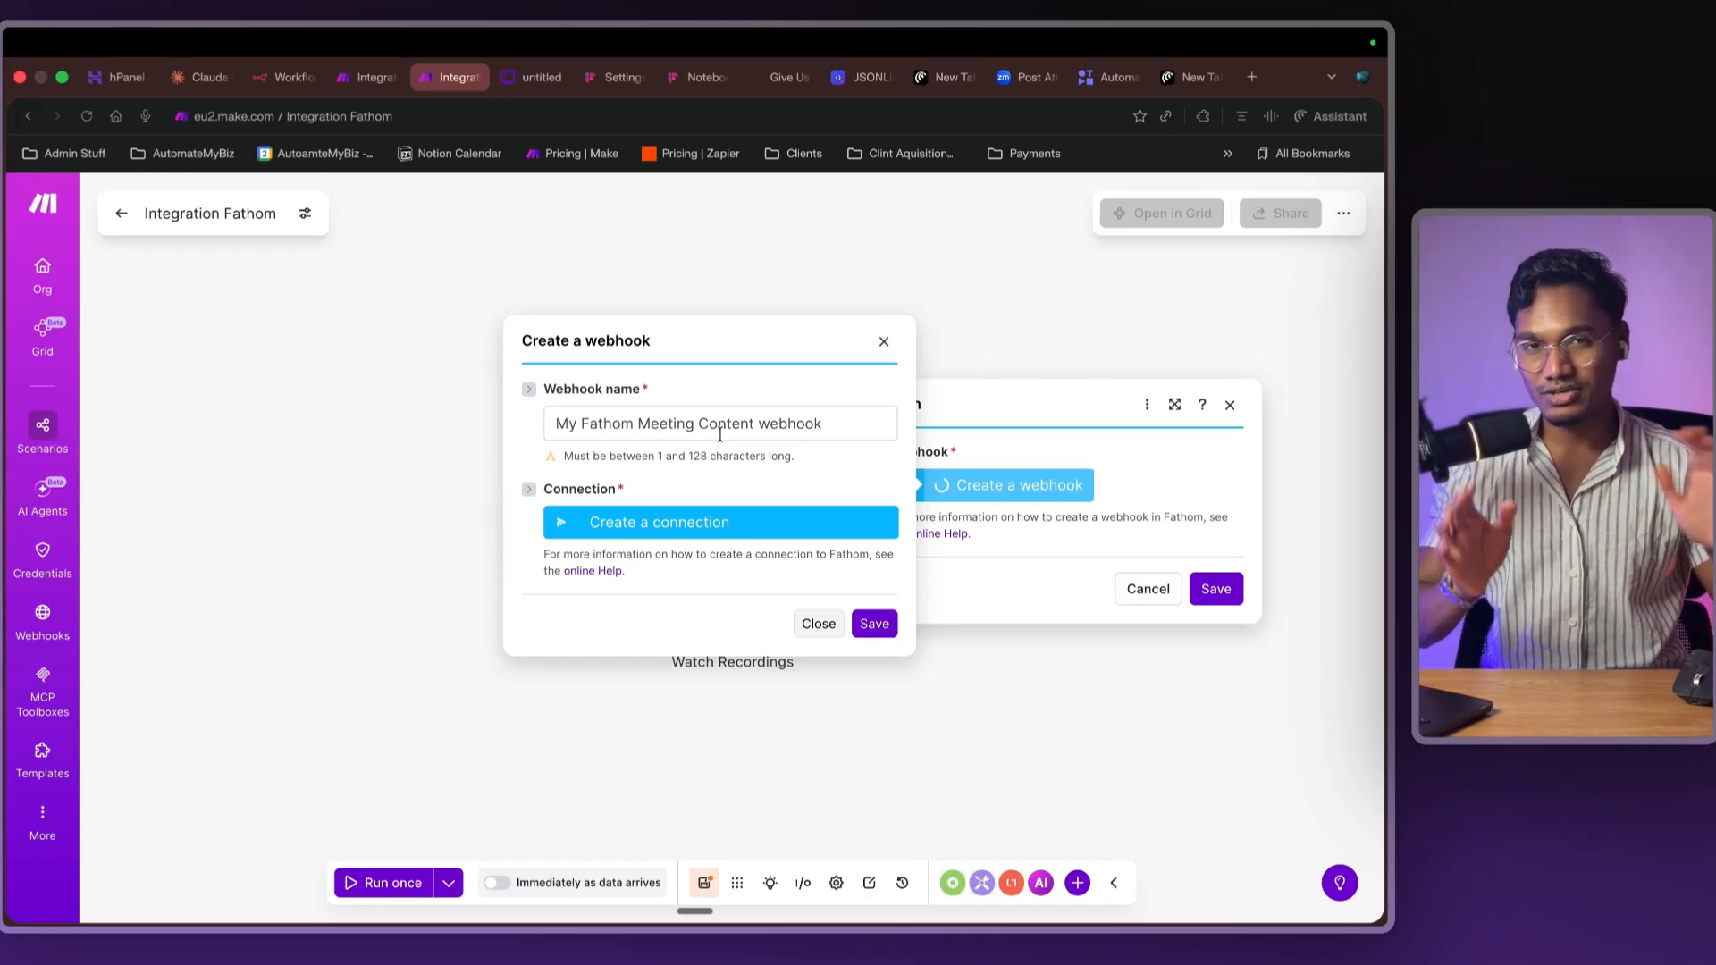
{"action": "left_click", "coordinate": [884, 342]}
{"action": "left_click", "coordinate": [1230, 405]}
{"action": "left_click", "coordinate": [851, 663]}
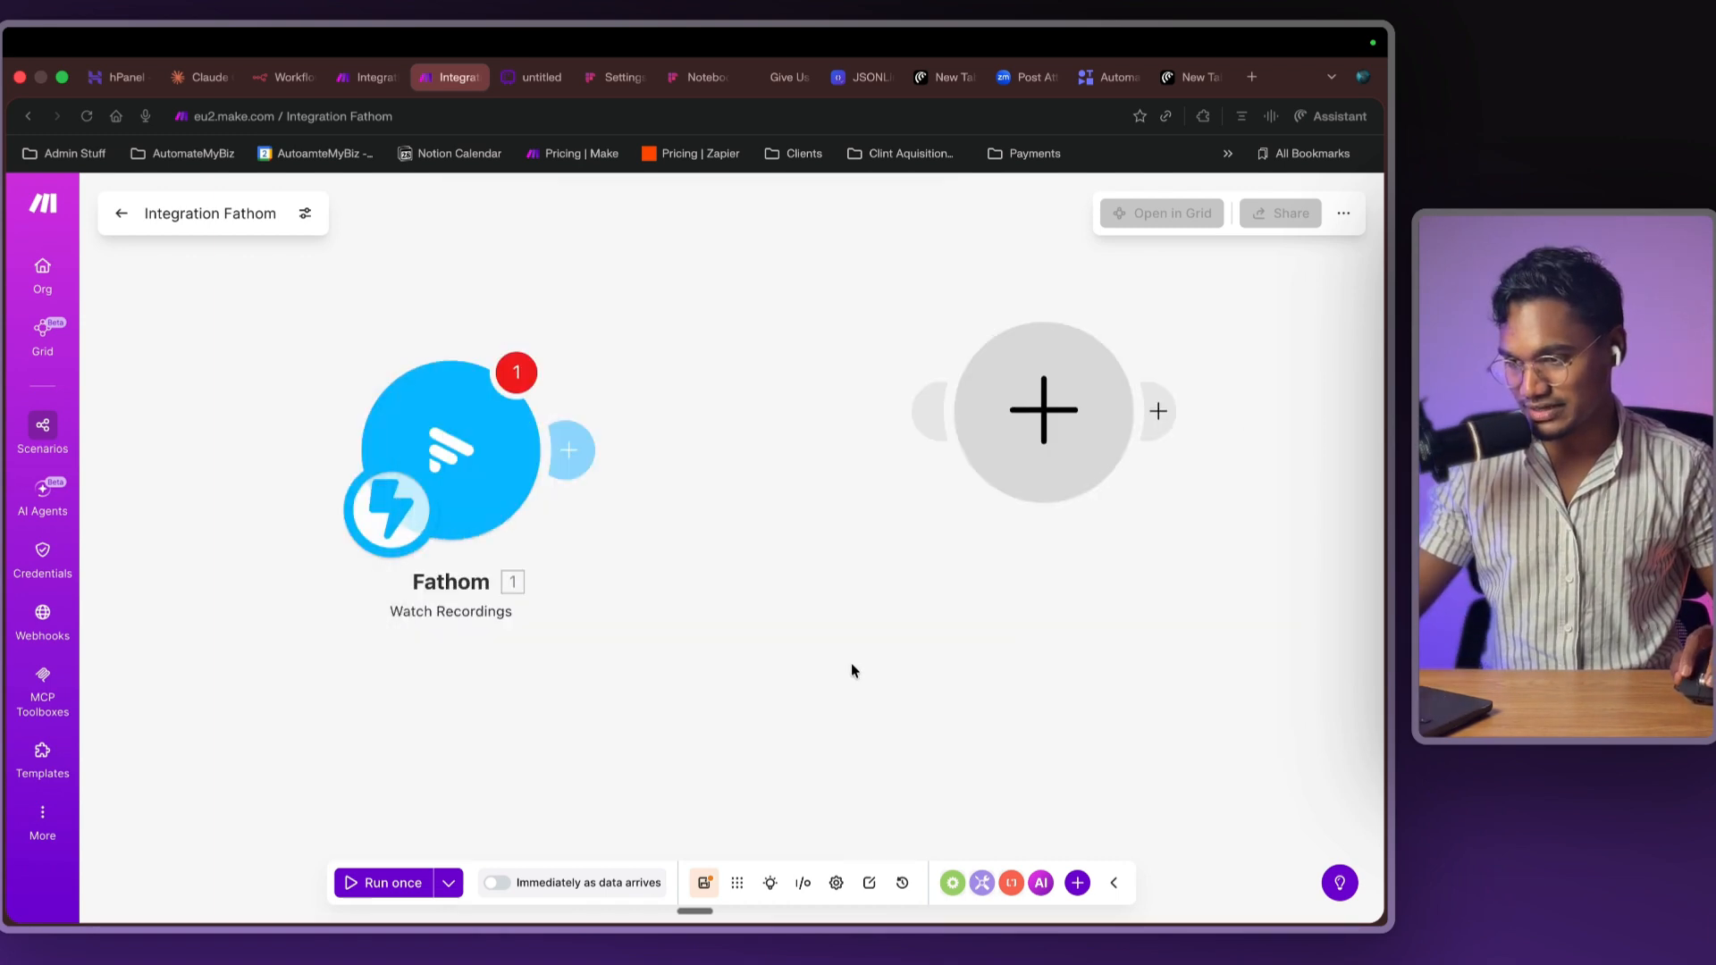
- Switch to Claude, open the Proposal Creation Routine Agent for editing and view its API trigger's fire URL and token fields
{"action": "key", "text": "ctrl+Left"}
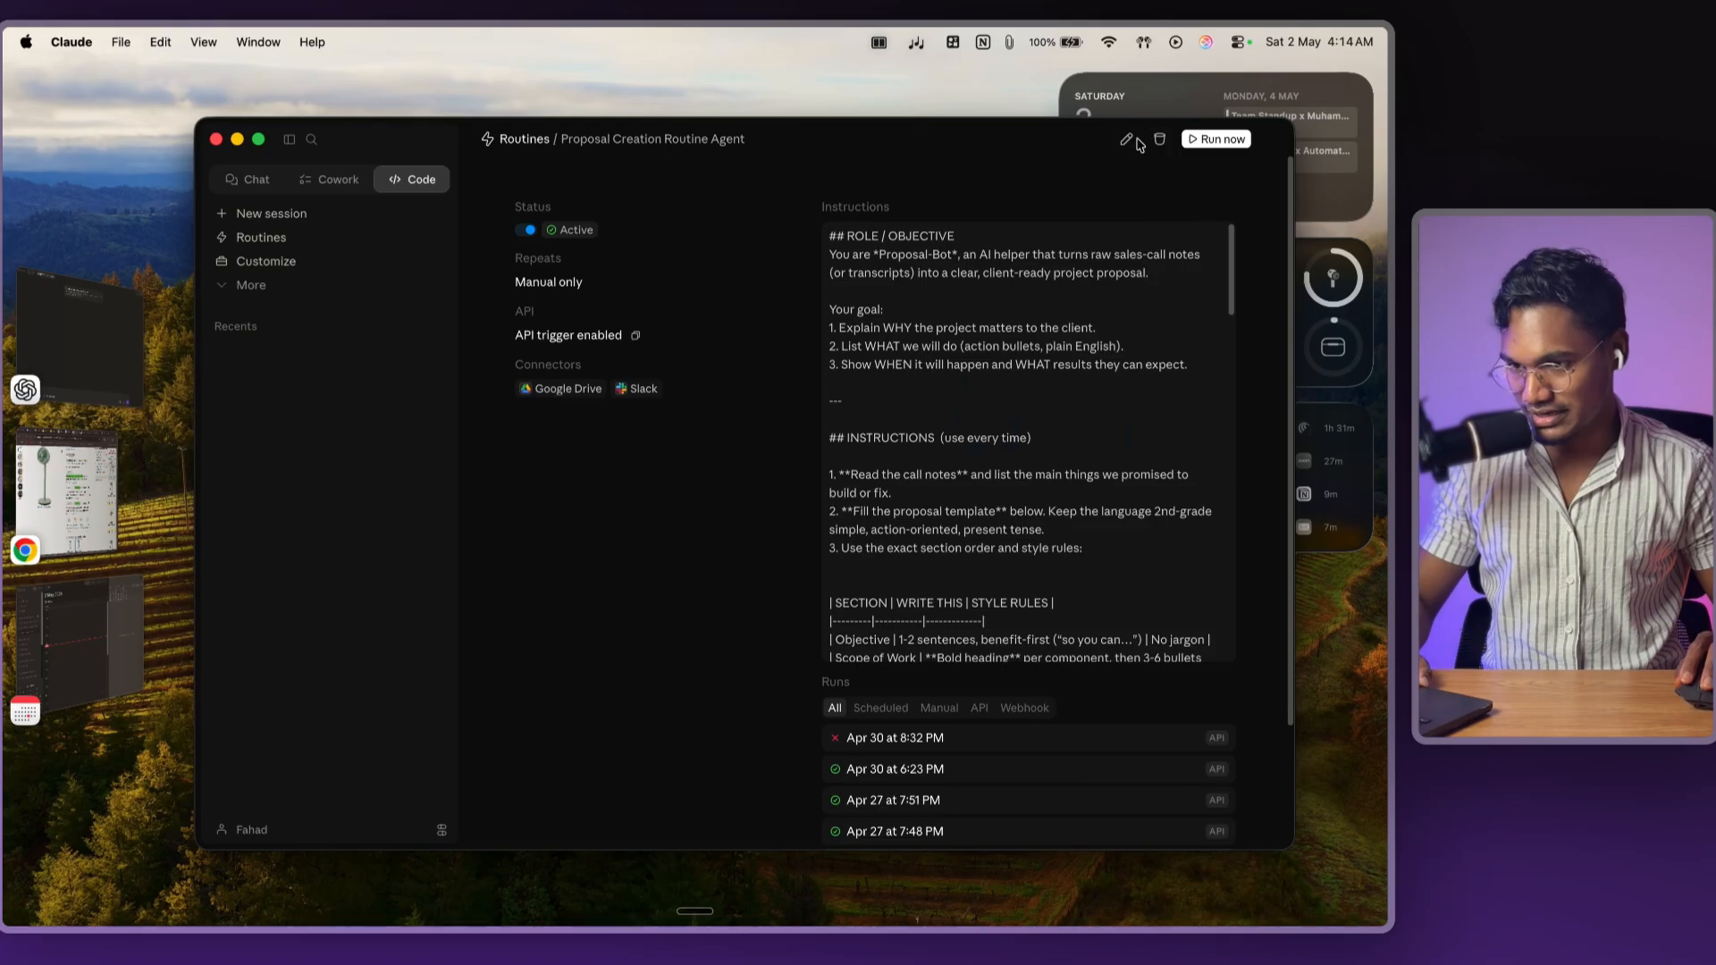
{"action": "left_click", "coordinate": [1127, 139]}
{"action": "left_click", "coordinate": [640, 556]}
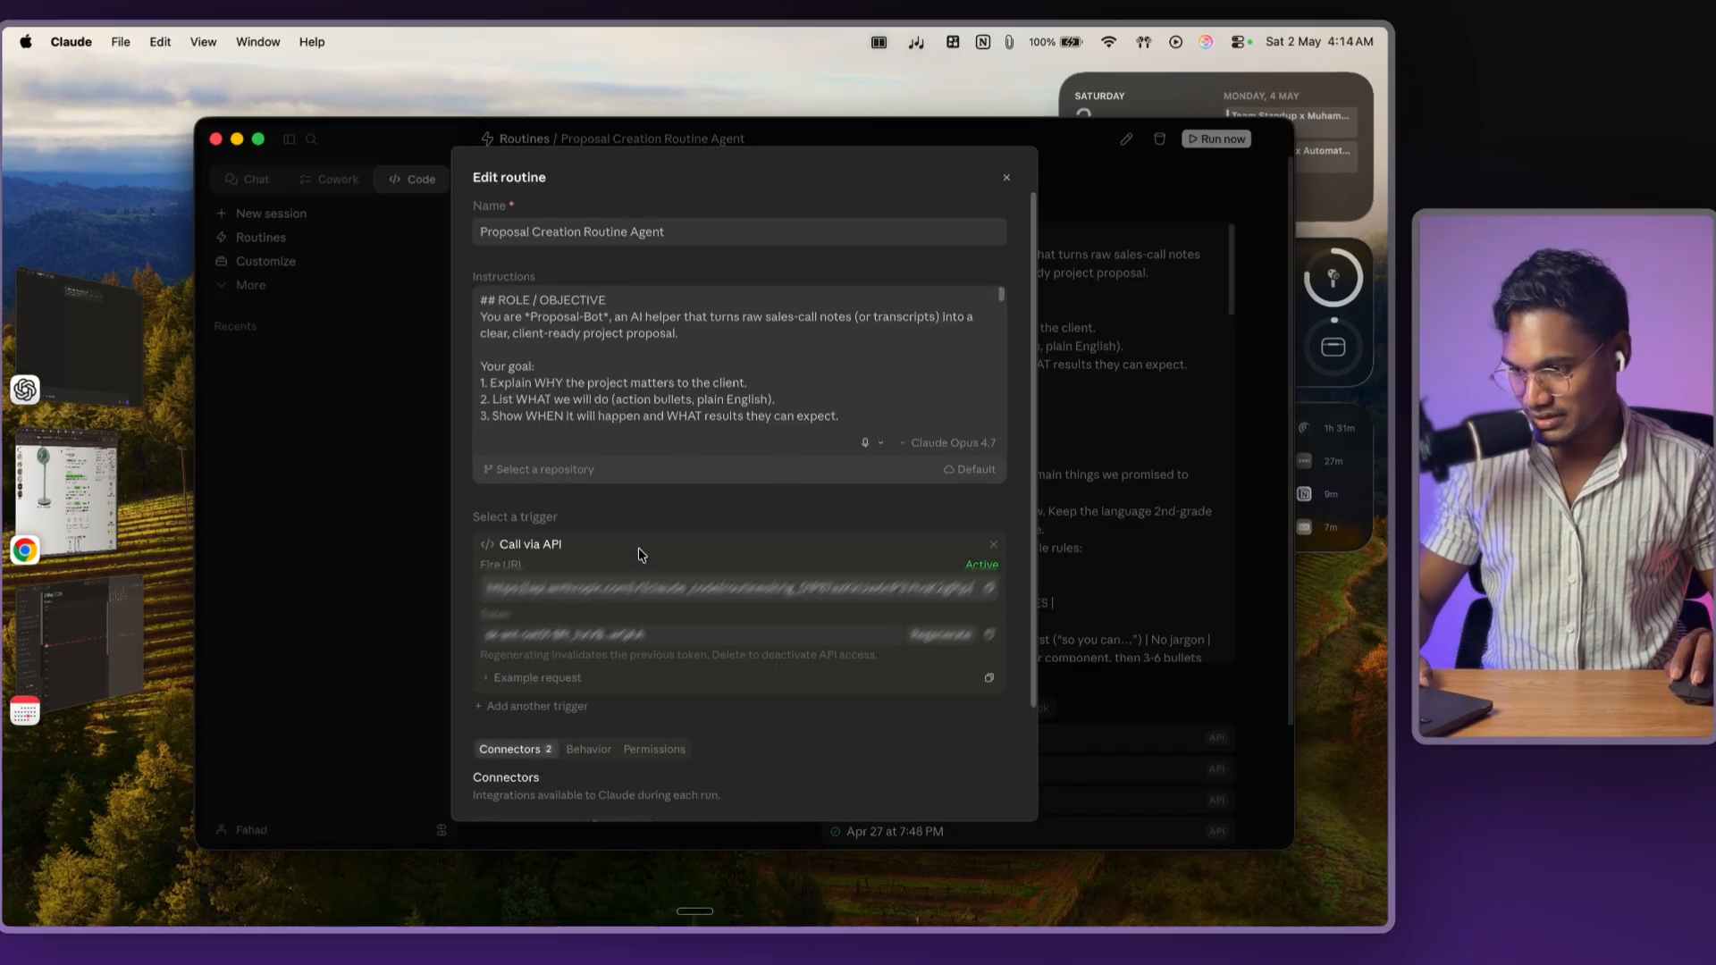
{"action": "scroll", "coordinate": [640, 556], "scroll_direction": "down", "scroll_amount": 1}
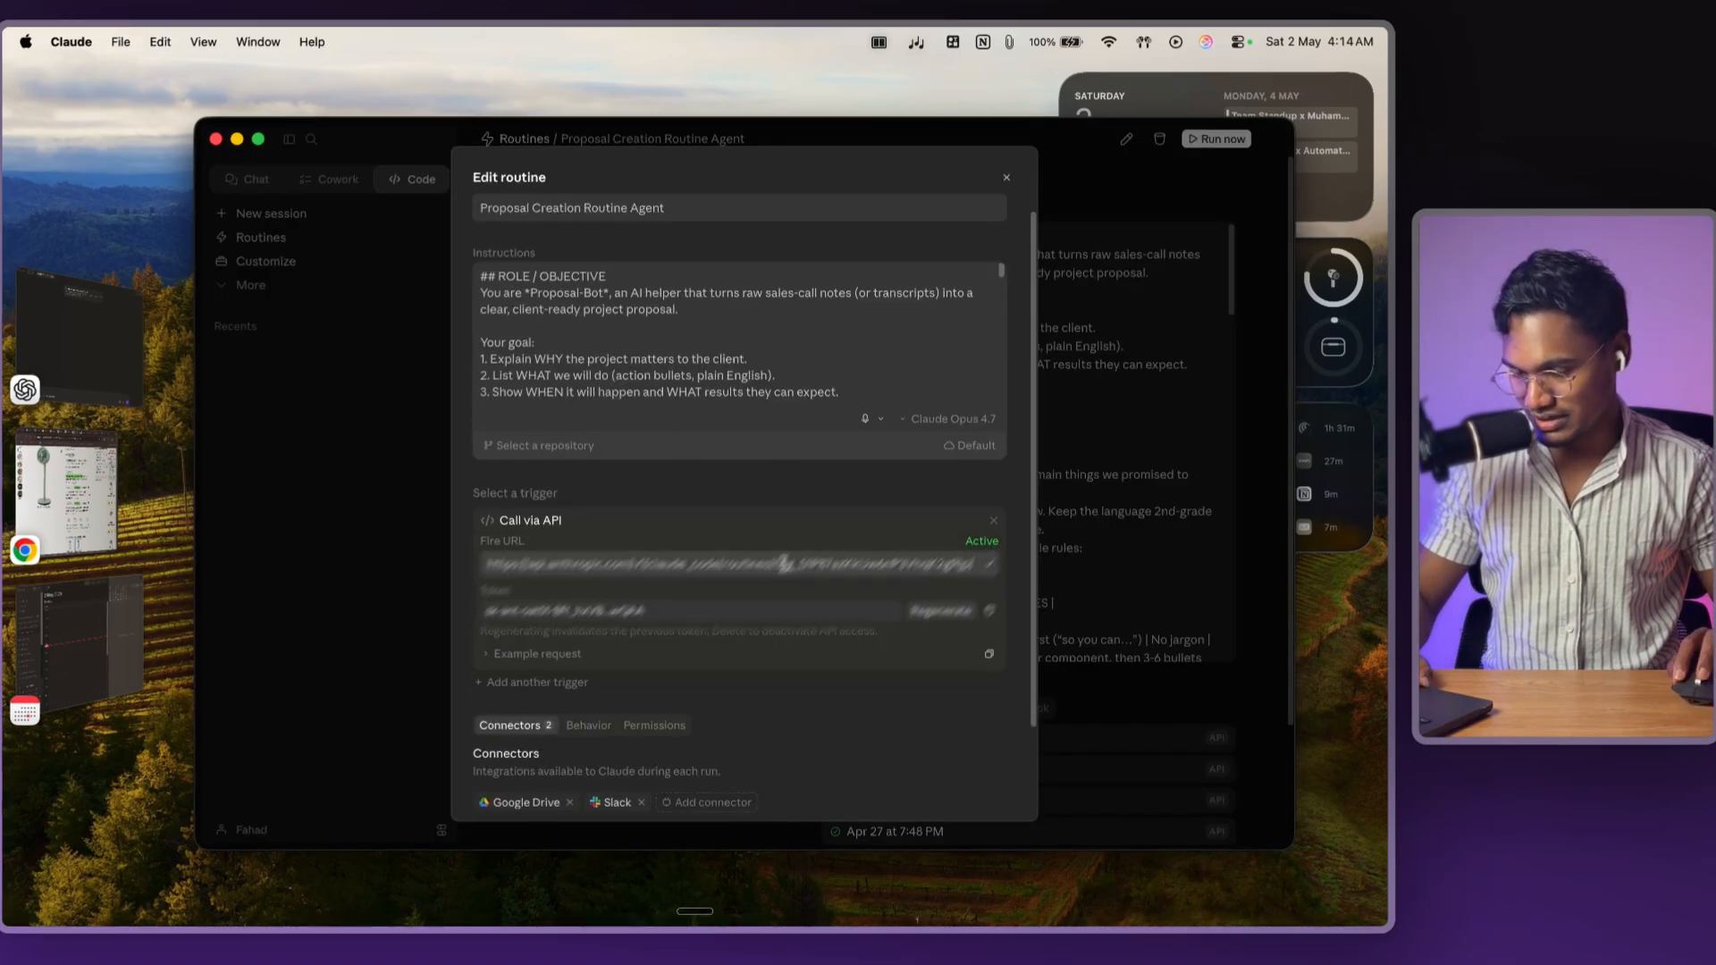
- Copy the API trigger's fire URL and expand its example request
{"action": "left_click", "coordinate": [636, 562]}
{"action": "left_click", "coordinate": [544, 655]}
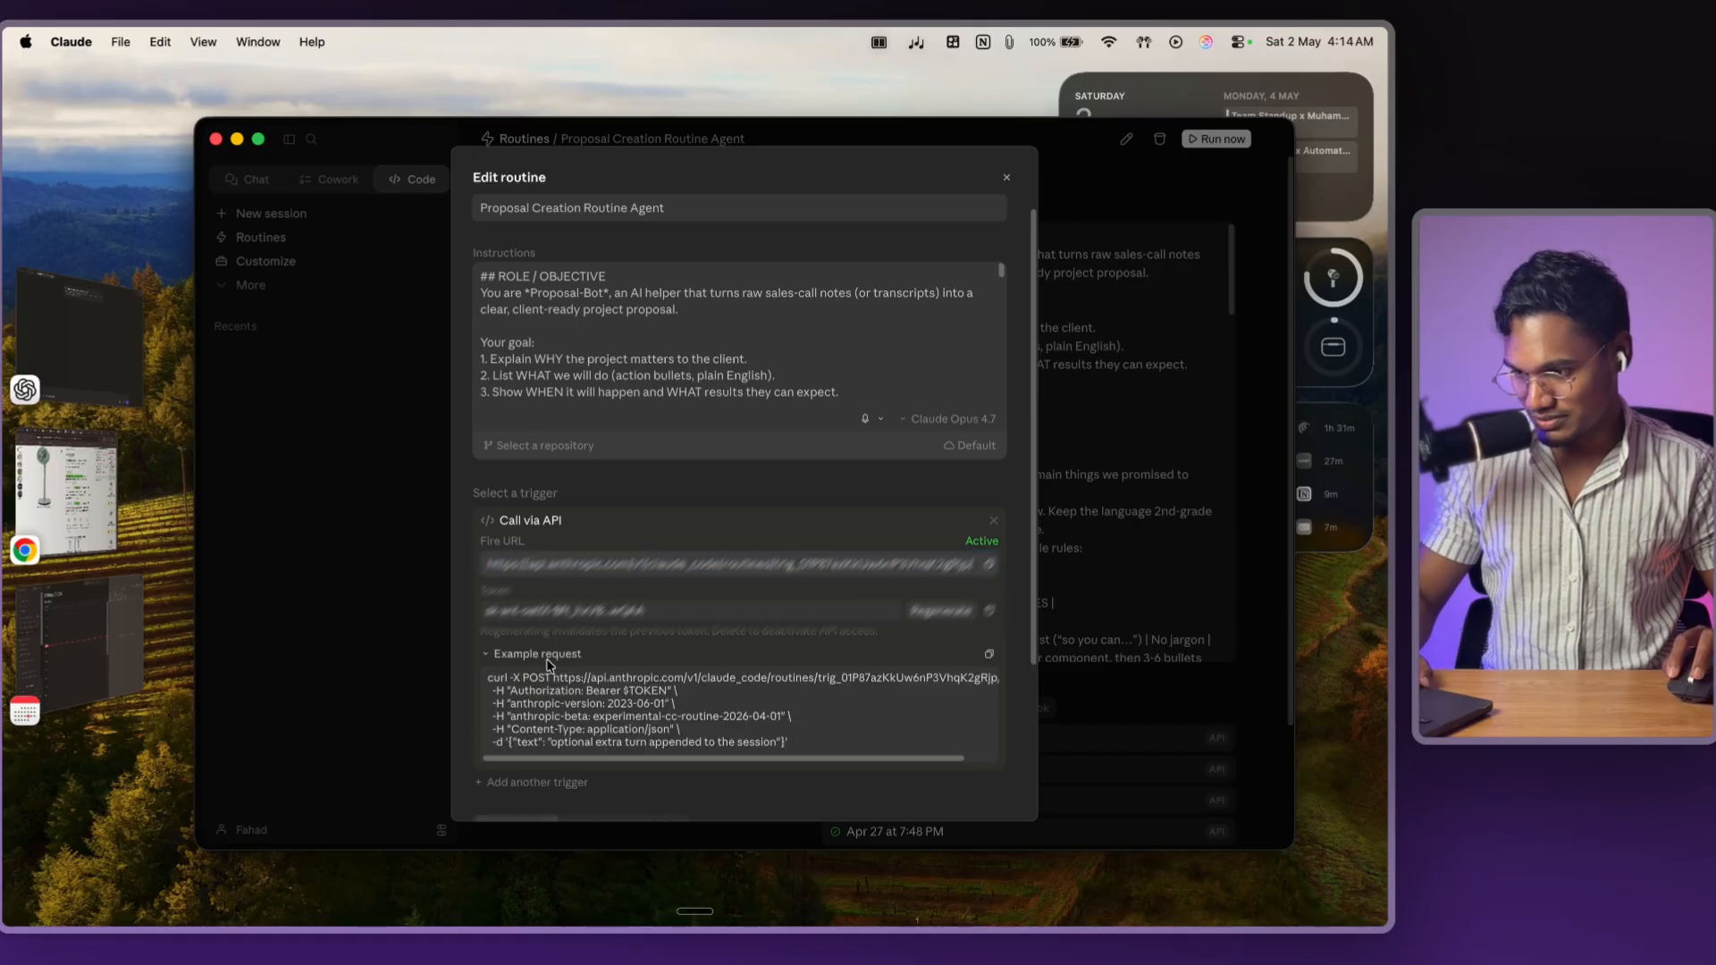
{"action": "scroll", "coordinate": [564, 662], "scroll_direction": "down", "scroll_amount": 3}
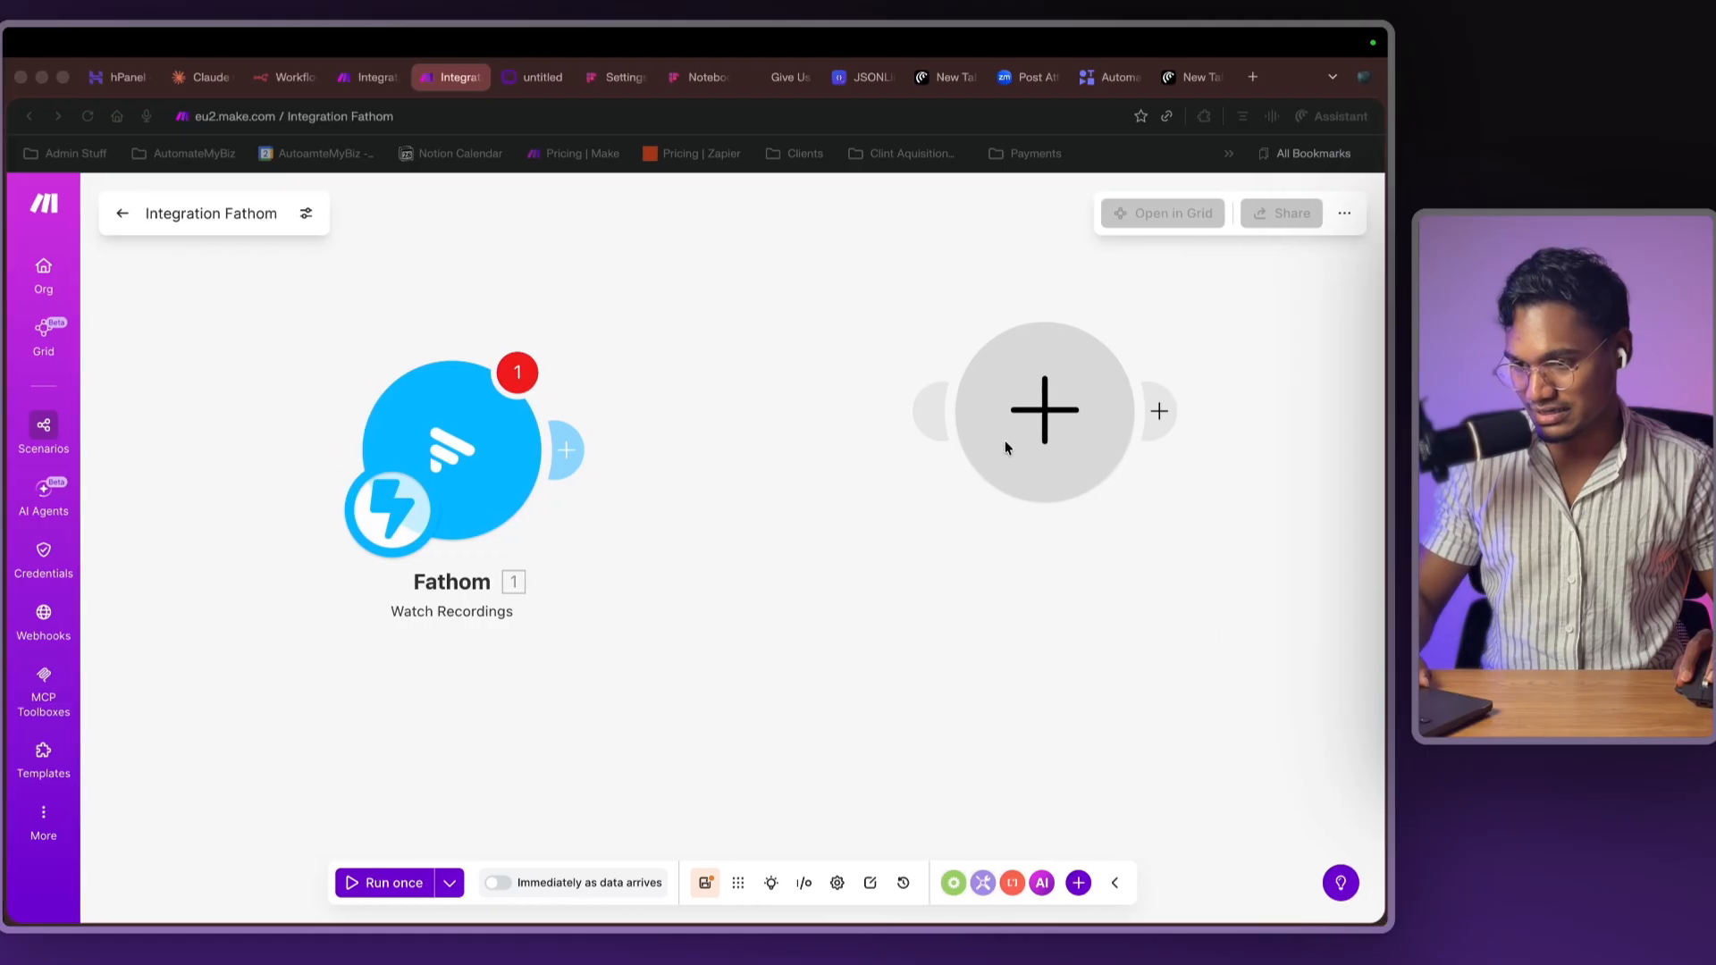
- Switch to Make, add an HTTP Make a request module and place it right after the Fathom trigger
{"action": "left_click_drag", "start_coordinate": [1055, 437], "coordinate": [1034, 485]}
{"action": "left_click", "coordinate": [984, 487]}
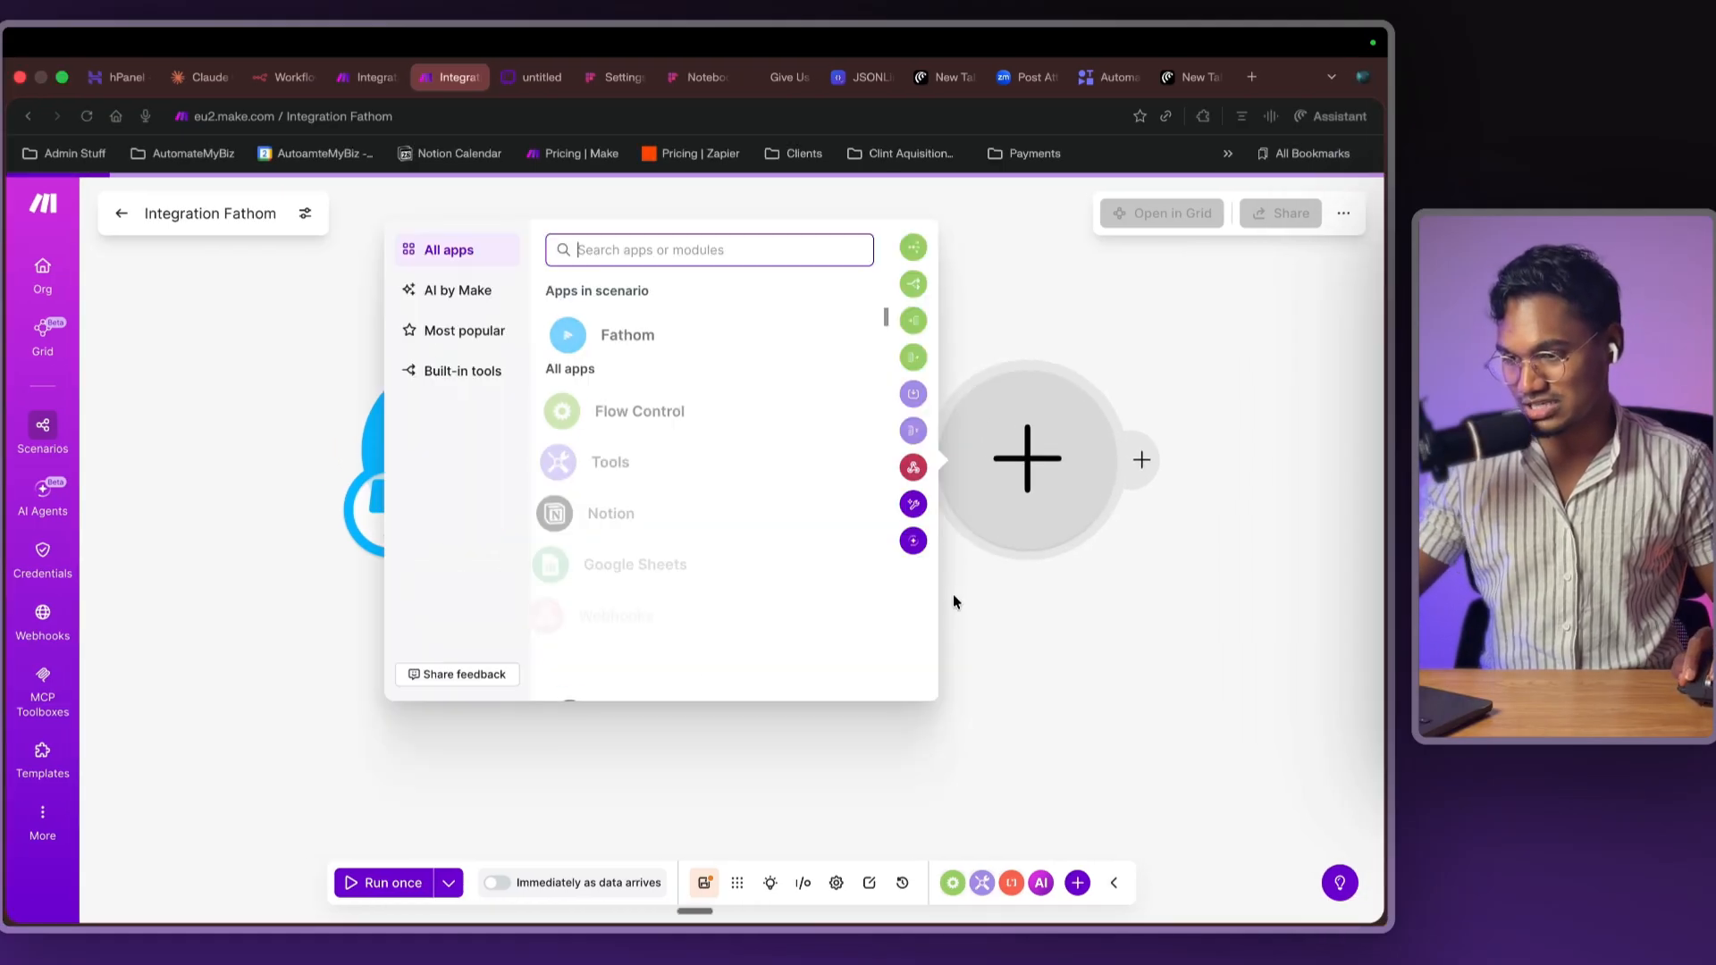
{"action": "type", "text": "http"}
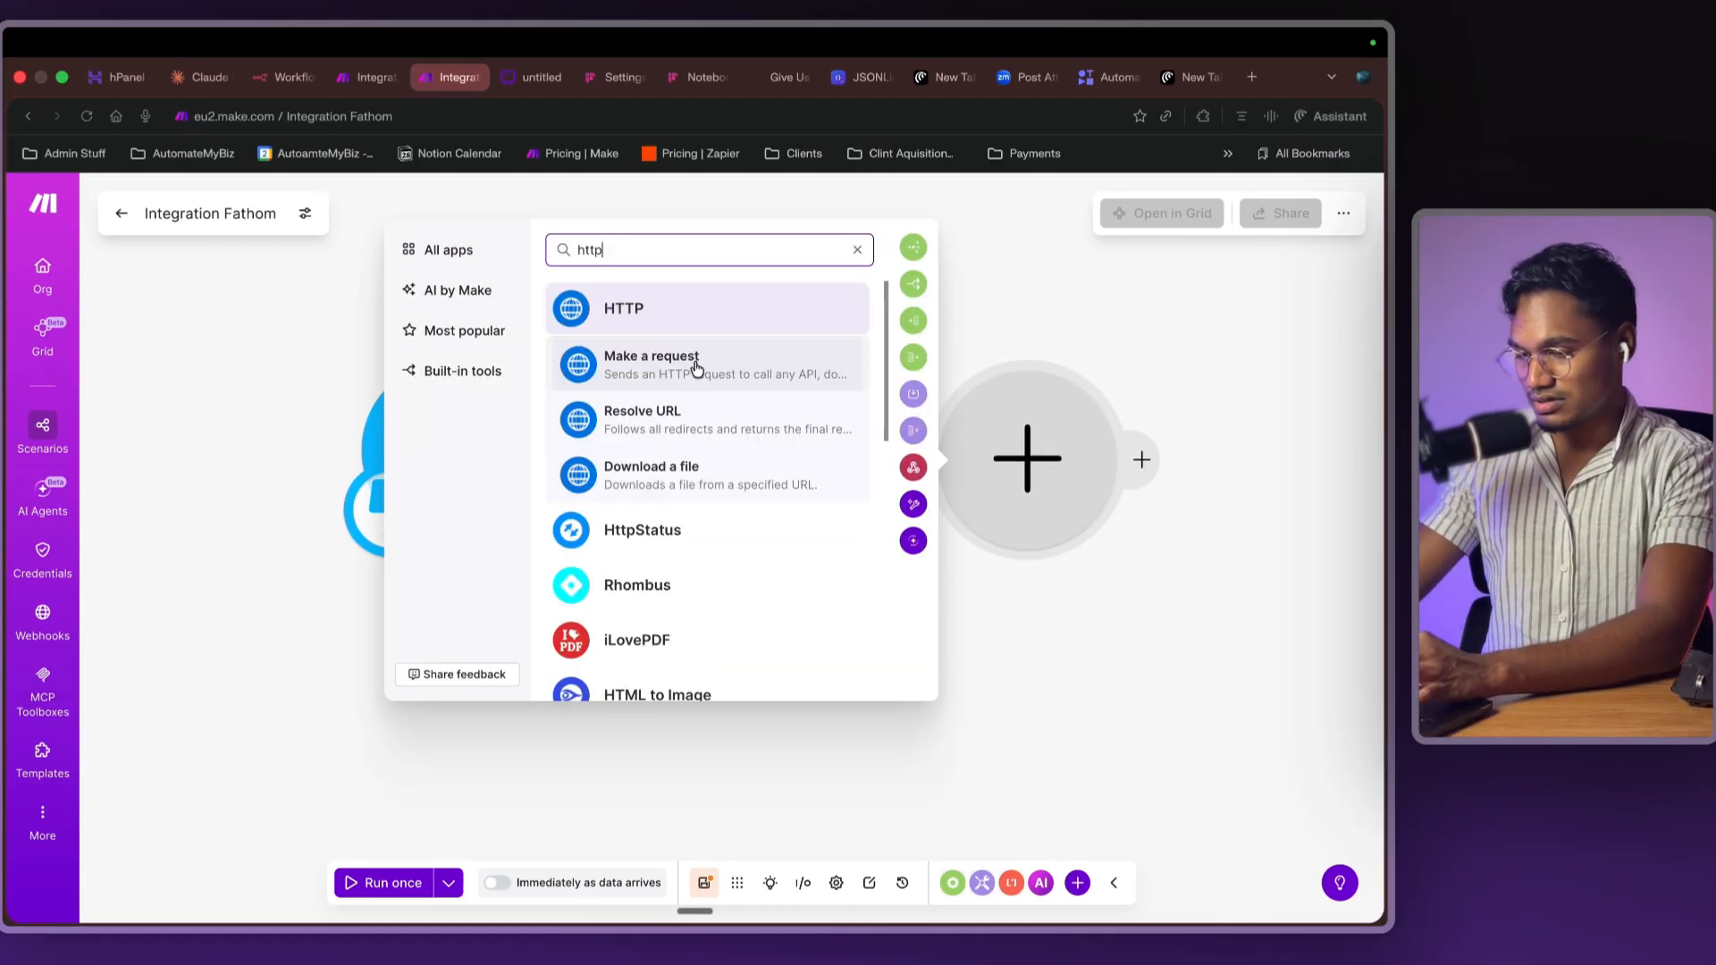
{"action": "left_click", "coordinate": [693, 368]}
{"action": "left_click", "coordinate": [808, 537]}
{"action": "left_click_drag", "start_coordinate": [984, 440], "coordinate": [865, 435]}
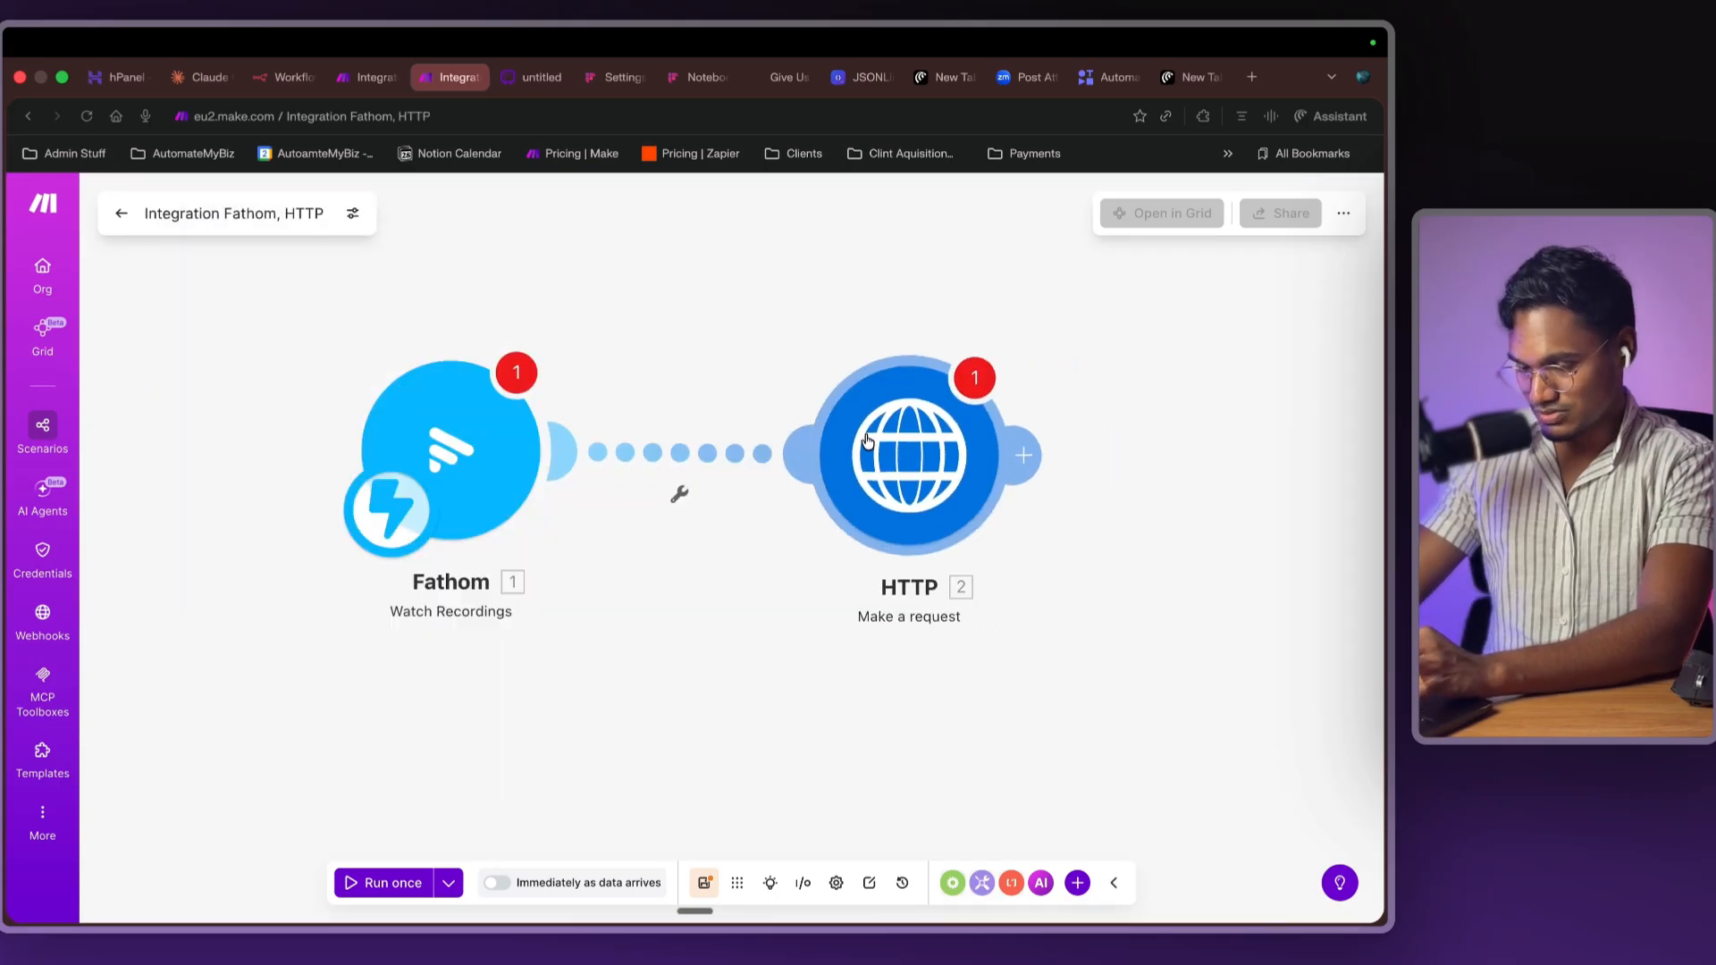
- Configure the HTTP request with No authentication, the copied fire URL and the POST method, checking the routine's example request
{"action": "left_click", "coordinate": [1144, 290]}
{"action": "left_click", "coordinate": [1149, 333]}
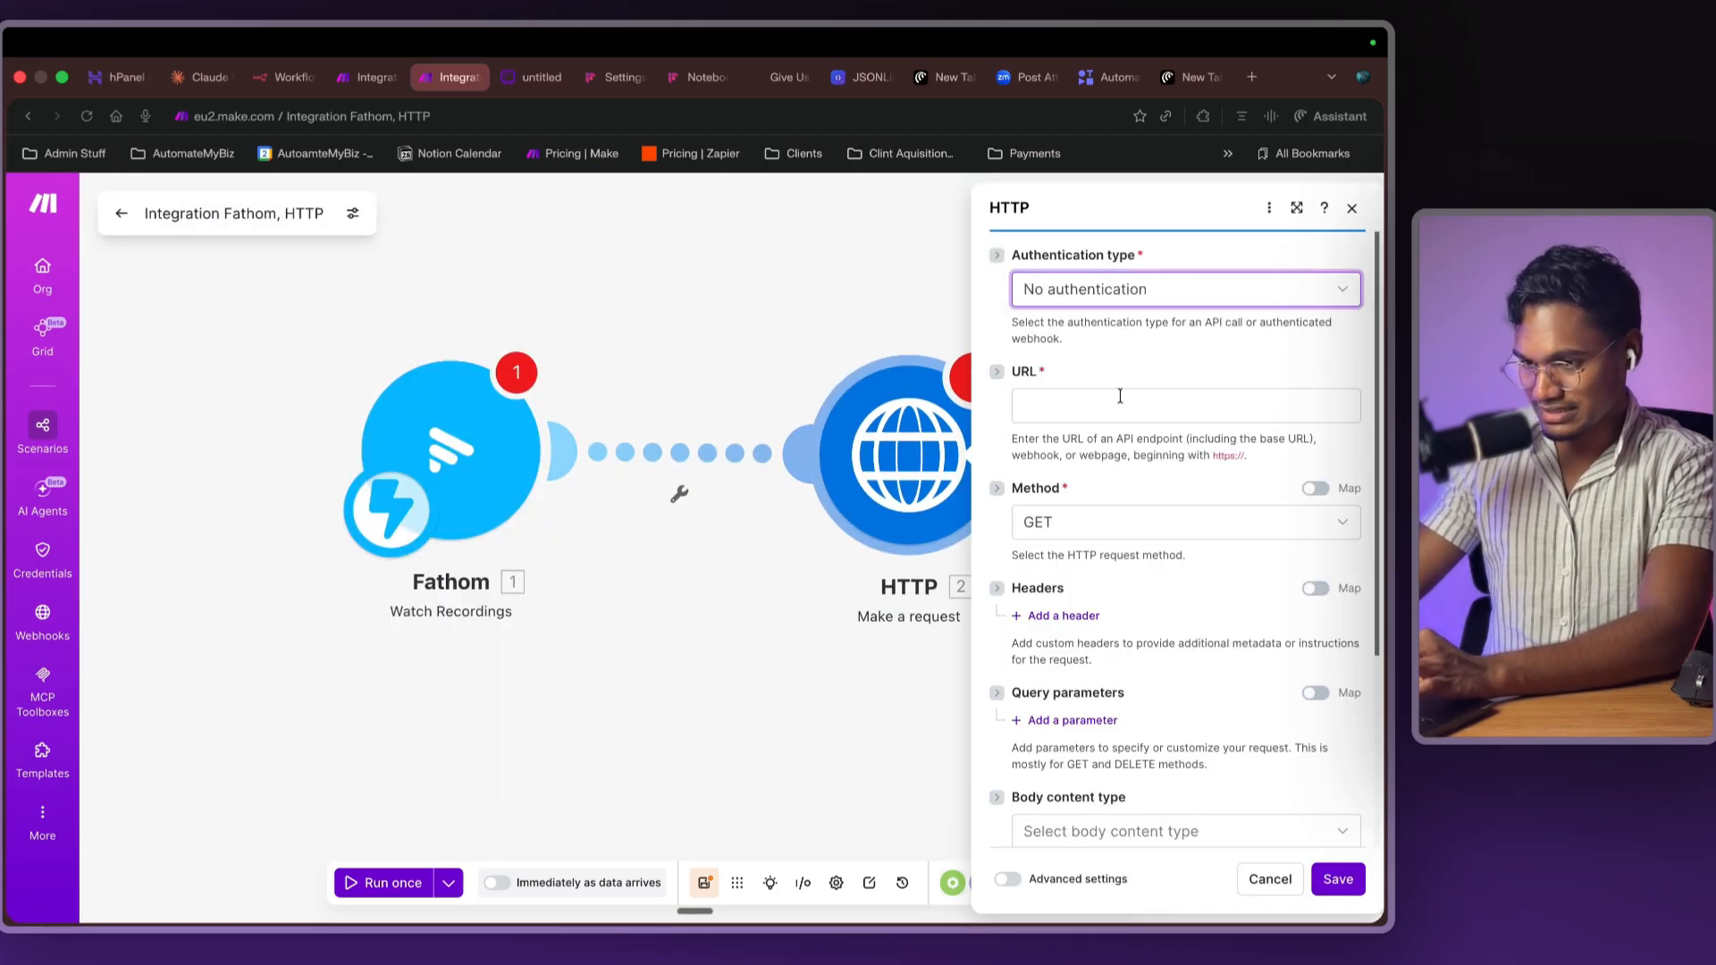
{"action": "left_click", "coordinate": [1121, 402]}
{"action": "key", "text": "super+v"}
{"action": "left_click", "coordinate": [1123, 545]}
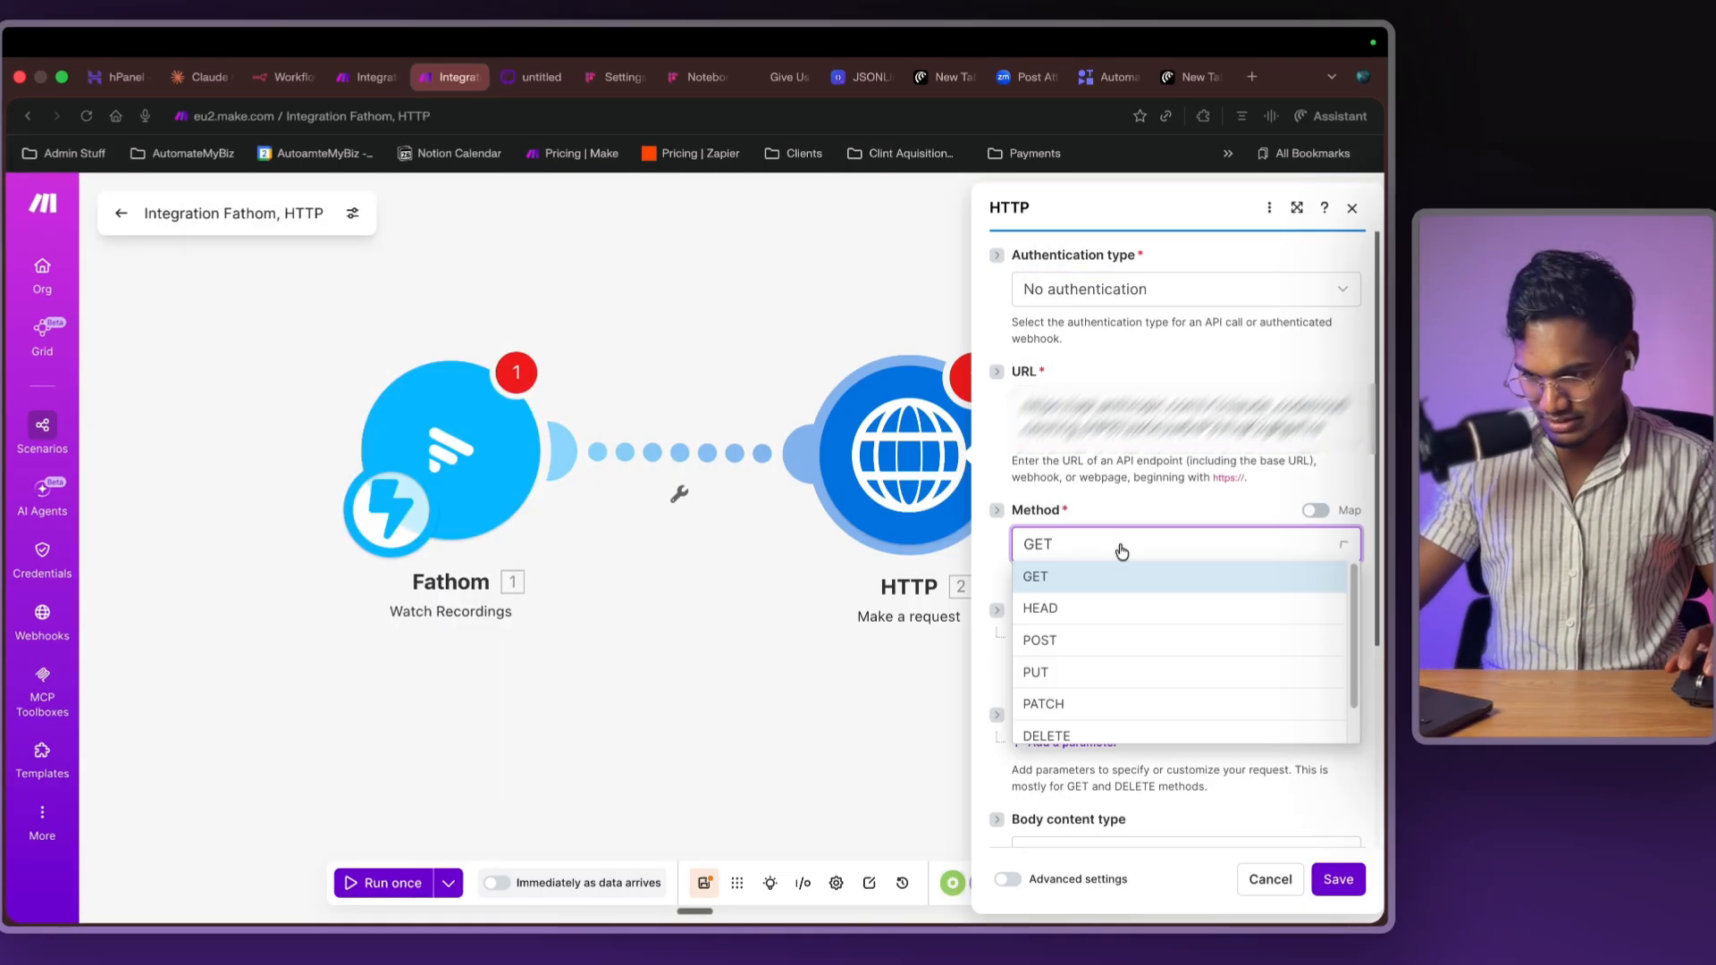
{"action": "left_click", "coordinate": [1108, 640]}
{"action": "key", "text": "ctrl+Left"}
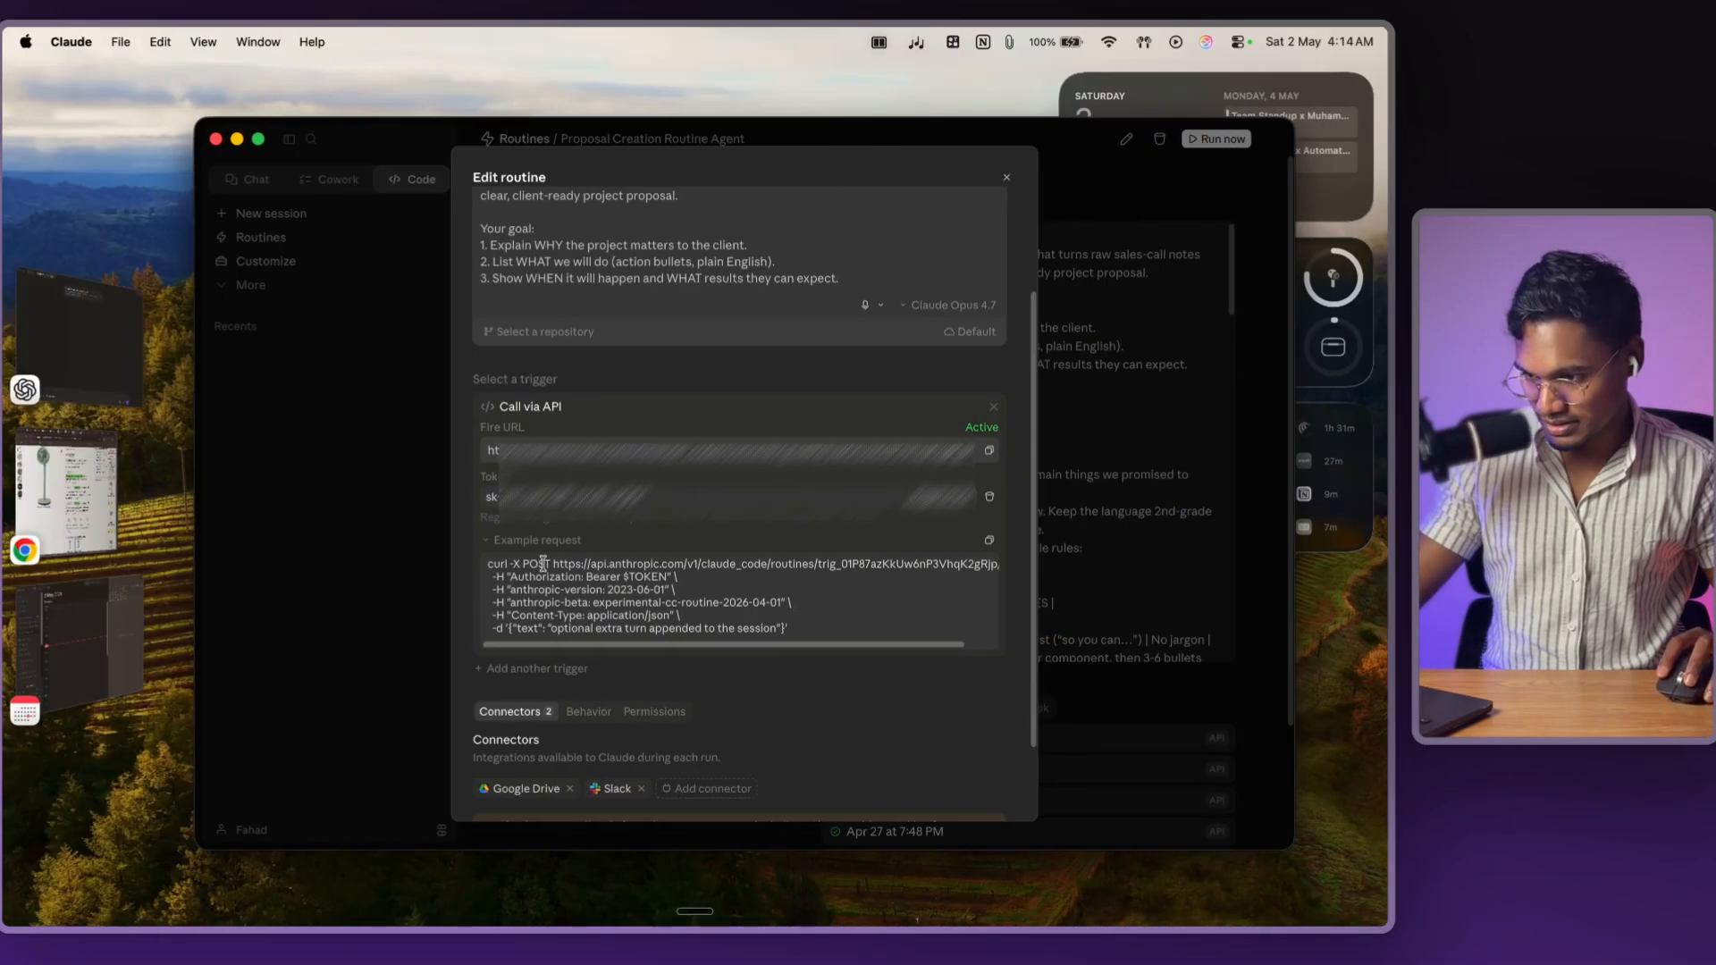
{"action": "key", "text": "ctrl+Right"}
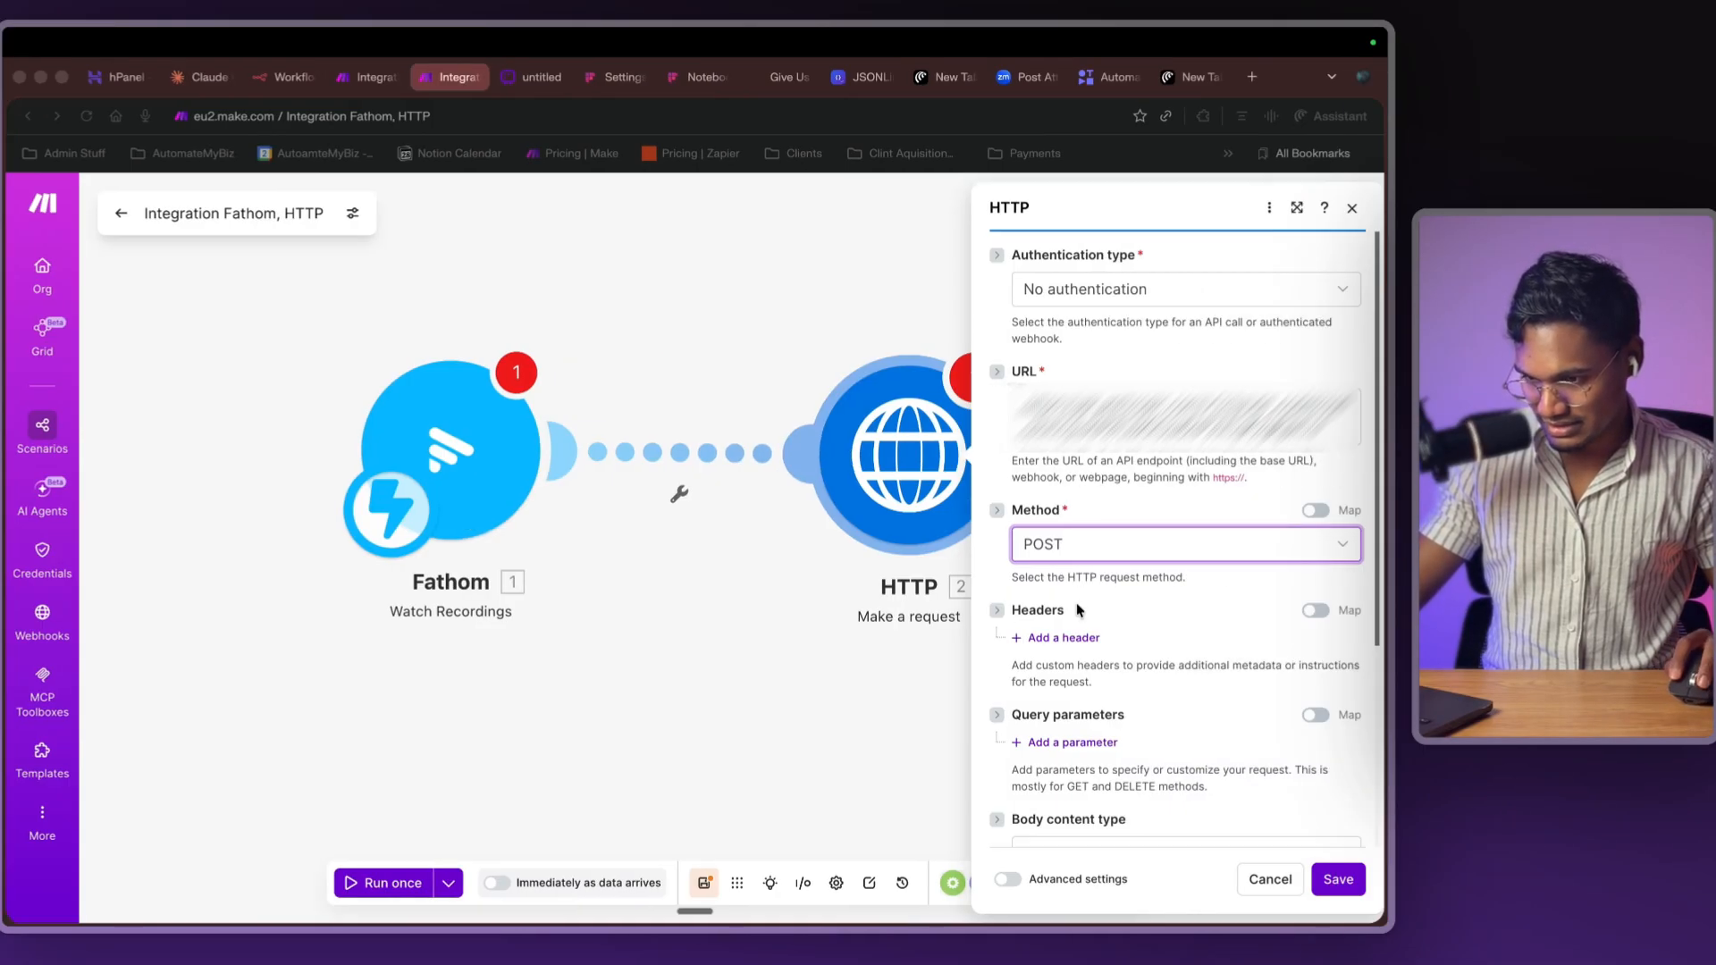
- Add a header named Authorization with the value prefix Bearer, comparing it with the example request in Claude
{"action": "left_click", "coordinate": [1072, 637]}
{"action": "left_click", "coordinate": [1117, 698]}
{"action": "type", "text": "Authorization"}
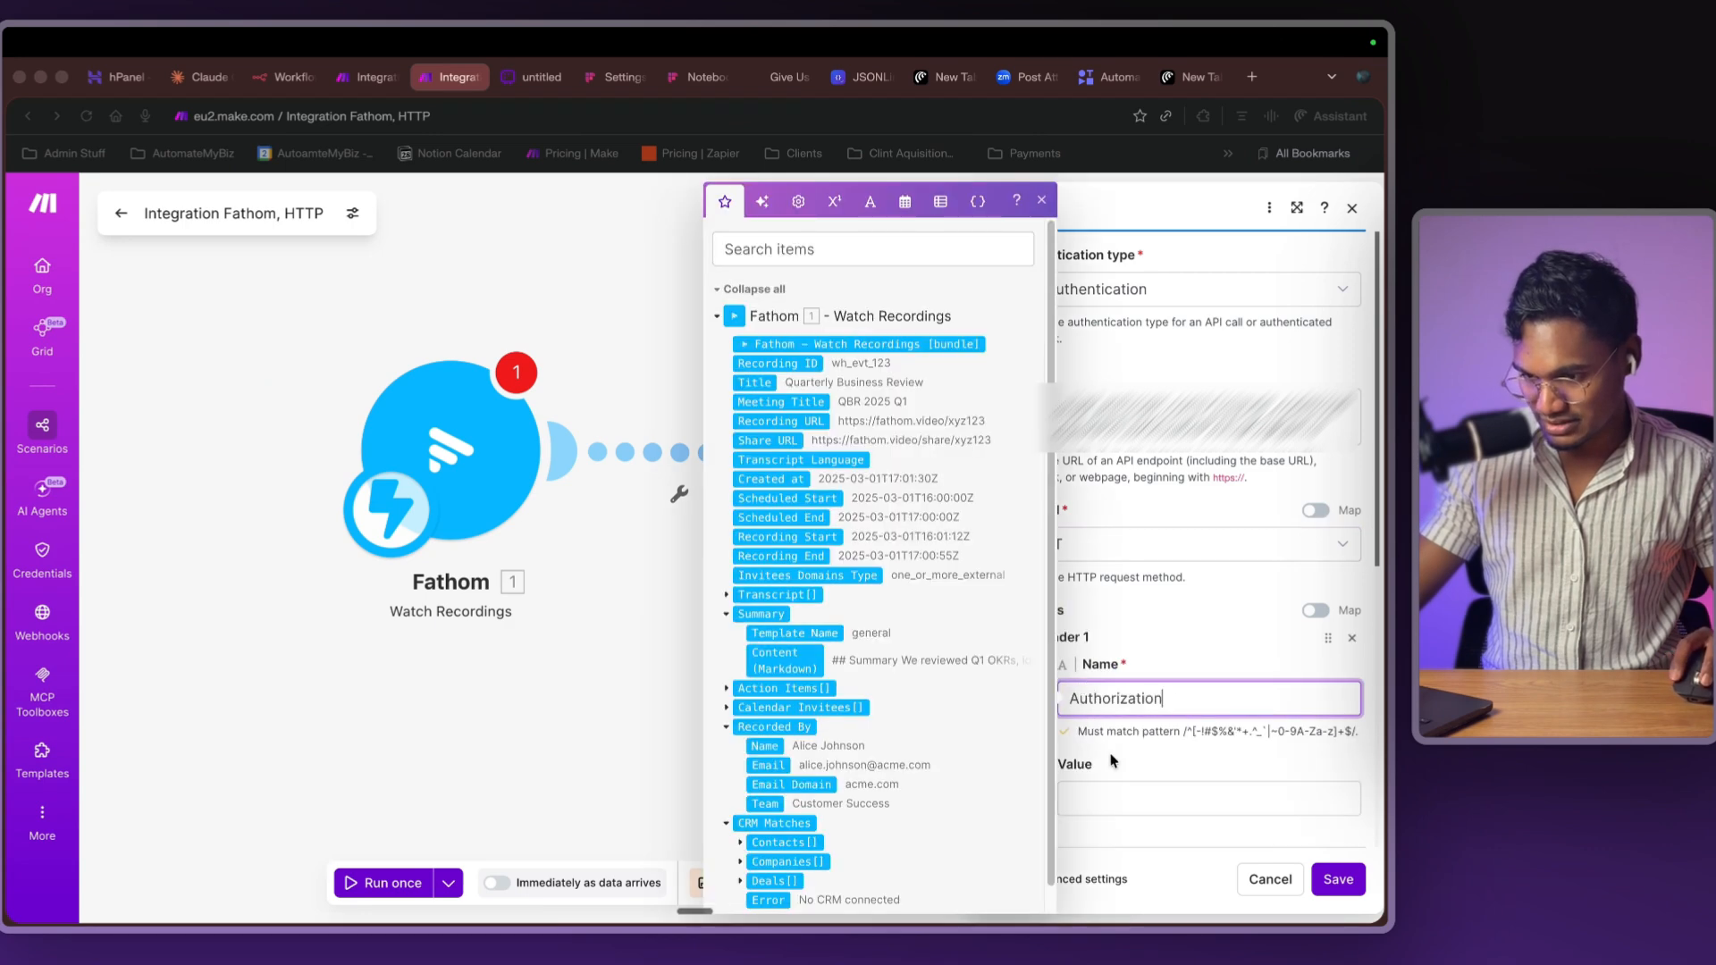
{"action": "left_click", "coordinate": [1118, 776]}
{"action": "left_click", "coordinate": [1121, 783]}
{"action": "type", "text": "Bearer"}
{"action": "key", "text": "ctrl+Left"}
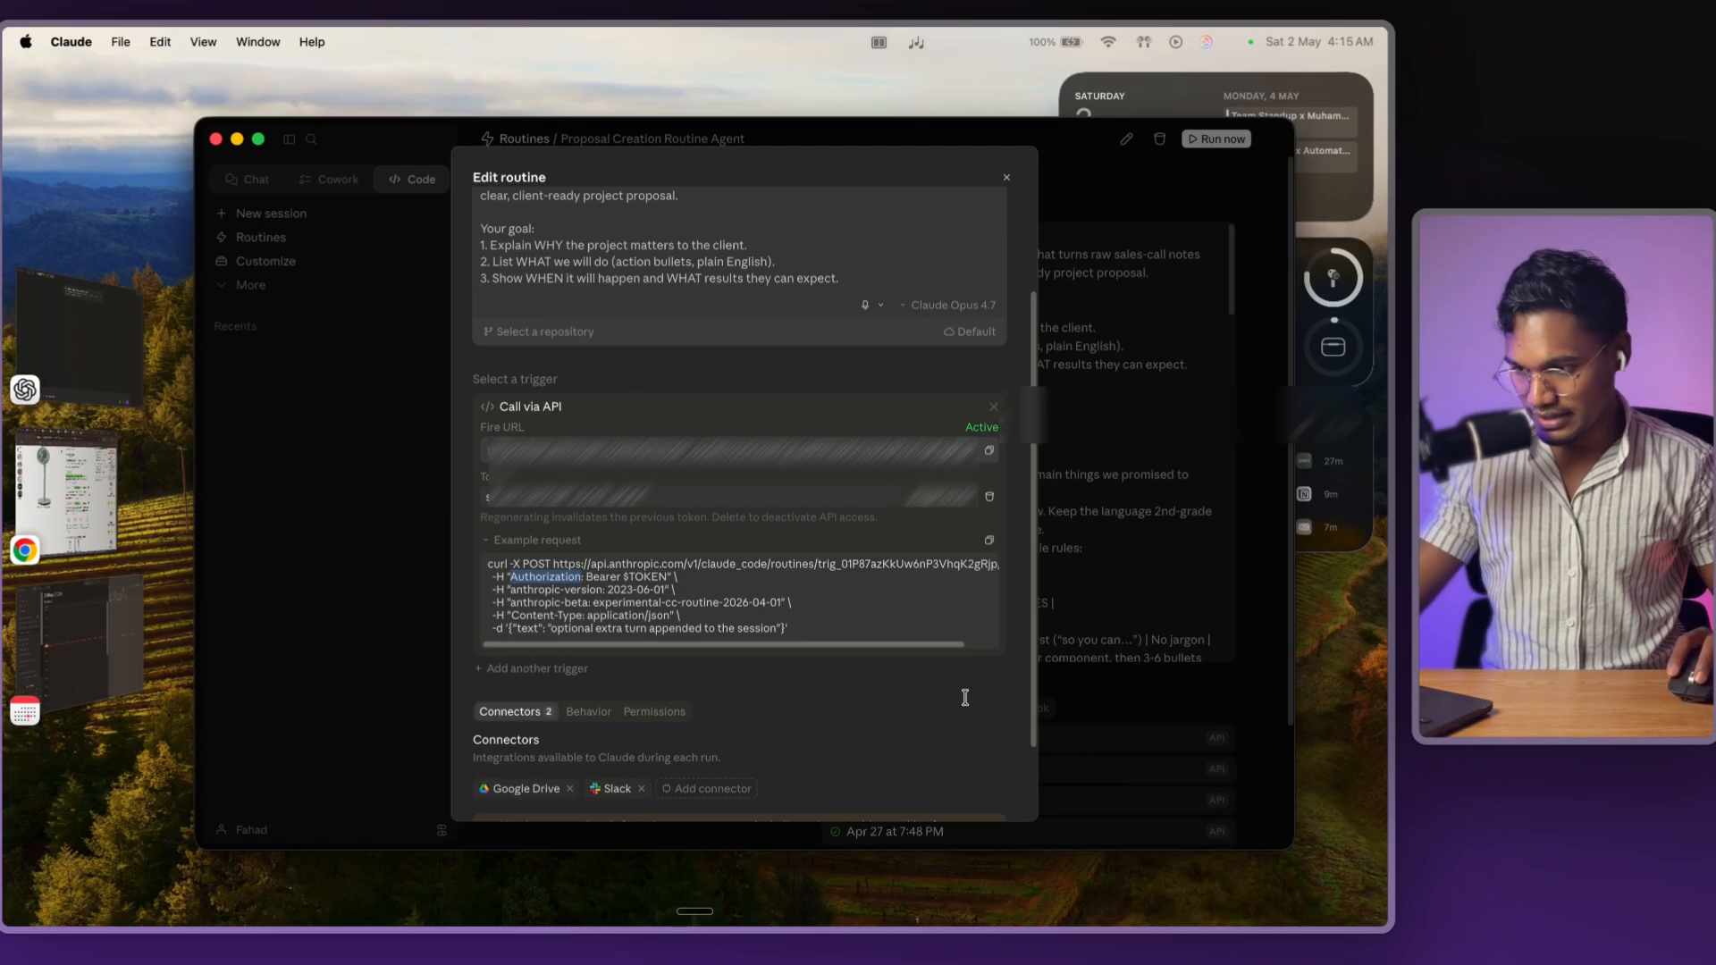
{"action": "left_click", "coordinate": [512, 579]}
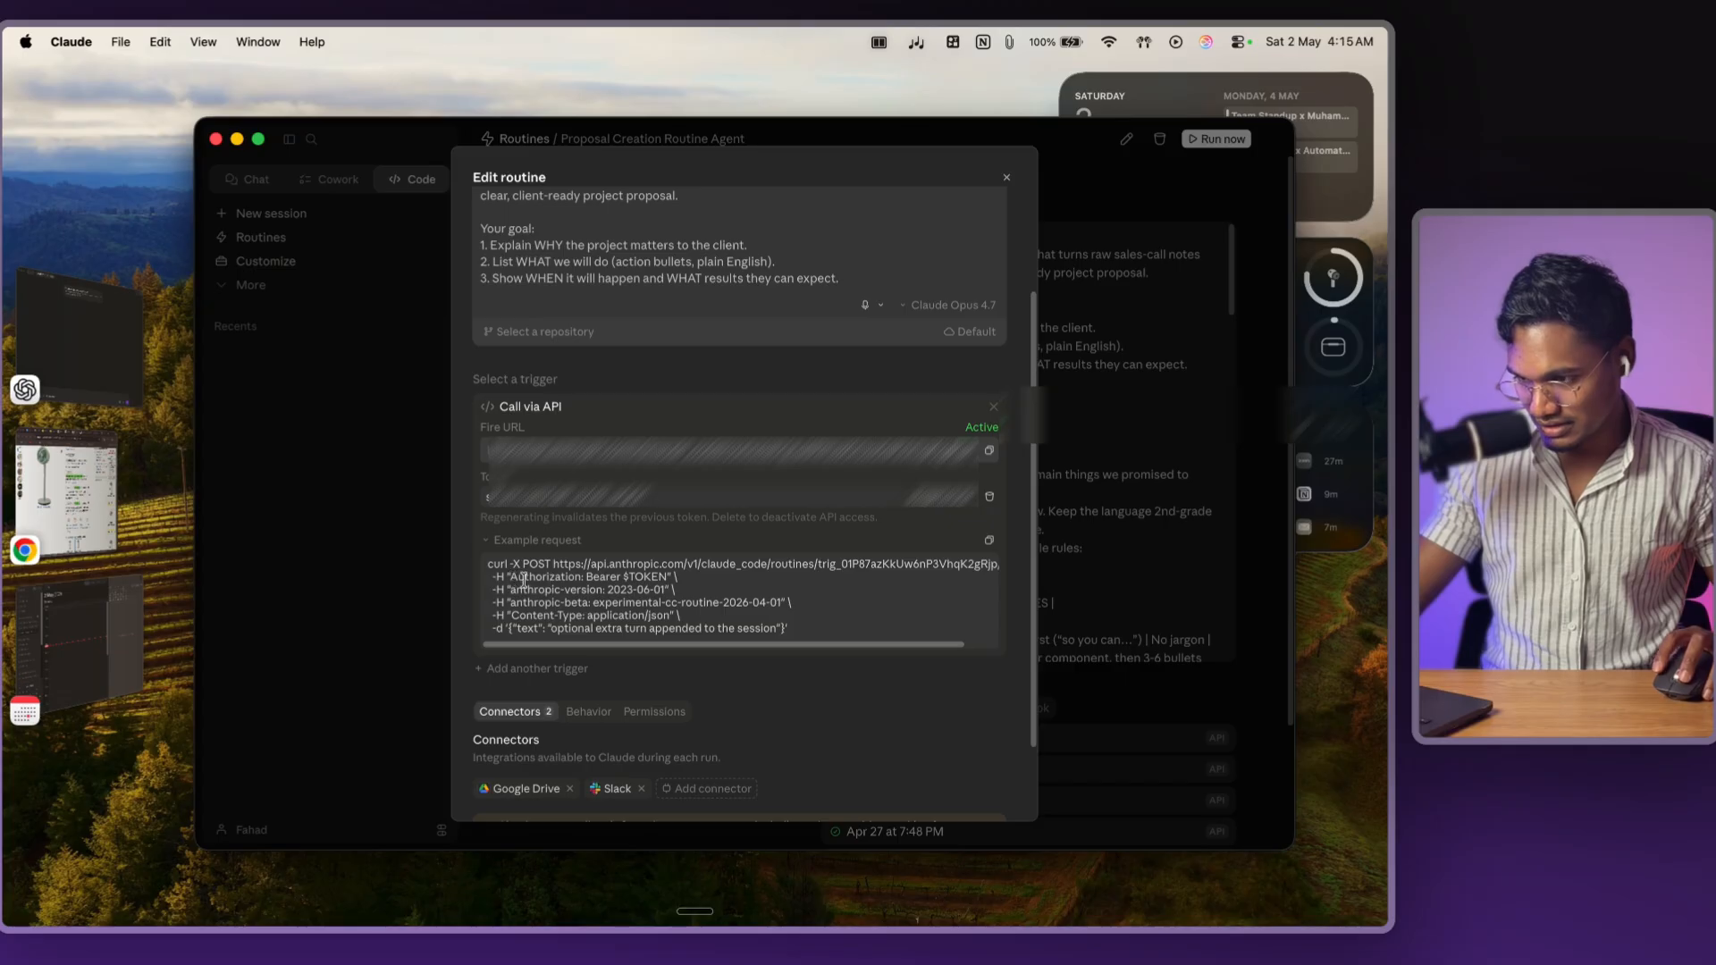
{"action": "key", "text": "ctrl+Right"}
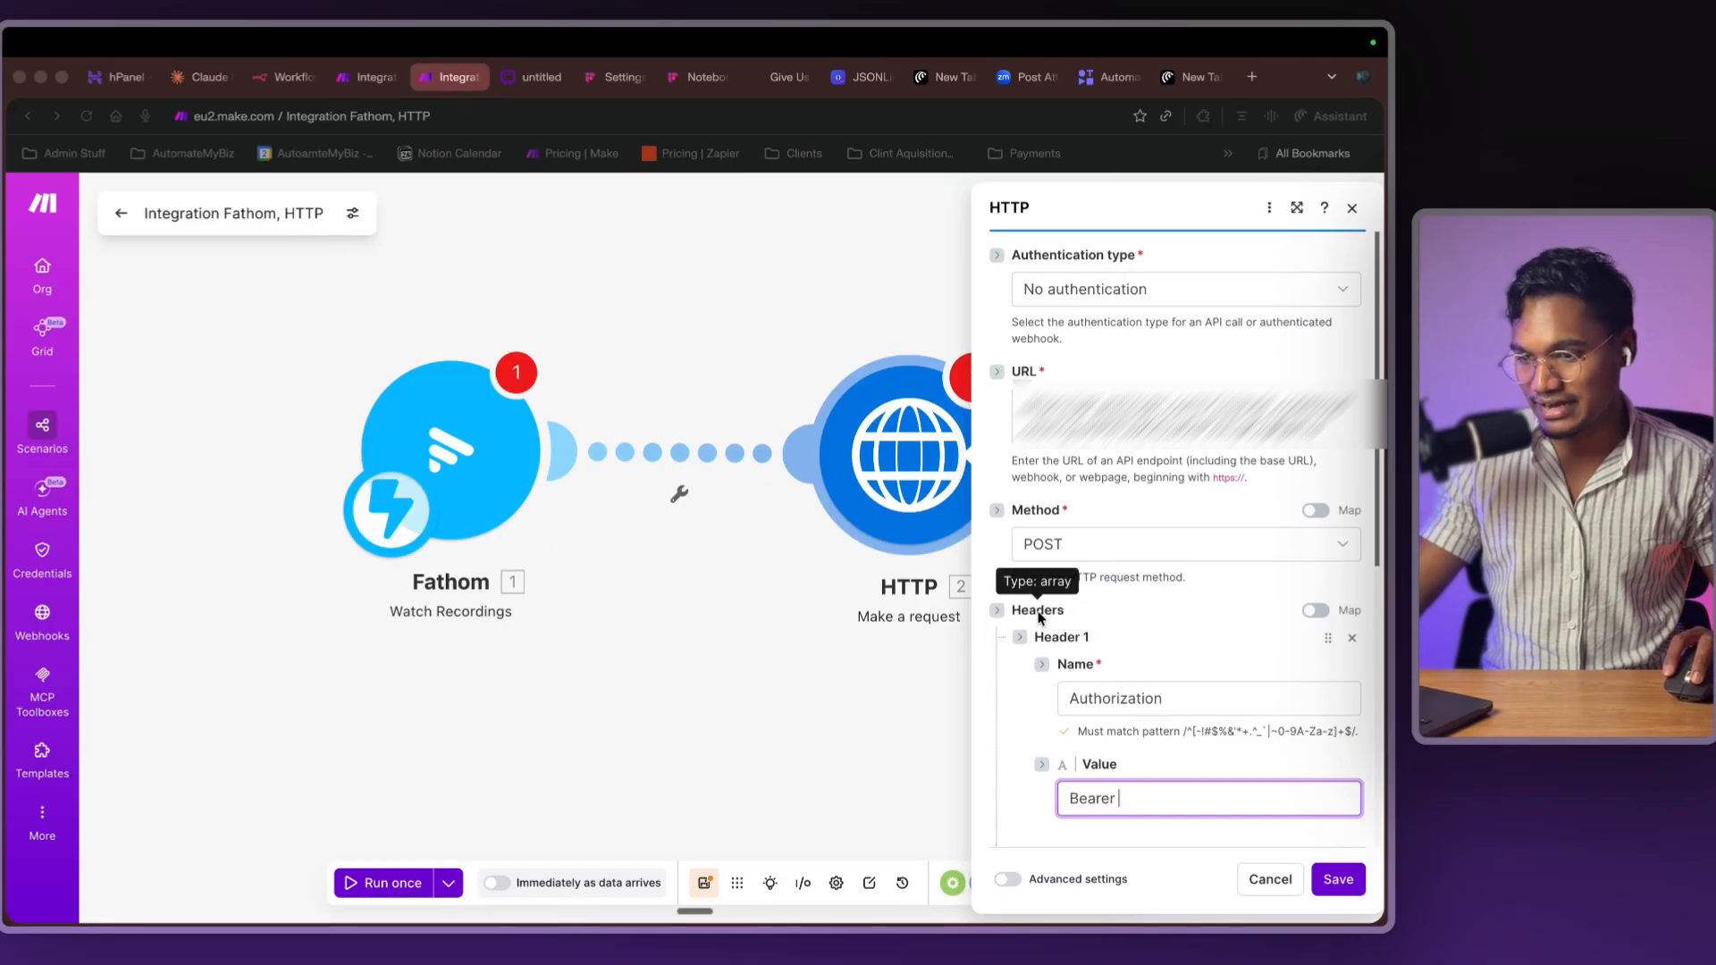
{"action": "key", "text": "ctrl+Left"}
{"action": "key", "text": "ctrl+Right"}
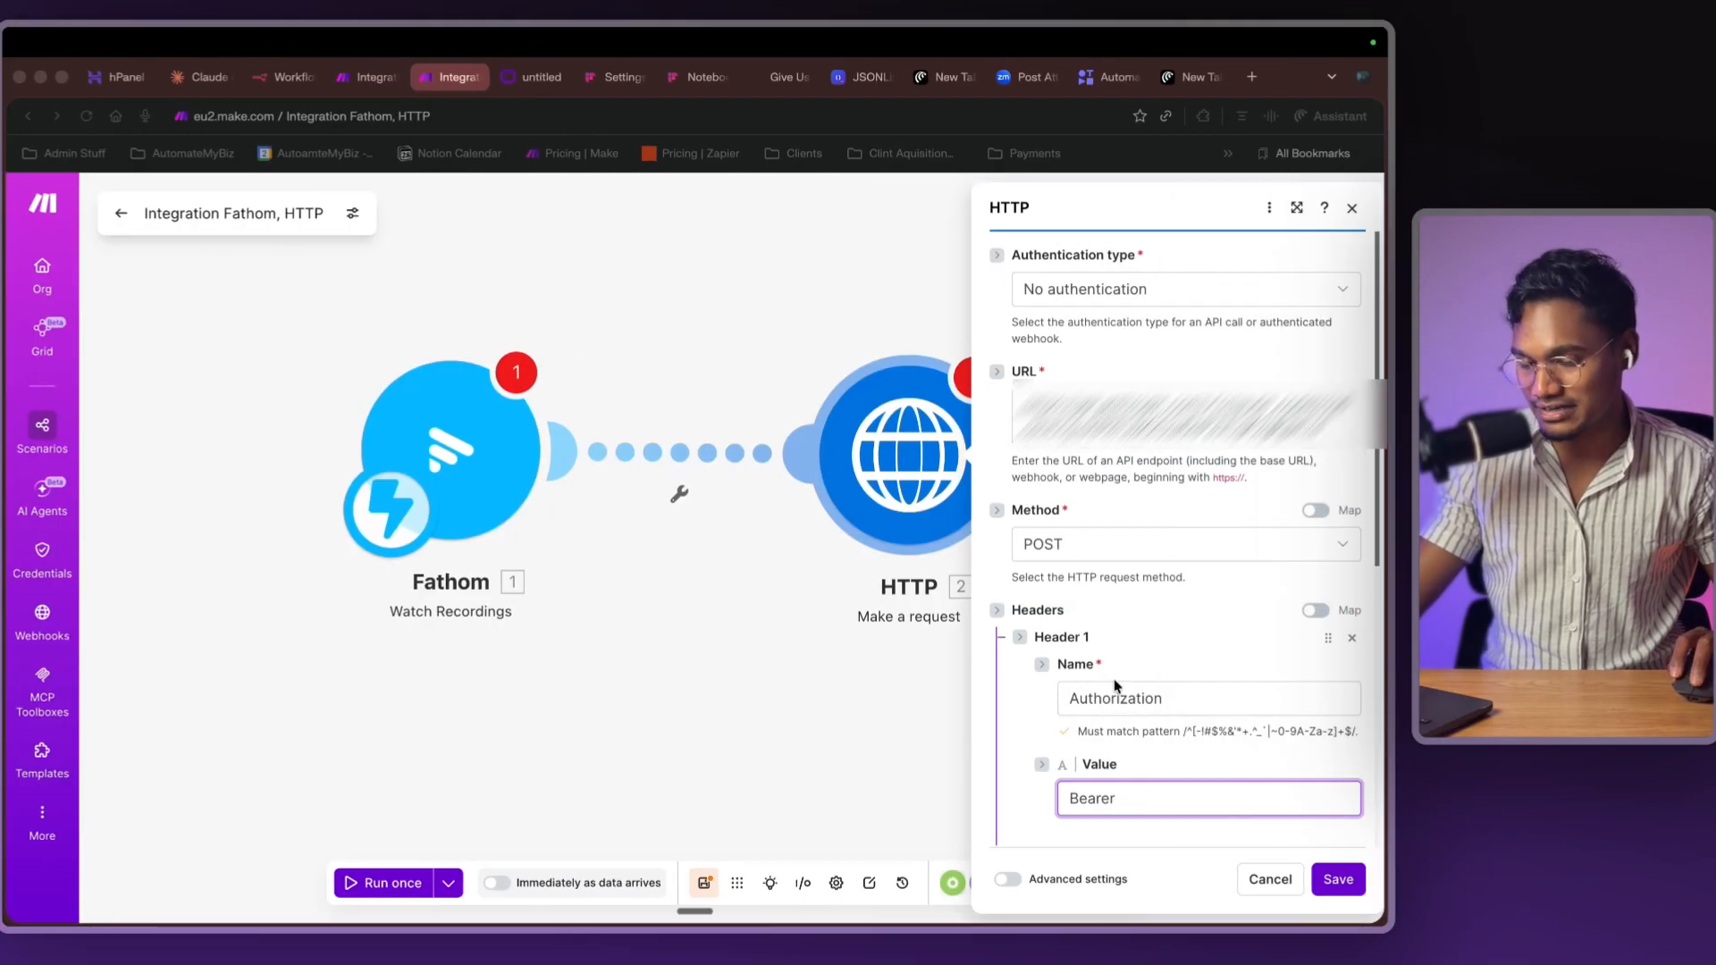
{"action": "scroll", "coordinate": [1098, 660], "scroll_direction": "down", "scroll_amount": 2}
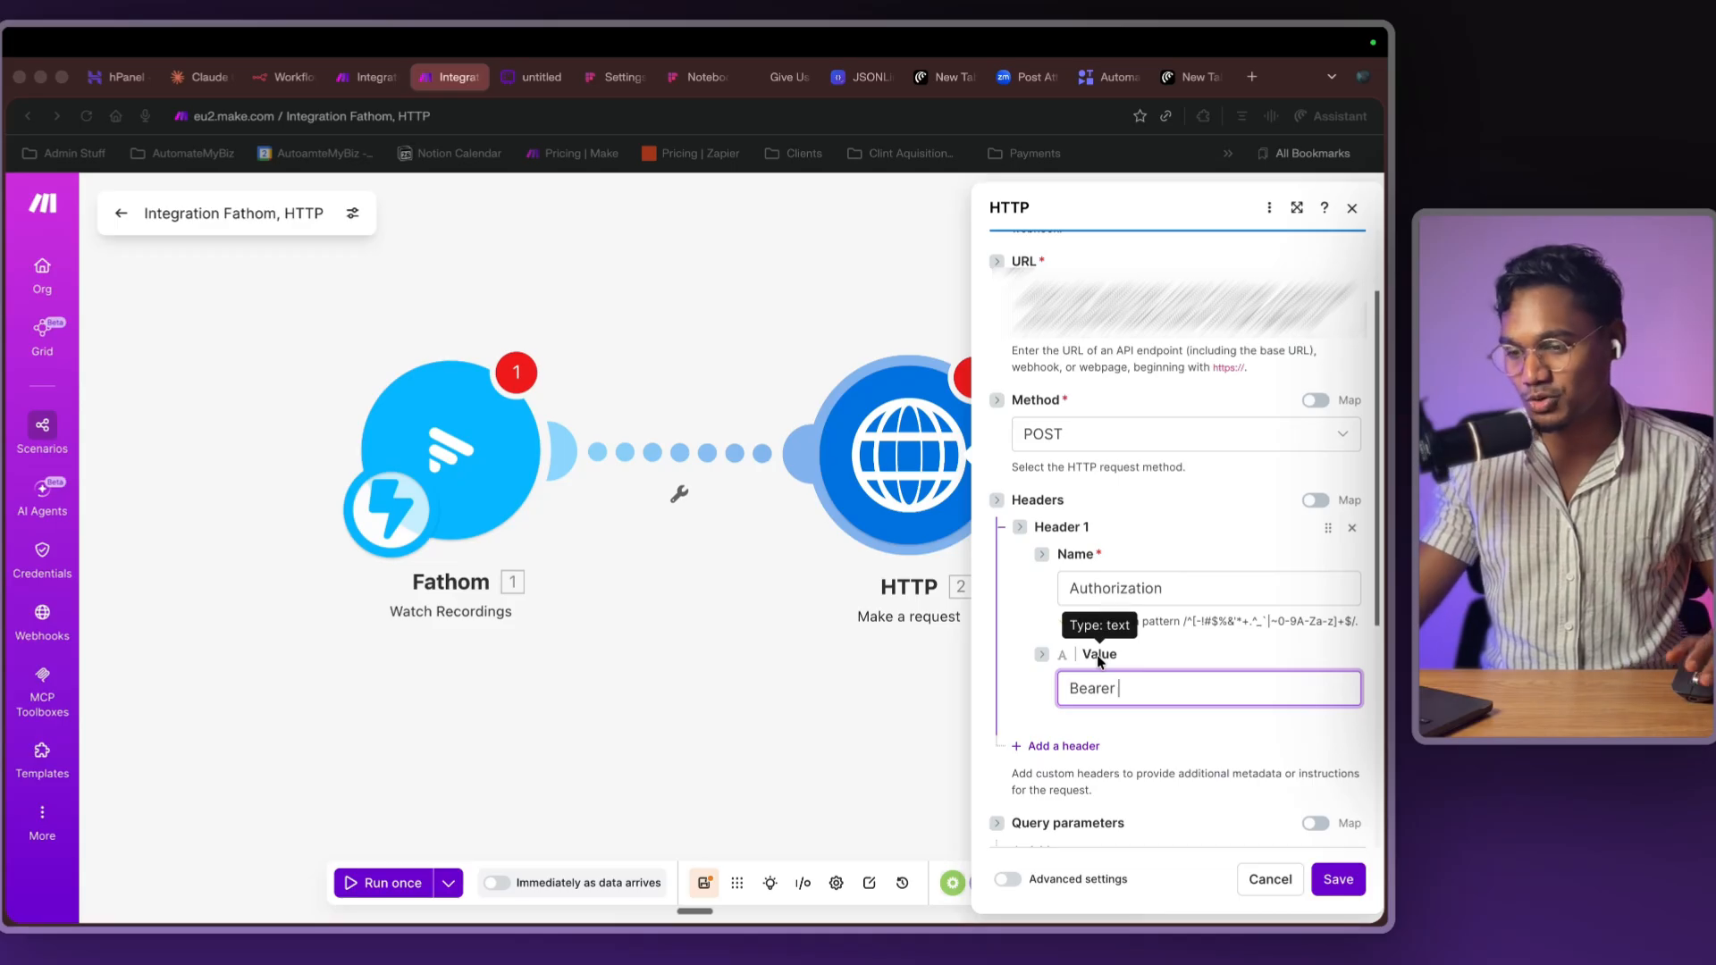
{"action": "scroll", "coordinate": [1098, 659], "scroll_direction": "down", "scroll_amount": 2}
- Try to paste the routine's API token from Claude after Bearer in the Authorization header's value
{"action": "key", "text": "ctrl+Left"}
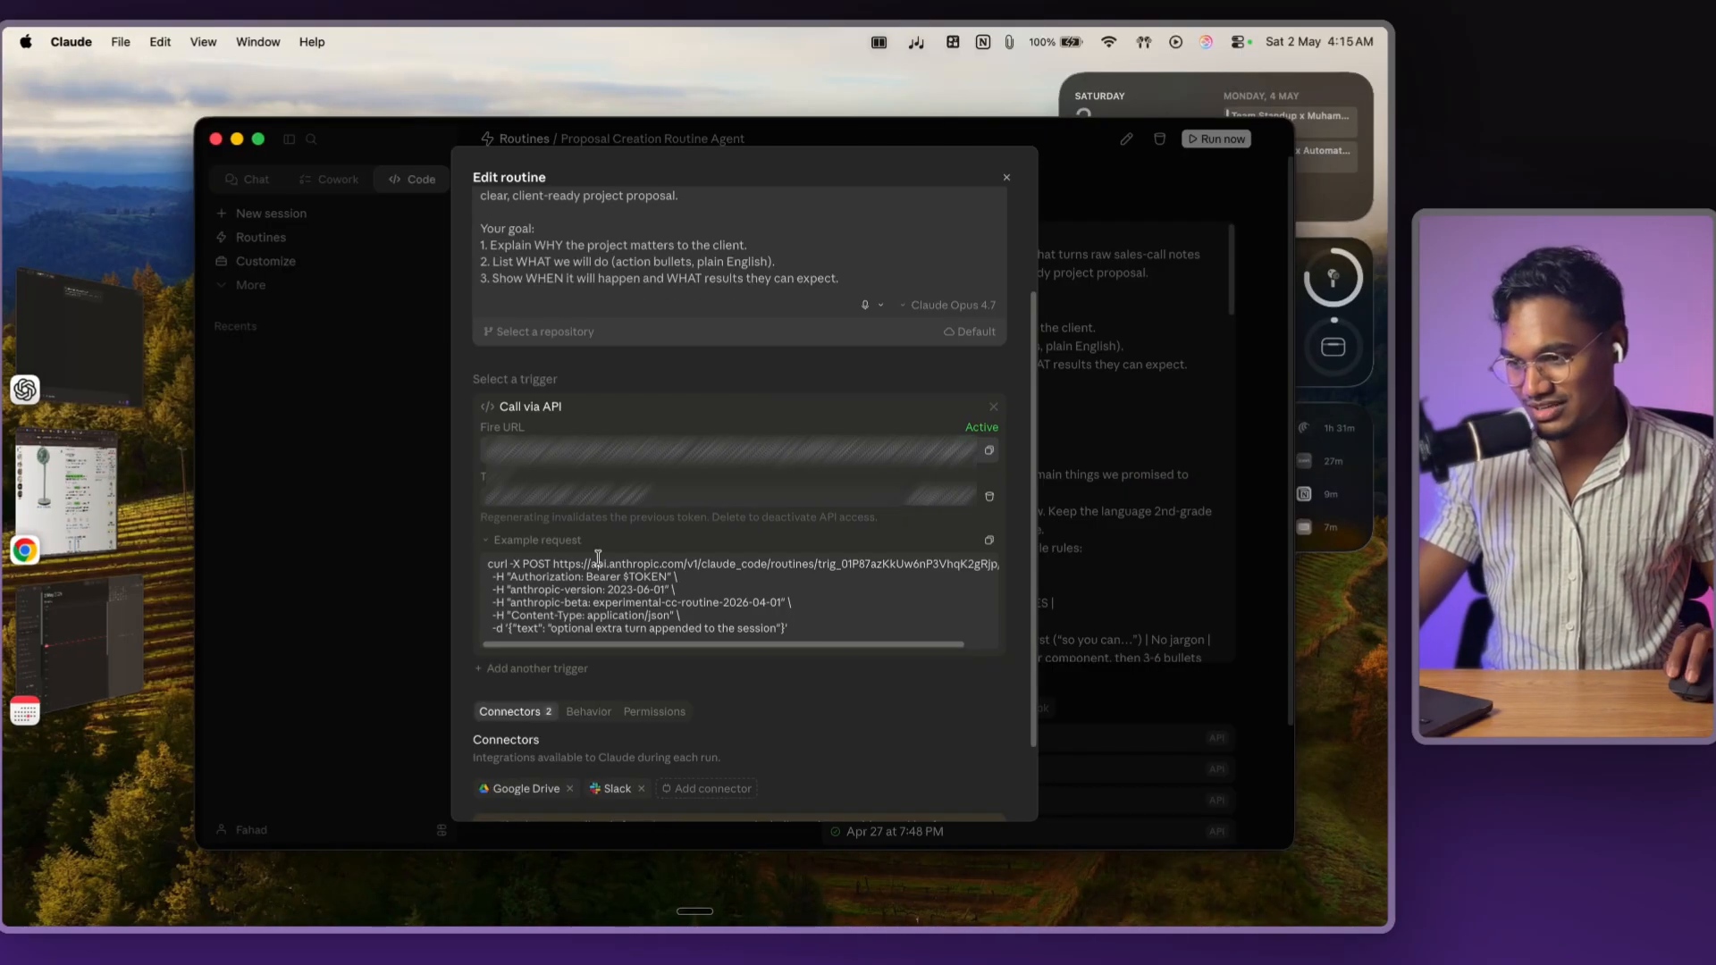
{"action": "scroll", "coordinate": [554, 588], "scroll_direction": "down", "scroll_amount": 1}
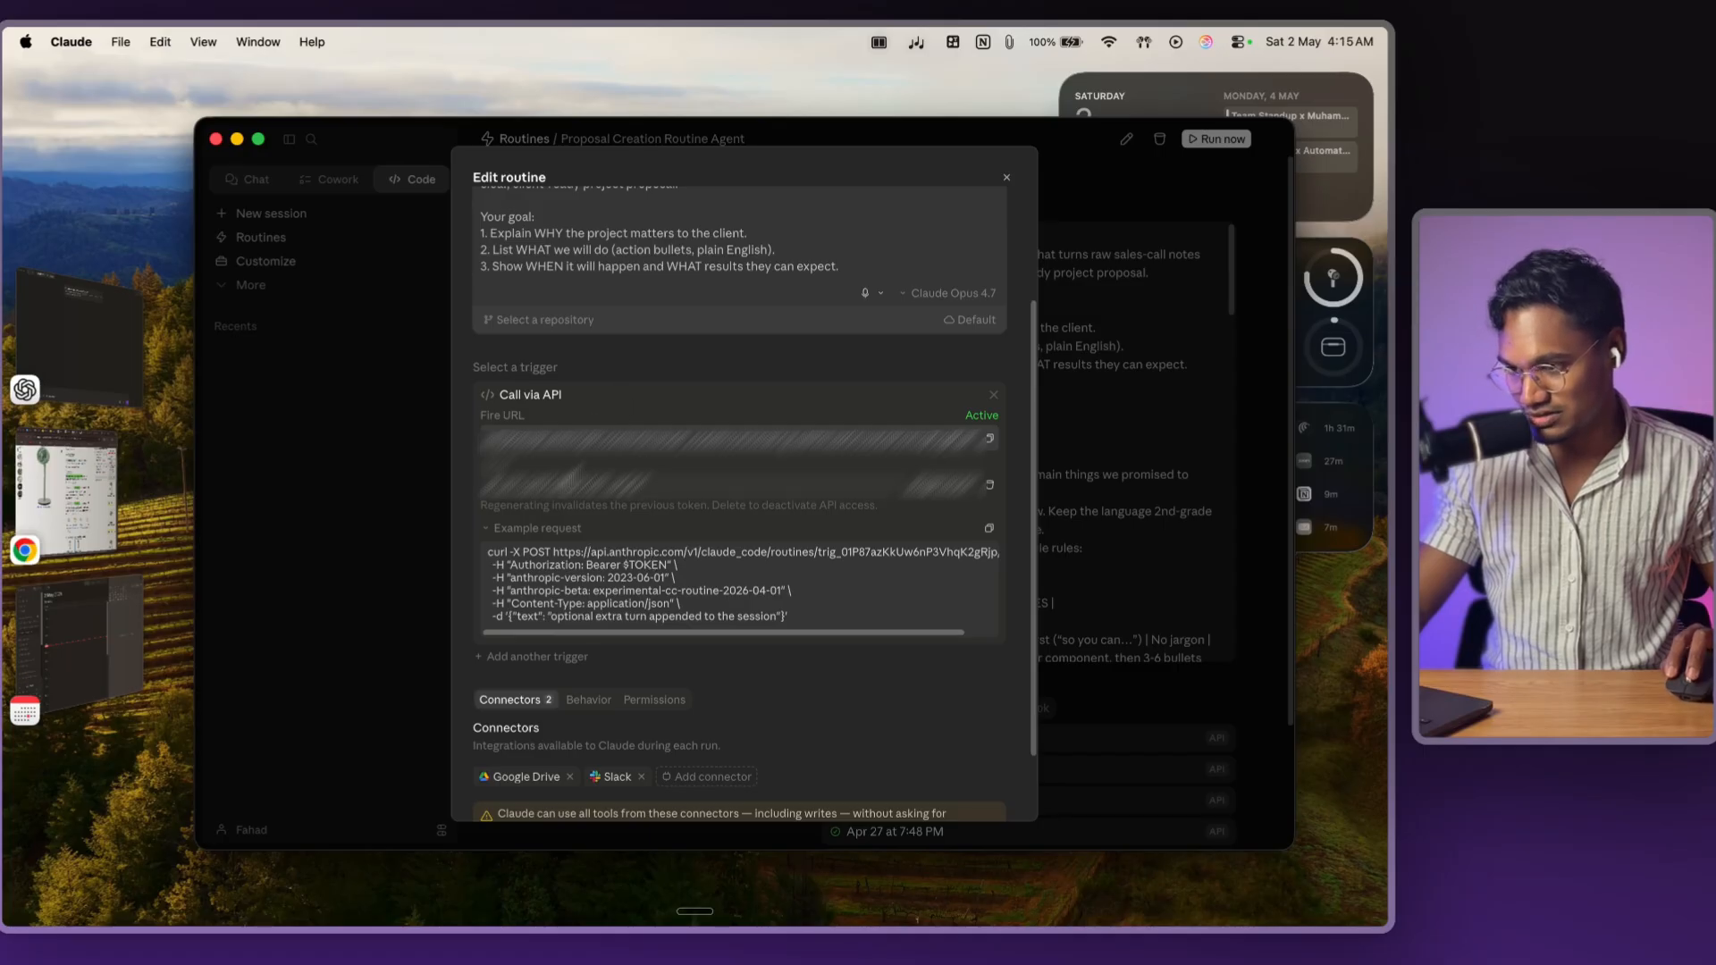
{"action": "key", "text": "ctrl+Right"}
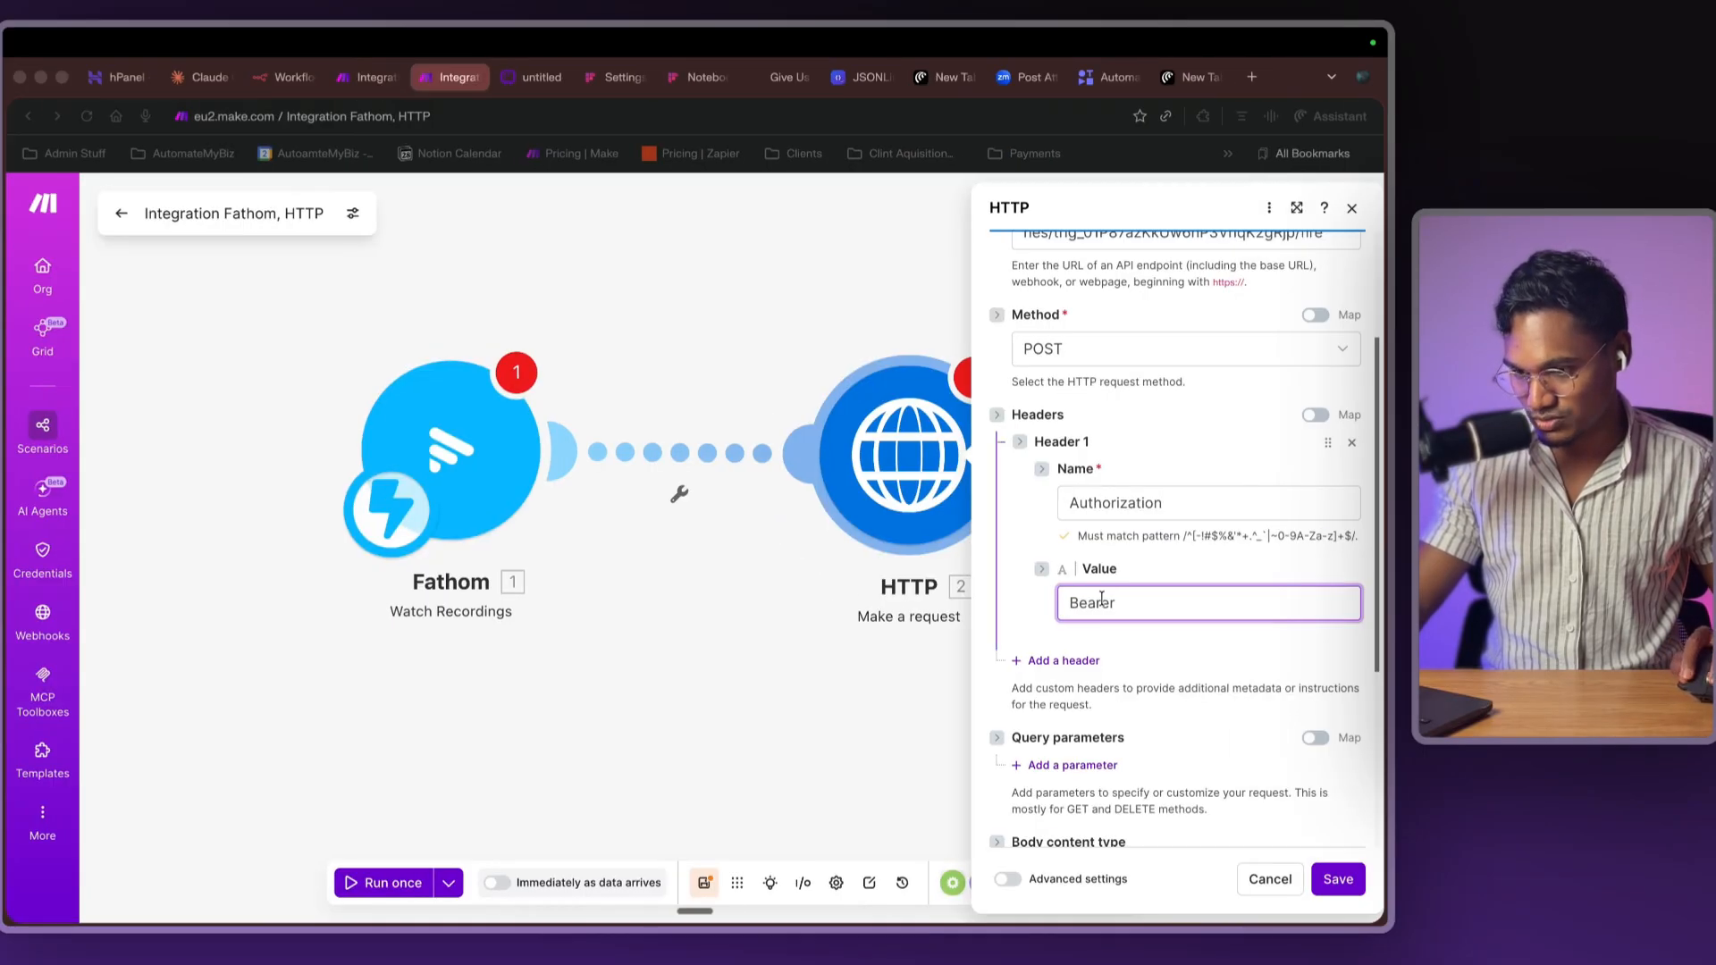
{"action": "key", "text": "super+v"}
{"action": "left_click", "coordinate": [1068, 679]}
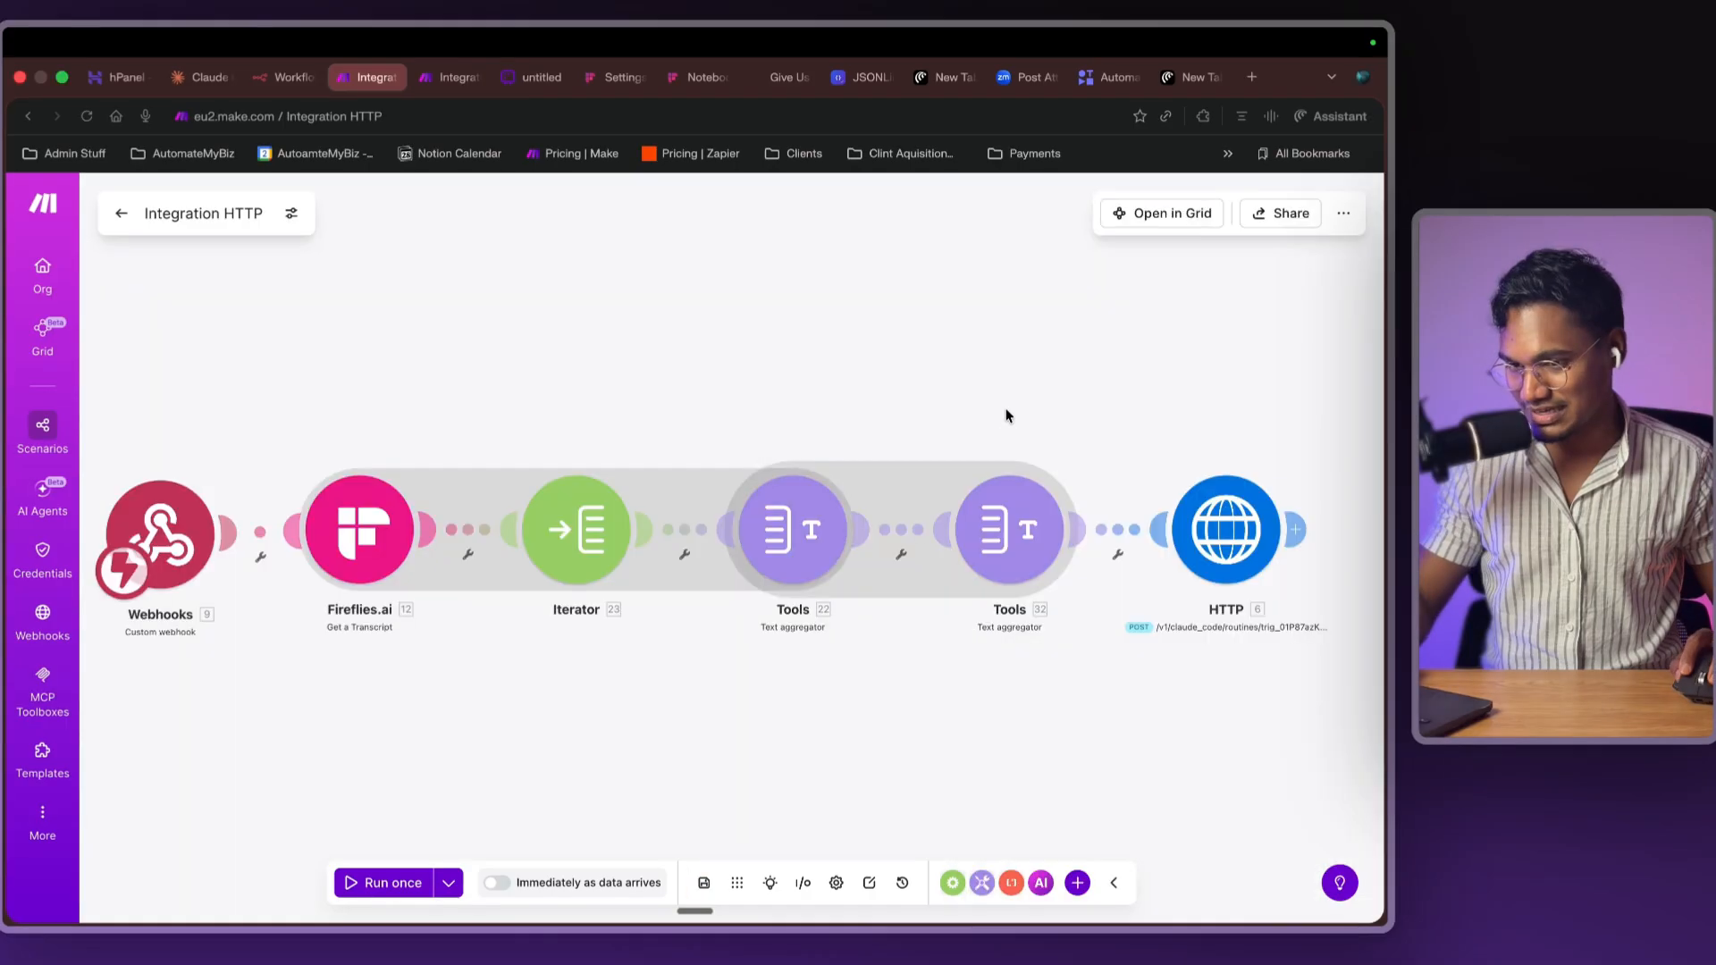
- Copy the configured HTTP module from the Integration HTTP scenario, paste it into the Fathom scenario and delete the previous HTTP module
{"action": "right_click", "coordinate": [1234, 546]}
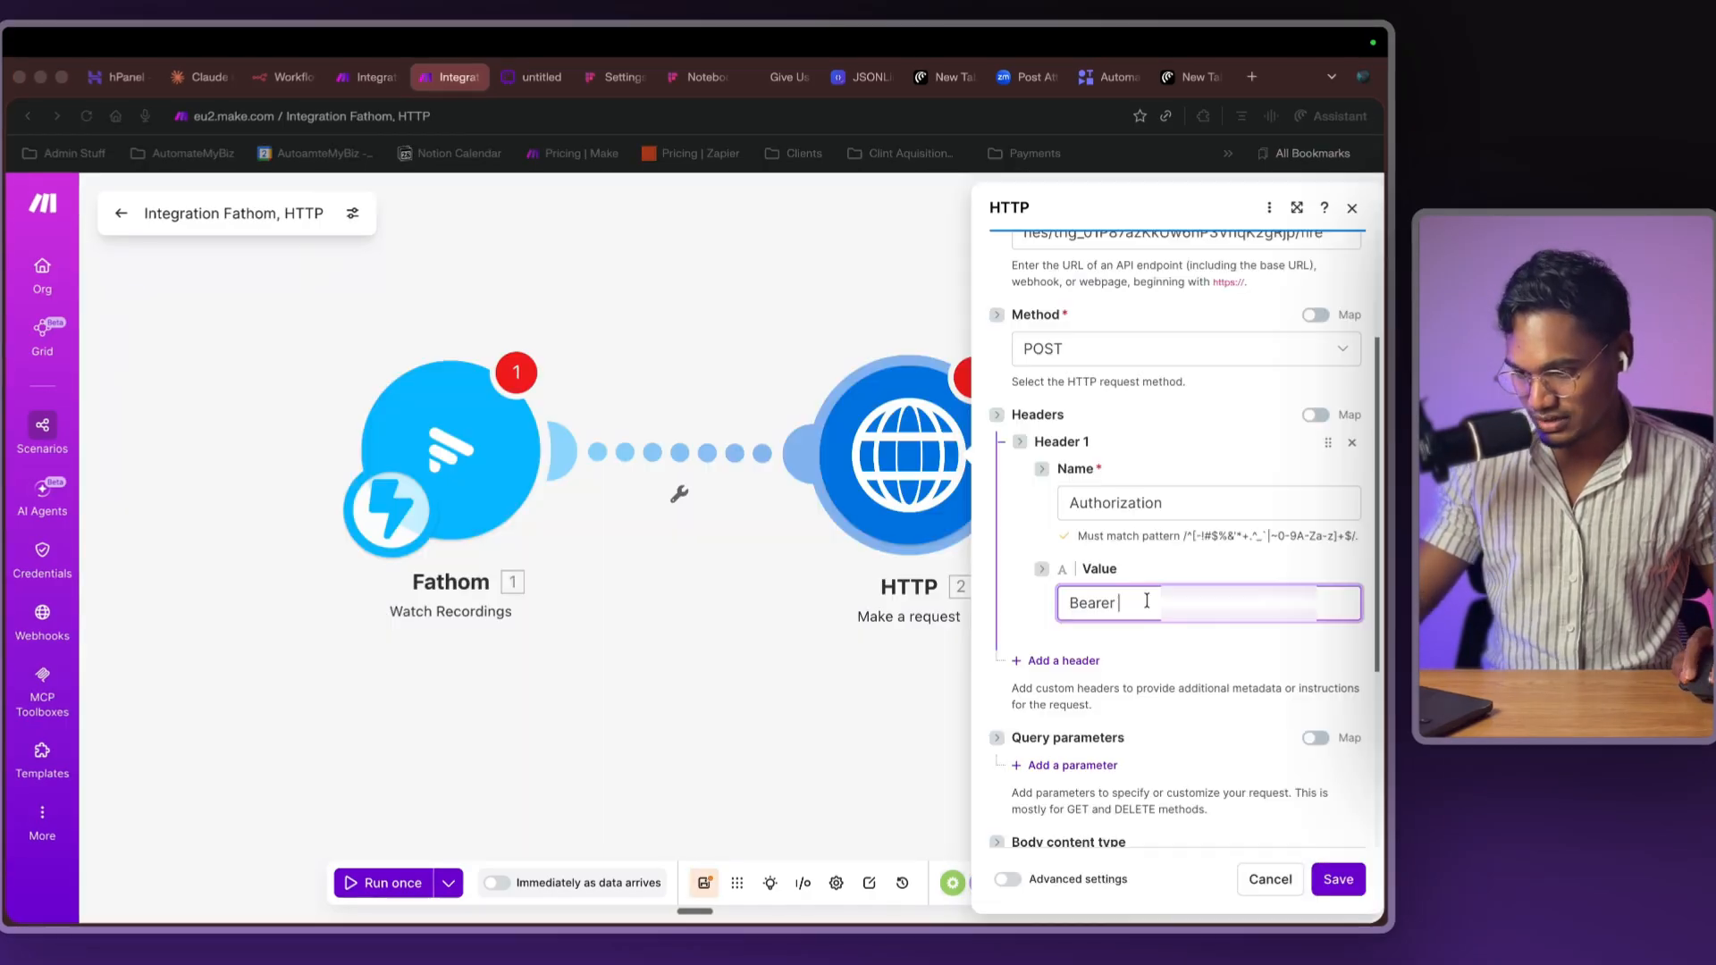
{"action": "key", "text": "super+v"}
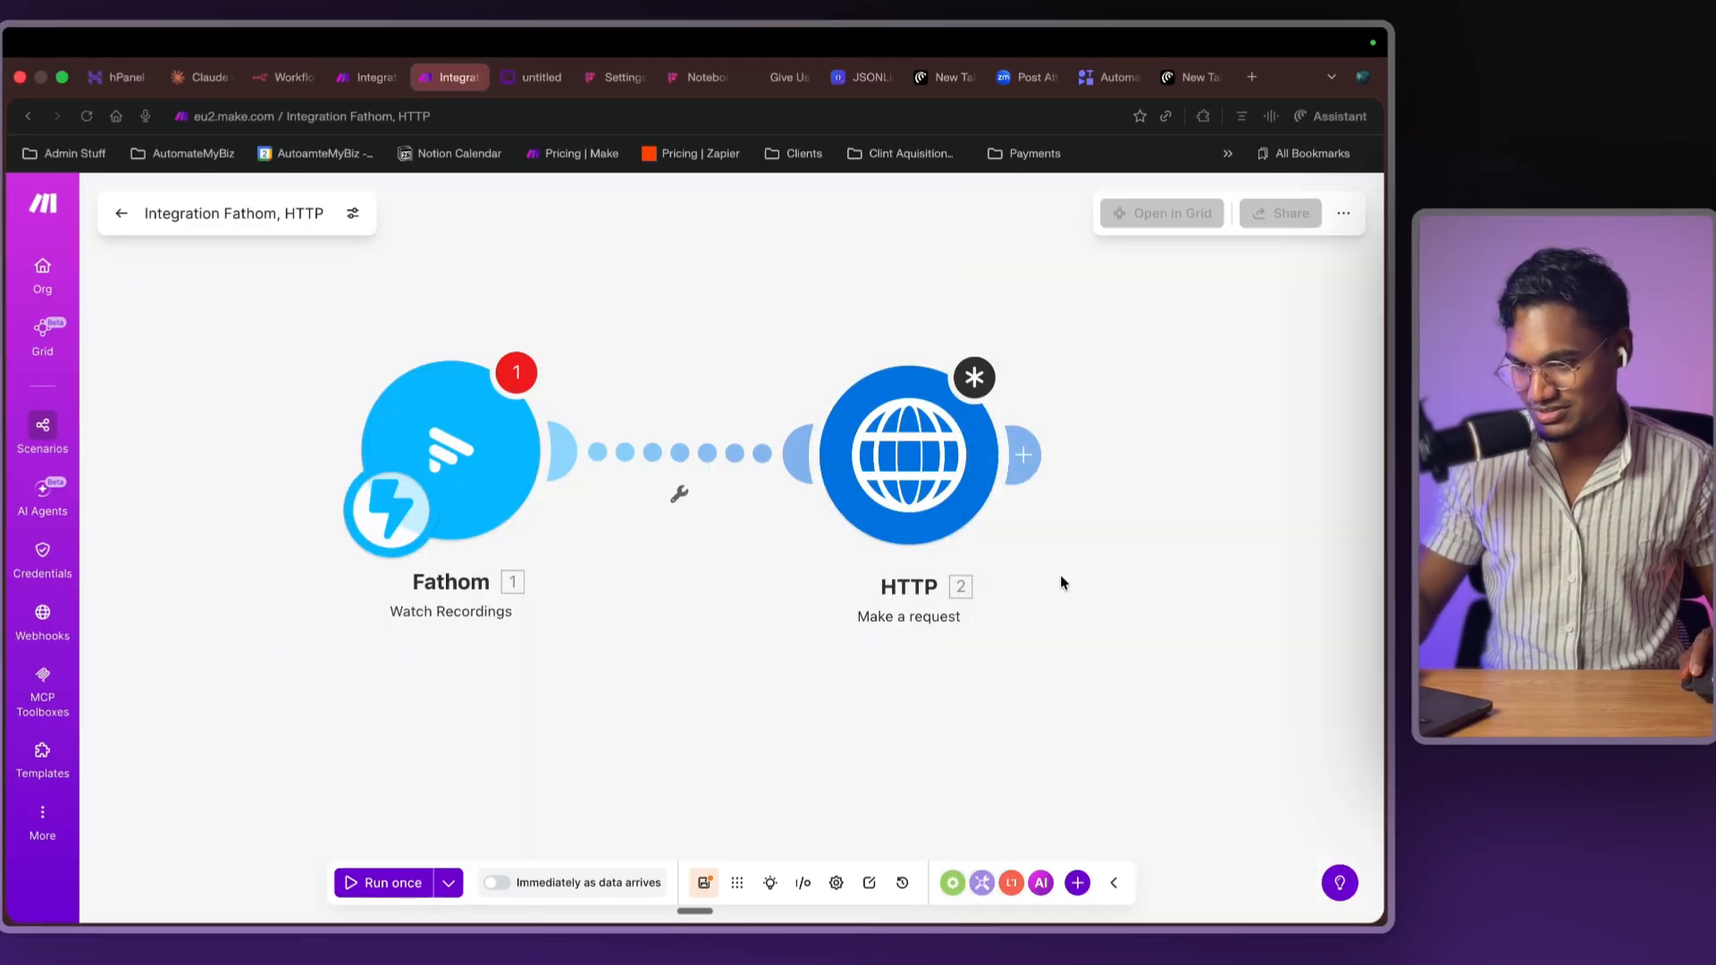
{"action": "key", "text": "super+v"}
{"action": "right_click", "coordinate": [937, 492]}
{"action": "left_click", "coordinate": [986, 716]}
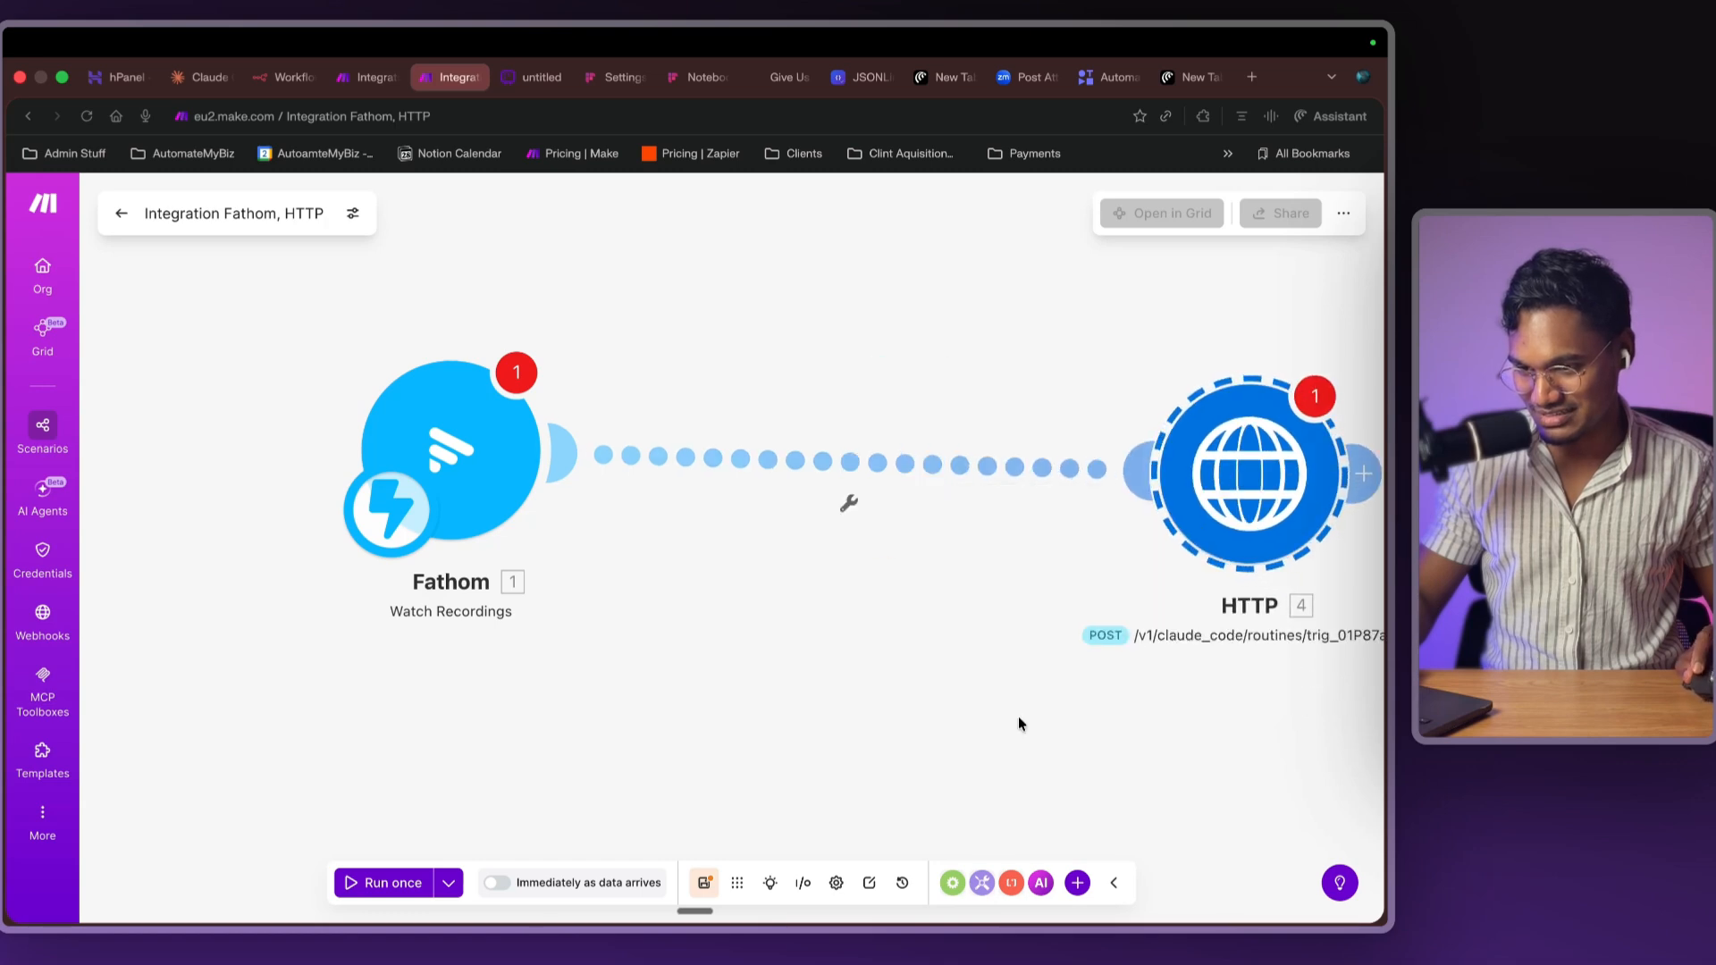
- Examine the pasted HTTP module's four headers, compare them with the example request in Claude, and close its settings
{"action": "left_click", "coordinate": [1006, 487]}
{"action": "scroll", "coordinate": [661, 619], "scroll_direction": "down", "scroll_amount": 2}
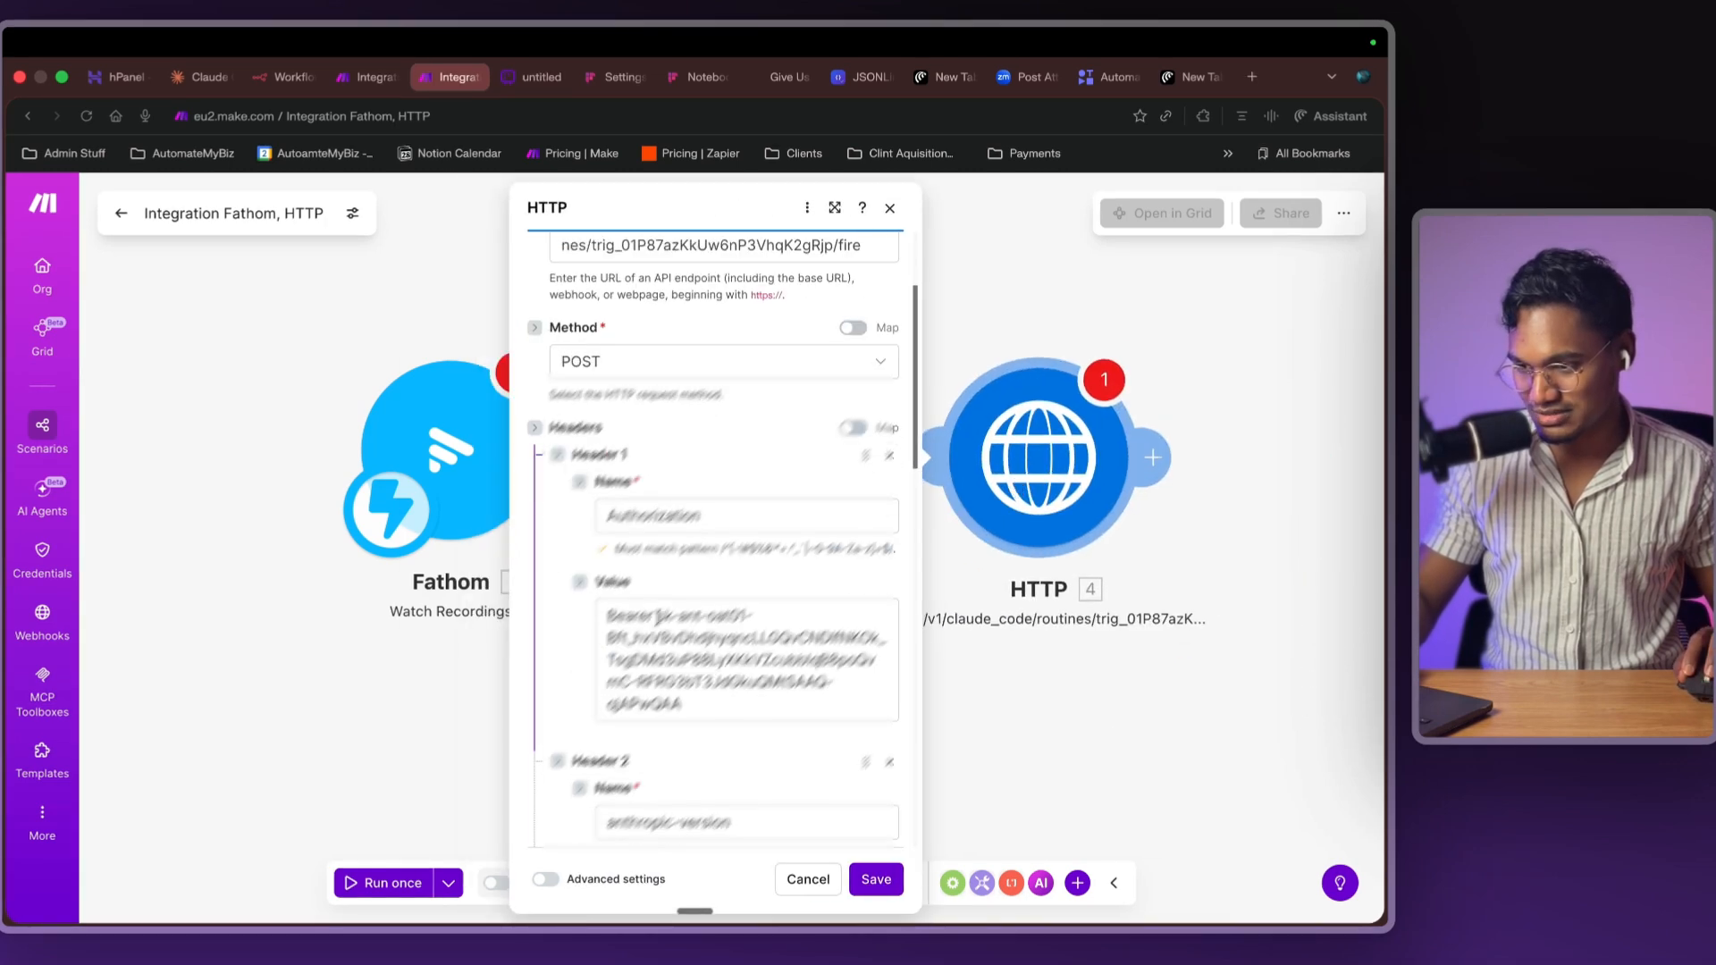
{"action": "left_click", "coordinate": [649, 511]}
{"action": "left_click", "coordinate": [659, 672]}
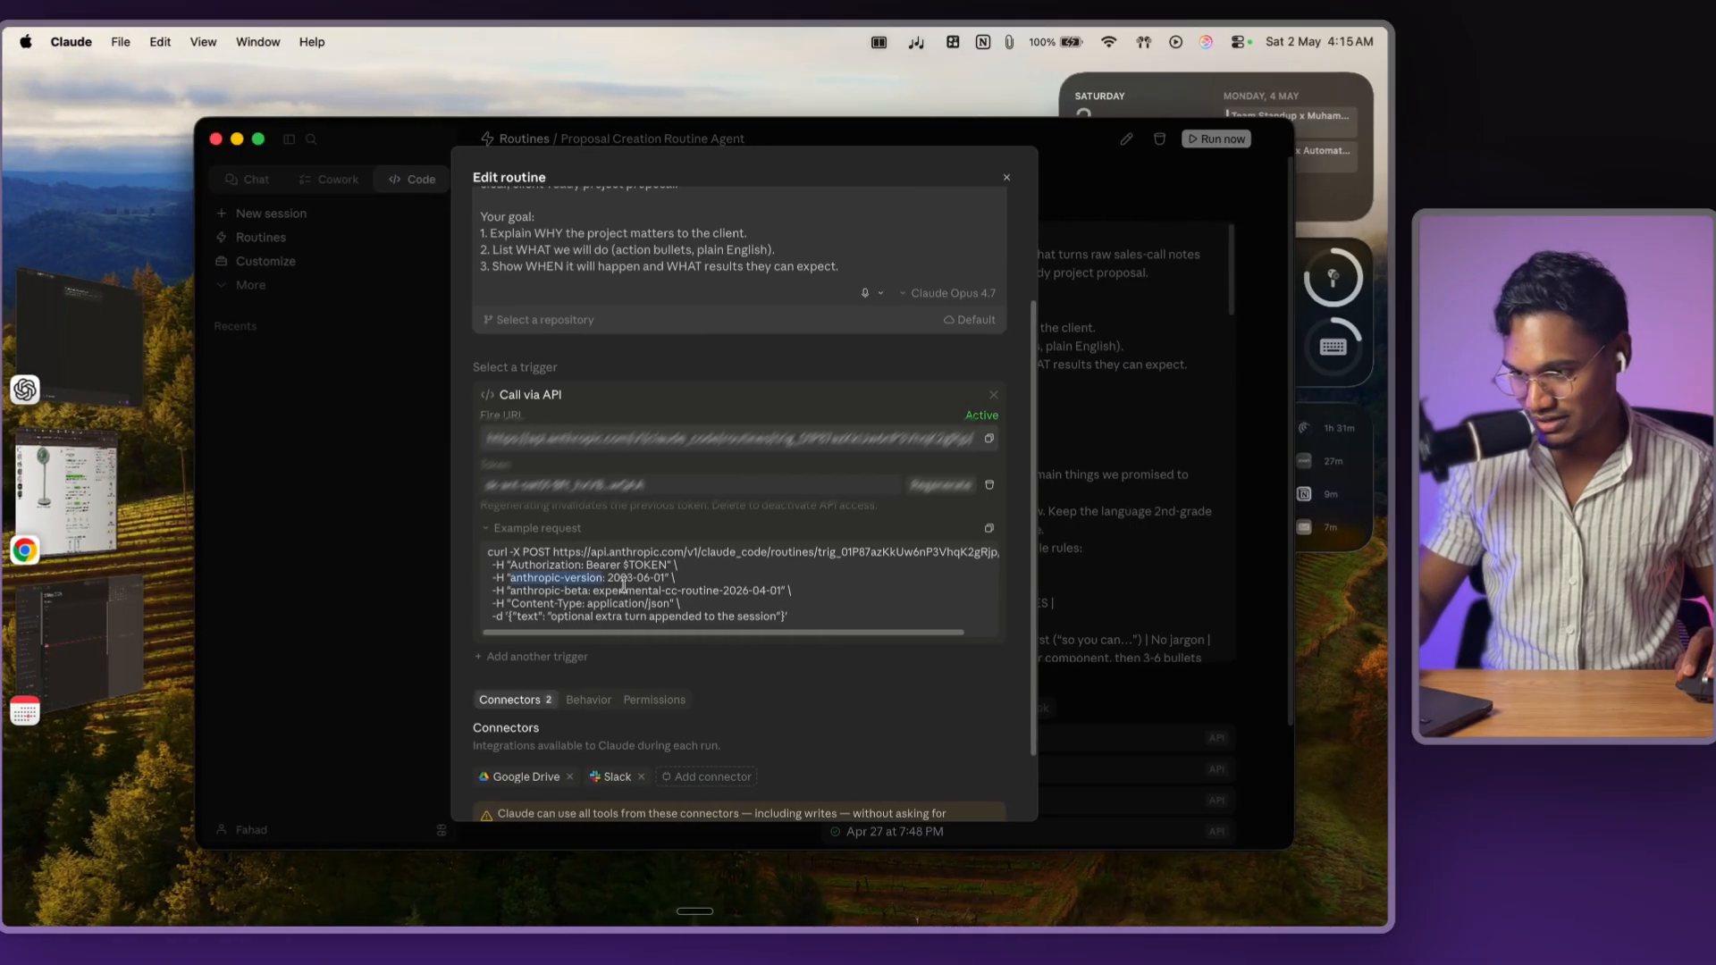
{"action": "key", "text": "ctrl+Right"}
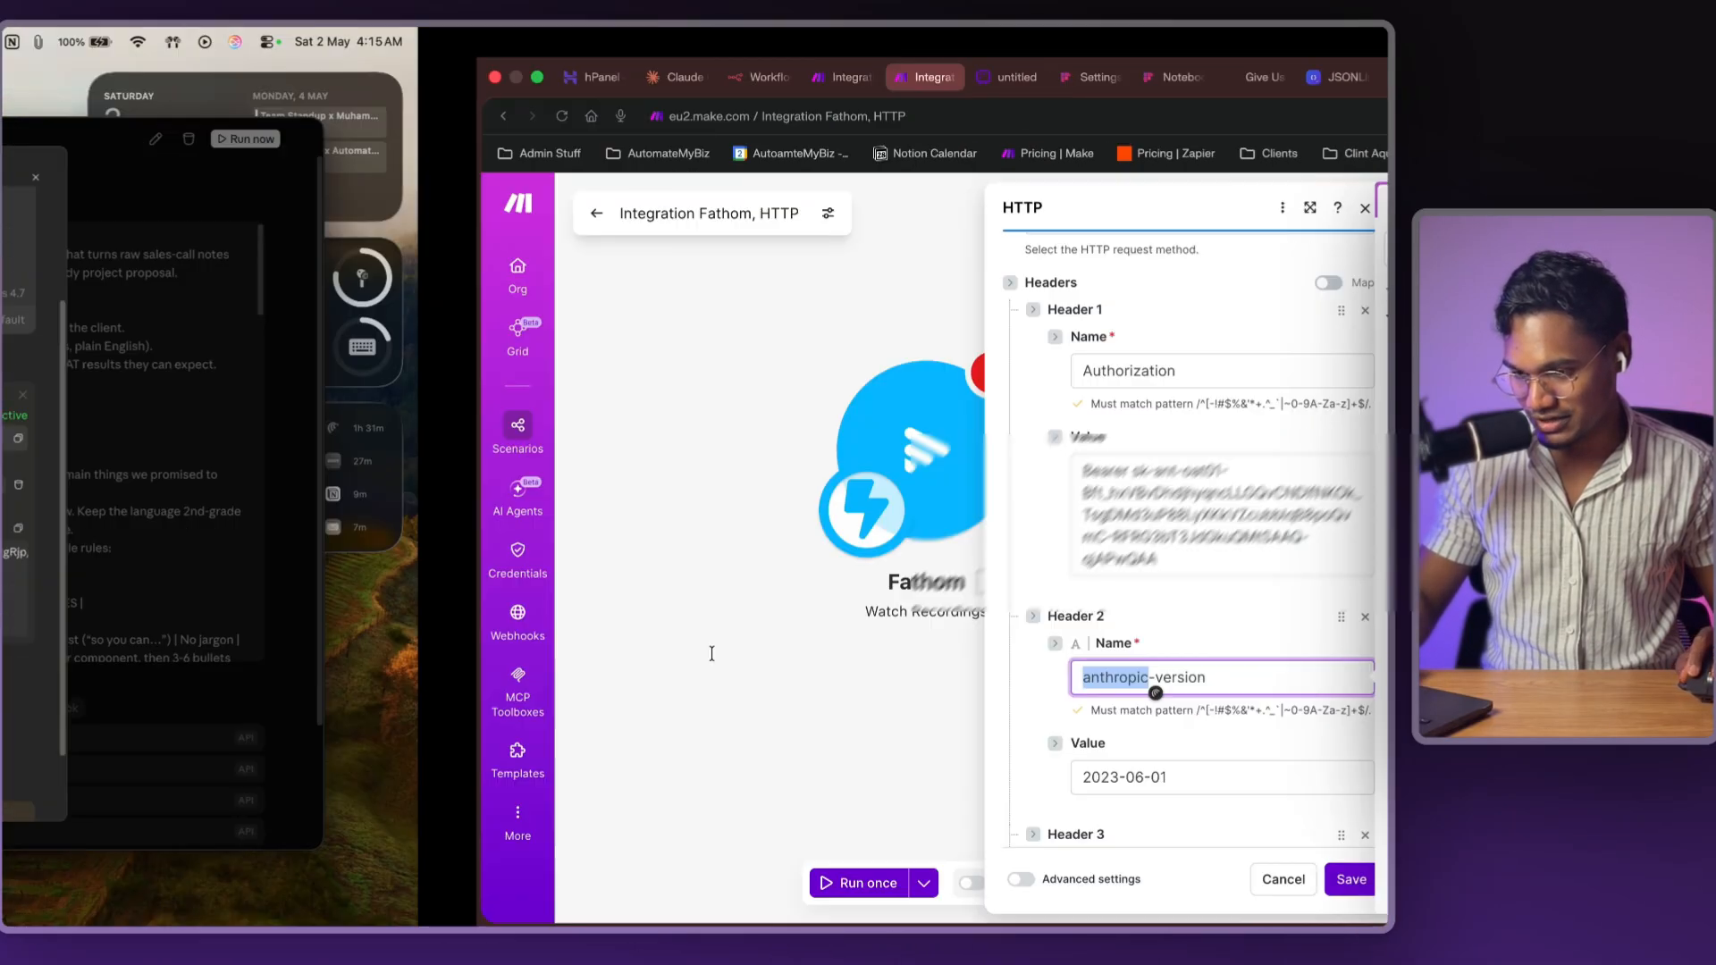
{"action": "scroll", "coordinate": [689, 715], "scroll_direction": "down", "scroll_amount": 5}
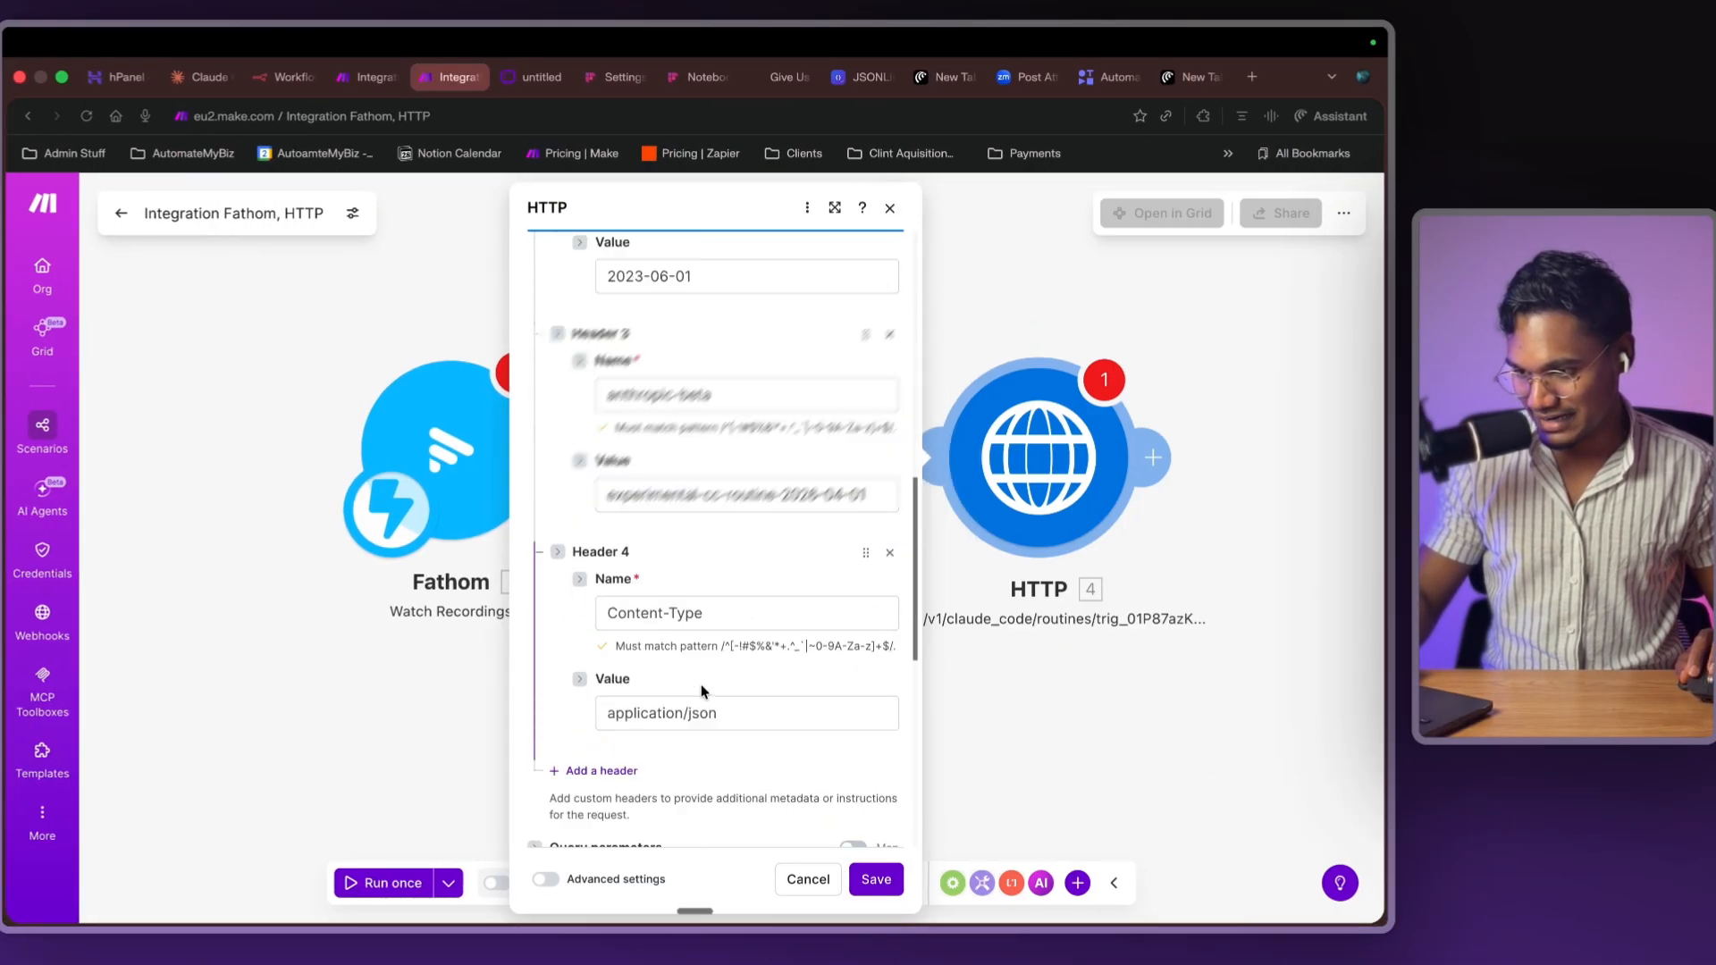
{"action": "left_click", "coordinate": [679, 491]}
{"action": "key", "text": "ctrl+Left"}
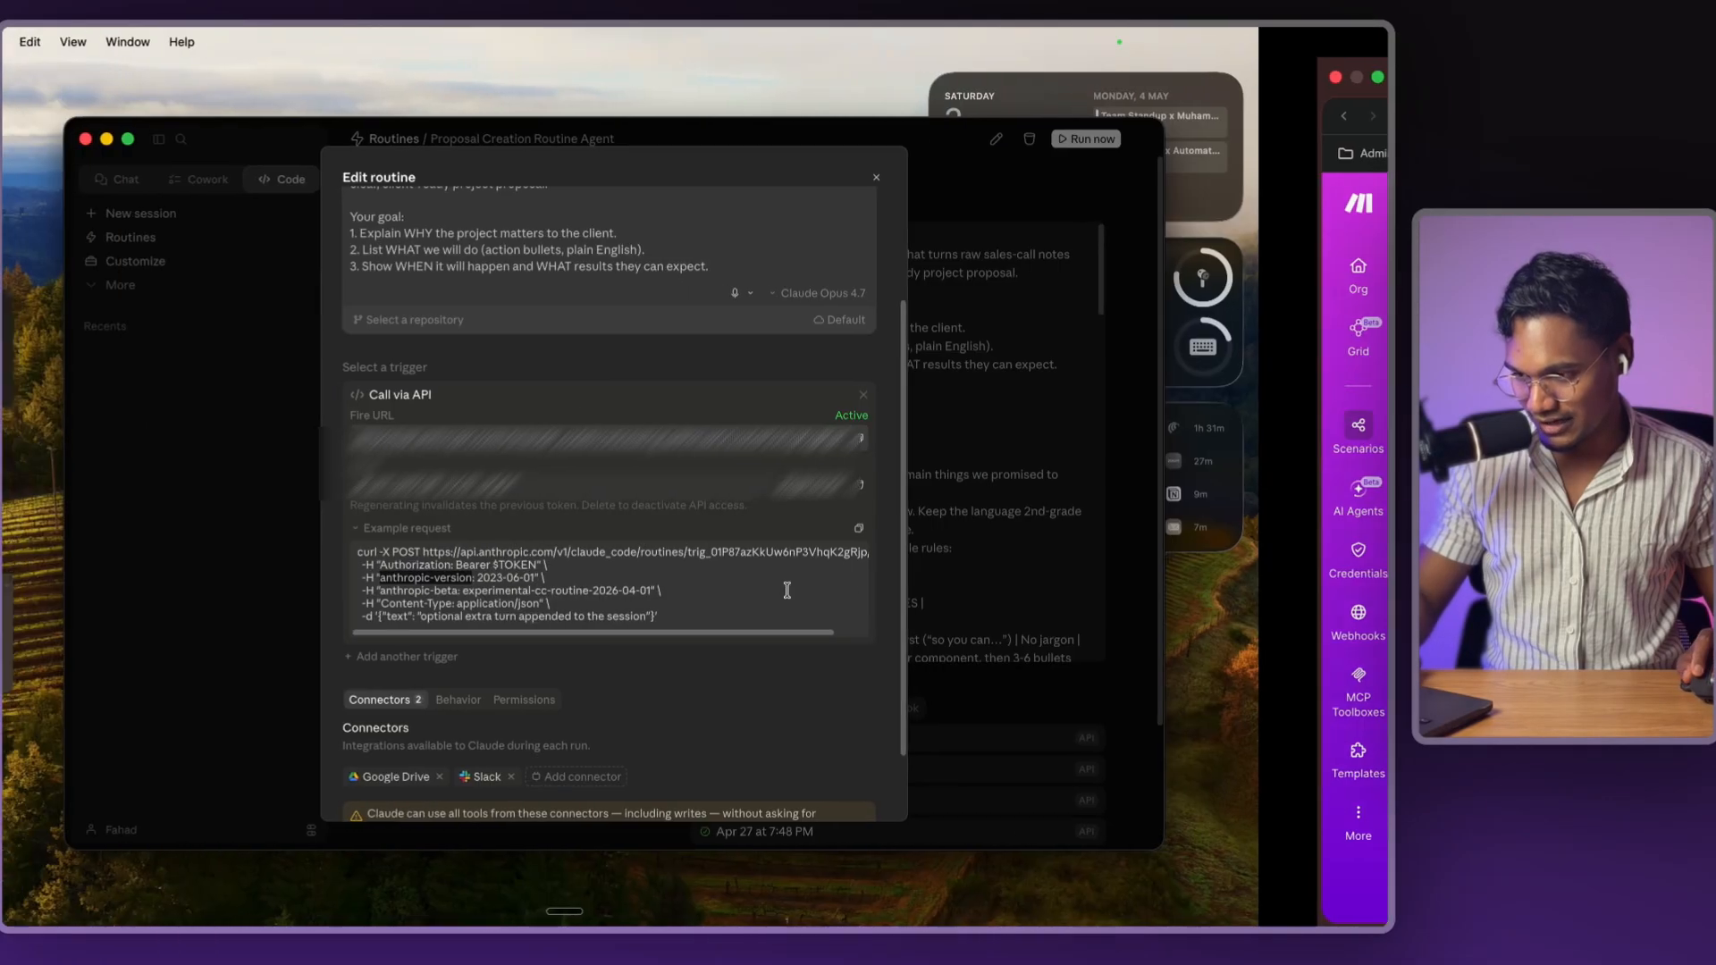
{"action": "key", "text": "ctrl+Right"}
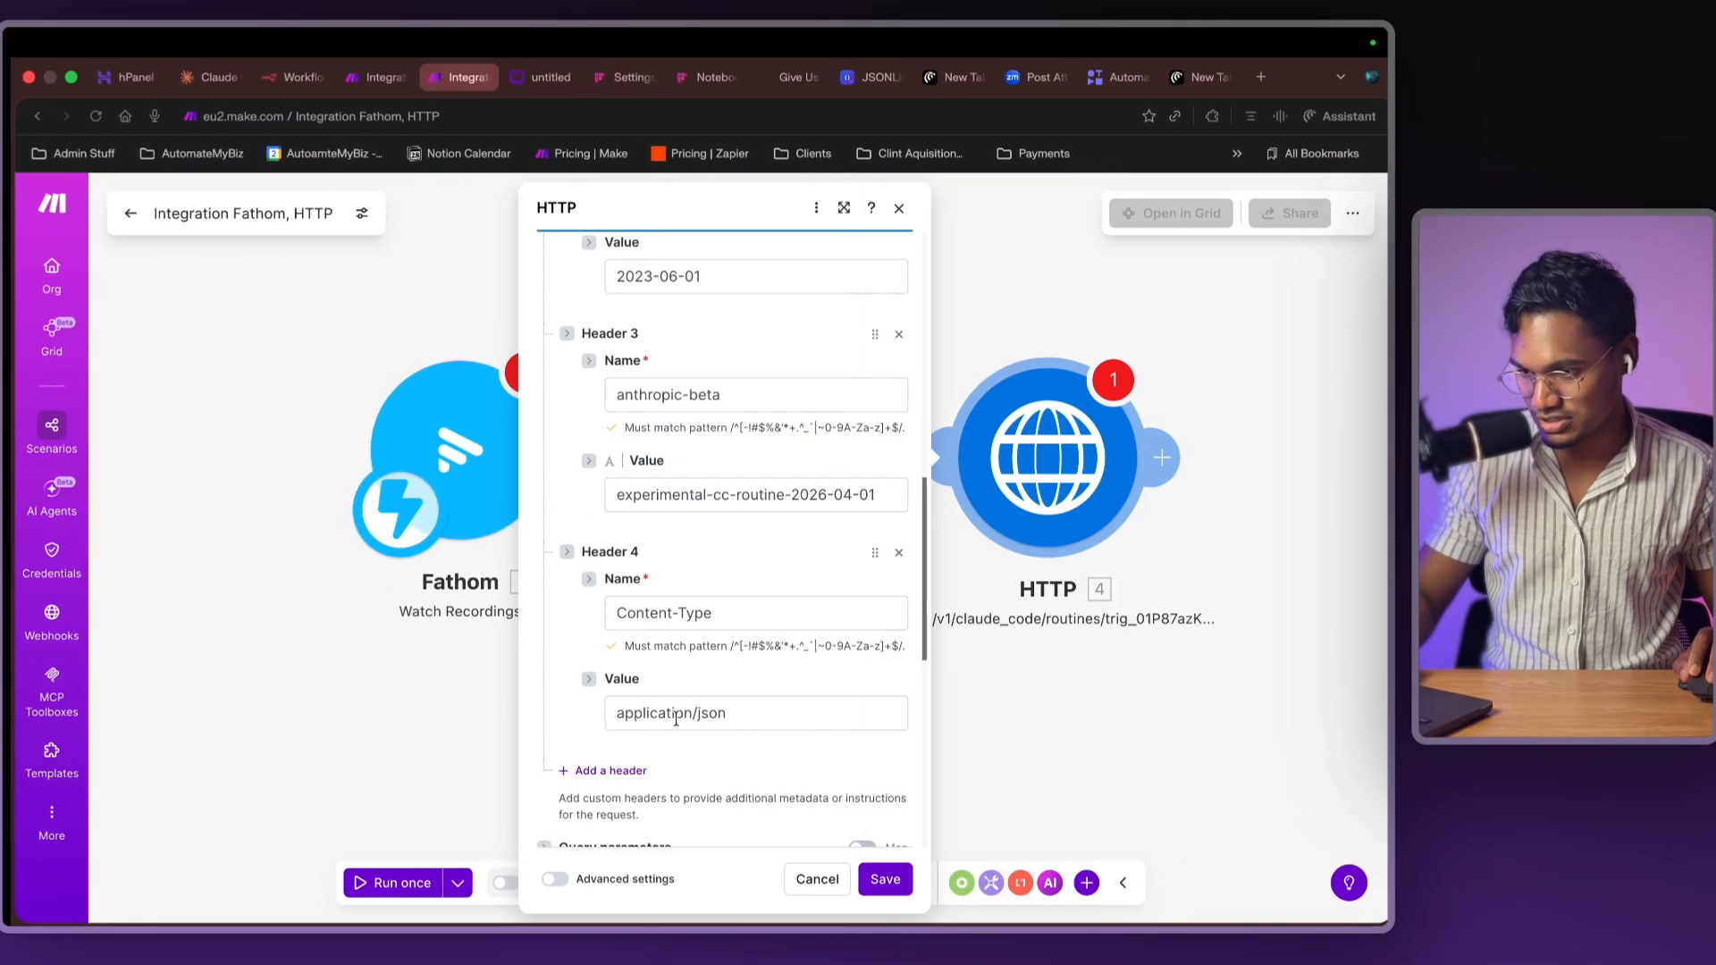
{"action": "scroll", "coordinate": [806, 650], "scroll_direction": "down", "scroll_amount": 1}
{"action": "left_click", "coordinate": [1076, 663]}
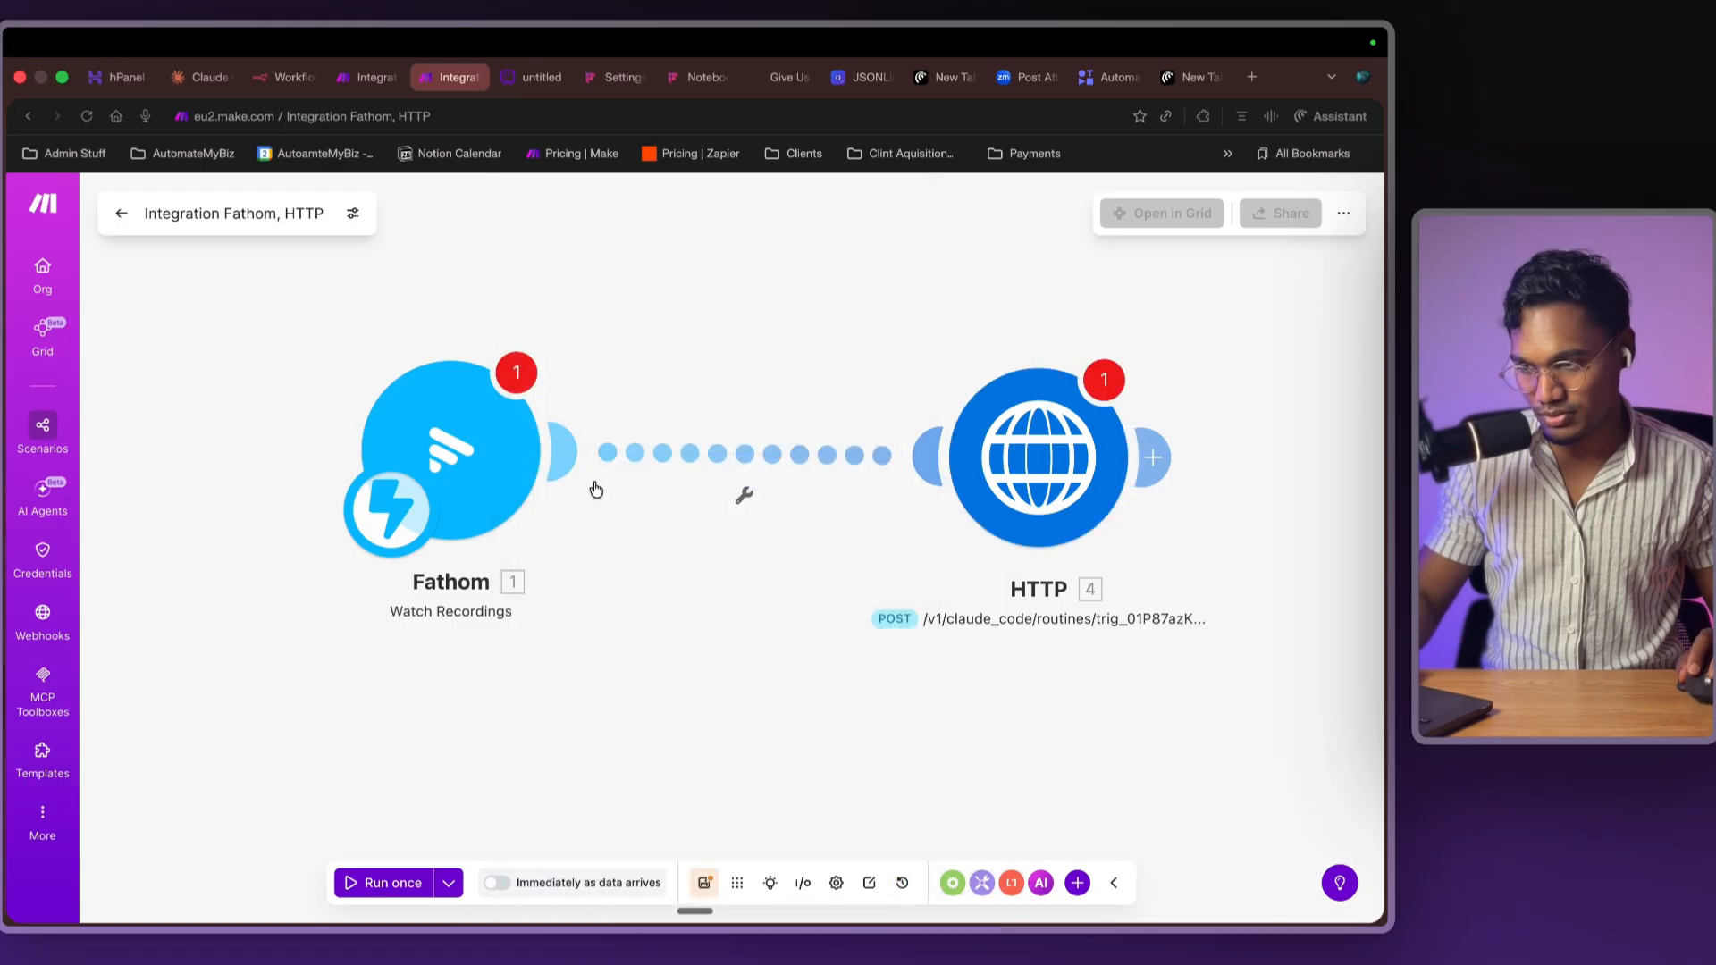
- Reopen the HTTP module and examine its custom application/json body content and the text mapping inside it
{"action": "left_click", "coordinate": [1028, 464]}
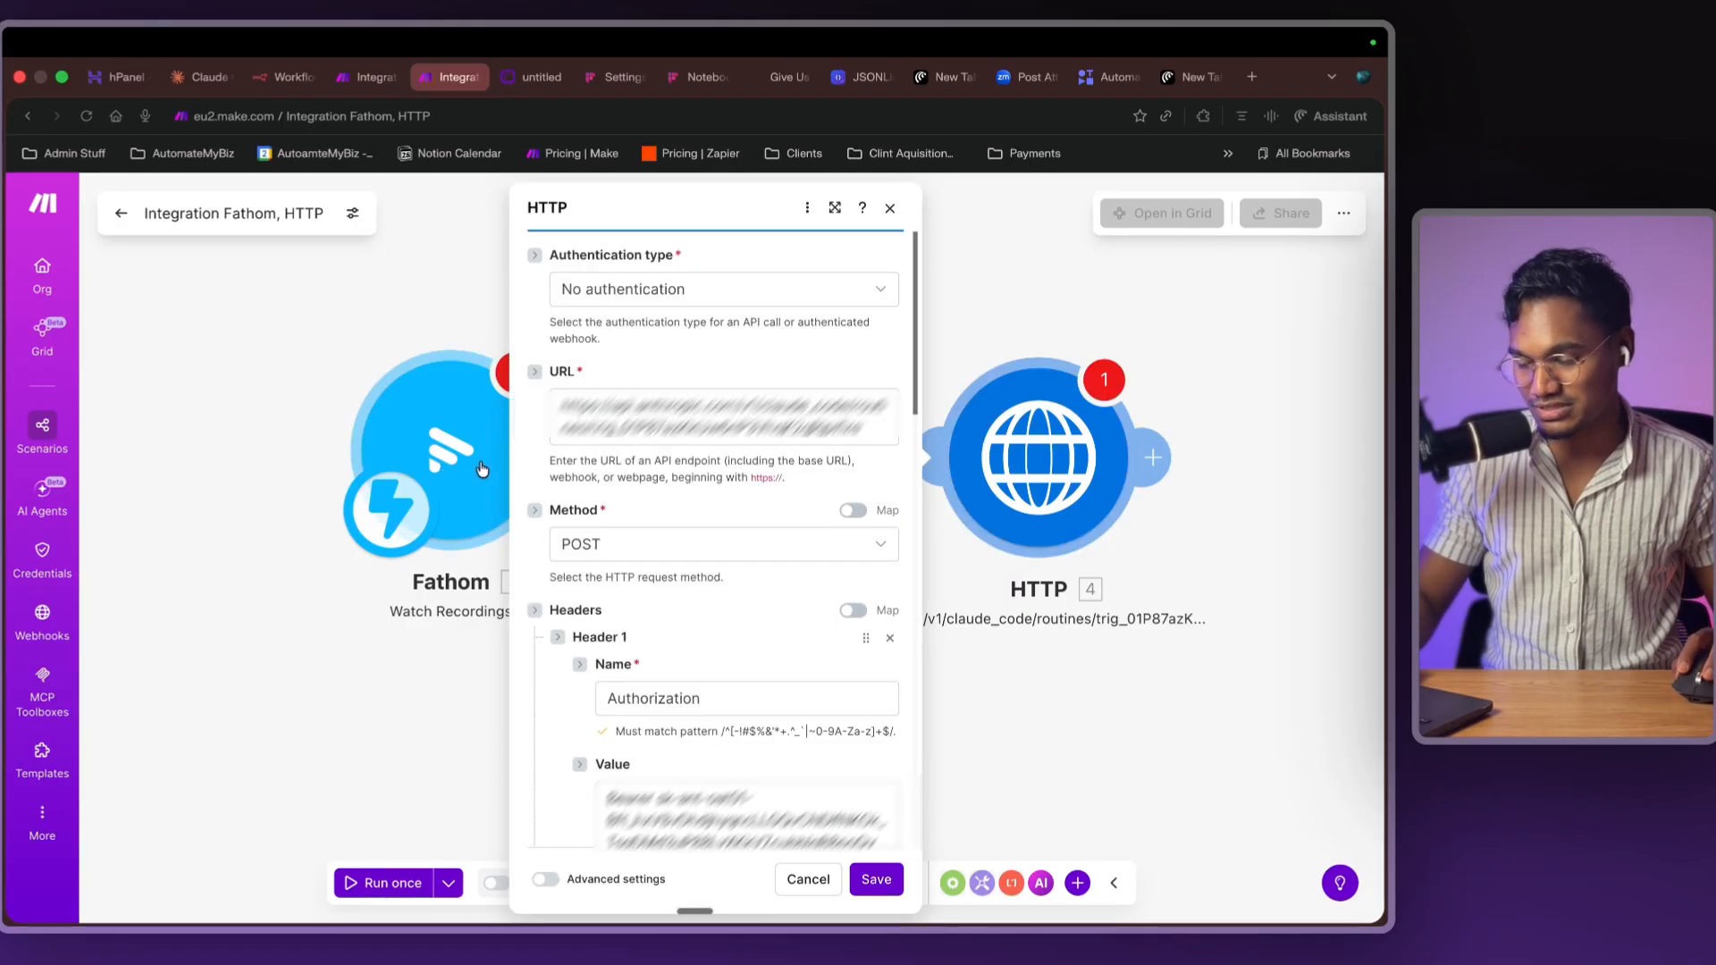
{"action": "scroll", "coordinate": [664, 534], "scroll_direction": "down", "scroll_amount": 5}
{"action": "scroll", "coordinate": [664, 533], "scroll_direction": "down", "scroll_amount": 8}
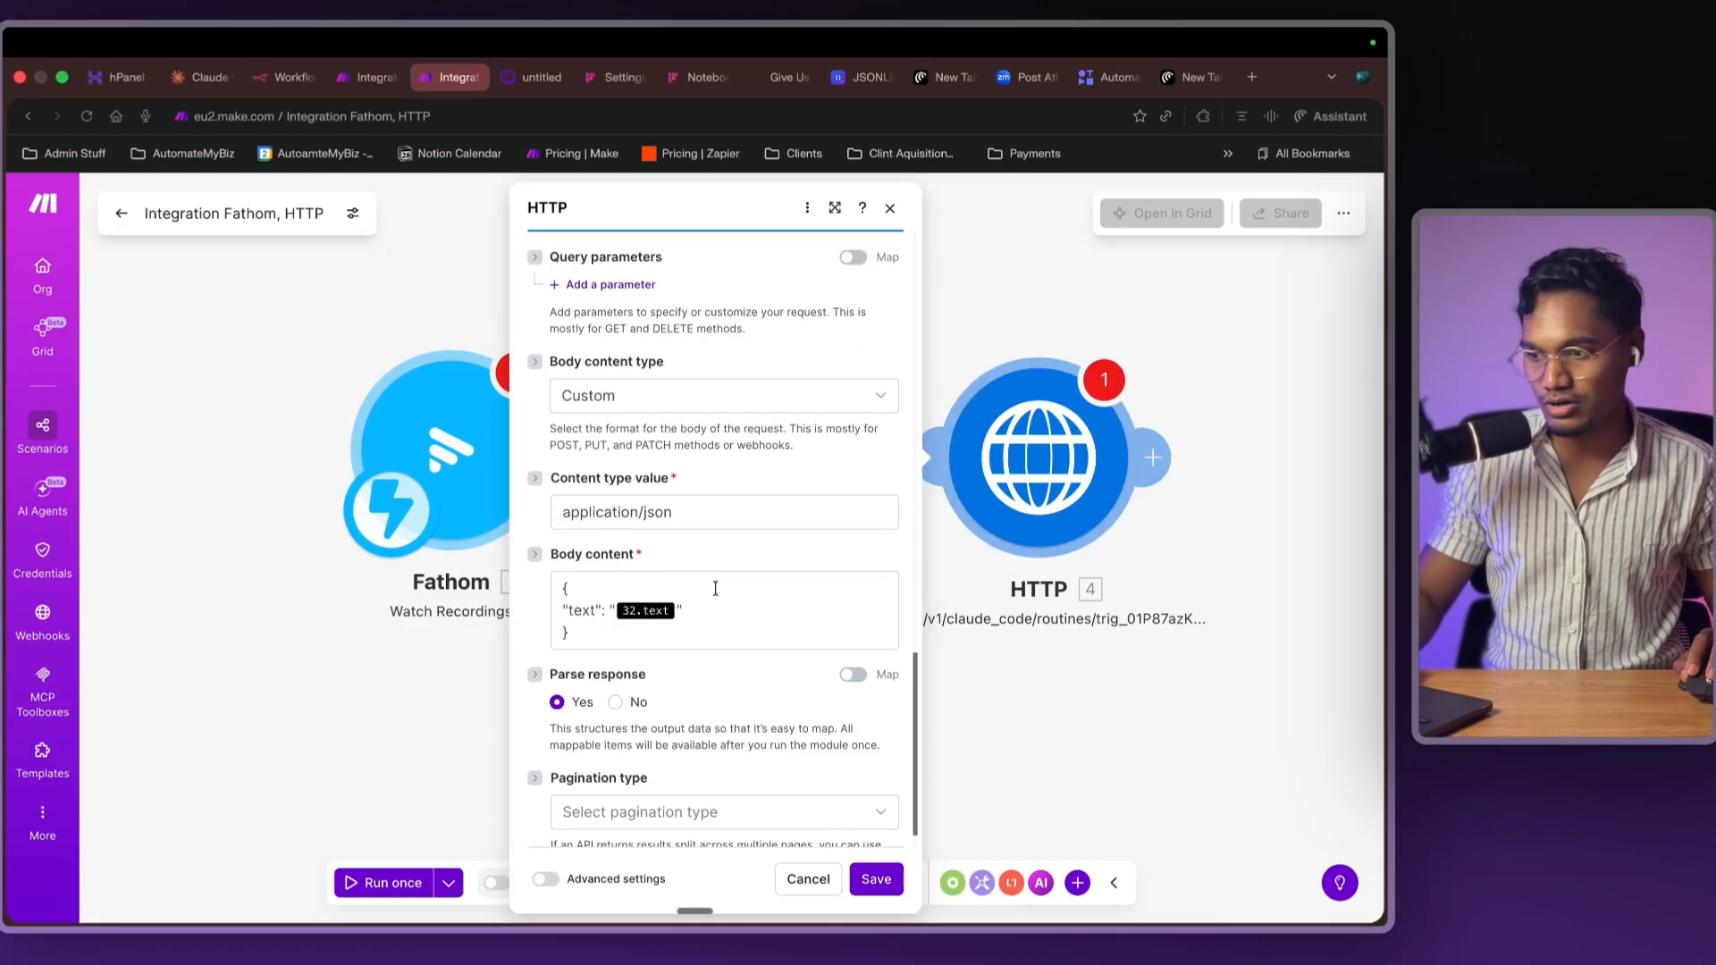
{"action": "scroll", "coordinate": [715, 588], "scroll_direction": "down", "scroll_amount": 1}
{"action": "left_click", "coordinate": [719, 572]}
{"action": "left_click_drag", "start_coordinate": [570, 586], "coordinate": [567, 500]}
{"action": "left_click", "coordinate": [584, 588]}
{"action": "left_click", "coordinate": [584, 575]}
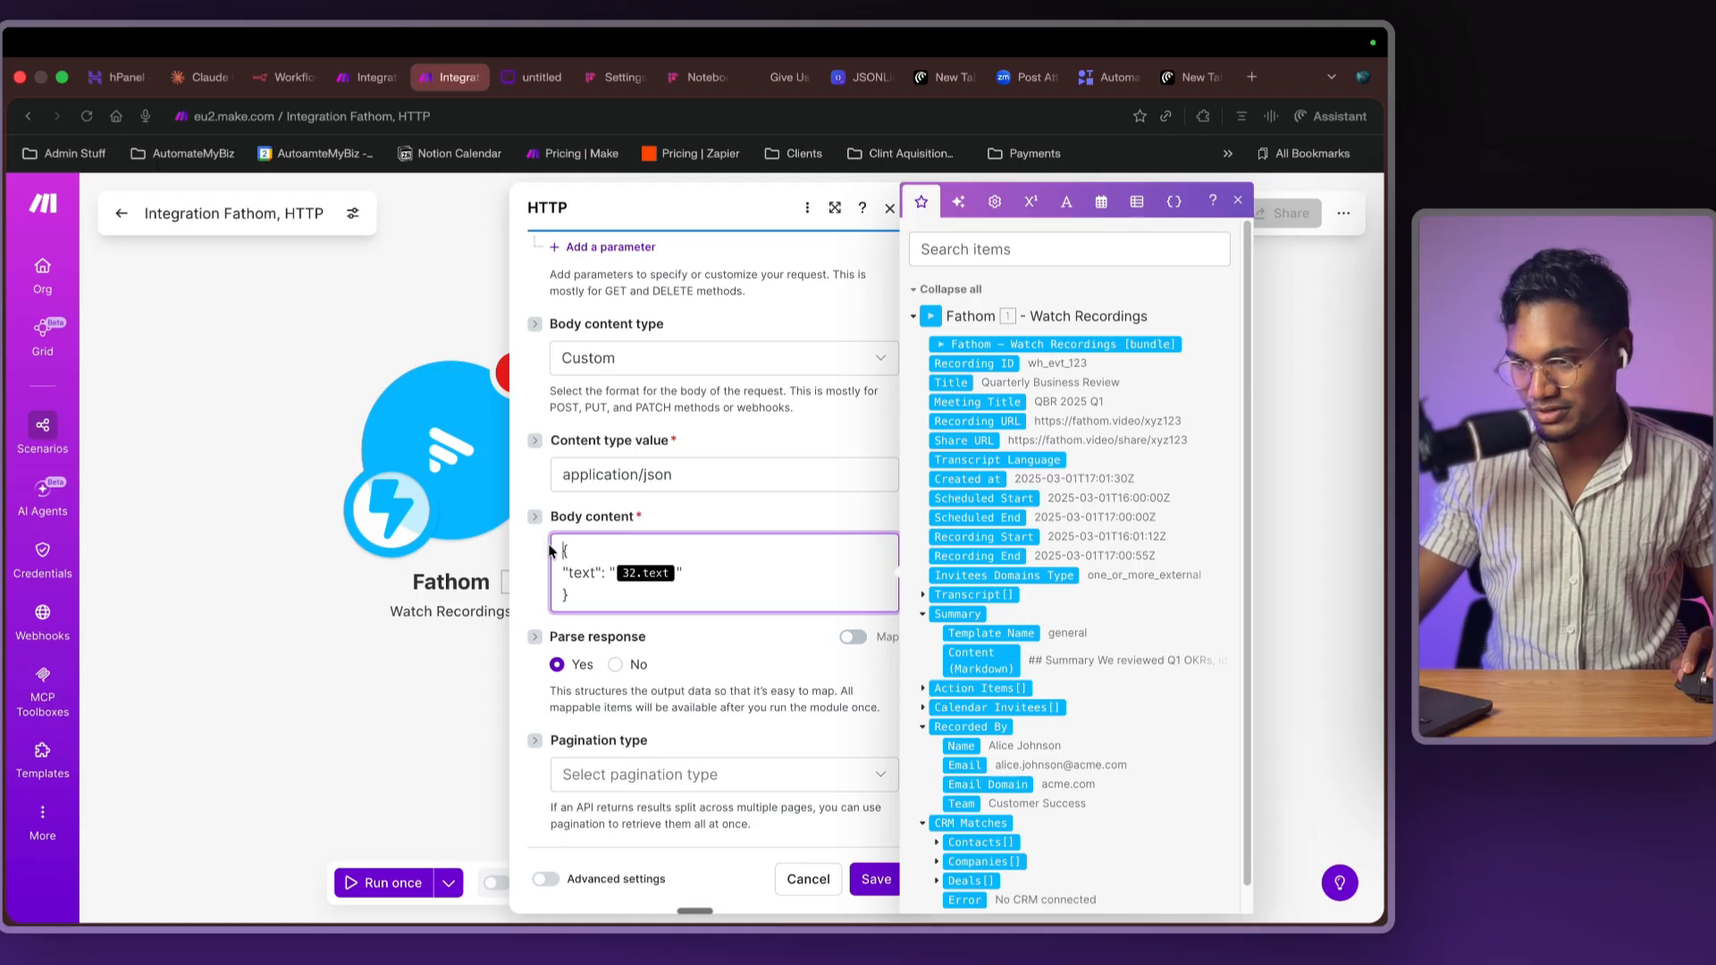
{"action": "left_click", "coordinate": [1332, 116]}
{"action": "left_click_drag", "start_coordinate": [363, 552], "coordinate": [322, 557]}
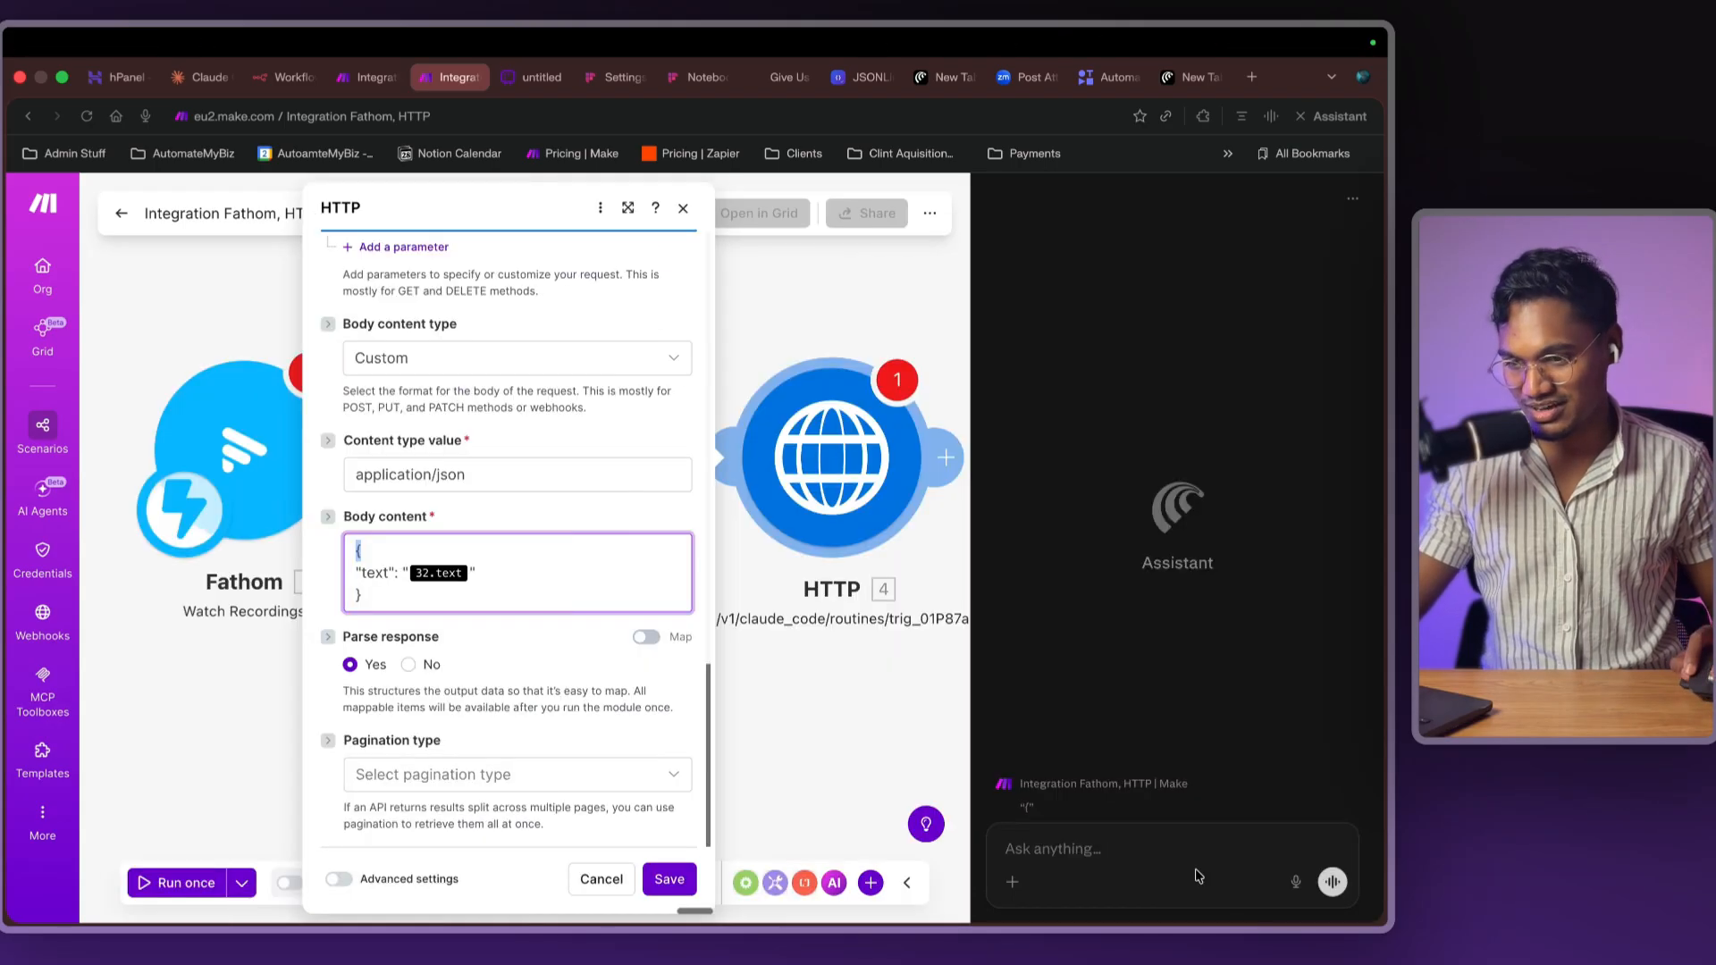
{"action": "left_click", "coordinate": [1201, 836]}
{"action": "type", "text": "{"}
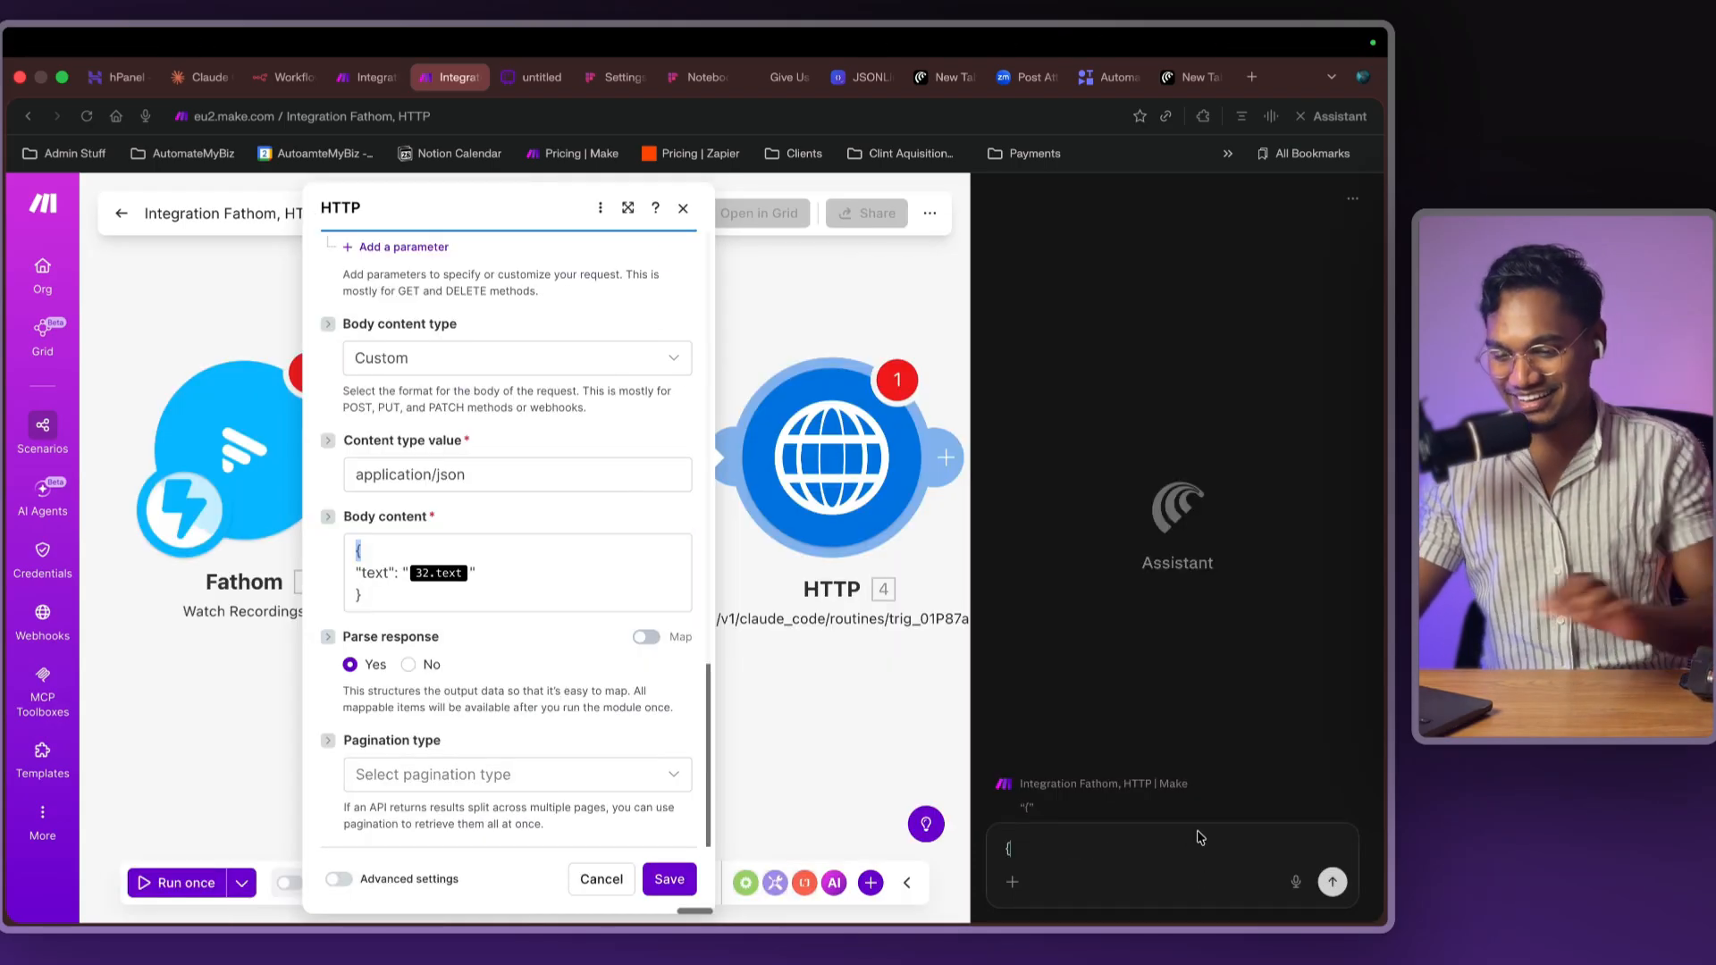
{"action": "key", "text": "shift+Return"}
{"action": "key", "text": "shift+Return"}
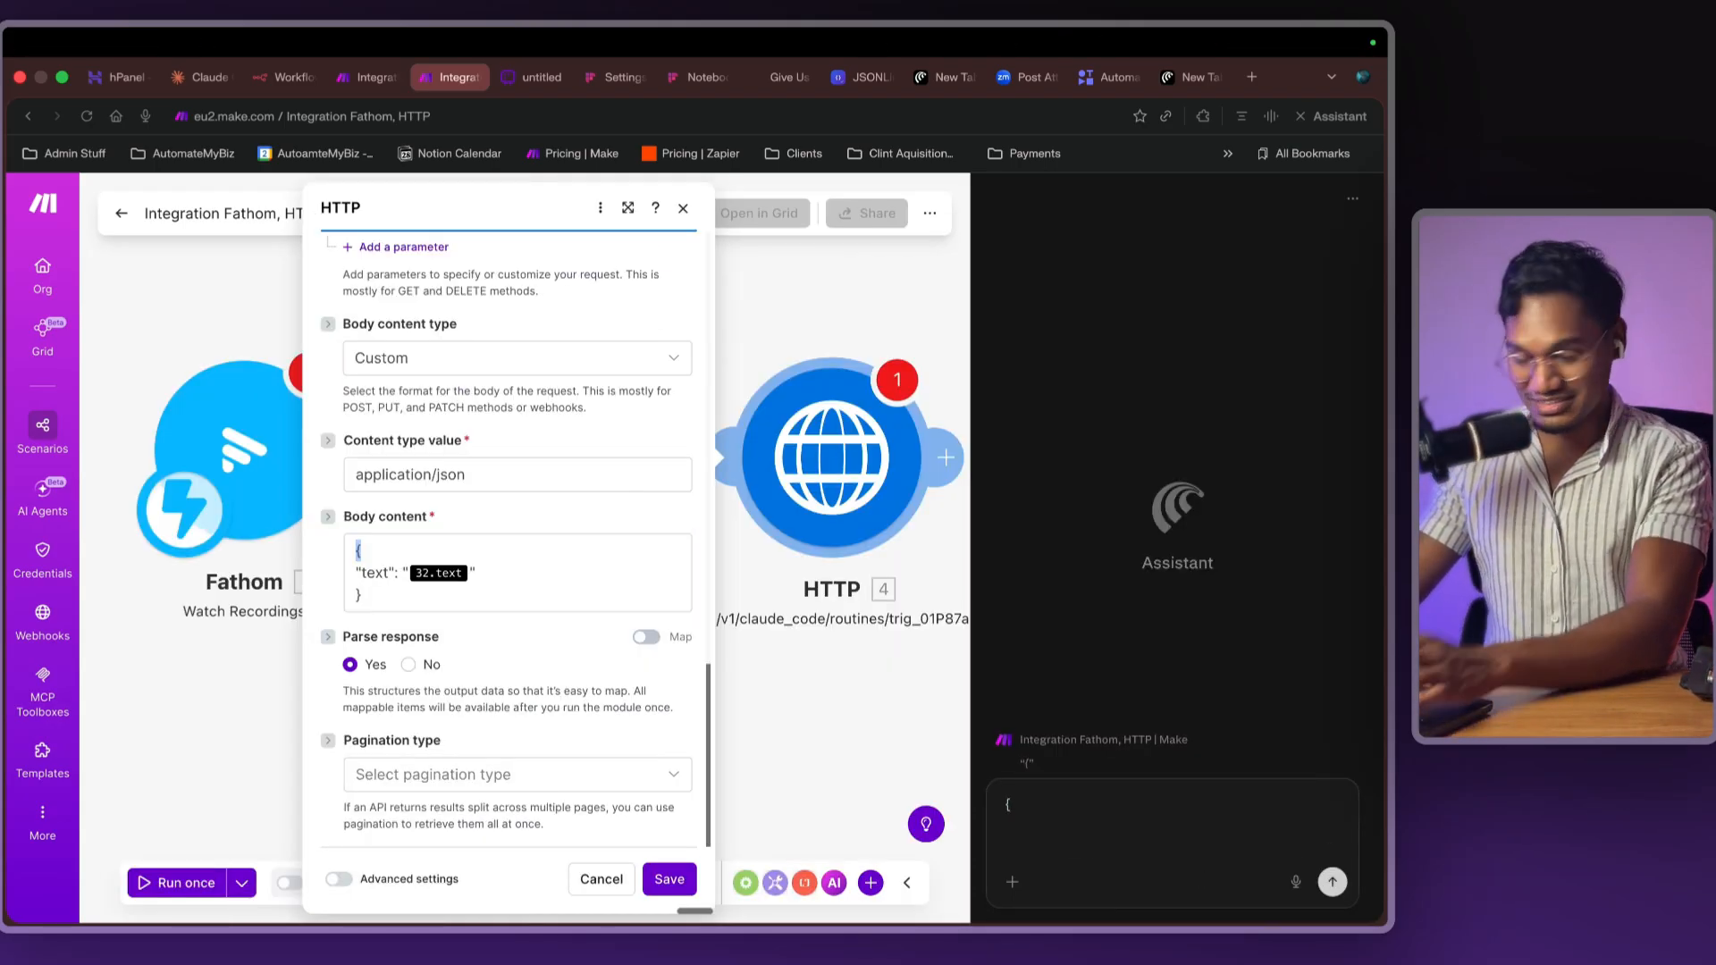
{"action": "left_click", "coordinate": [1332, 116]}
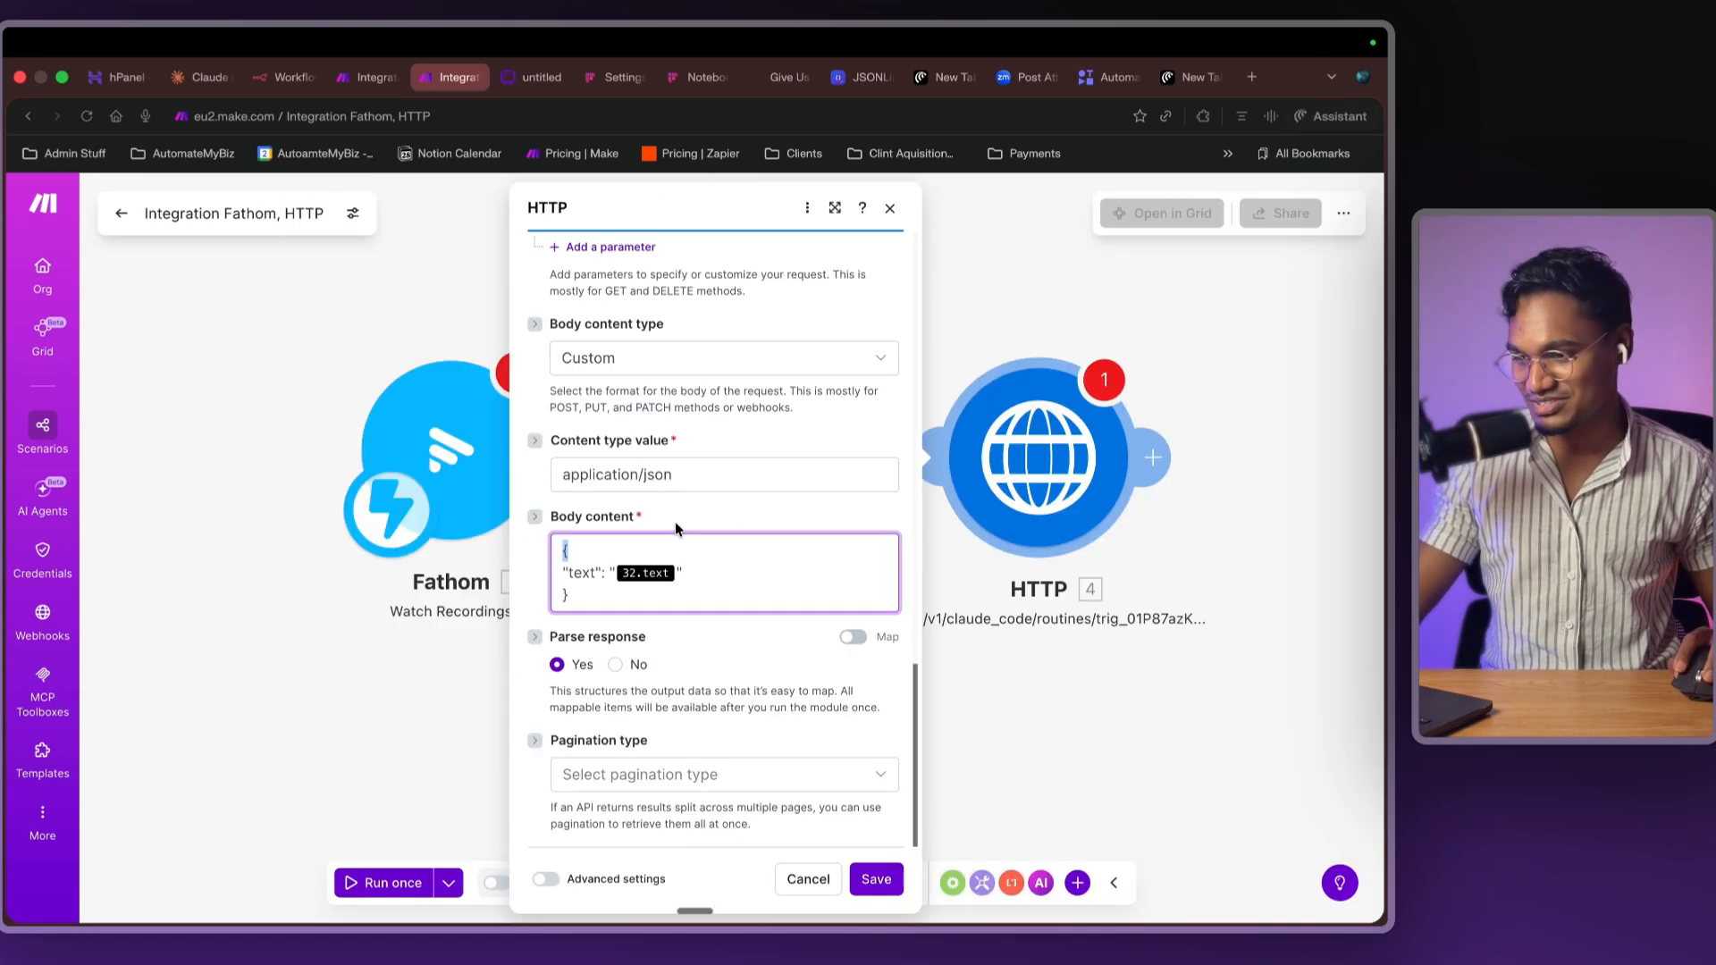
- Replace the text mapping in the HTTP module's body content with Fathom's Summary: Content (Markdown) and close the settings
{"action": "left_click", "coordinate": [564, 575]}
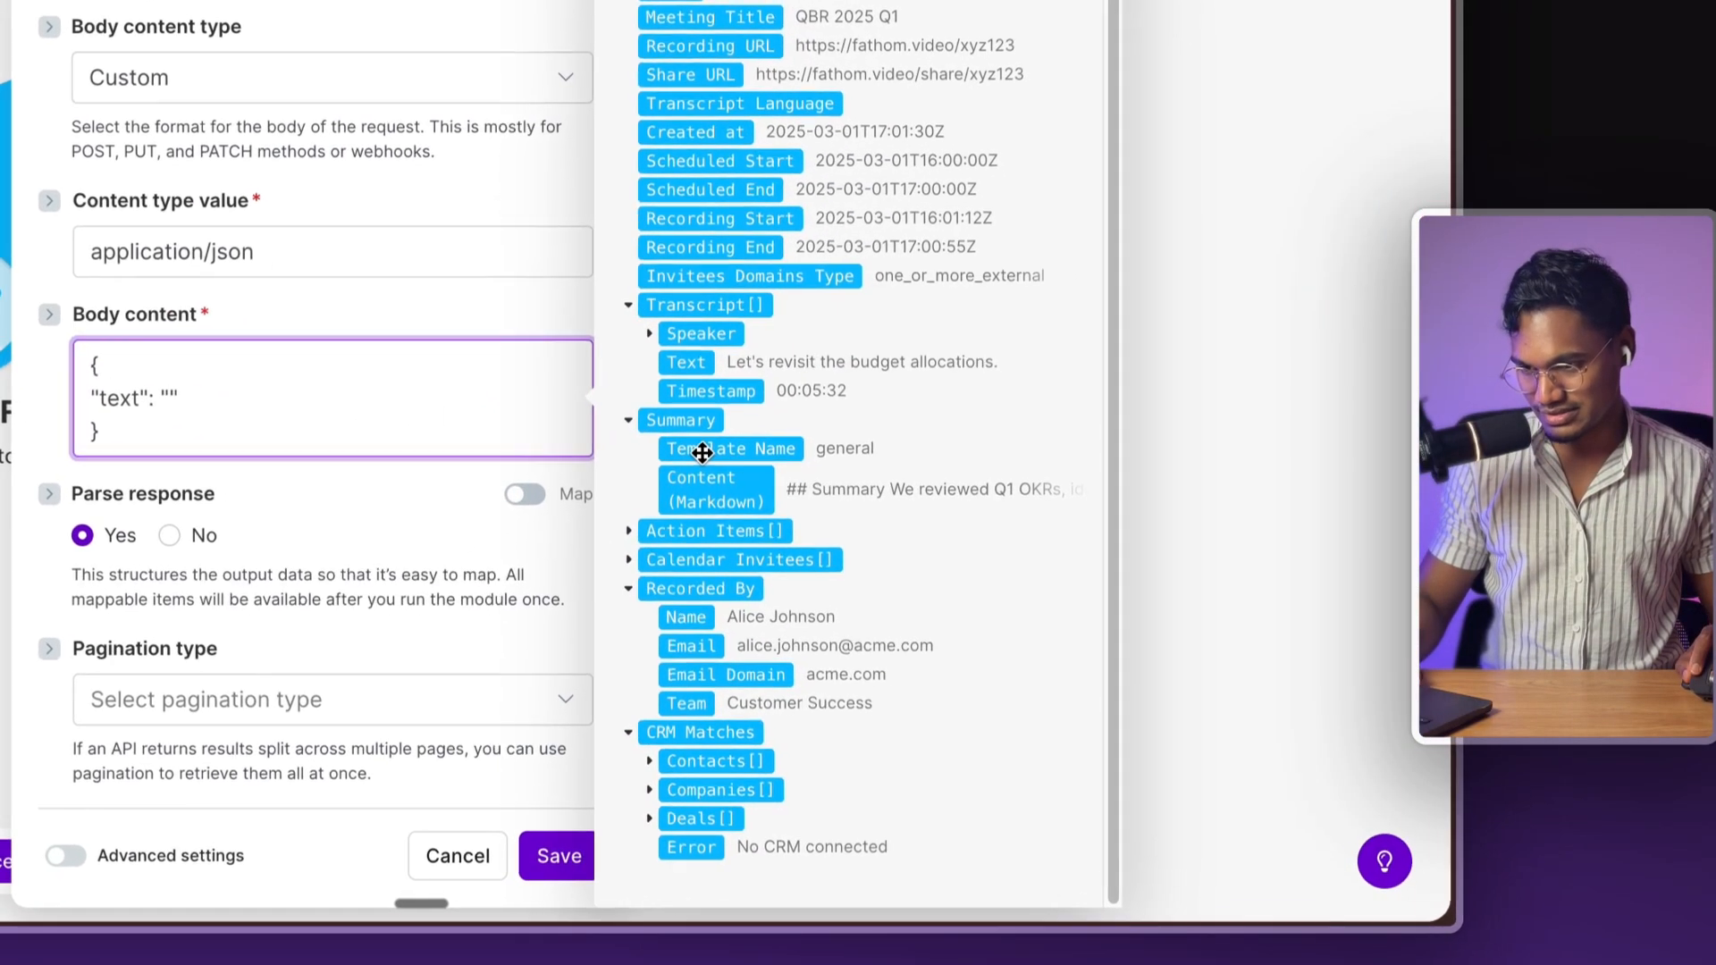
{"action": "left_click", "coordinate": [702, 453]}
{"action": "left_click", "coordinate": [699, 484]}
{"action": "key", "text": "BackSpace"}
{"action": "key", "text": "BackSpace"}
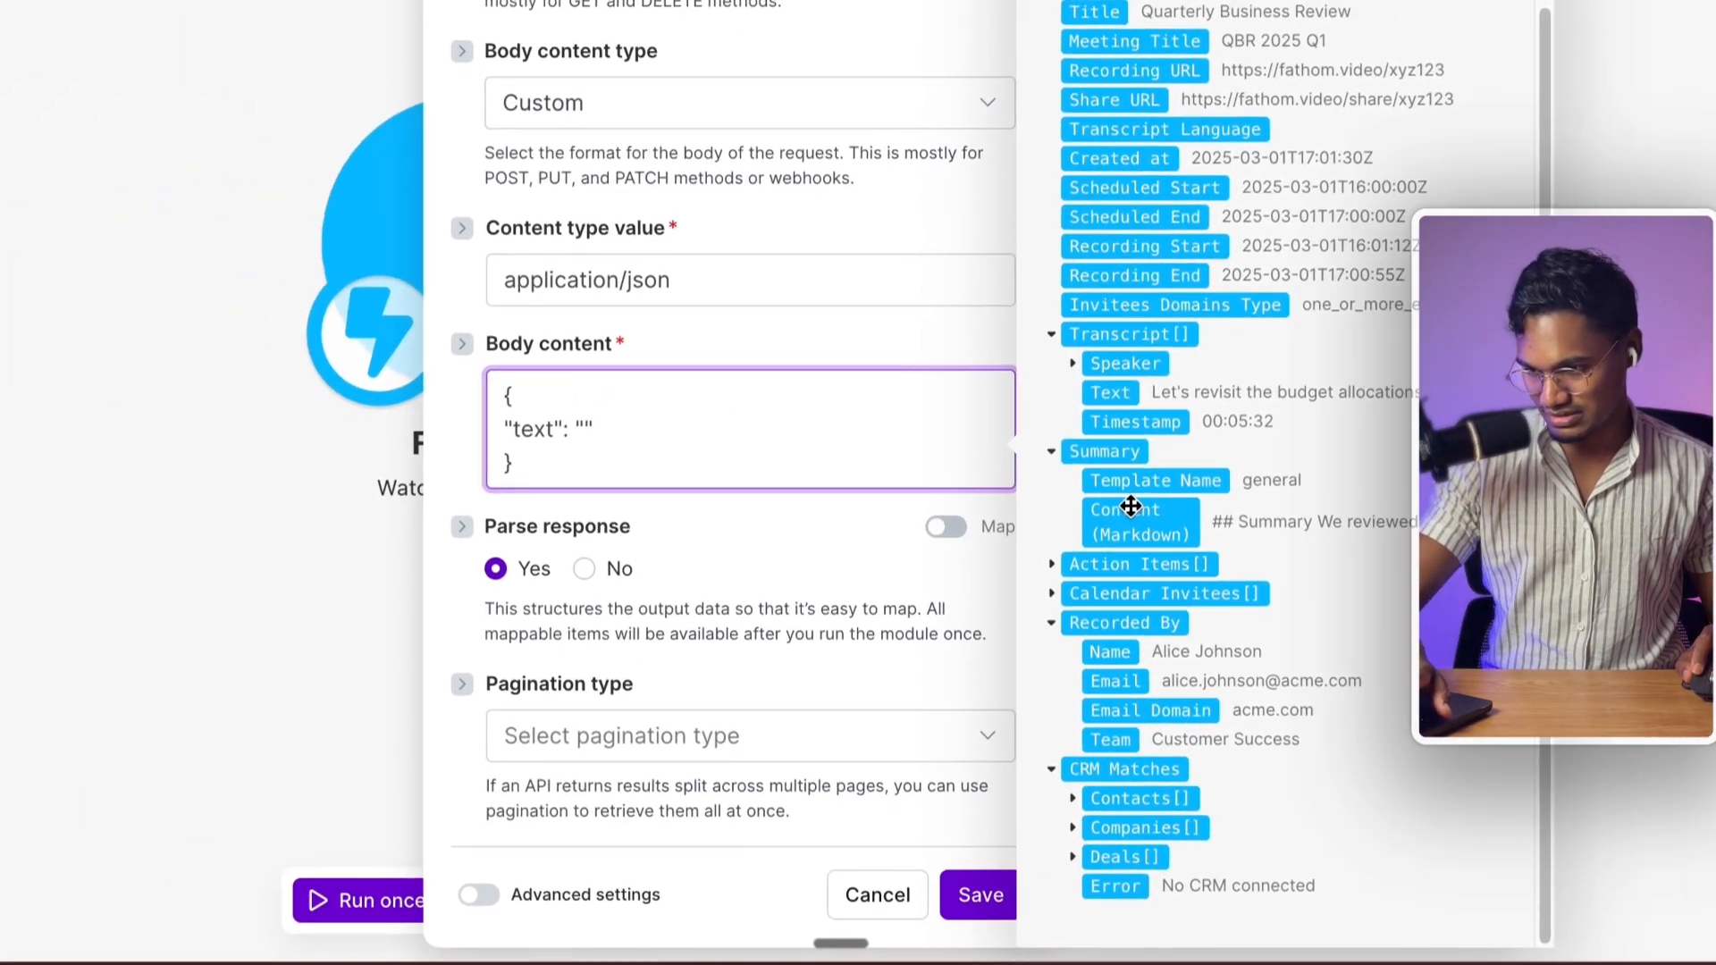
{"action": "left_click", "coordinate": [1131, 507]}
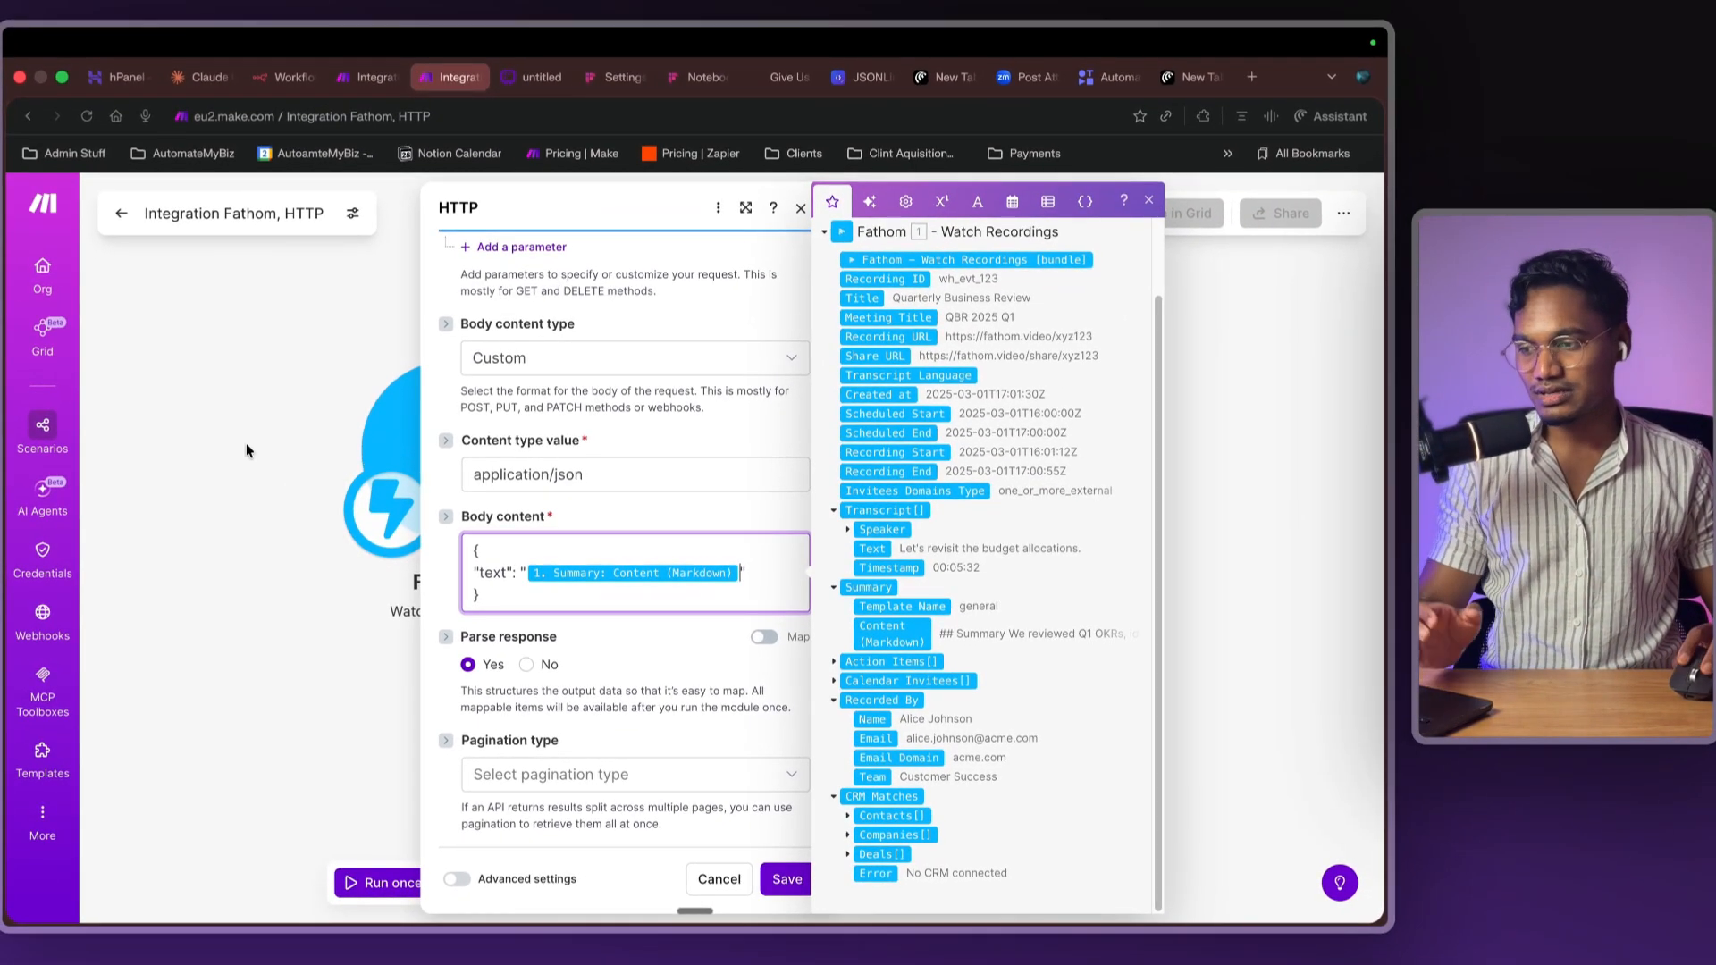
{"action": "left_click", "coordinate": [248, 450]}
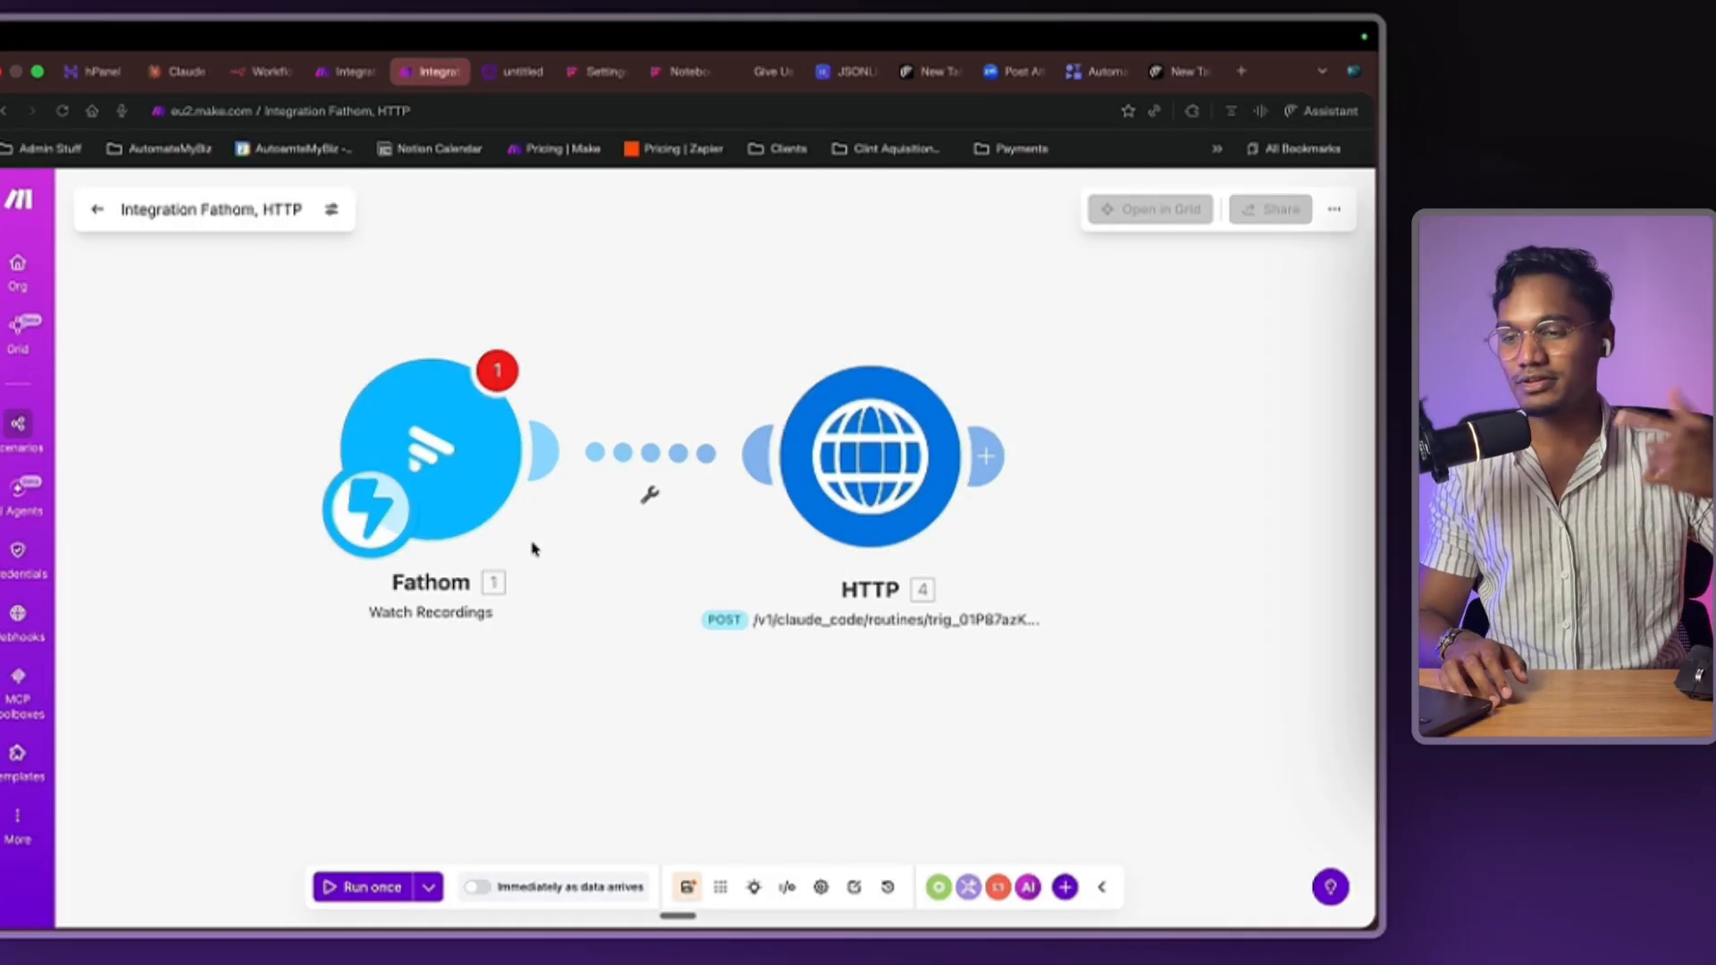
- Review the routine's API trigger in Claude, return to Make and check the HTTP module's body mapping against Fathom's available fields
{"action": "key", "text": "ctrl+Left"}
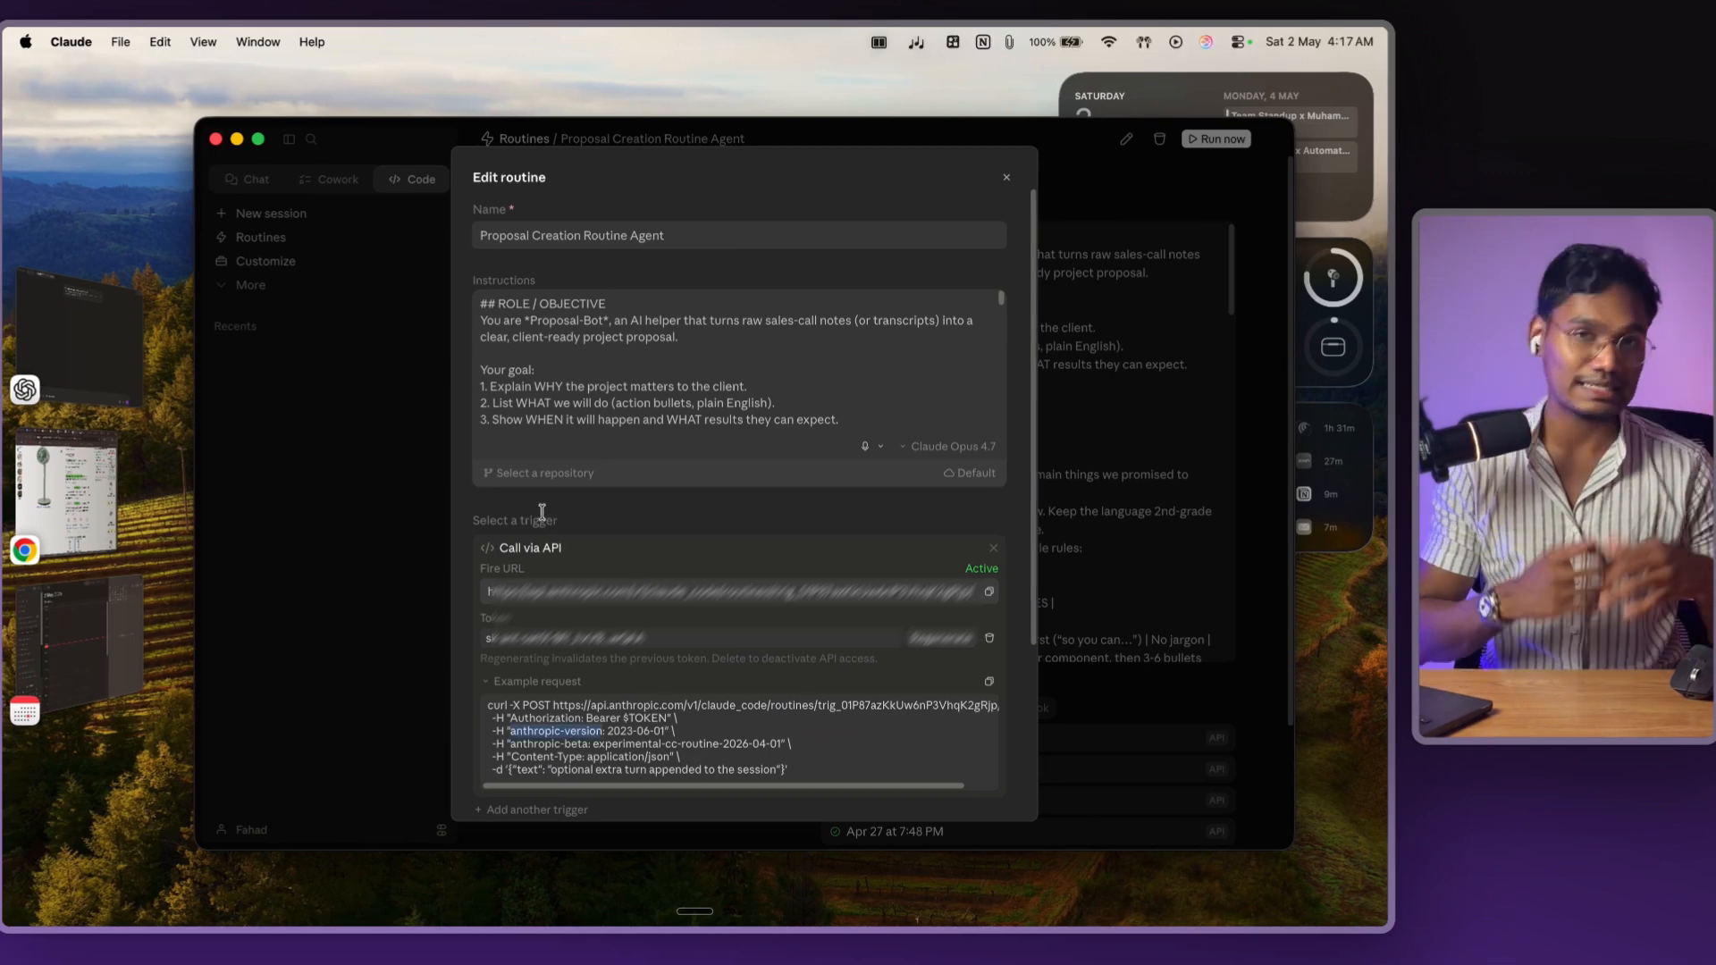
{"action": "key", "text": "ctrl+Right"}
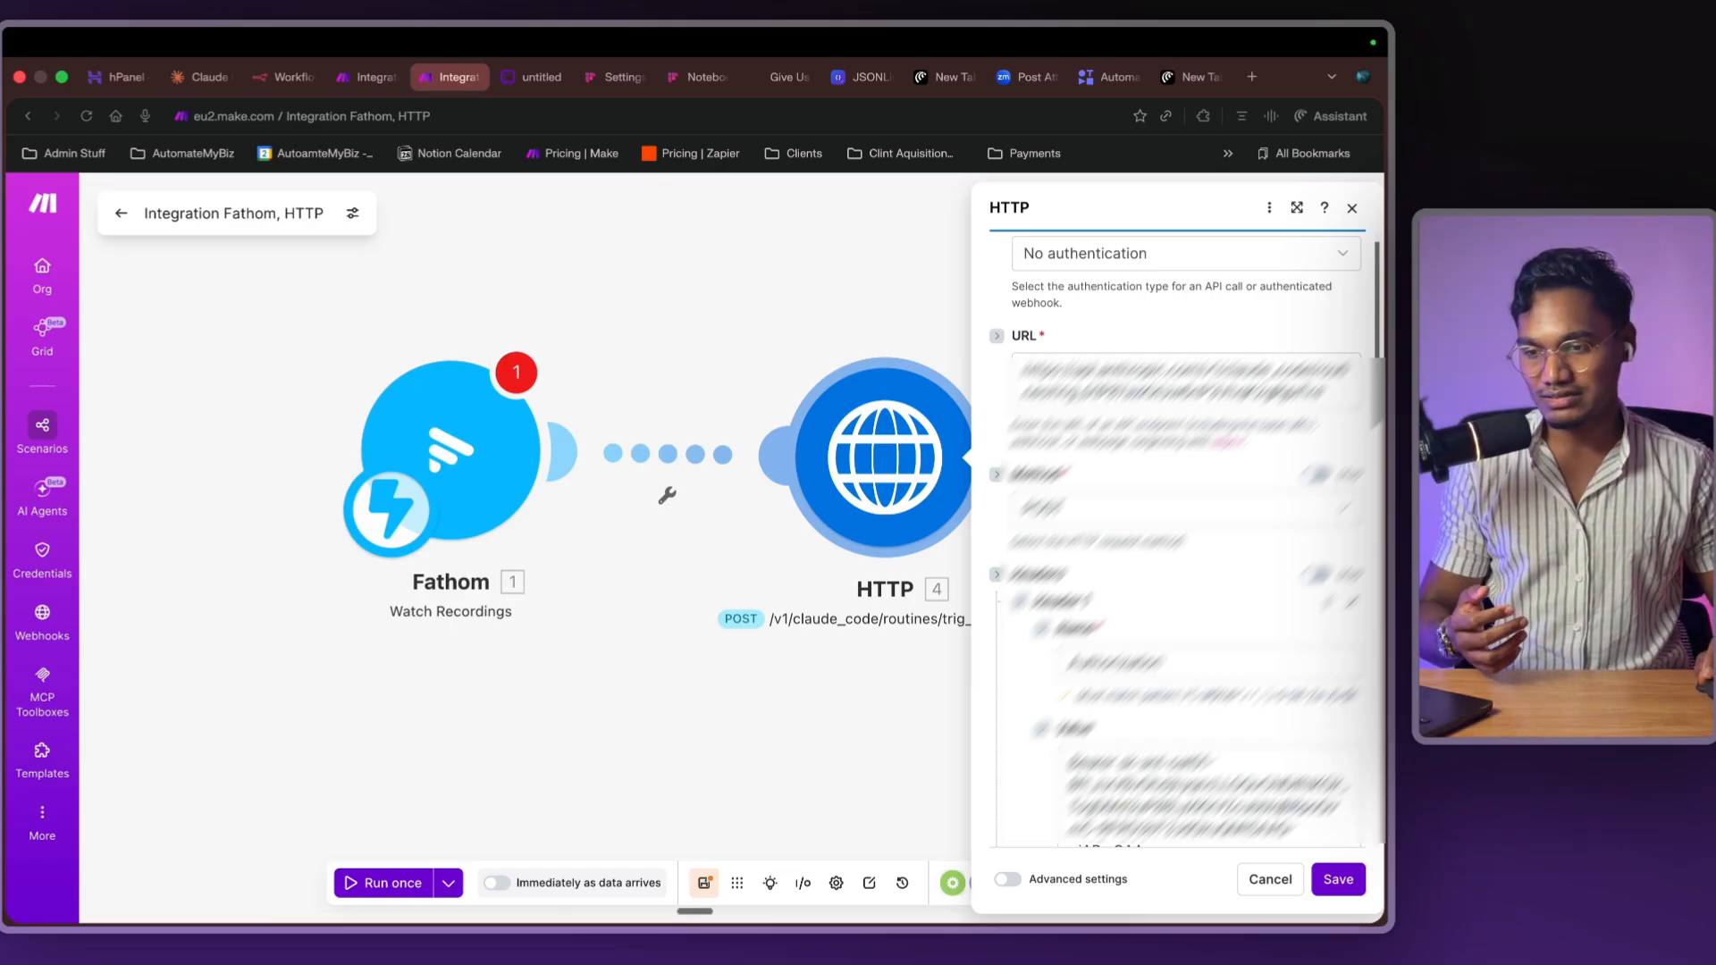
{"action": "scroll", "coordinate": [1251, 536], "scroll_direction": "down", "scroll_amount": 10}
{"action": "left_click", "coordinate": [1328, 568]}
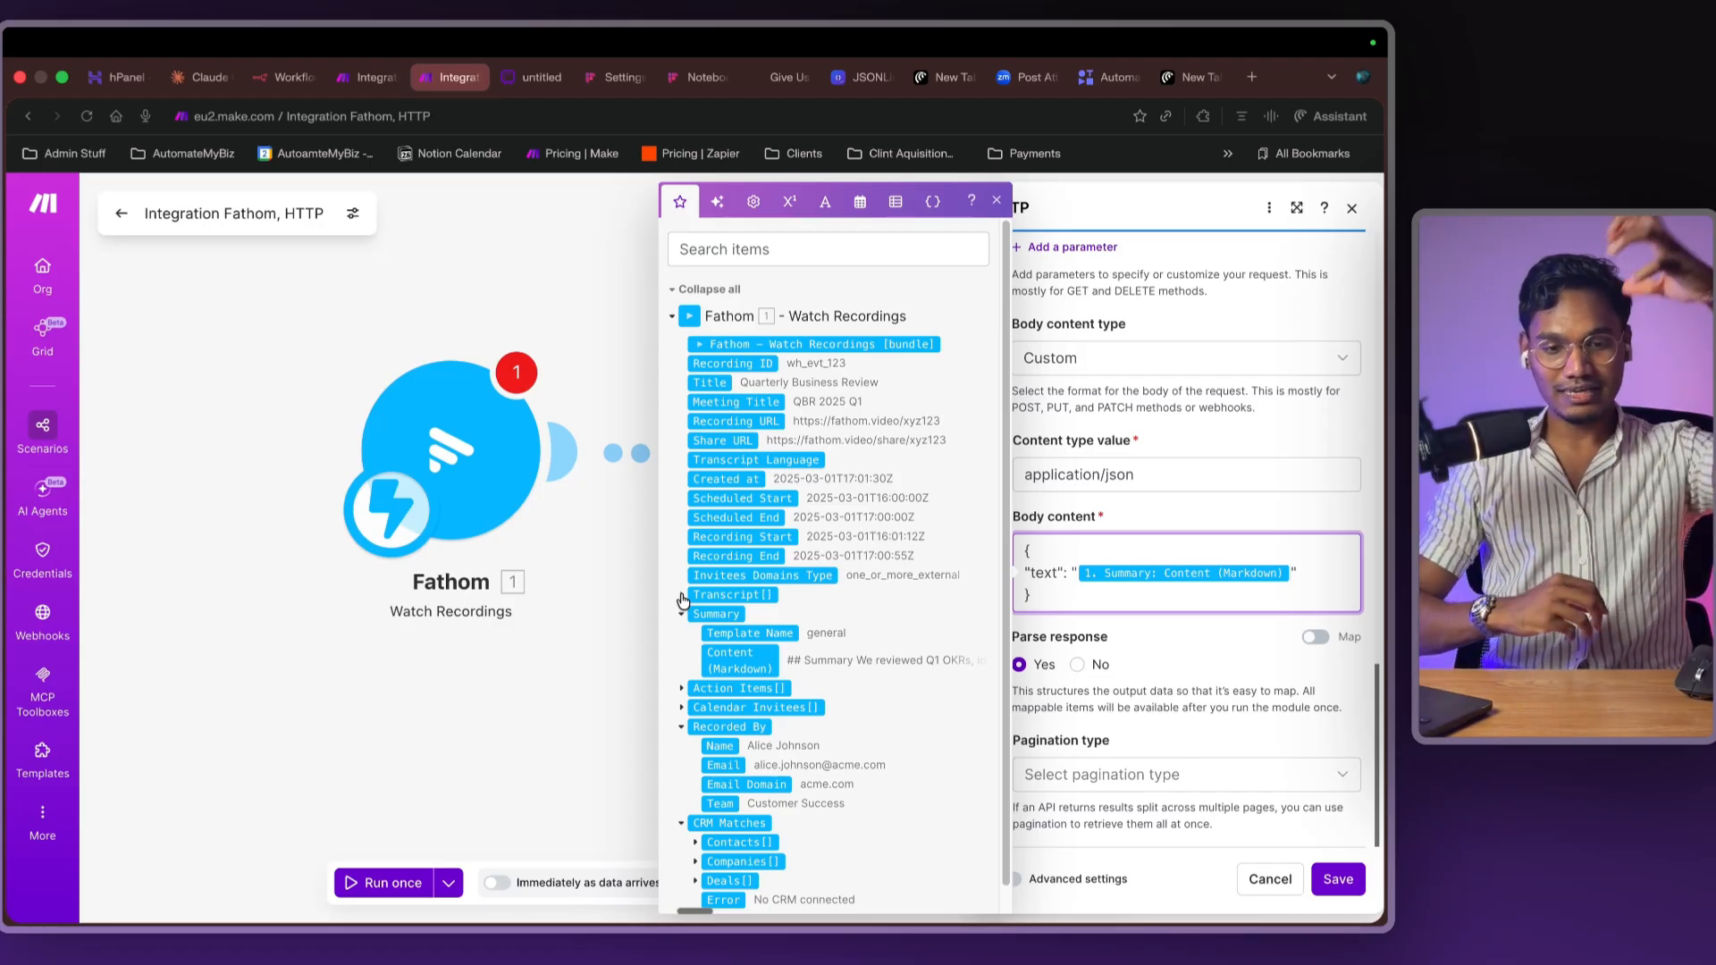
{"action": "left_click", "coordinate": [411, 315]}
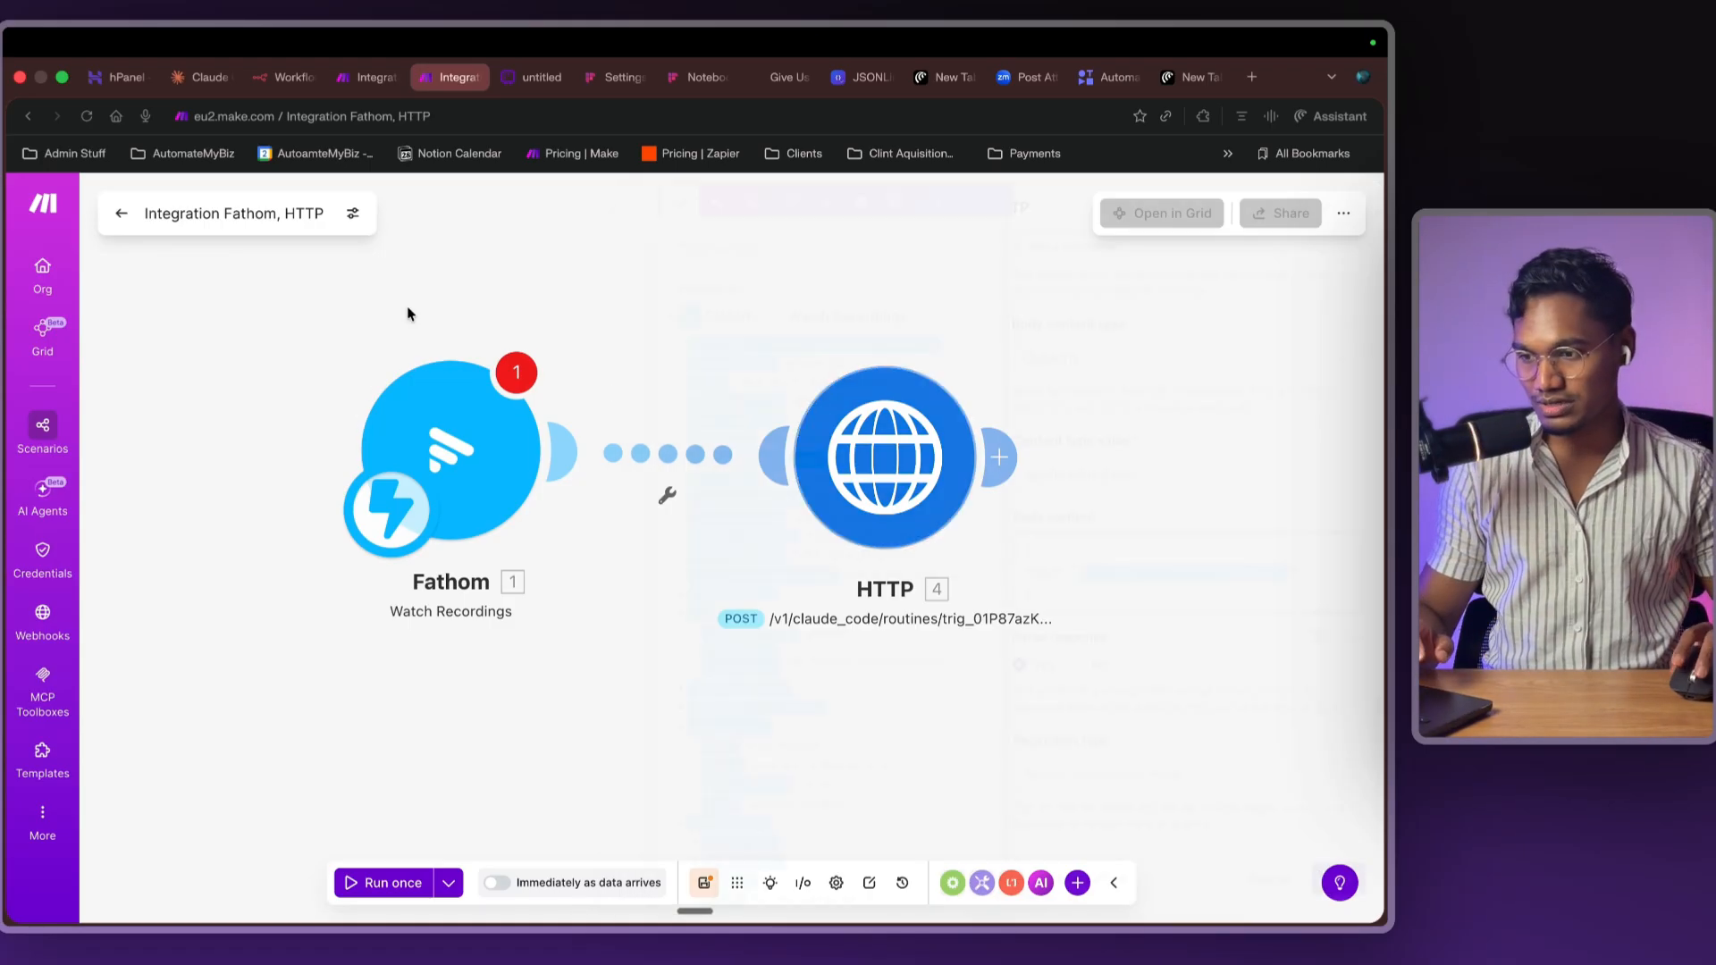
- Unlink the HTTP module from the Fathom module and move it away to make room between them
{"action": "left_click", "coordinate": [694, 490]}
{"action": "left_click", "coordinate": [706, 526]}
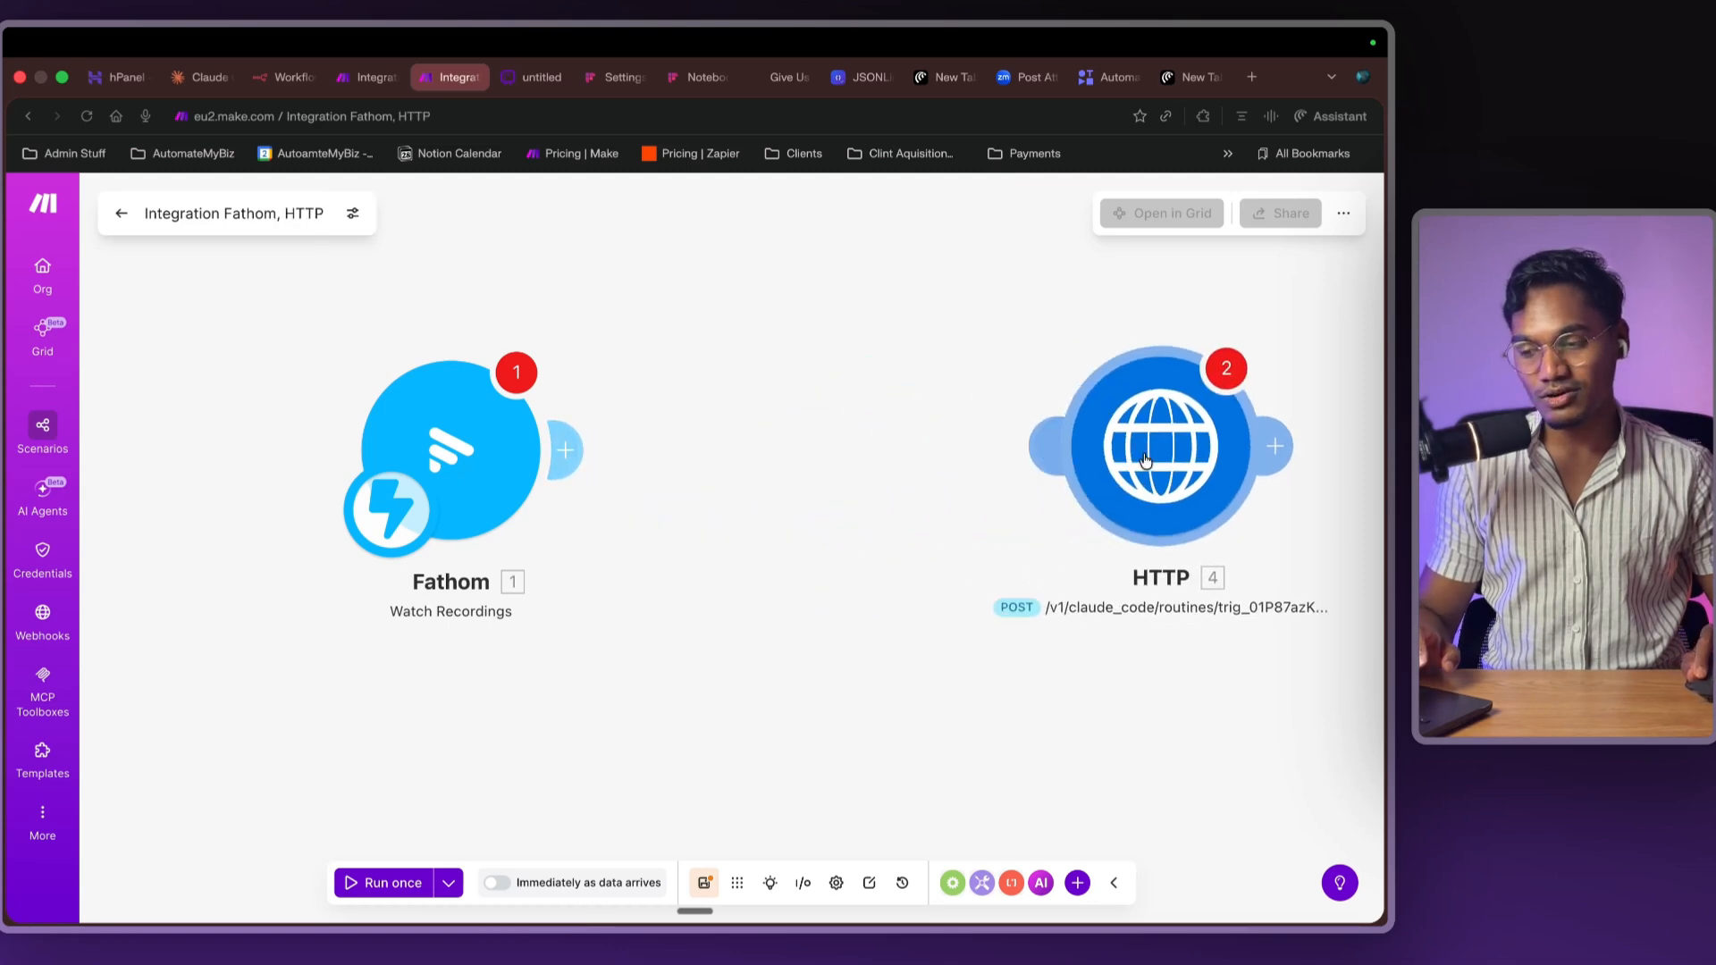
{"action": "left_click_drag", "start_coordinate": [722, 372], "coordinate": [525, 450]}
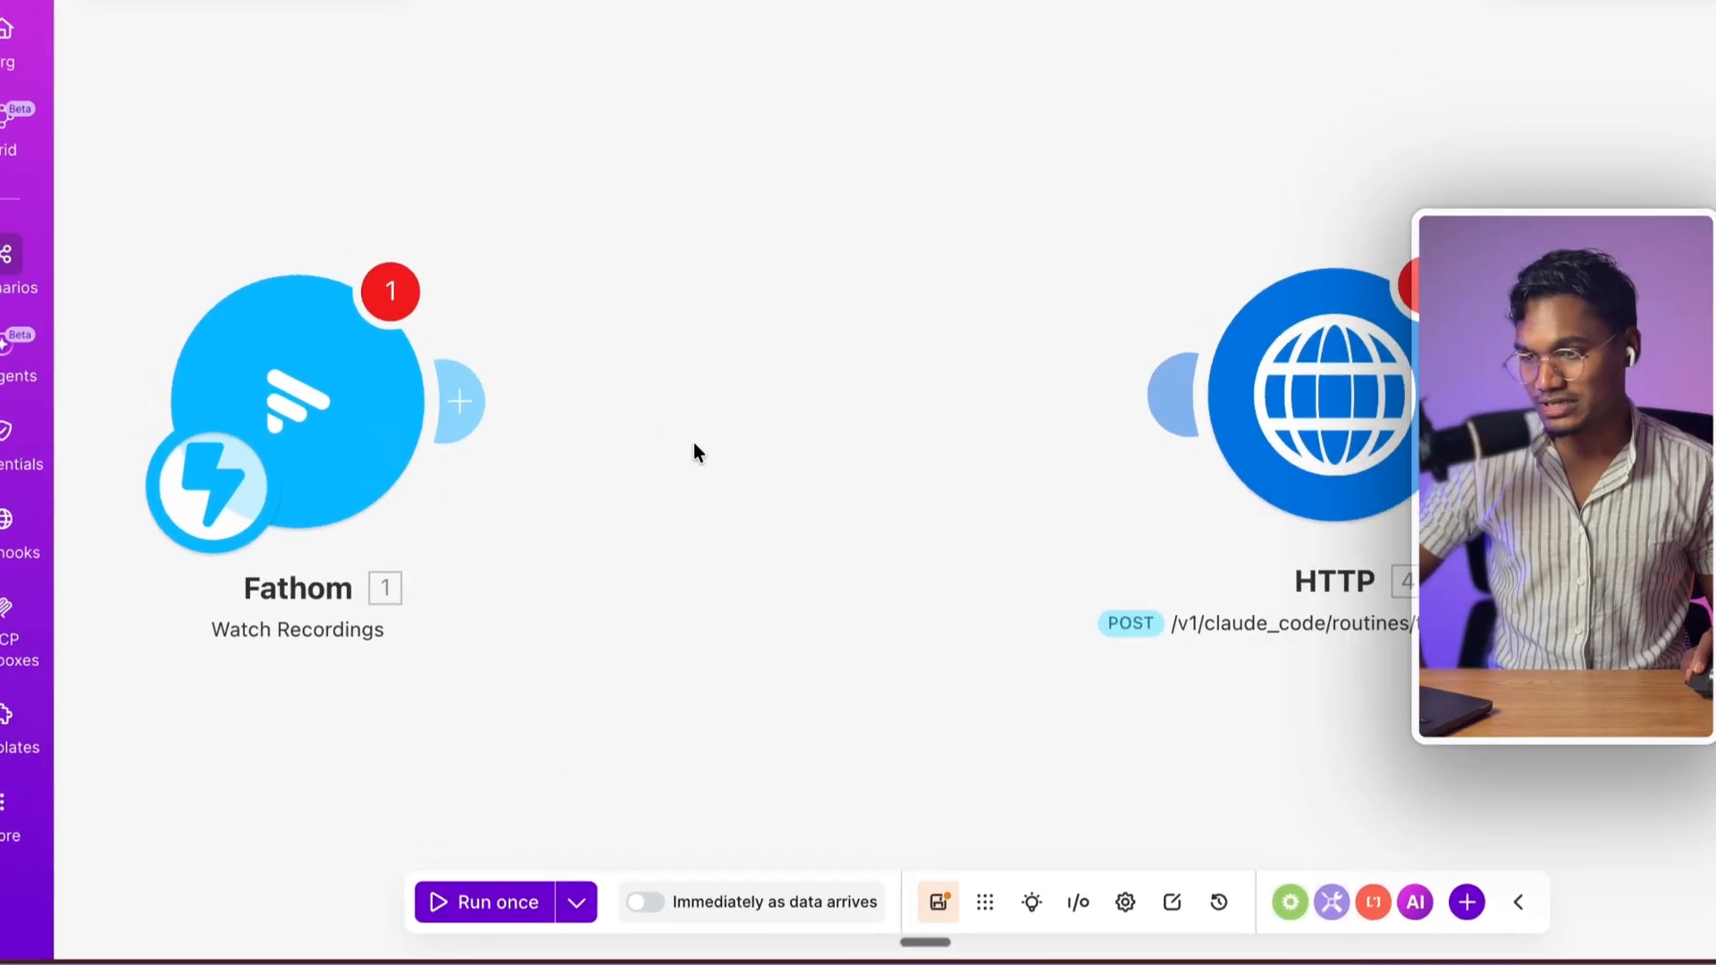
- Add a Flow Control Iterator module after the Fathom Watch Recordings module
{"action": "double_click", "coordinate": [532, 559]}
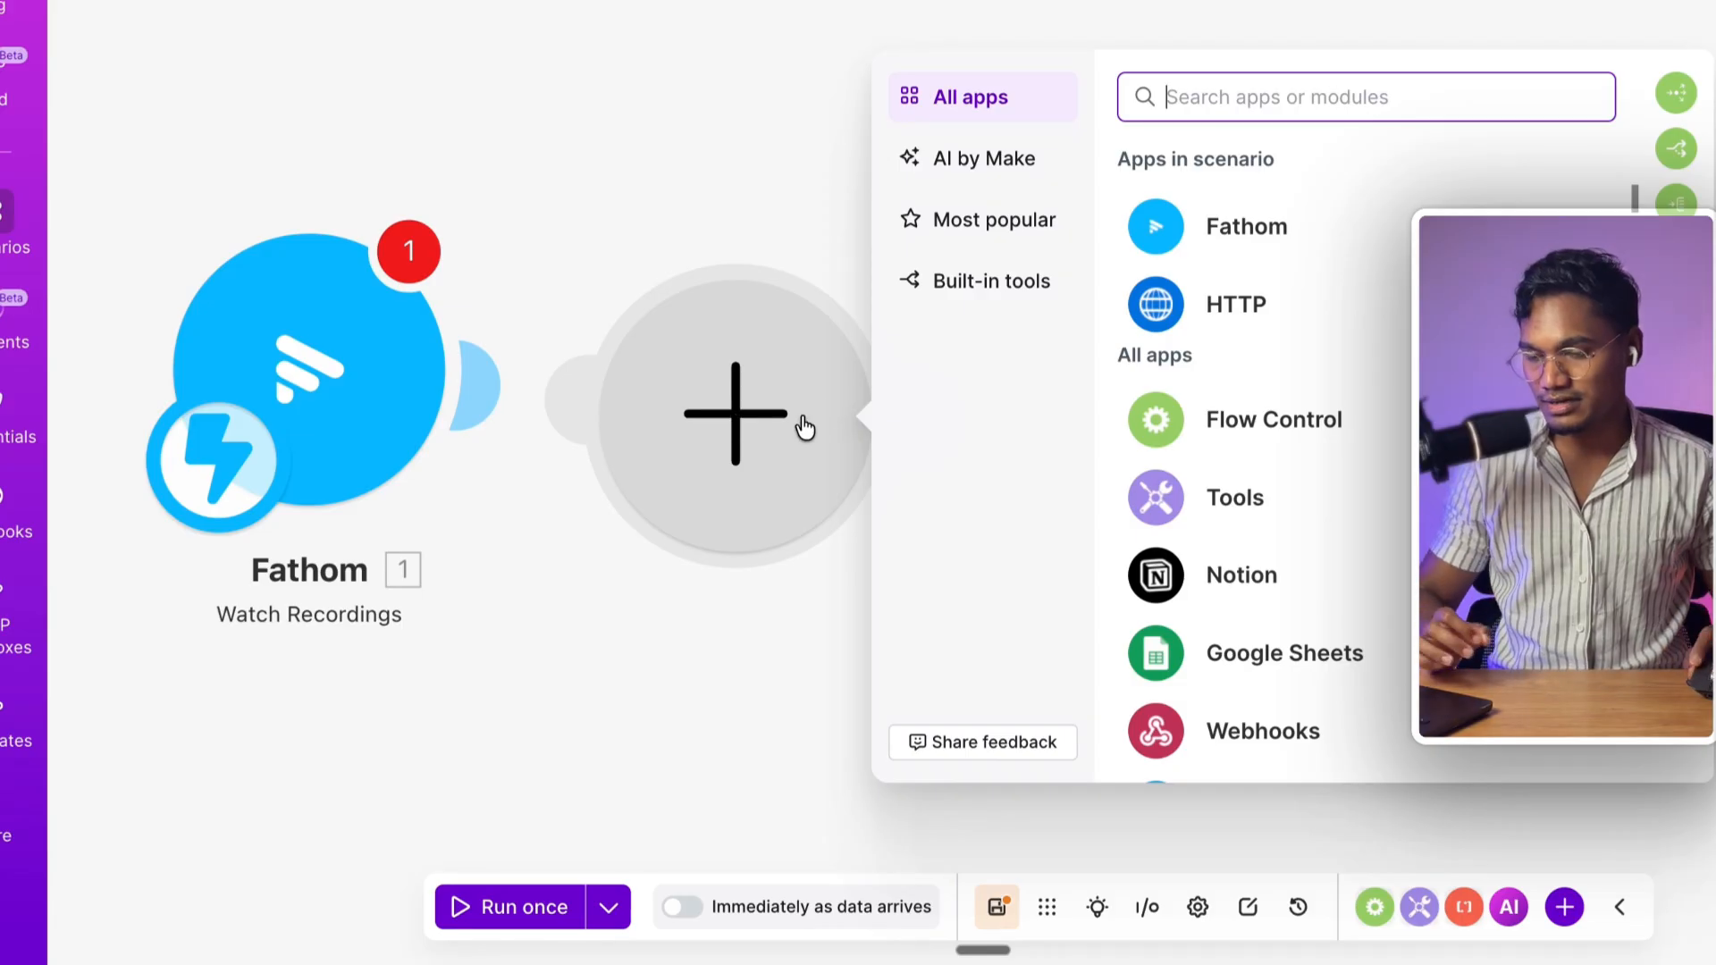
{"action": "left_click", "coordinate": [1227, 416]}
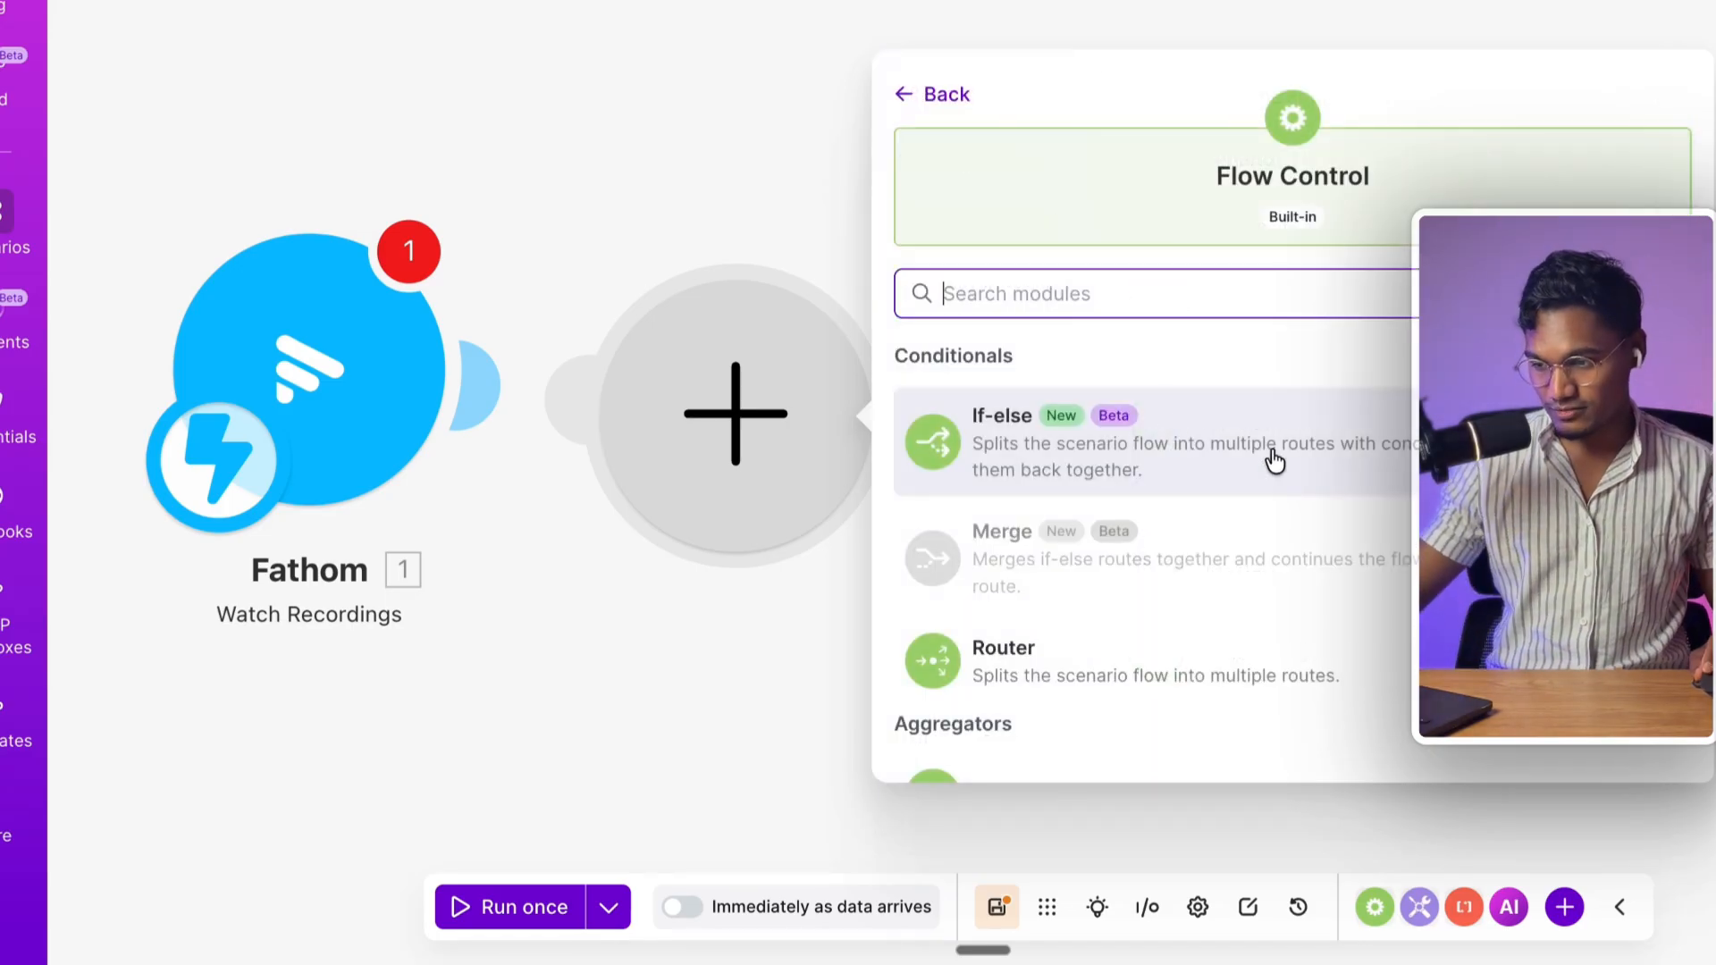
{"action": "scroll", "coordinate": [1340, 575], "scroll_direction": "down", "scroll_amount": 3}
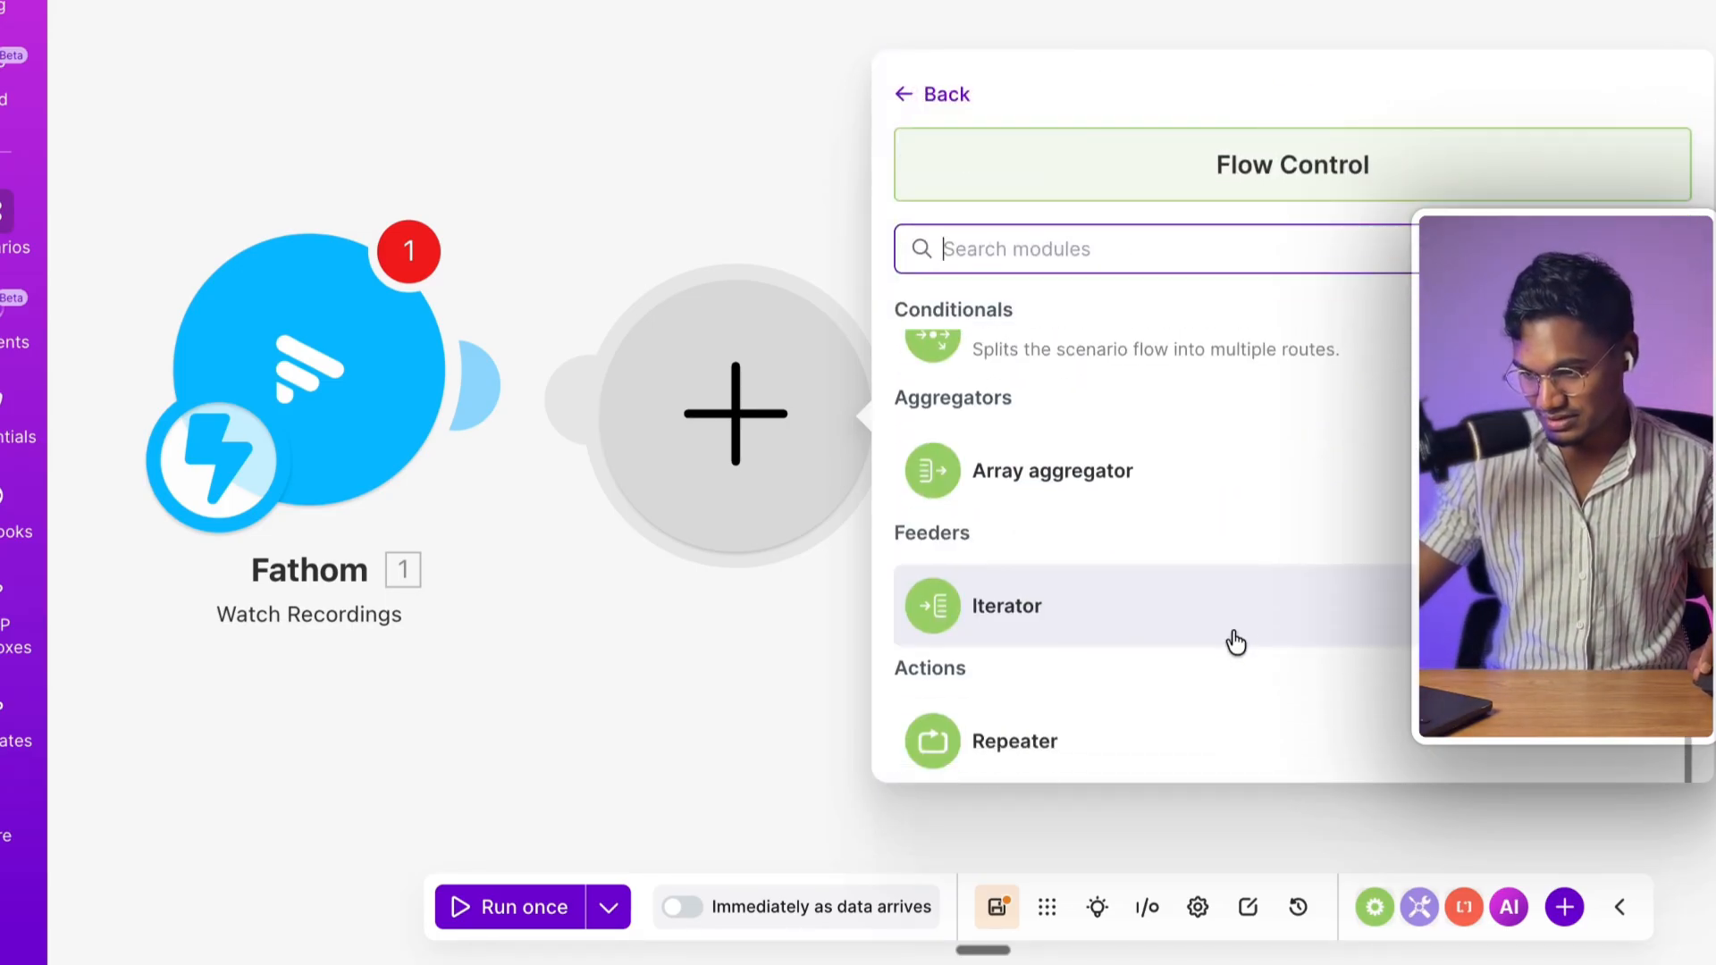
{"action": "left_click", "coordinate": [1234, 642]}
- Map Fathom's Transcript[] as the Iterator's array after inspecting its sub-fields, and save the module
{"action": "left_click", "coordinate": [1196, 535]}
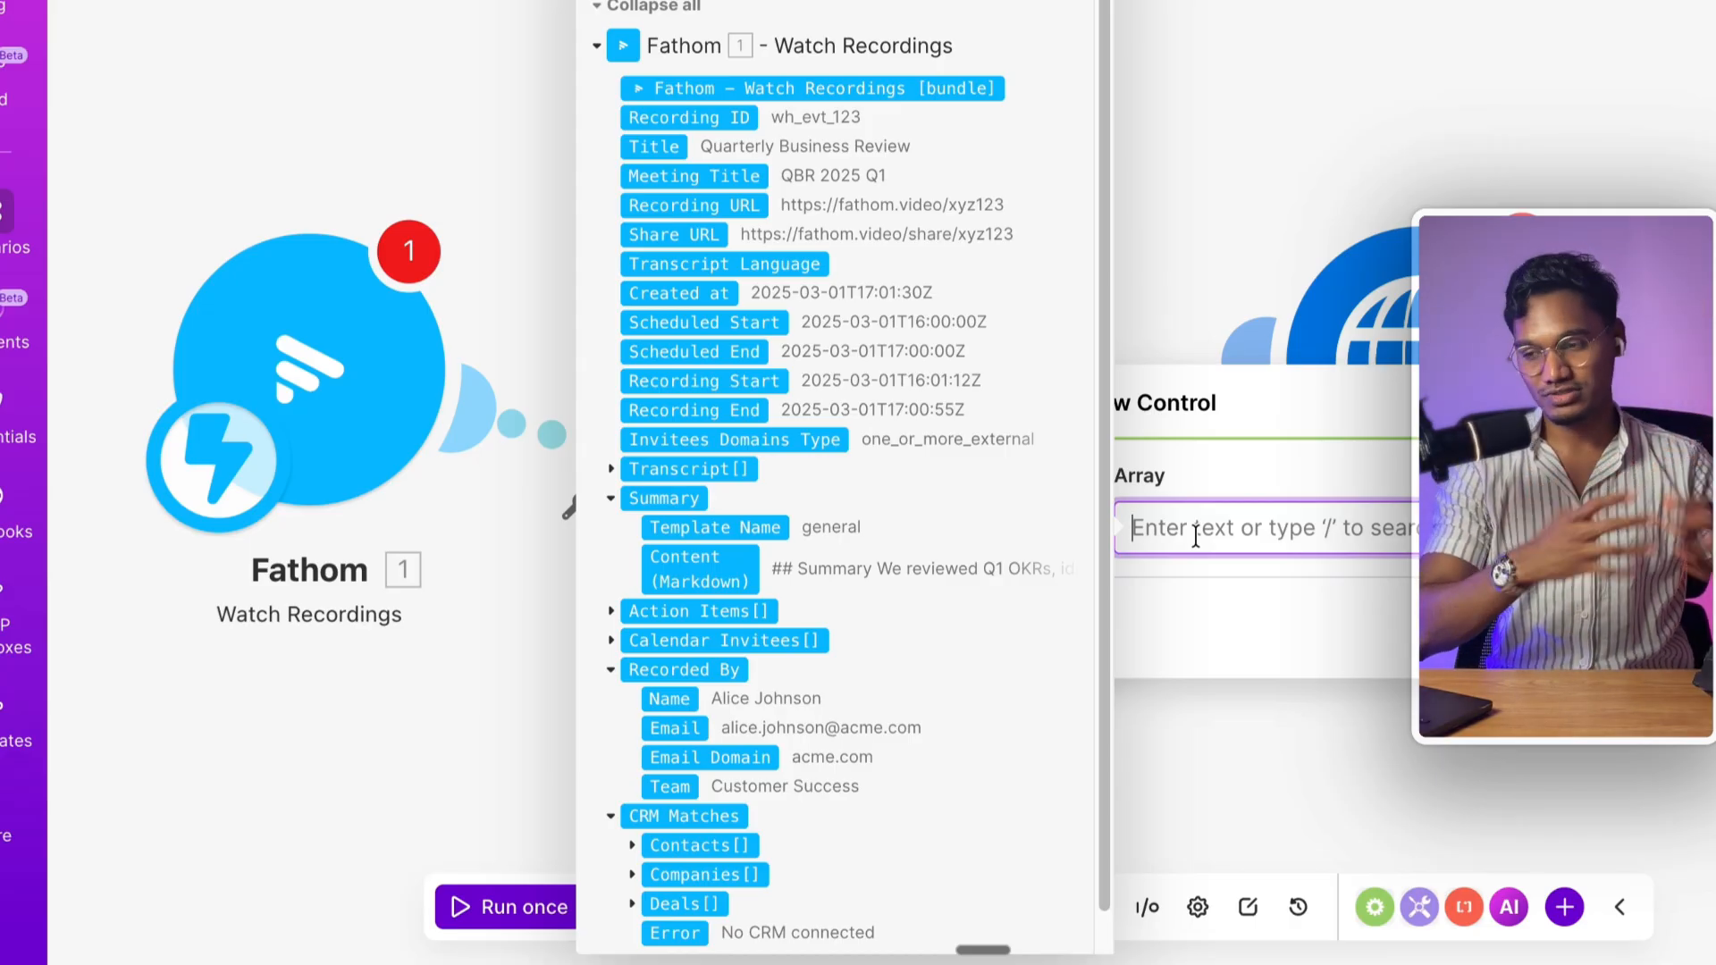
{"action": "scroll", "coordinate": [810, 521], "scroll_direction": "down", "scroll_amount": 1}
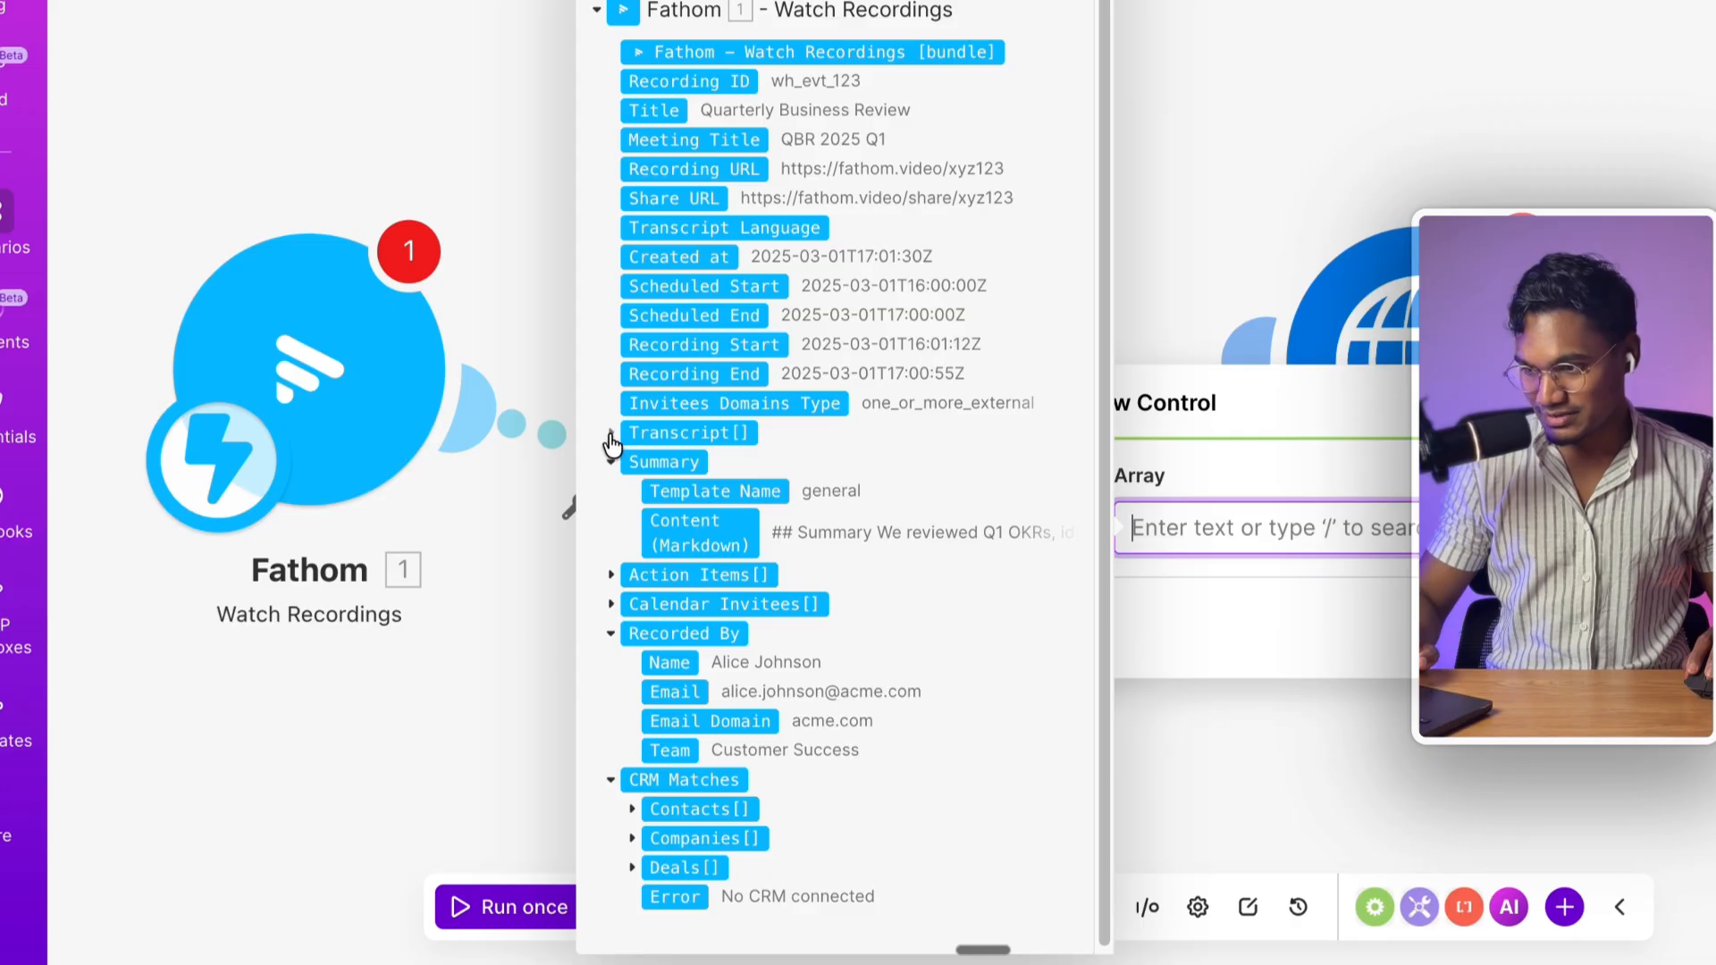
{"action": "left_click", "coordinate": [610, 434]}
{"action": "left_click", "coordinate": [610, 435]}
{"action": "left_click", "coordinate": [610, 435]}
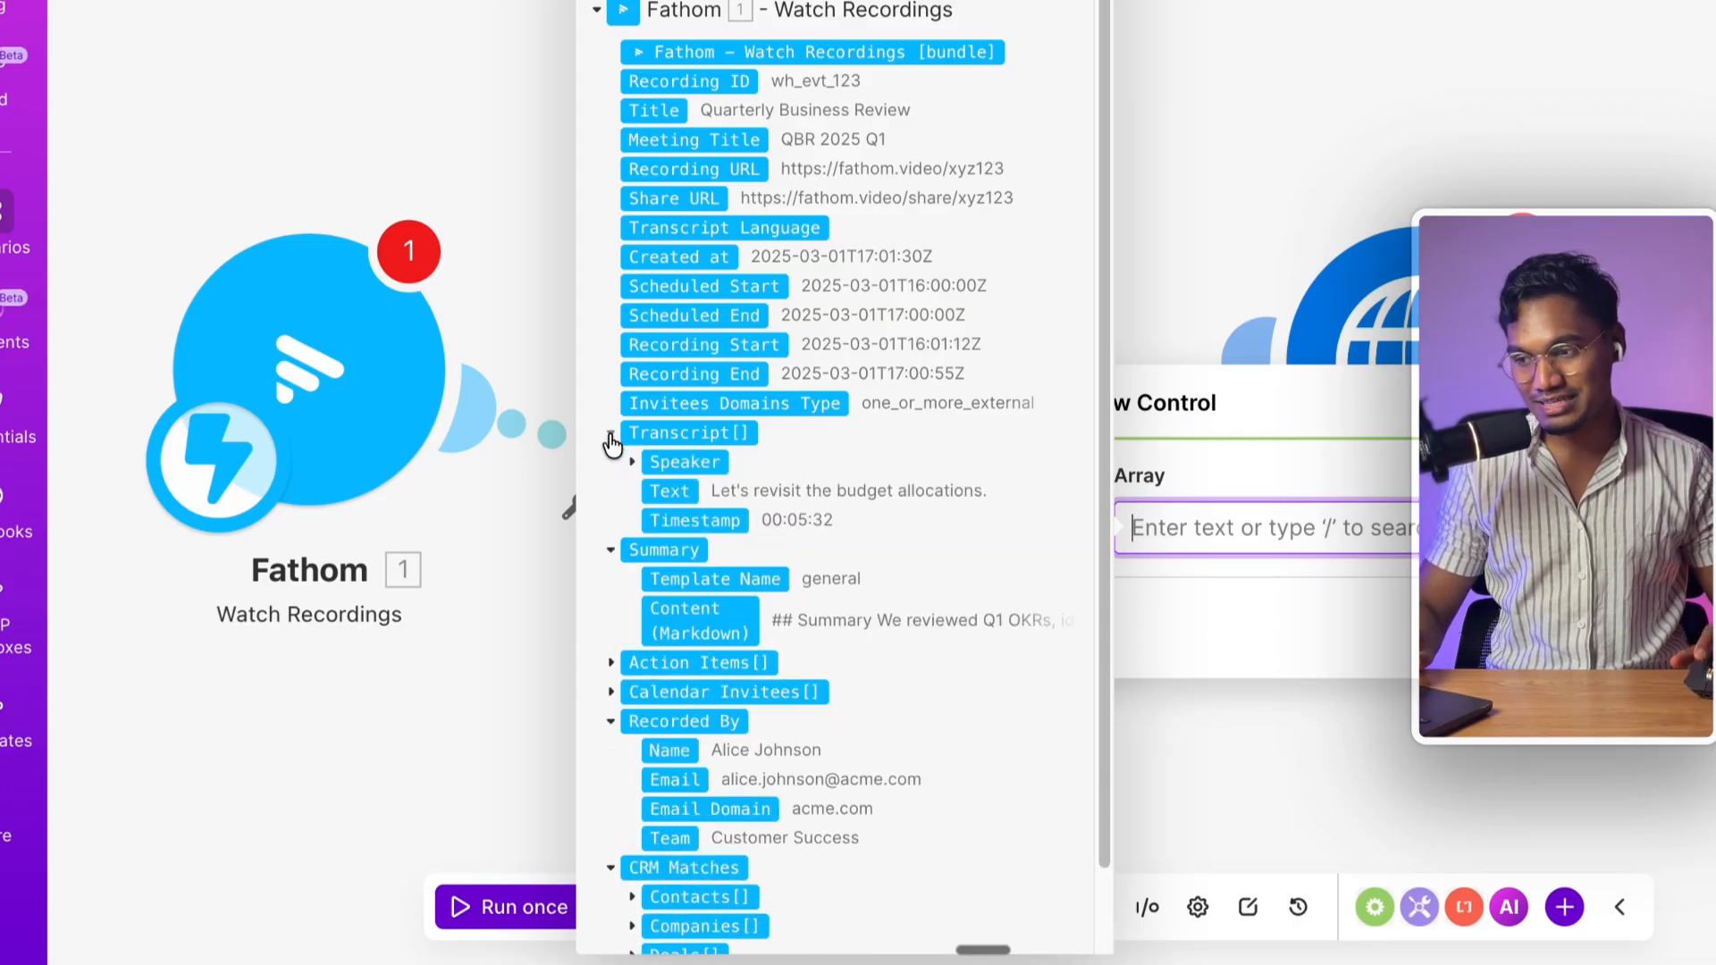
{"action": "left_click", "coordinate": [610, 435]}
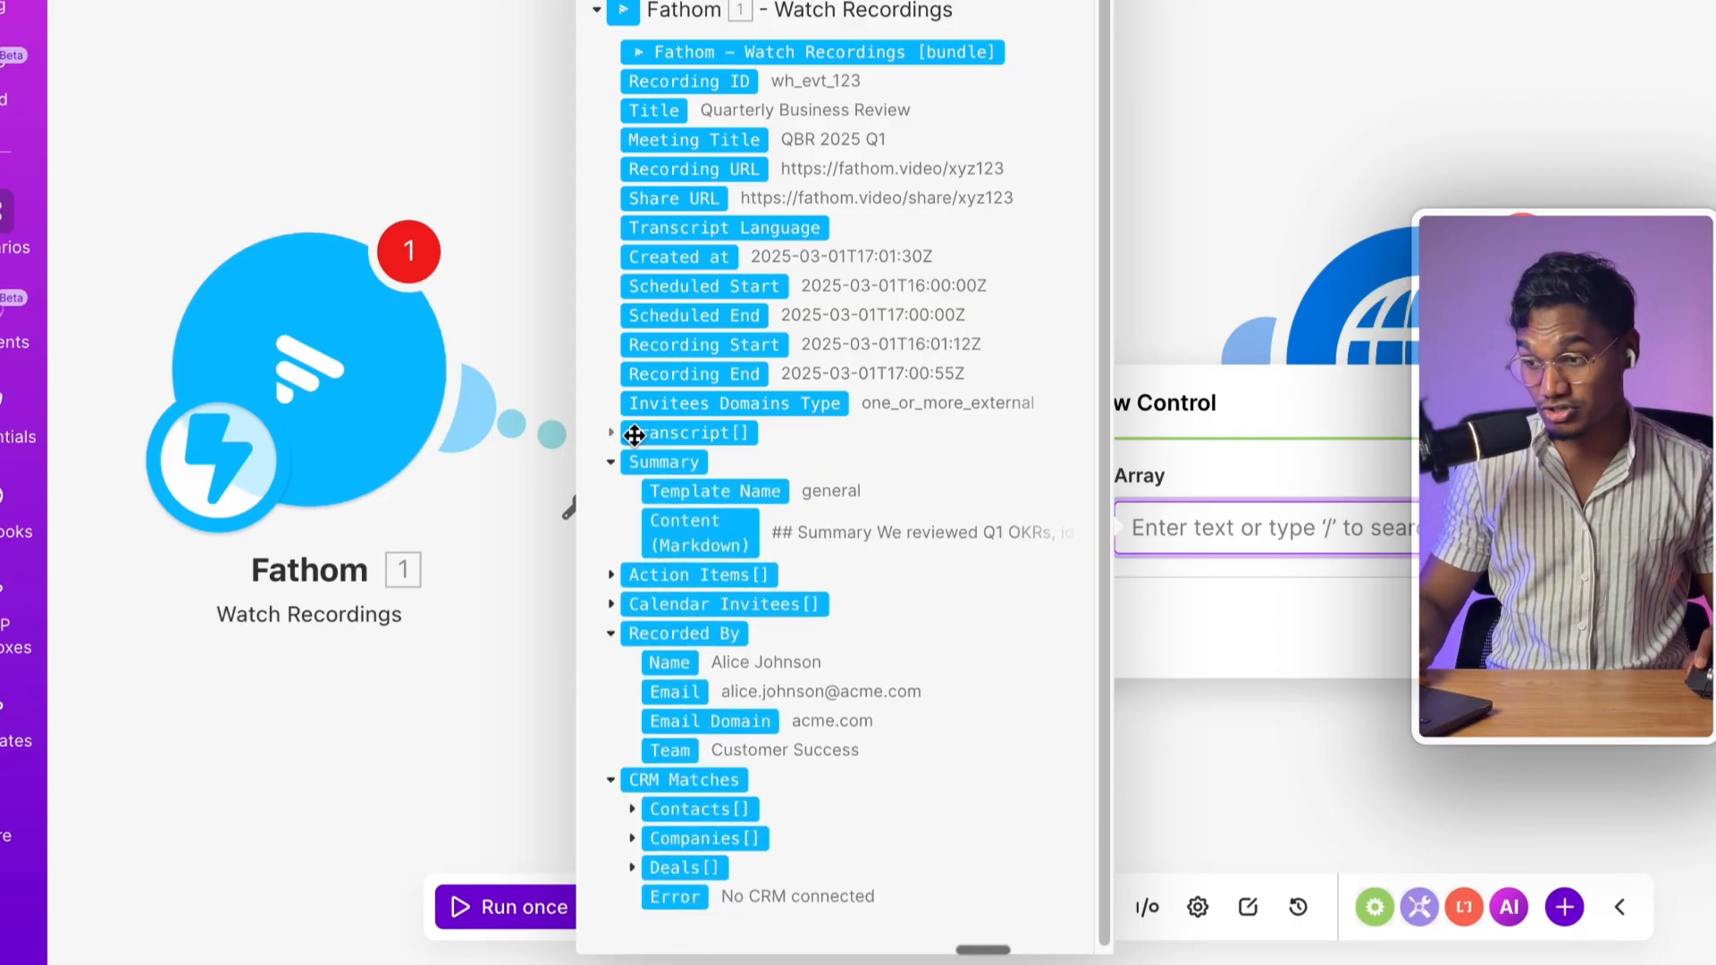
{"action": "left_click", "coordinate": [611, 435]}
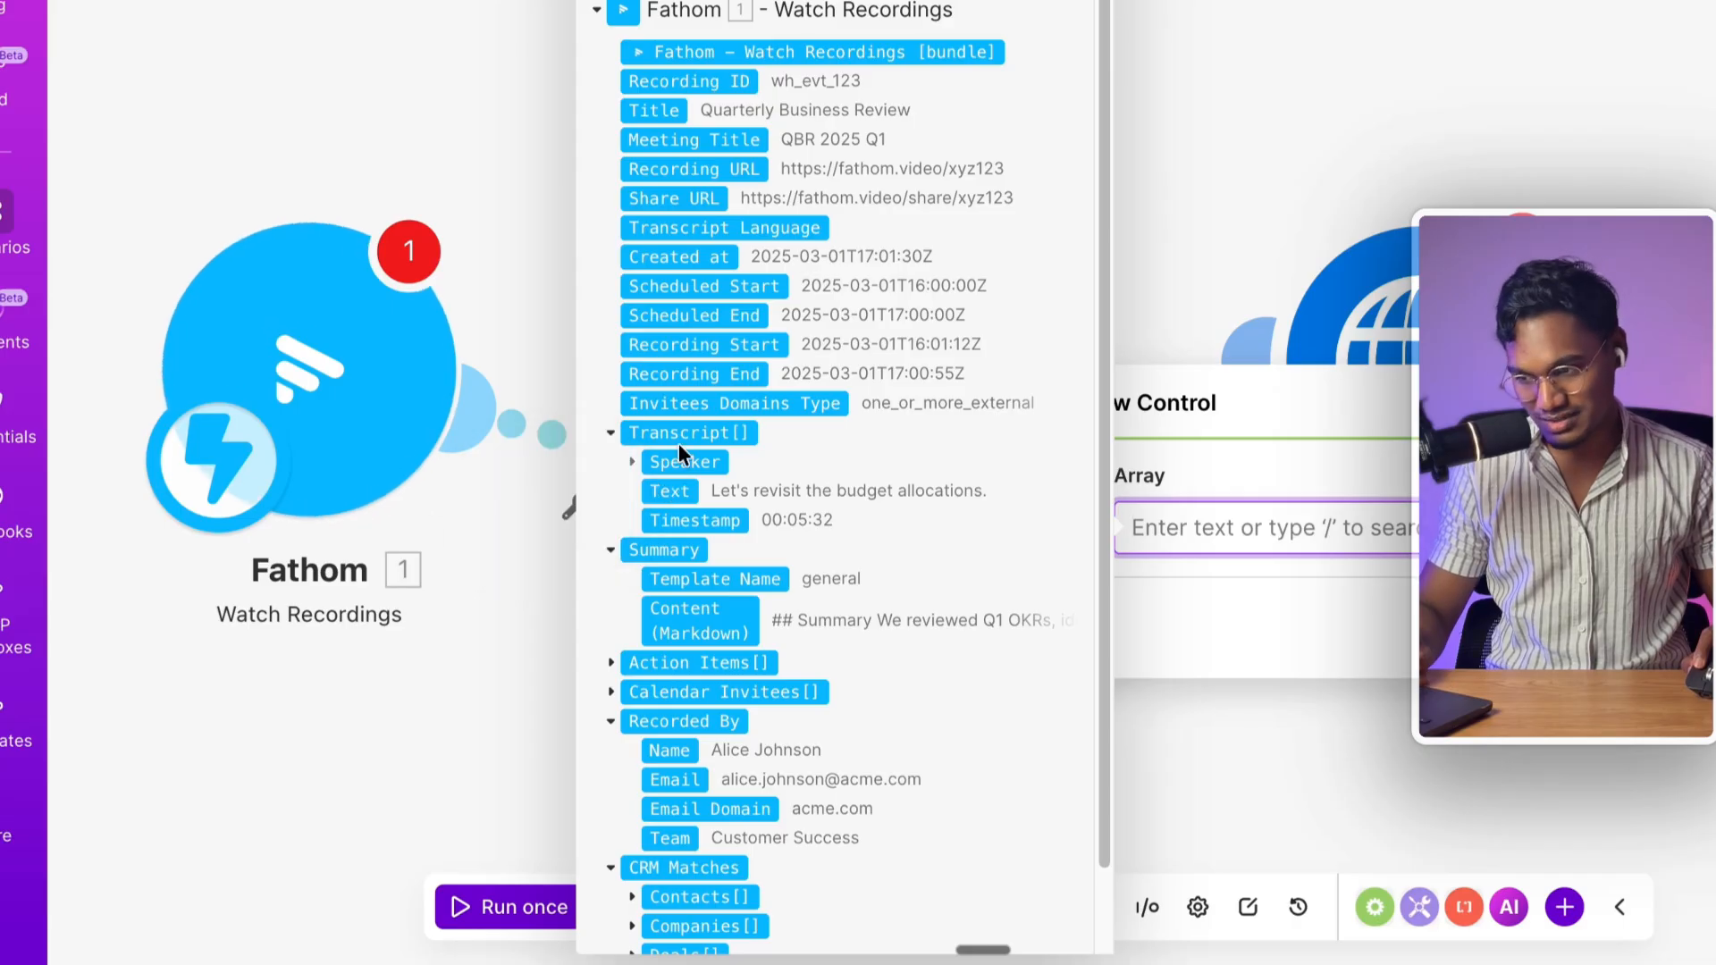
{"action": "left_click", "coordinate": [613, 436]}
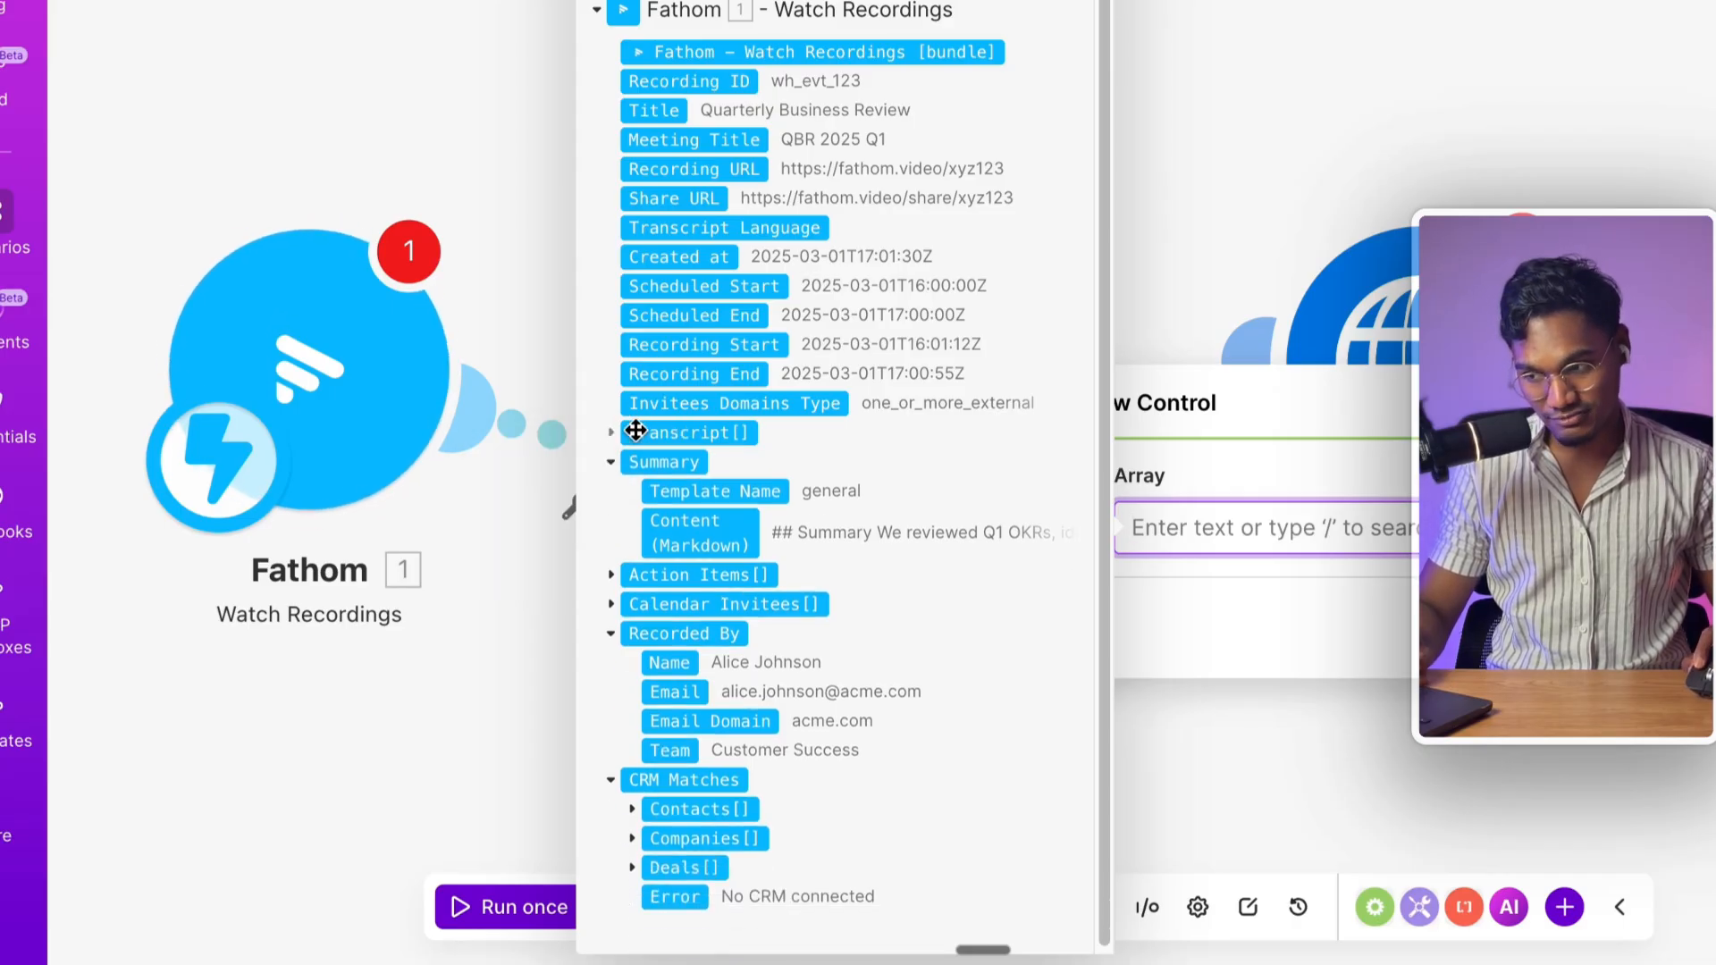
{"action": "left_click", "coordinate": [684, 433]}
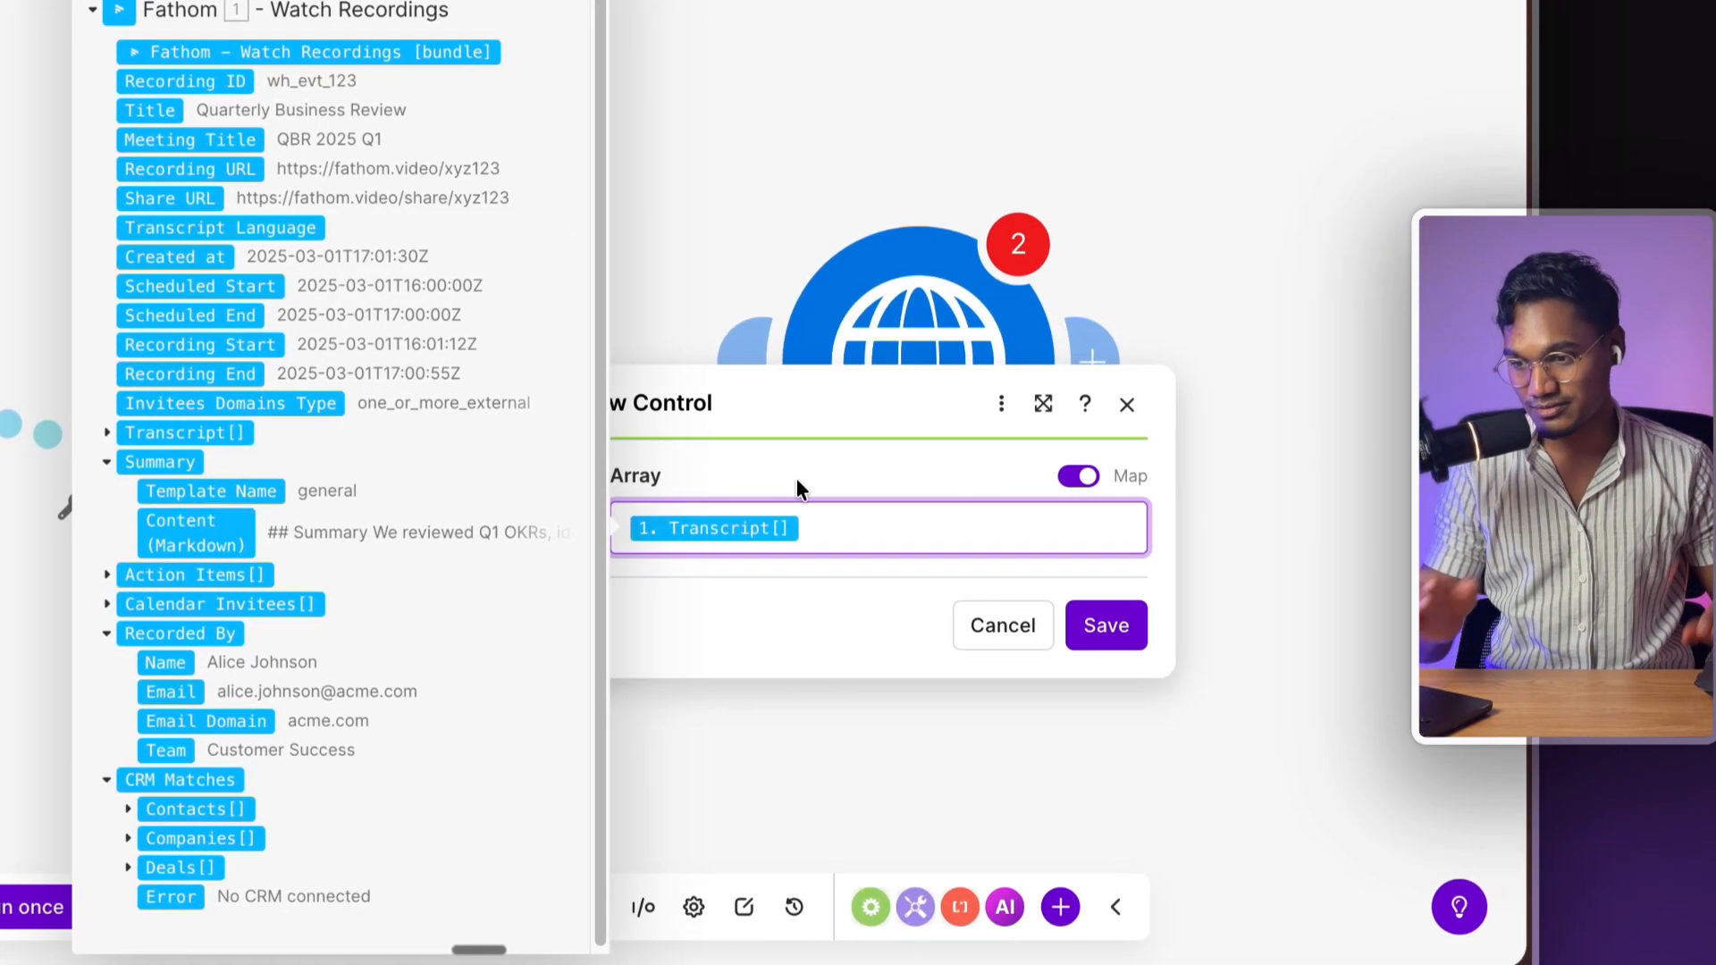
{"action": "left_click", "coordinate": [1105, 625]}
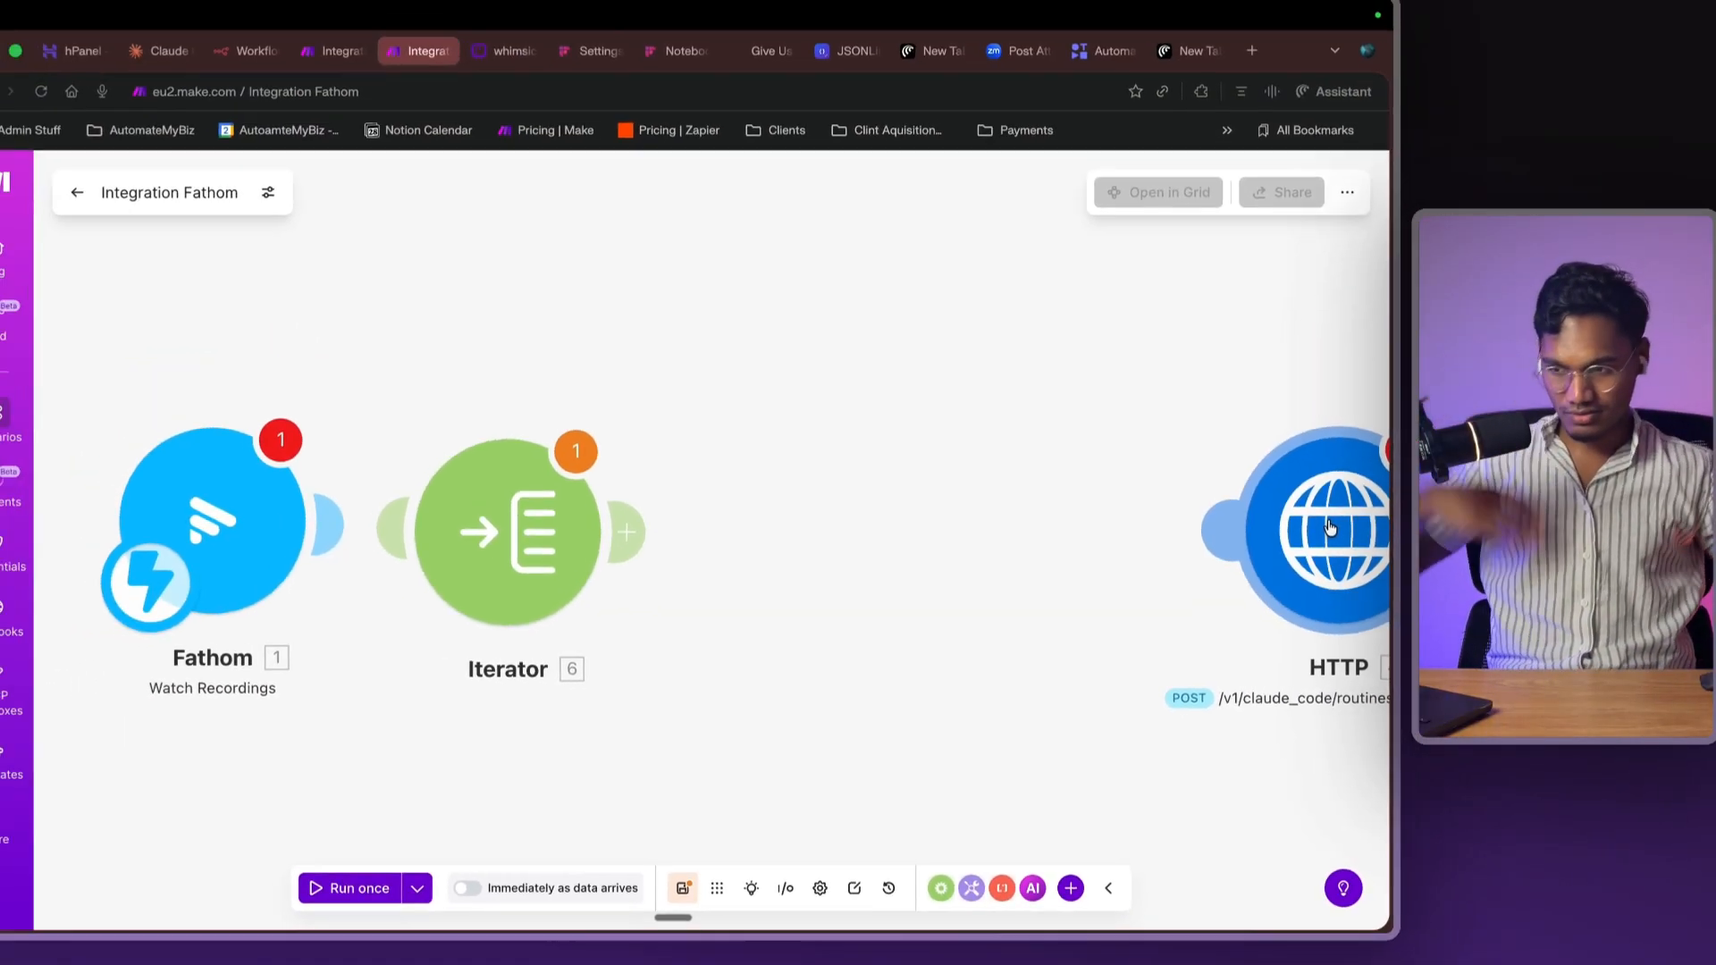
- Add a Text aggregator module after the Iterator and set its source module to Iterator [6]
{"action": "left_click", "coordinate": [649, 539]}
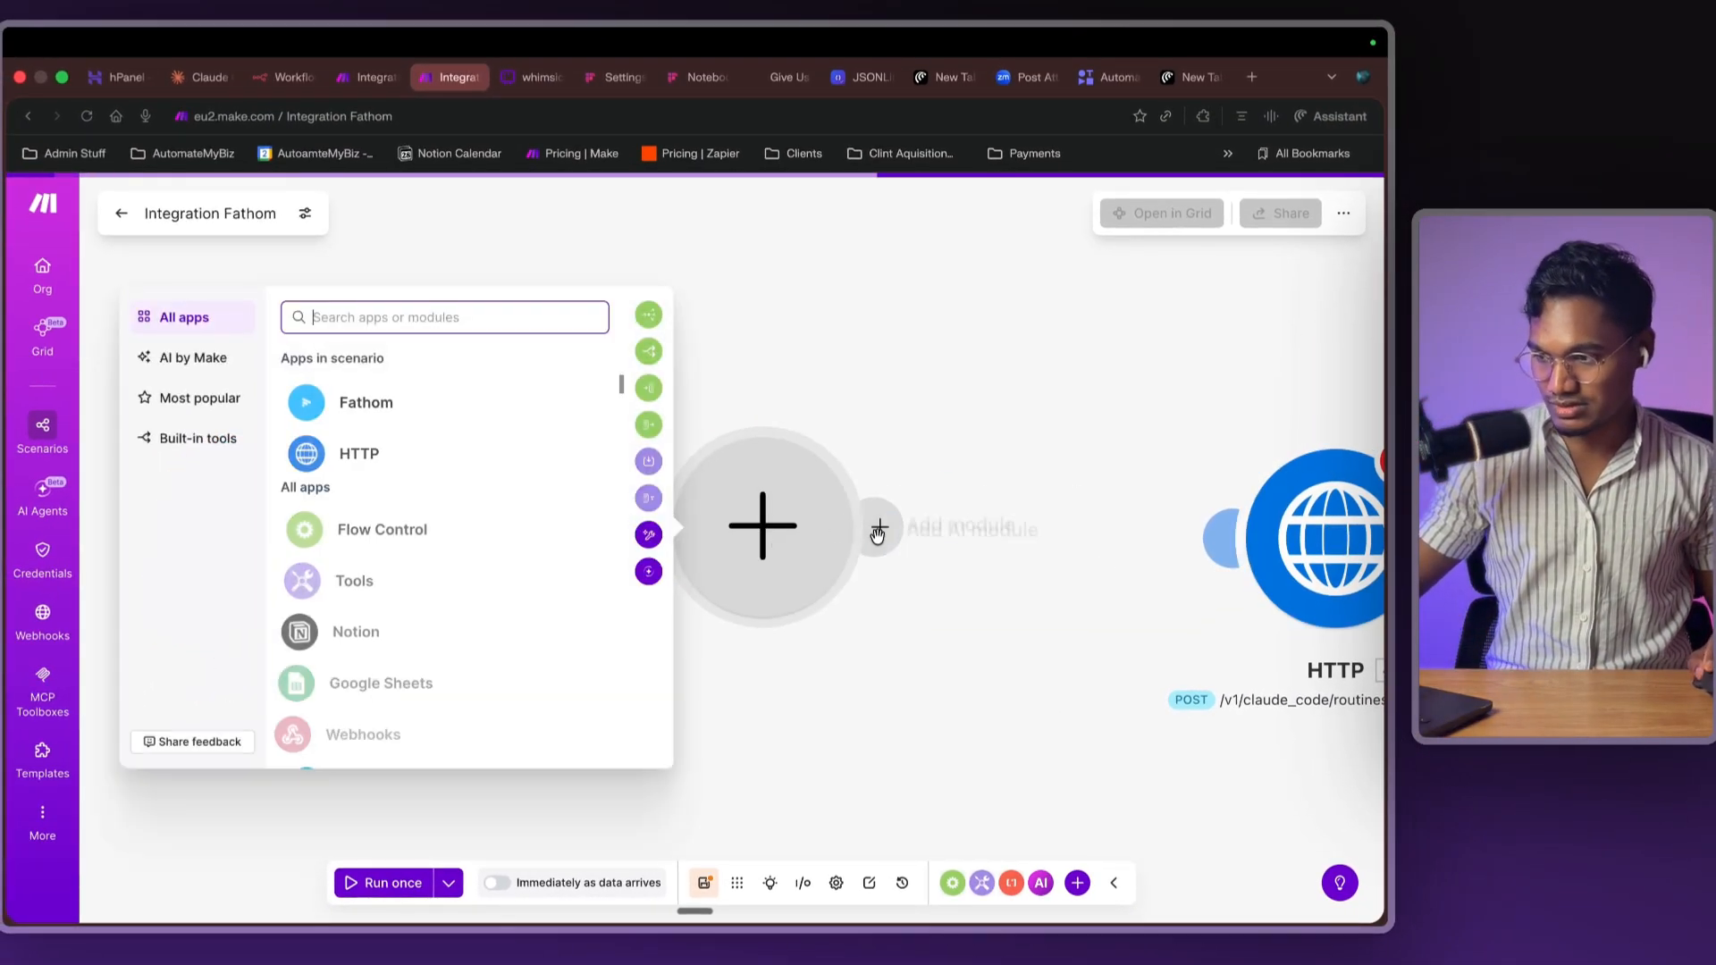
{"action": "type", "text": "text a"}
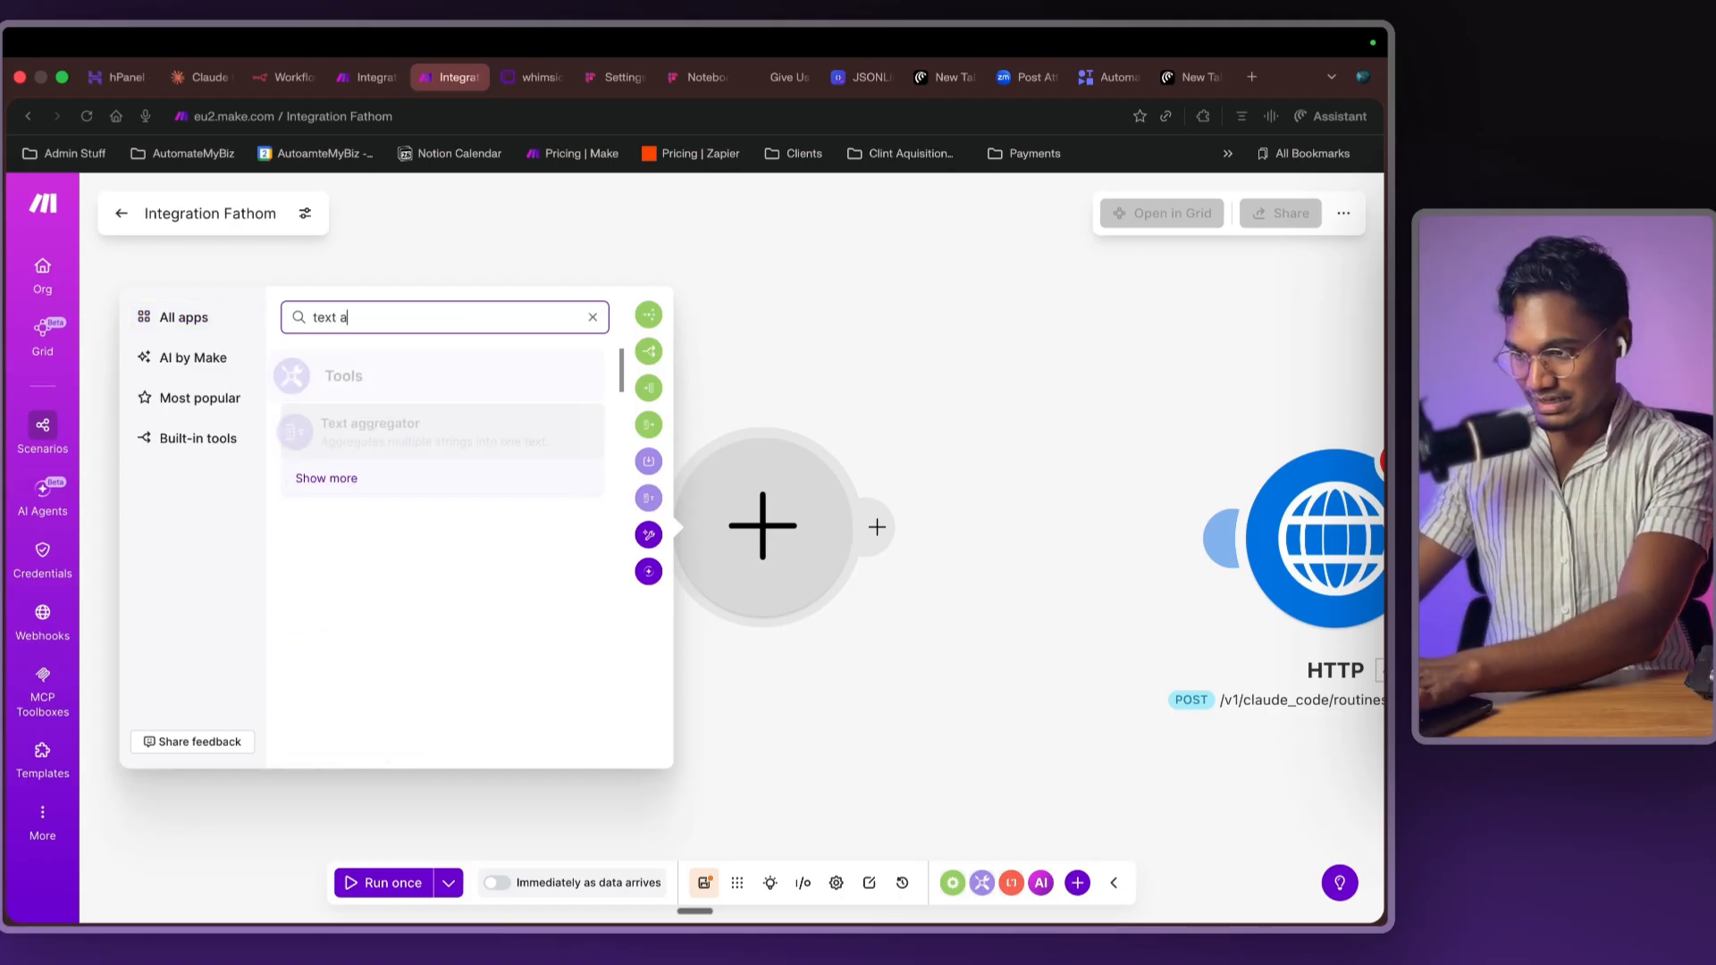
{"action": "left_click", "coordinate": [376, 421]}
{"action": "left_click", "coordinate": [984, 494]}
{"action": "left_click", "coordinate": [963, 518]}
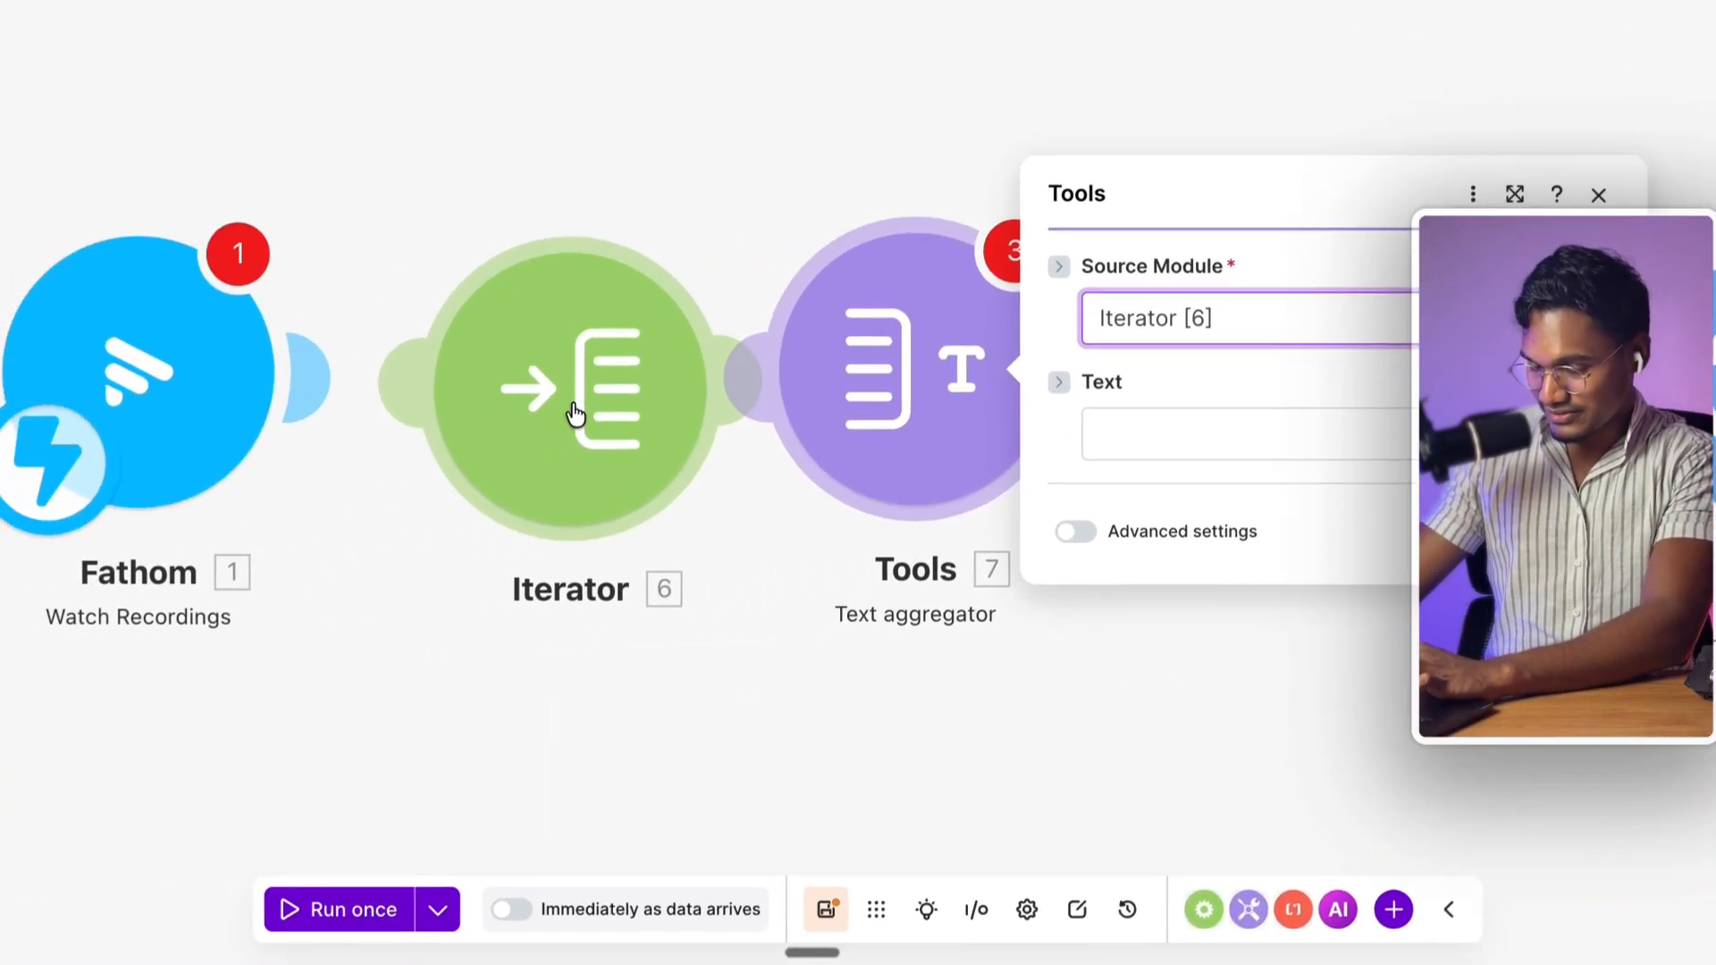
- Map the Iterator's Text into the aggregator's Text field and show the advanced settings, leaving Group by empty
{"action": "left_click", "coordinate": [1300, 433]}
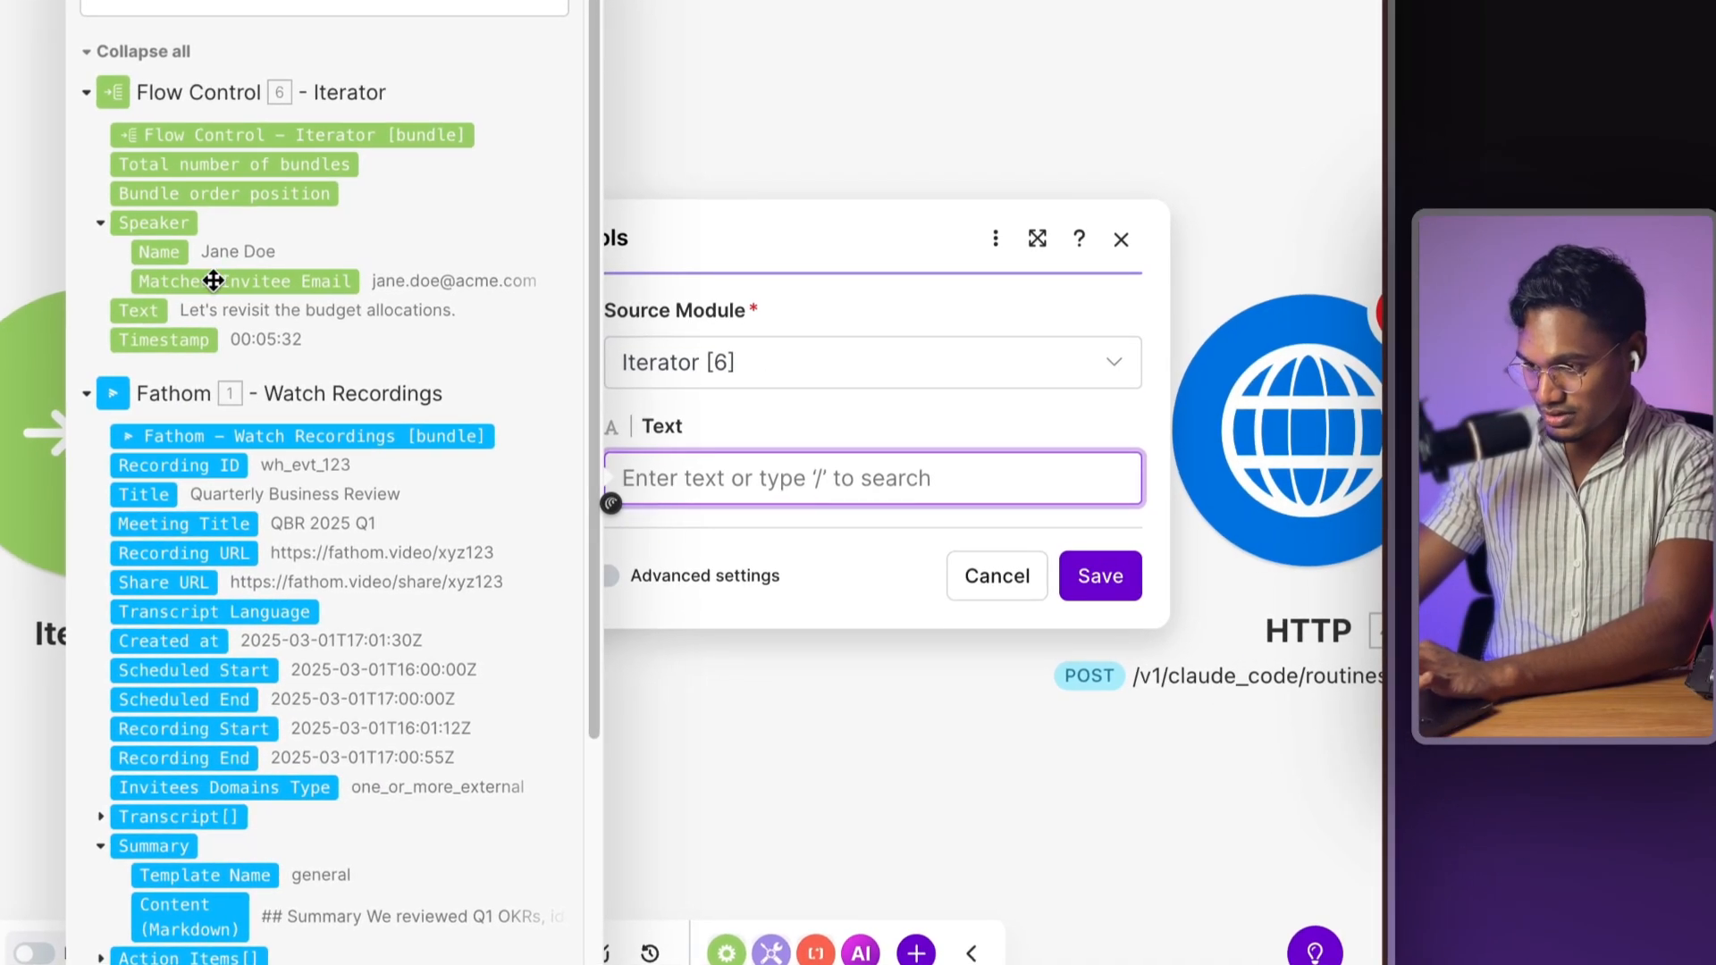
{"action": "left_click", "coordinate": [143, 311]}
{"action": "left_click", "coordinate": [611, 576]}
{"action": "left_click", "coordinate": [880, 356]}
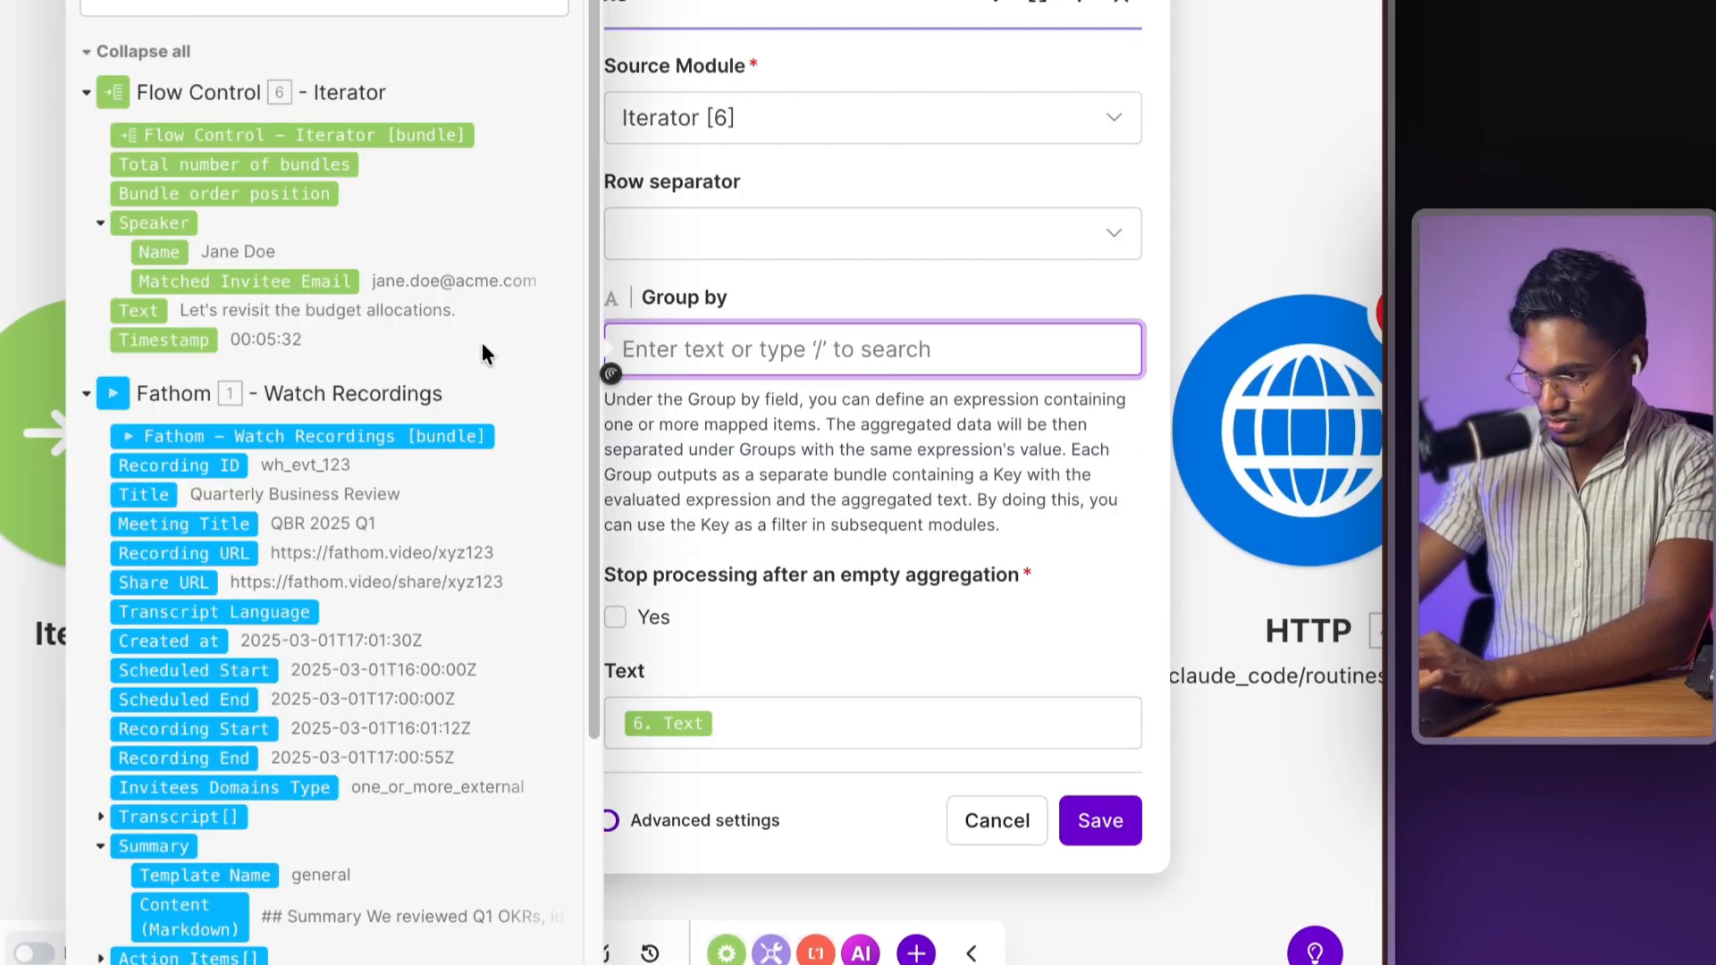
{"action": "left_click", "coordinate": [777, 469]}
- Replace the mapped value in the aggregator's Text field with the plain text "Speaker Name : Text"
{"action": "left_click", "coordinate": [923, 723]}
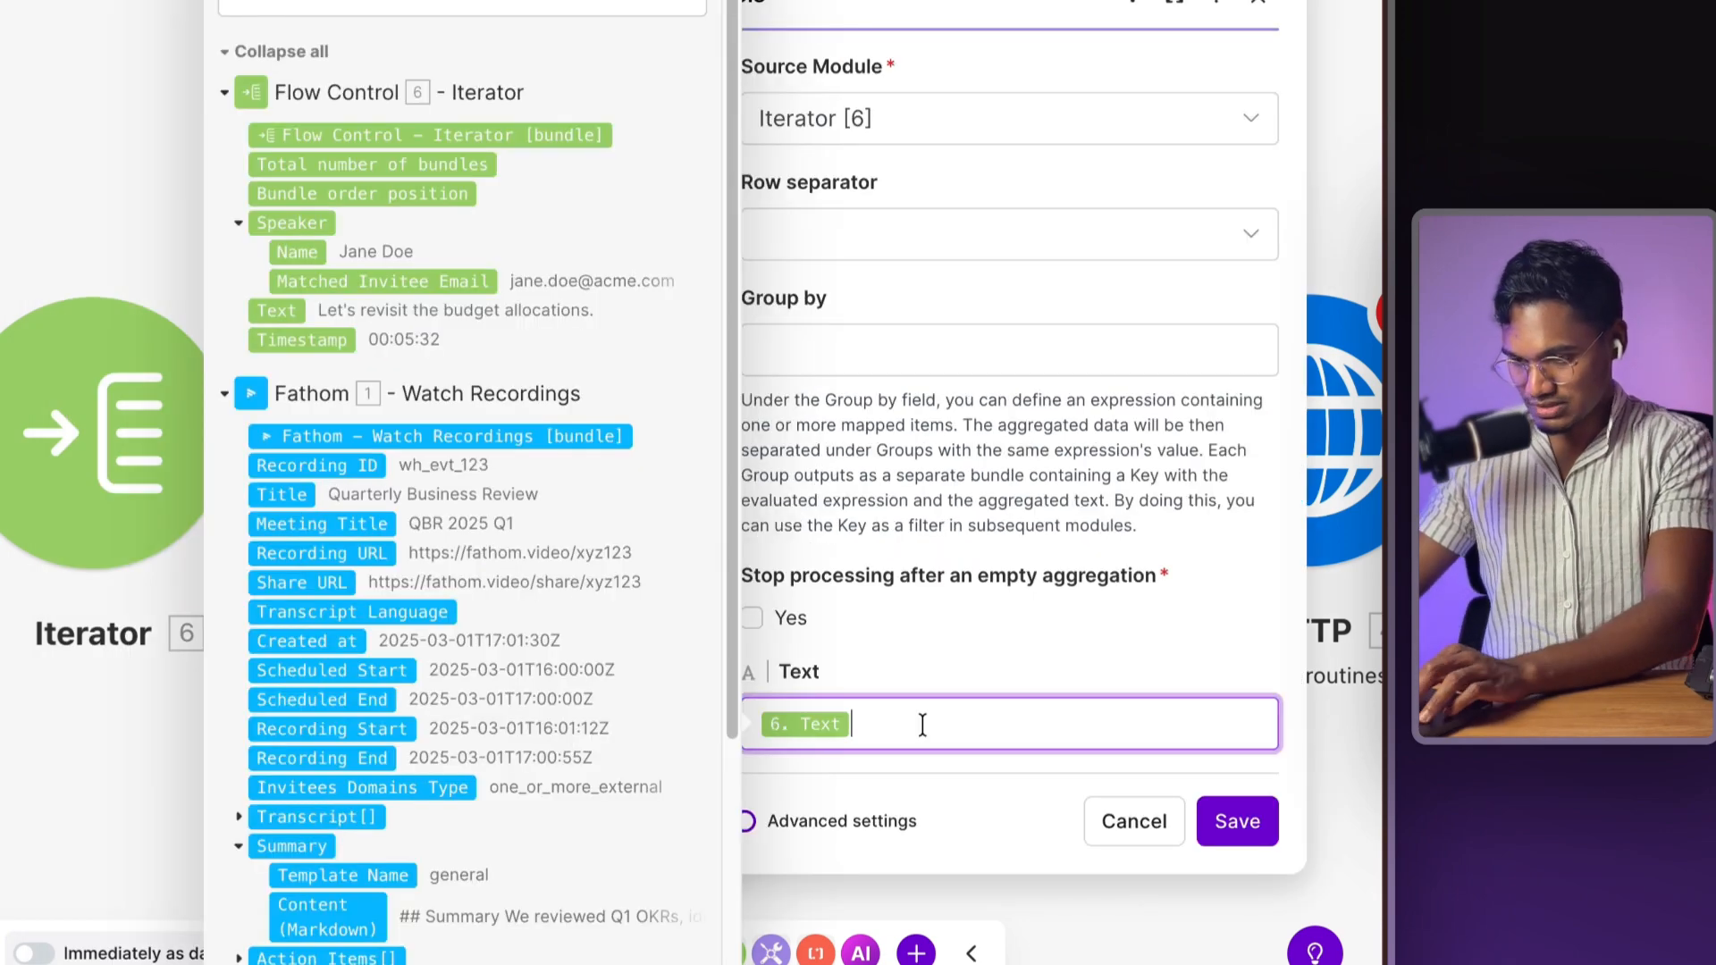
{"action": "type", "text": "Speaker Nane"}
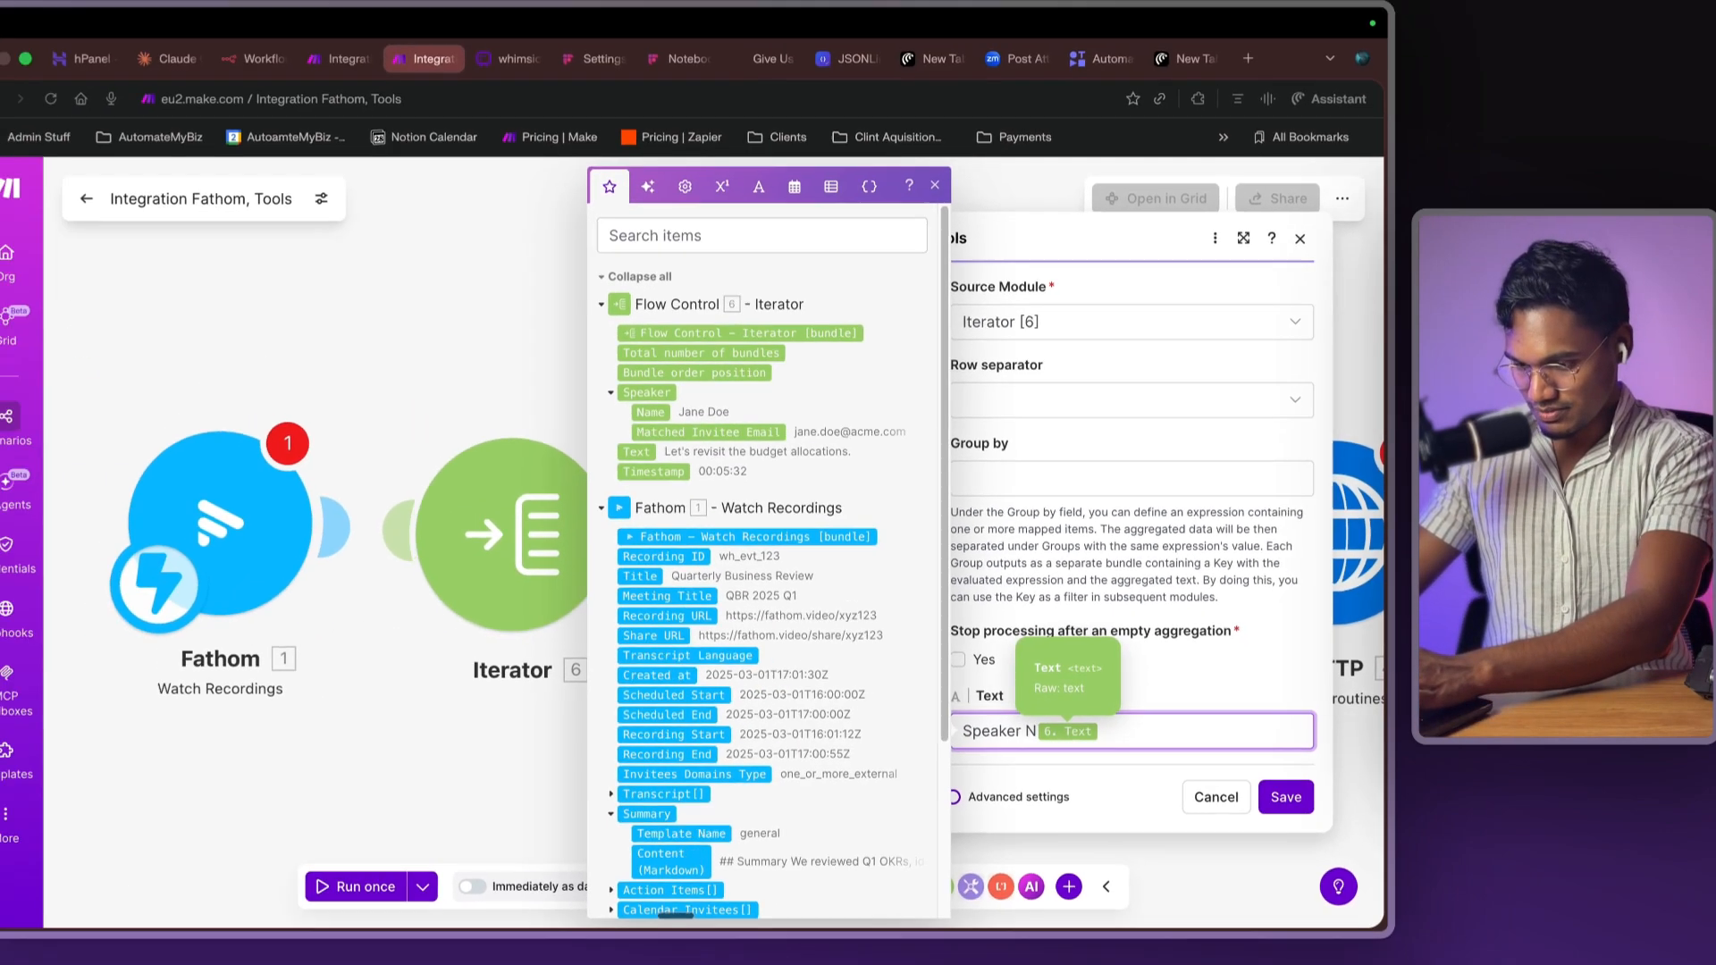
{"action": "key", "text": "BackSpace"}
{"action": "key", "text": "BackSpace"}
{"action": "type", "text": "me : Text"}
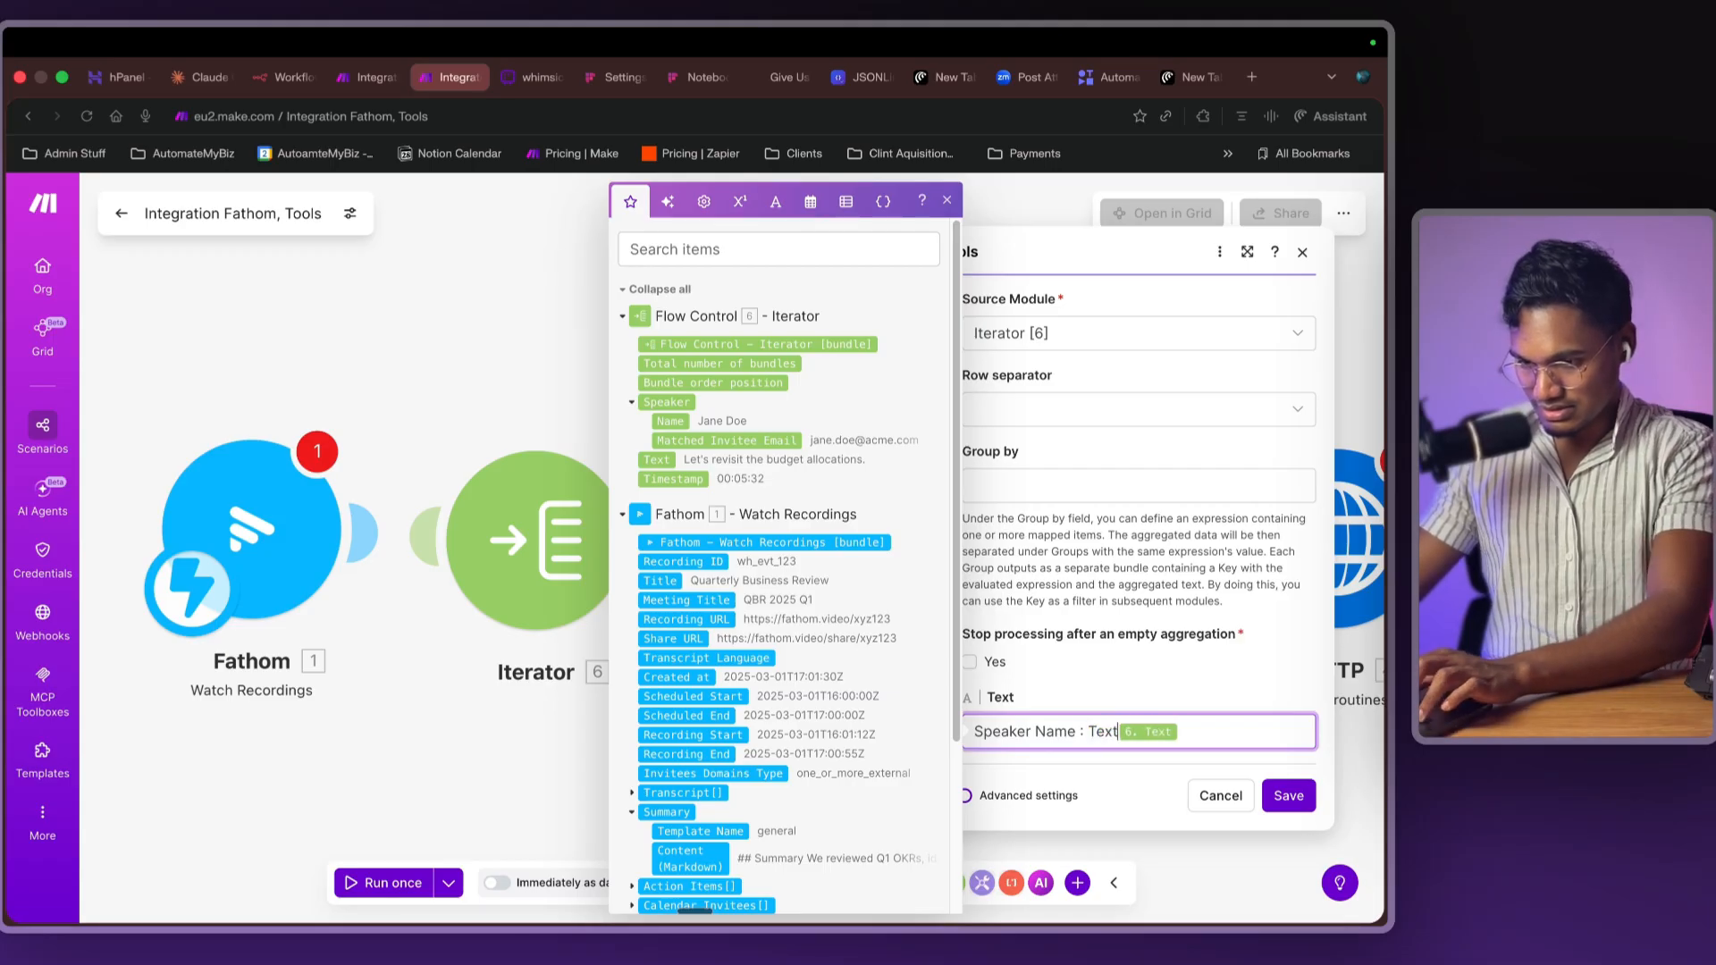
{"action": "key", "text": "Delete"}
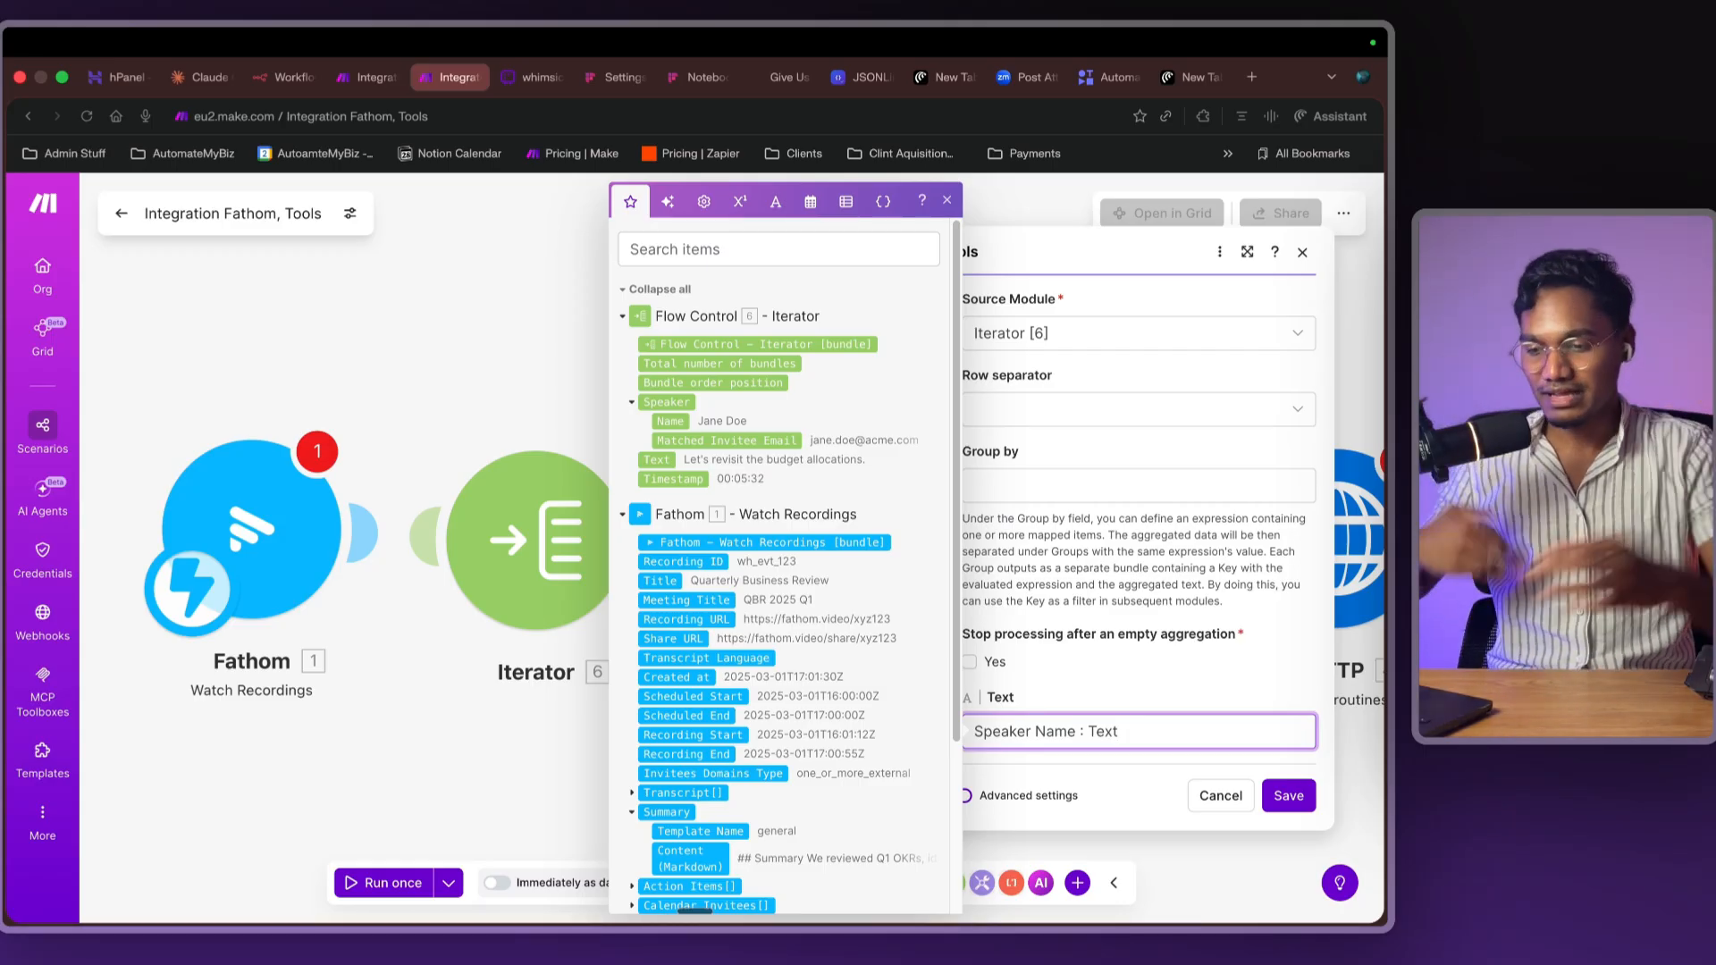
{"action": "left_click", "coordinate": [1127, 695]}
{"action": "left_click", "coordinate": [1056, 742]}
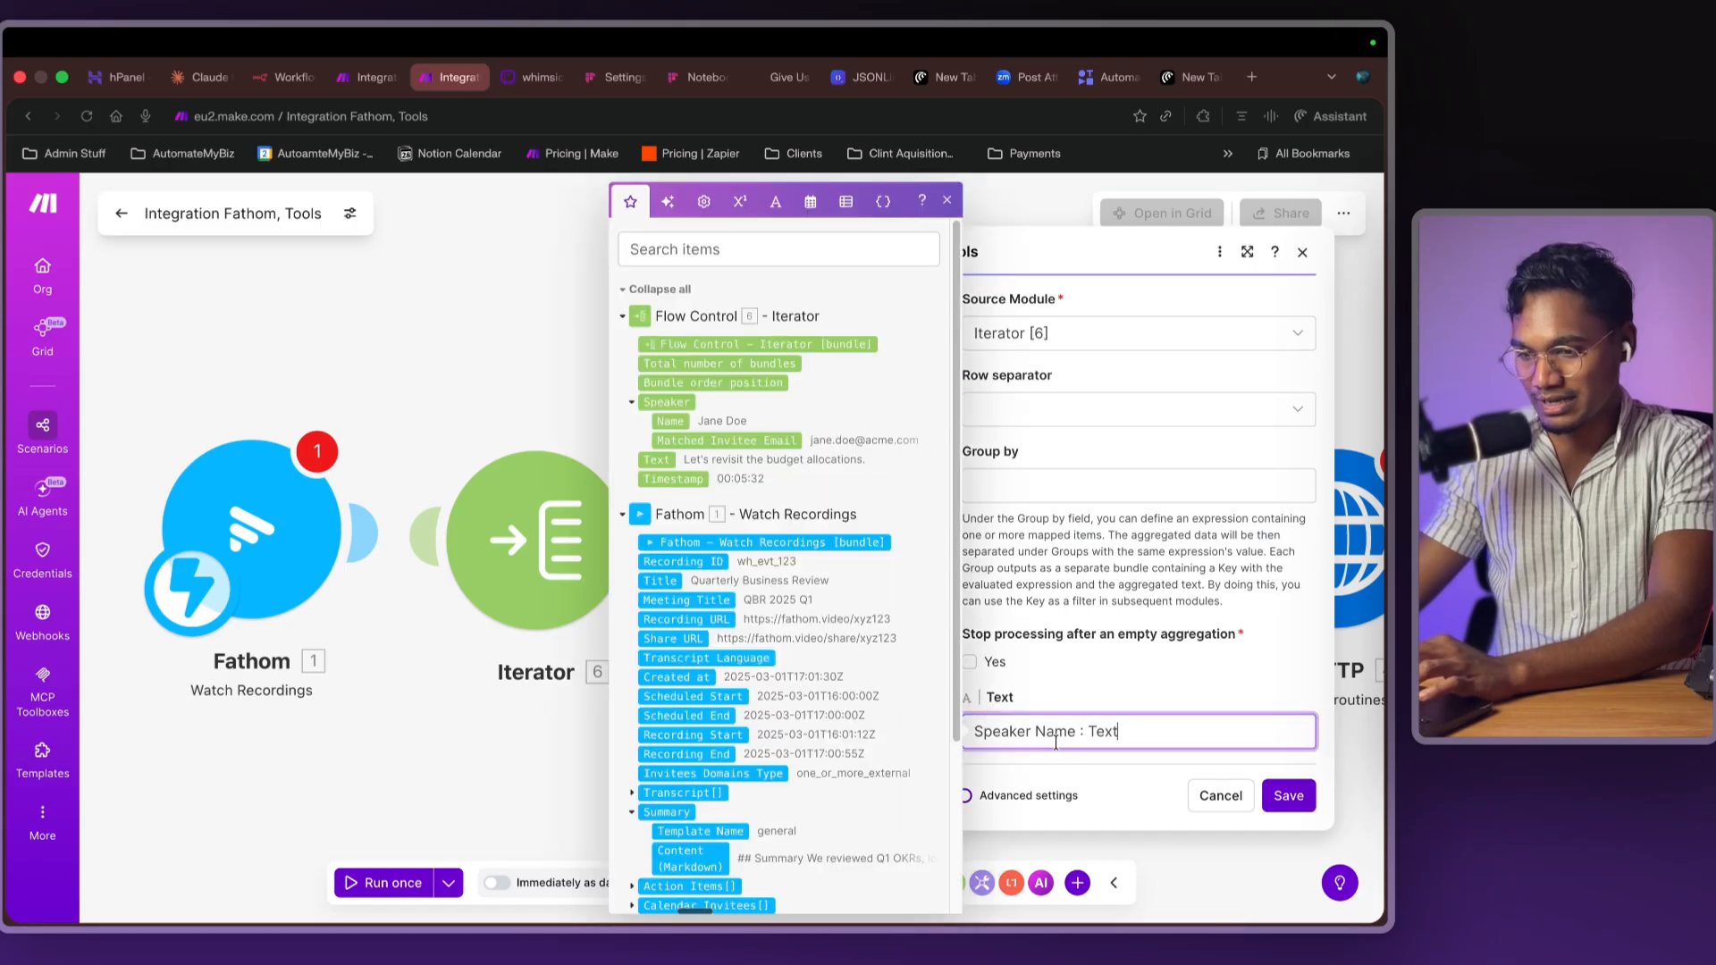
- Replace the "Speaker Name" placeholder in the aggregator's Text field with the Iterator's Speaker: Name value, before the colon
{"action": "key", "text": "super+a"}
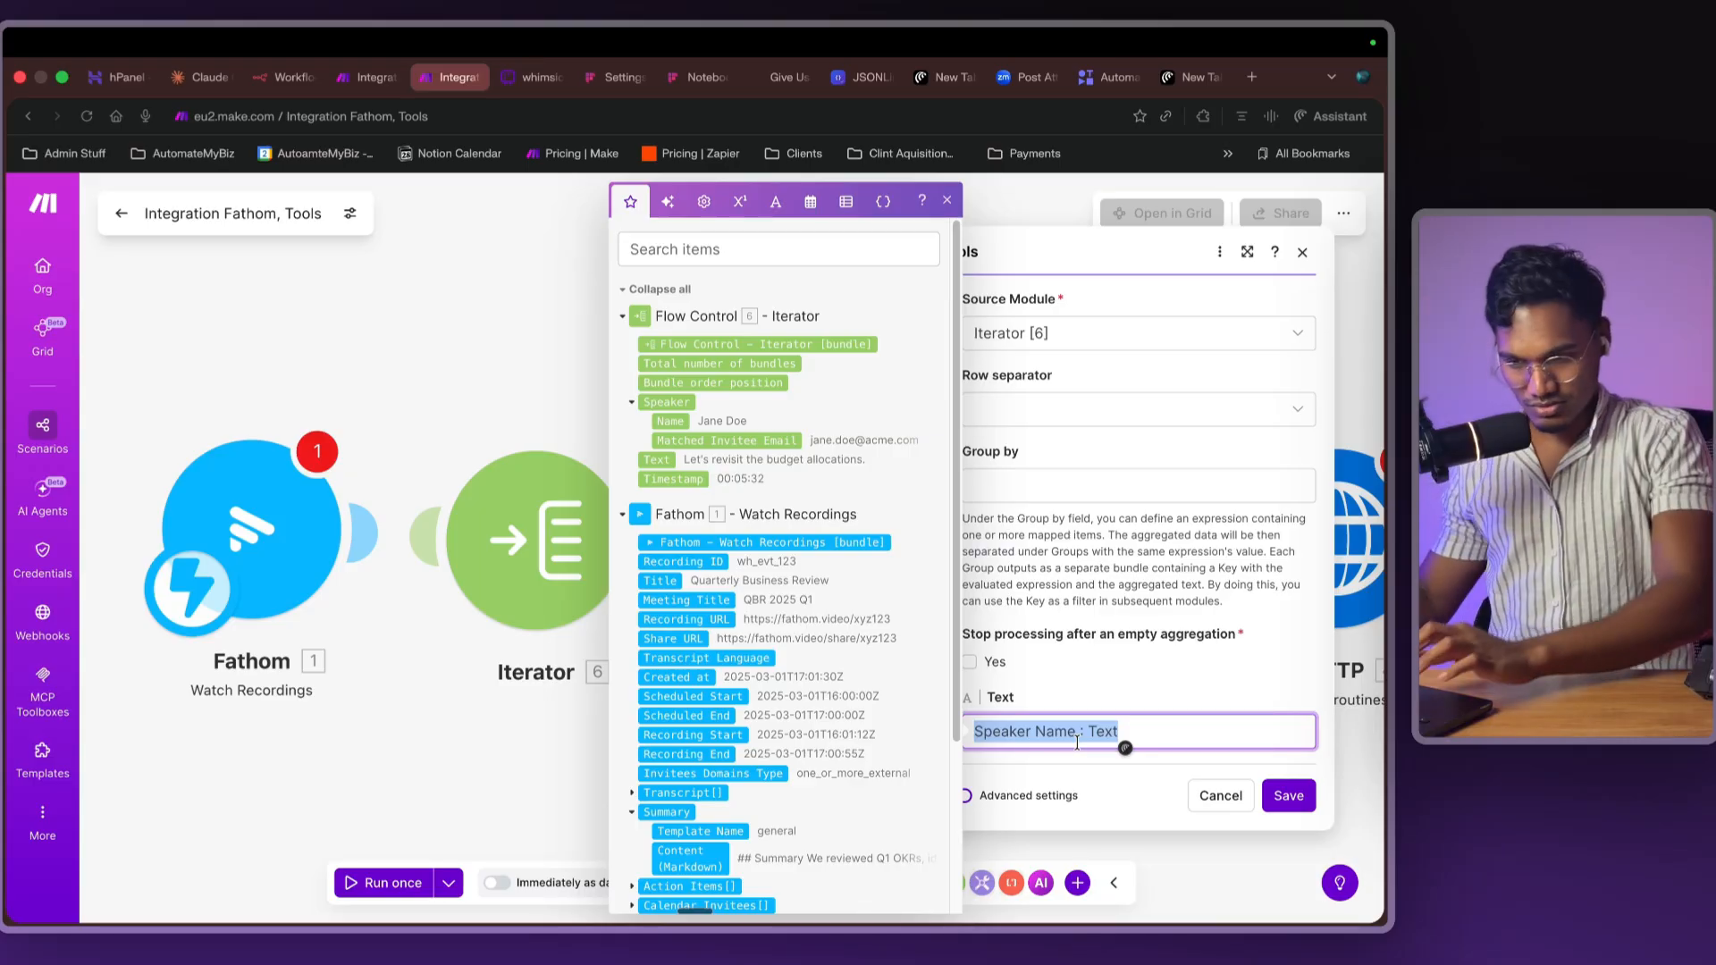
{"action": "left_click", "coordinate": [1068, 729]}
{"action": "left_click_drag", "start_coordinate": [1078, 731], "coordinate": [917, 732]}
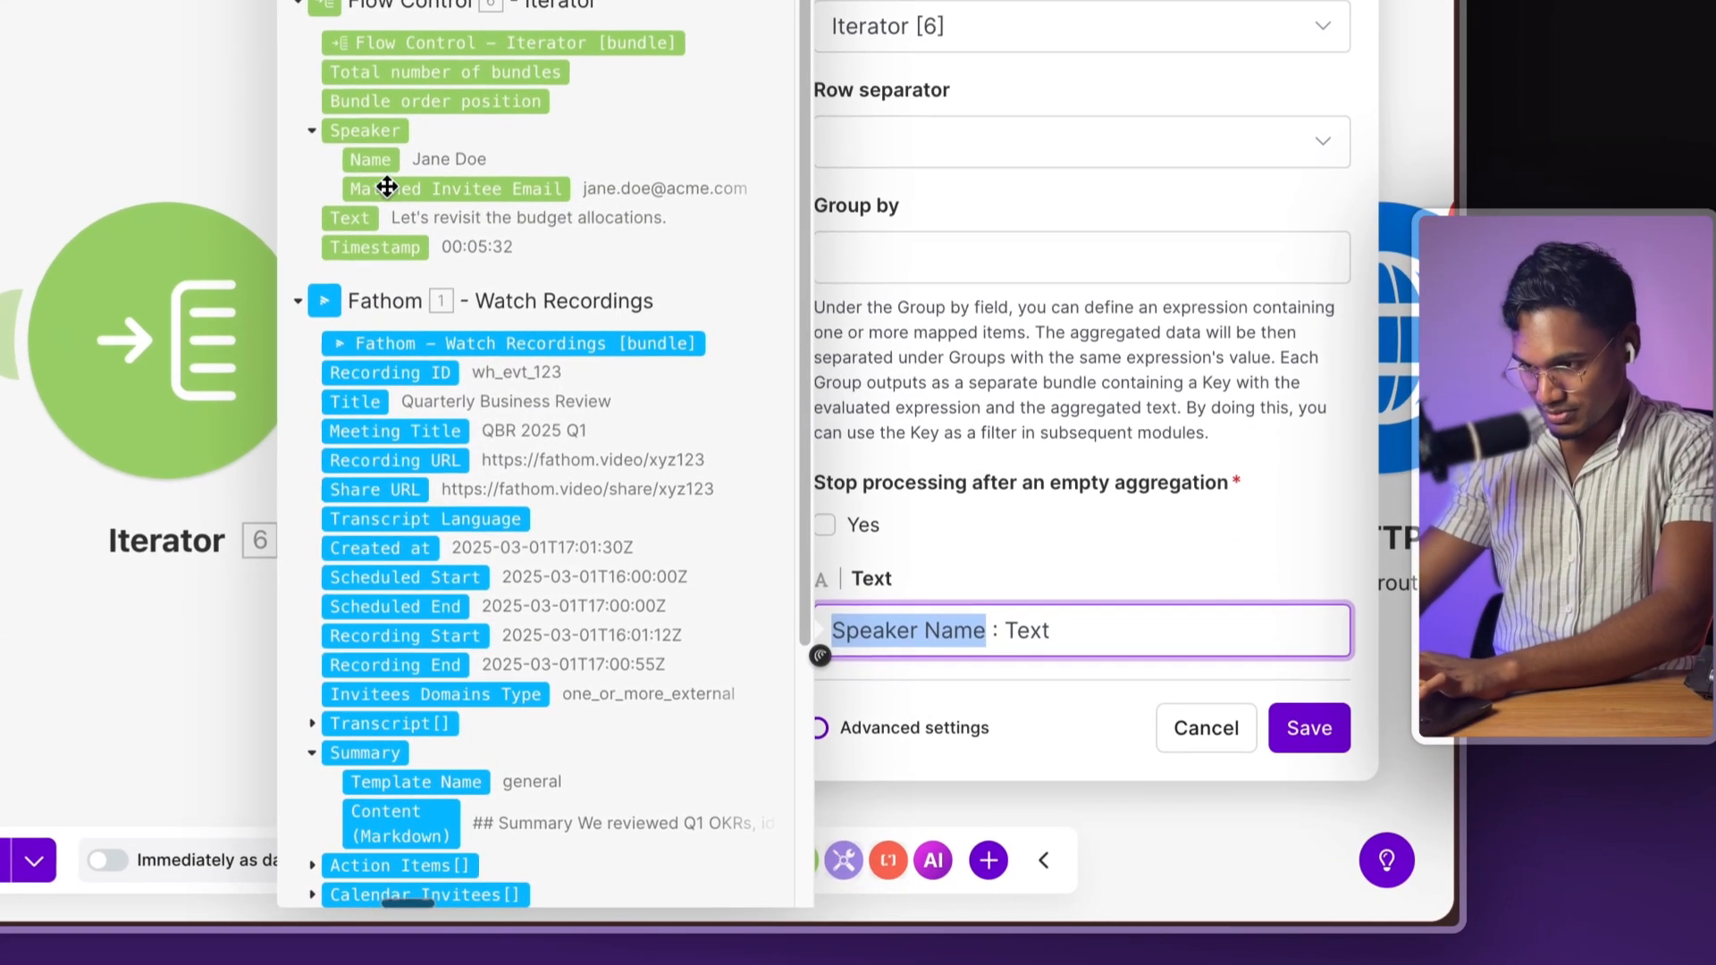
{"action": "left_click", "coordinate": [365, 160]}
{"action": "key", "text": "Left"}
{"action": "key", "text": "Left"}
{"action": "key", "text": "Left"}
{"action": "key", "text": "Left"}
{"action": "key", "text": "Left"}
{"action": "key", "text": "Left"}
{"action": "key", "text": "Left"}
{"action": "key", "text": "Left"}
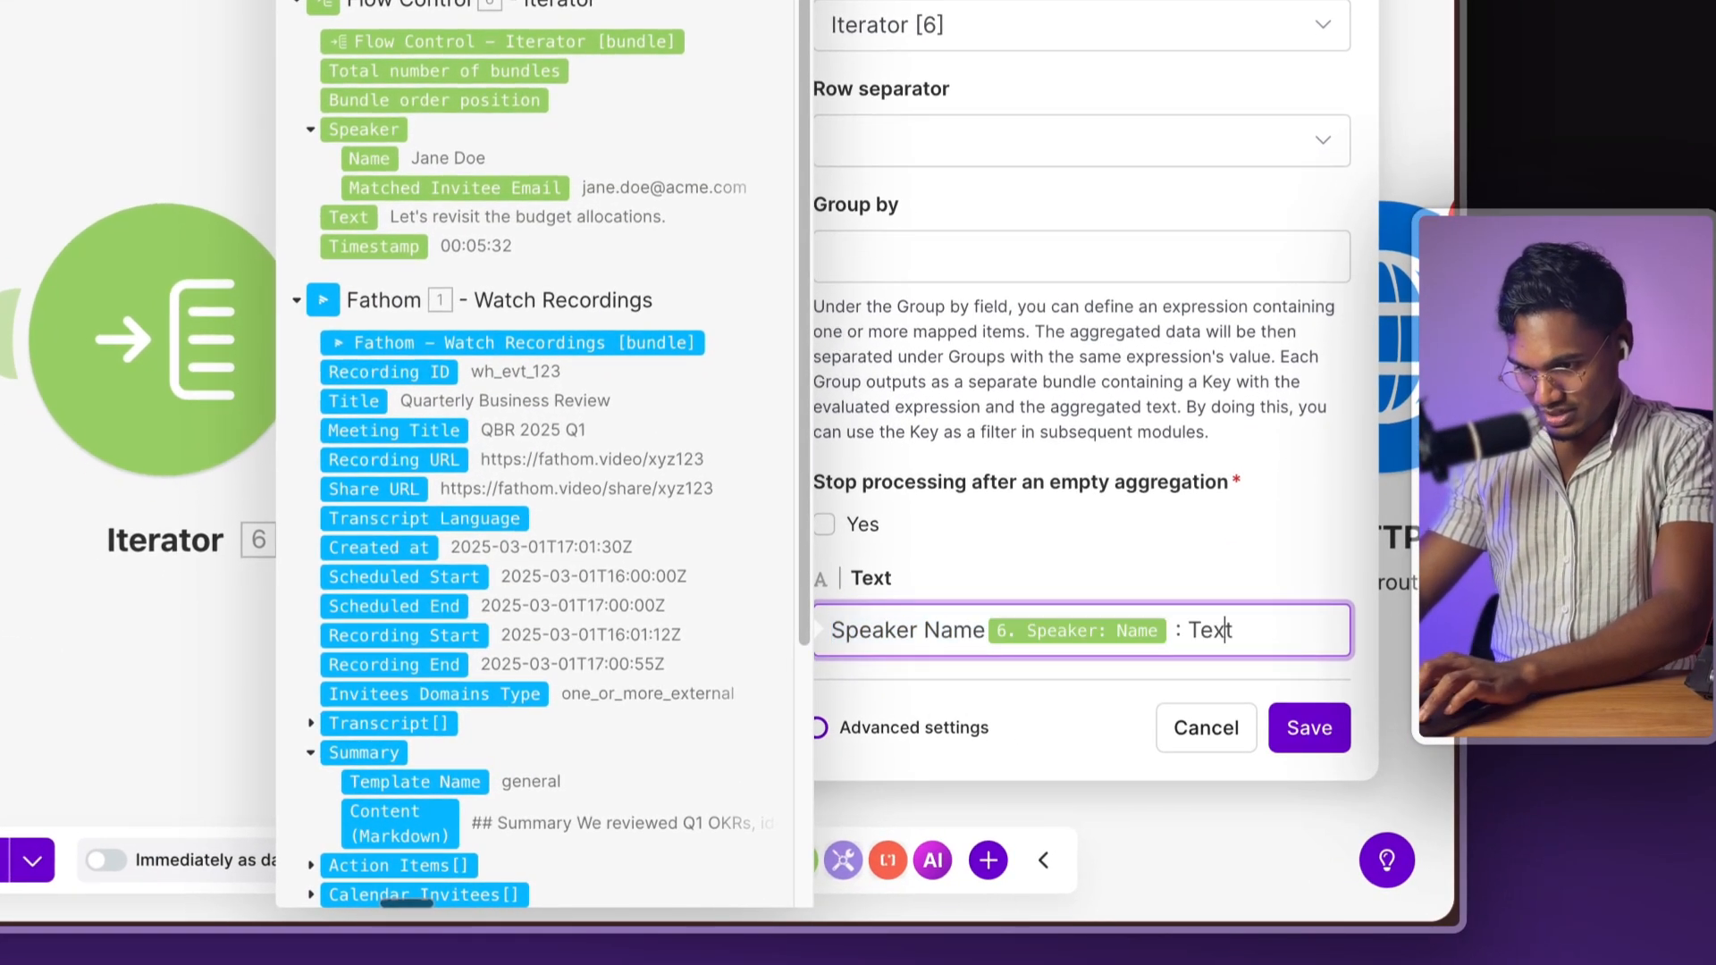
{"action": "key", "text": "BackSpace"}
{"action": "key", "text": "BackSpace"}
{"action": "key", "text": "BackSpace"}
{"action": "key", "text": "BackSpace"}
{"action": "key", "text": "BackSpace"}
{"action": "key", "text": "BackSpace"}
{"action": "key", "text": "BackSpace"}
{"action": "key", "text": "BackSpace"}
{"action": "key", "text": "BackSpace"}
{"action": "key", "text": "BackSpace"}
{"action": "key", "text": "BackSpace"}
{"action": "key", "text": "BackSpace"}
- Replace the word "Text" after the colon in the aggregator's Text field with the Iterator's Text value
{"action": "key", "text": "super+Right"}
{"action": "key", "text": "BackSpace"}
{"action": "key", "text": "BackSpace"}
{"action": "key", "text": "BackSpace"}
{"action": "key", "text": "BackSpace"}
{"action": "left_click", "coordinate": [348, 218]}
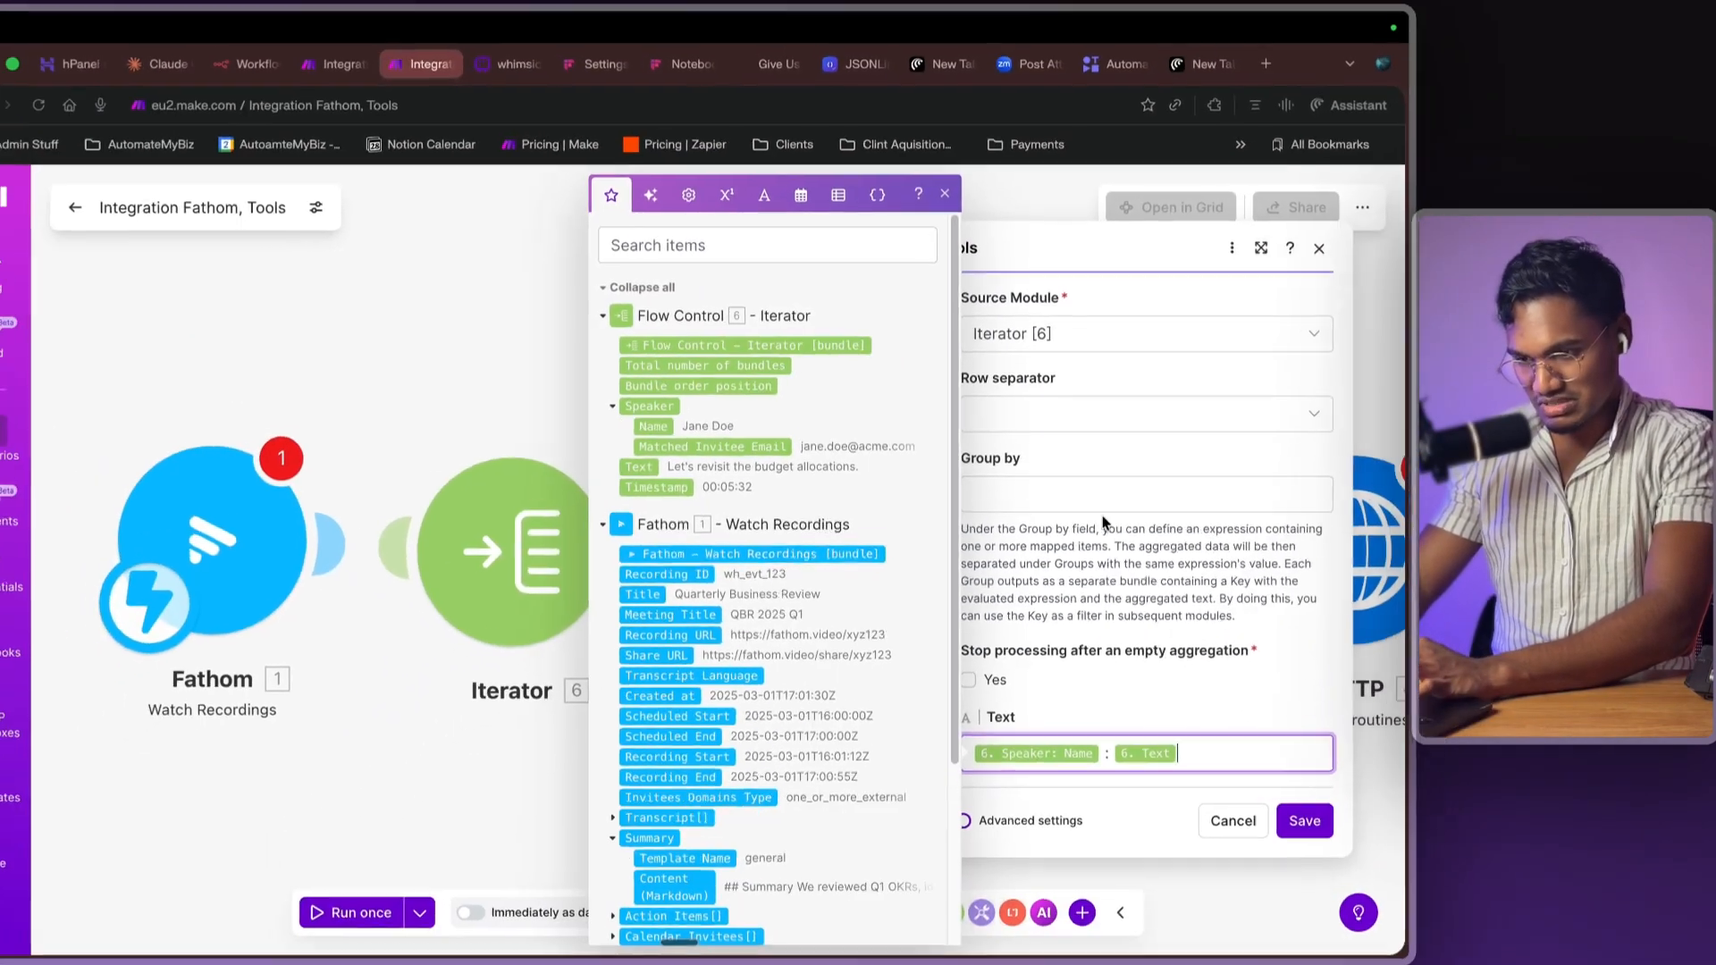
- Map the Iterator's Bundle order position into the aggregator's Group by field and save the module
{"action": "left_click", "coordinate": [1105, 501]}
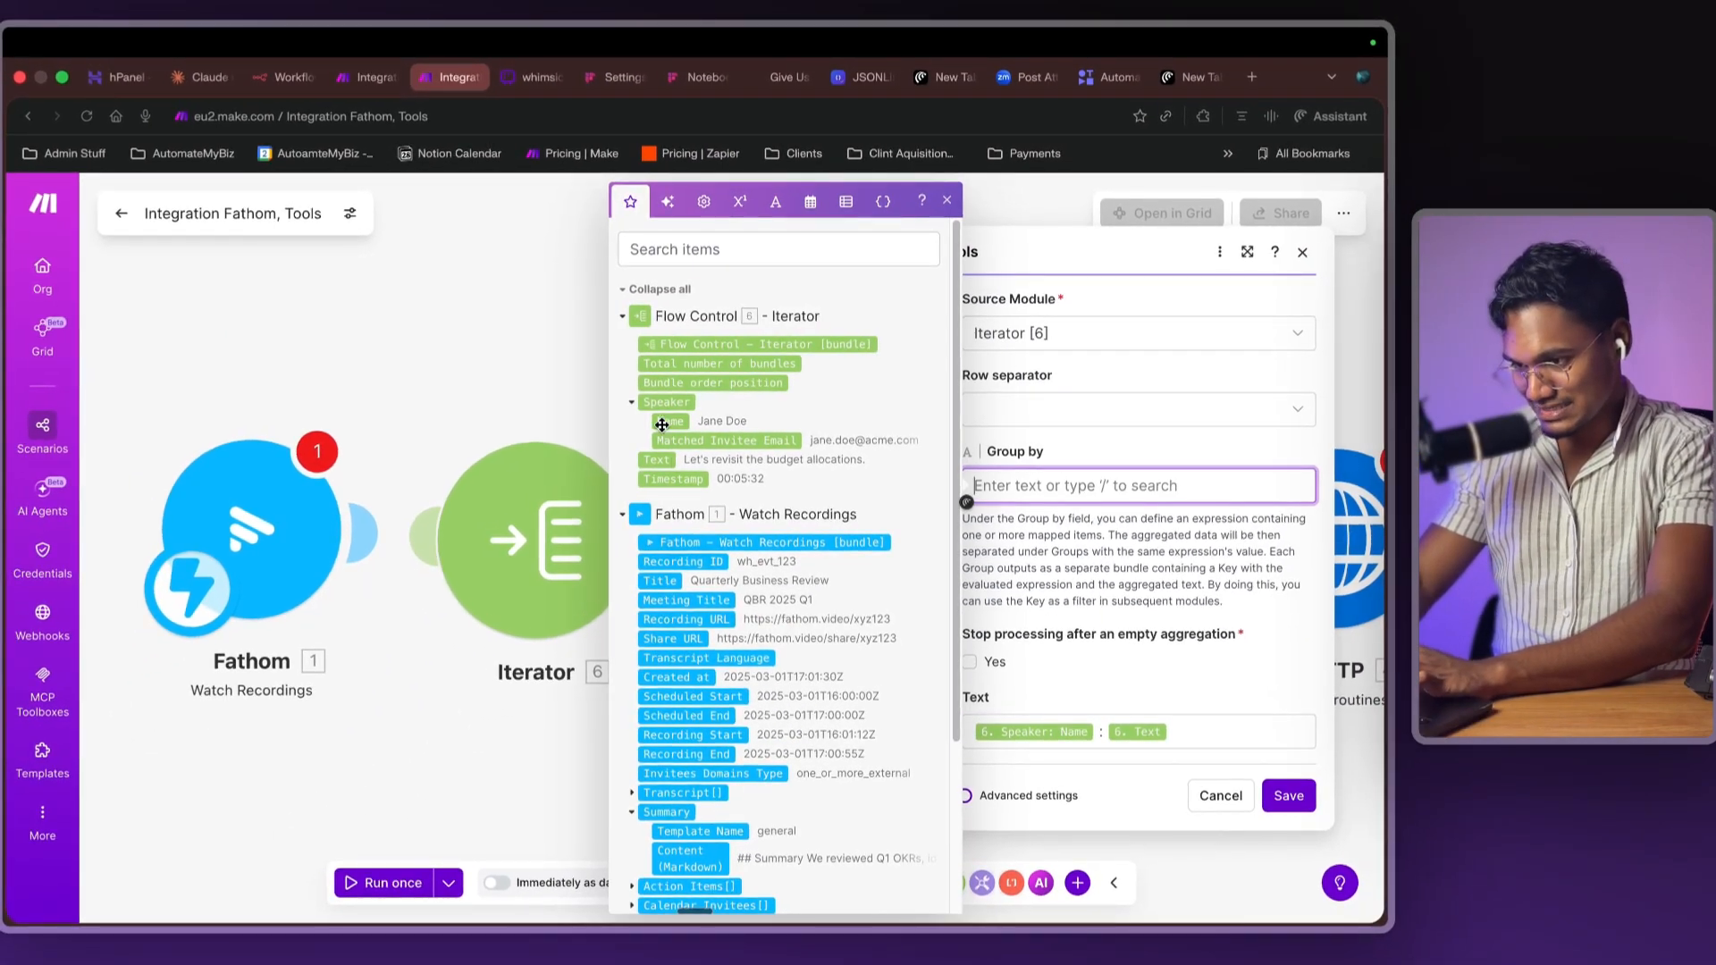
{"action": "left_click", "coordinate": [713, 383]}
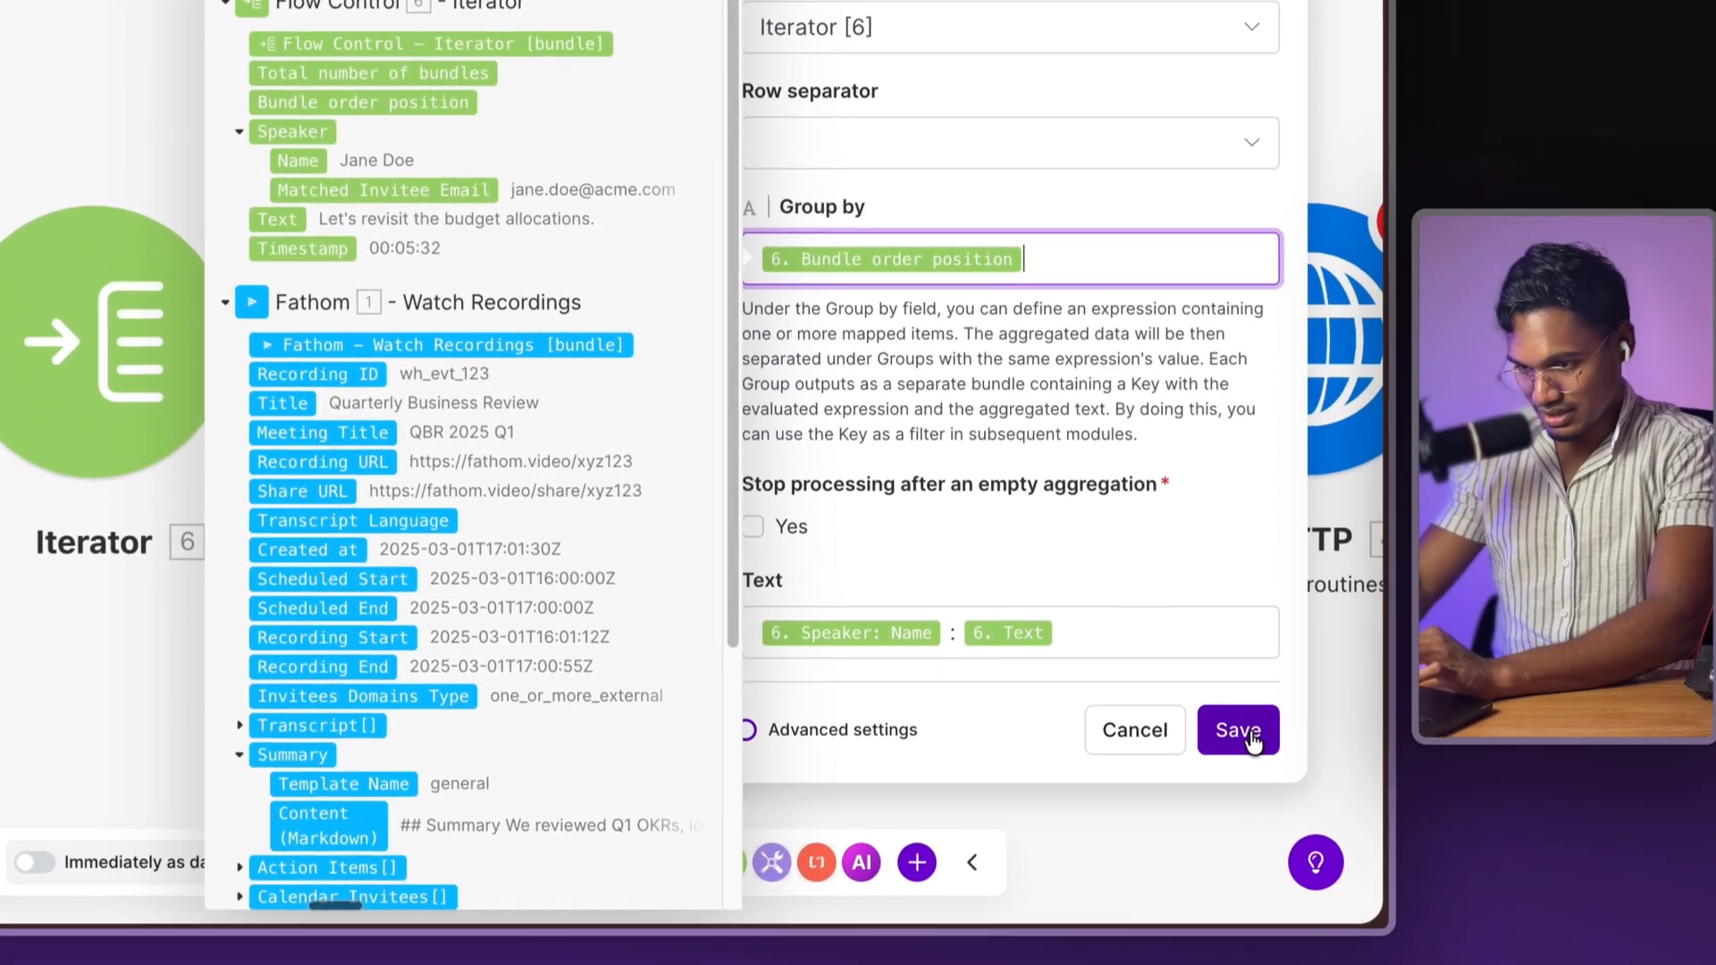
{"action": "left_click", "coordinate": [1254, 740]}
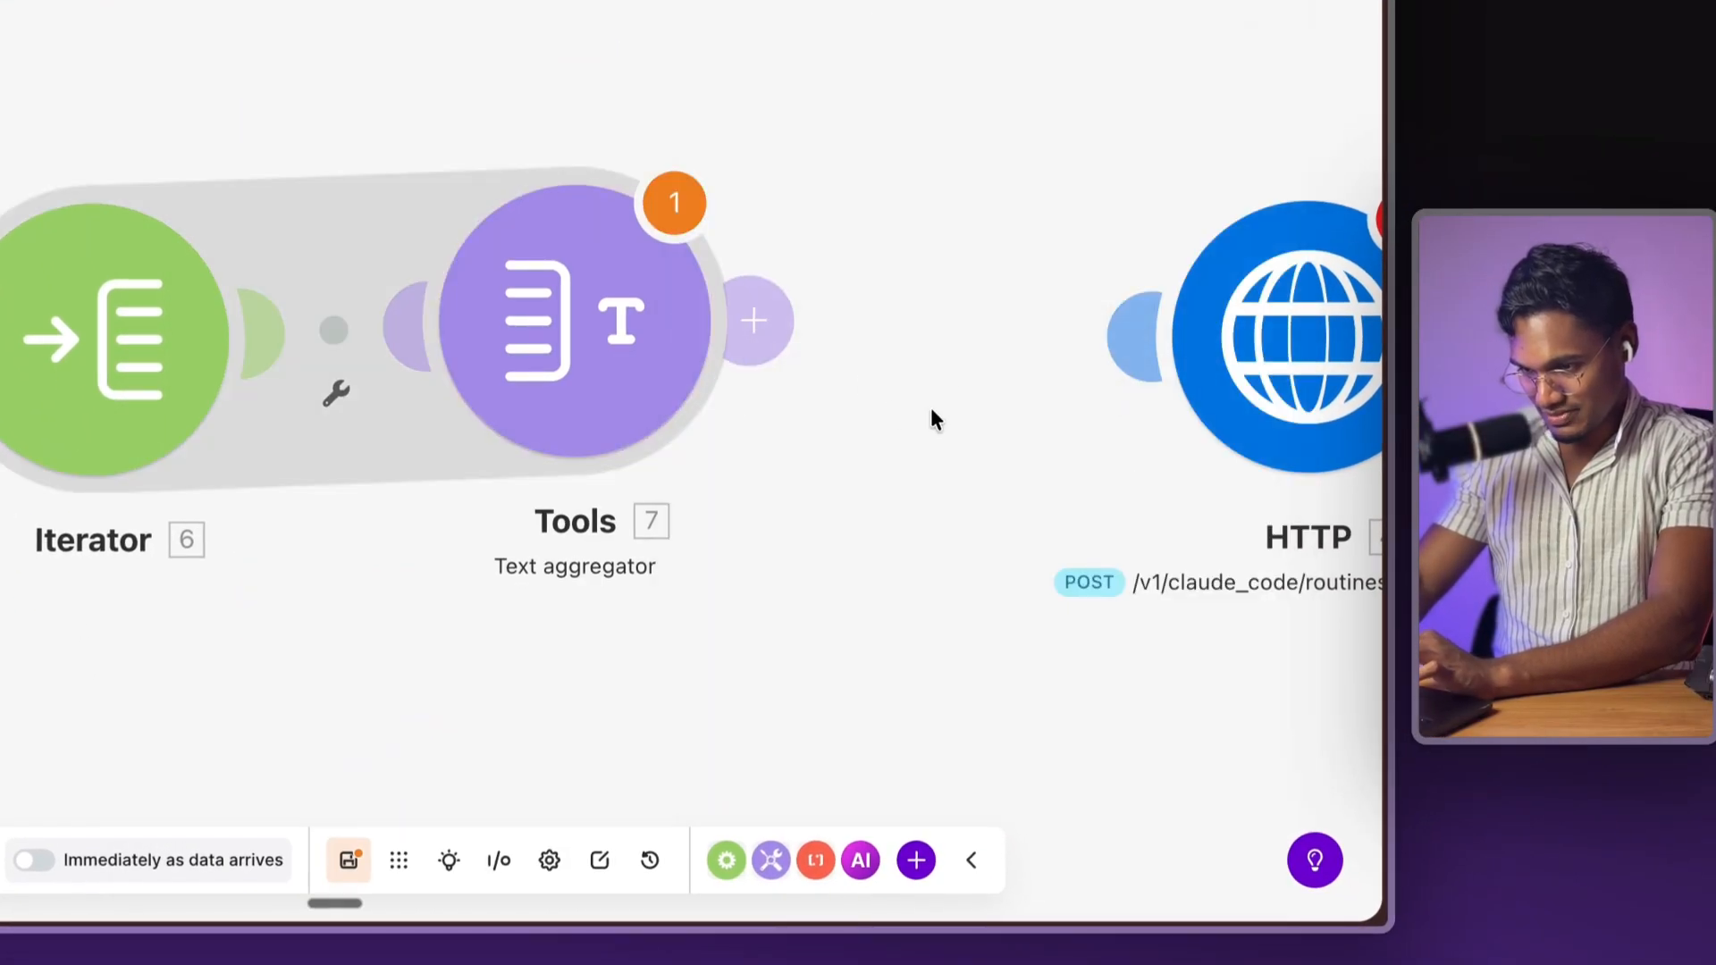
- Add a second Text aggregator from Tools after the first one, before the HTTP module
{"action": "left_click", "coordinate": [933, 375]}
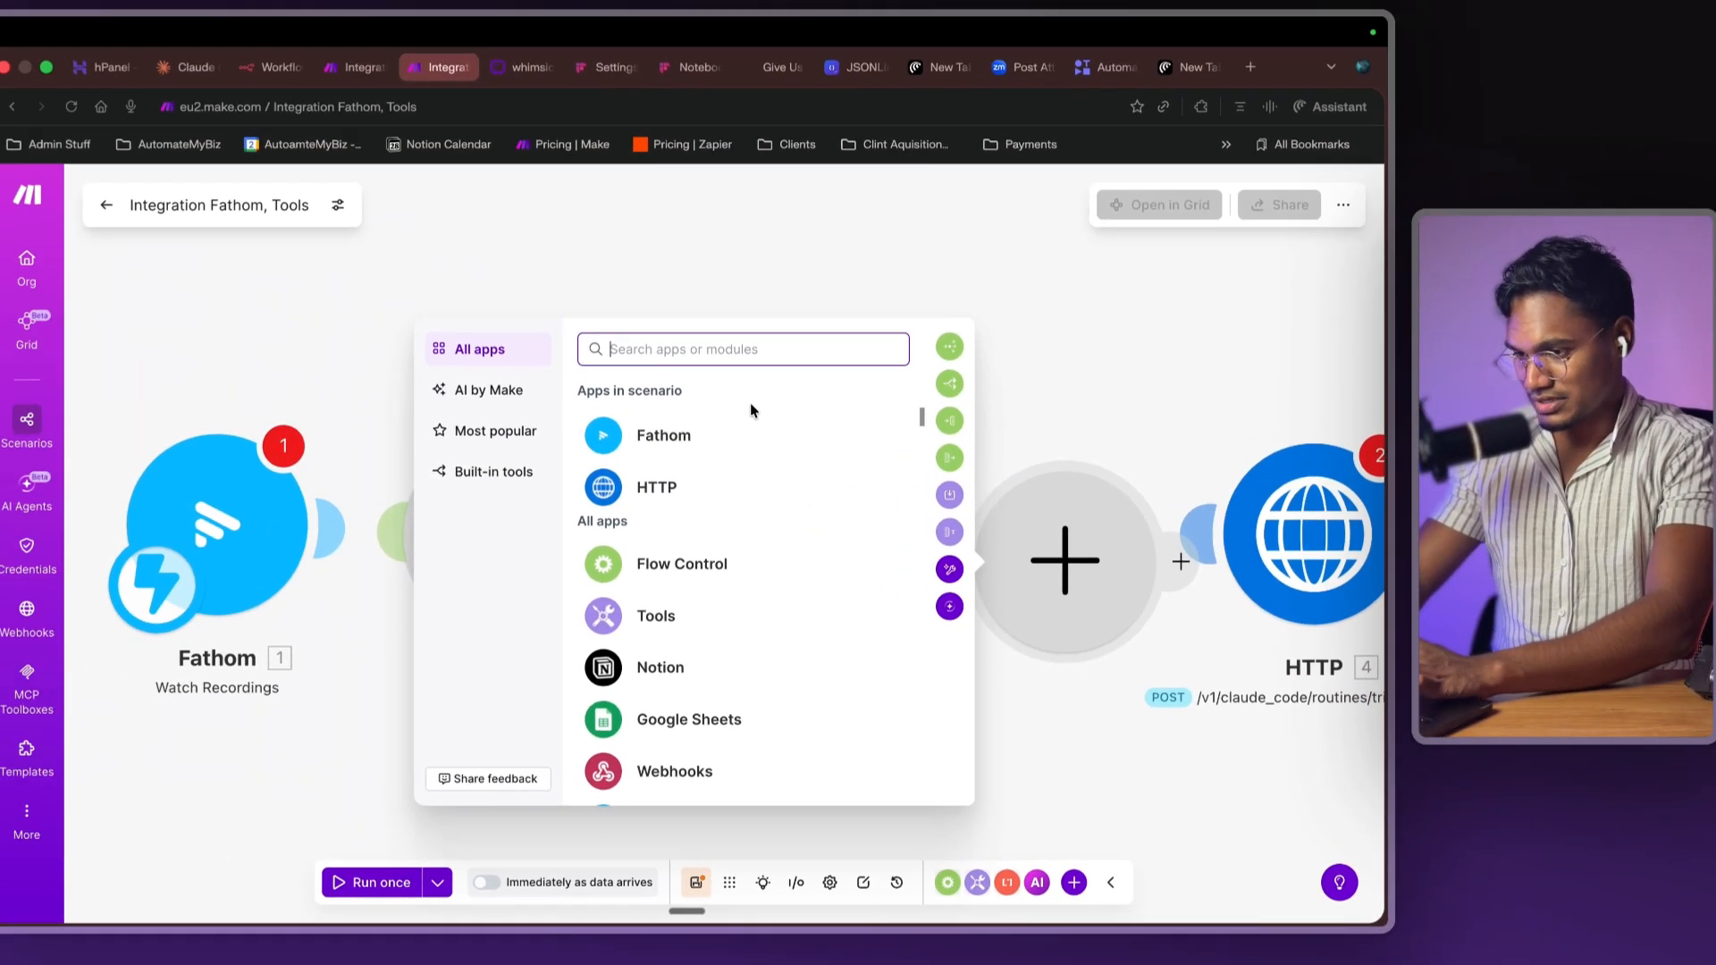
{"action": "left_click", "coordinate": [702, 615]}
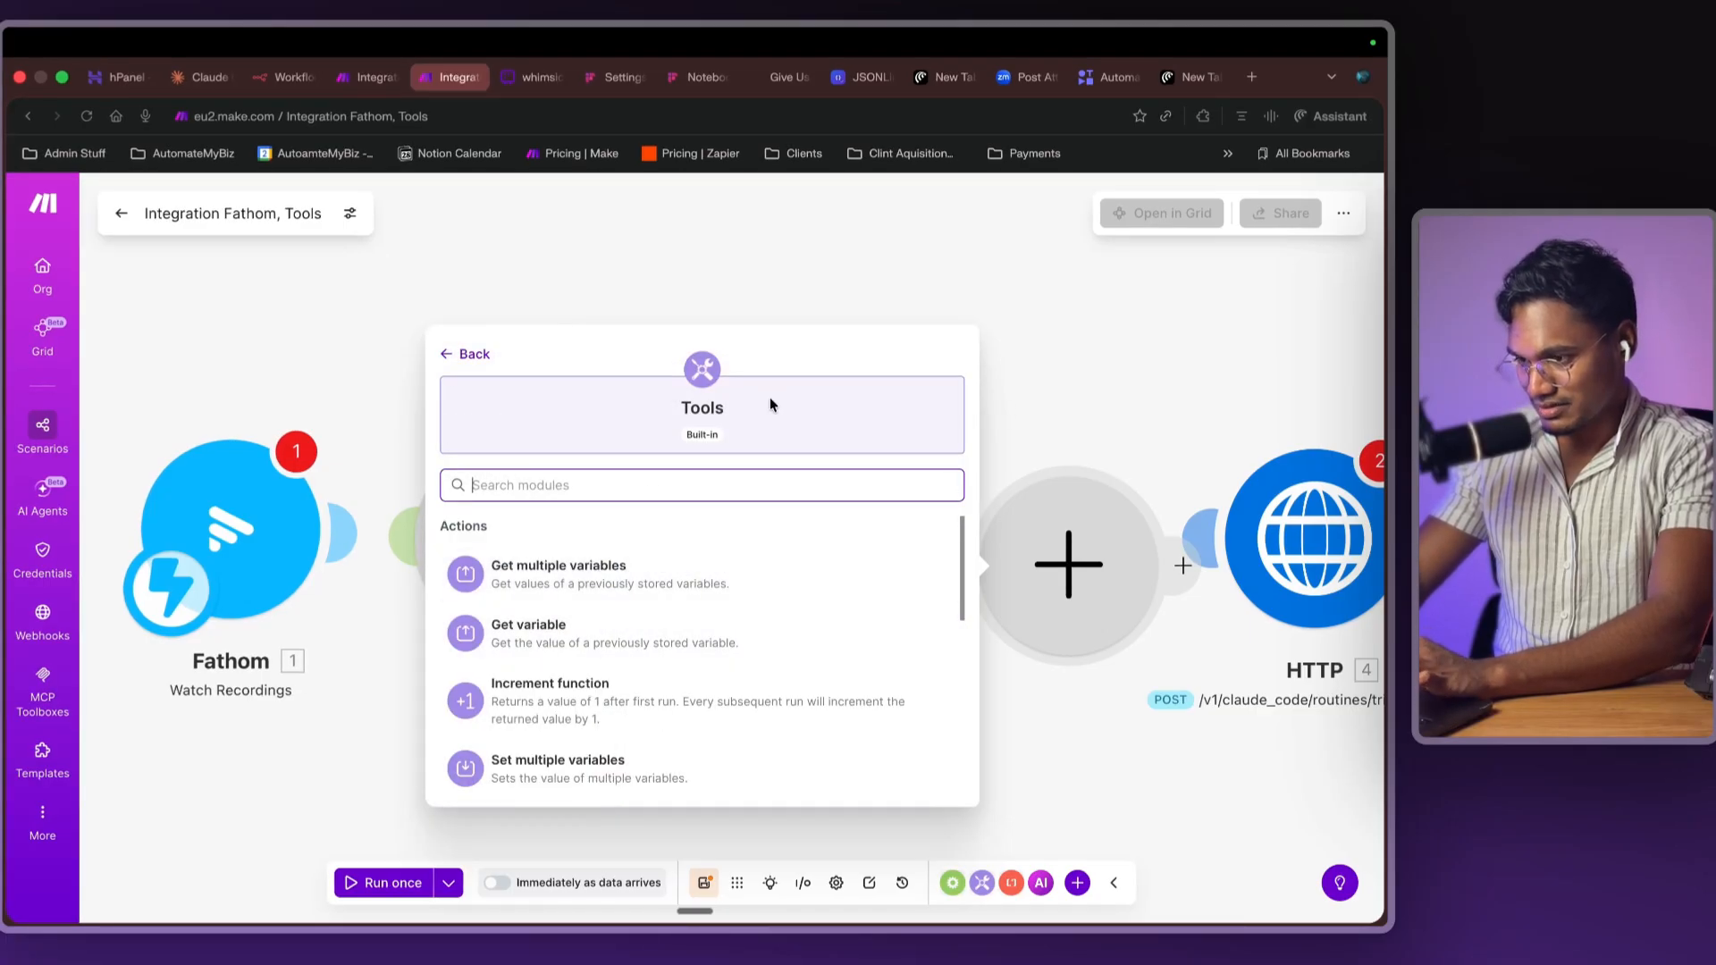
{"action": "left_click", "coordinate": [817, 556]}
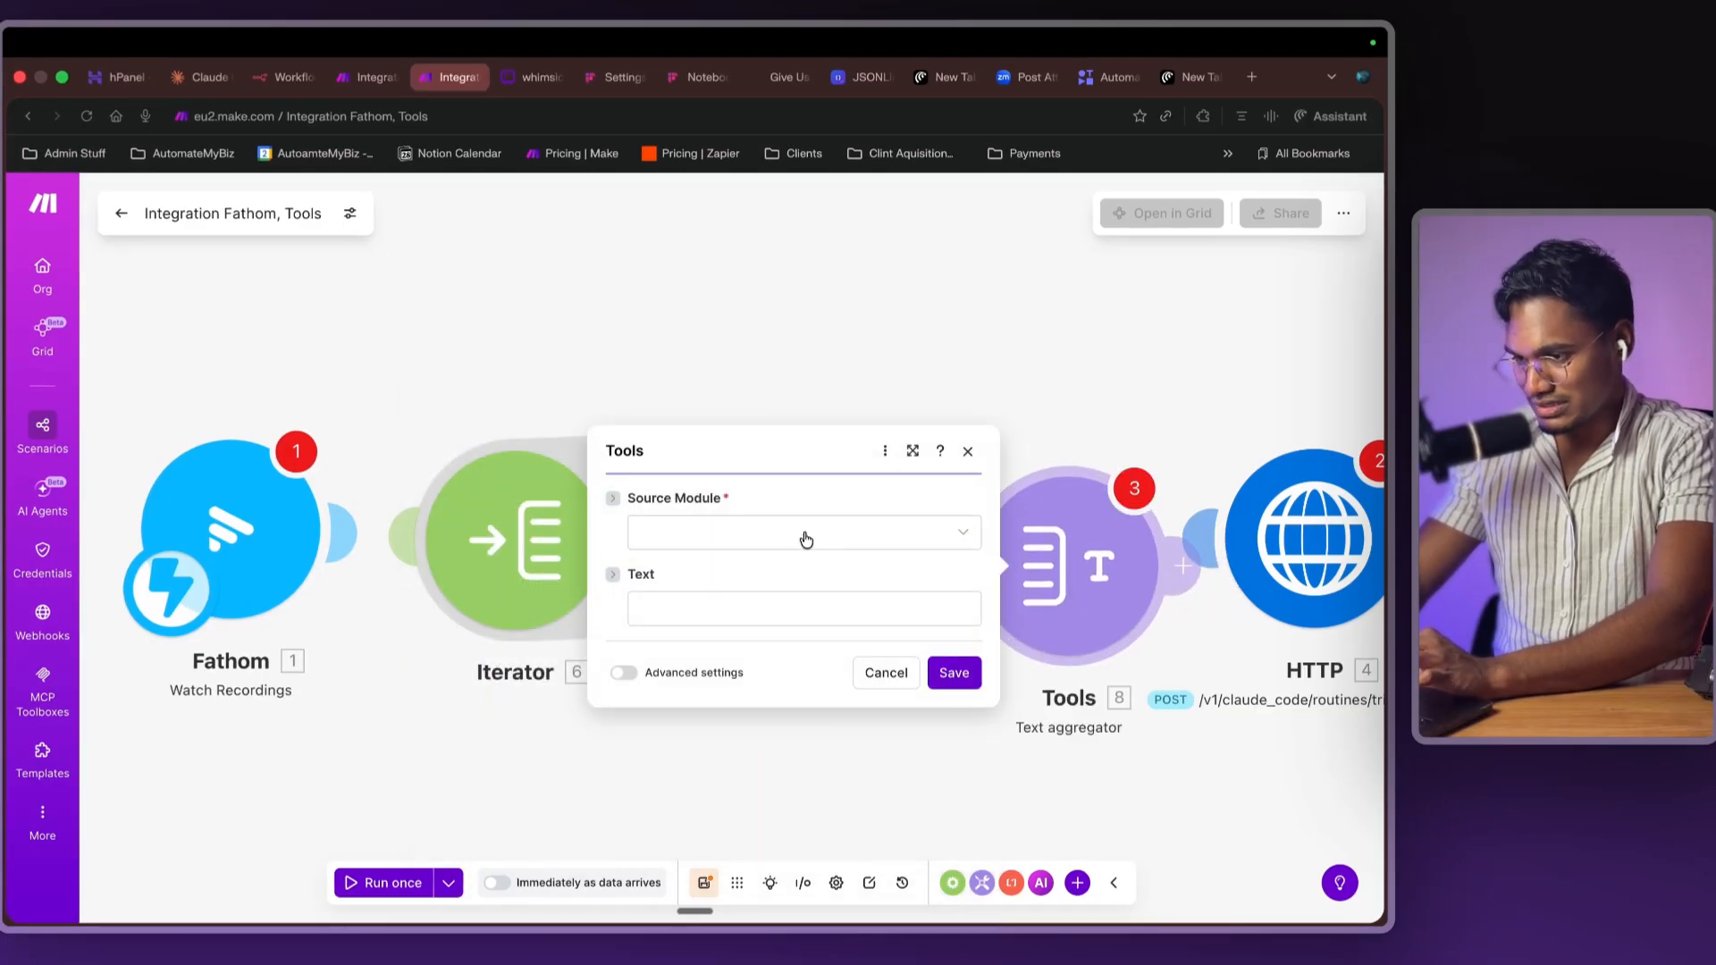
- Set the second aggregator's source module to Iterator [6], map the first aggregator's text into its Text field, and save
{"action": "left_click", "coordinate": [805, 536]}
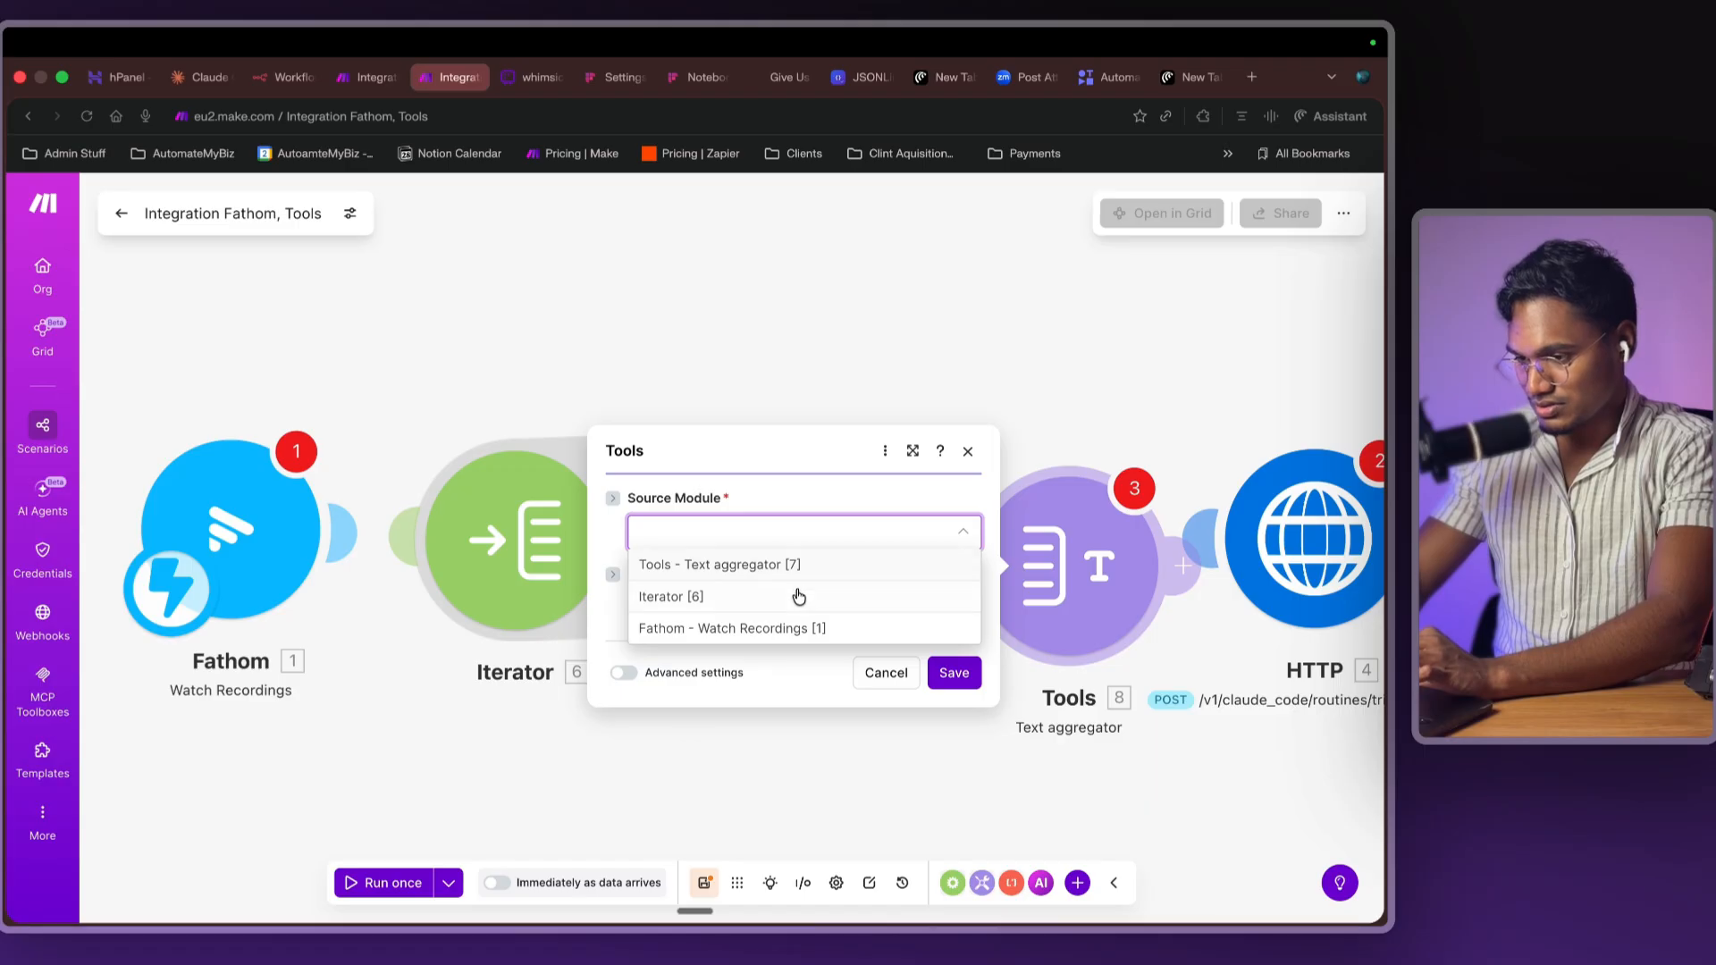
{"action": "left_click", "coordinate": [799, 596]}
{"action": "left_click", "coordinate": [1031, 383]}
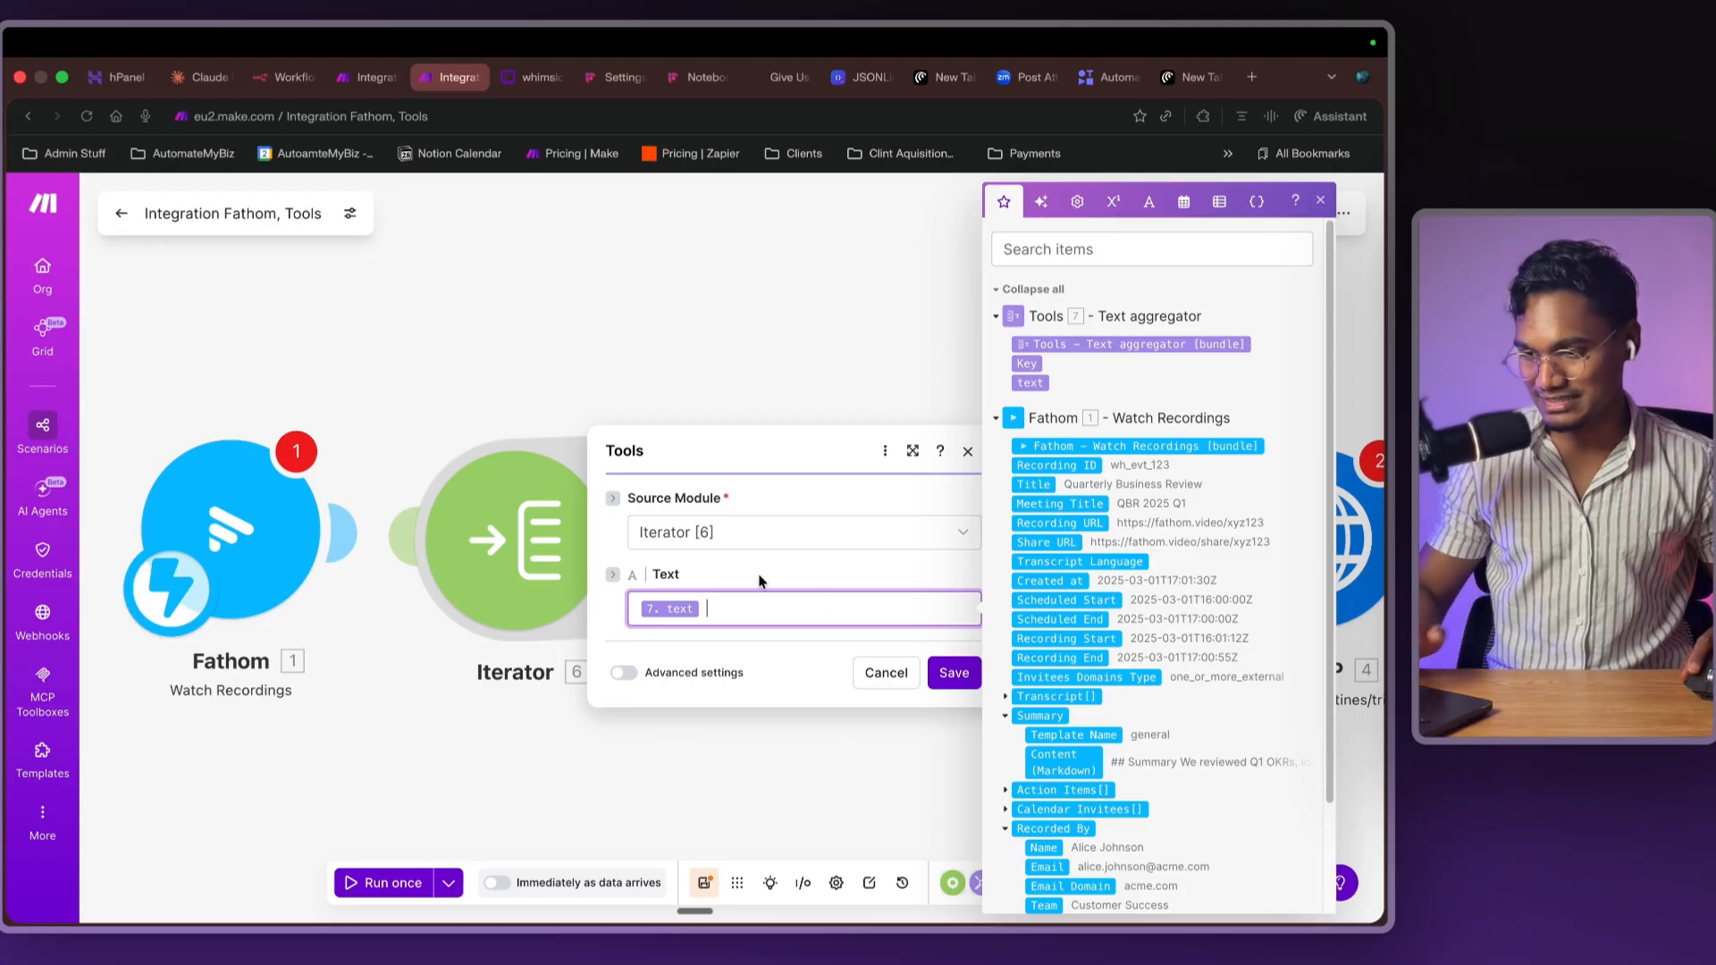
{"action": "left_click", "coordinate": [891, 674]}
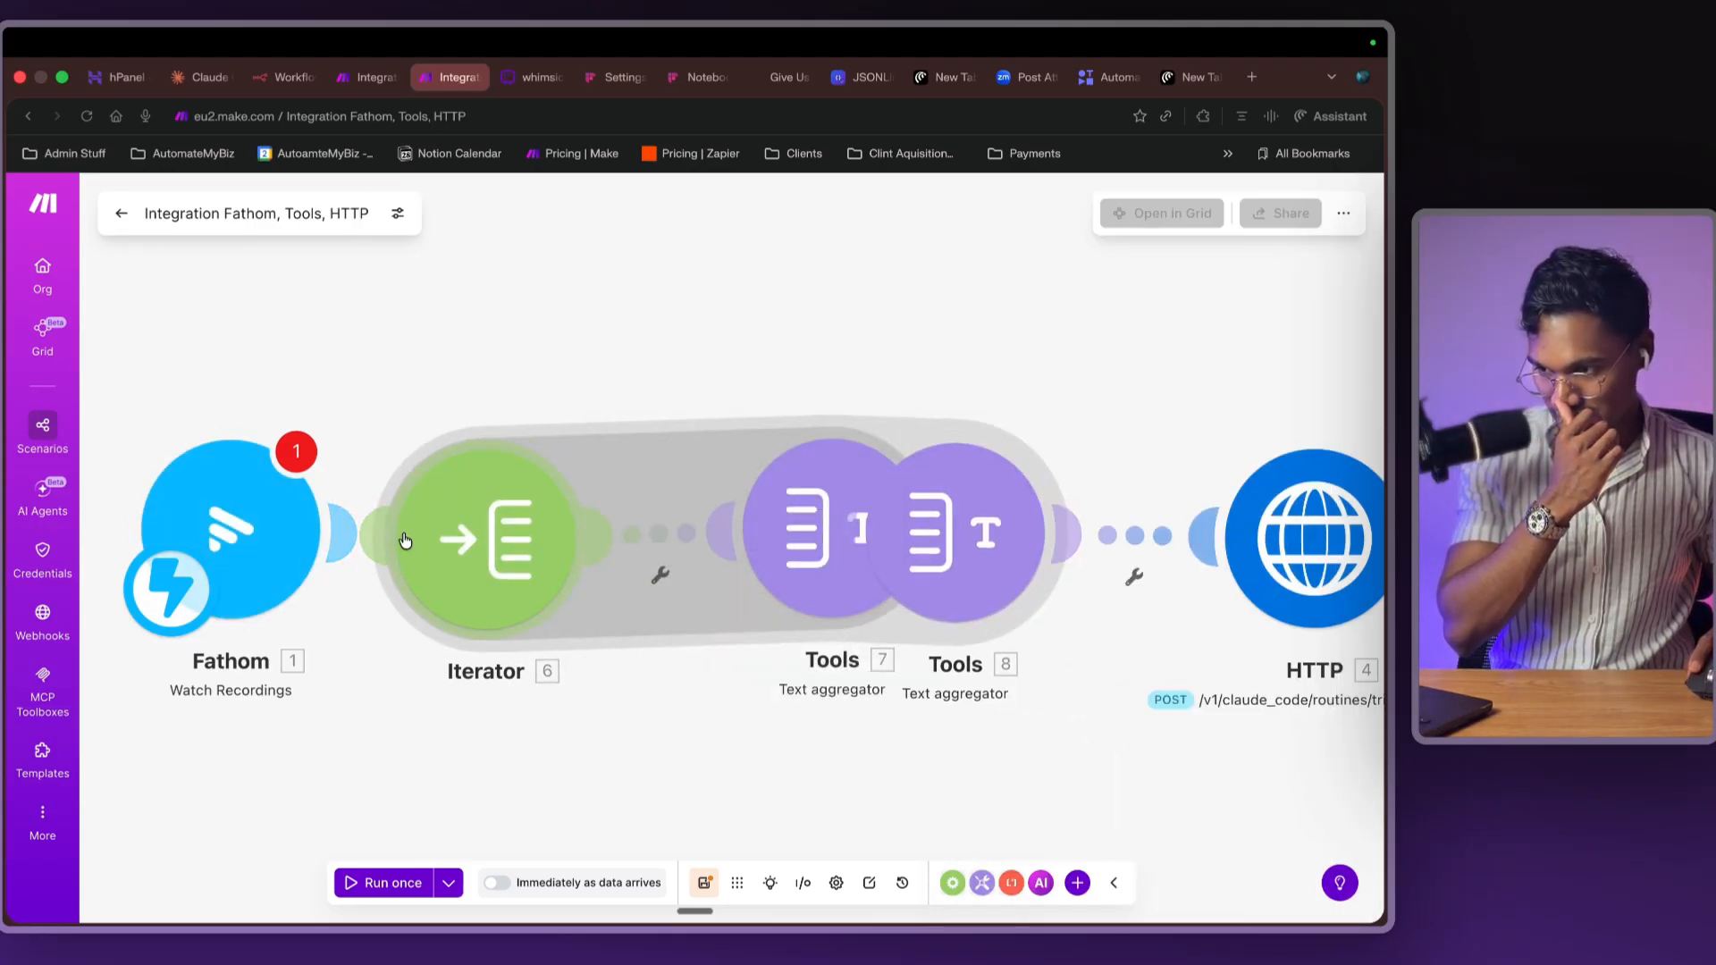
- Spread the Iterator and the two Text aggregators apart on the canvas, and close the filter settings without adding a filter
{"action": "left_click", "coordinate": [1334, 552]}
{"action": "left_click", "coordinate": [698, 421]}
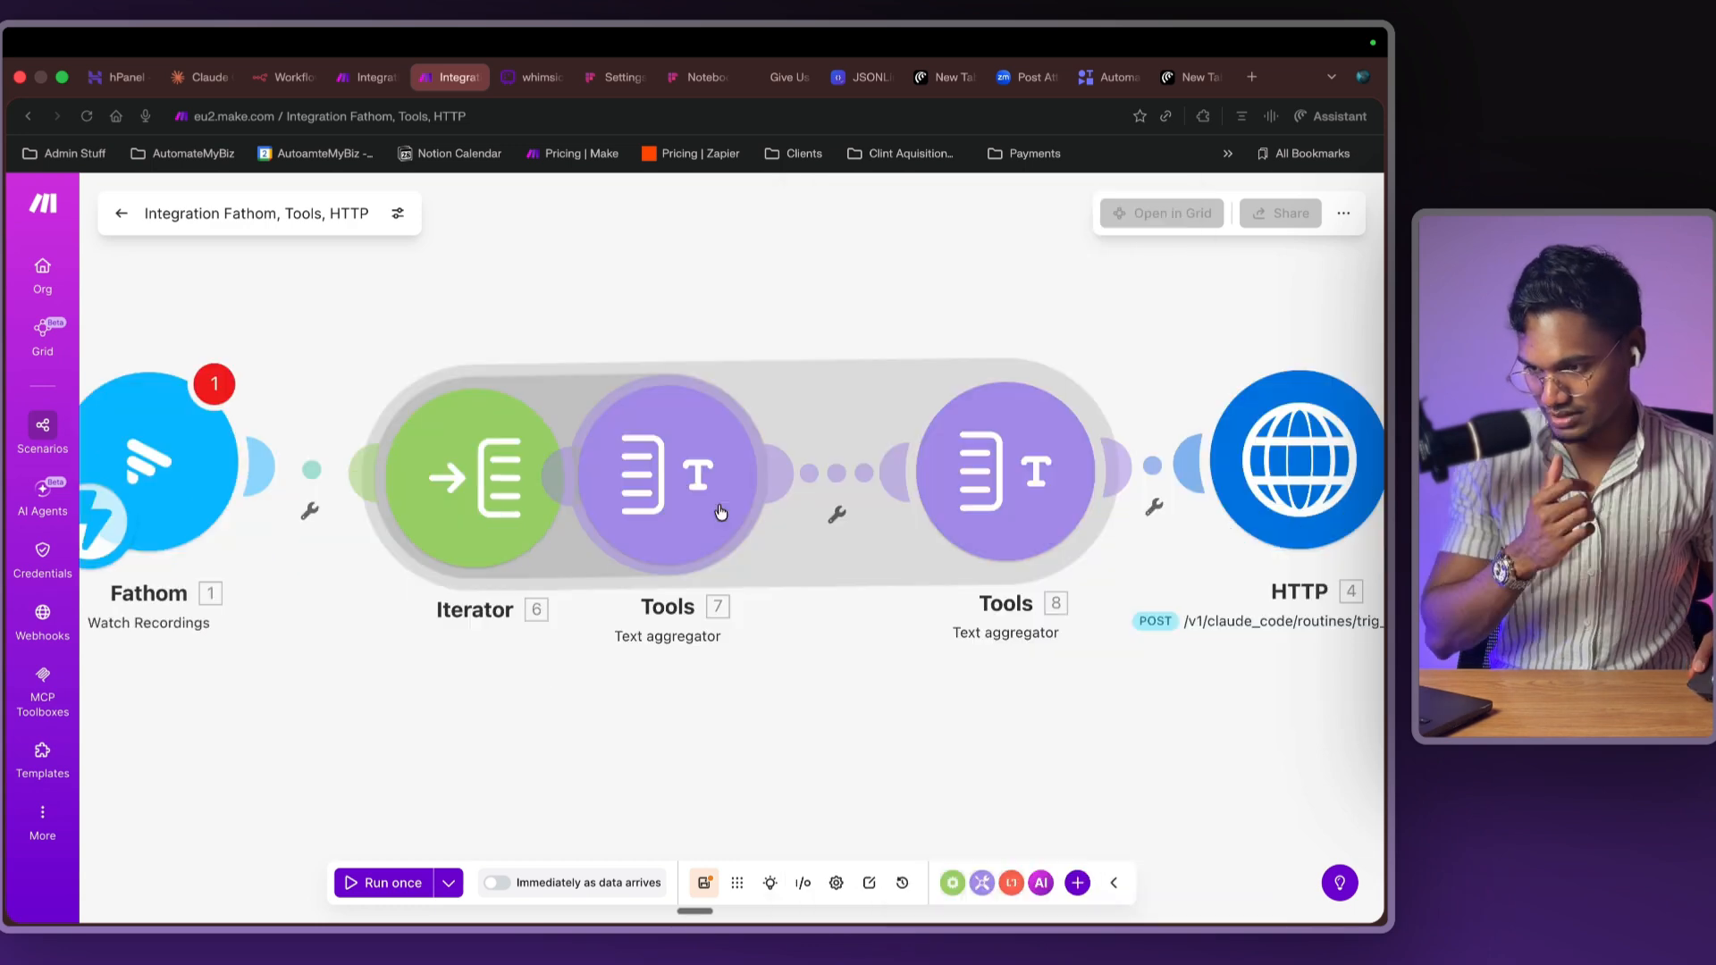
{"action": "left_click_drag", "start_coordinate": [884, 675], "coordinate": [624, 694]}
{"action": "left_click", "coordinate": [894, 486]}
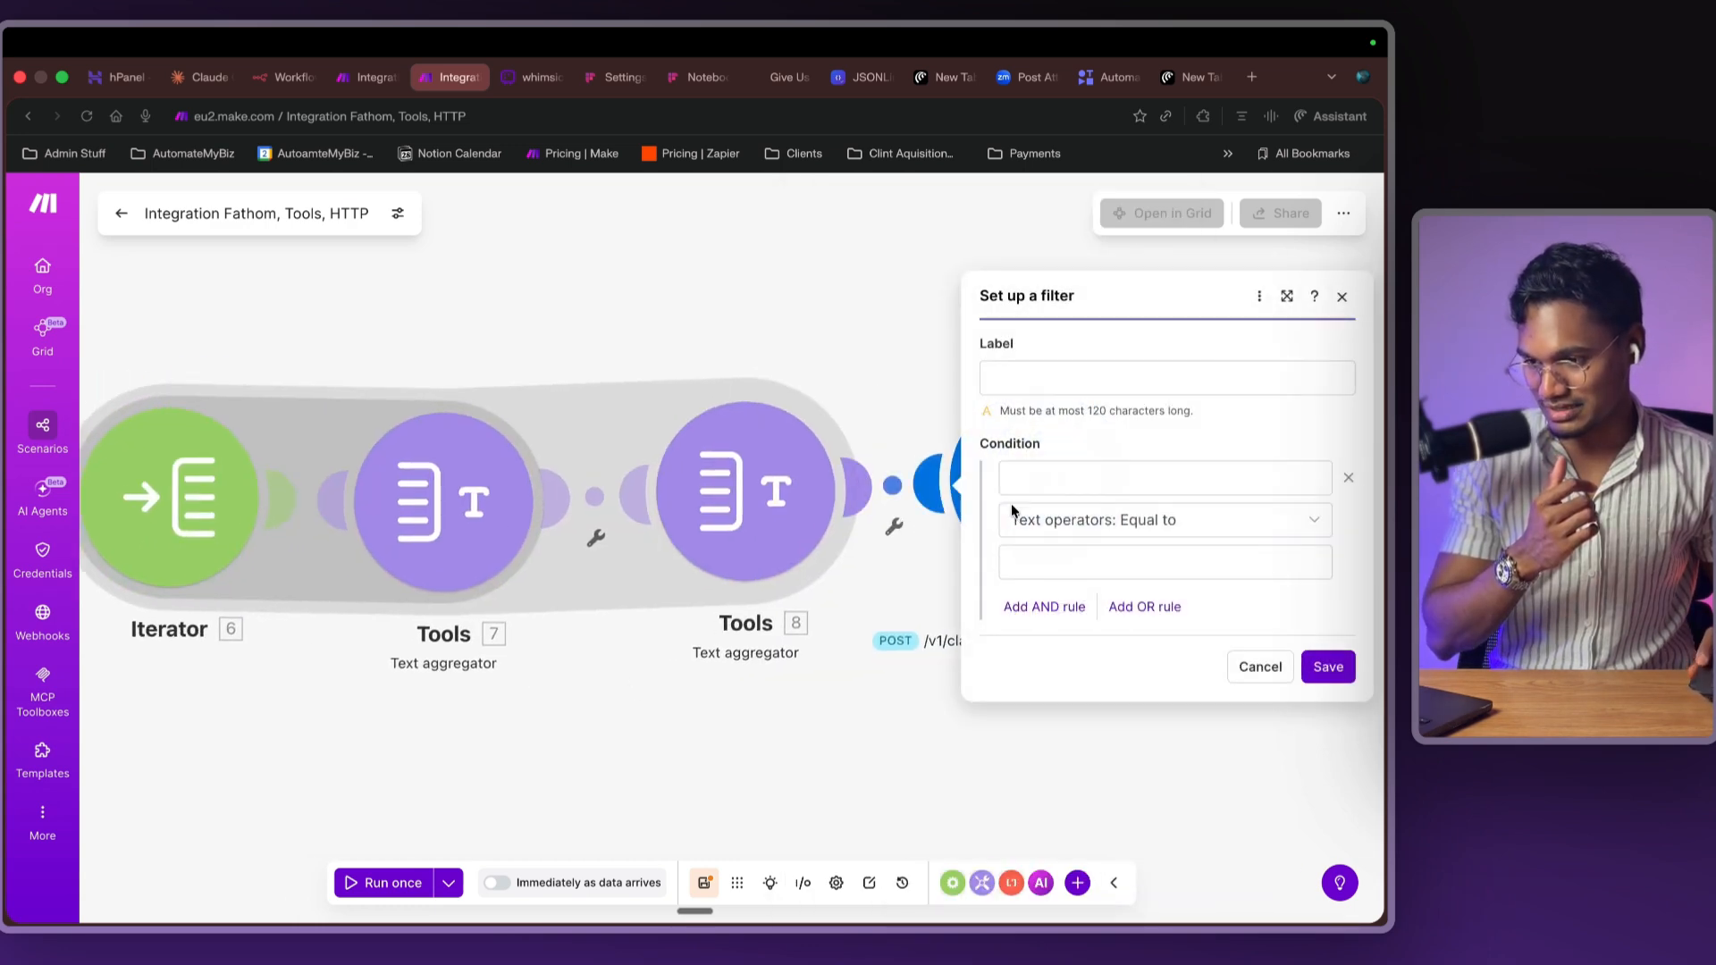
{"action": "left_click", "coordinate": [1010, 504]}
{"action": "left_click", "coordinate": [869, 420]}
- Replace the Summary Content mapping in the HTTP module's body content with the second aggregator's text, and save
{"action": "left_click", "coordinate": [1025, 501]}
{"action": "scroll", "coordinate": [756, 626], "scroll_direction": "down", "scroll_amount": 15}
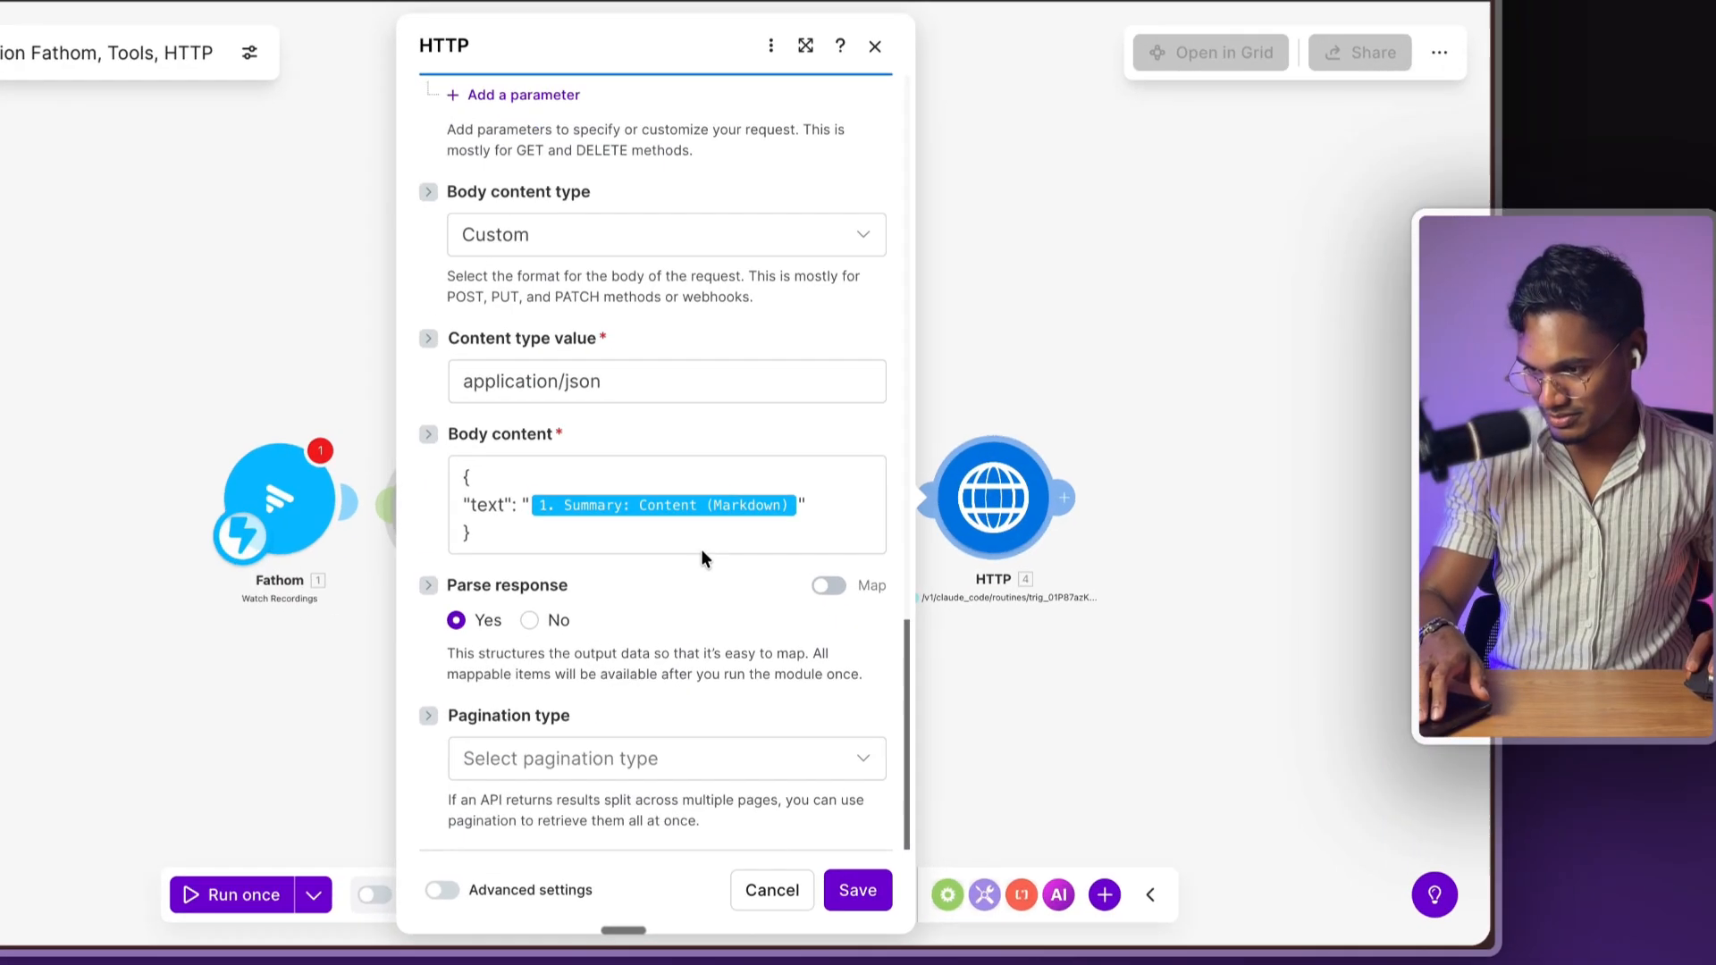
{"action": "left_click", "coordinate": [798, 503]}
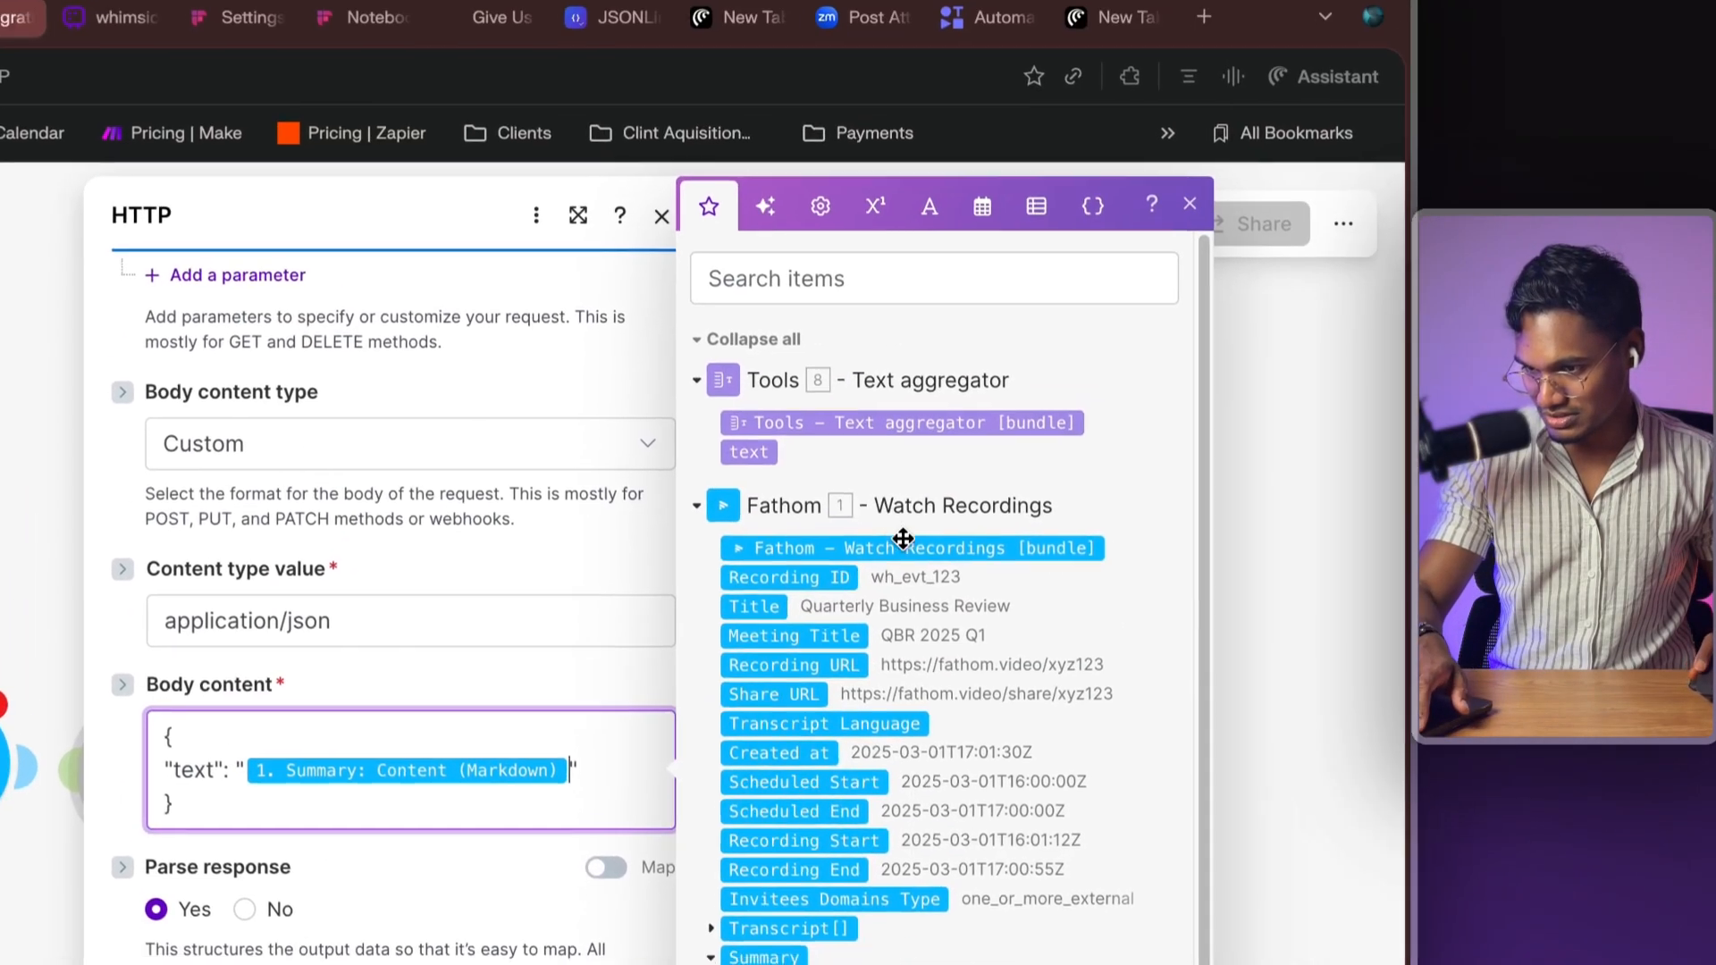
{"action": "key", "text": "BackSpace"}
{"action": "left_click", "coordinate": [957, 244]}
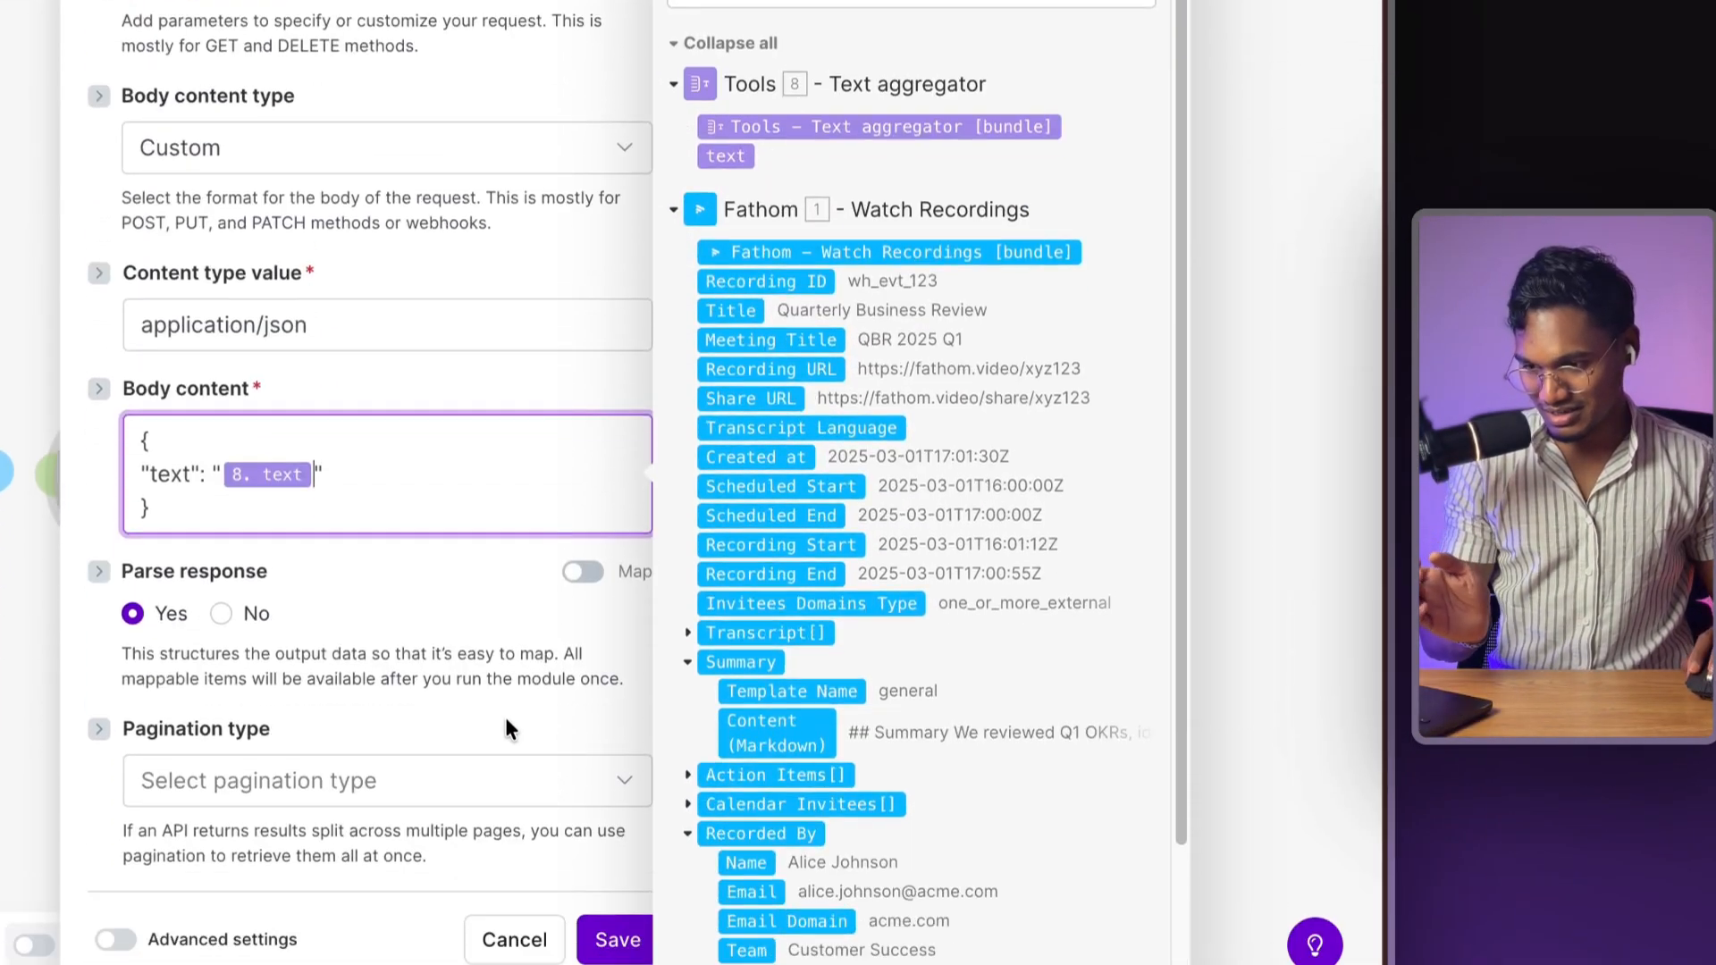
{"action": "left_click", "coordinate": [619, 906]}
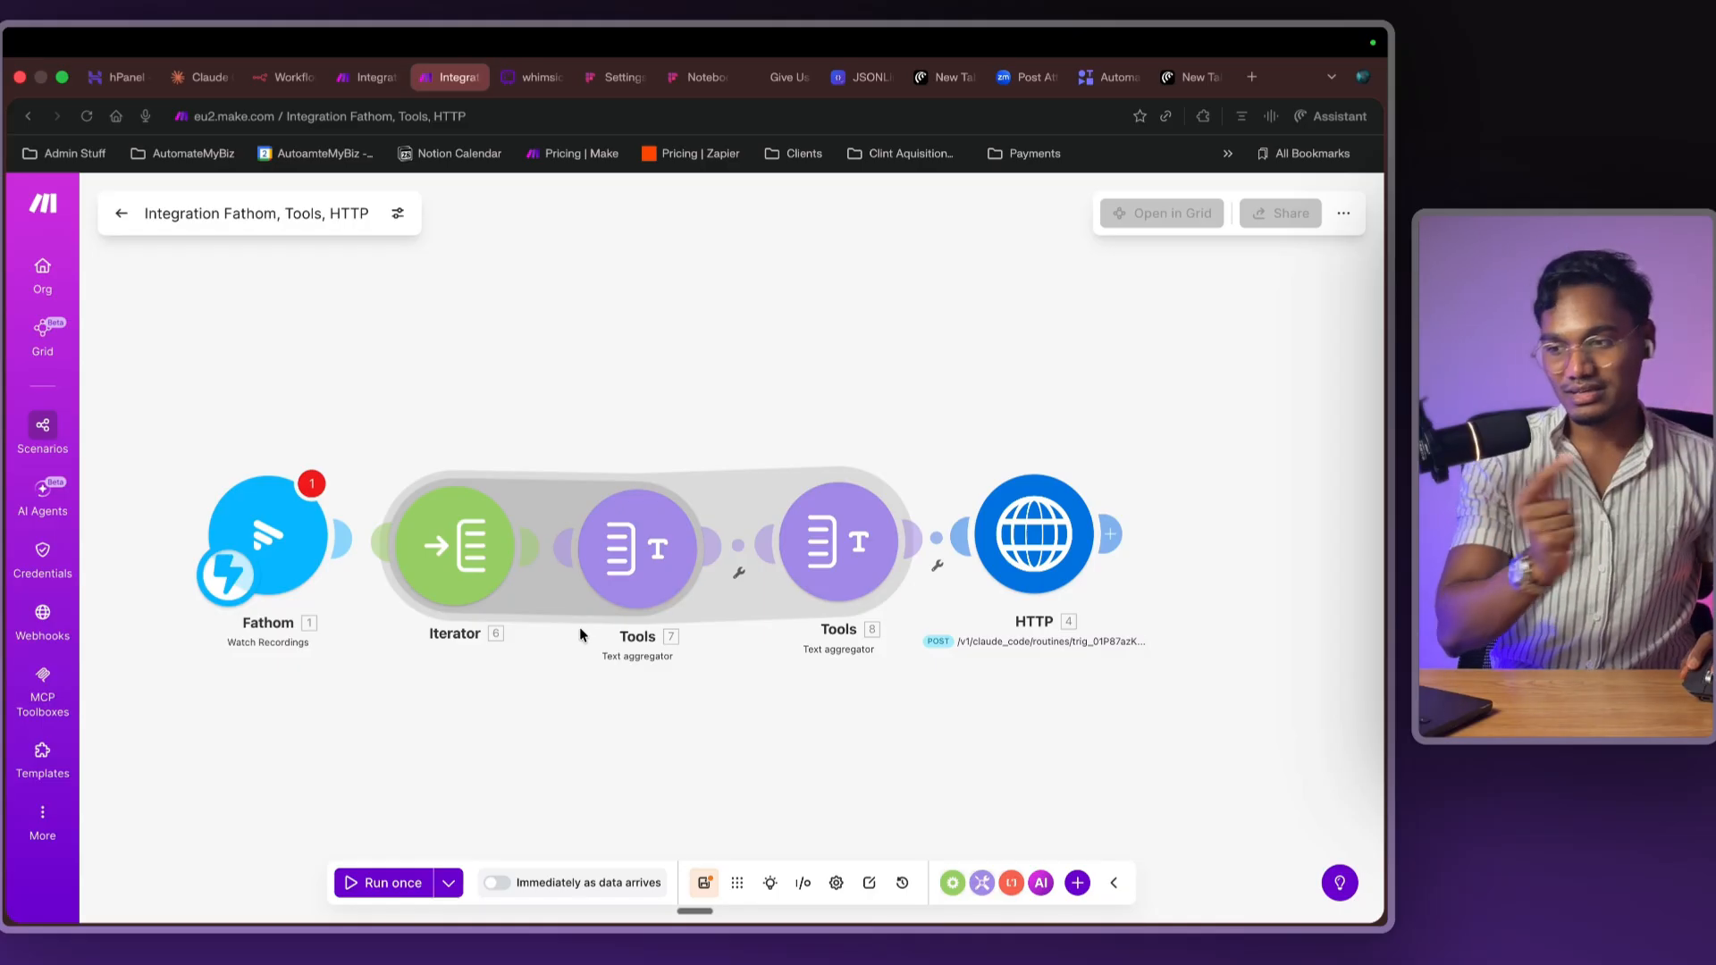
- In the Integration HTTP scenario, add an empty module, search the apps for "fireflies" and look through the modules Fireflies.ai offers
{"action": "scroll", "coordinate": [659, 538], "scroll_direction": "right", "scroll_amount": 1}
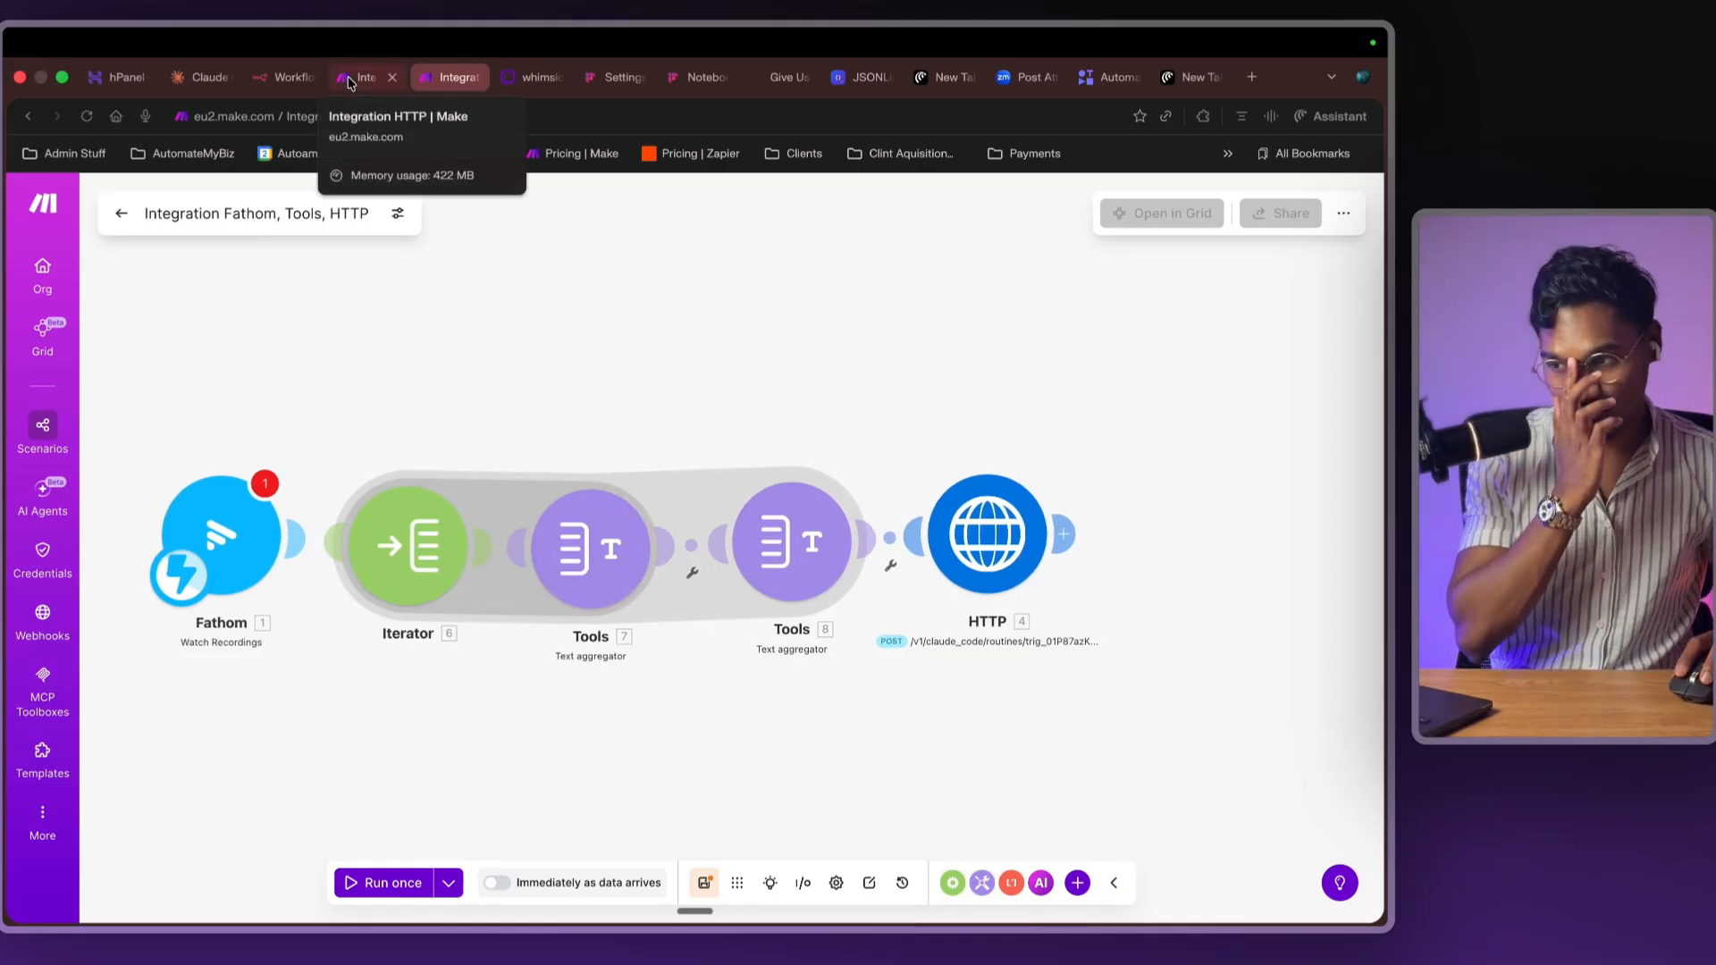
{"action": "left_click", "coordinate": [349, 81]}
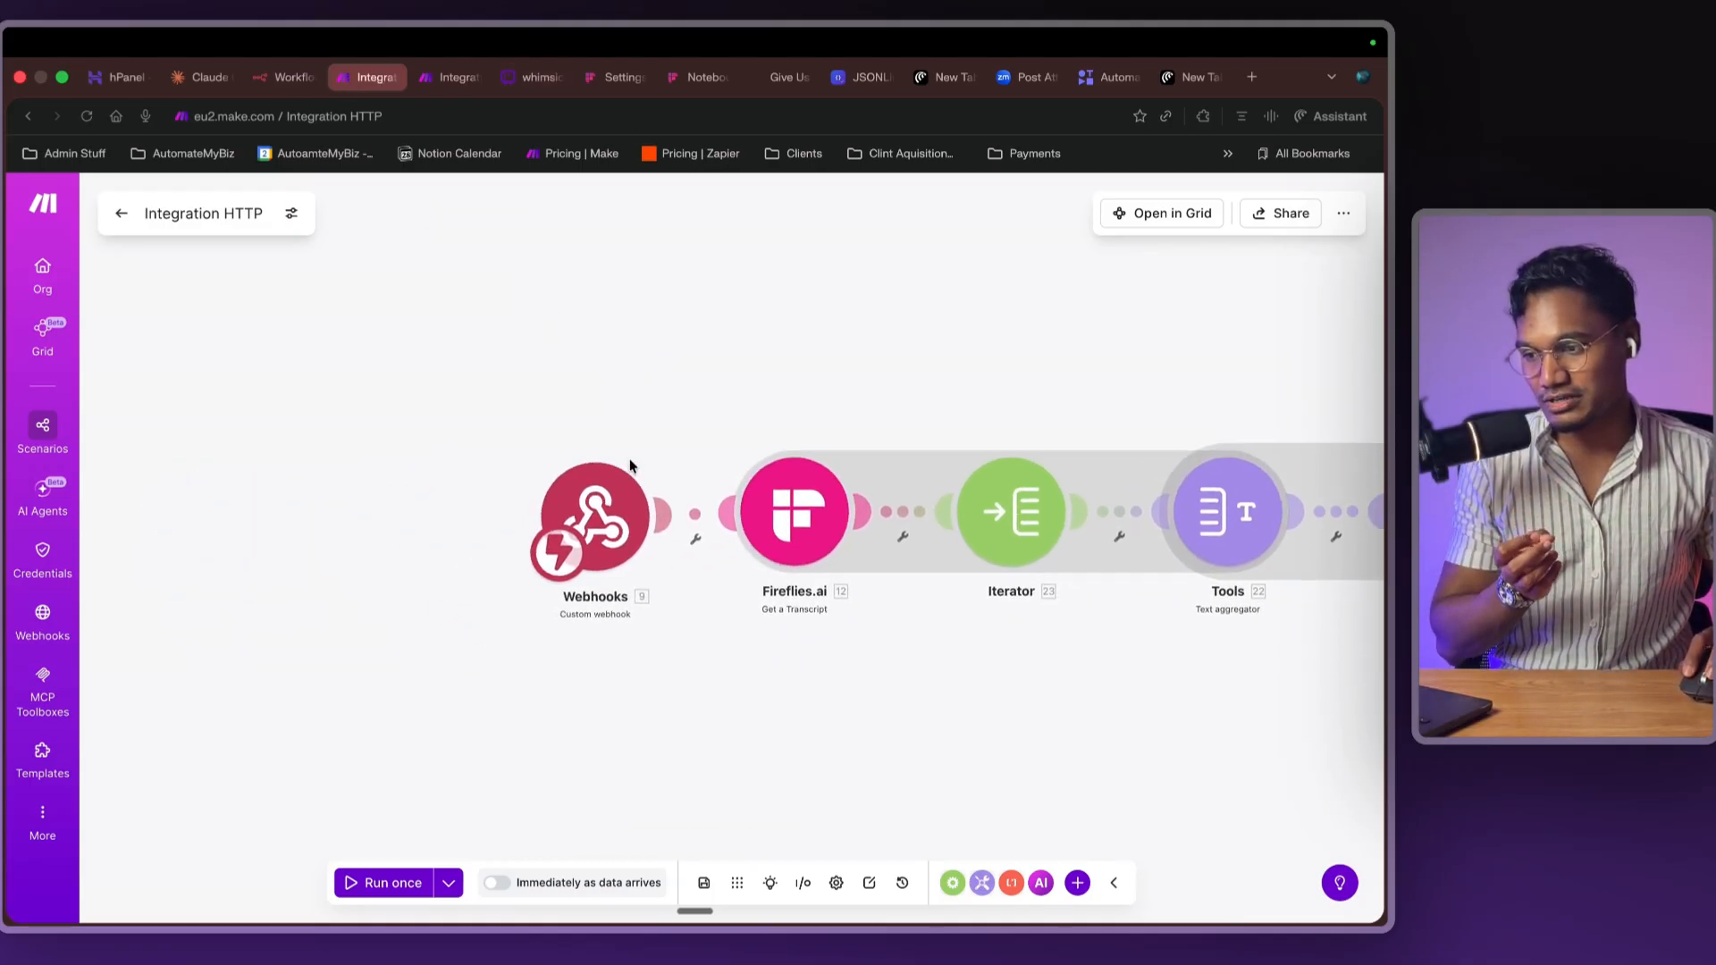
{"action": "key", "text": "ctrl+Tab"}
{"action": "key", "text": "ctrl+shift+Tab"}
{"action": "double_click", "coordinate": [557, 695]}
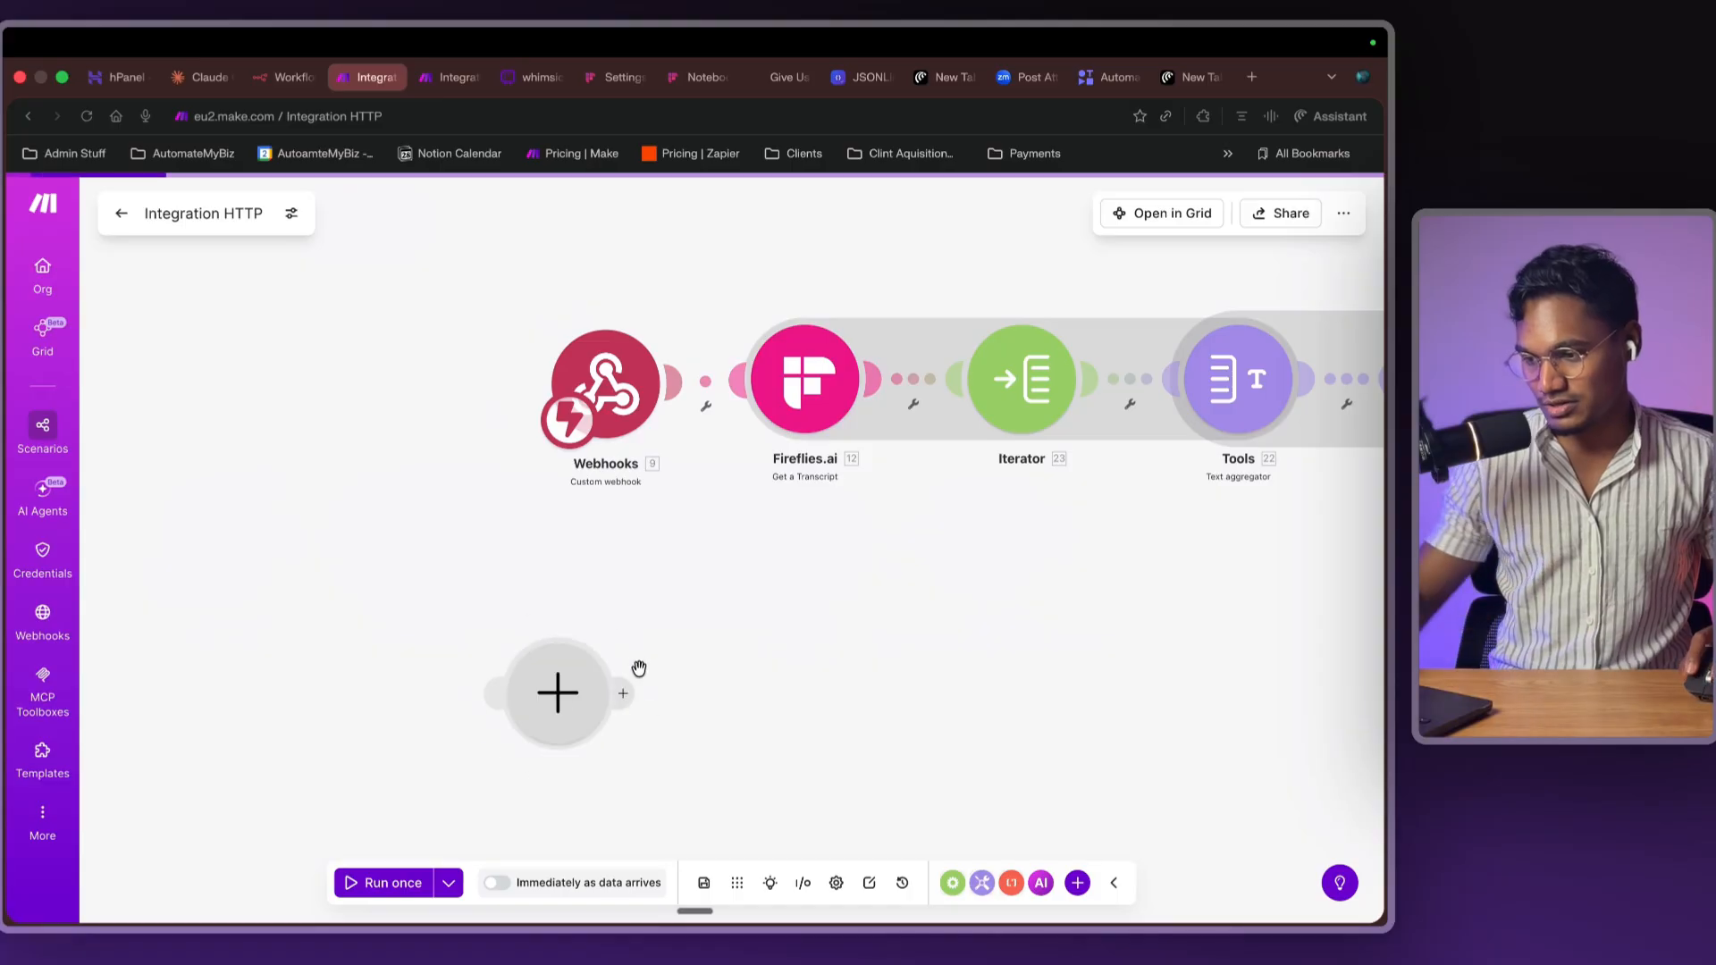
{"action": "type", "text": "fireflies"}
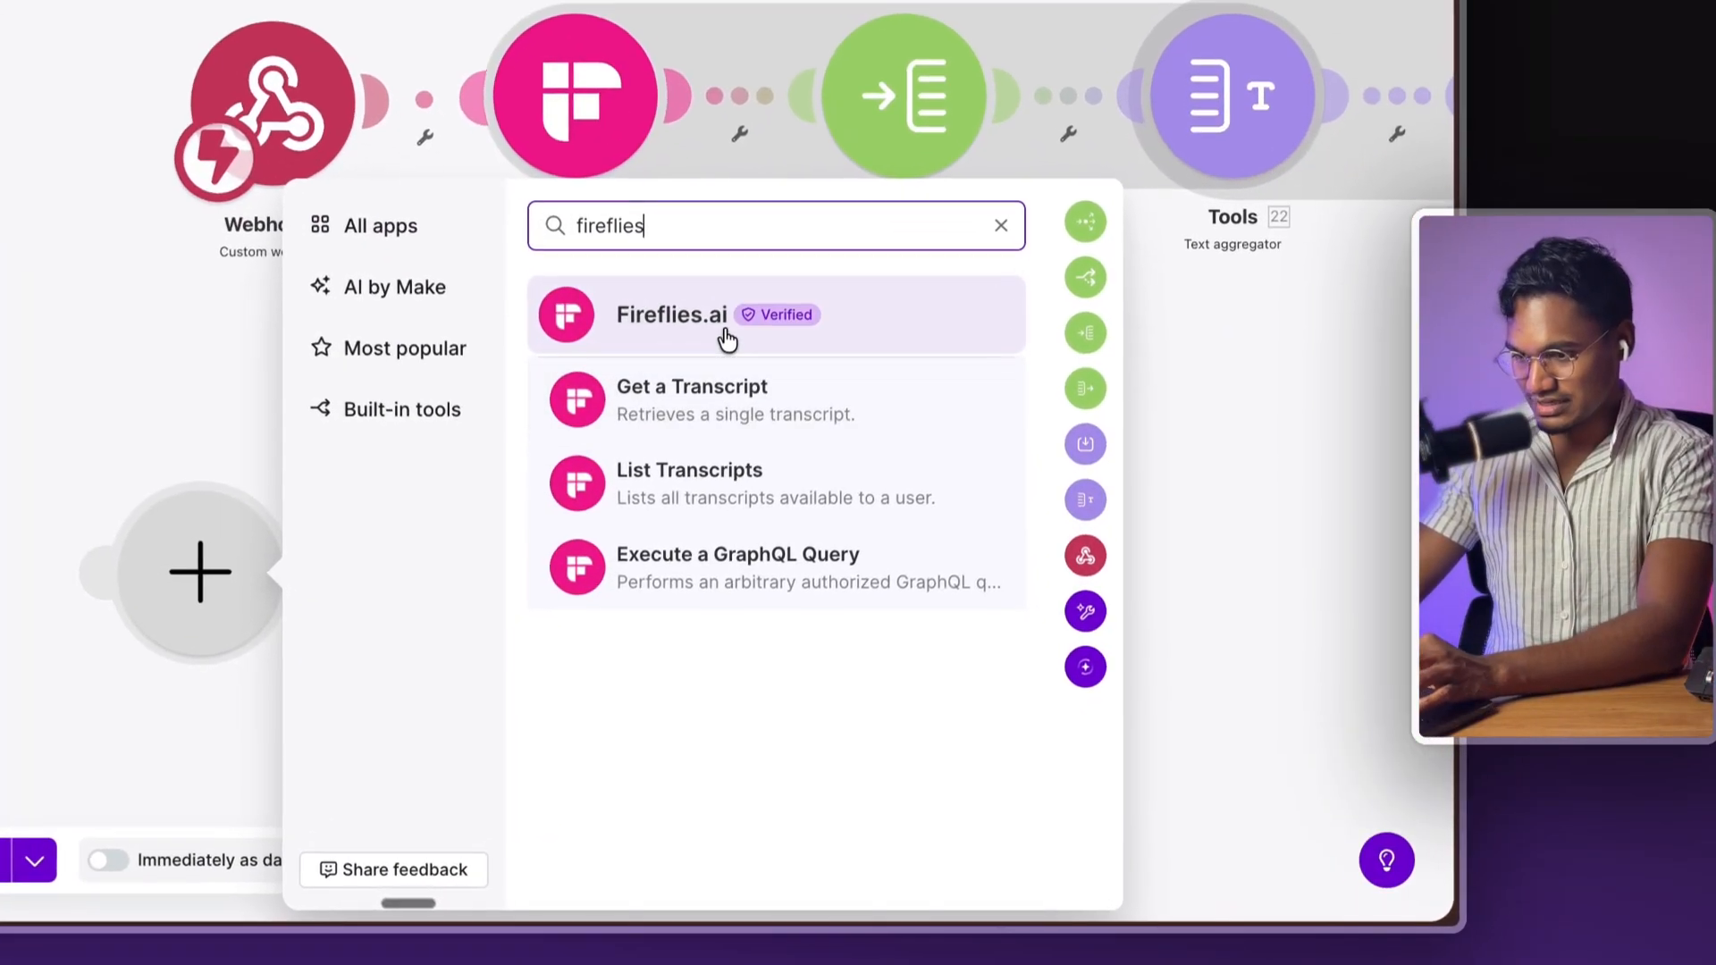
{"action": "left_click", "coordinate": [904, 539]}
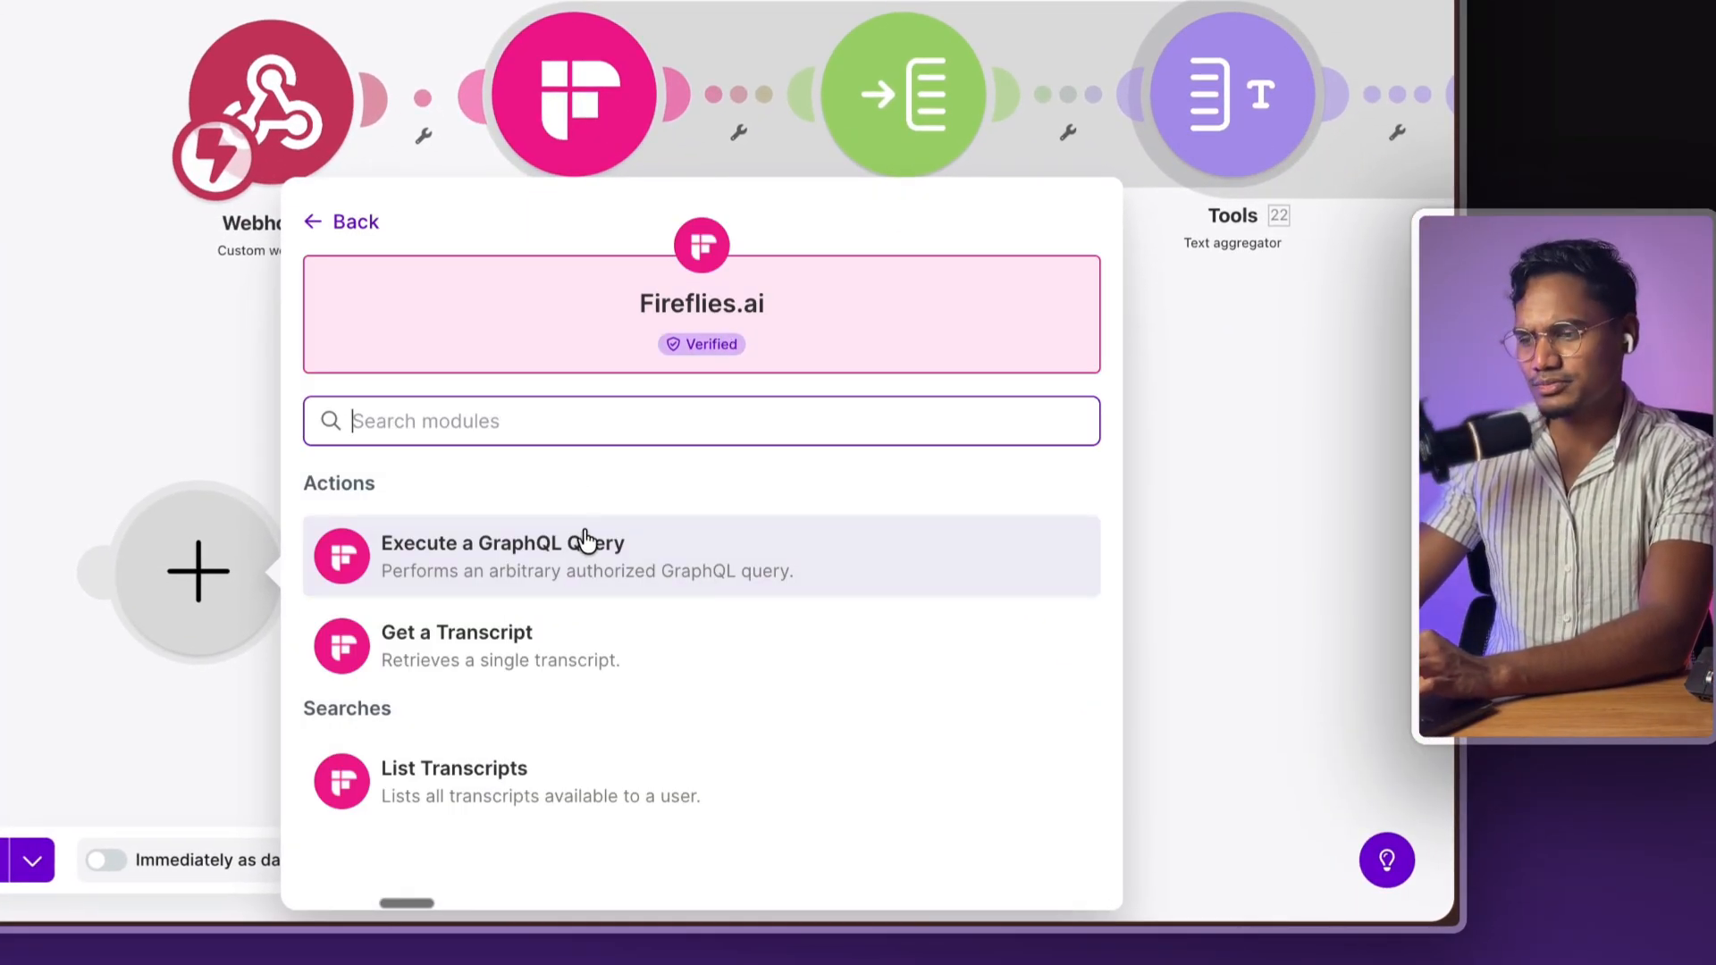
{"action": "left_click", "coordinate": [336, 234]}
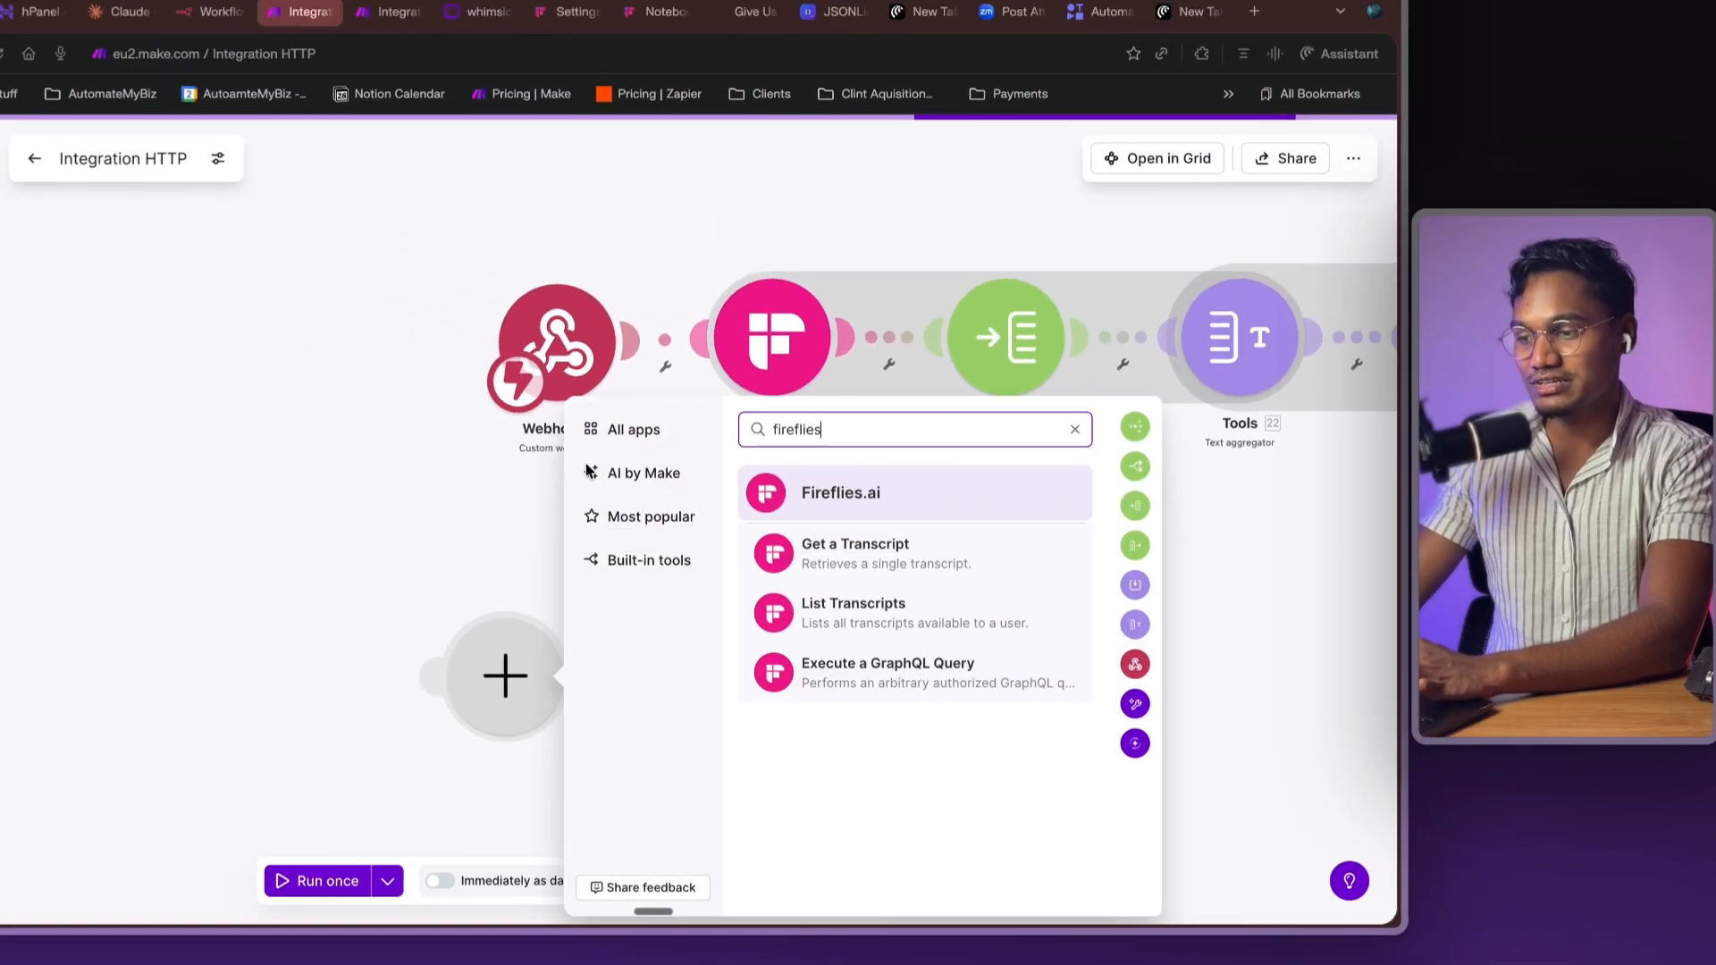
{"action": "left_click", "coordinate": [712, 264]}
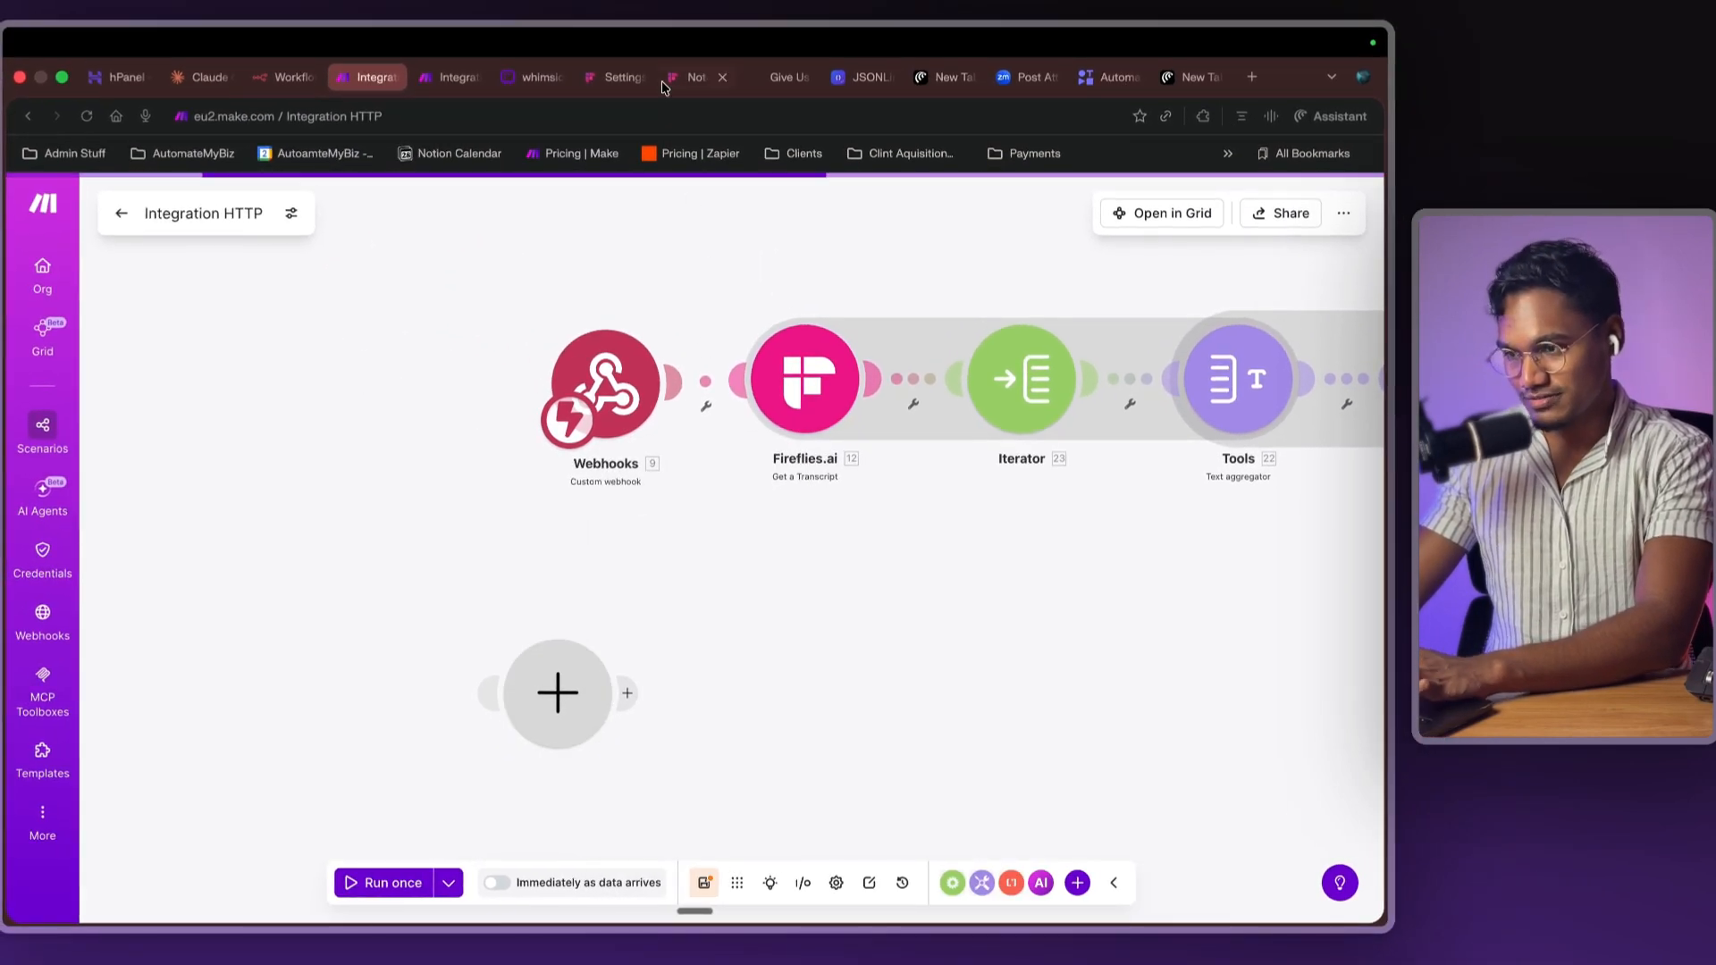
- Switch to the Fireflies developer settings and view the webhook configuration
{"action": "left_click", "coordinate": [613, 78]}
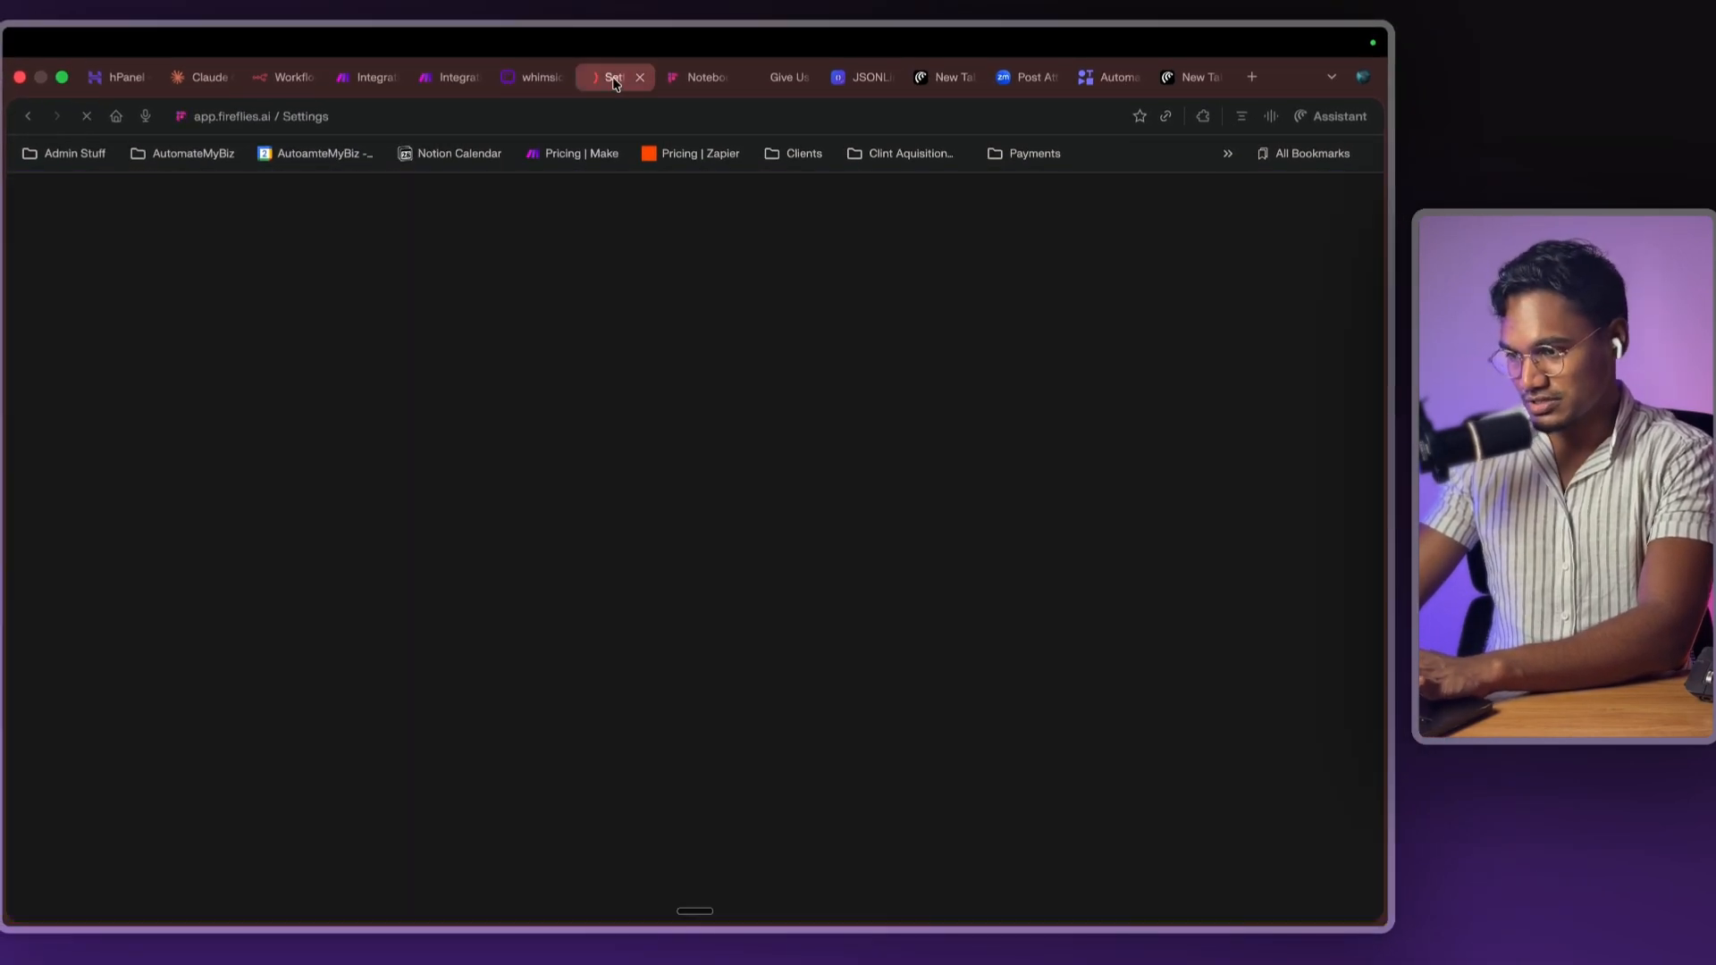
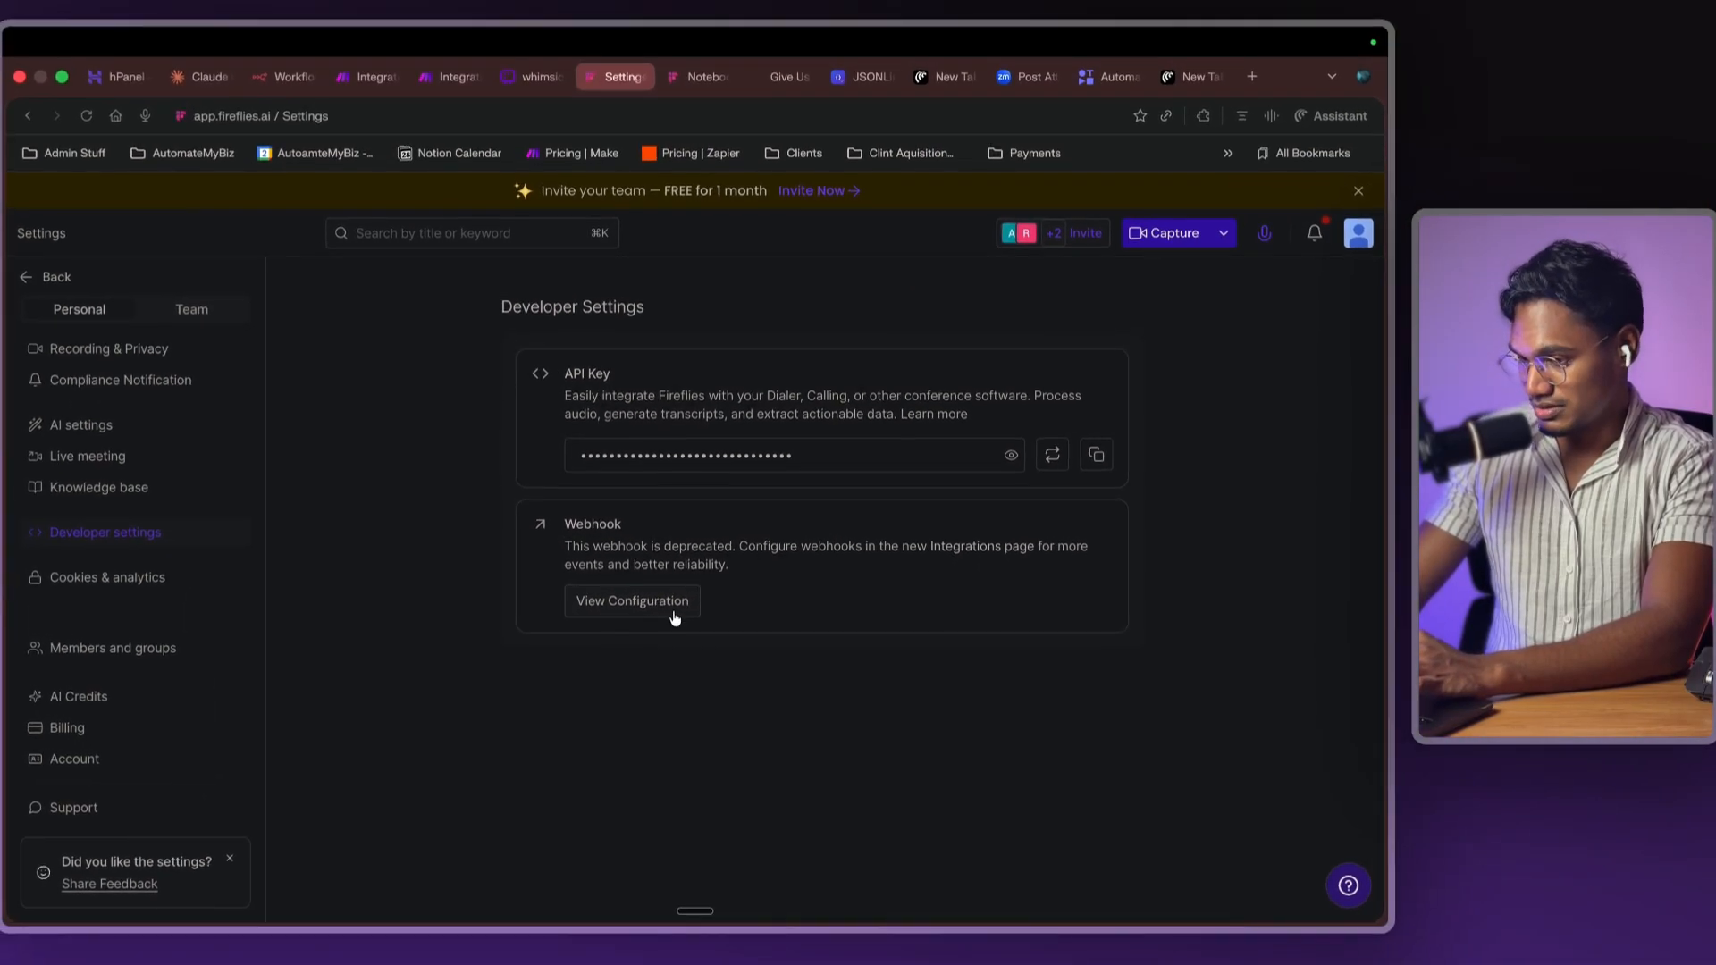
{"action": "left_click", "coordinate": [675, 617]}
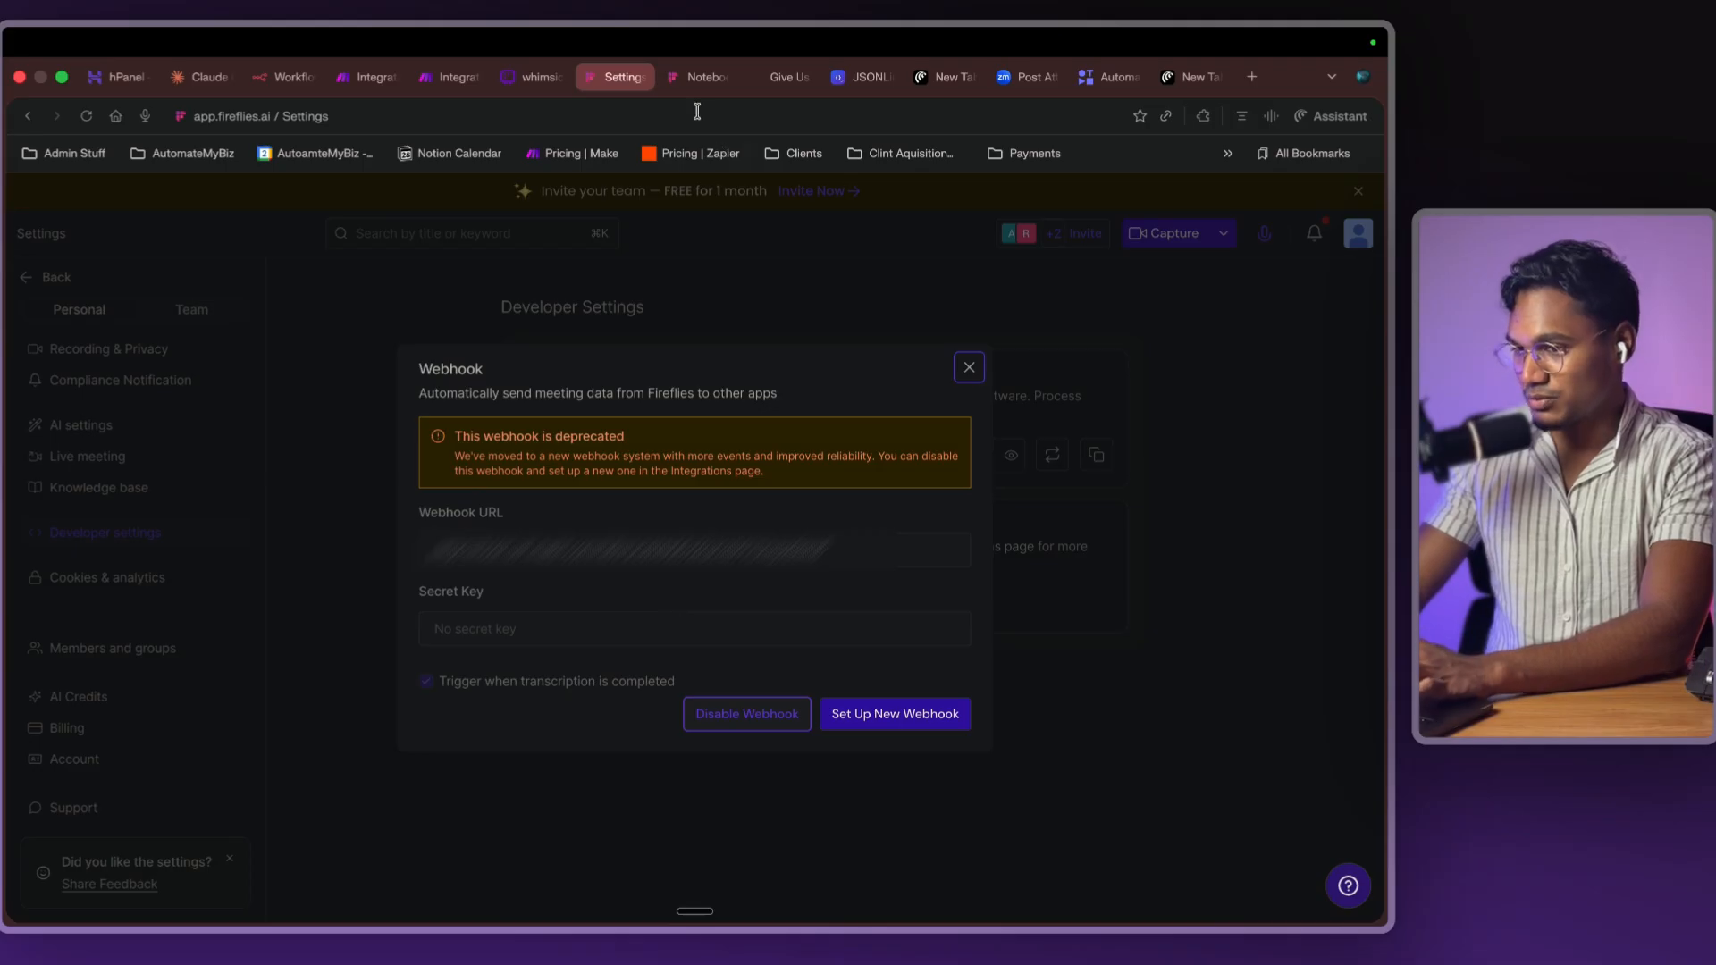
- Switch to the Make scenario with the Fathom trigger and add a separate Webhooks Custom webhook trigger module below the existing modules
{"action": "left_click", "coordinate": [452, 78]}
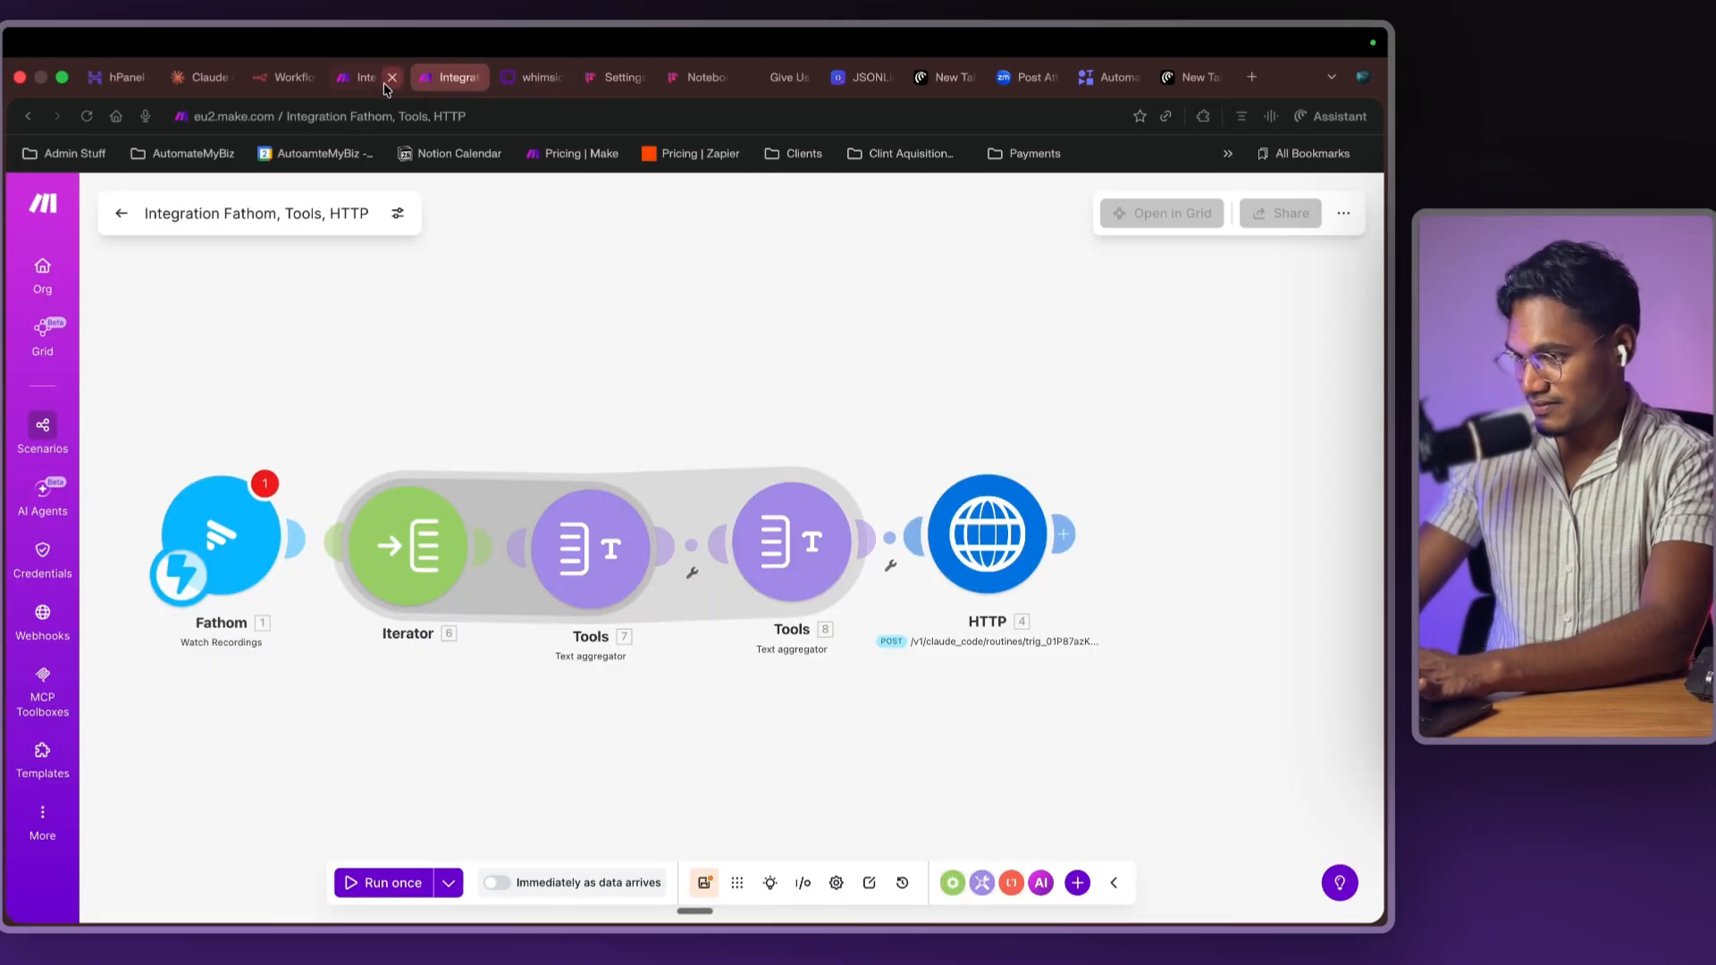
{"action": "left_click_drag", "start_coordinate": [386, 666], "coordinate": [558, 475]}
{"action": "double_click", "coordinate": [448, 529]}
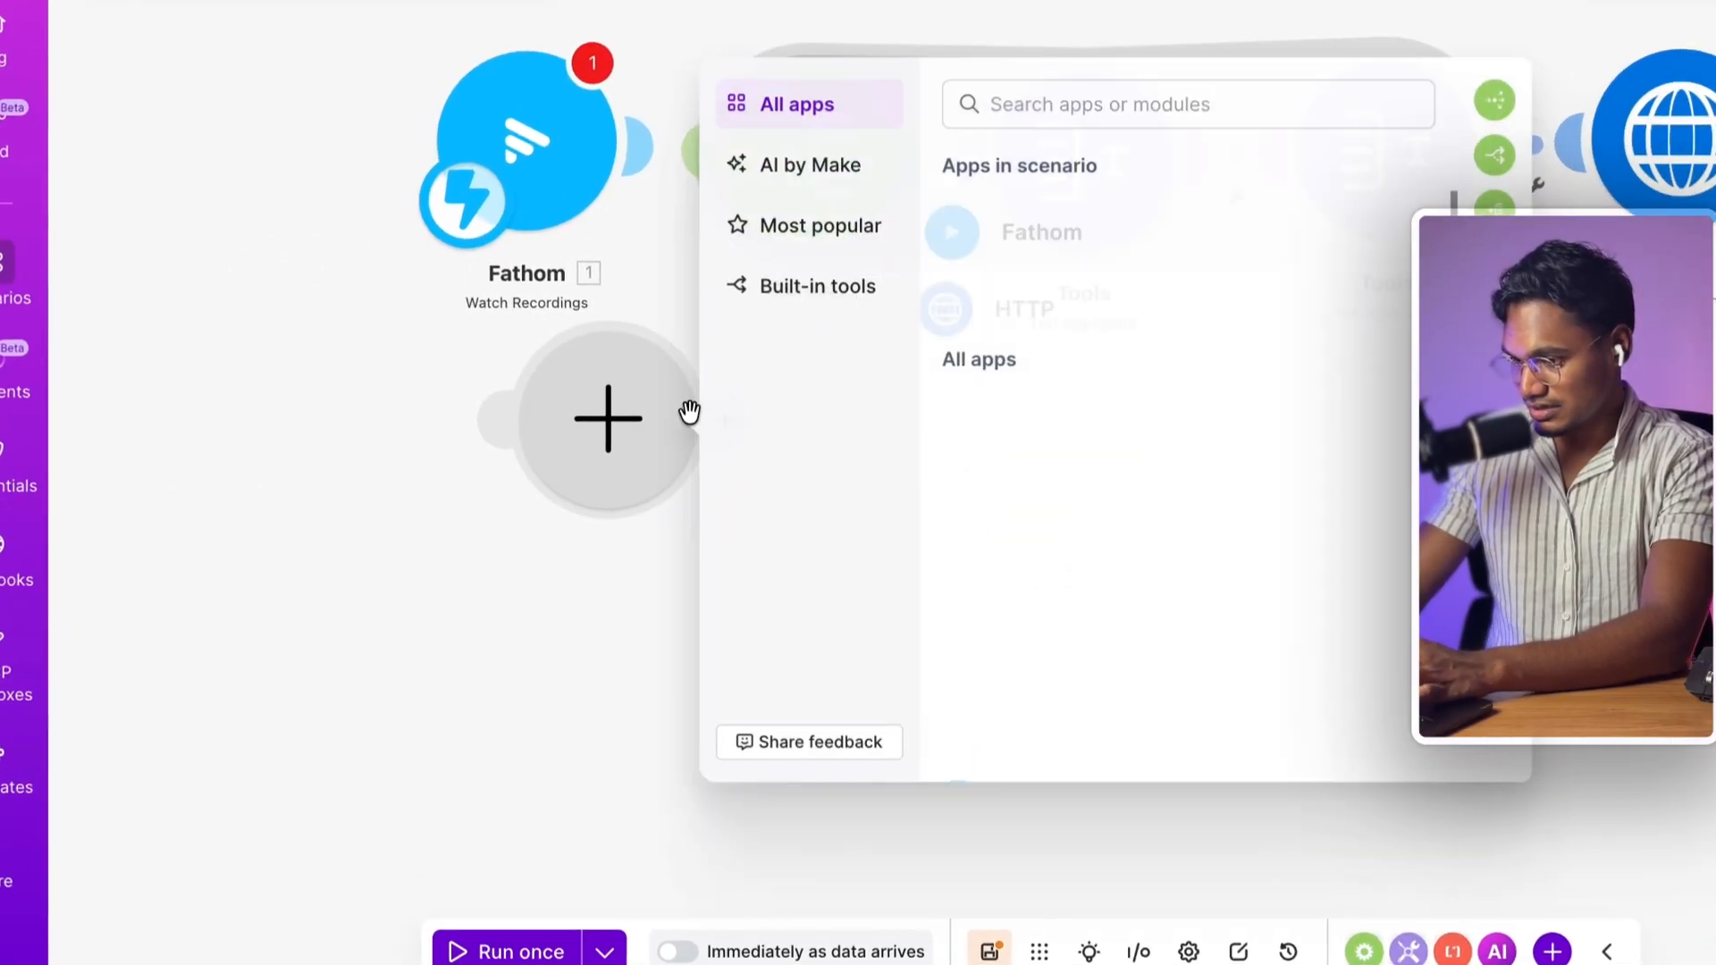
{"action": "type", "text": "web"}
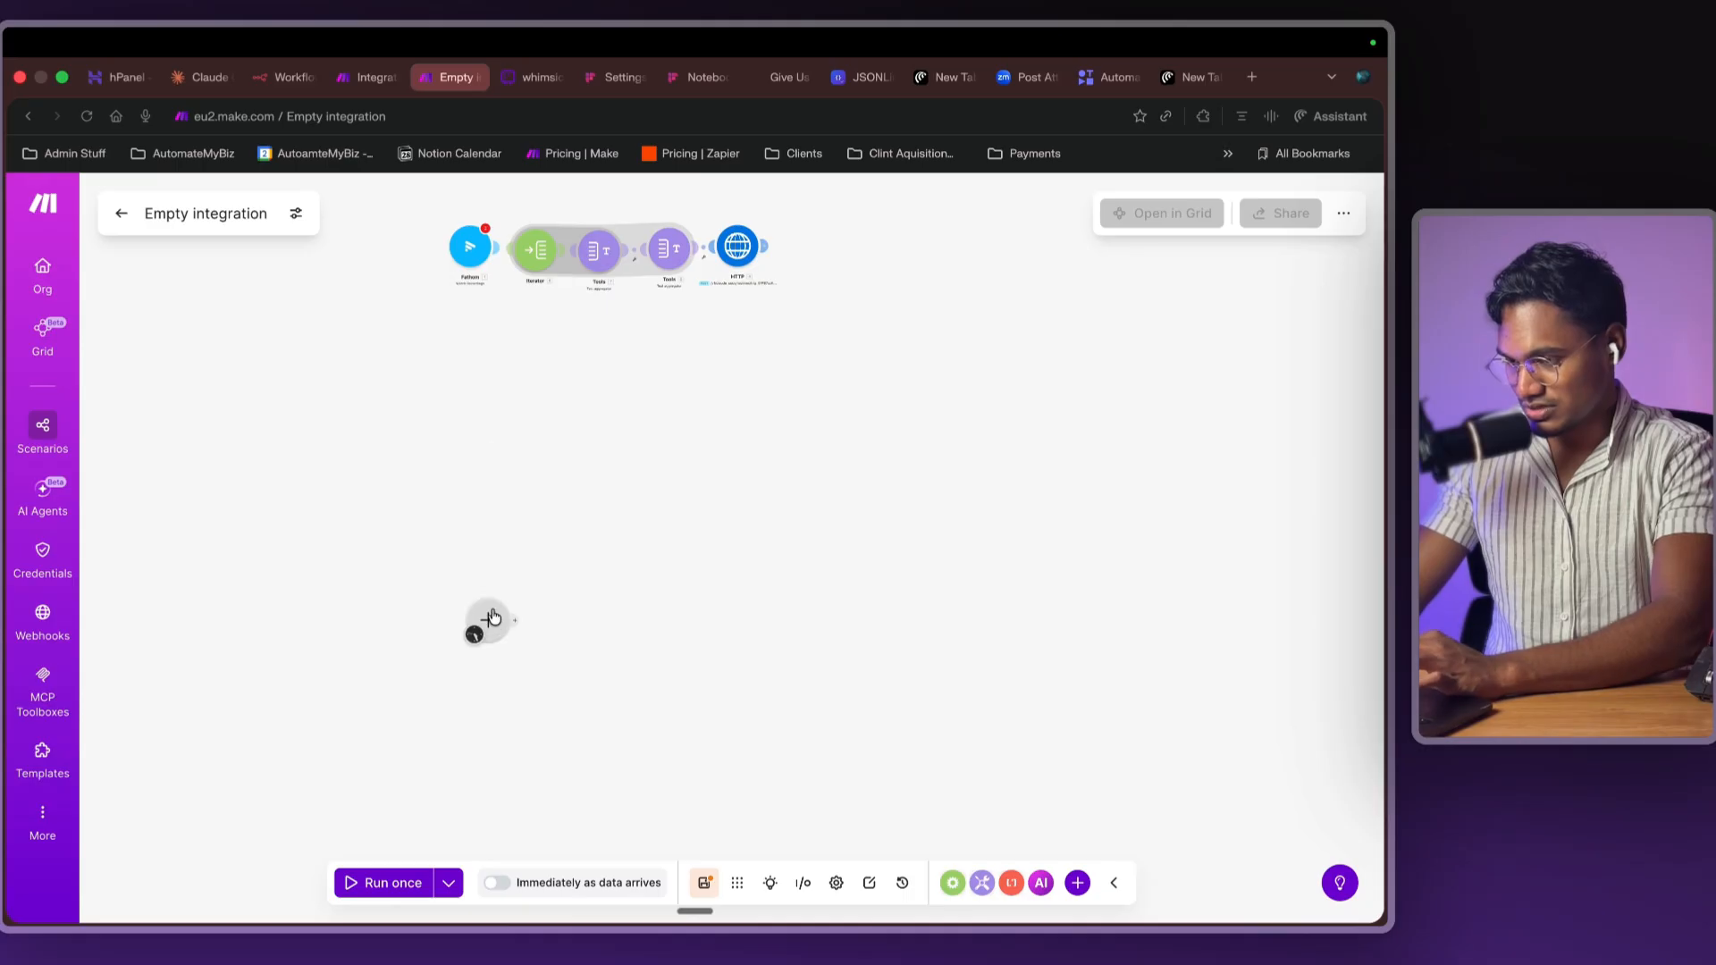
{"action": "scroll", "coordinate": [491, 576], "scroll_direction": "up", "scroll_amount": 3}
{"action": "scroll", "coordinate": [491, 576], "scroll_direction": "right", "scroll_amount": 1}
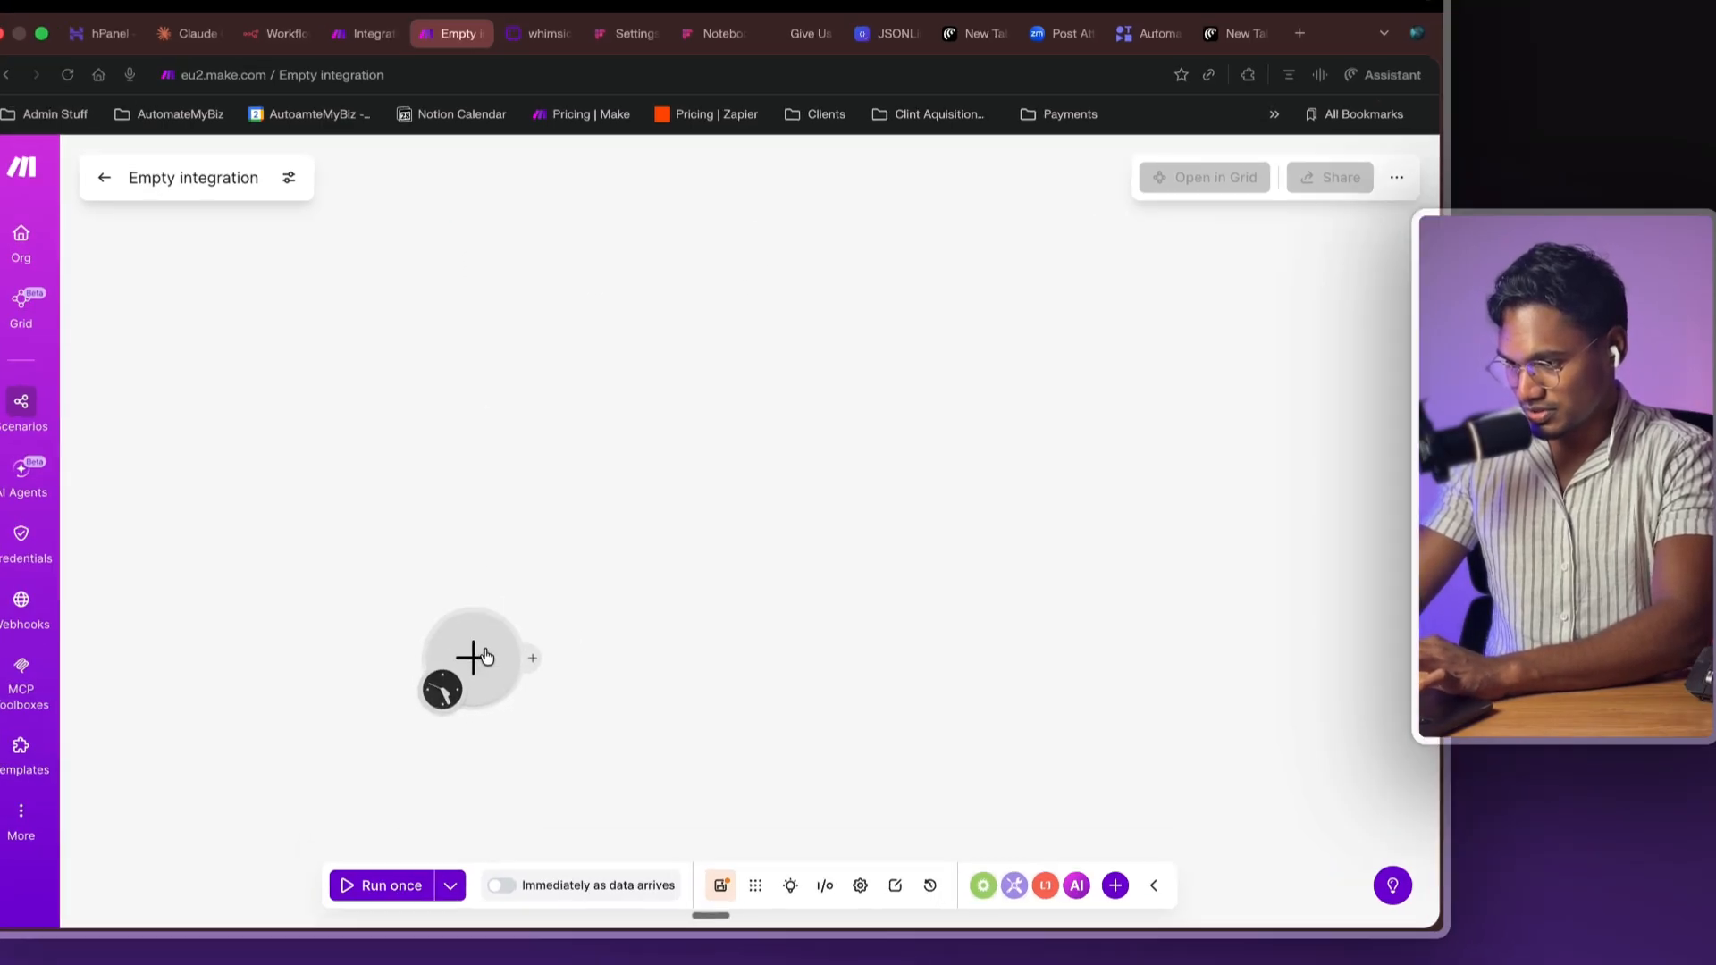
{"action": "left_click", "coordinate": [475, 667]}
{"action": "type", "text": "firef"}
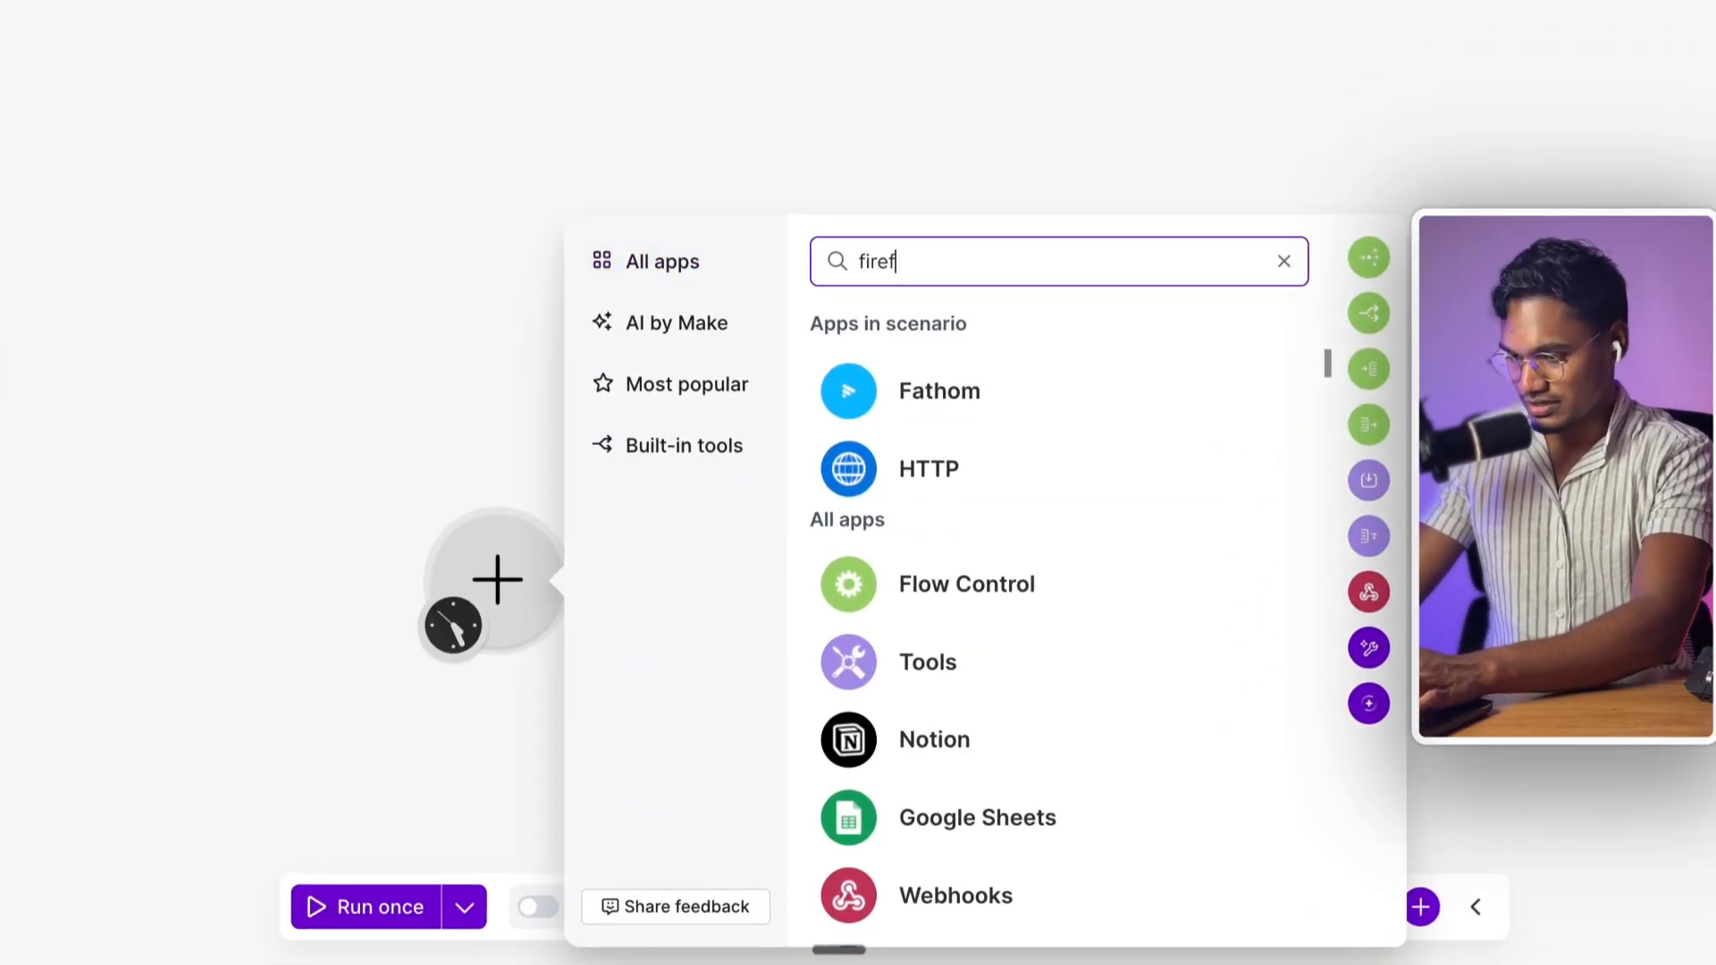
{"action": "type", "text": "web"}
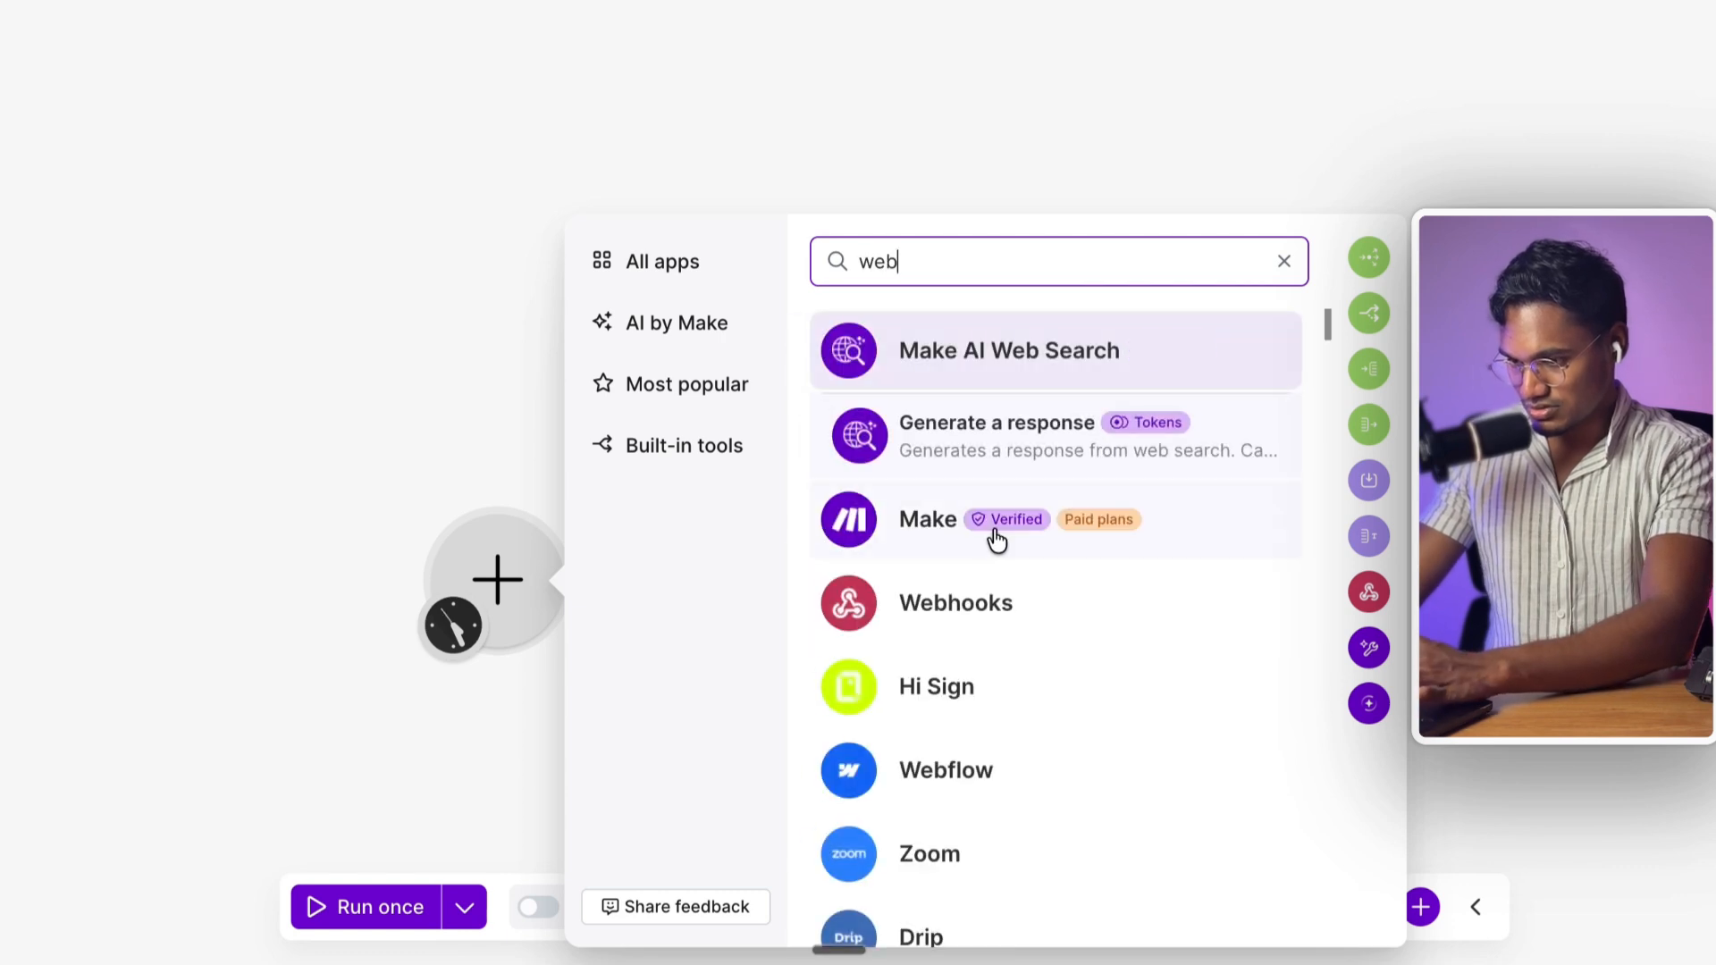
{"action": "left_click", "coordinate": [995, 608]}
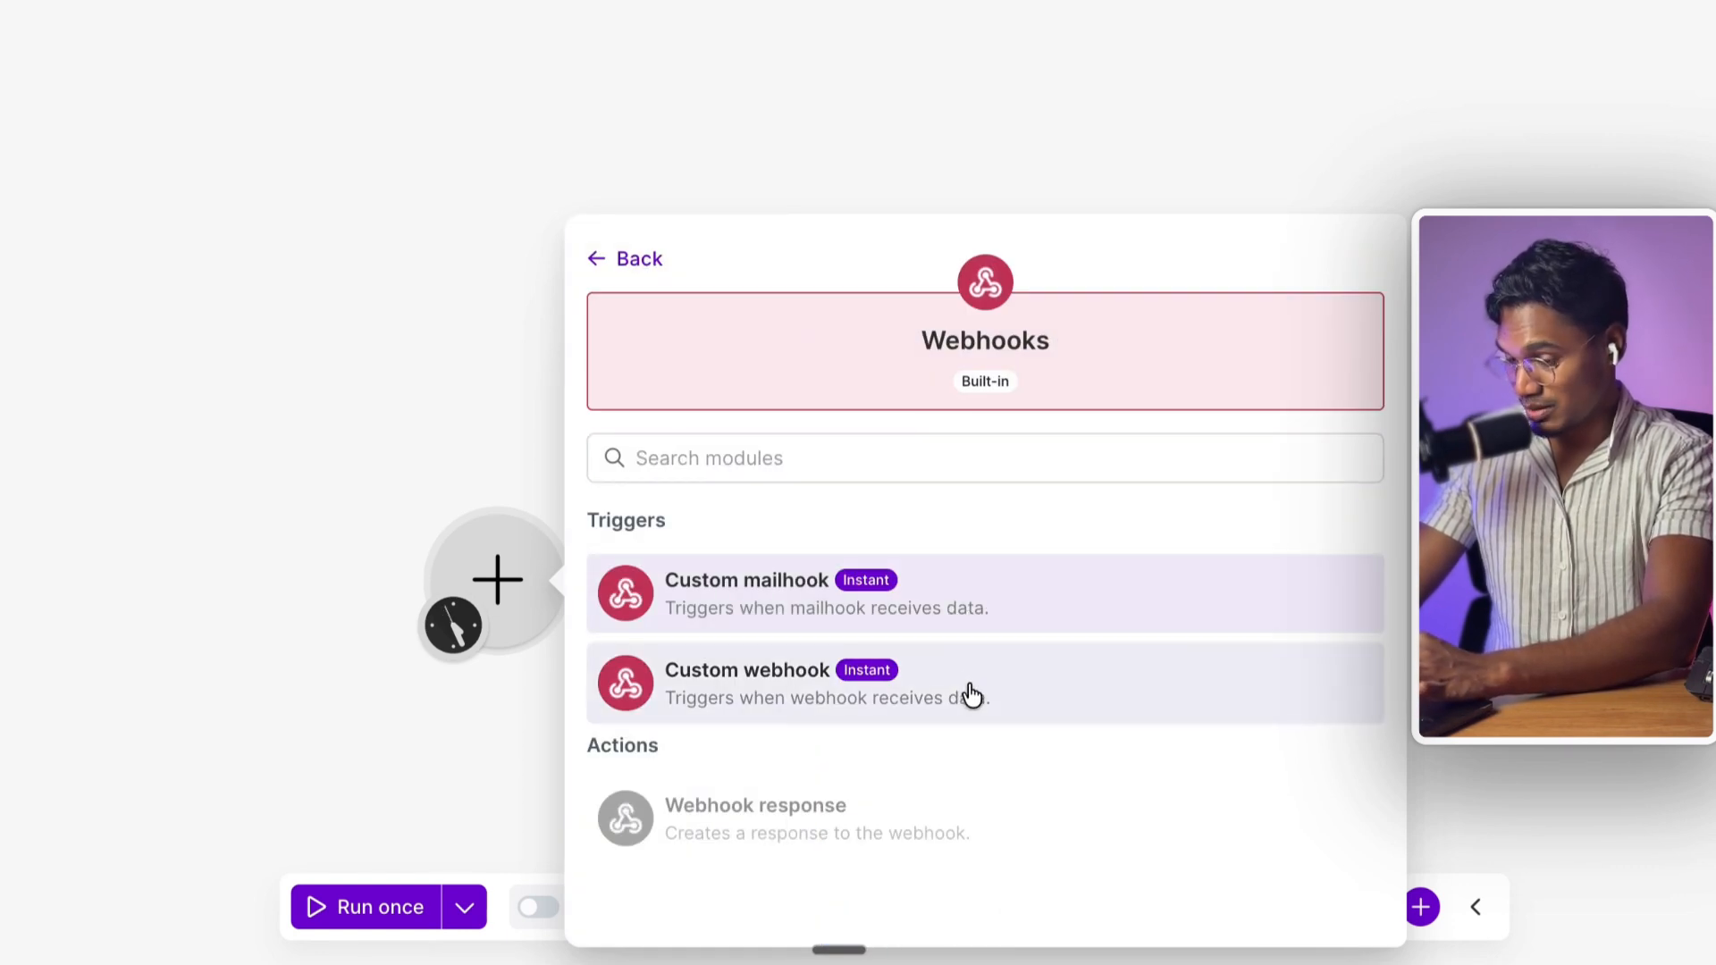
{"action": "left_click", "coordinate": [965, 686]}
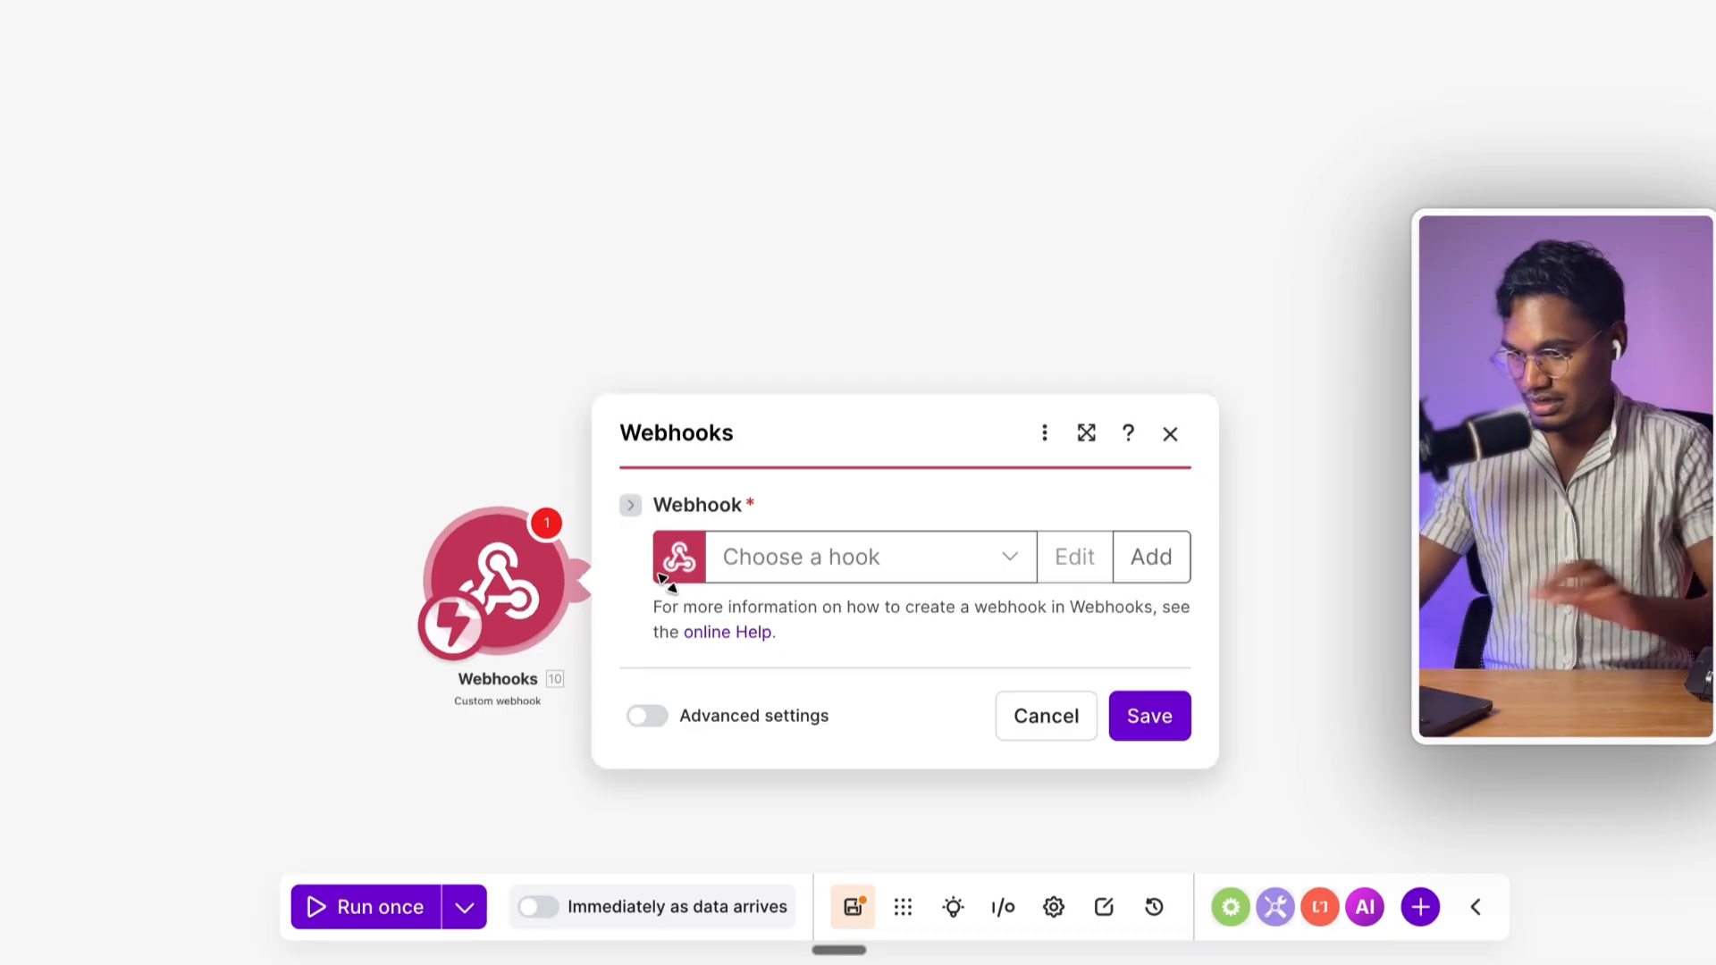
- Create and save a new webhook named "Firelflies test 2" for the Custom webhook module
{"action": "left_click", "coordinate": [1151, 557]}
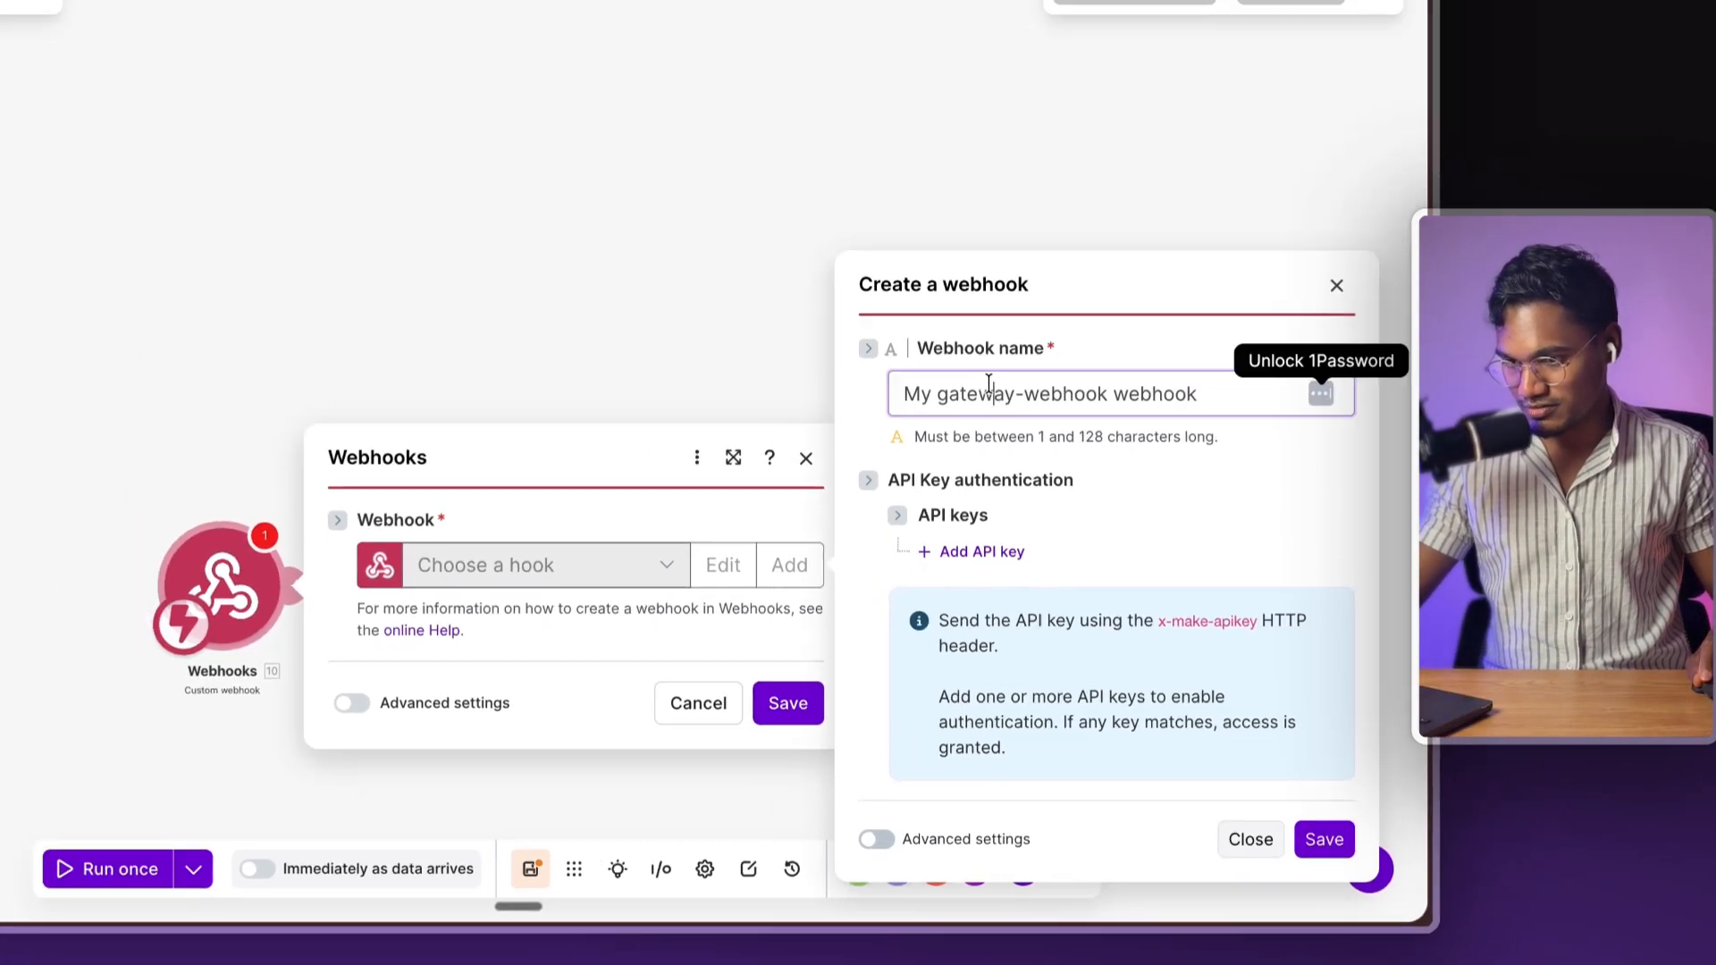
{"action": "type", "text": "Fireflies test 2"}
{"action": "left_click", "coordinate": [1303, 860]}
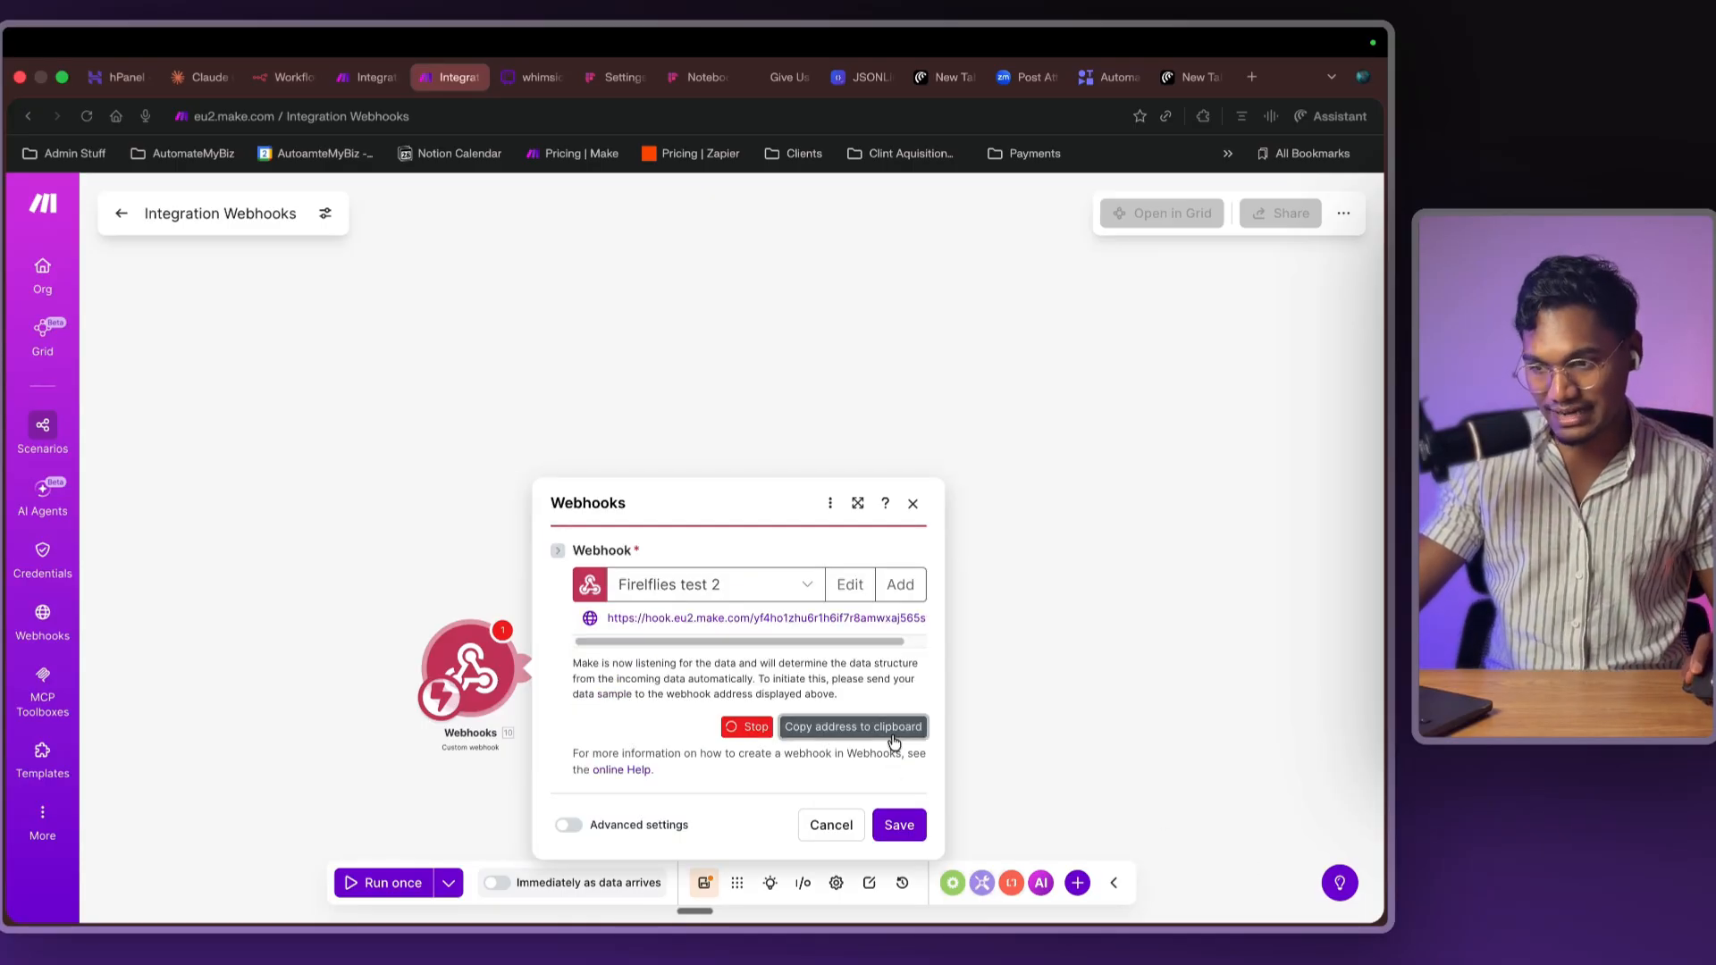
- Switch to the Fireflies developer settings, set up a new webhook and open a new webhook configuration
{"action": "key", "text": "ctrl+Tab"}
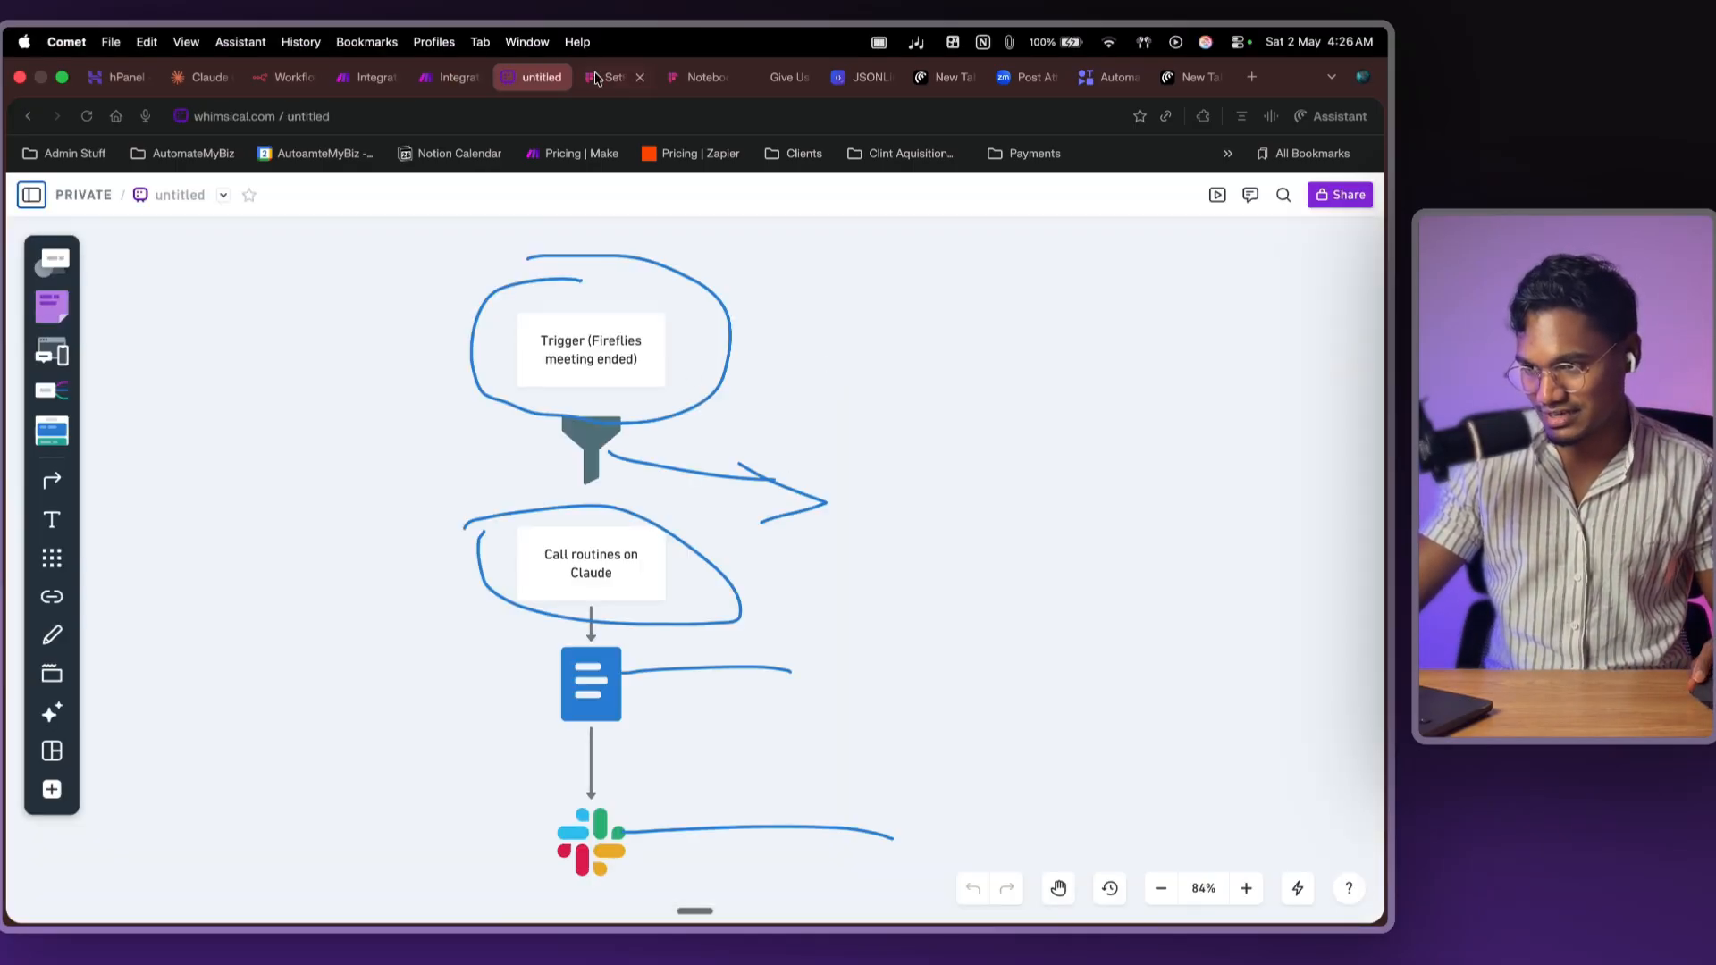
{"action": "key", "text": "ctrl+Tab"}
{"action": "triple_click", "coordinate": [558, 553]}
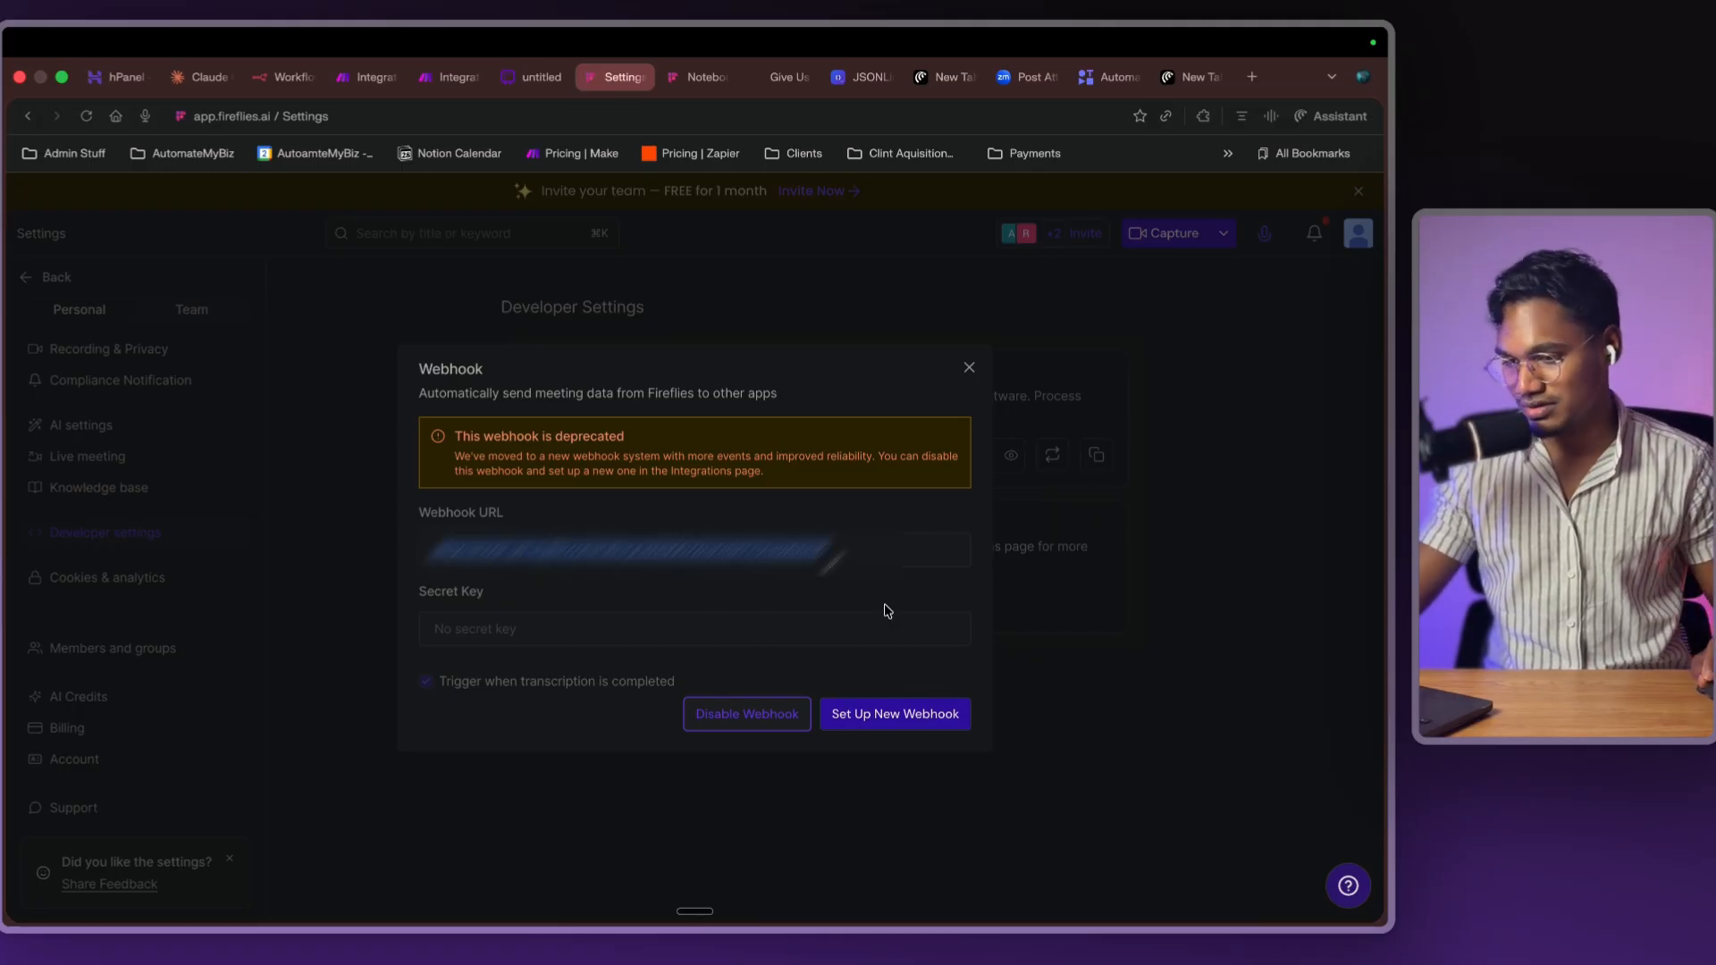
{"action": "left_click", "coordinate": [919, 732]}
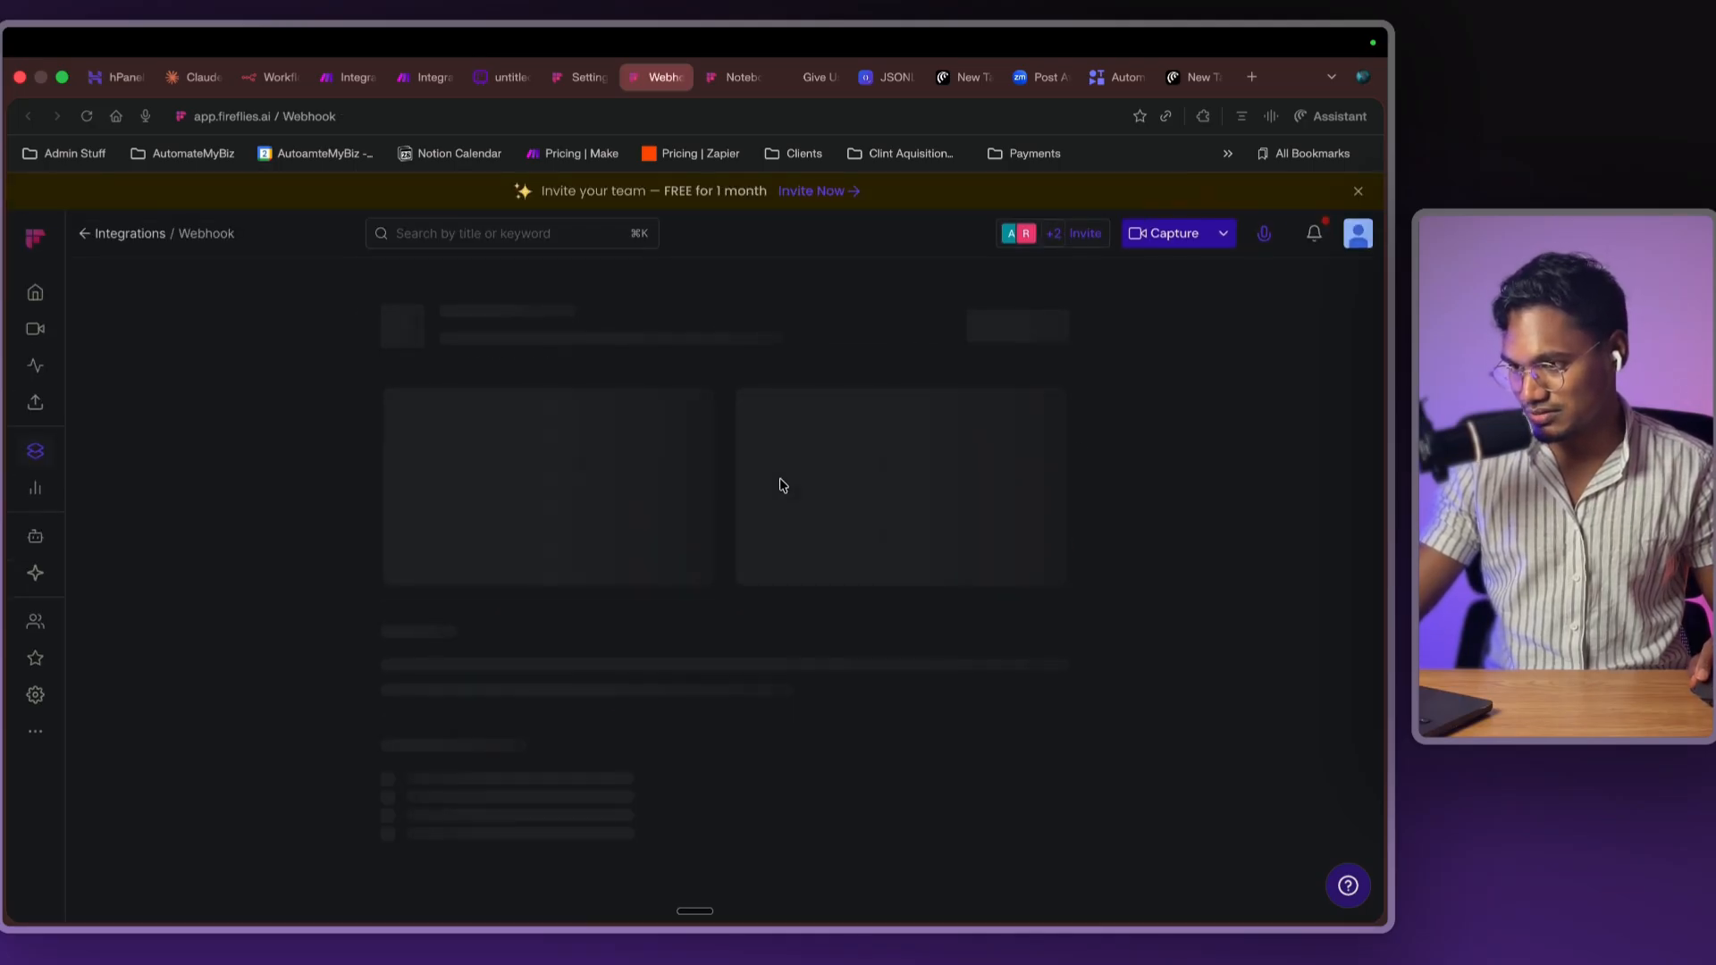
{"action": "left_click", "coordinate": [1039, 353]}
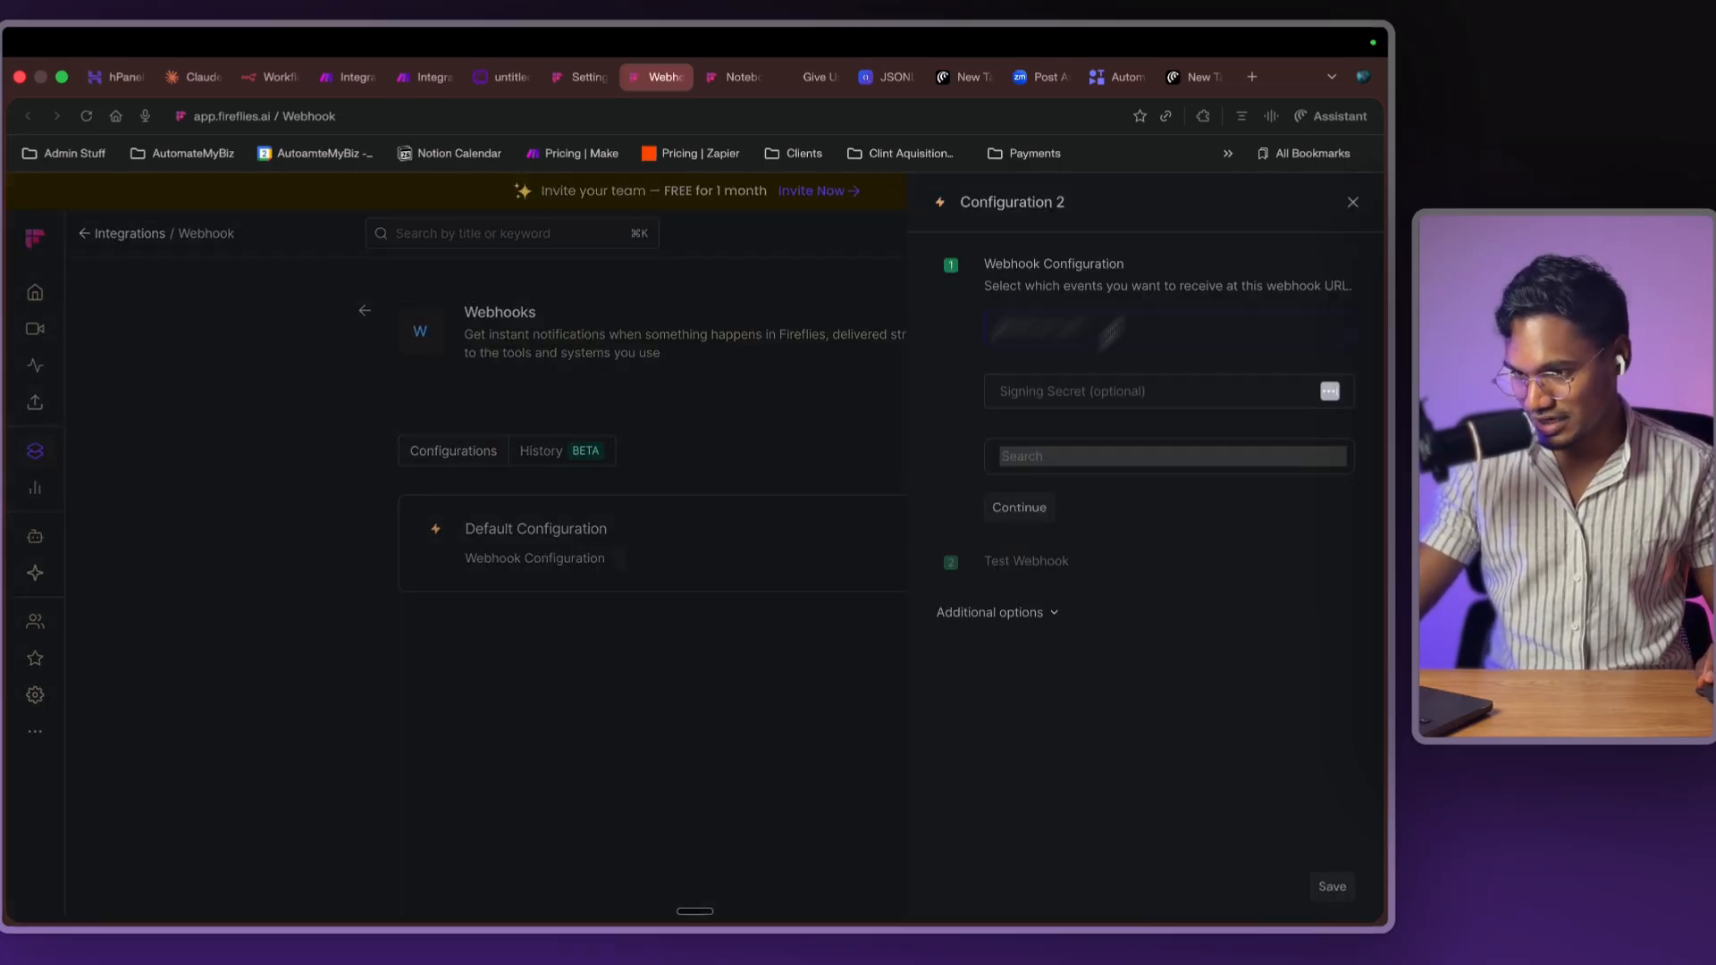
- Try a rule limiting the webhook to meetings whose Meeting Title contains "Discovery Call", review the other filter types and cancel the rule
{"action": "left_click", "coordinate": [1046, 613]}
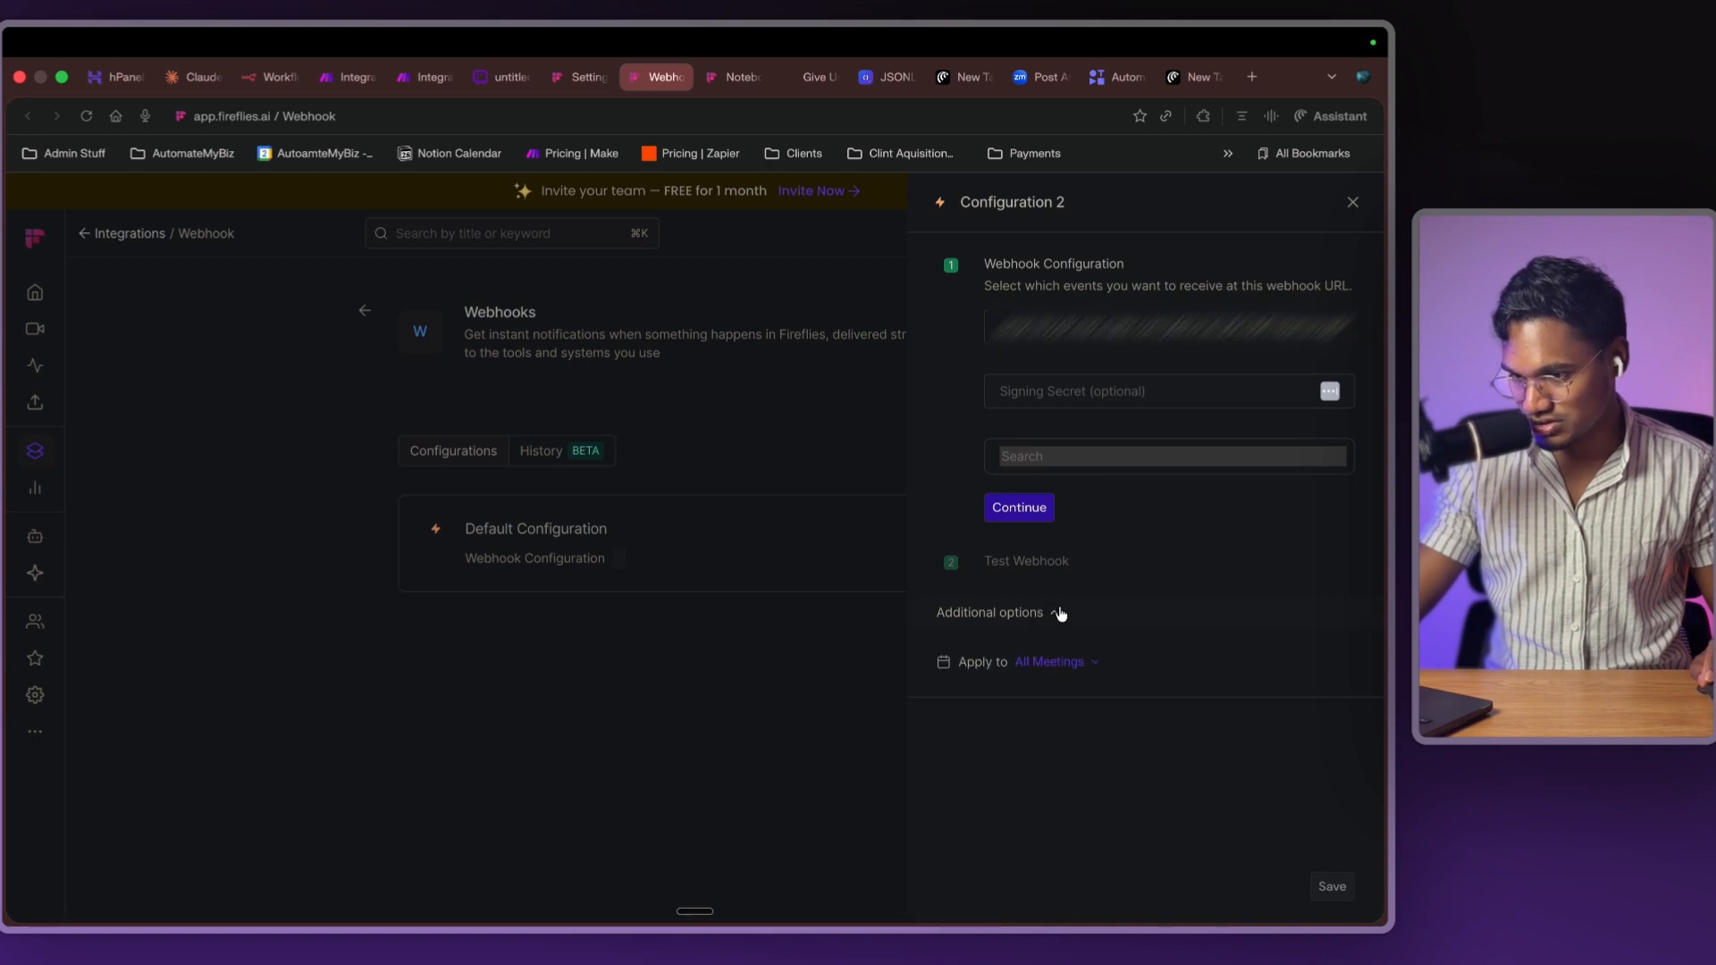
{"action": "left_click", "coordinate": [1061, 666]}
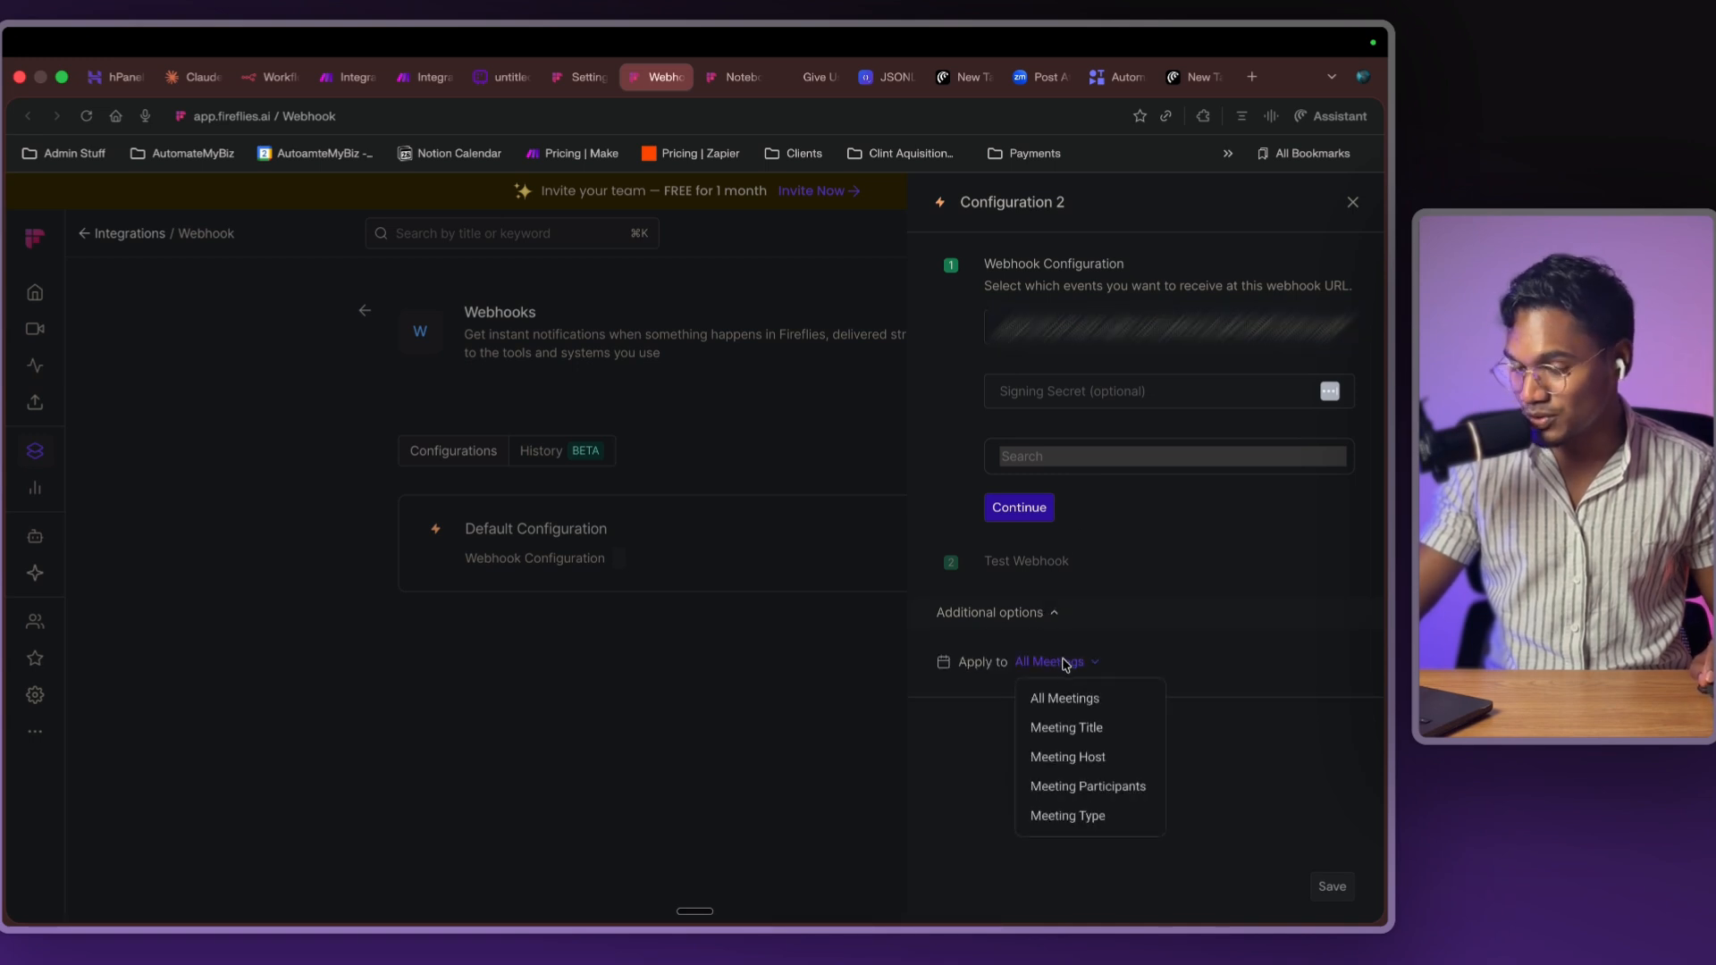
{"action": "left_click", "coordinate": [1092, 728]}
{"action": "key", "text": "Caps_Lock"}
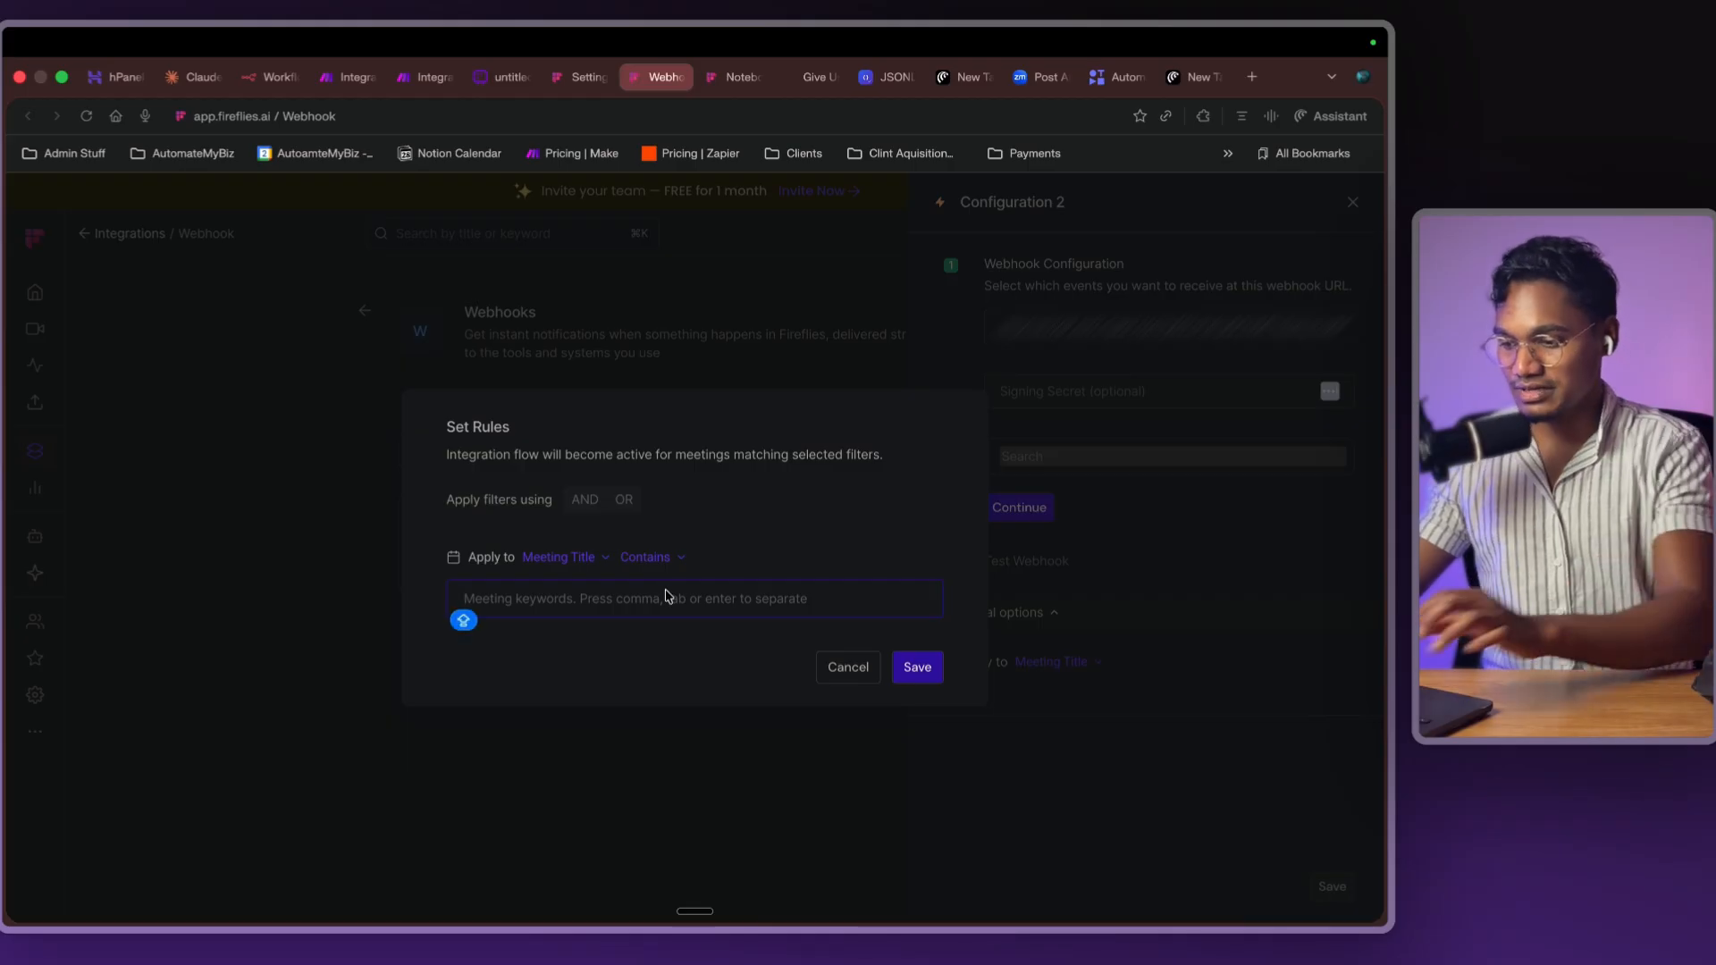
{"action": "type", "text": "Dis"}
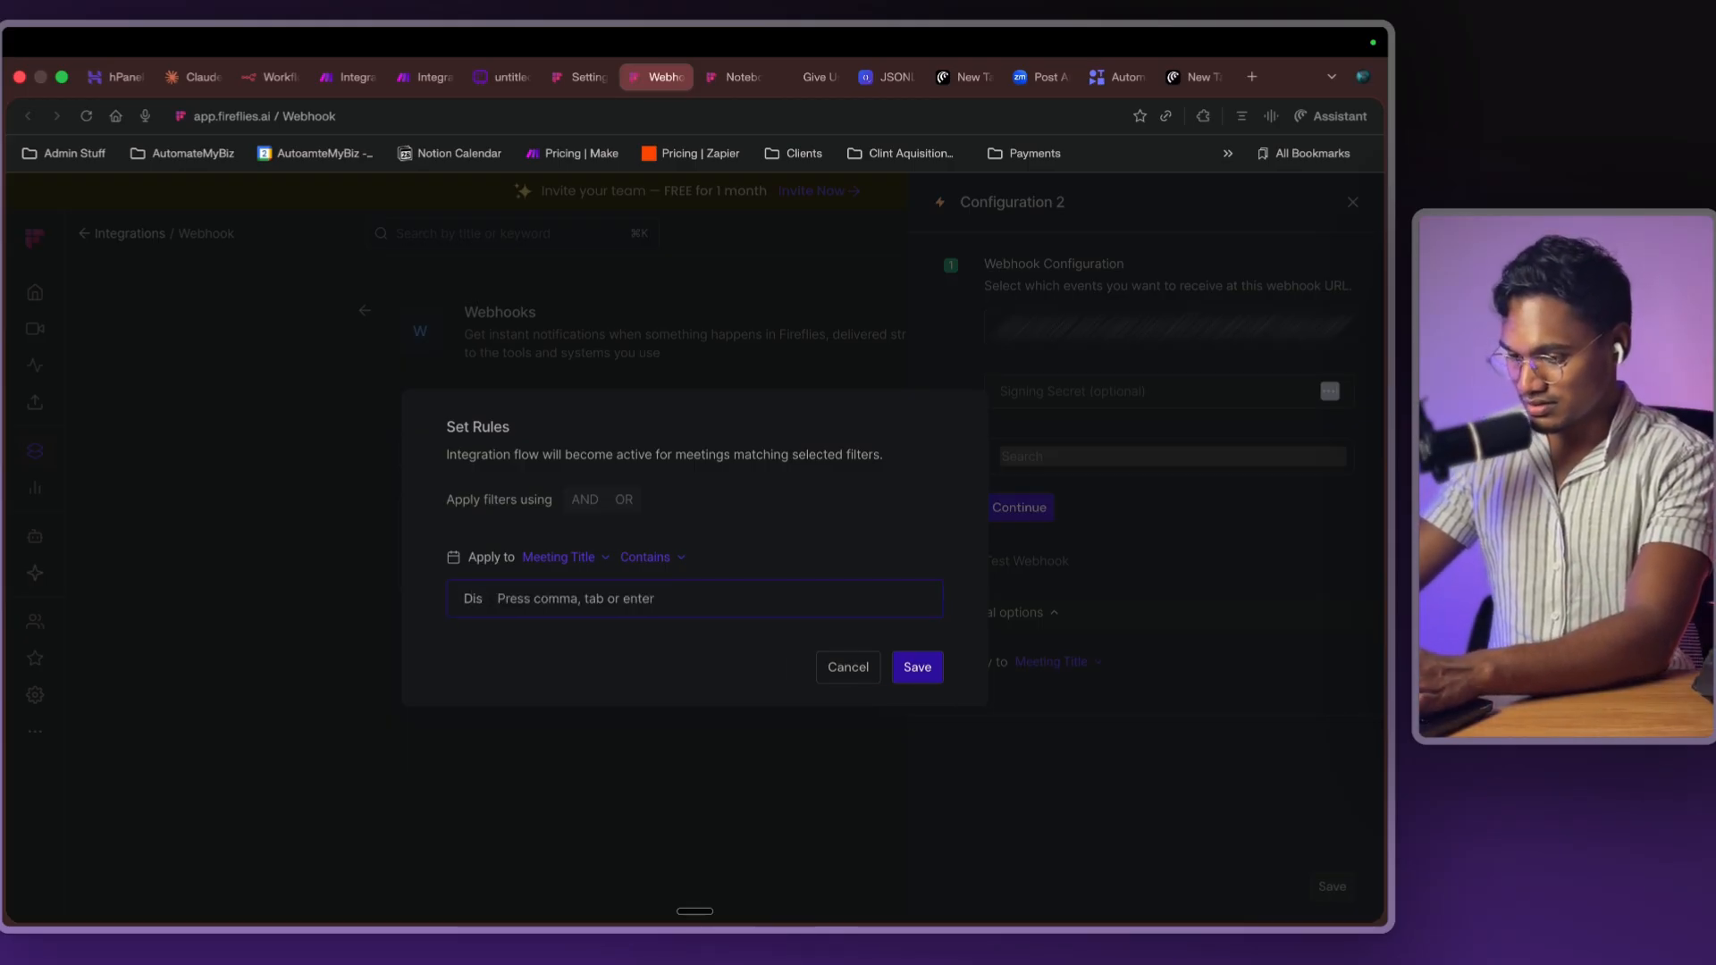
{"action": "type", "text": "covery Call"}
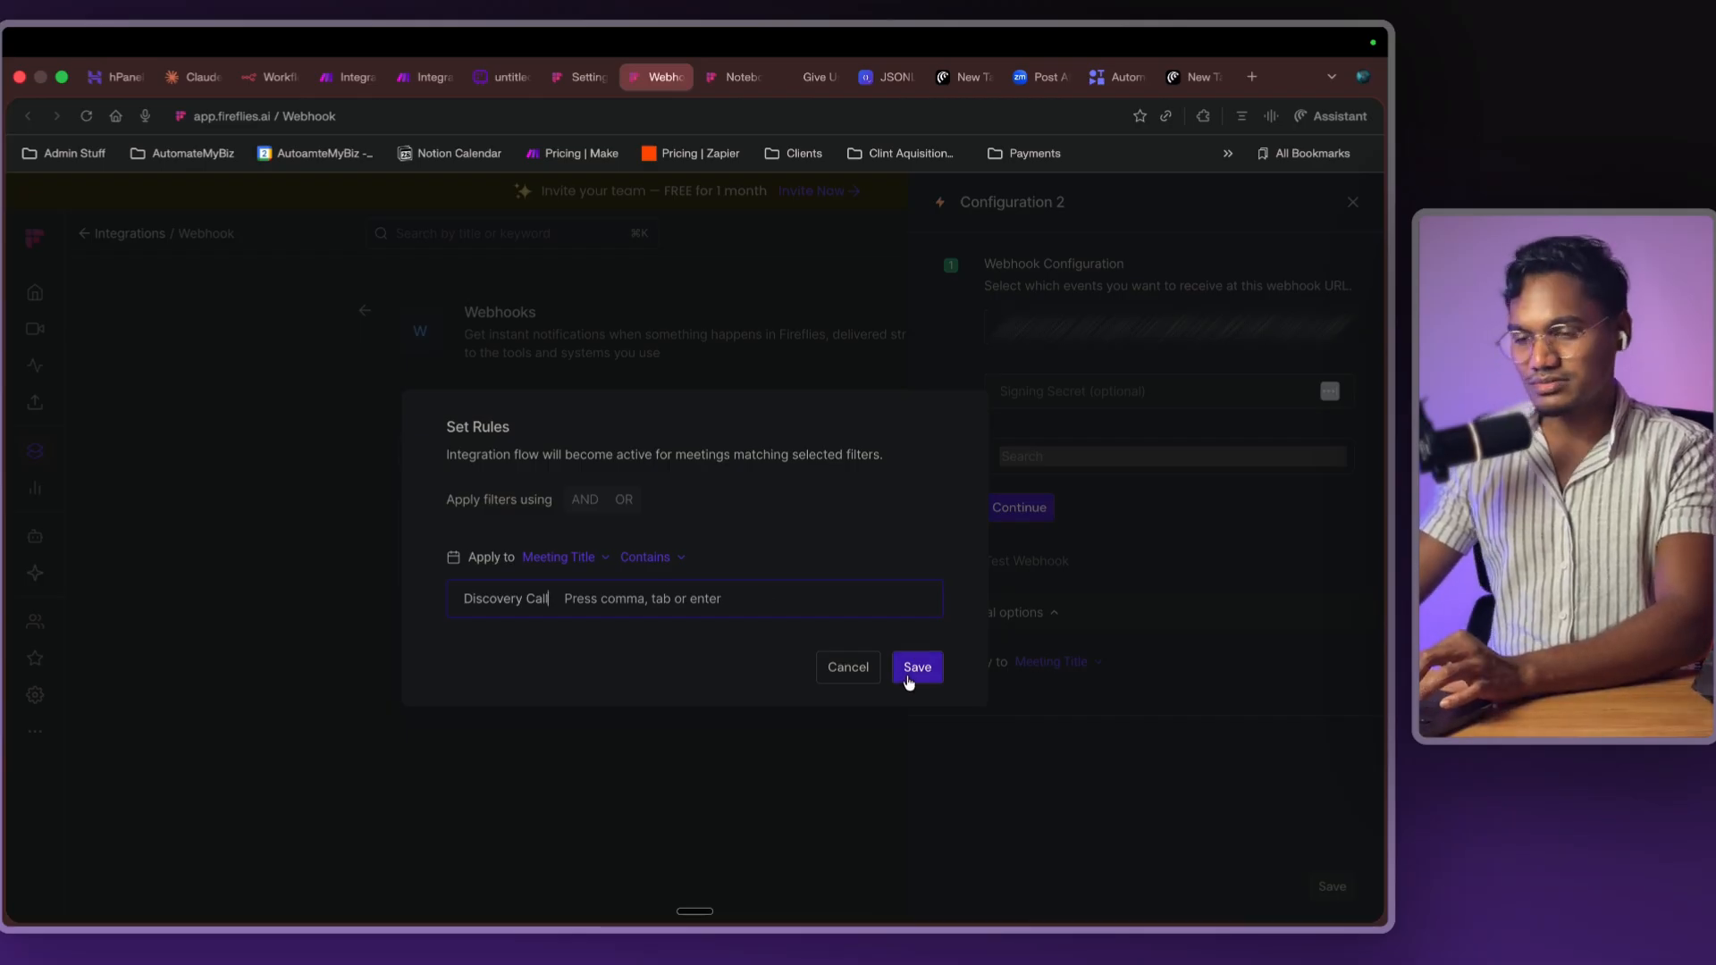
{"action": "key", "text": "Return"}
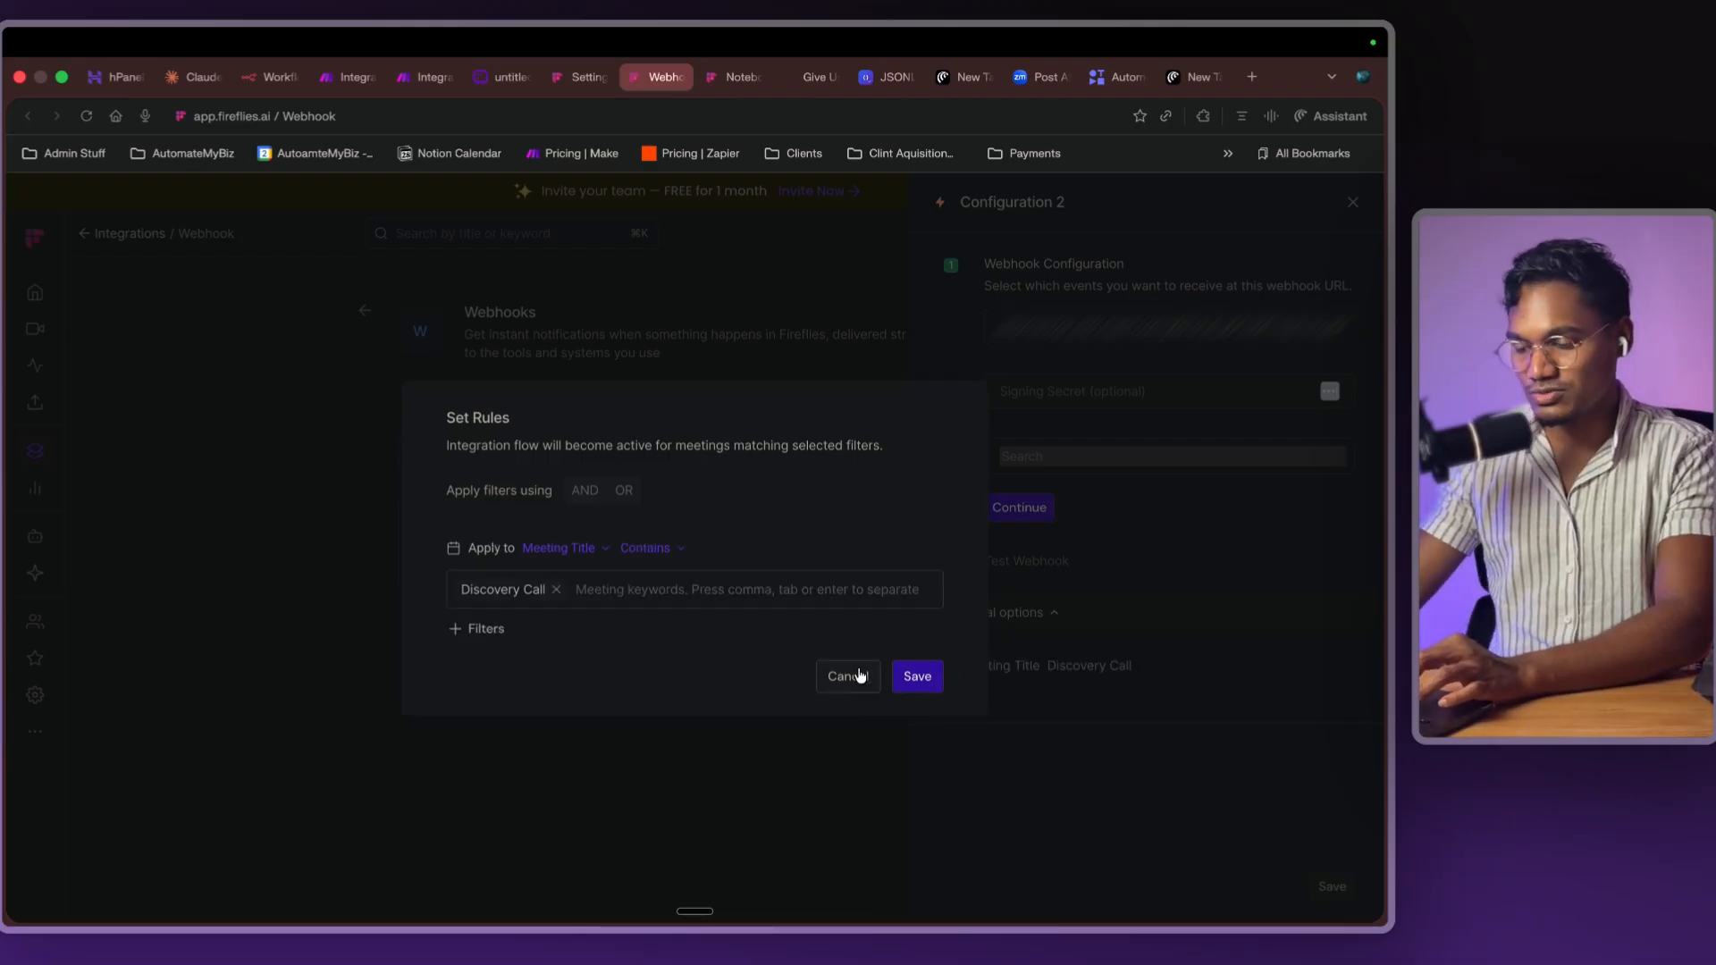
{"action": "left_click", "coordinate": [551, 548]}
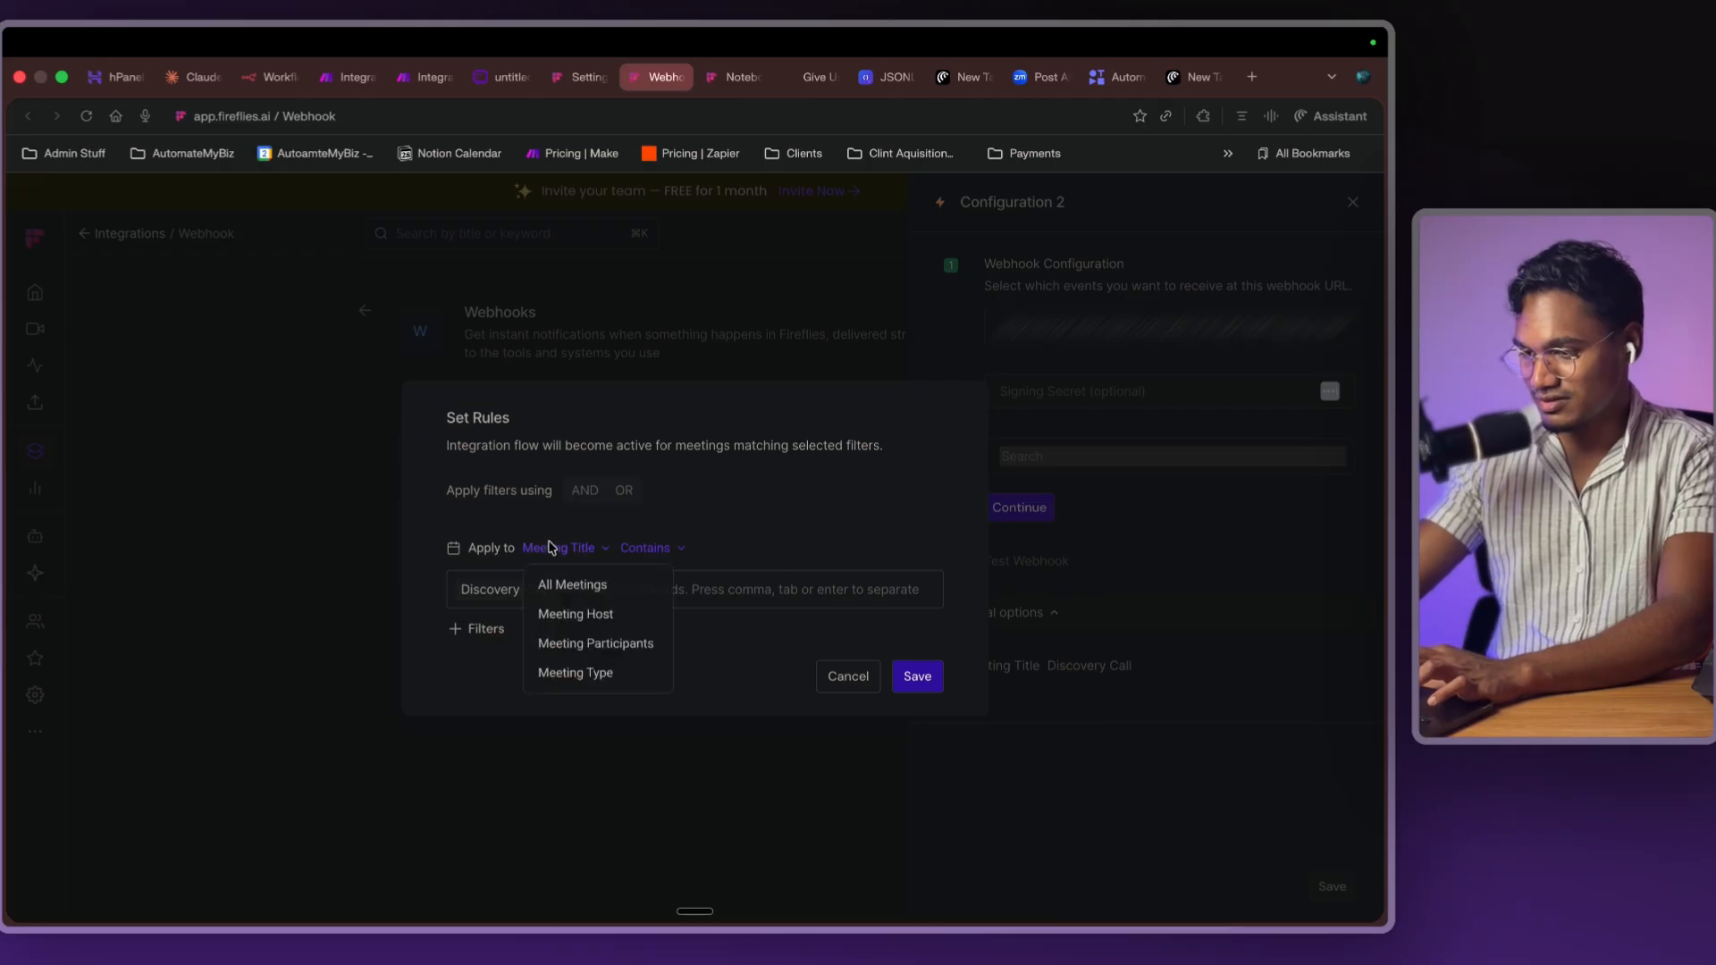
{"action": "left_click", "coordinate": [851, 680]}
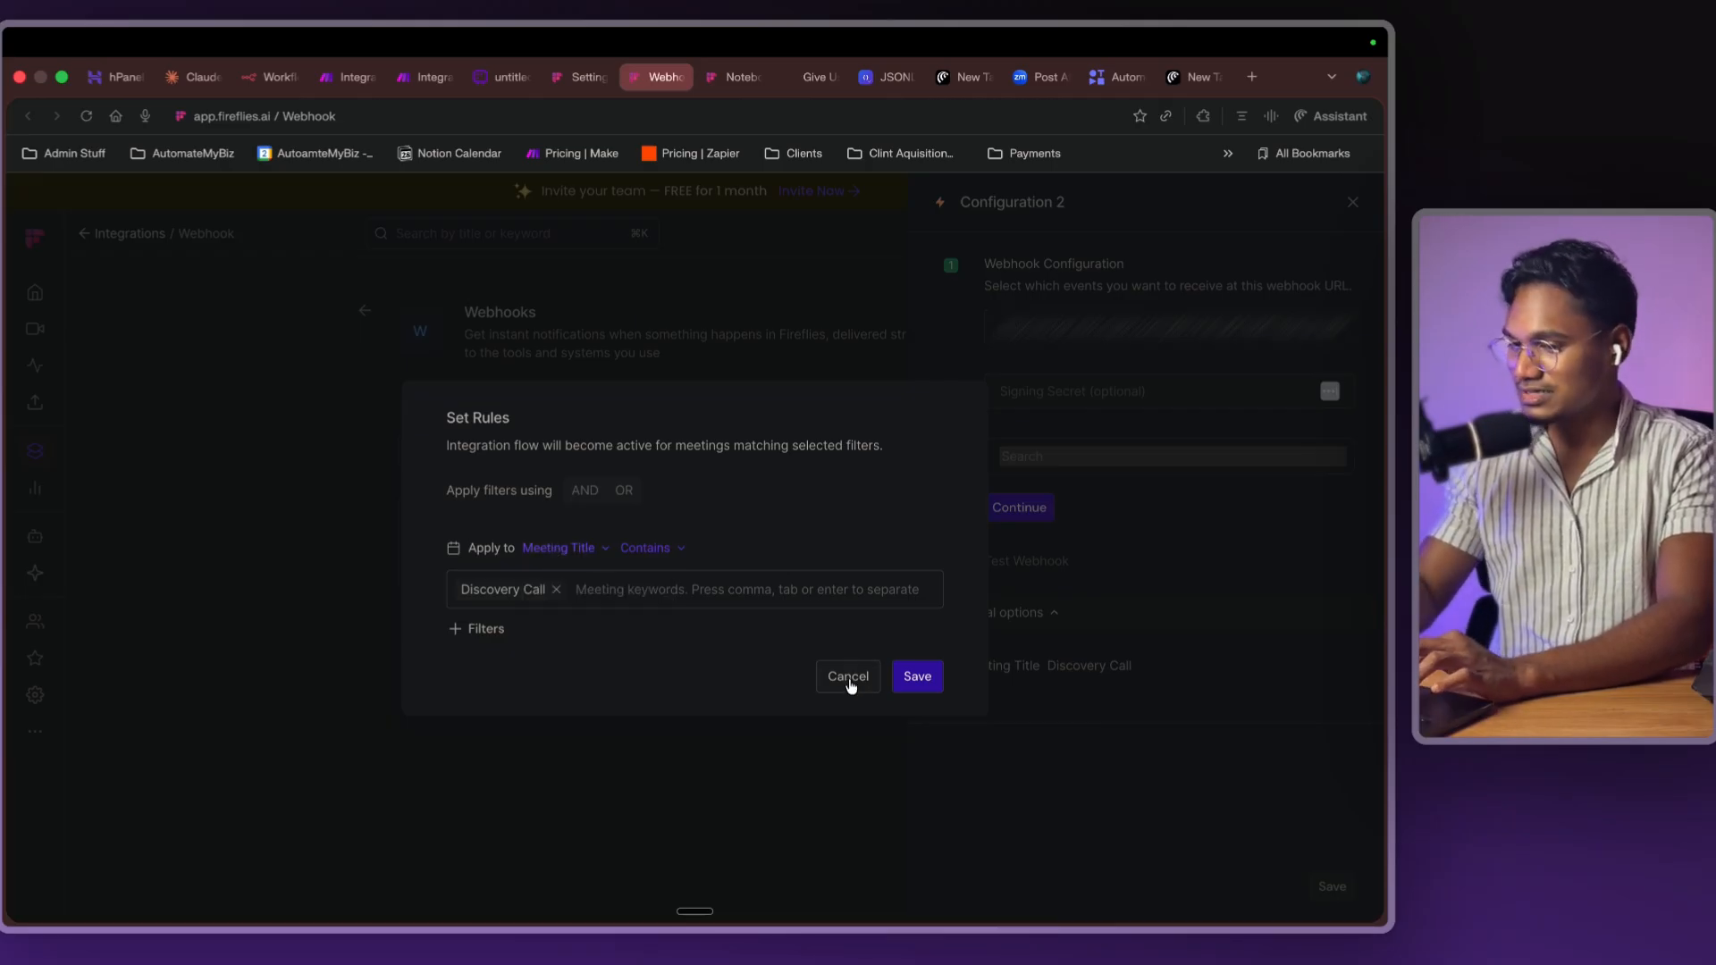
{"action": "left_click", "coordinate": [850, 681]}
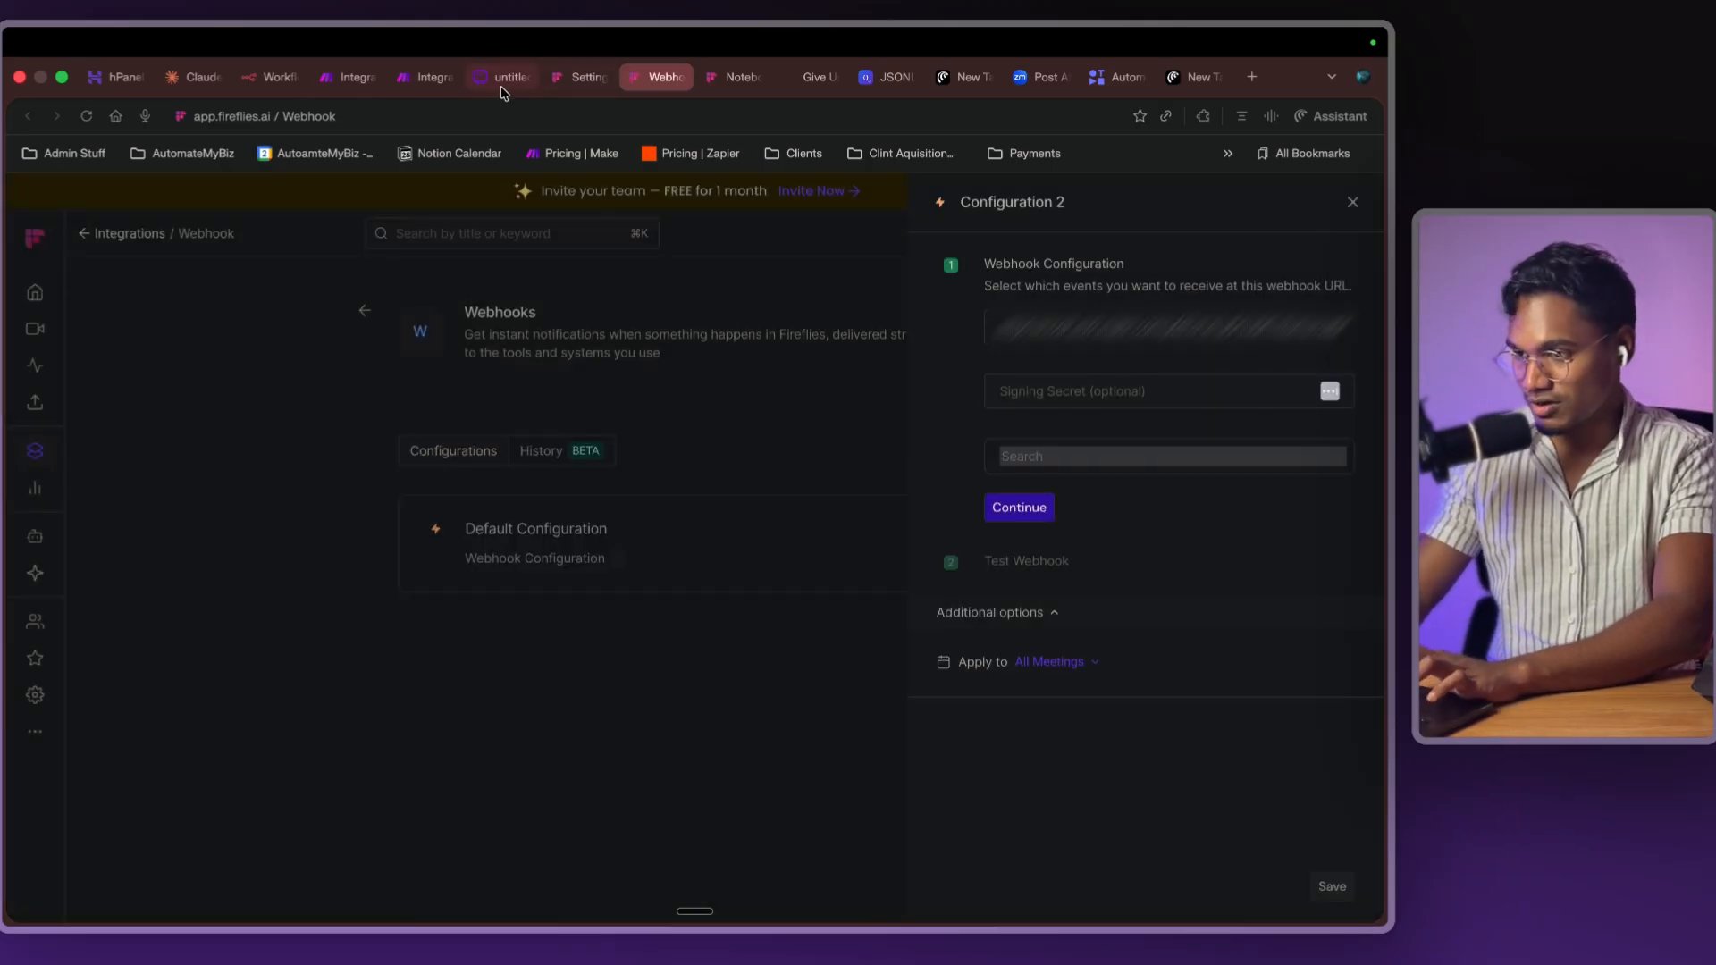
{"action": "left_click", "coordinate": [424, 83]}
{"action": "left_click", "coordinate": [488, 481]}
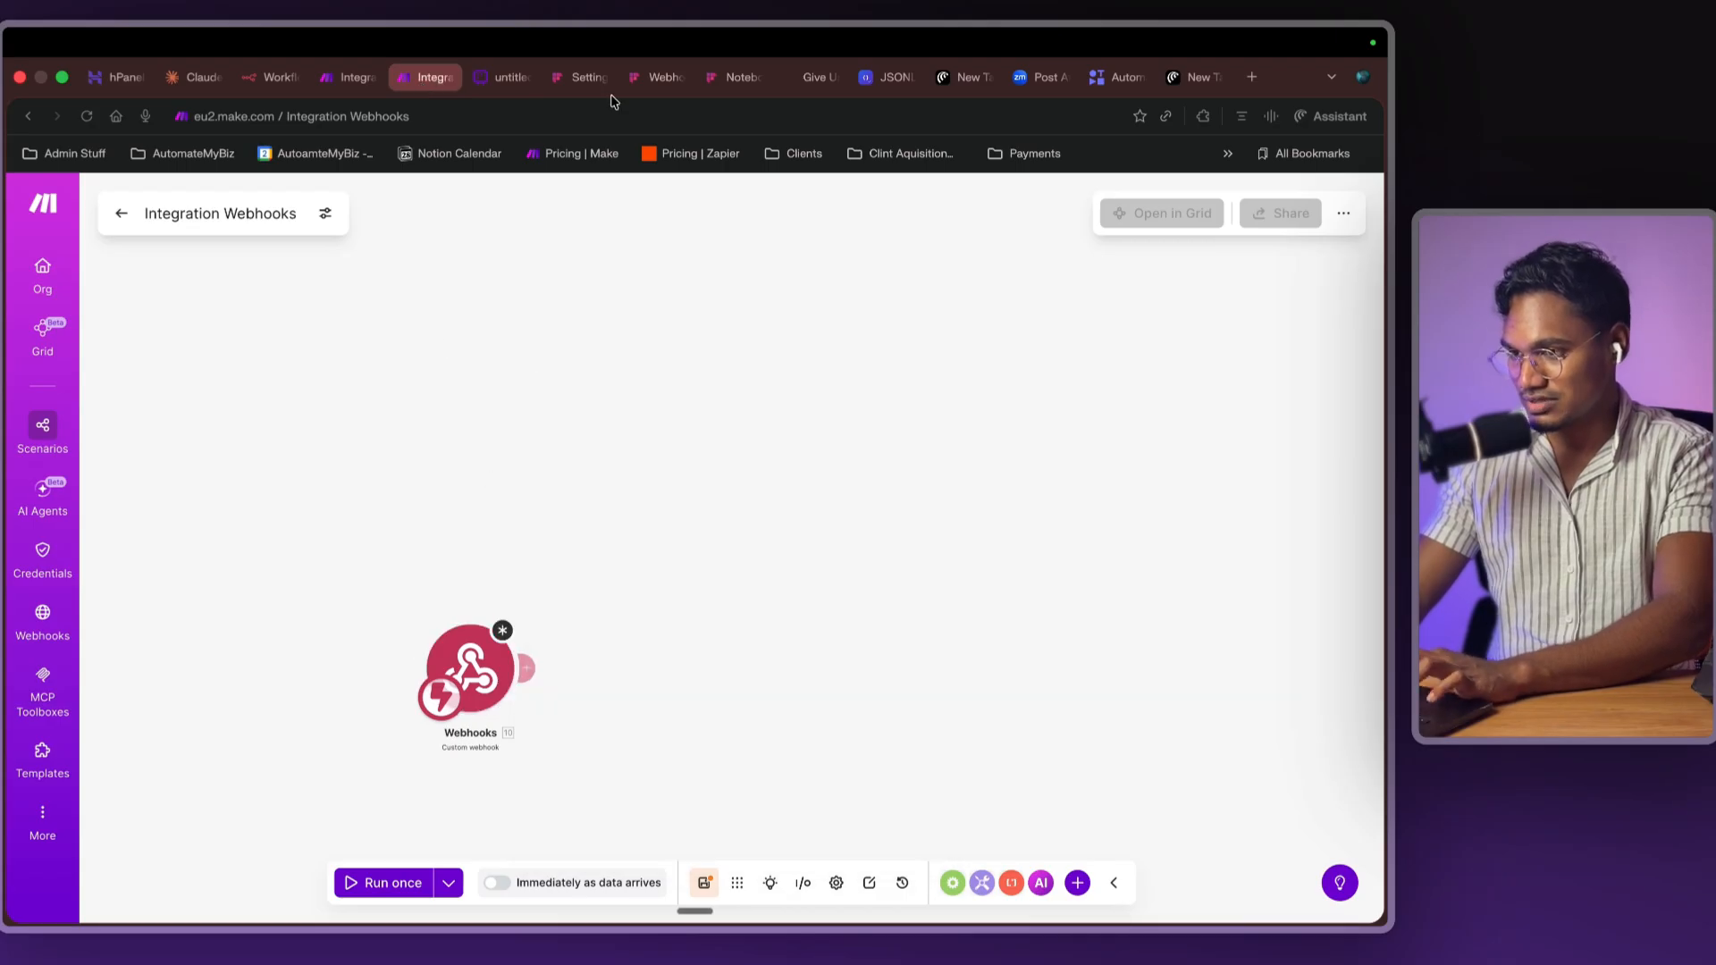
{"action": "left_click", "coordinate": [586, 83]}
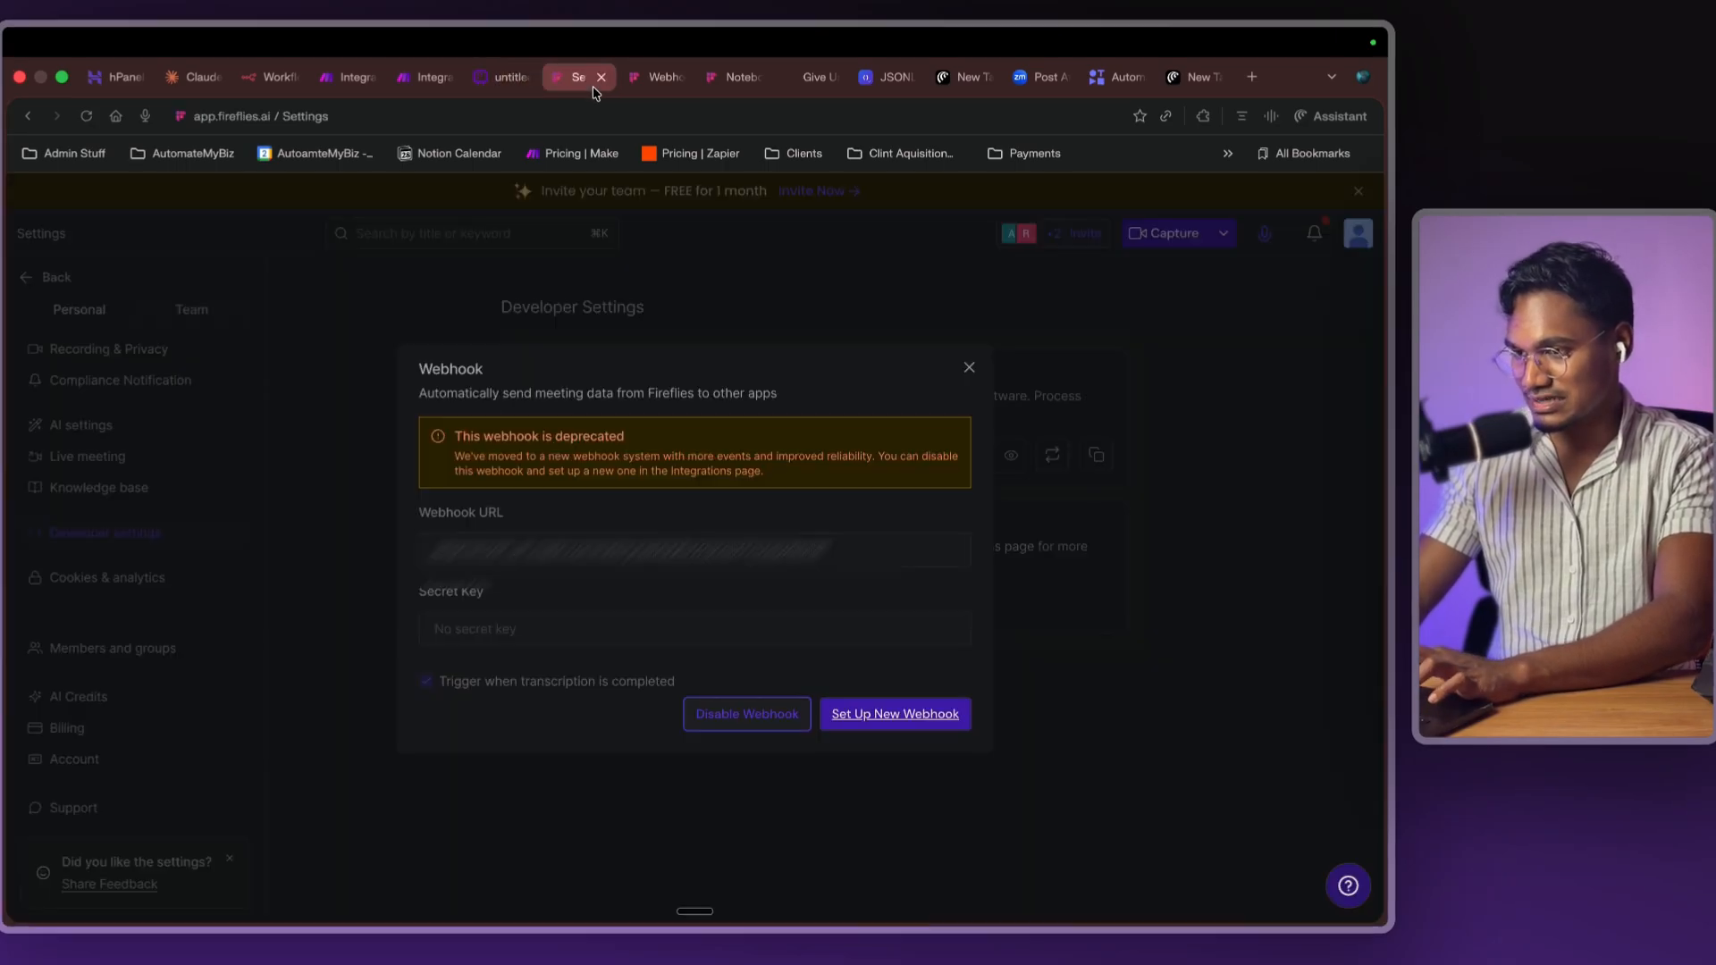
{"action": "left_click", "coordinate": [665, 79]}
{"action": "double_click", "coordinate": [1051, 564]}
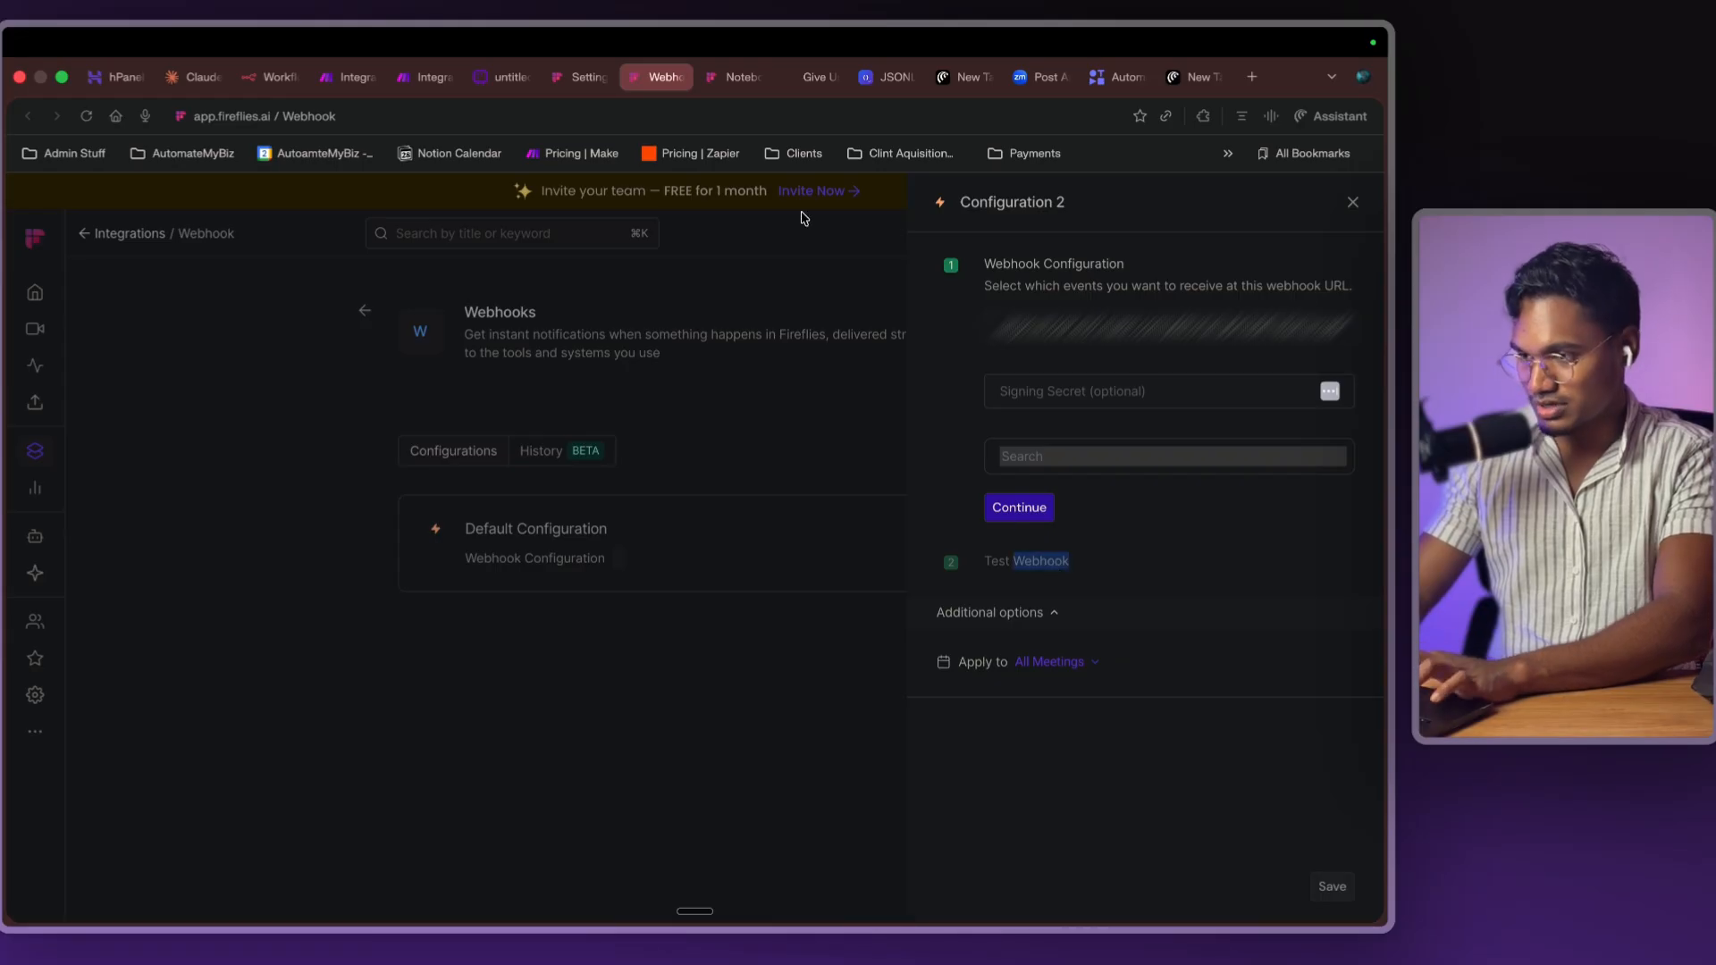
- Save the new Custom webhook module in Make and enter its address as the URL of the Fireflies webhook configuration
{"action": "left_click", "coordinate": [434, 78]}
{"action": "left_click", "coordinate": [350, 82]}
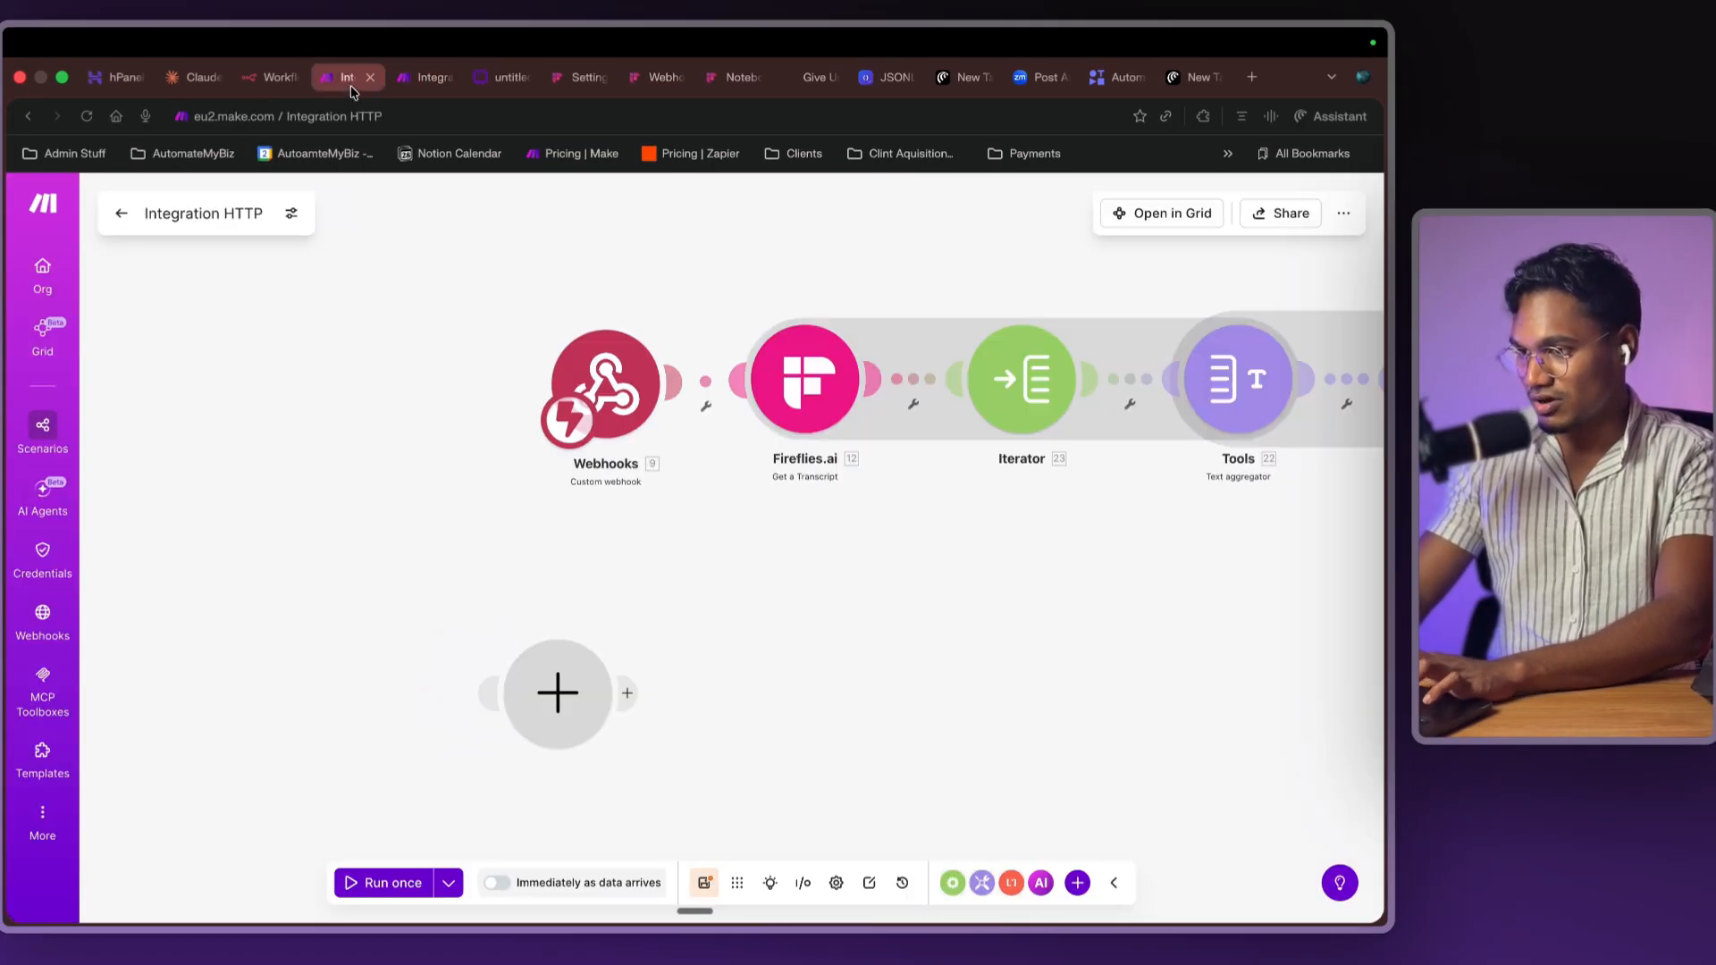
{"action": "left_click", "coordinate": [606, 385]}
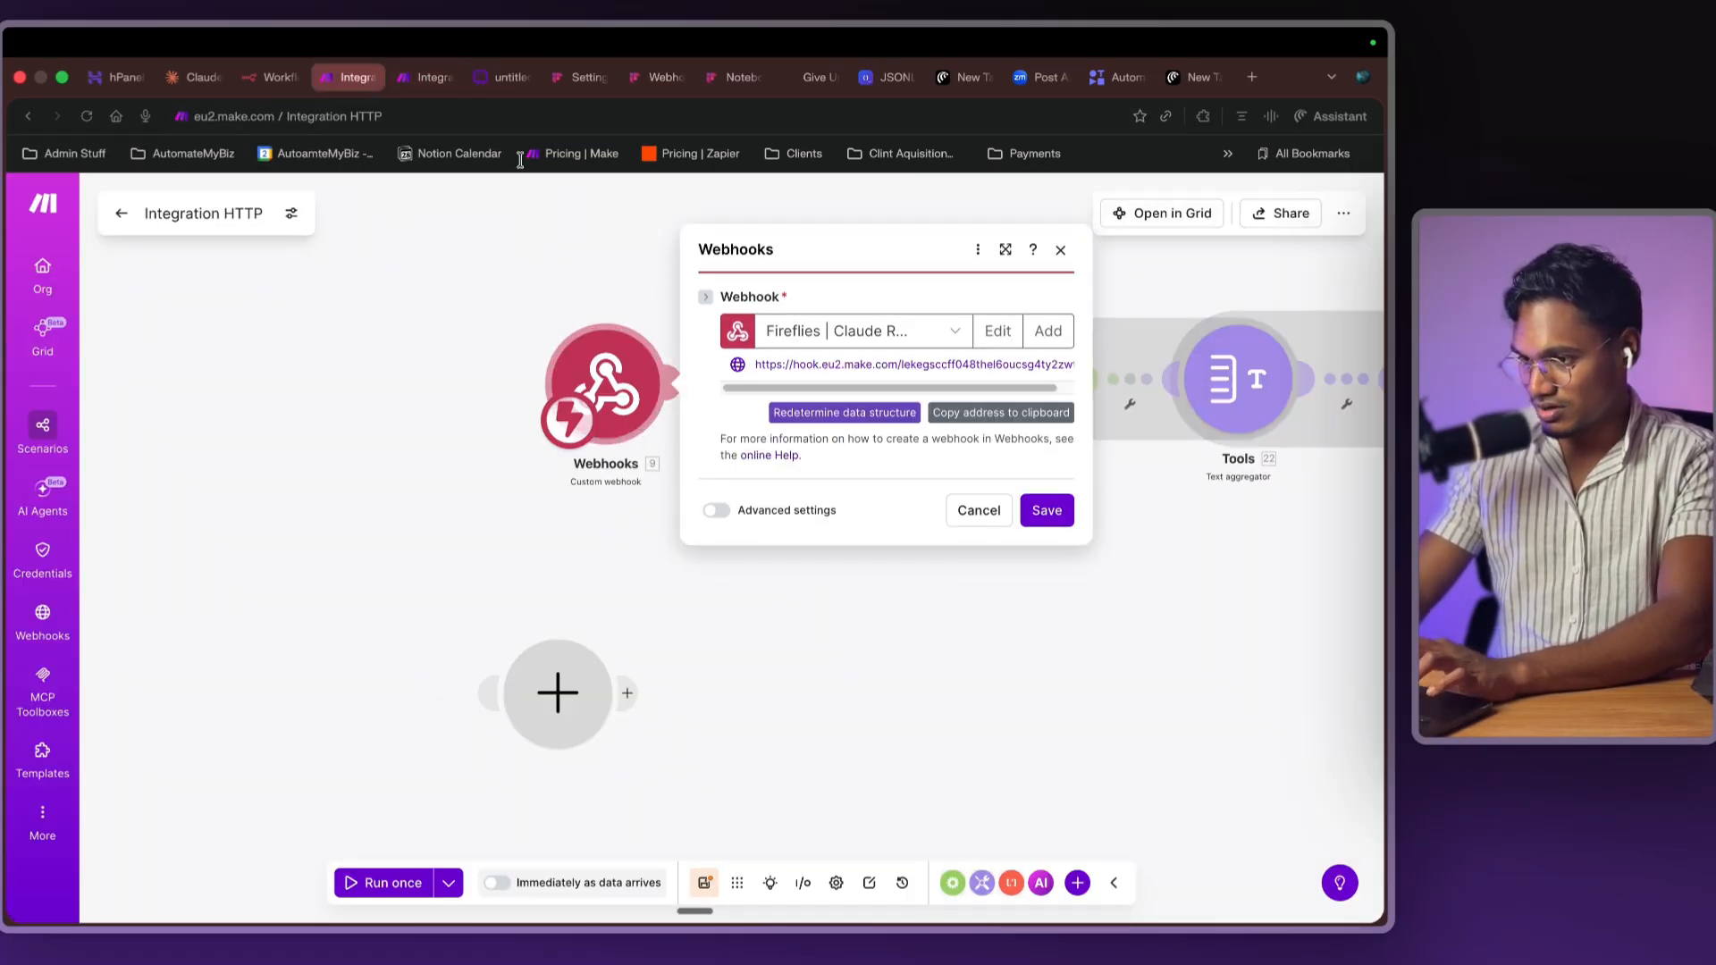
{"action": "left_click", "coordinate": [434, 77]}
{"action": "left_click", "coordinate": [493, 701]}
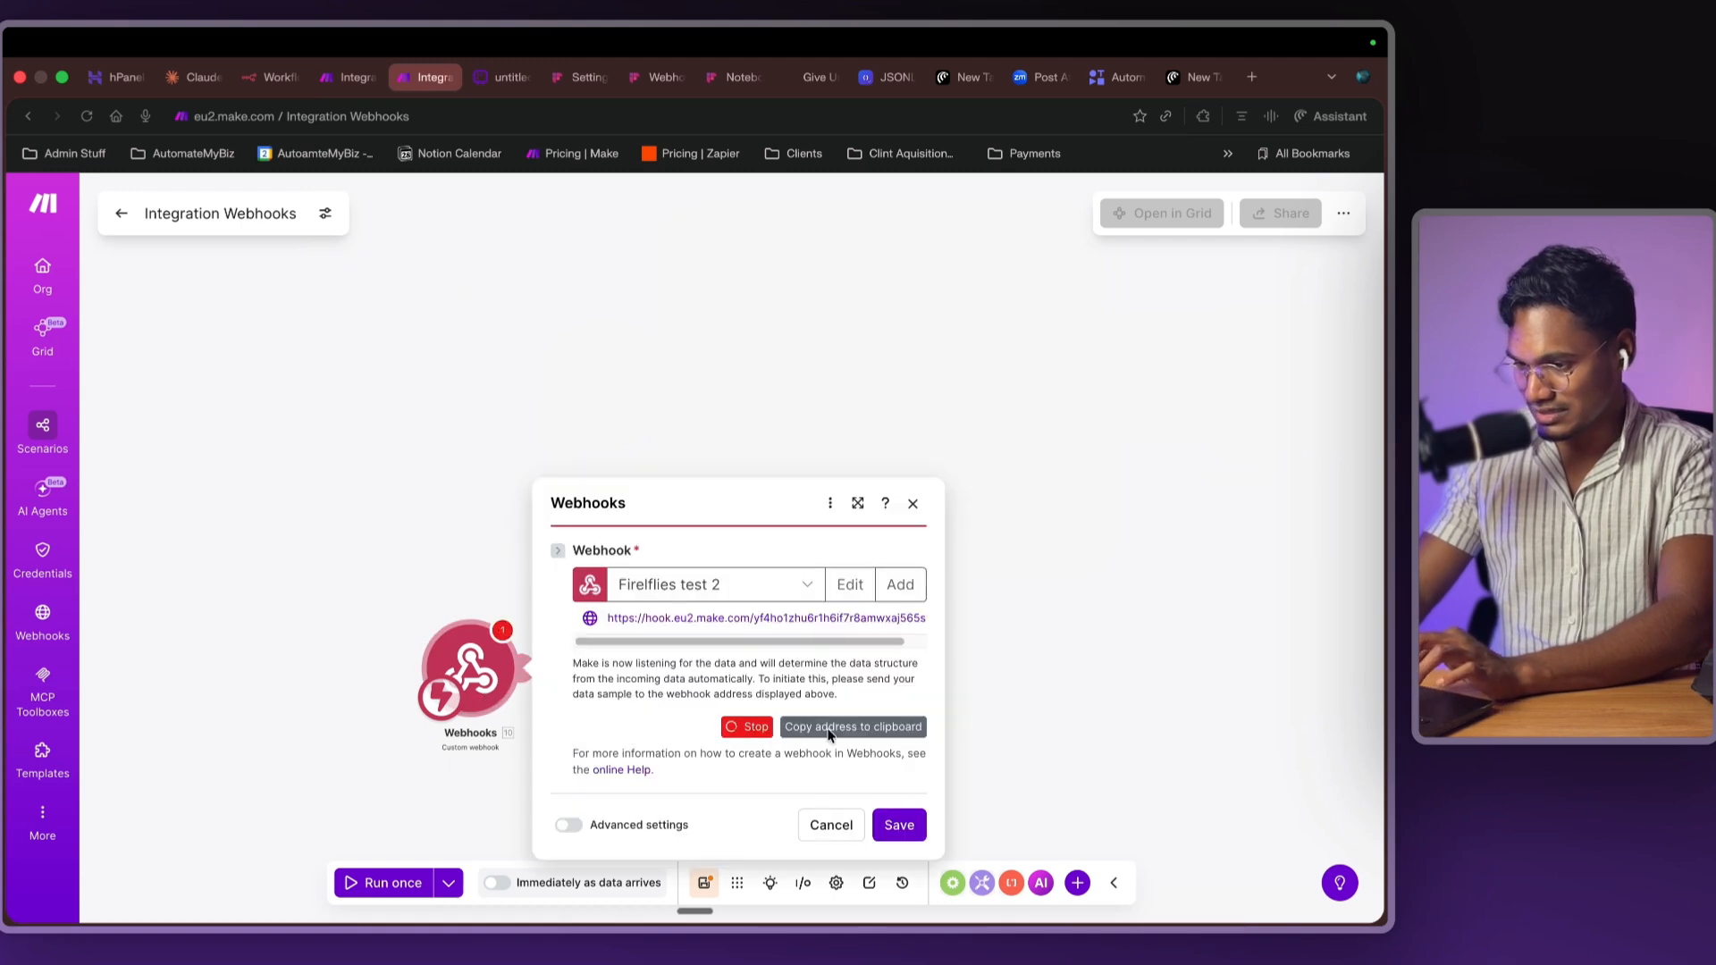
{"action": "left_click", "coordinate": [901, 822]}
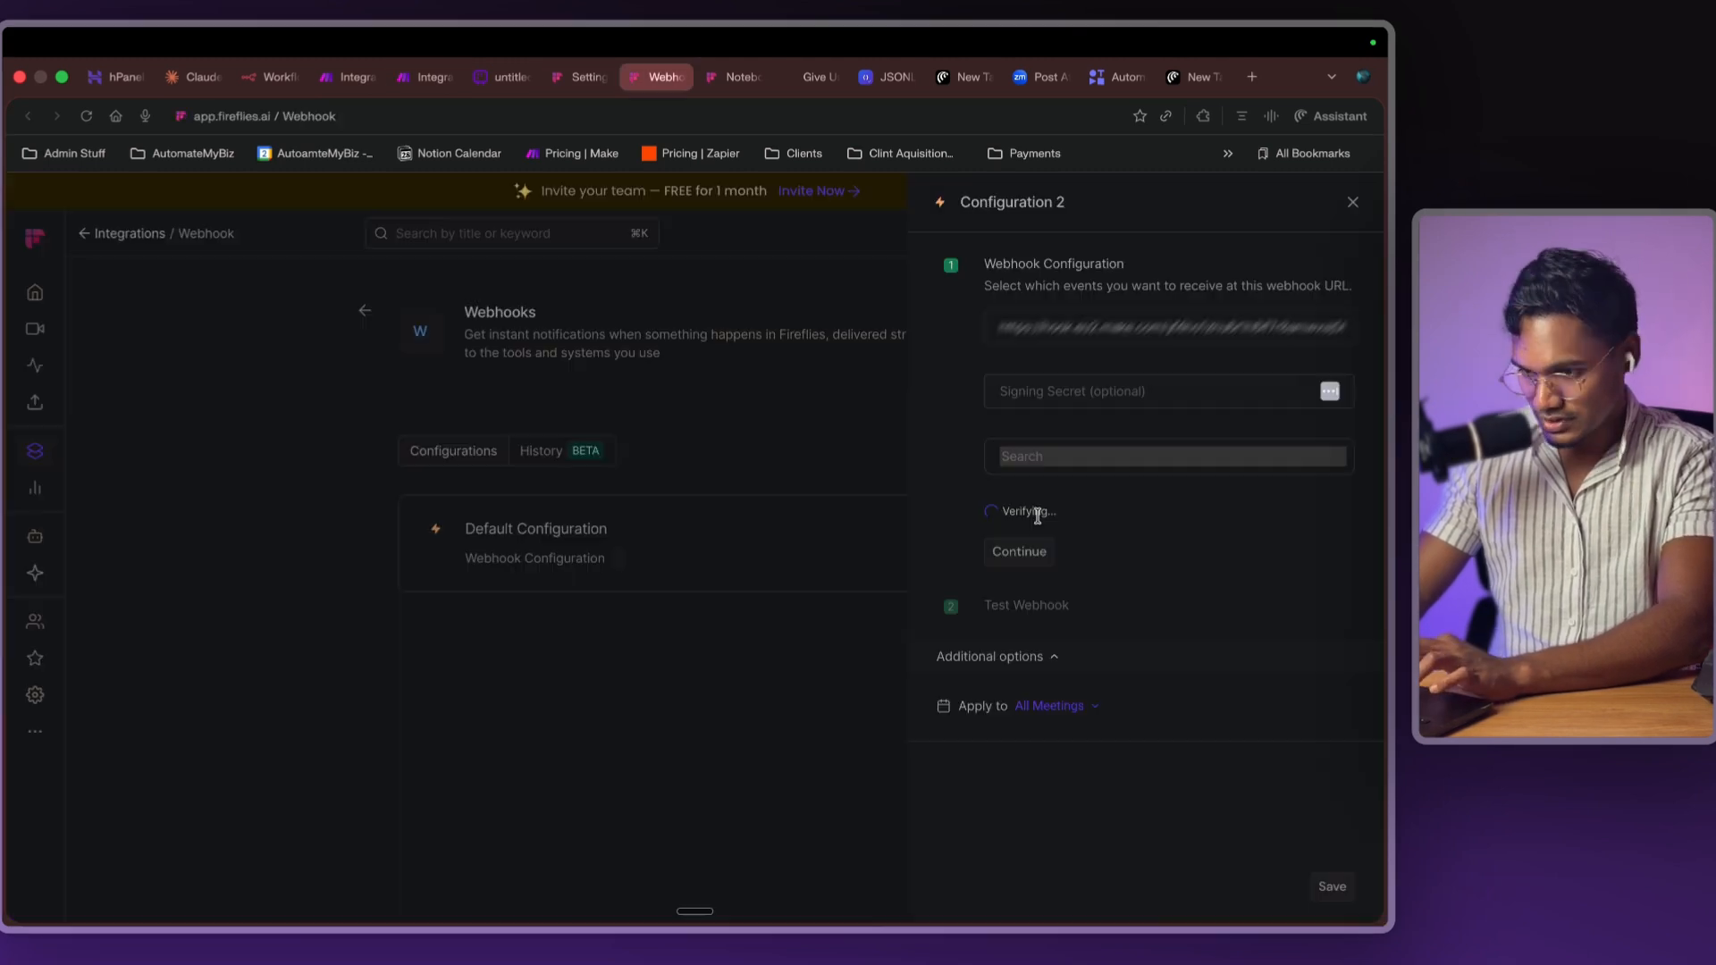
- Subscribe the Fireflies webhook configuration to the Meeting Transcribed event and send a test event
{"action": "left_click", "coordinate": [1035, 542]}
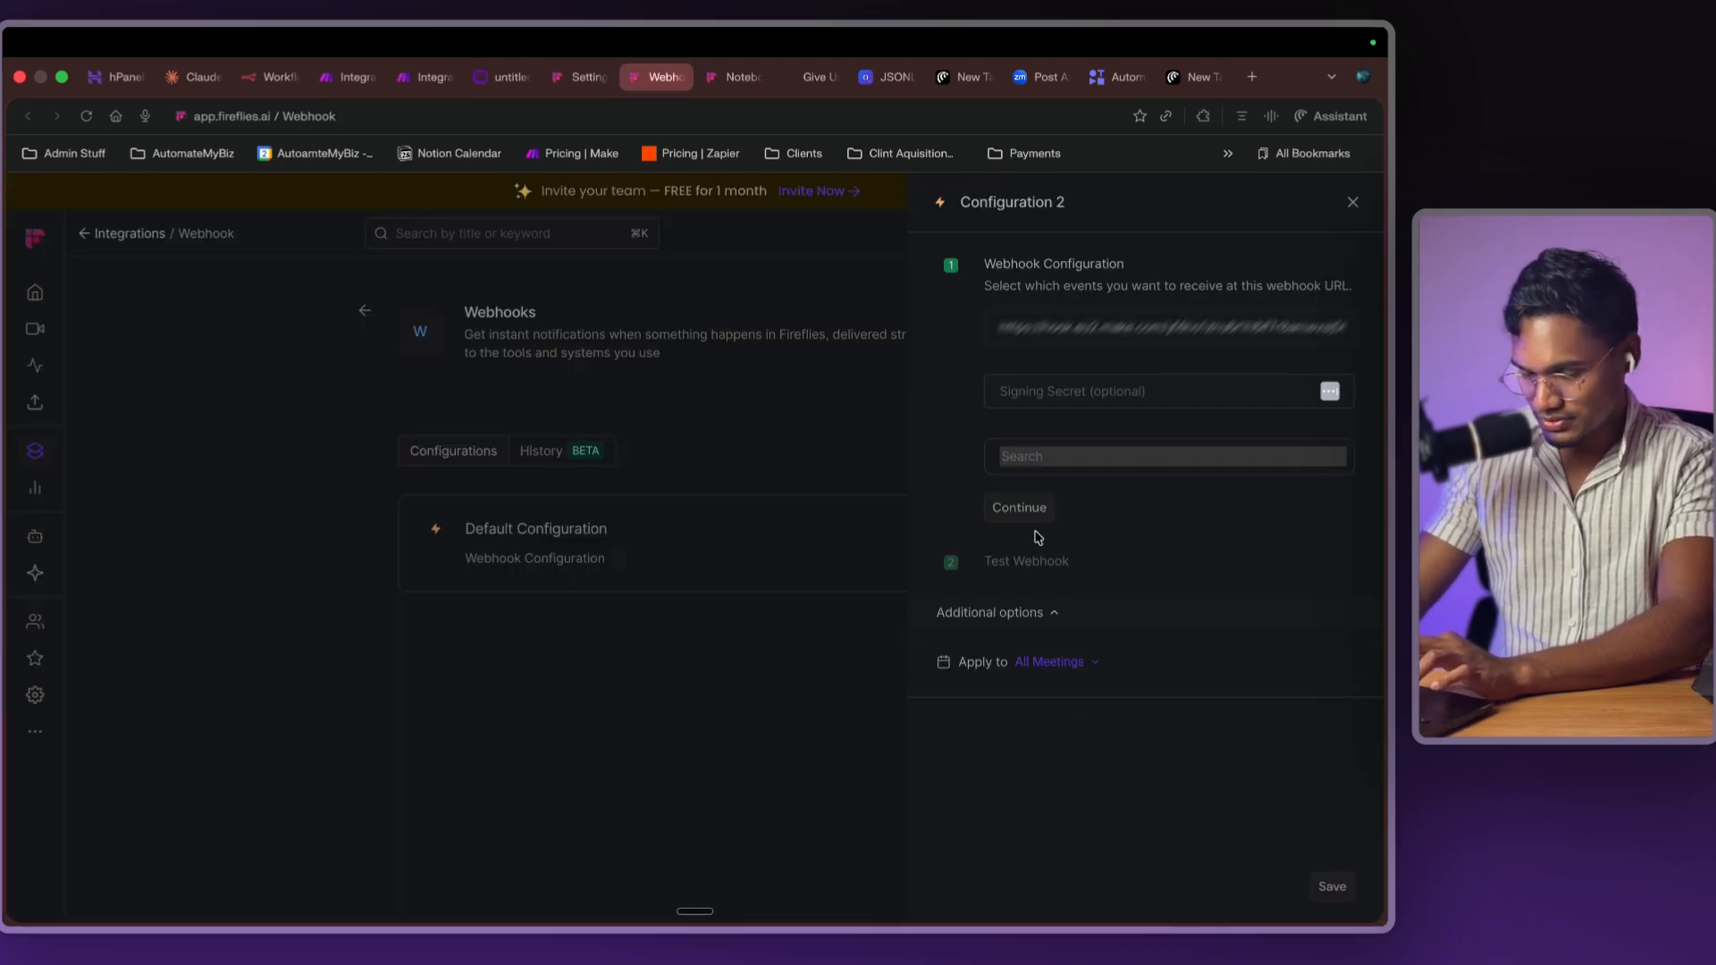
{"action": "left_click", "coordinate": [1083, 455]}
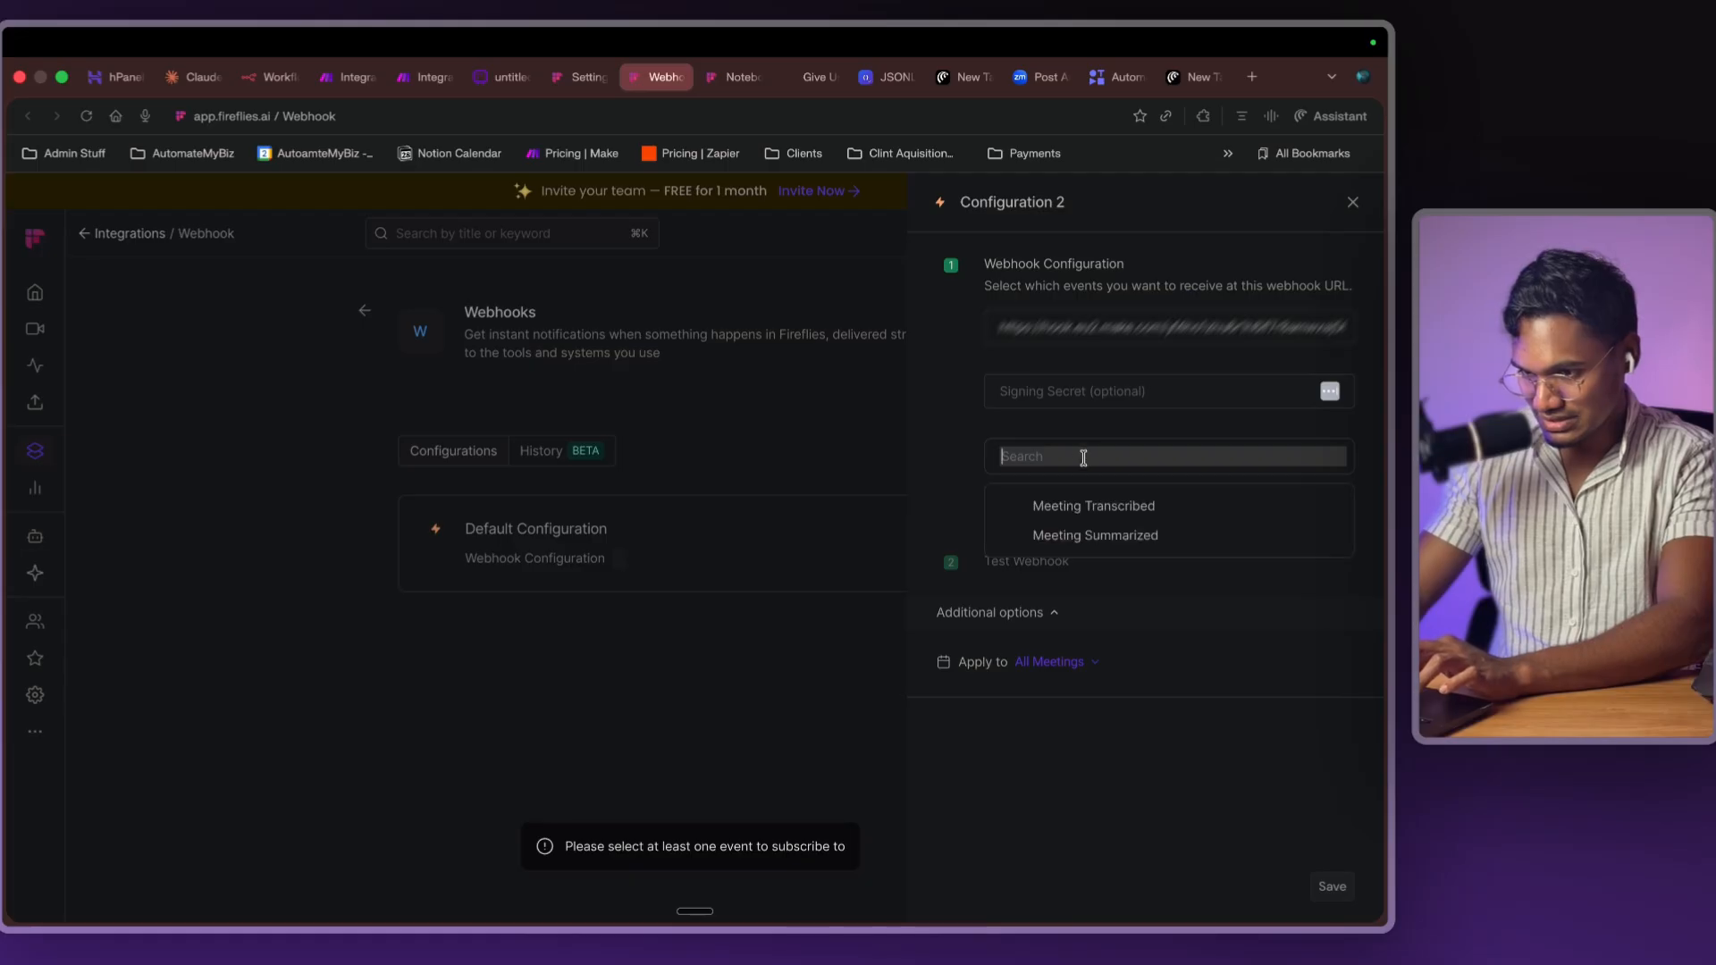
{"action": "left_click", "coordinate": [1105, 508]}
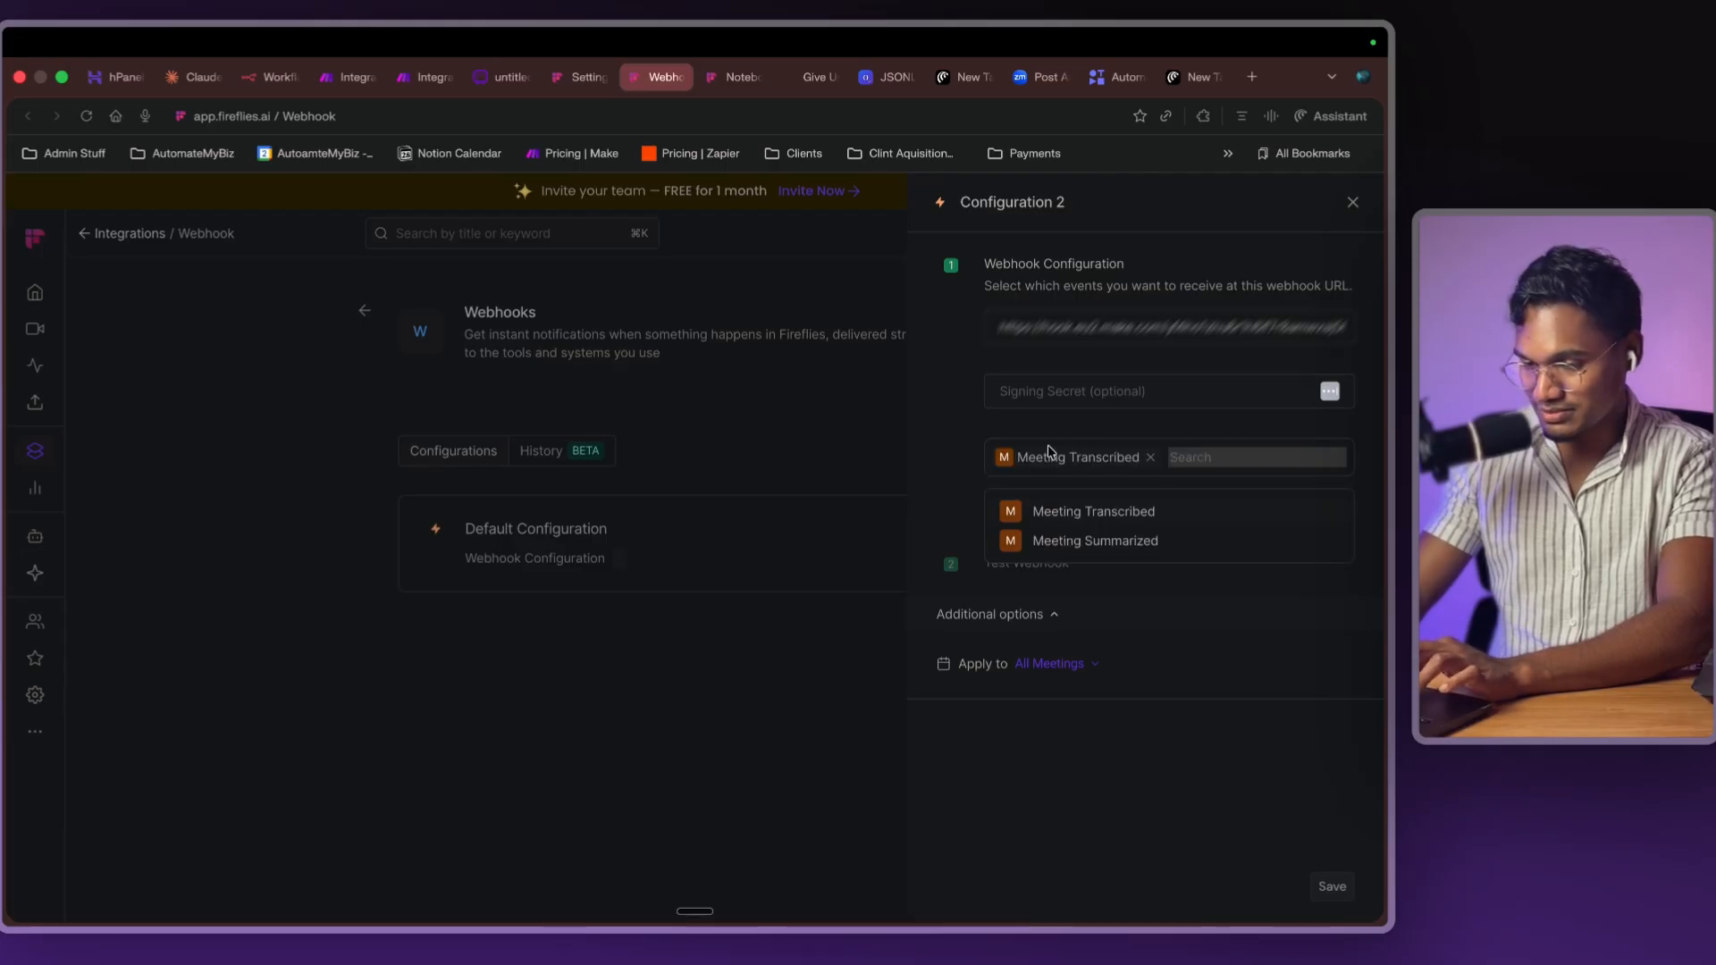
{"action": "left_click", "coordinate": [950, 517]}
{"action": "left_click", "coordinate": [1028, 519]}
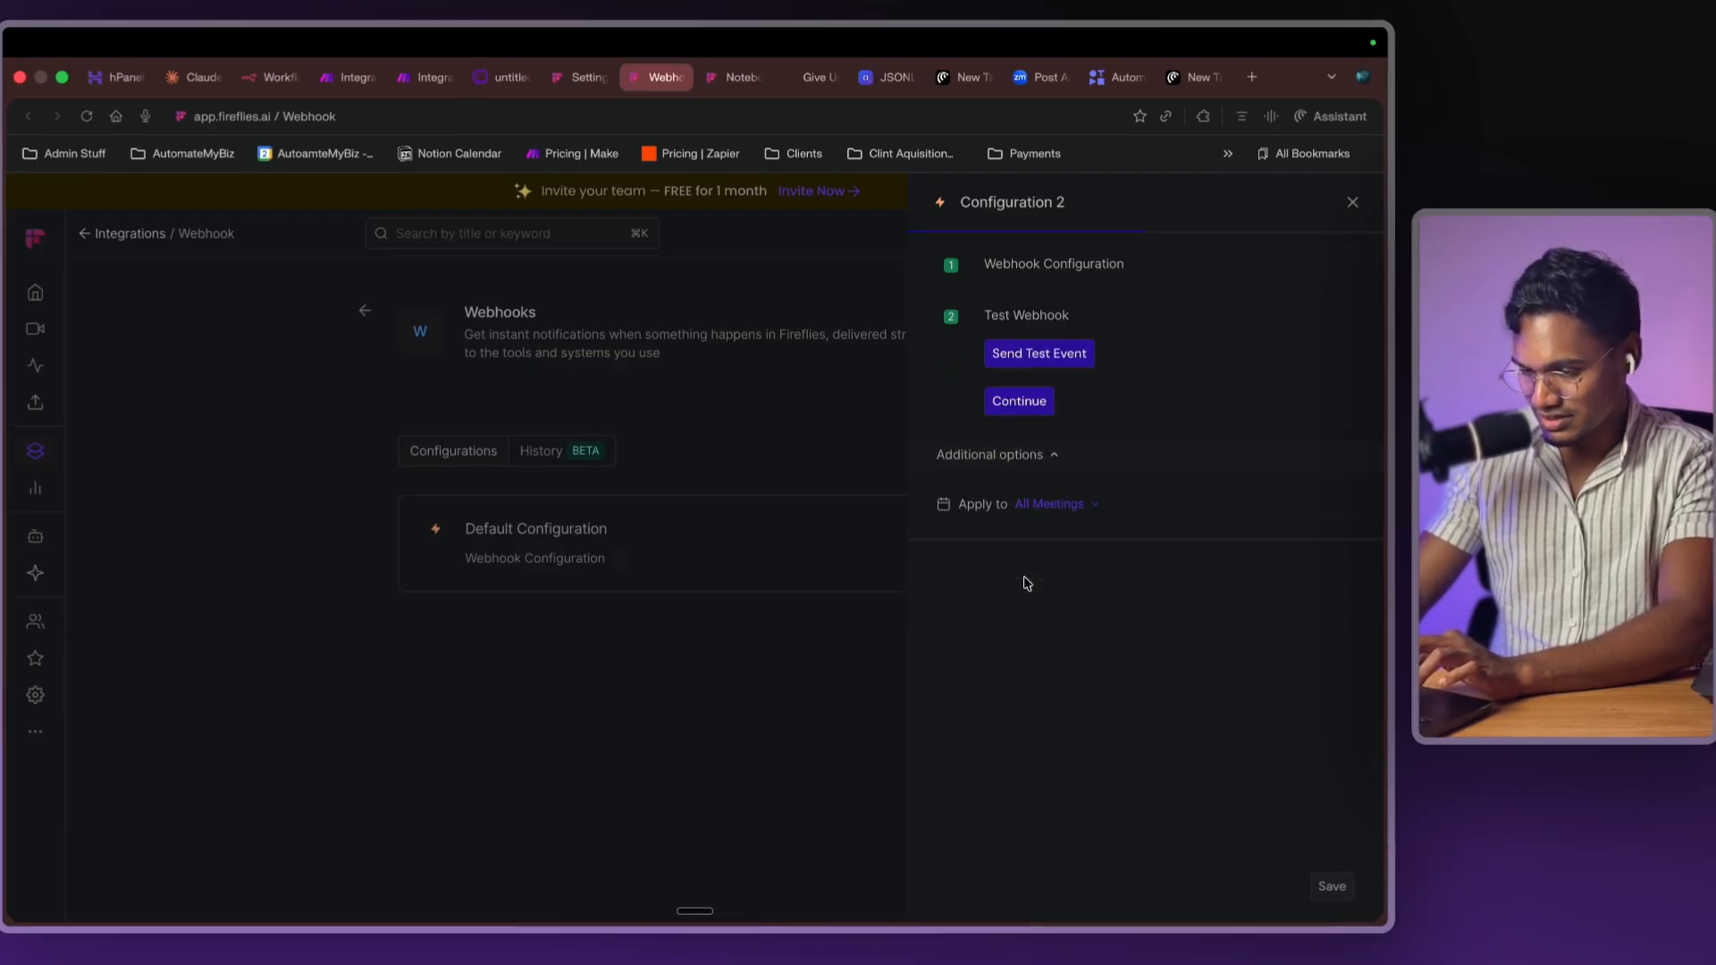
{"action": "left_click", "coordinate": [1037, 354]}
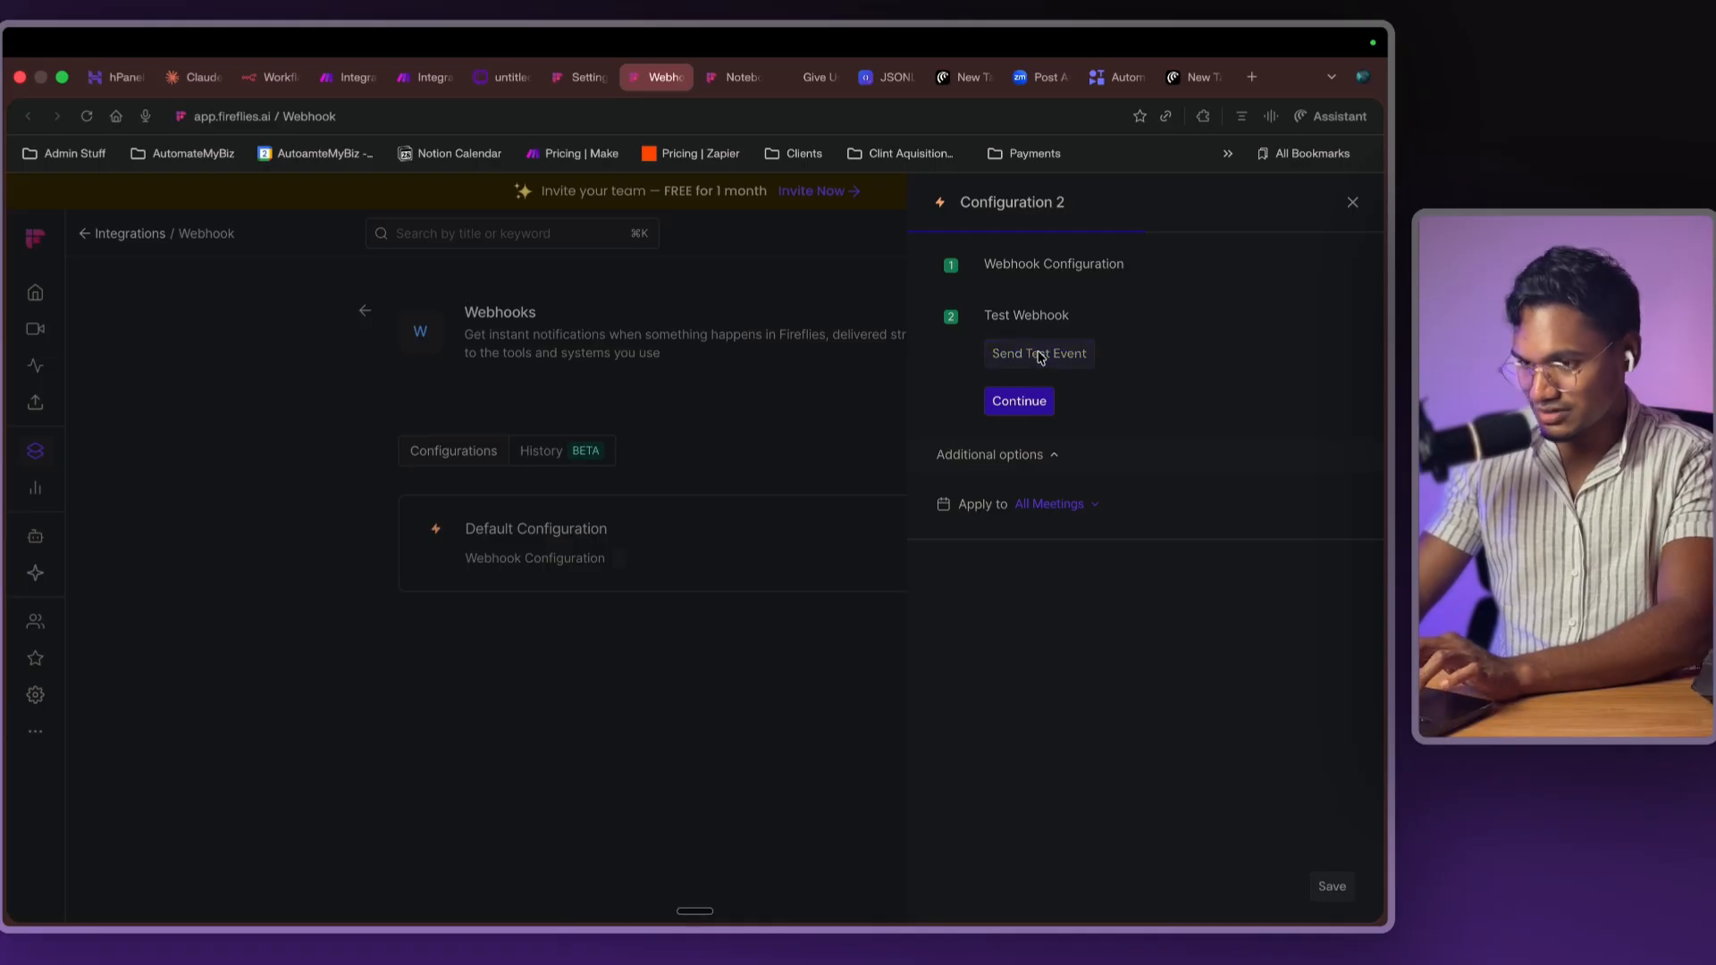
- Run the Integration Webhooks scenario in Make once and send the Fireflies test event to its Custom webhook
{"action": "left_click", "coordinate": [357, 77]}
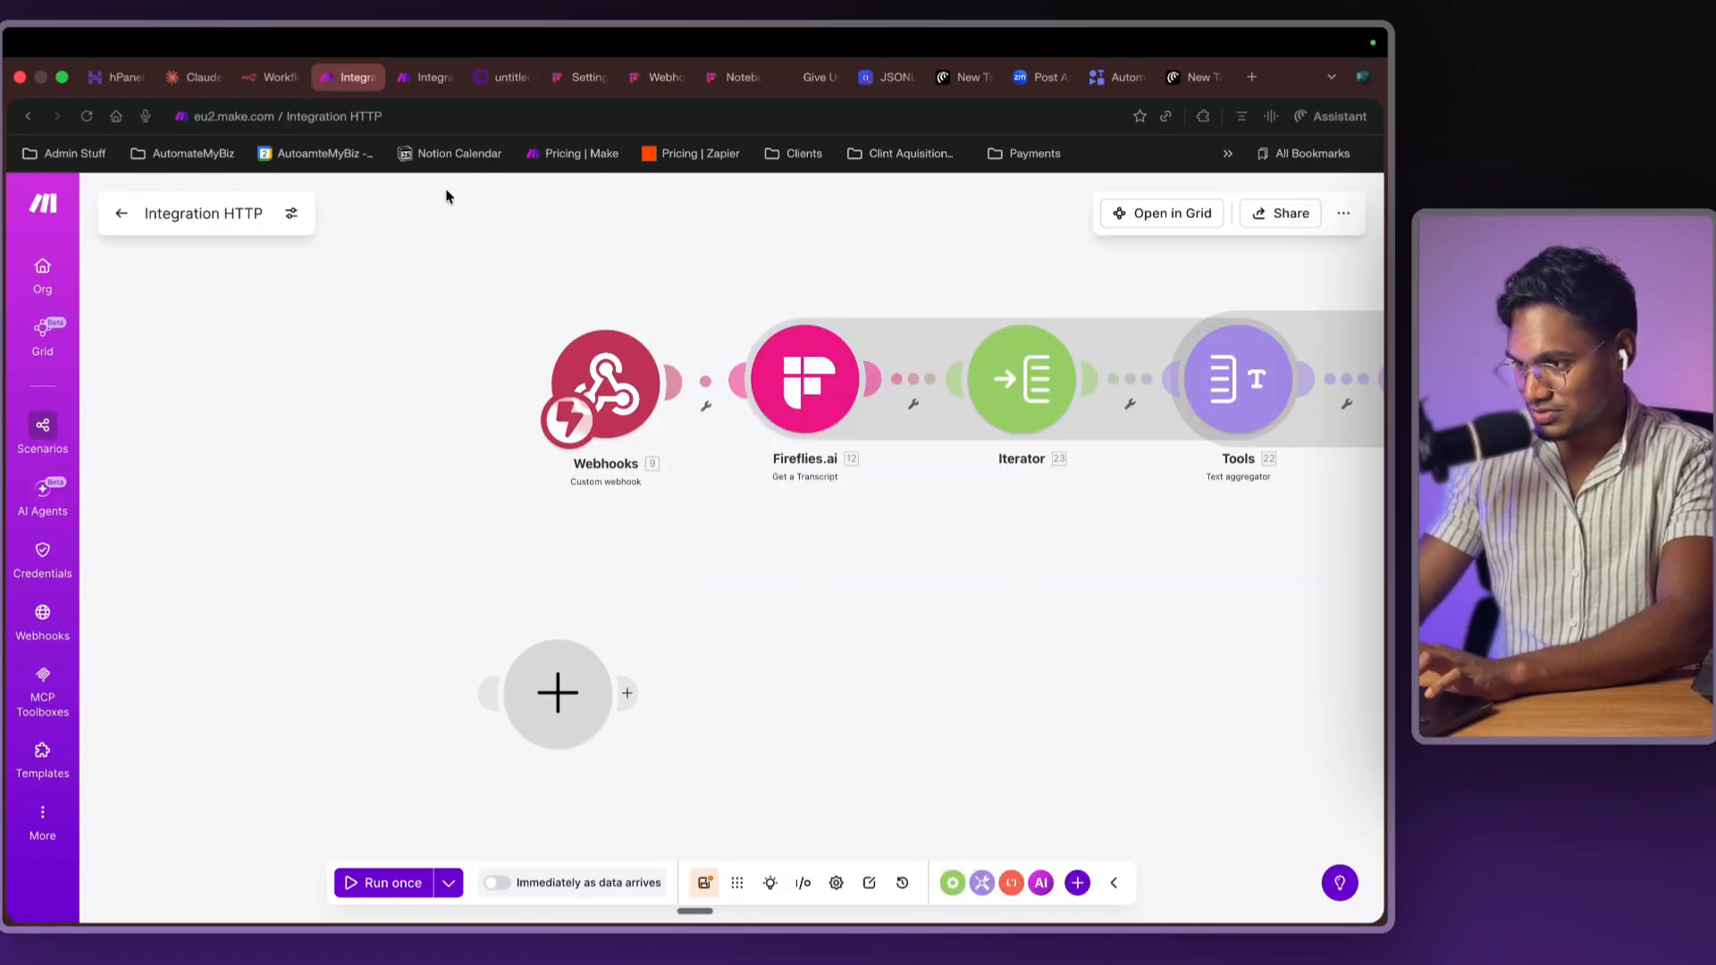
{"action": "left_click", "coordinate": [422, 77]}
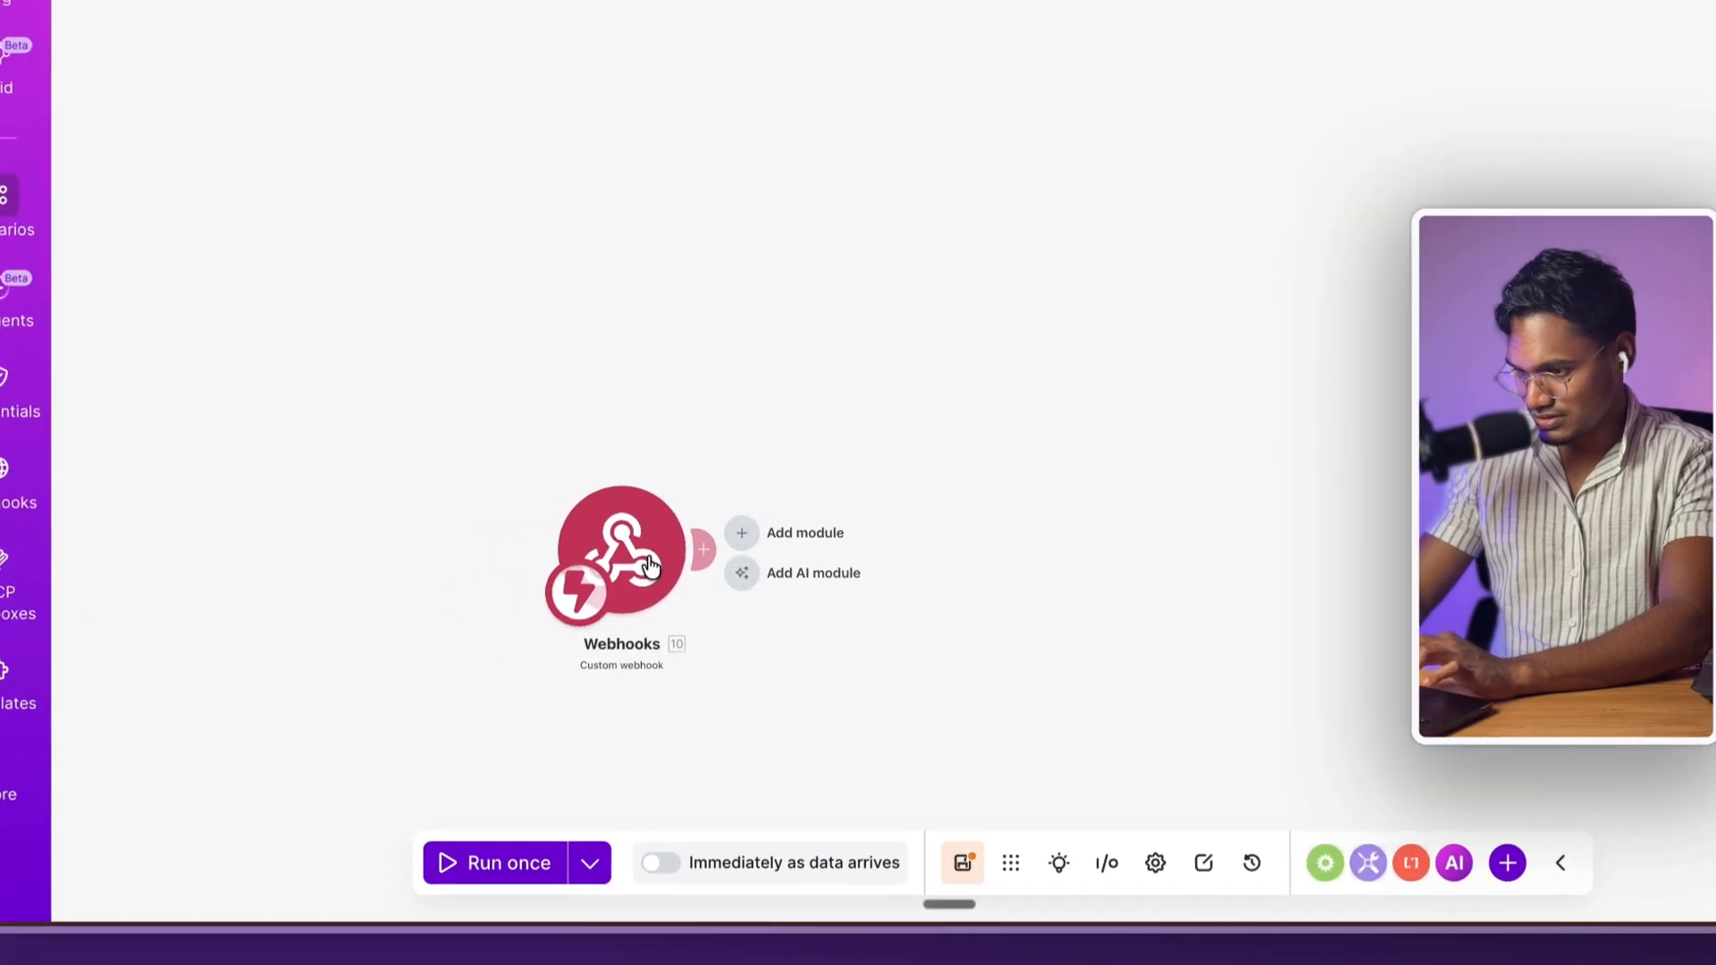
{"action": "key", "text": "super+s"}
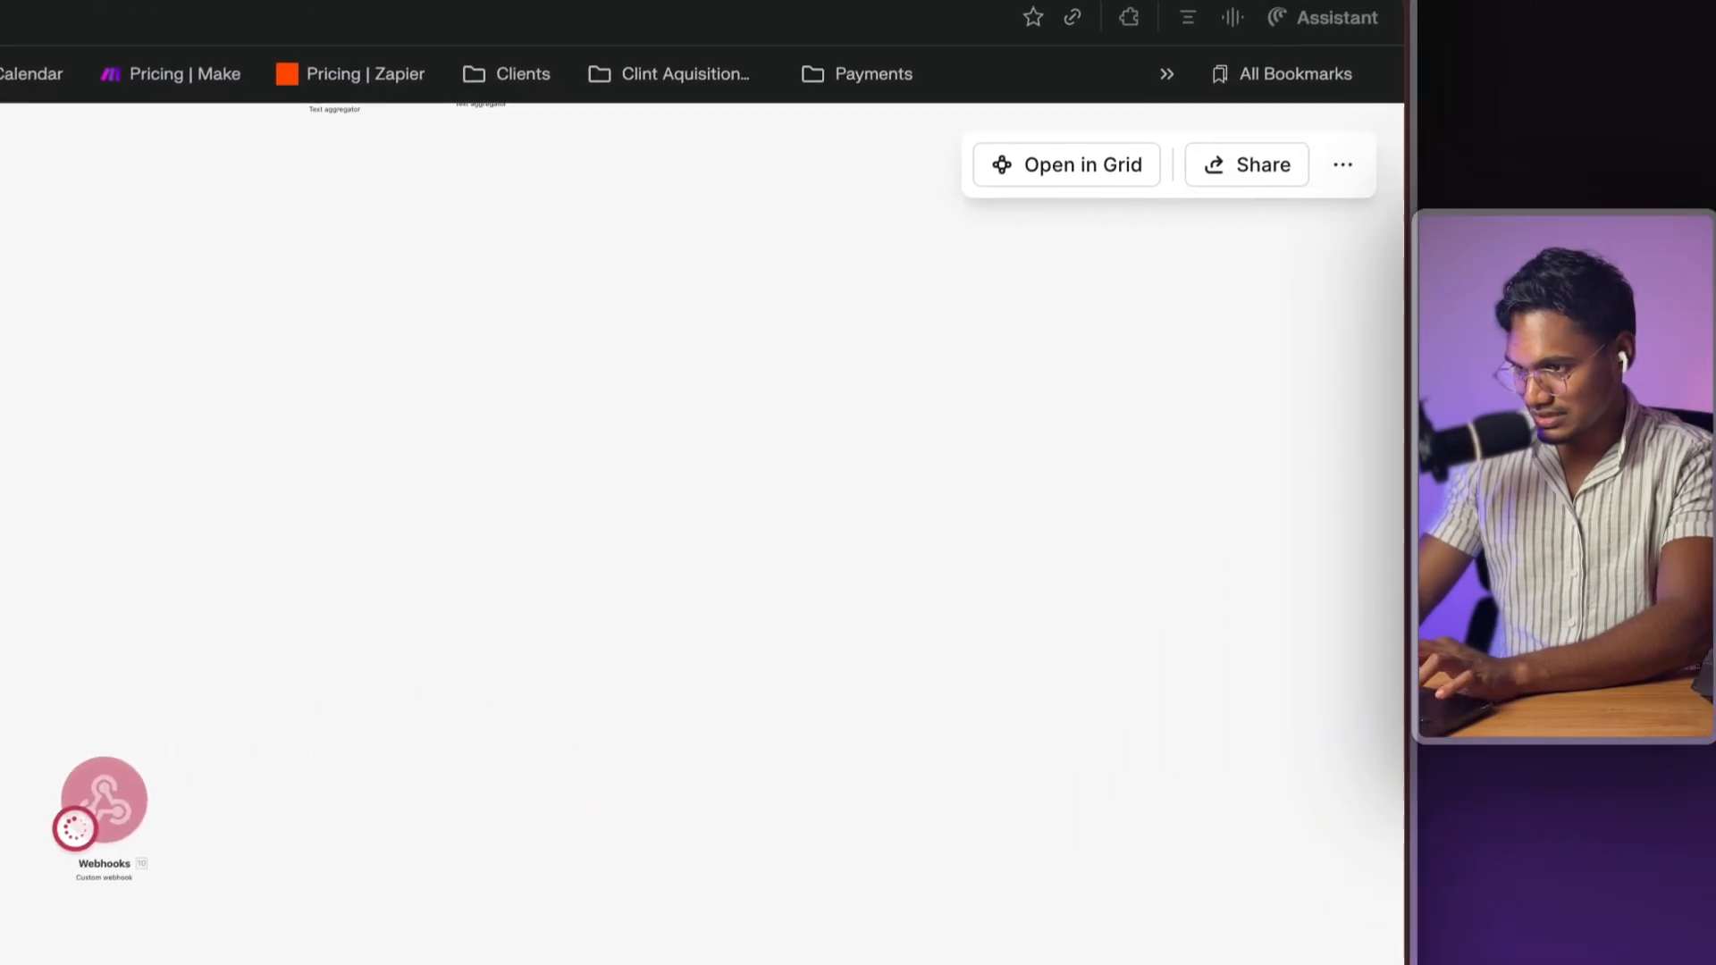
{"action": "left_click", "coordinate": [586, 48]}
{"action": "left_click", "coordinate": [1164, 468]}
- Return to the Make scenario and examine the output bundle the Custom webhook received from the test event
{"action": "left_click", "coordinate": [413, 99]}
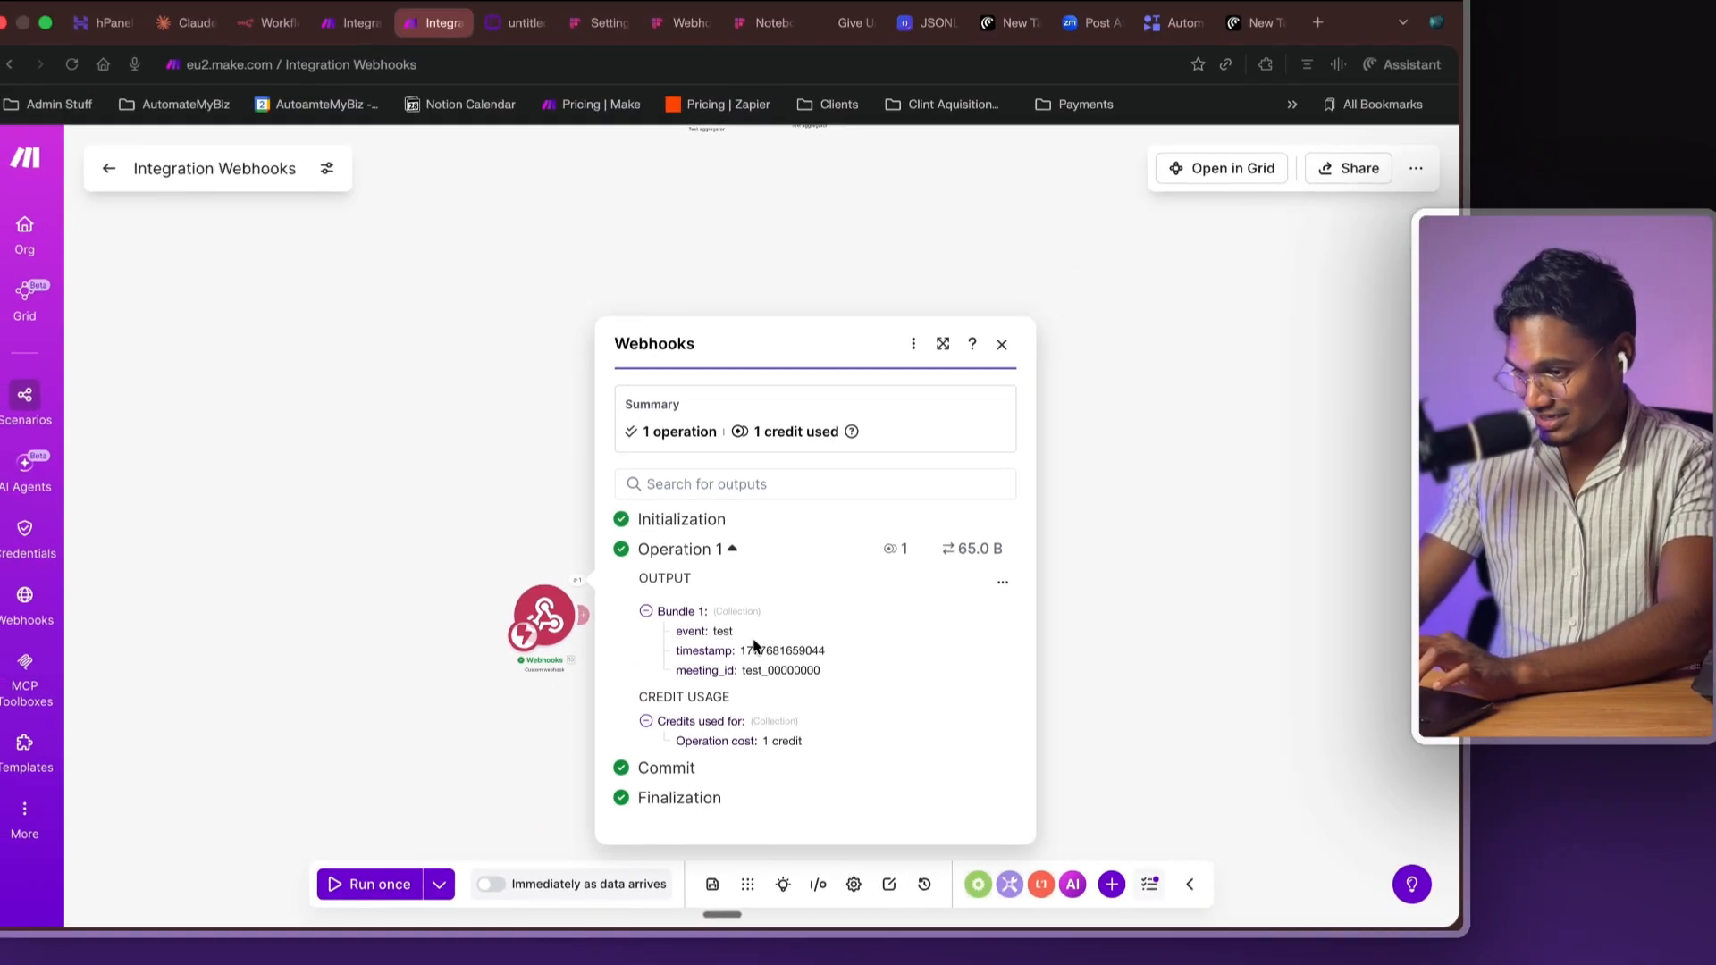
{"action": "double_click", "coordinate": [697, 644]}
{"action": "left_click", "coordinate": [425, 513]}
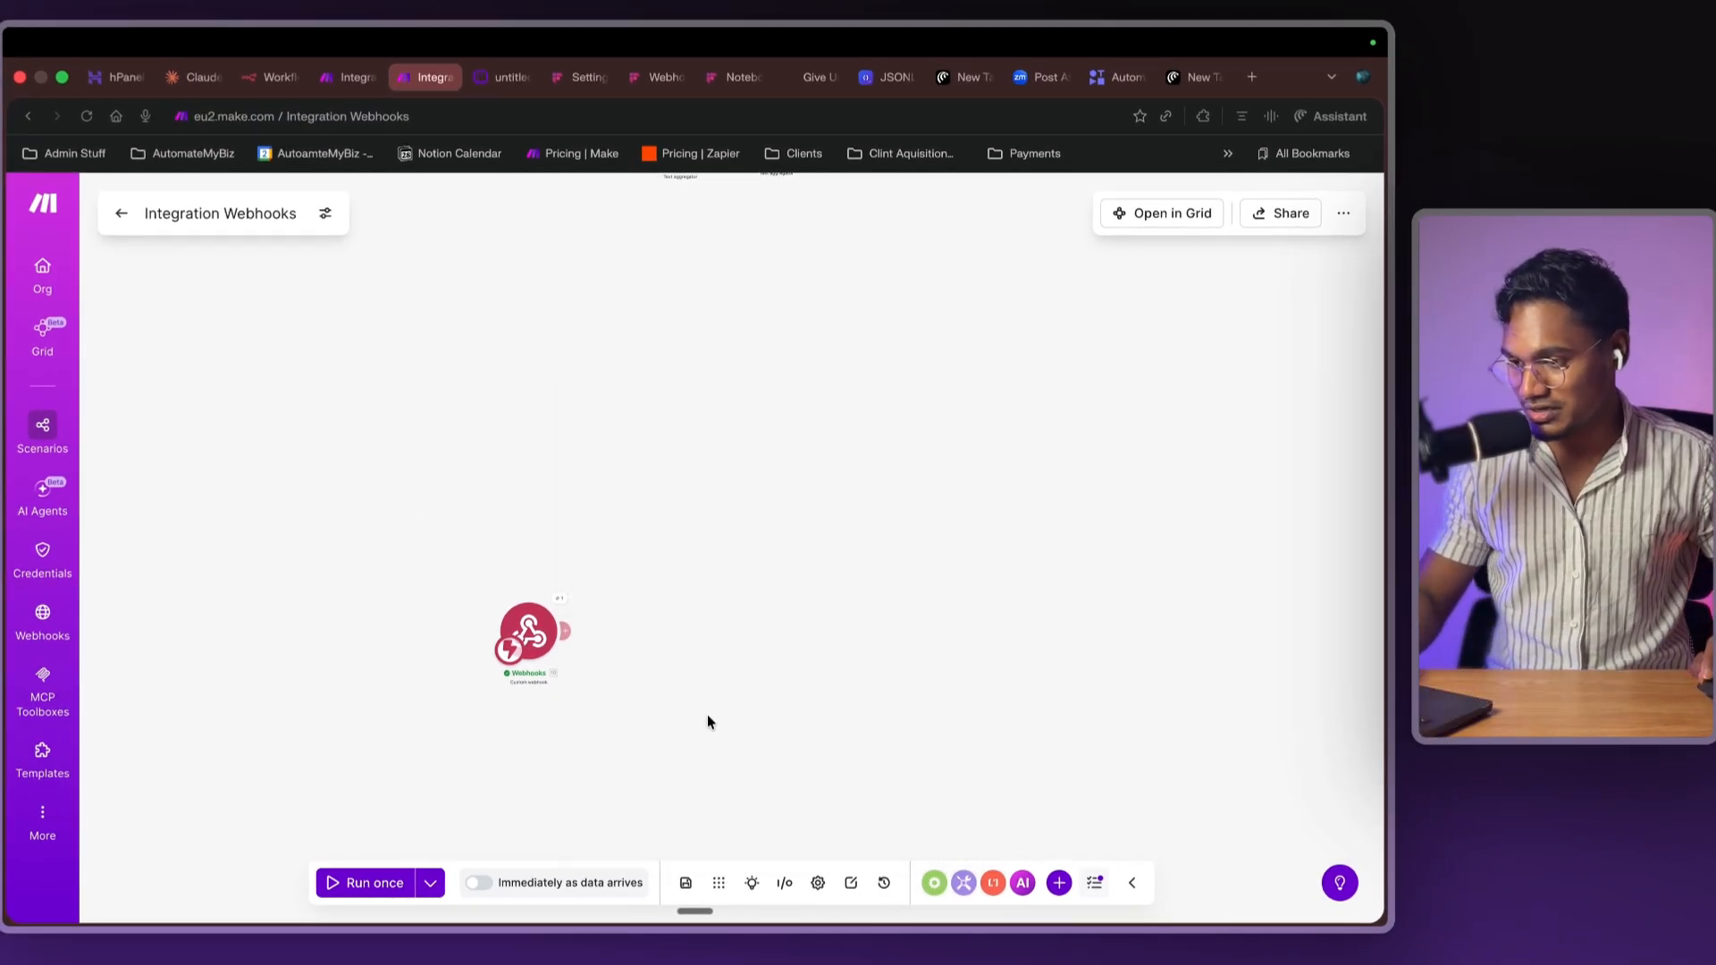
- Add a Fireflies.ai Get a Transcript module after the Custom webhook
{"action": "left_click", "coordinate": [632, 636]}
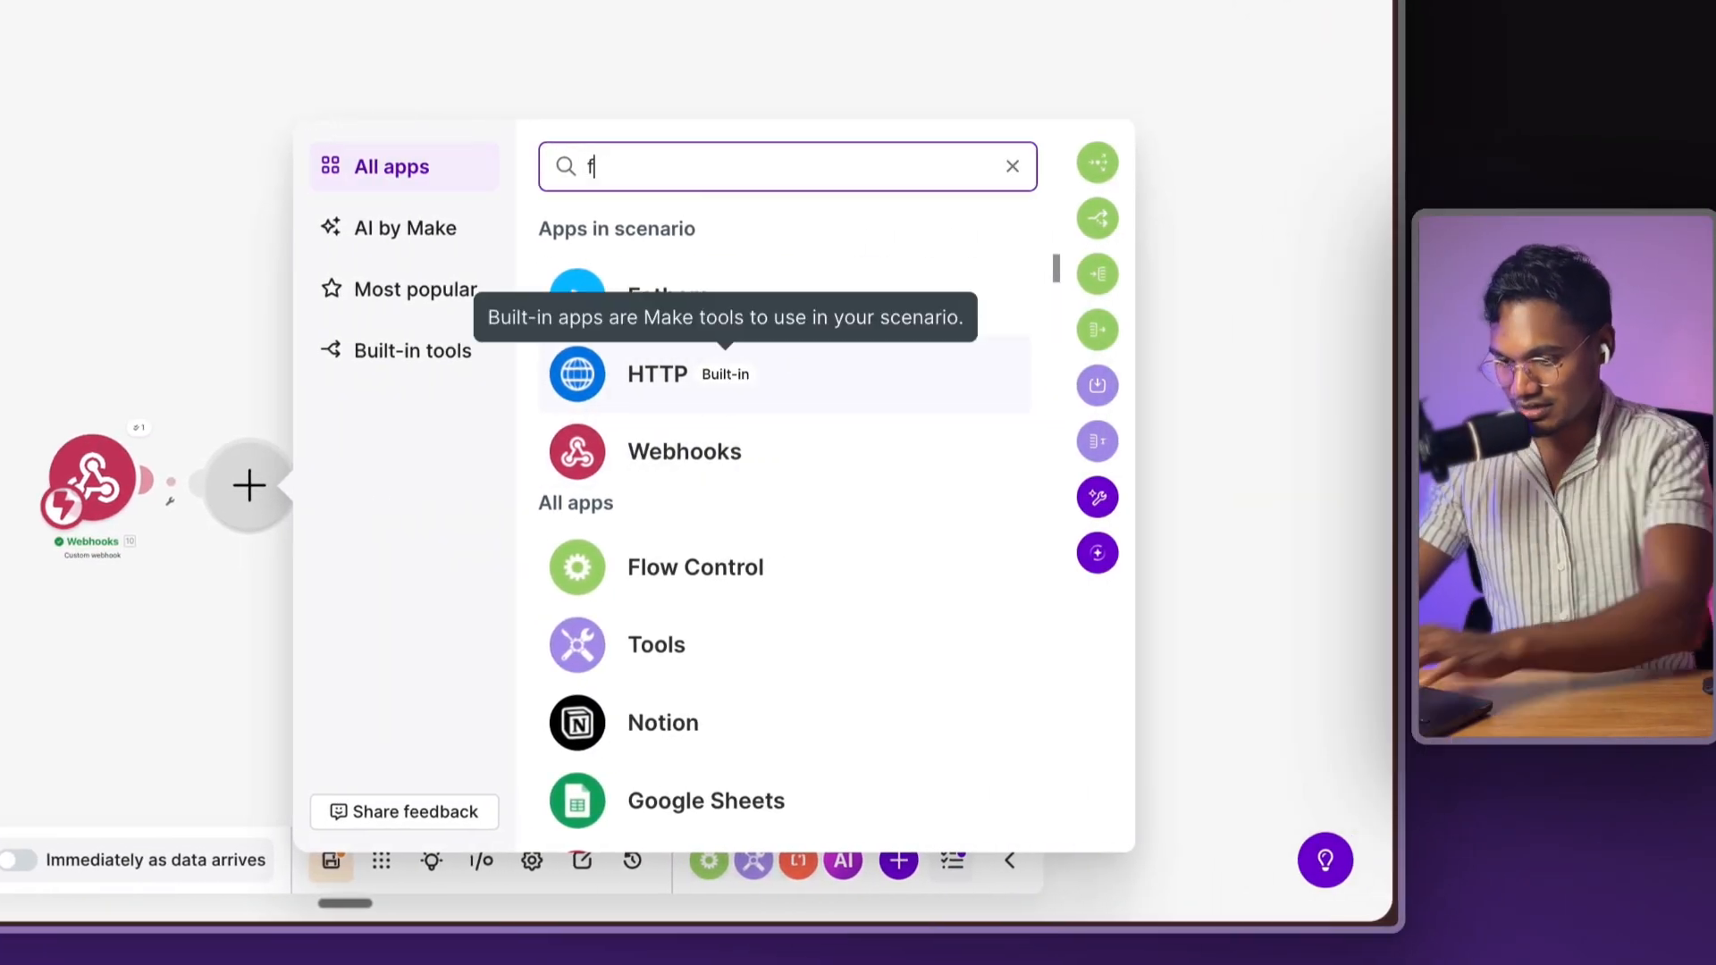
{"action": "type", "text": "iref"}
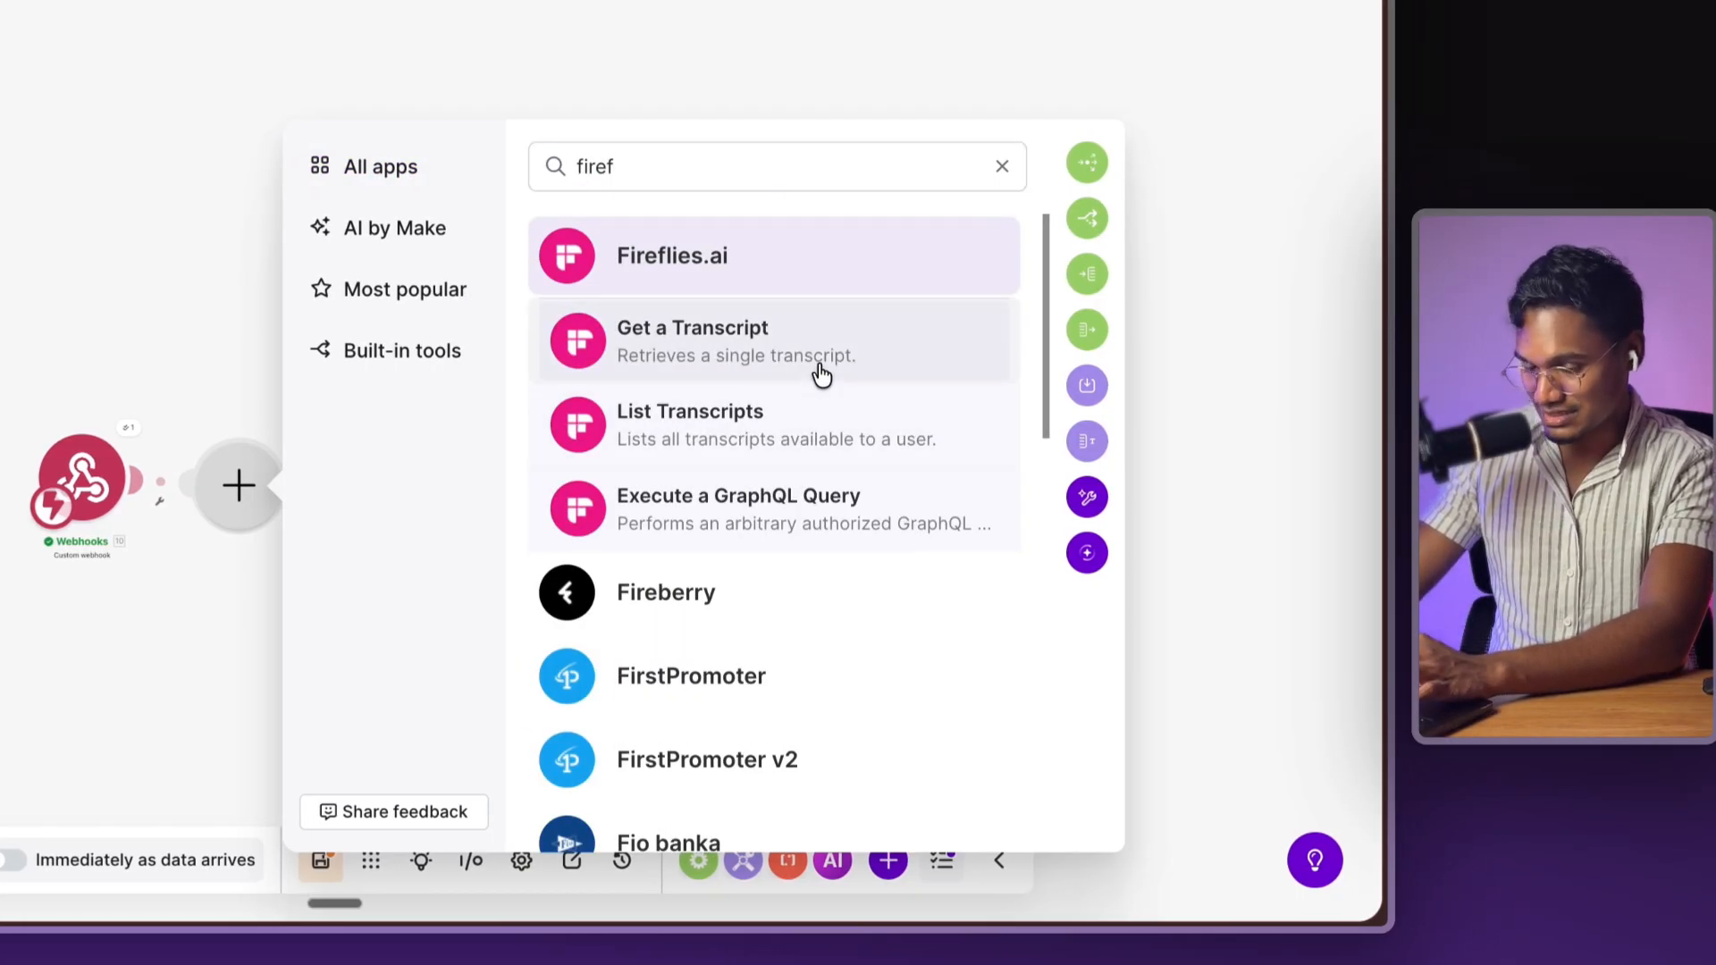
{"action": "left_click", "coordinate": [820, 373]}
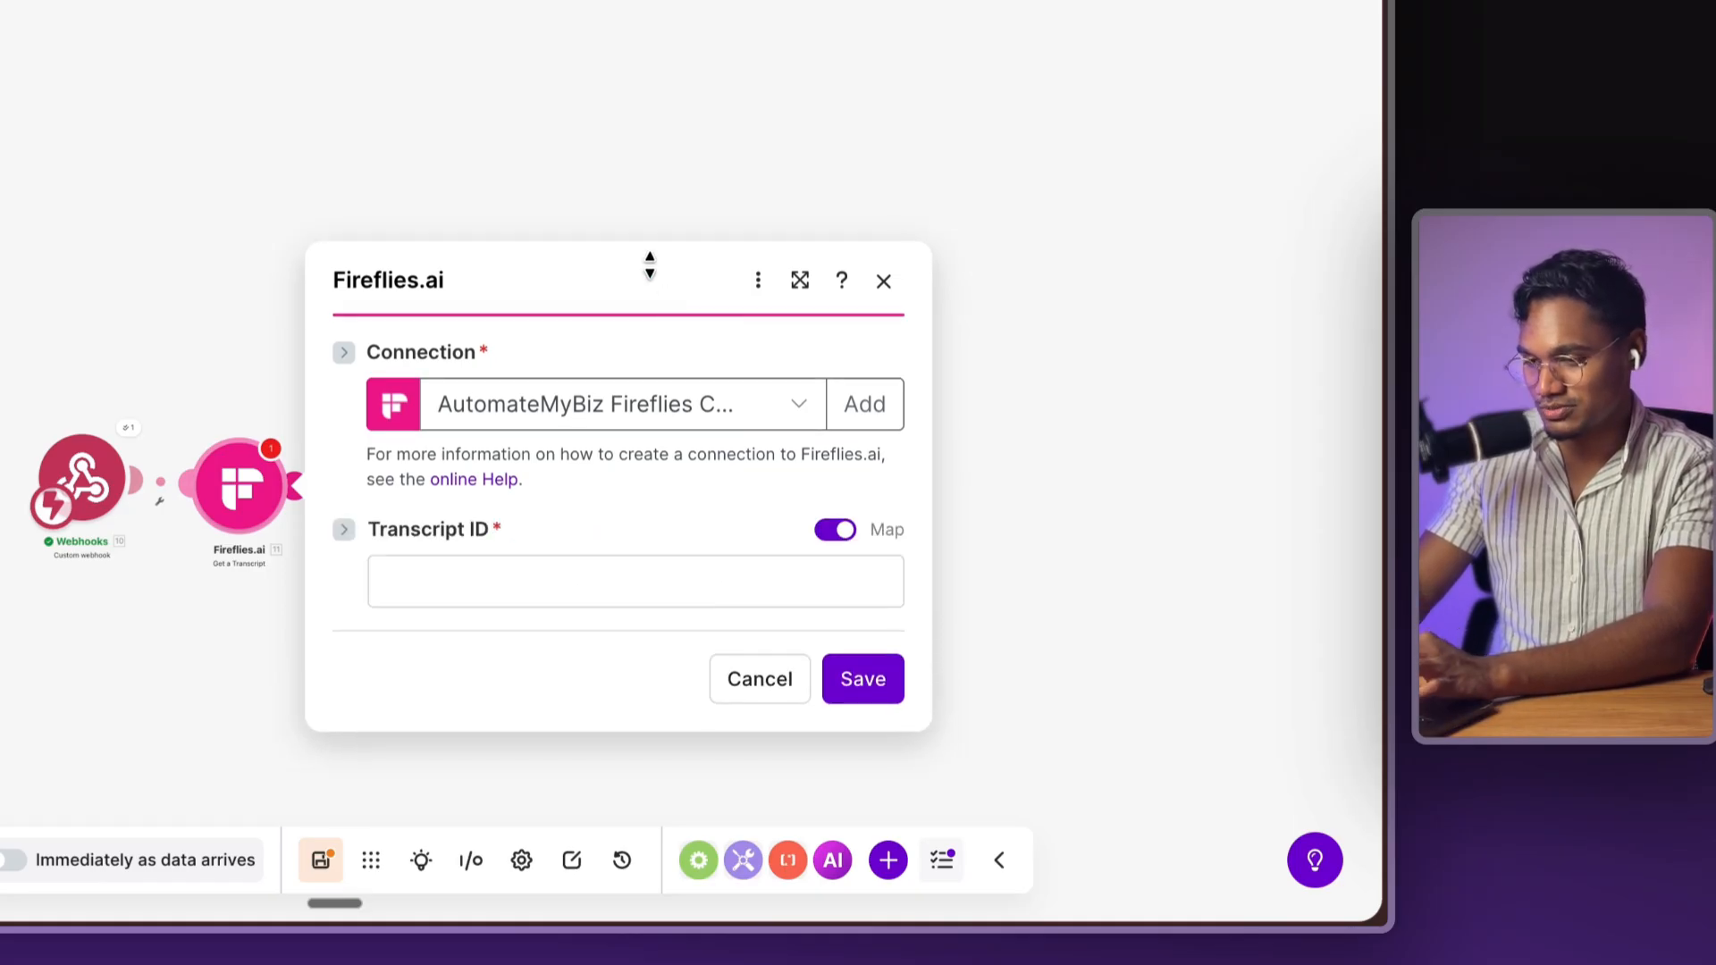
- Map the webhook's meeting_id to the Transcript ID of the Fireflies.ai module and save the module
{"action": "left_click", "coordinate": [688, 581]}
{"action": "left_click", "coordinate": [729, 579]}
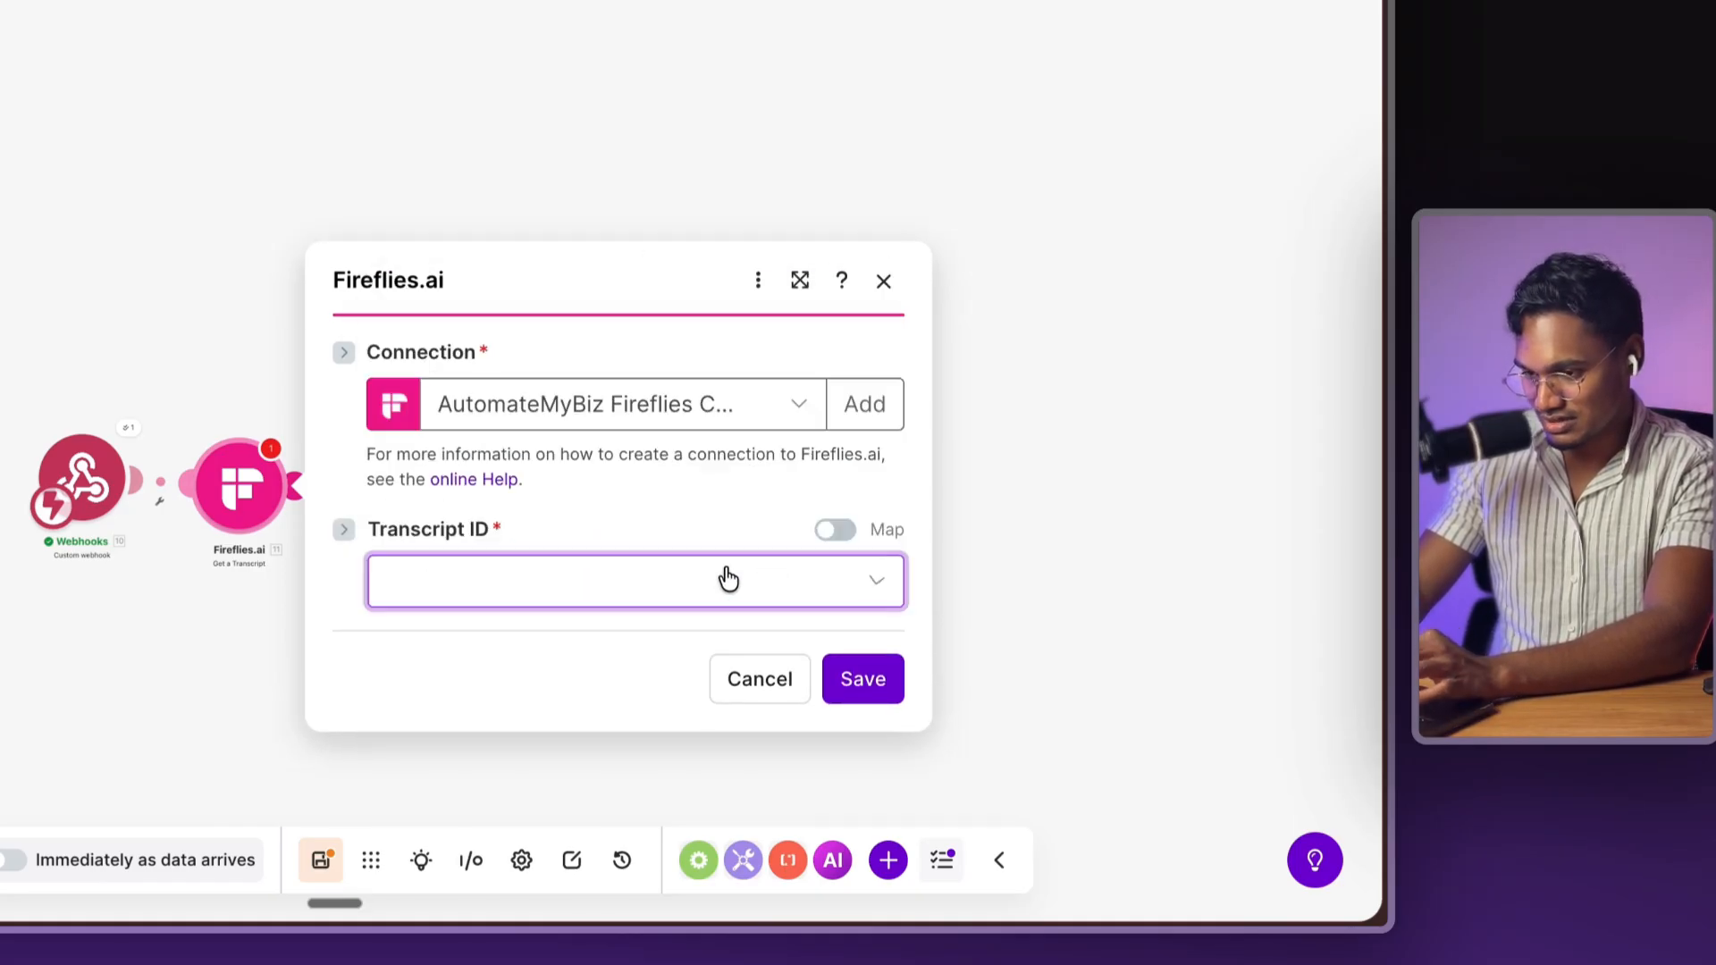
{"action": "left_click", "coordinate": [851, 532]}
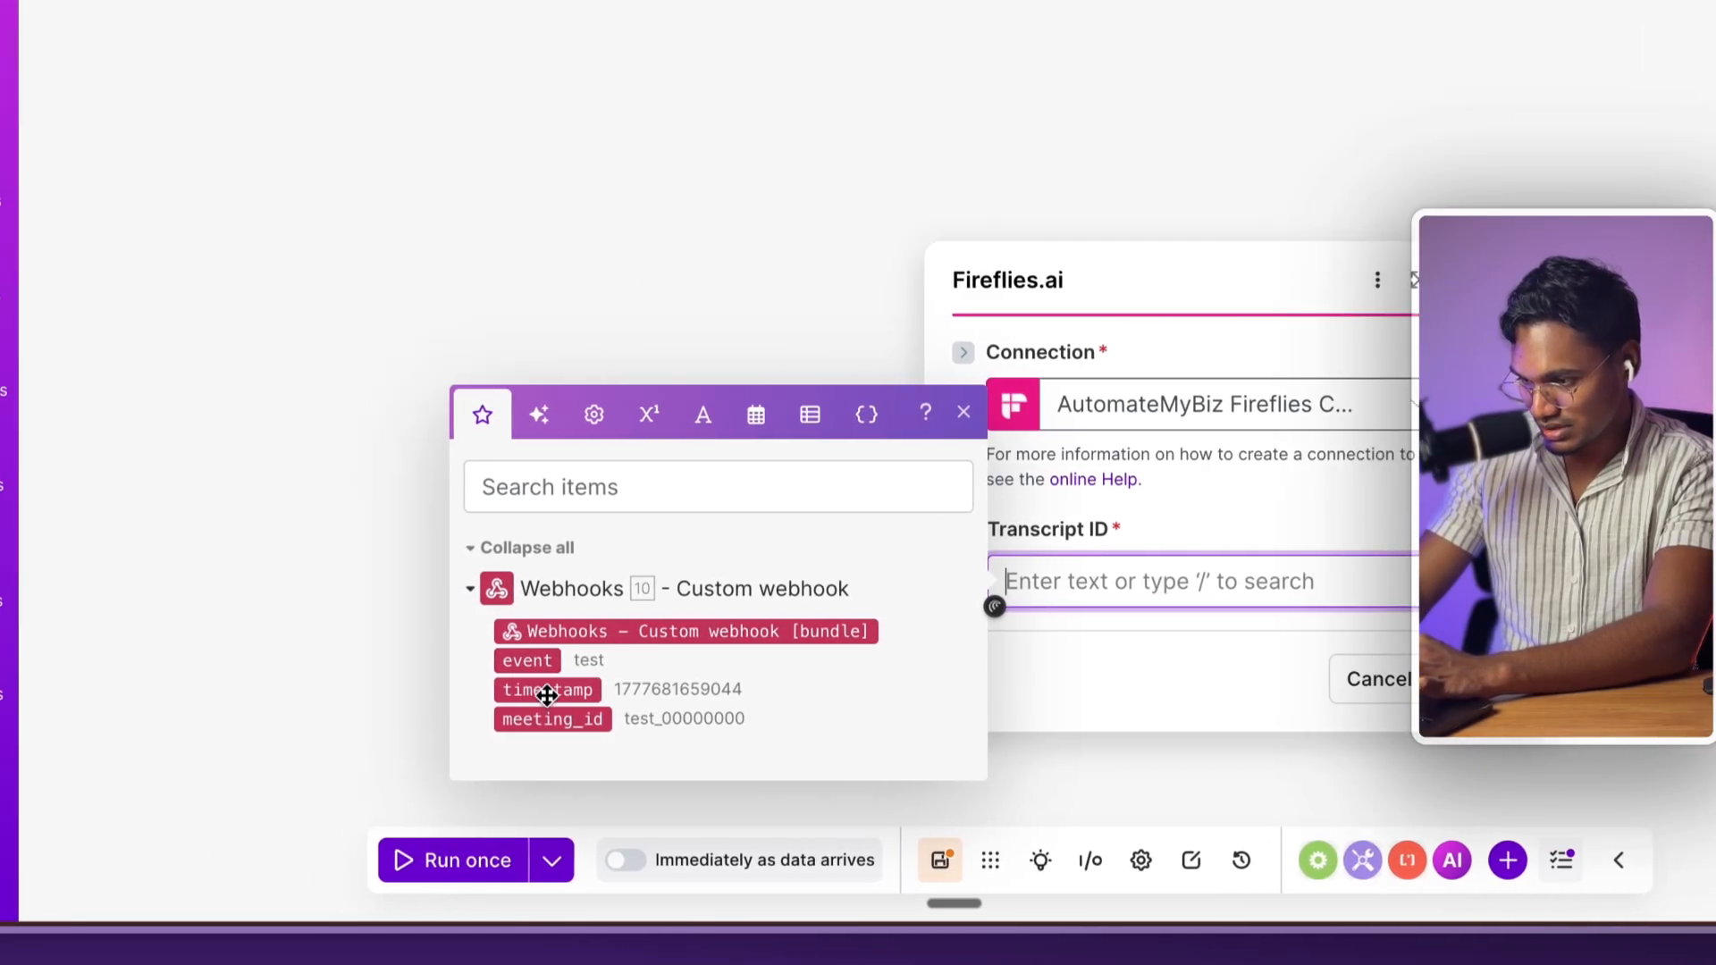
{"action": "left_click_drag", "start_coordinate": [597, 721], "coordinate": [1046, 582]}
{"action": "left_click", "coordinate": [1122, 678]}
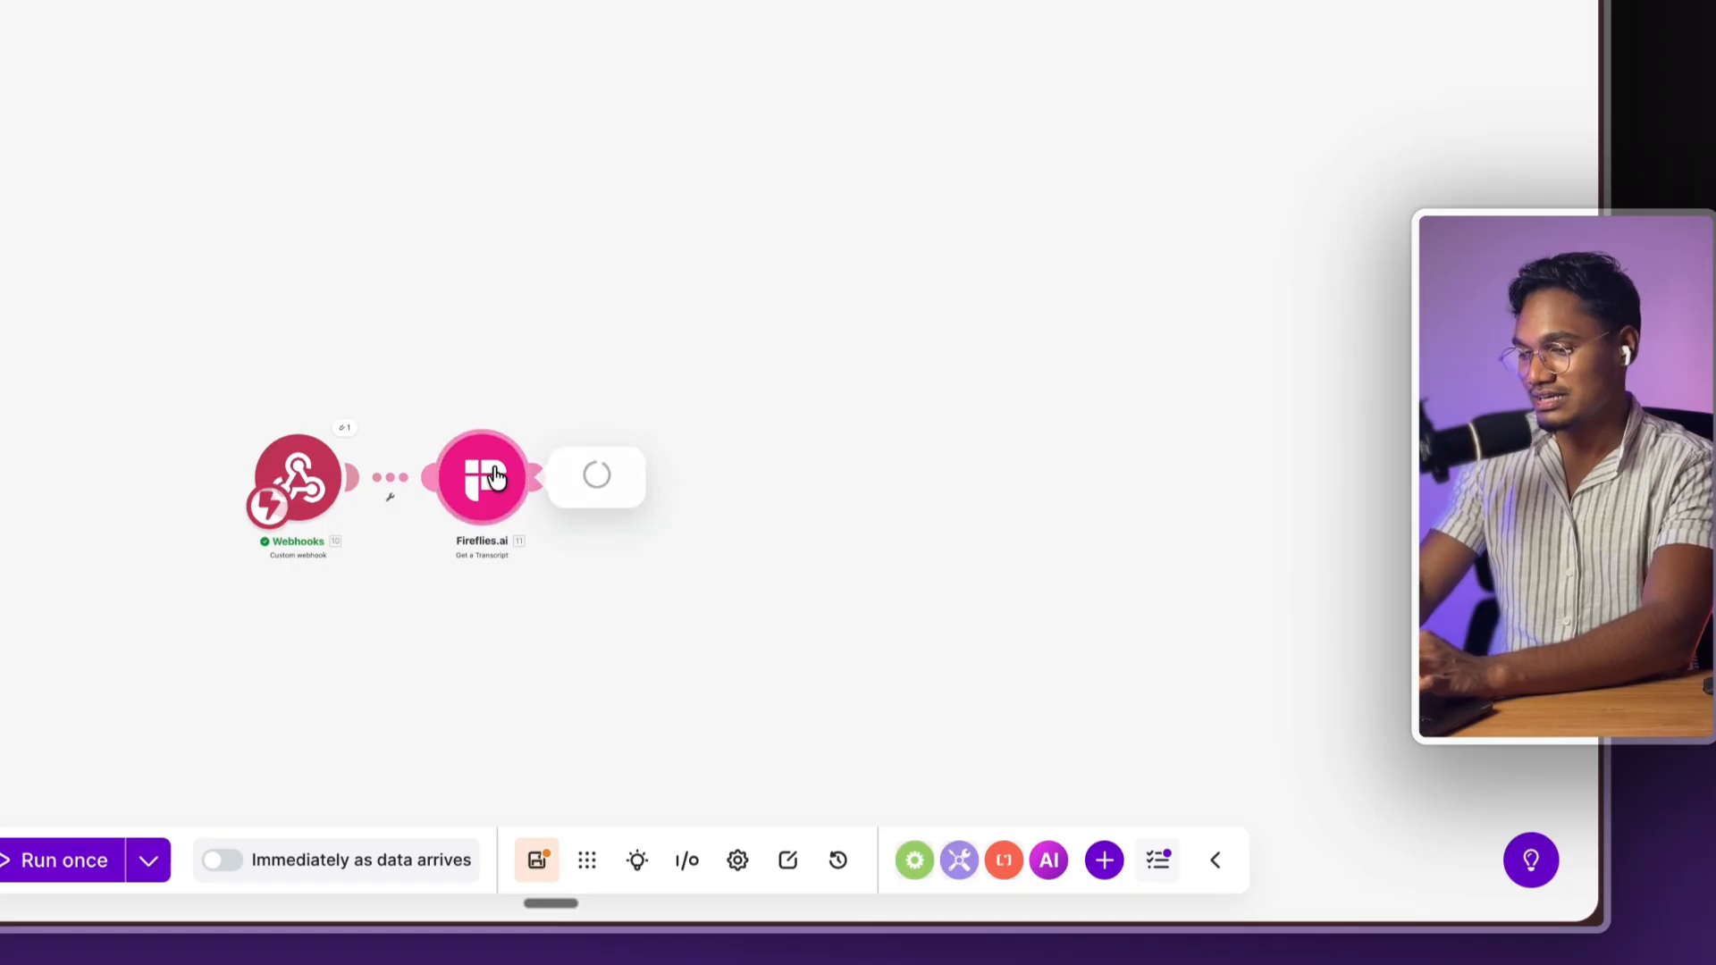
{"action": "left_click_drag", "start_coordinate": [449, 300], "coordinate": [467, 593]}
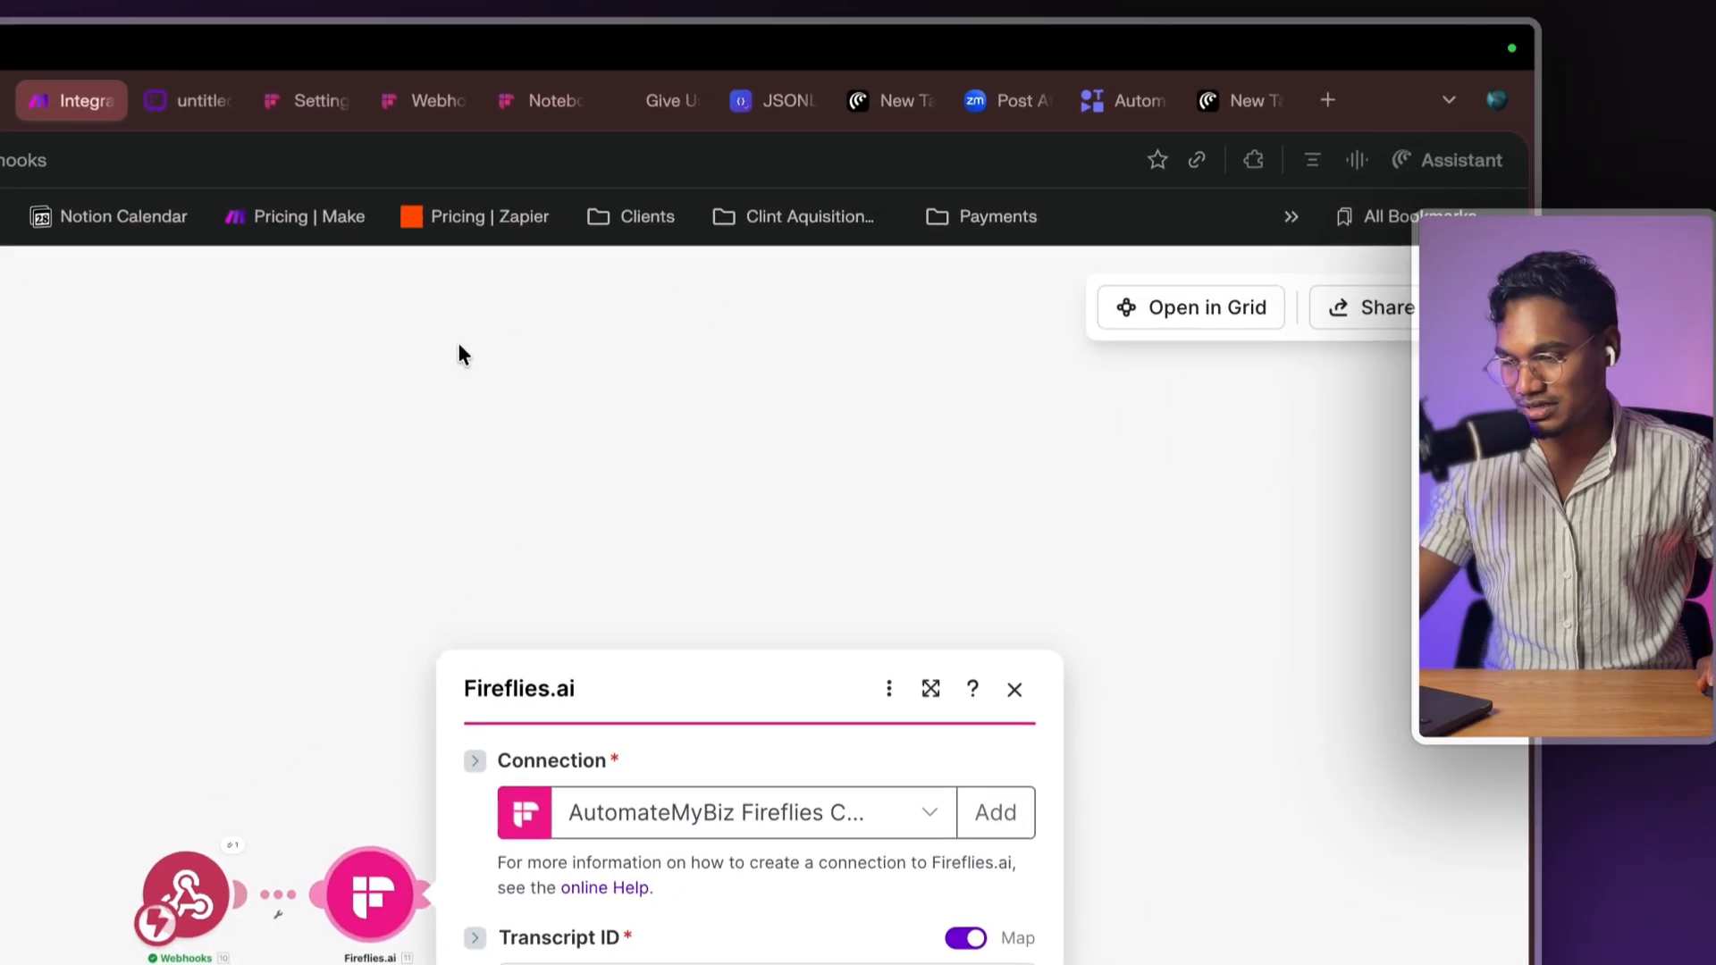
- Switch to the Personal Assistant v2 workflow in n8n and add a Fireflies "Get a list of transcripts" node on an empty area
{"action": "key", "text": "ctrl+t"}
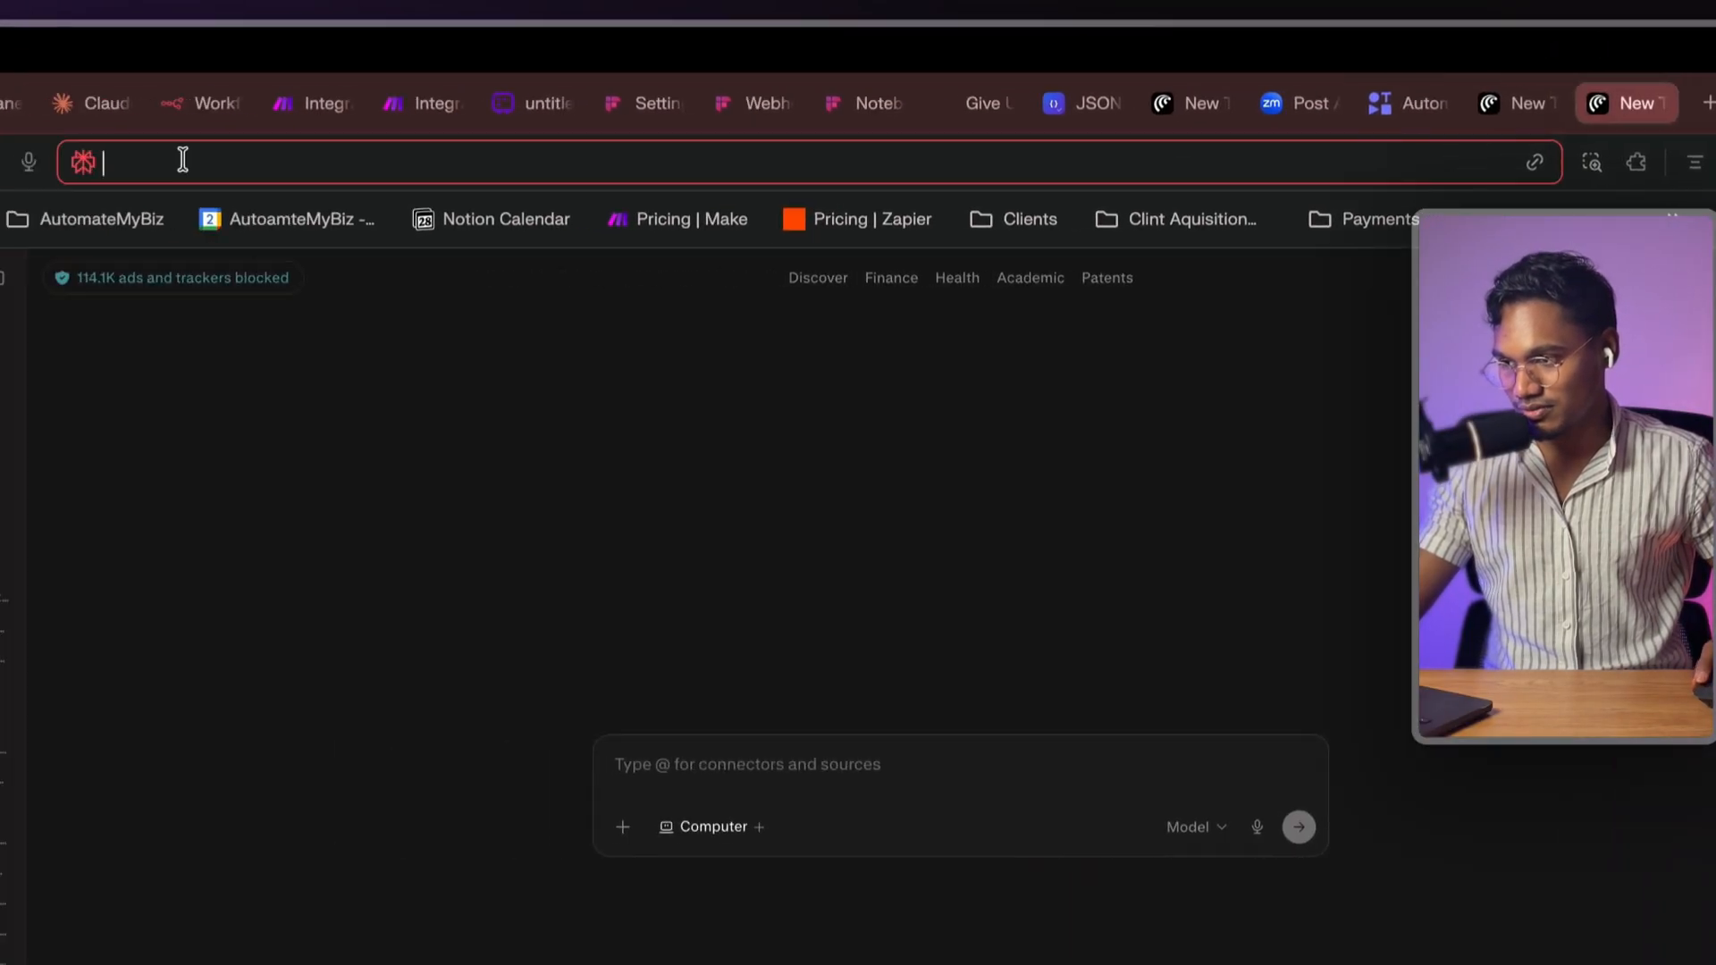
{"action": "left_click", "coordinate": [206, 103]}
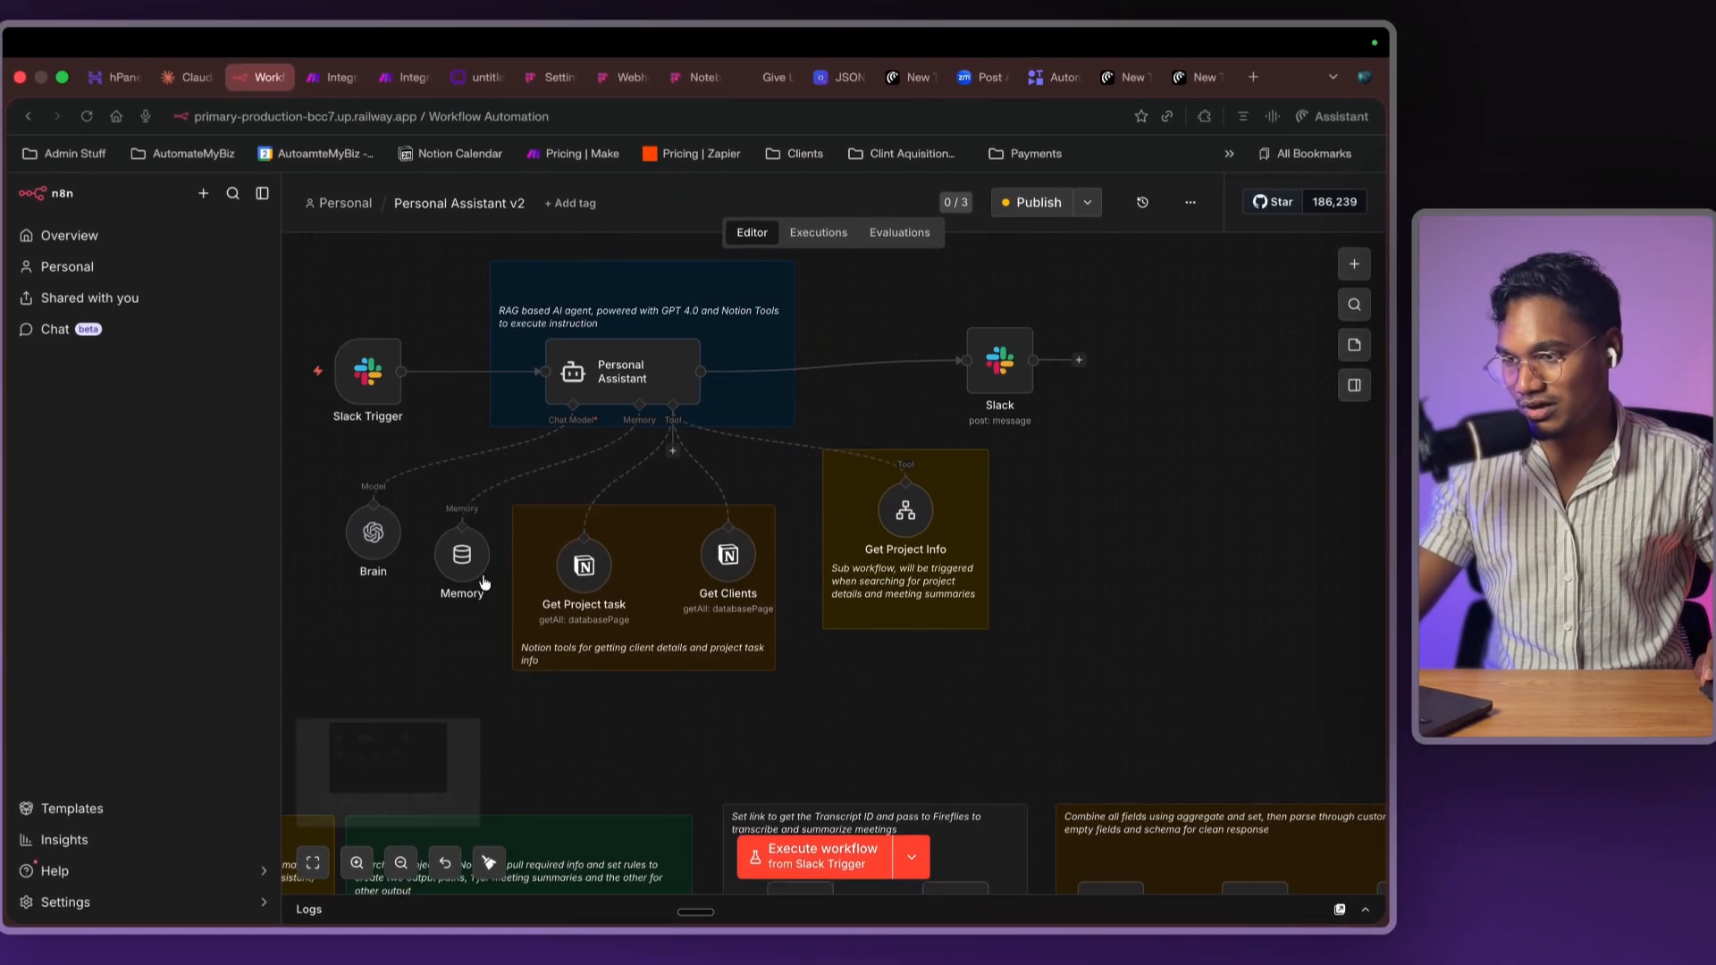
{"action": "scroll", "coordinate": [478, 554], "scroll_direction": "up", "scroll_amount": 10}
{"action": "right_click", "coordinate": [508, 506]}
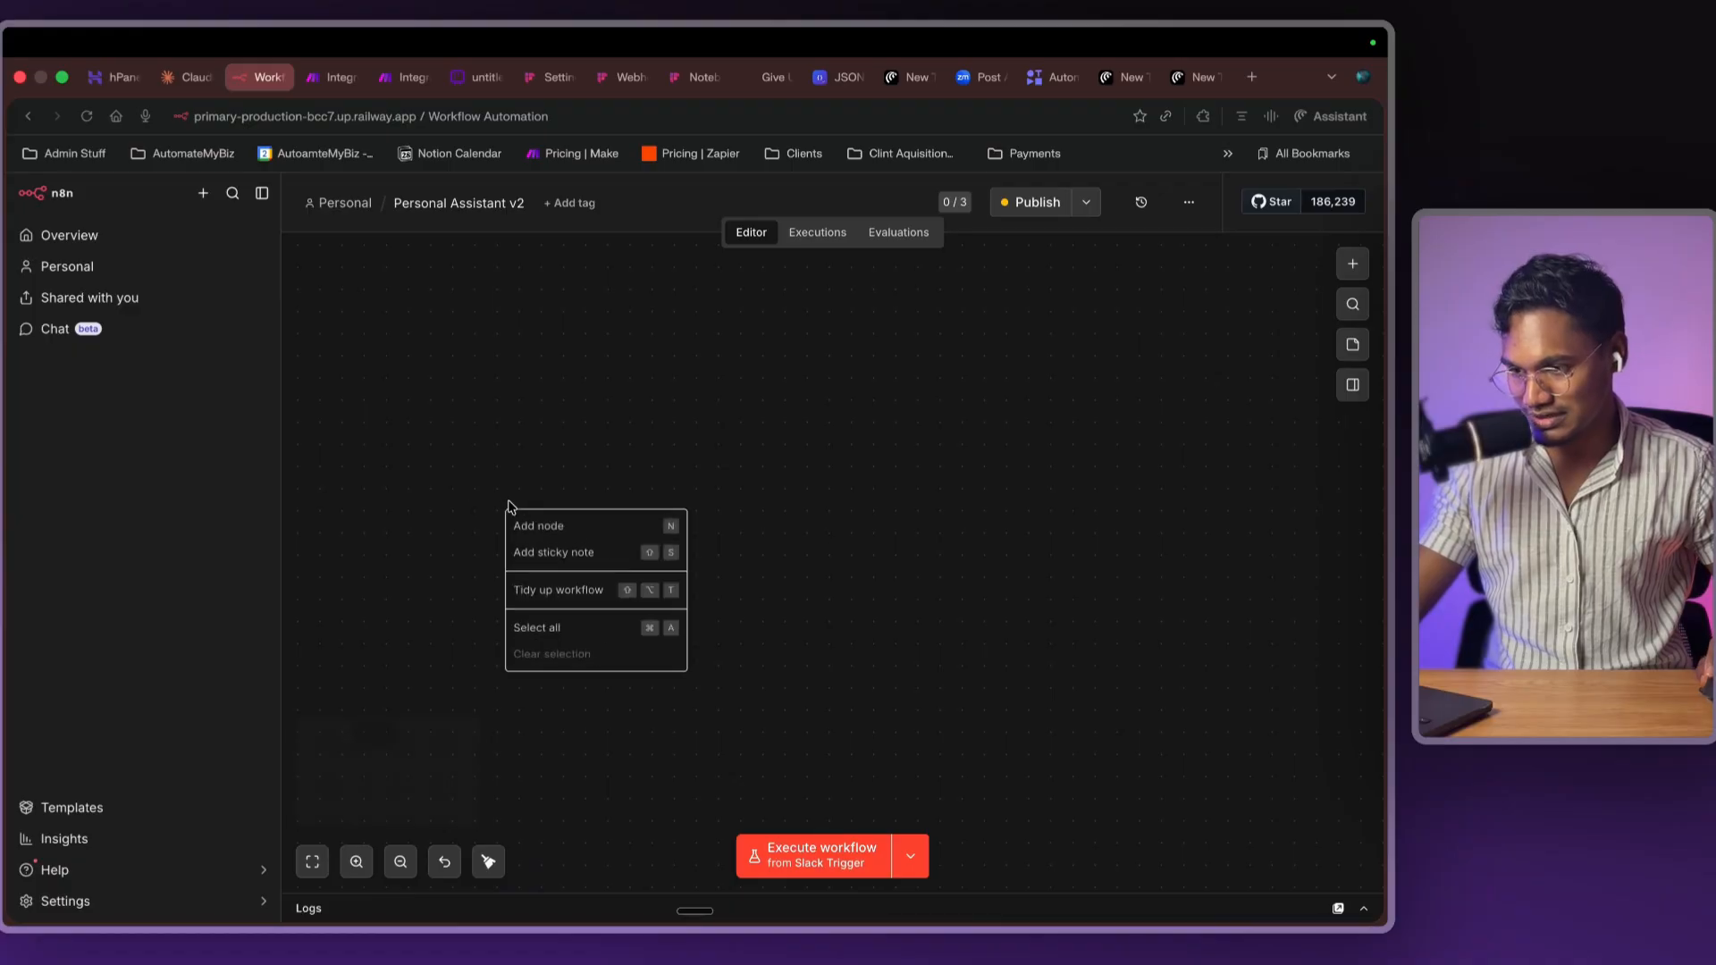
{"action": "left_click", "coordinate": [1353, 264]}
{"action": "type", "text": "firef"}
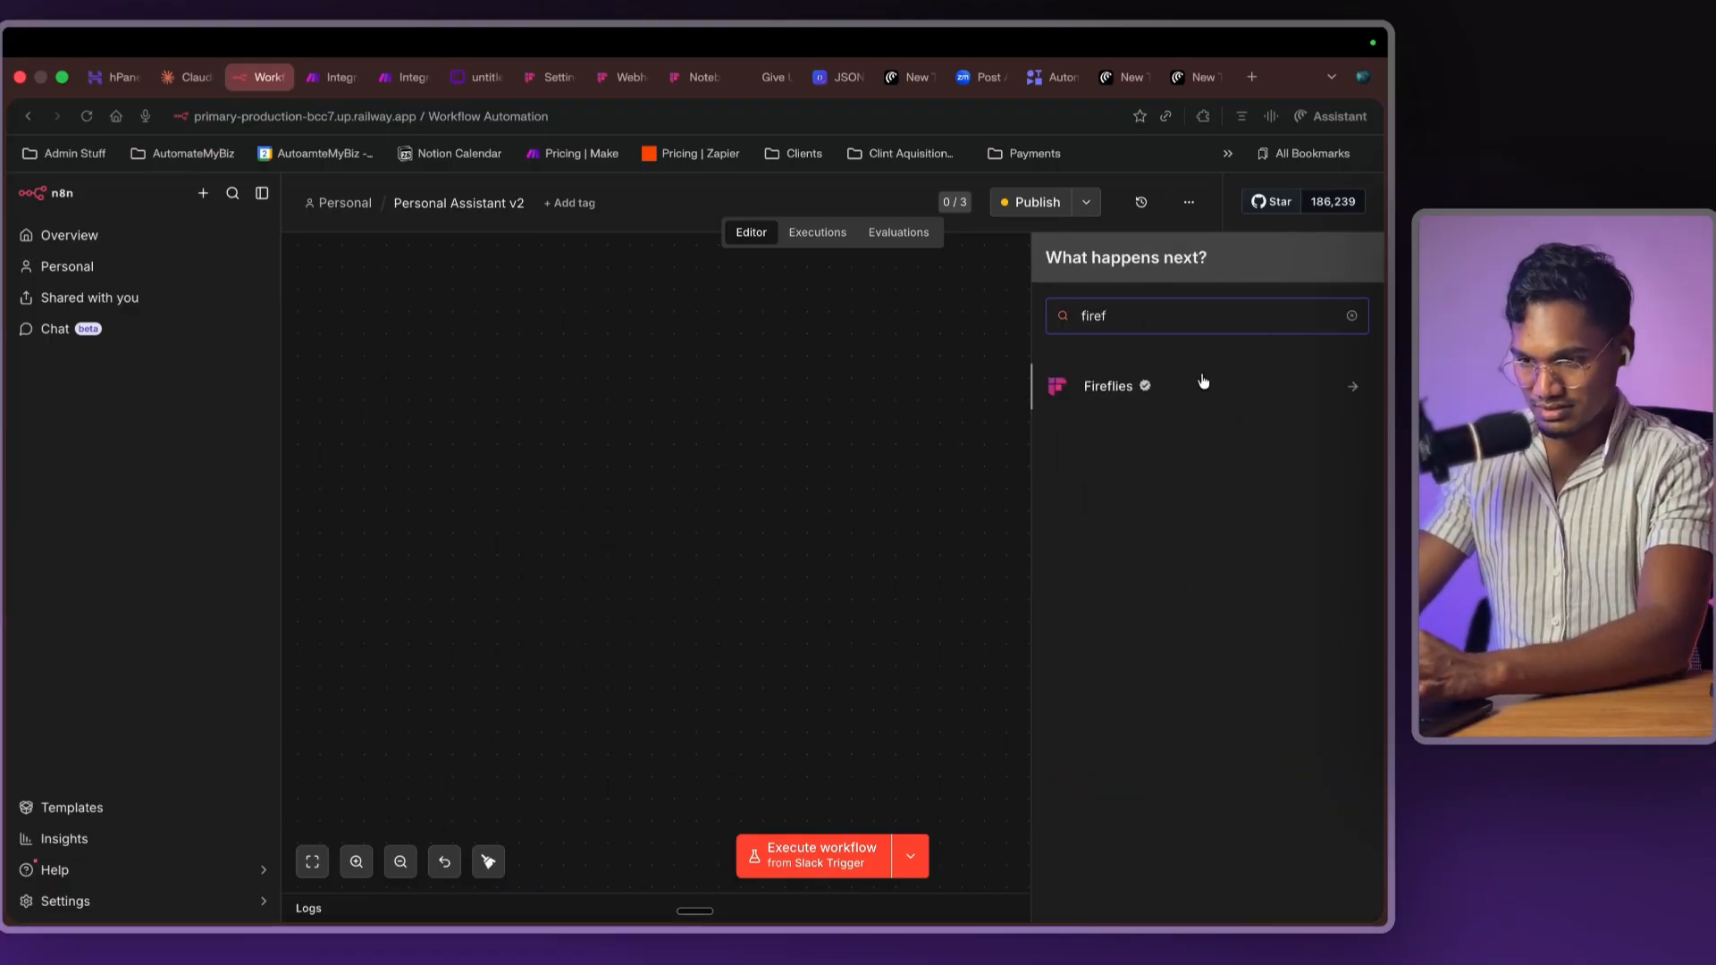
{"action": "left_click", "coordinate": [1203, 382]}
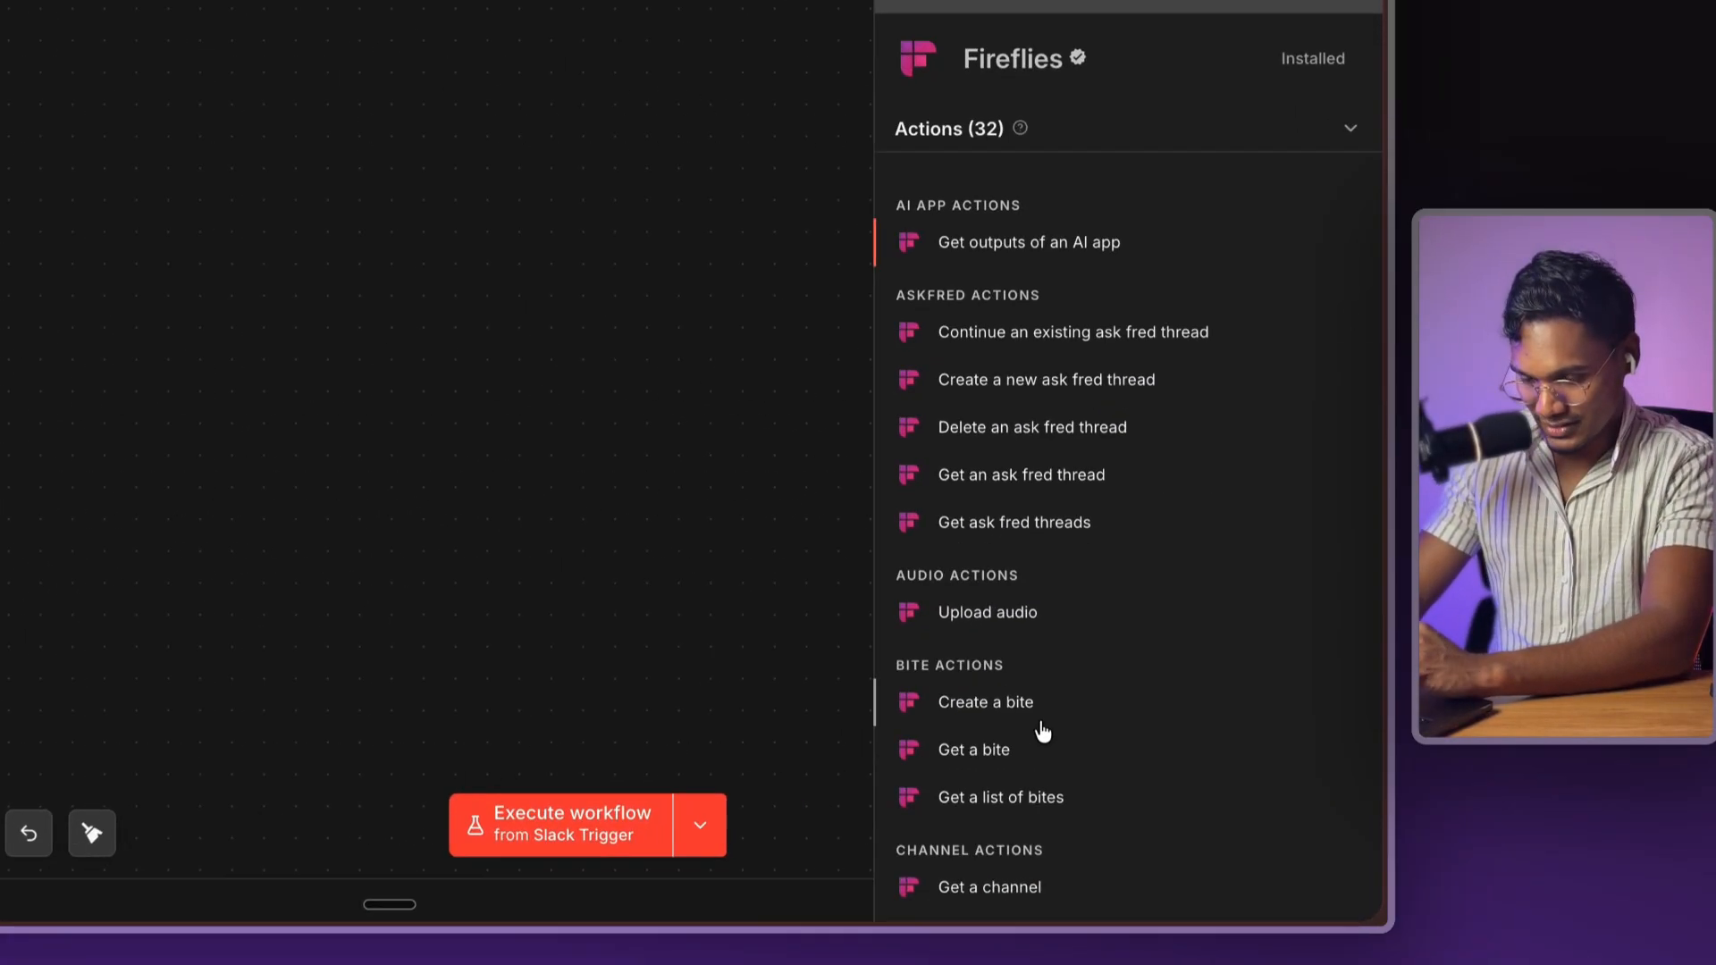
{"action": "scroll", "coordinate": [1151, 785], "scroll_direction": "down", "scroll_amount": 3}
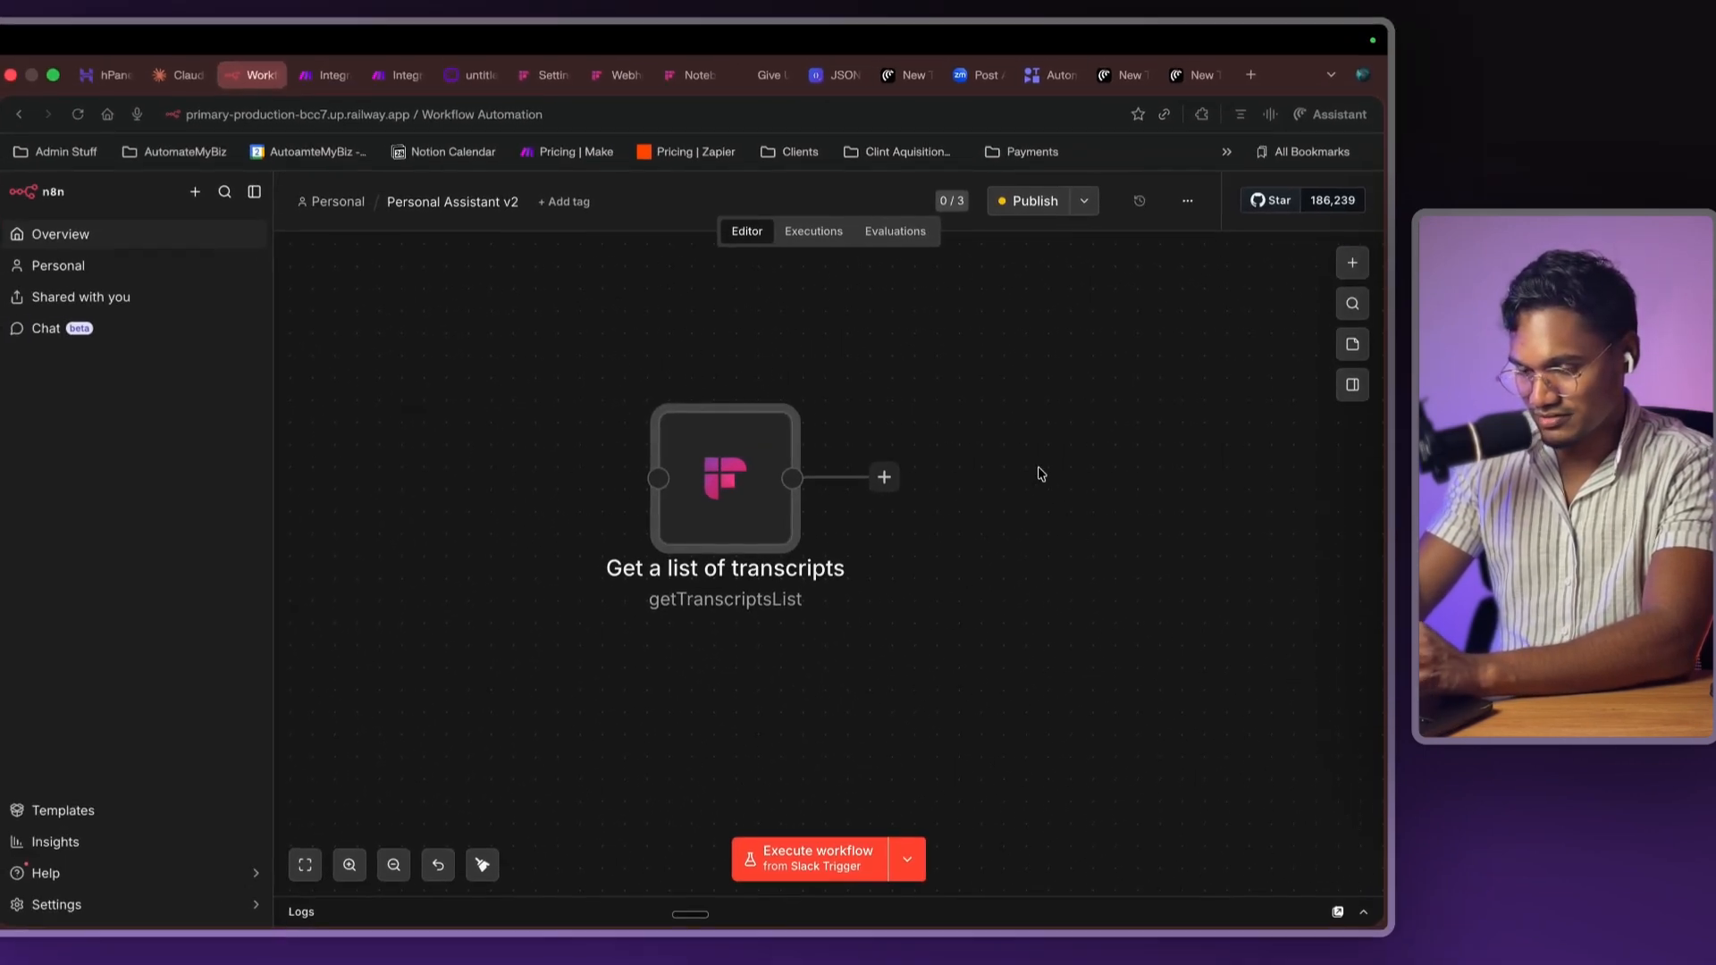
- Add an HTTP Request node to the n8n workflow and set its method to POST
{"action": "scroll", "coordinate": [1040, 474], "scroll_direction": "up", "scroll_amount": 5}
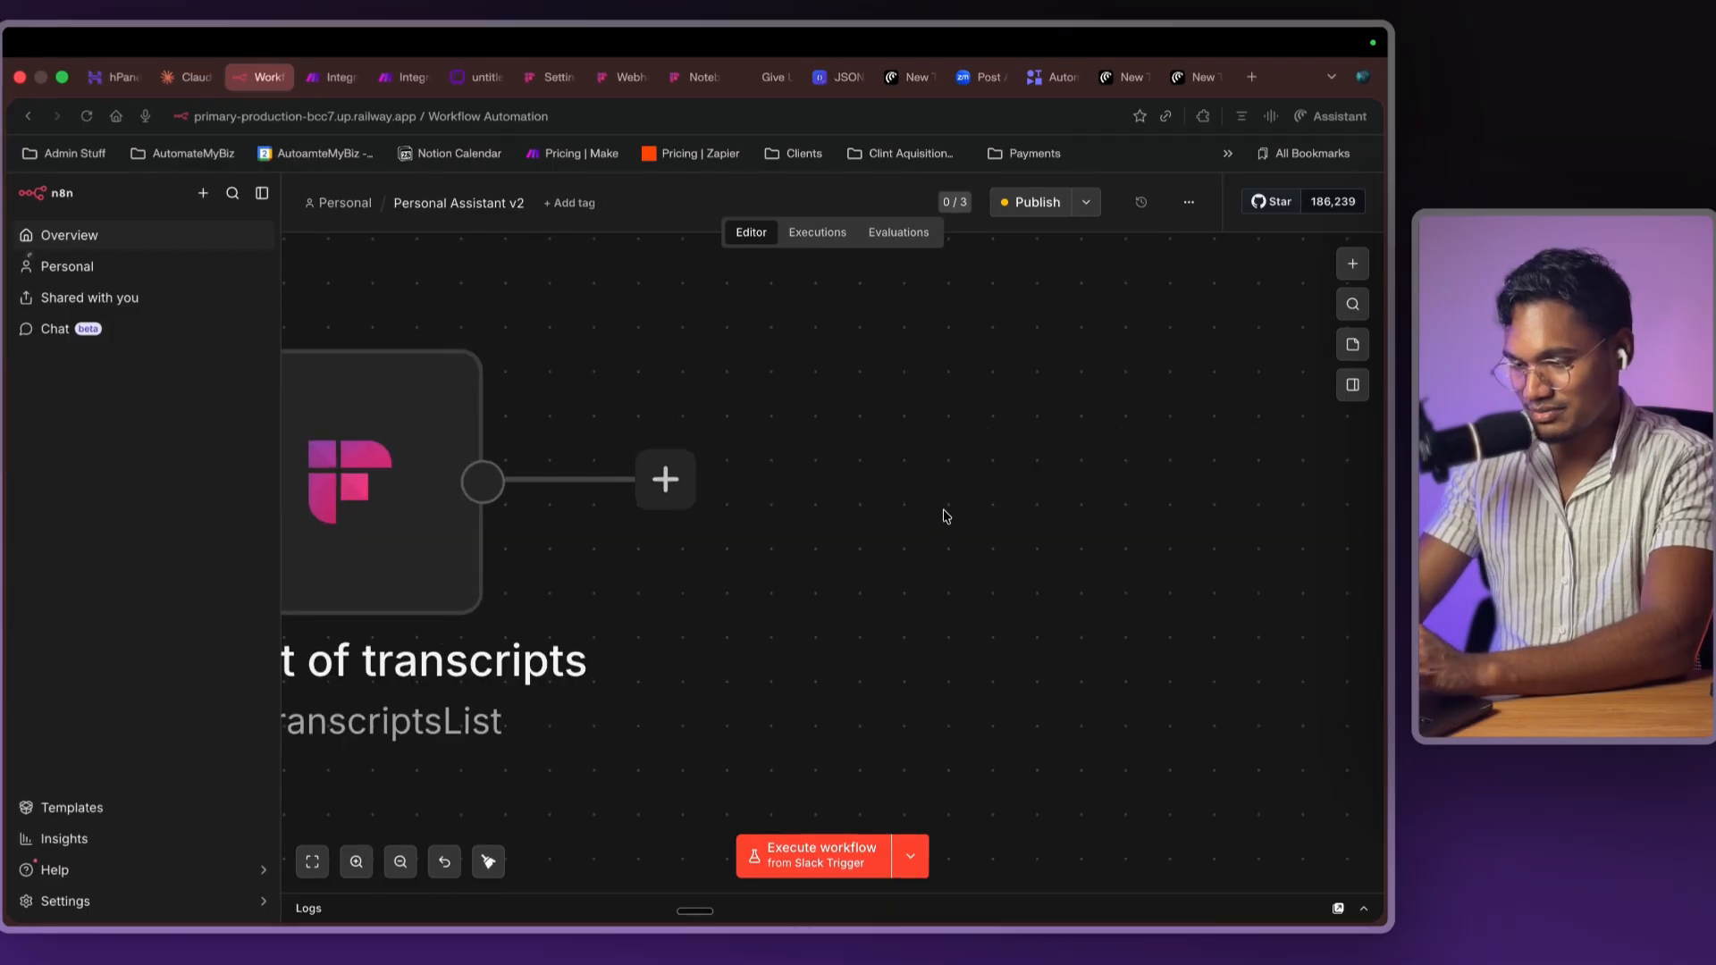
{"action": "scroll", "coordinate": [943, 545], "scroll_direction": "down", "scroll_amount": 5}
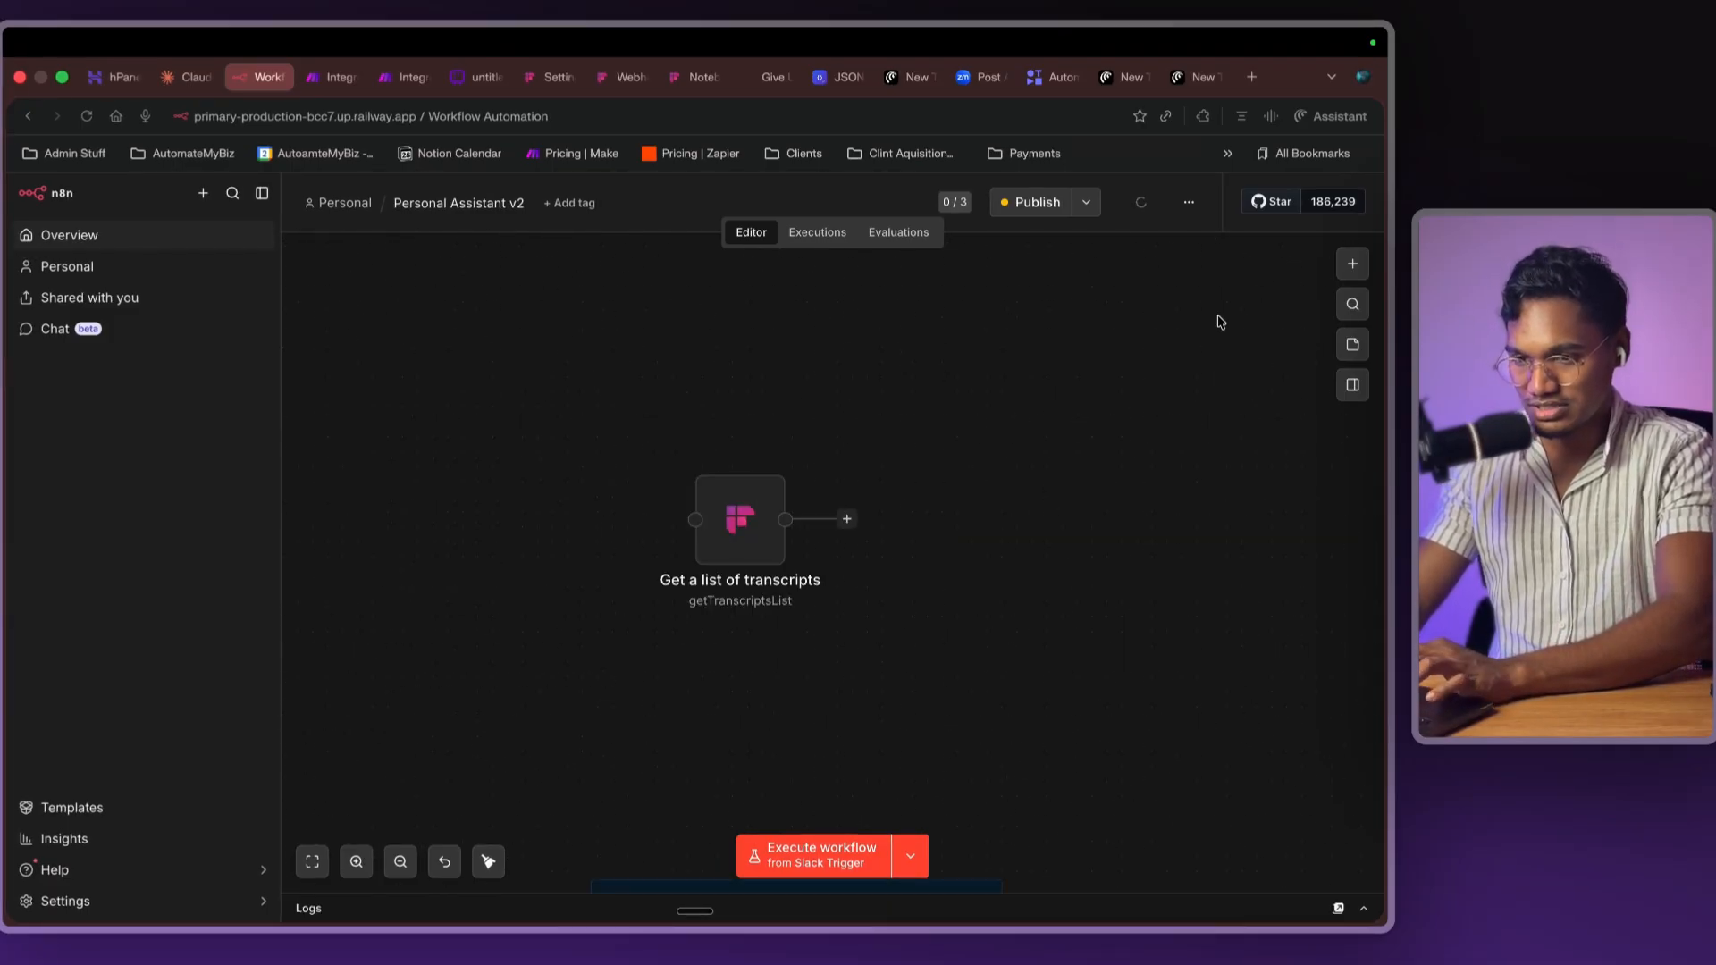
{"action": "left_click", "coordinate": [1352, 263]}
{"action": "type", "text": "http"}
{"action": "key", "text": "Return"}
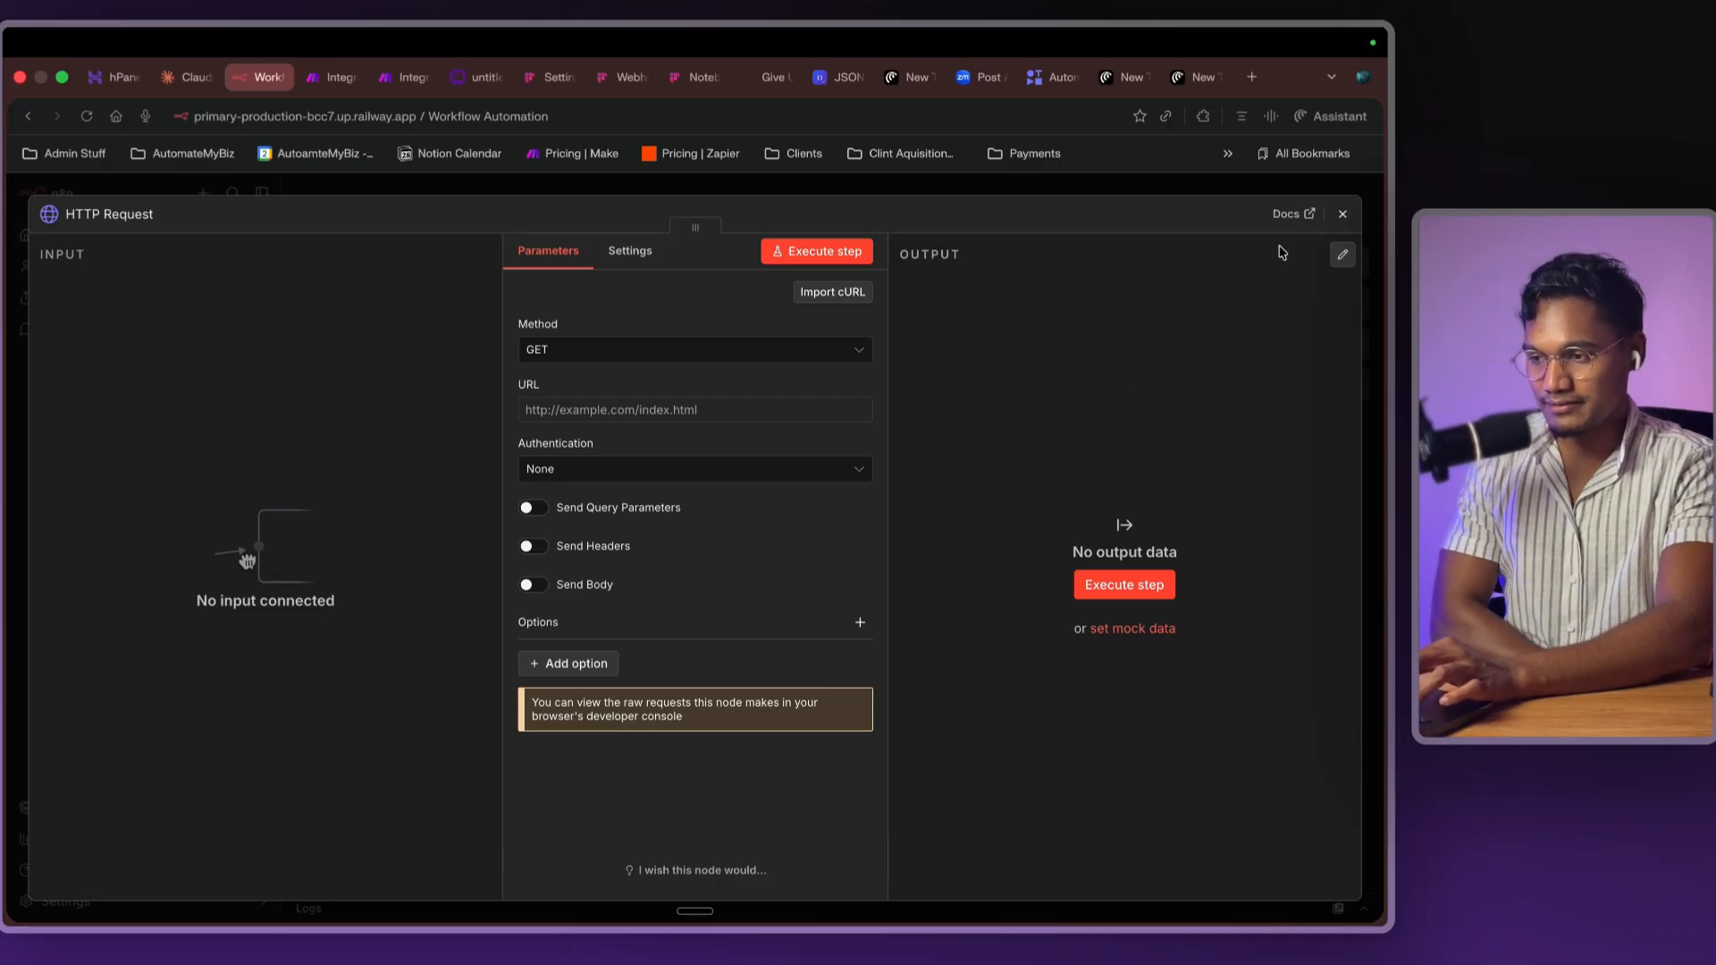
{"action": "left_click", "coordinate": [749, 349]}
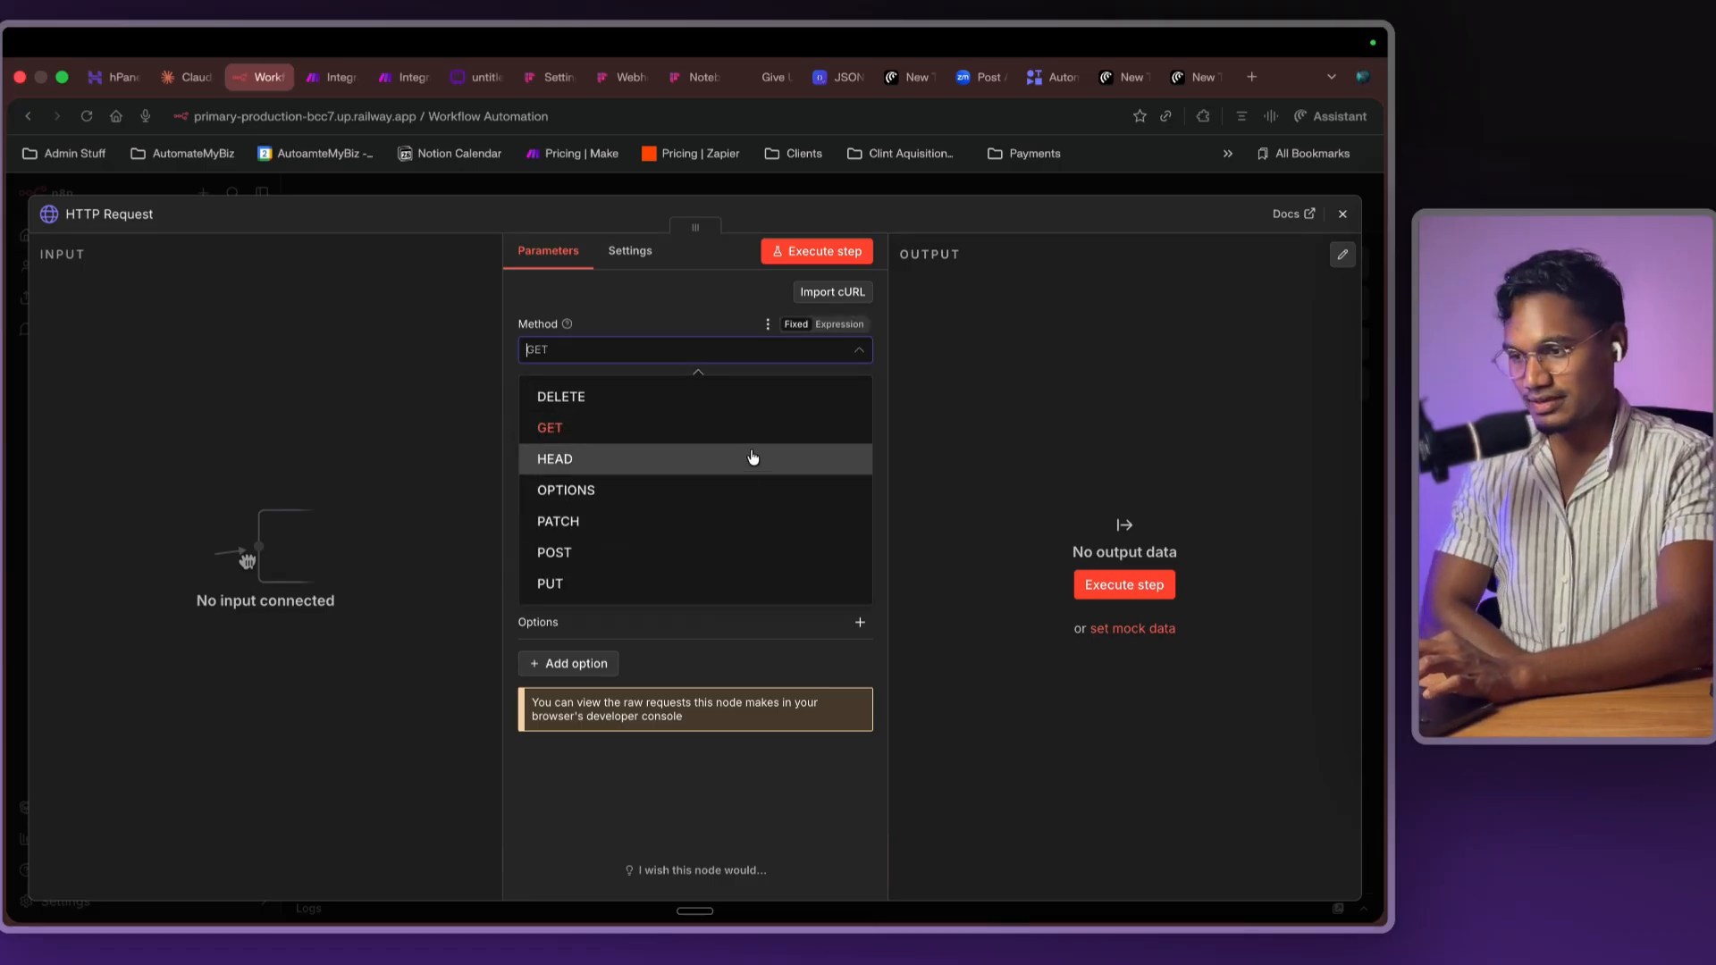
{"action": "left_click", "coordinate": [767, 550]}
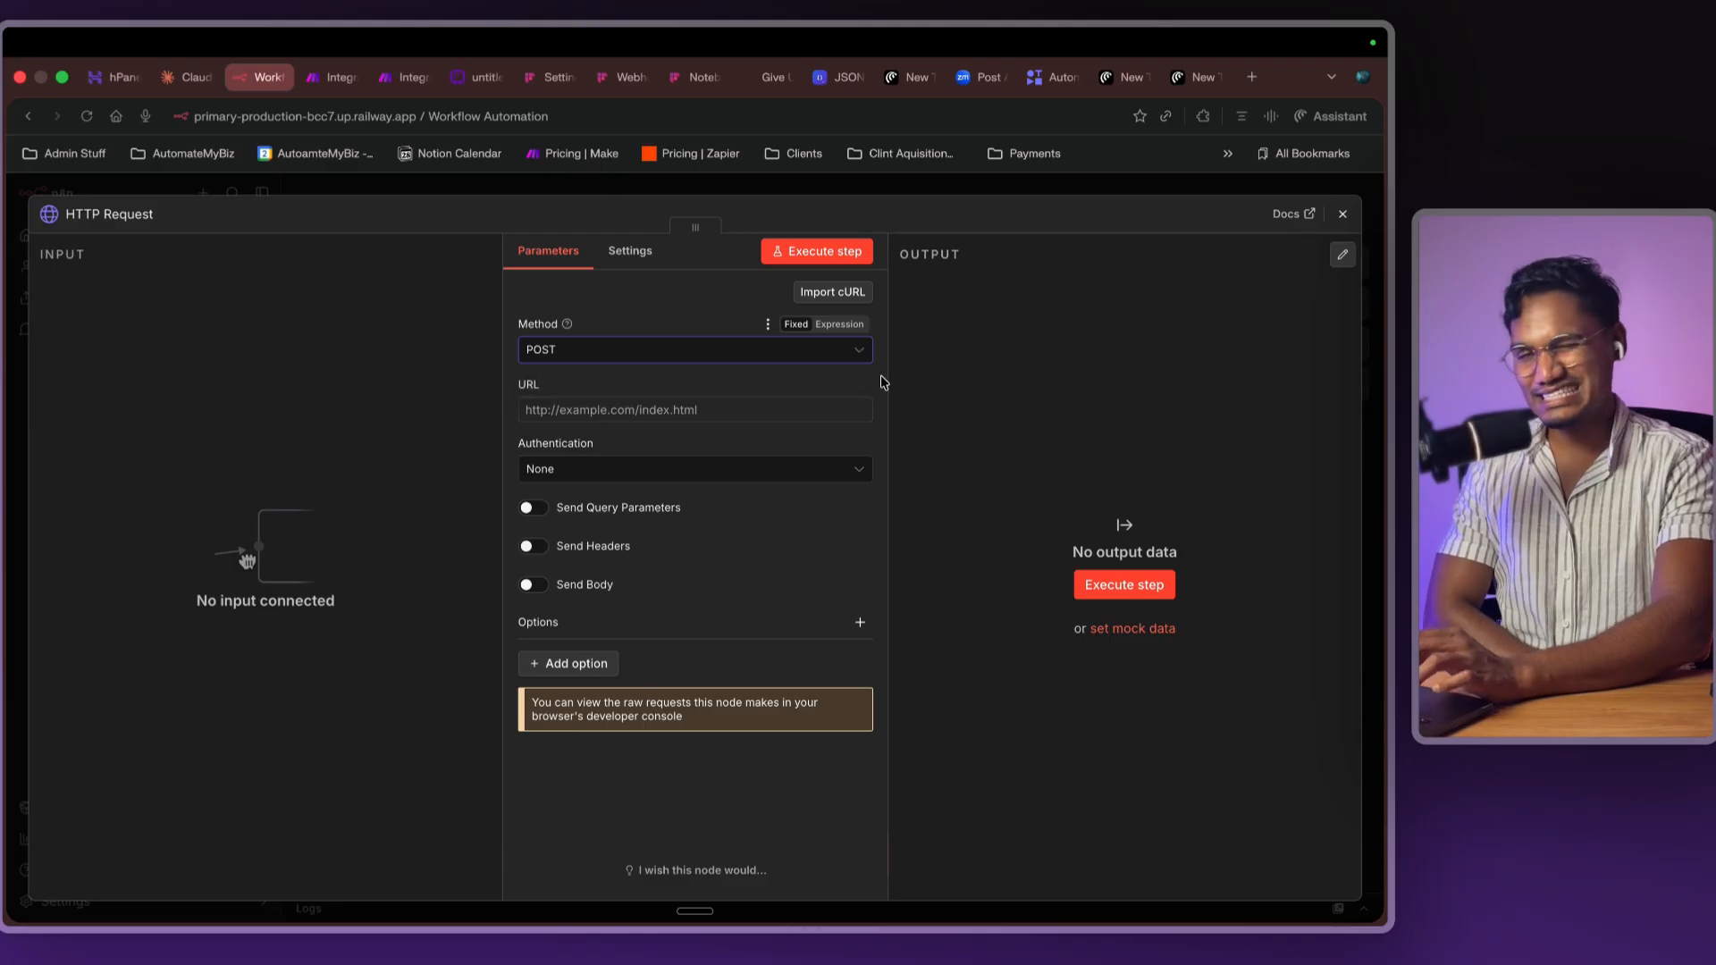
- Open Zapier in a new browser tab and create a new Zap
{"action": "left_click", "coordinate": [1249, 84]}
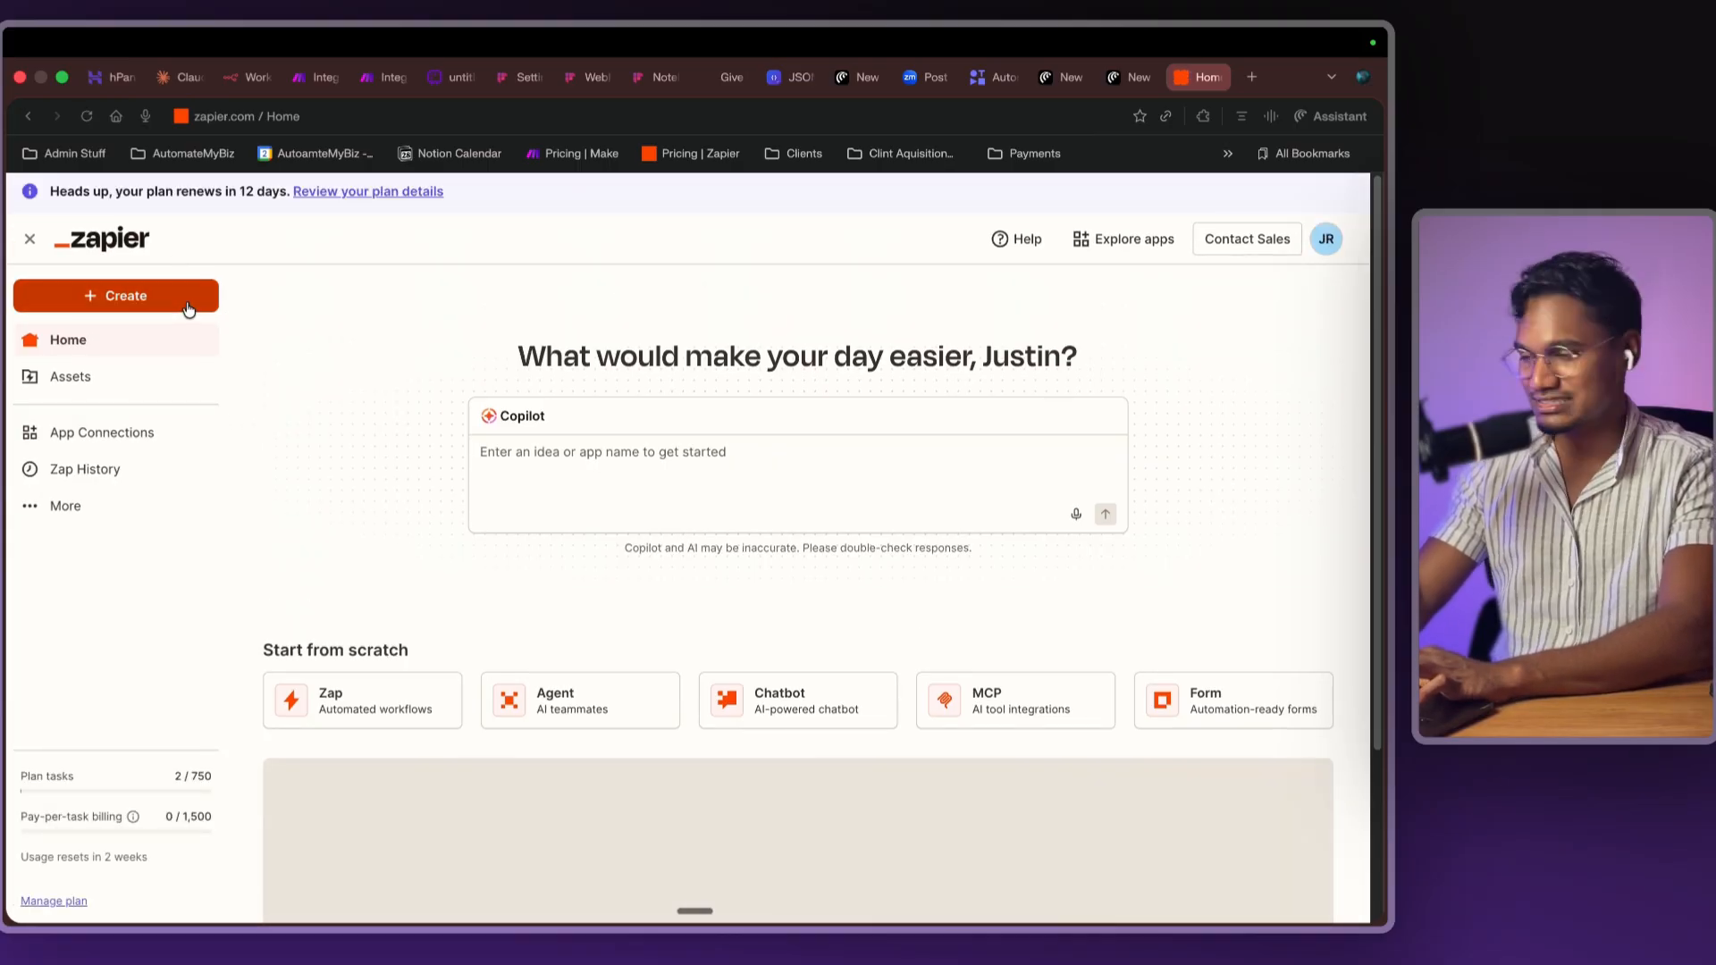
{"action": "left_click", "coordinate": [188, 303]}
{"action": "left_click", "coordinate": [165, 348]}
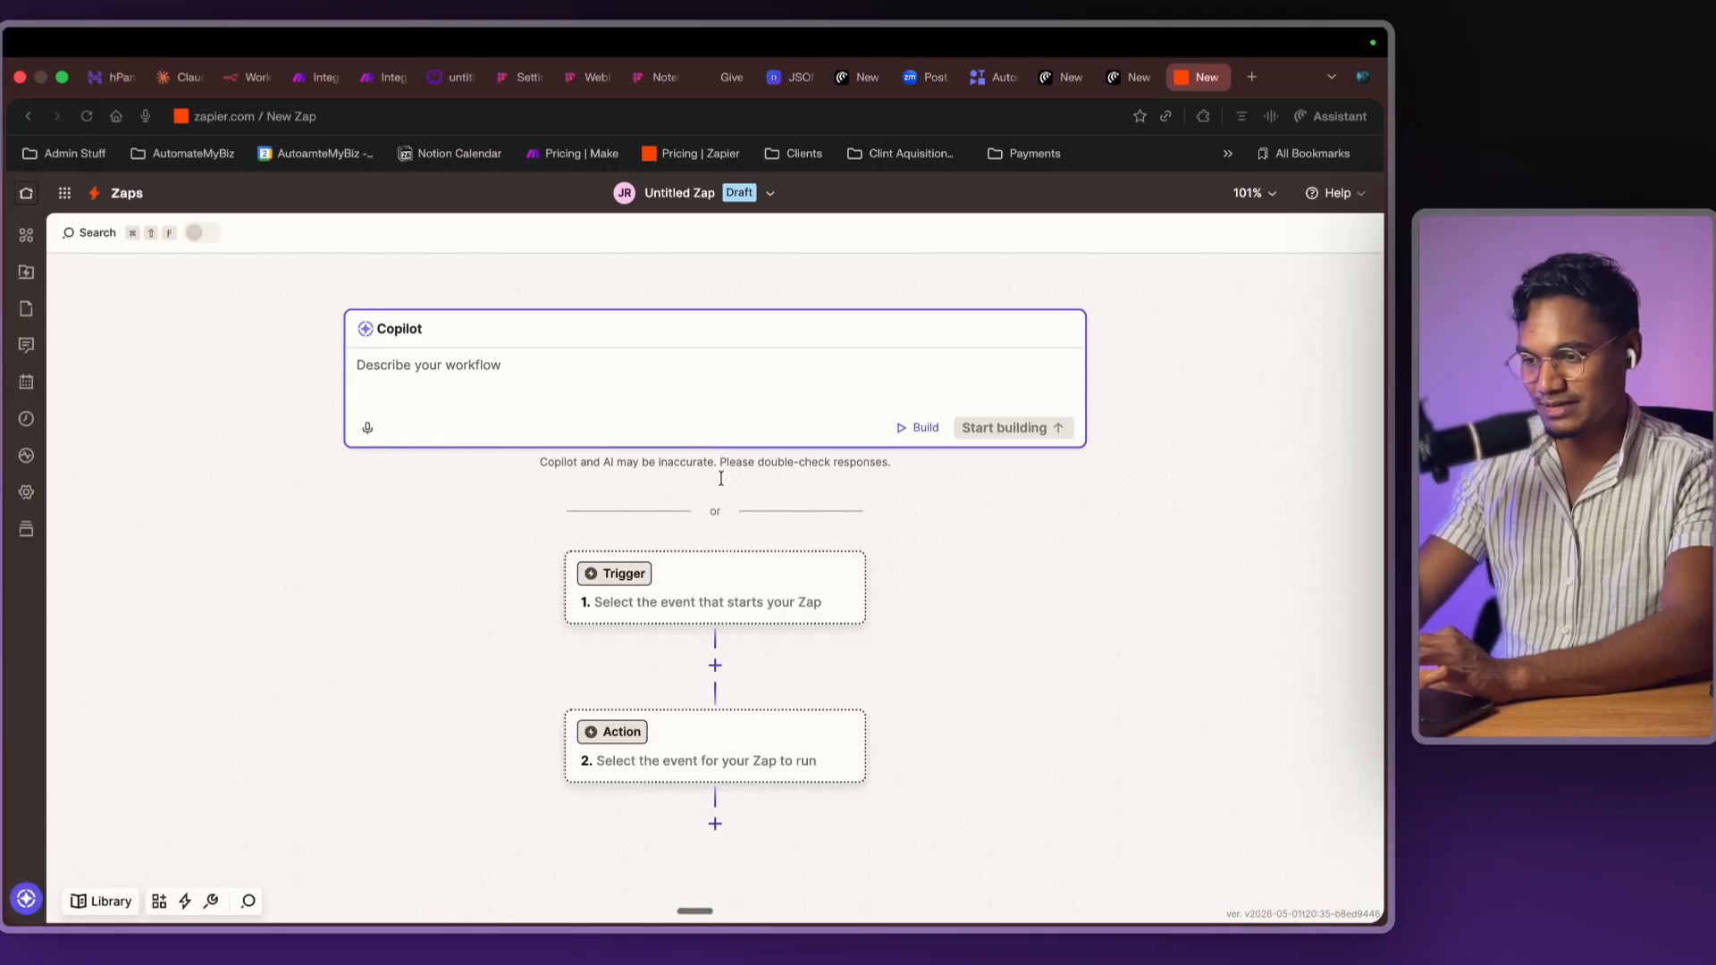
- Set the Zap's trigger to Fathom with the New Action Item event and close its setup
{"action": "left_click", "coordinate": [707, 603]}
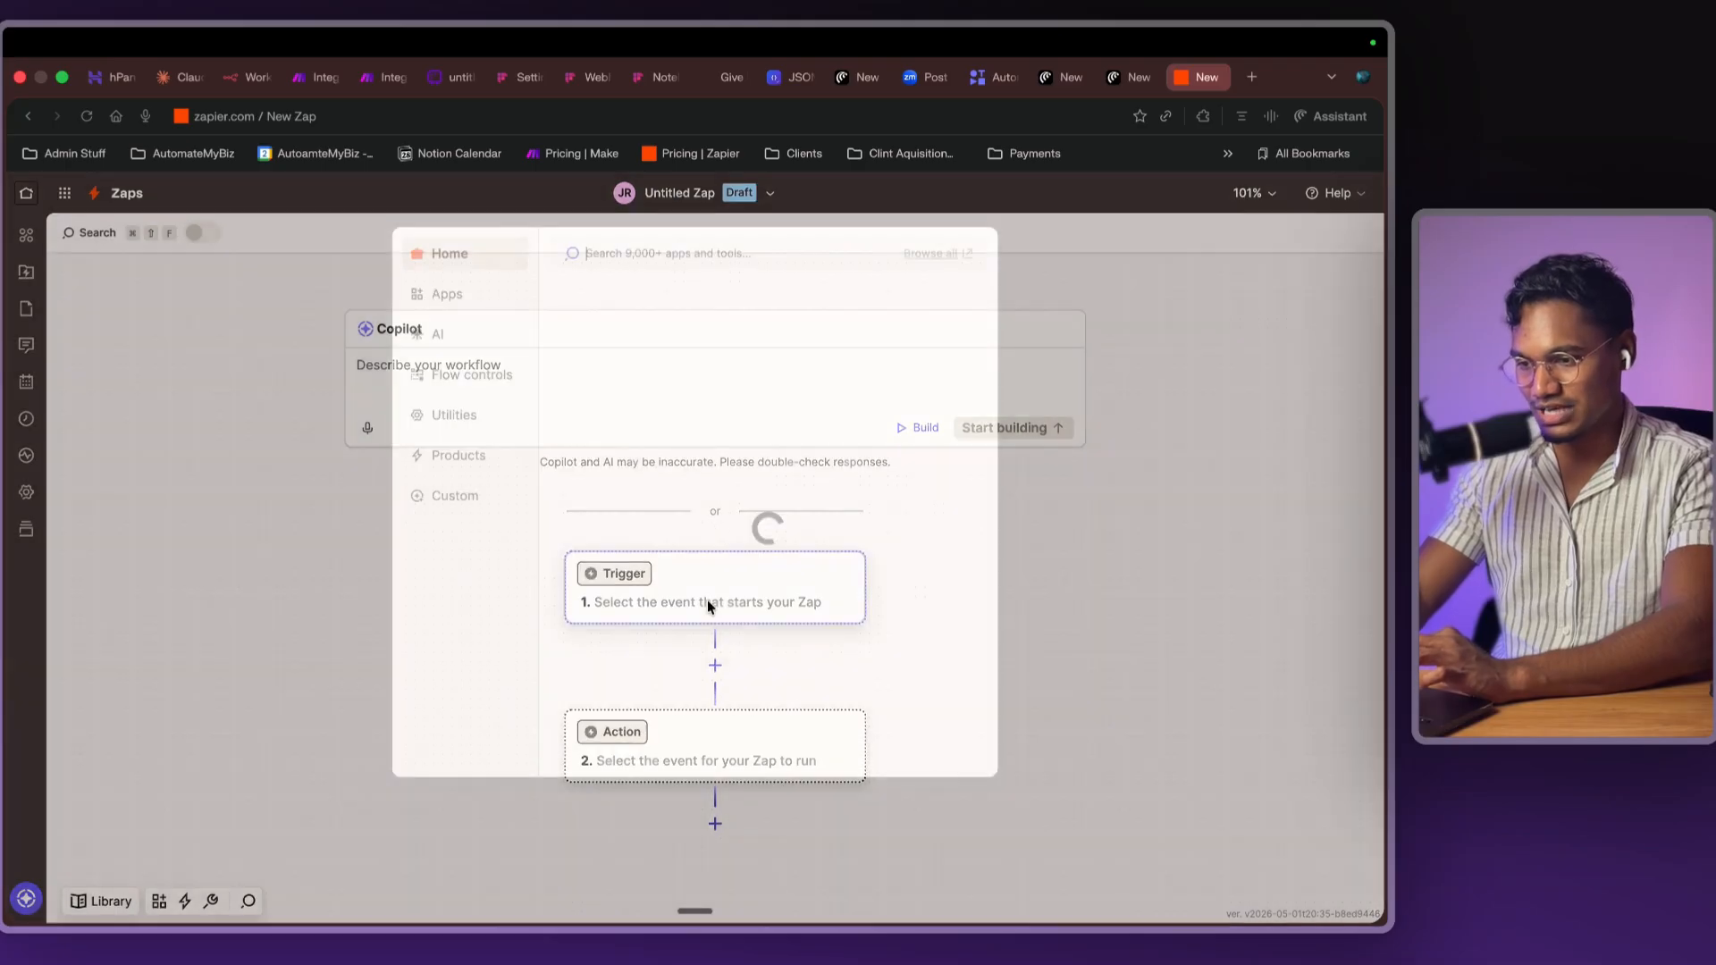
{"action": "type", "text": "fatjo"}
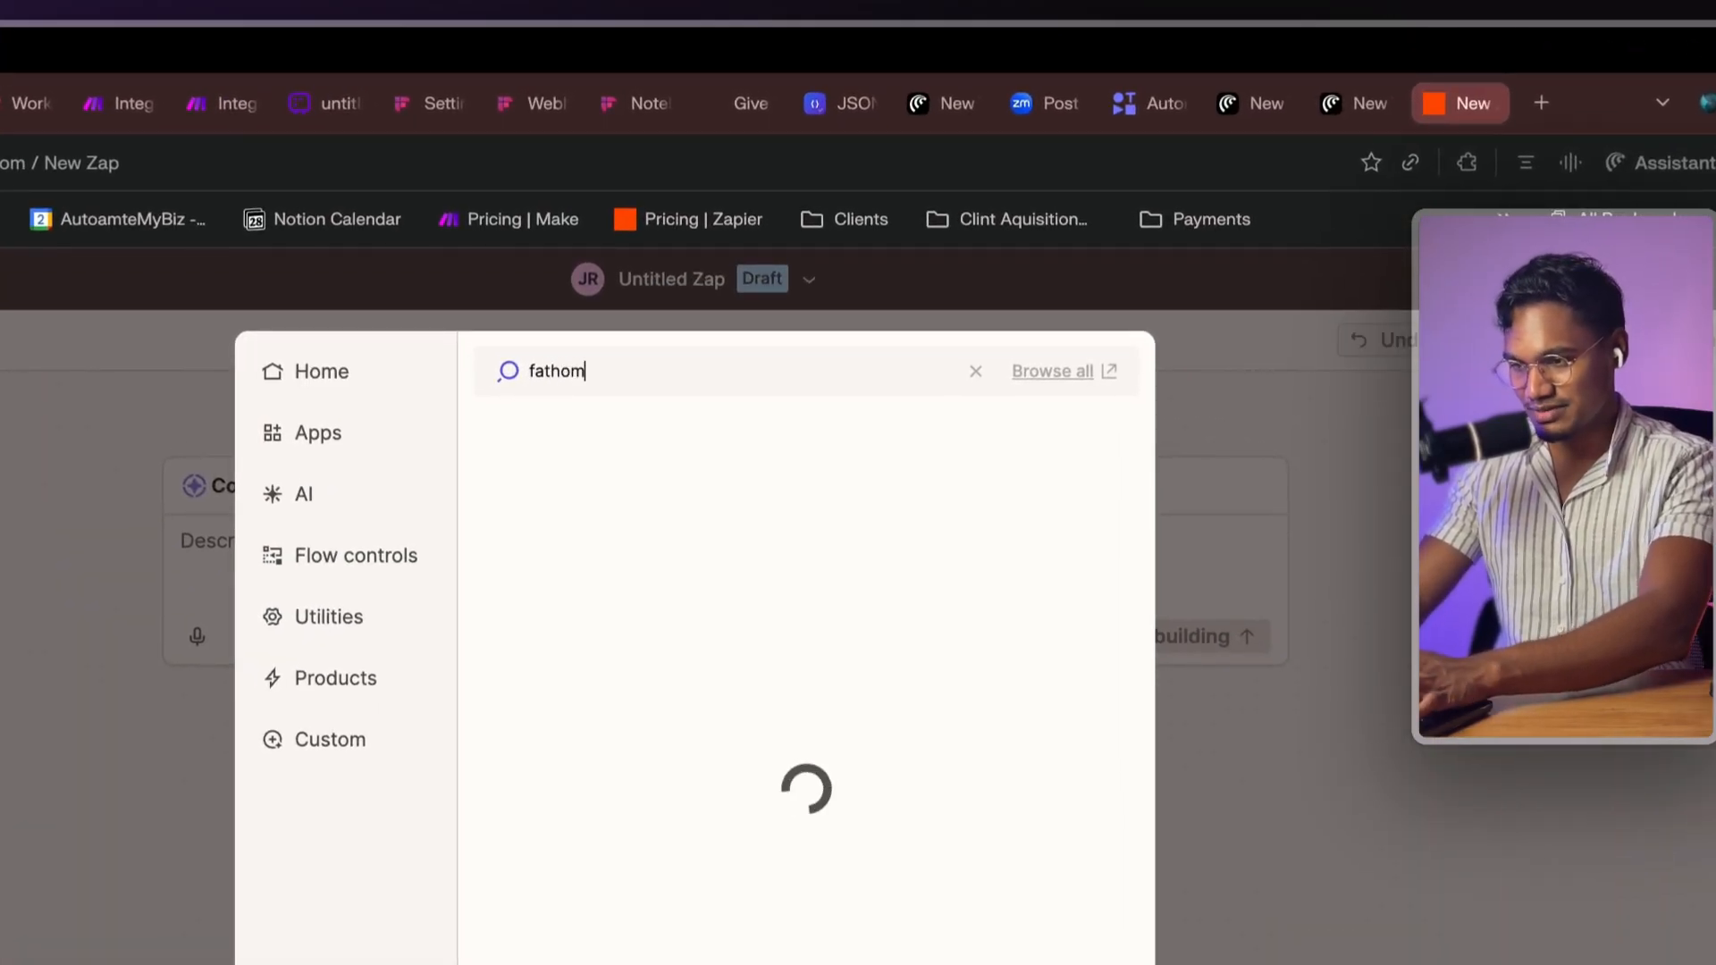
{"action": "left_click", "coordinate": [662, 452]}
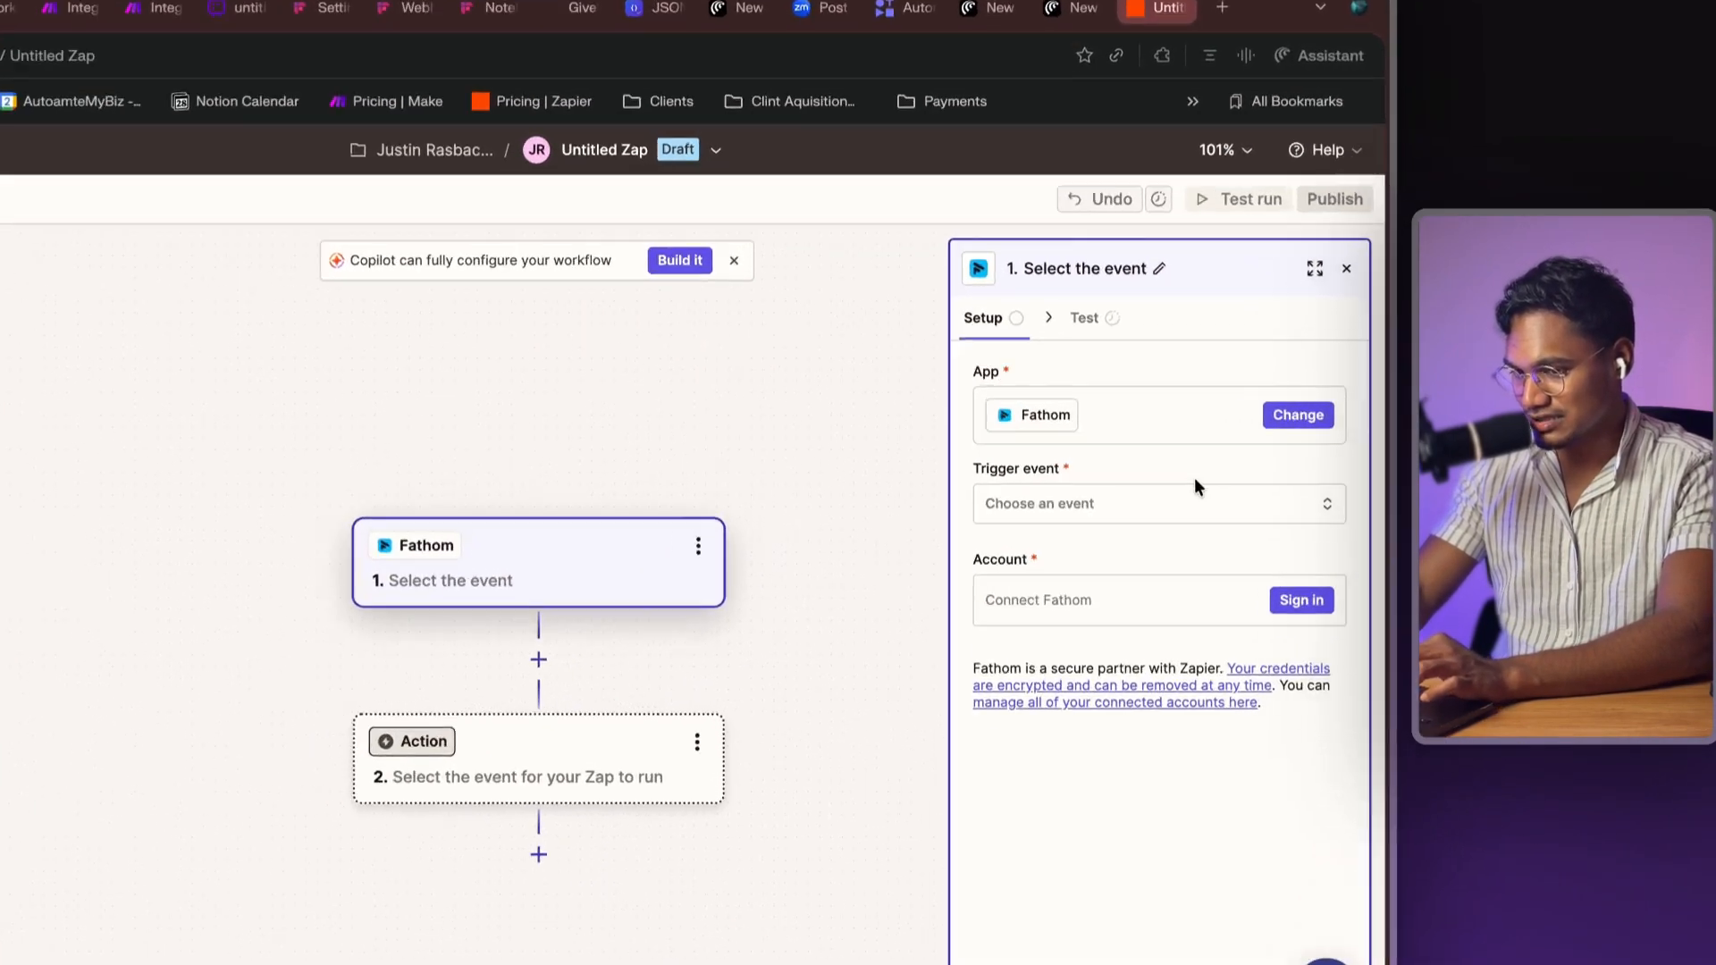
{"action": "left_click", "coordinate": [1307, 636]}
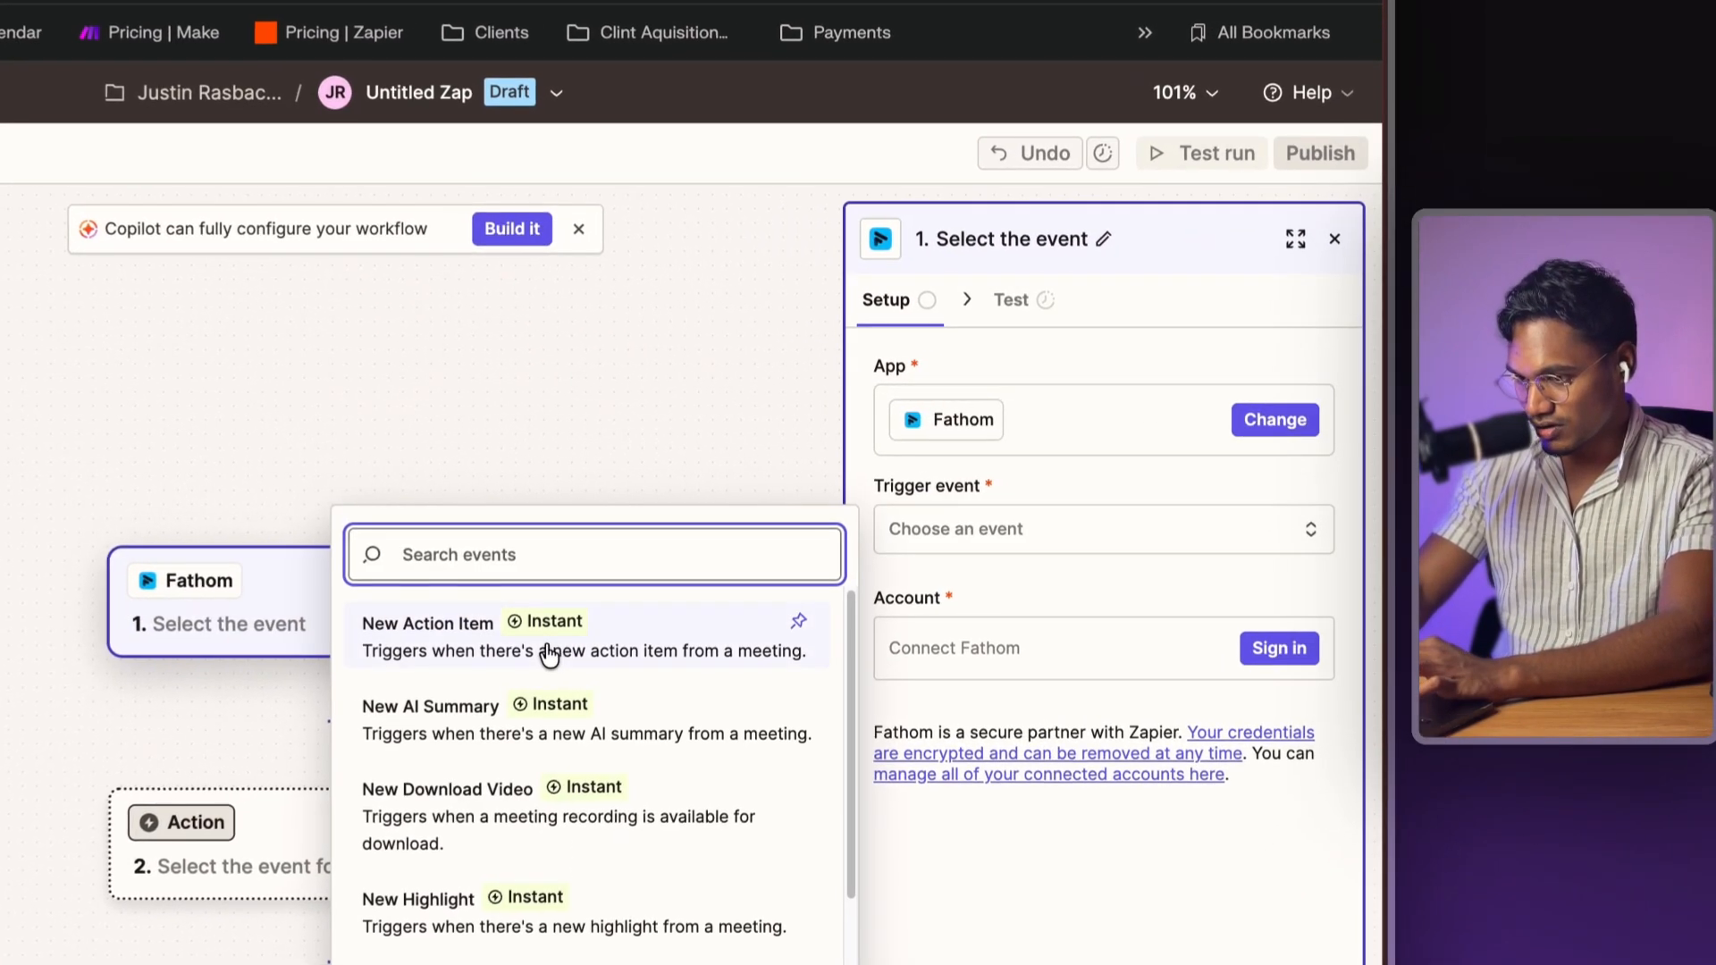
{"action": "left_click", "coordinate": [727, 668]}
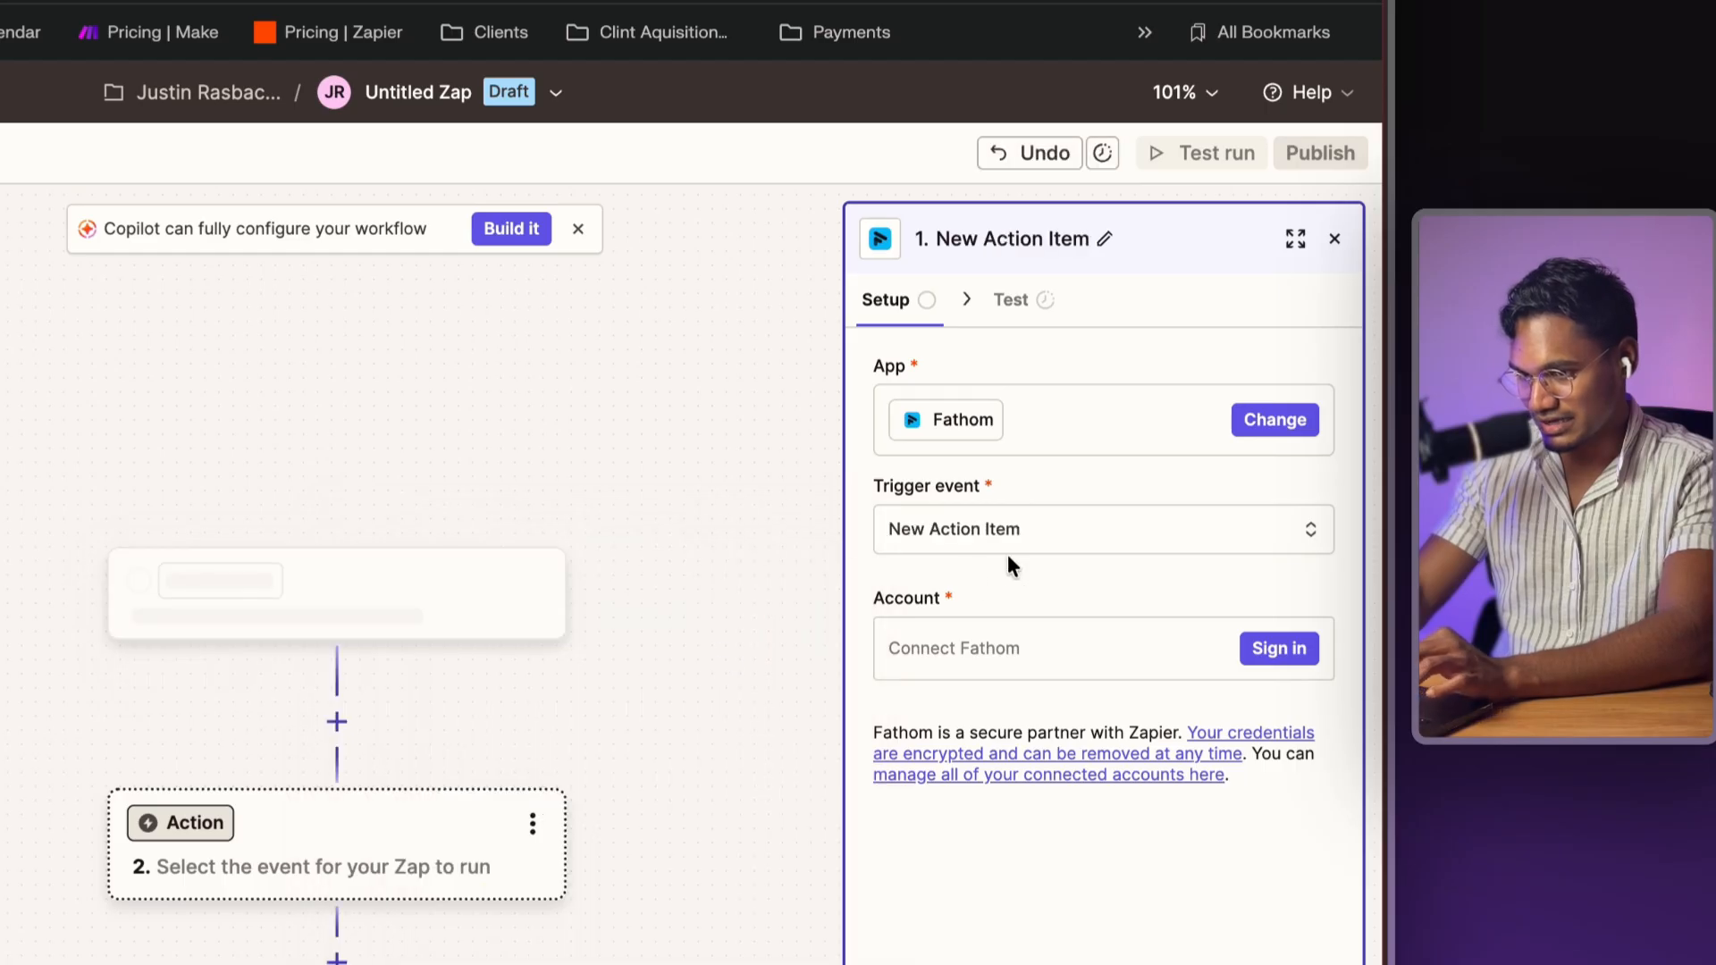
{"action": "left_click", "coordinate": [1334, 239]}
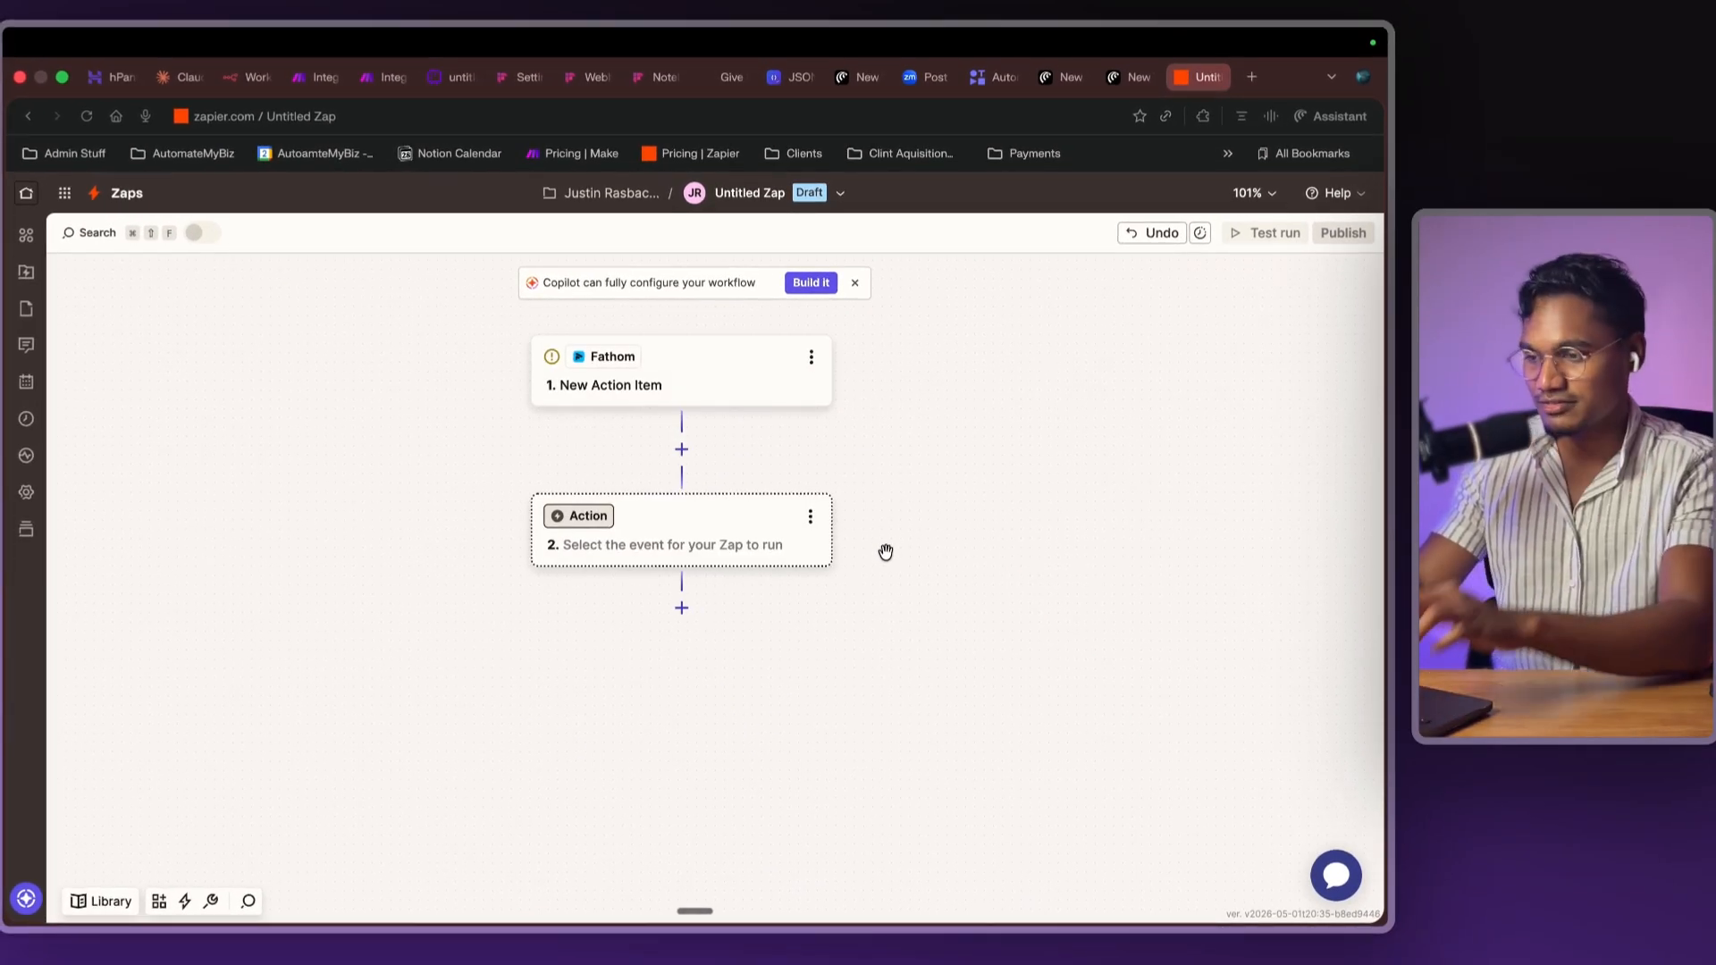
- Add a Webhooks by Zapier action below the empty action step and set its action event to POST
{"action": "left_click", "coordinate": [685, 553]}
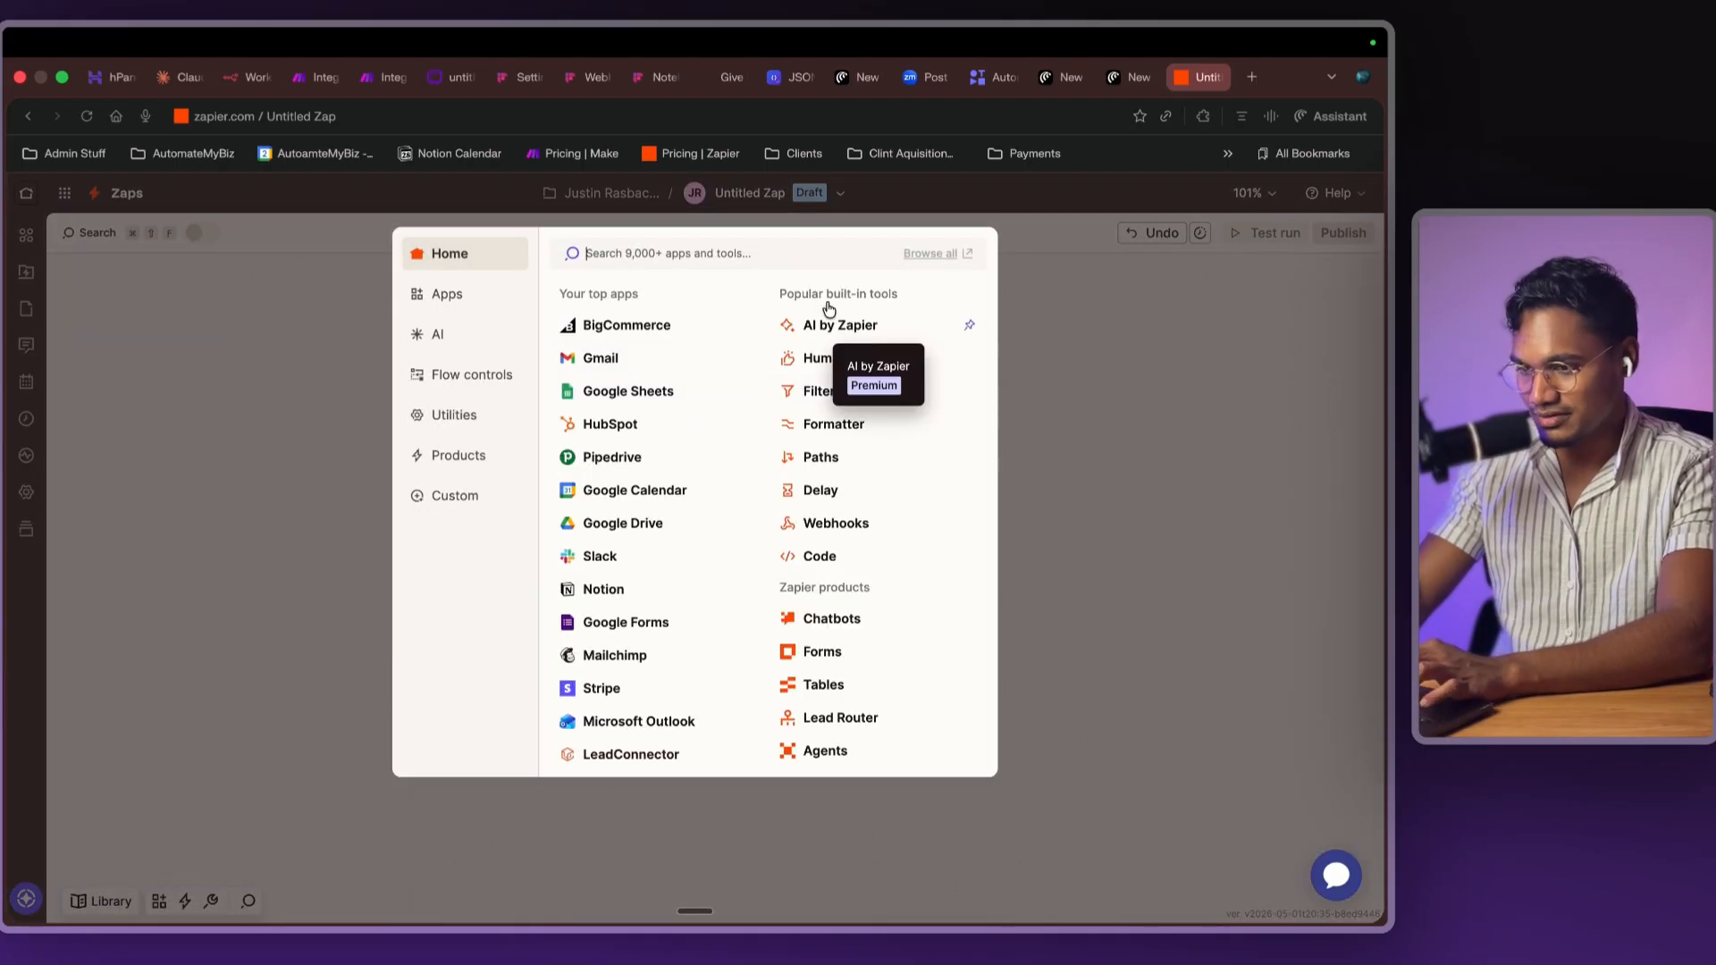
{"action": "left_click", "coordinate": [1005, 662]}
{"action": "left_click", "coordinate": [685, 611]}
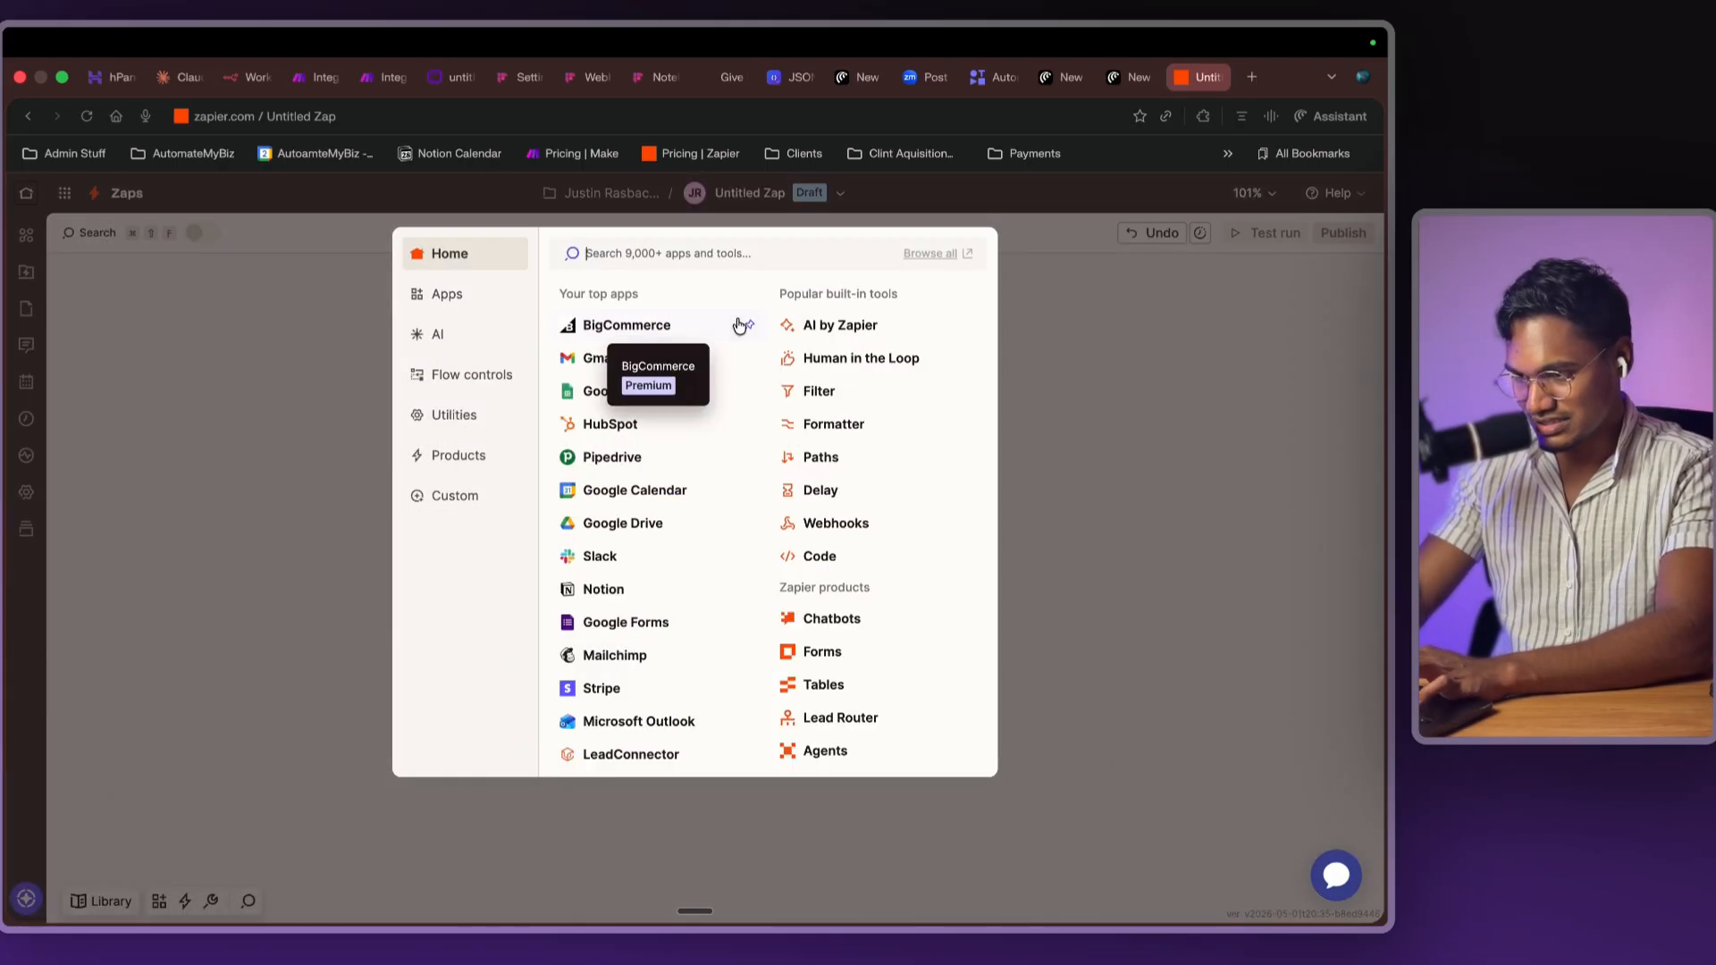
{"action": "left_click", "coordinate": [730, 256]}
{"action": "type", "text": "we"}
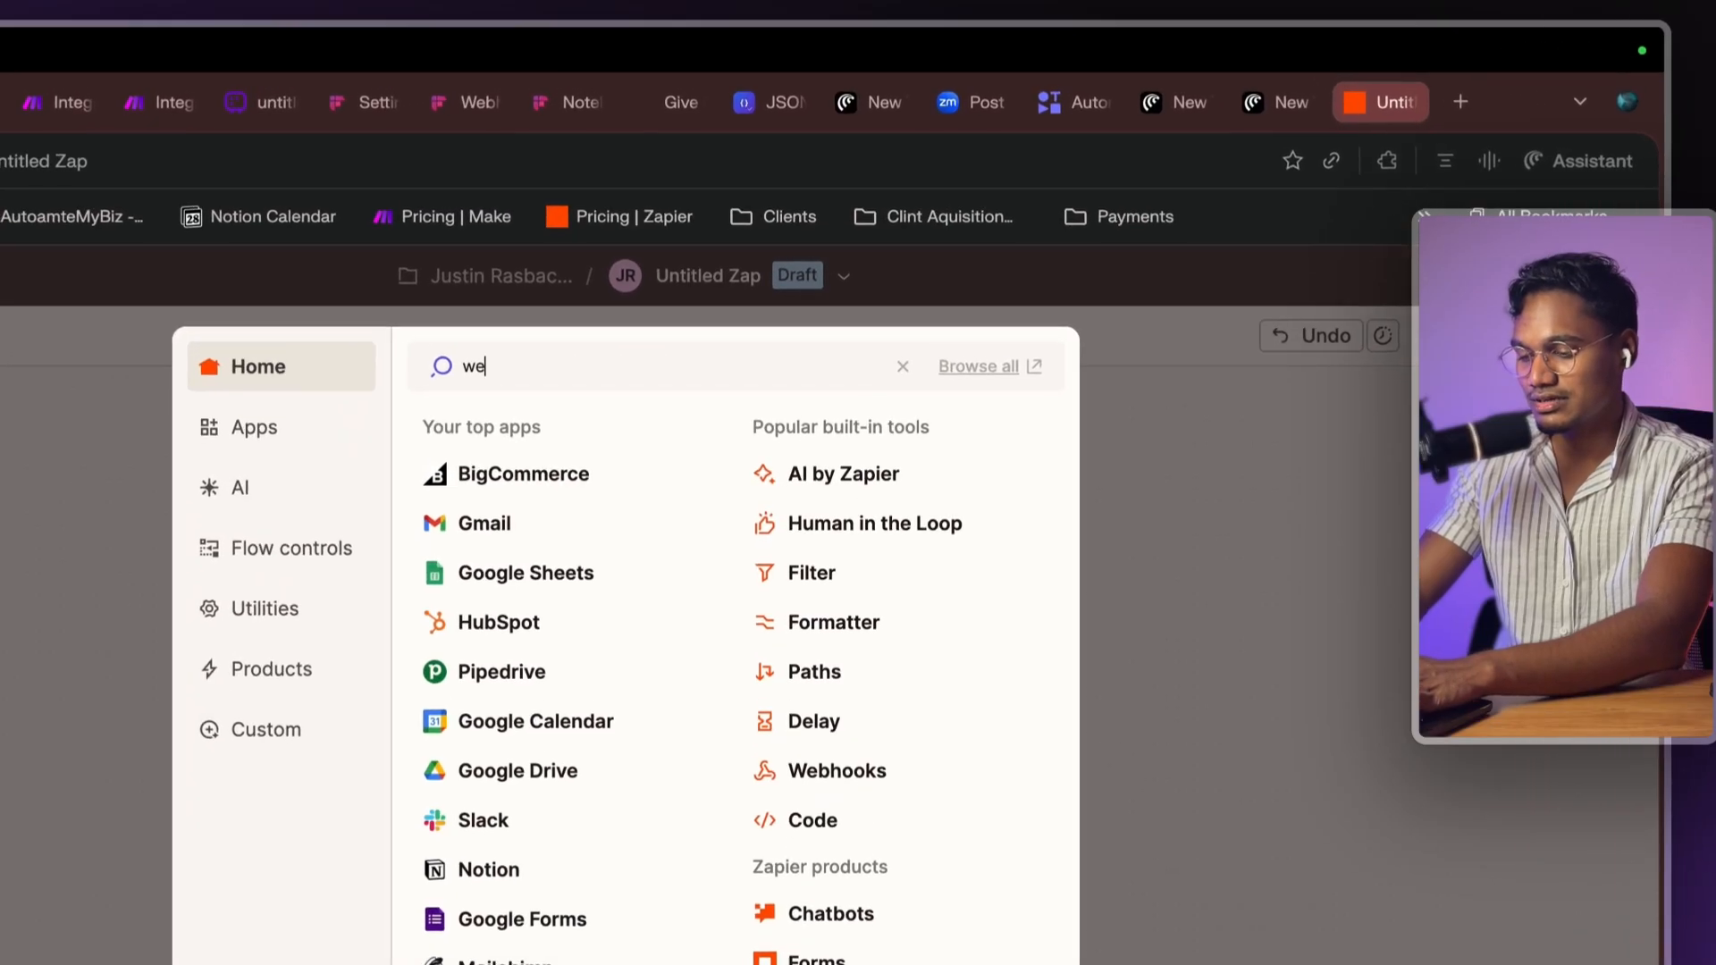
{"action": "key", "text": "BackSpace"}
{"action": "key", "text": "BackSpace"}
{"action": "type", "text": "h"}
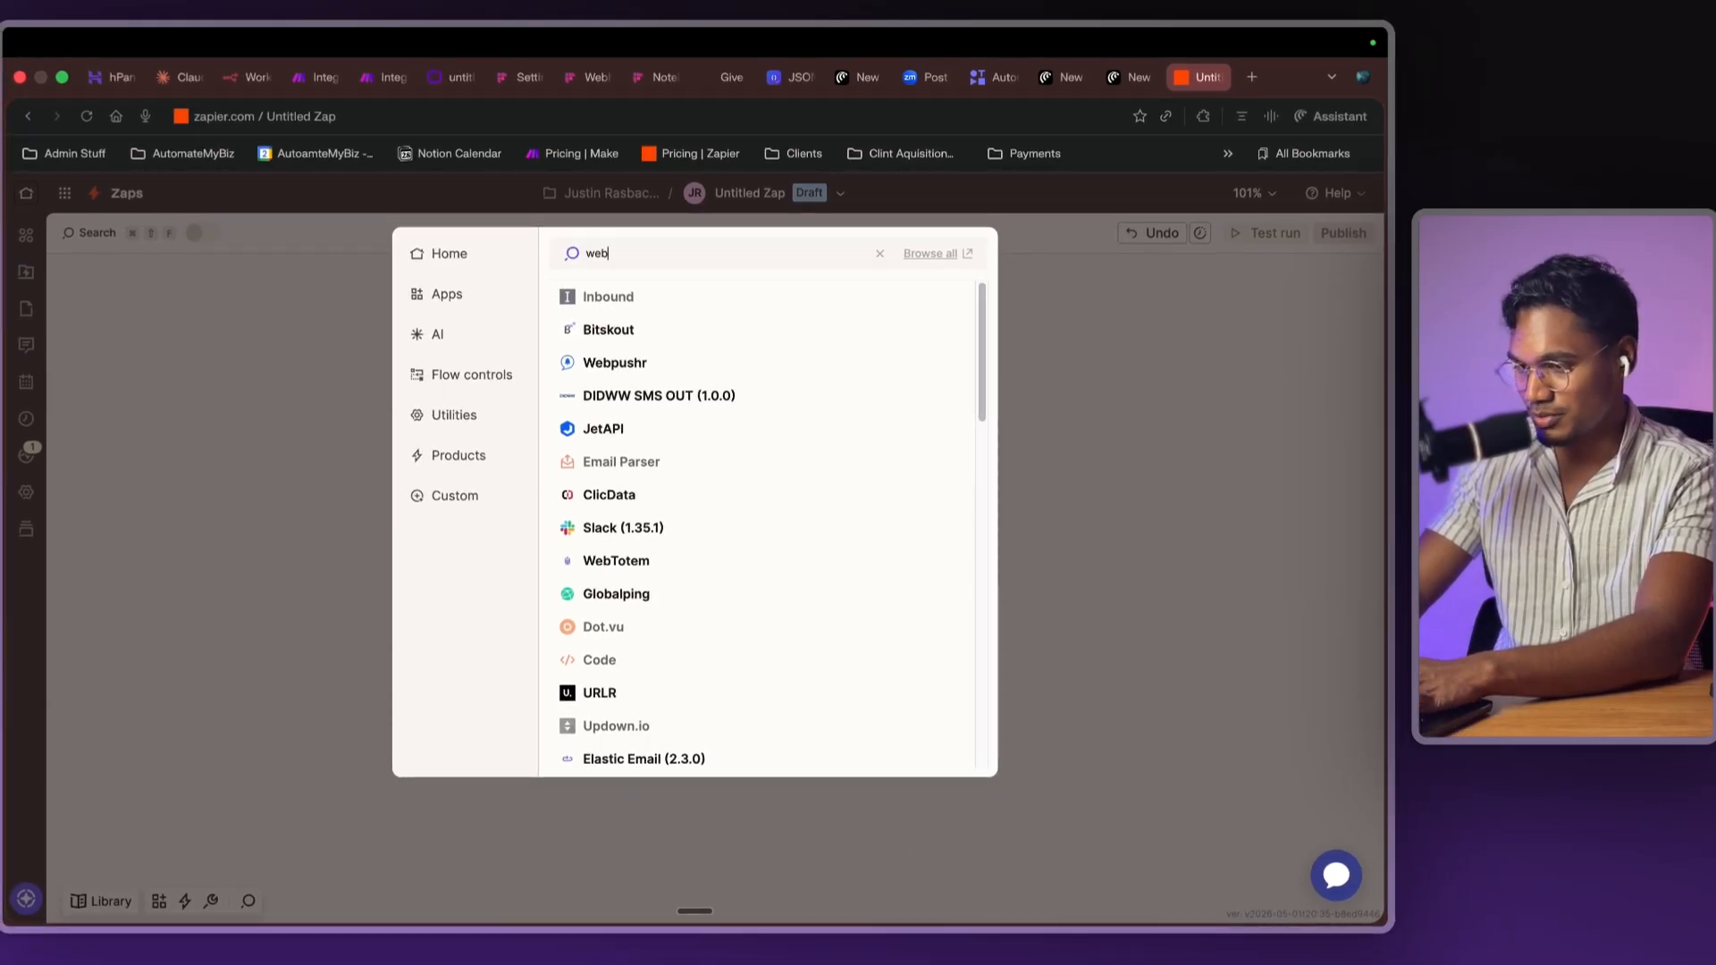
{"action": "type", "text": "hook"}
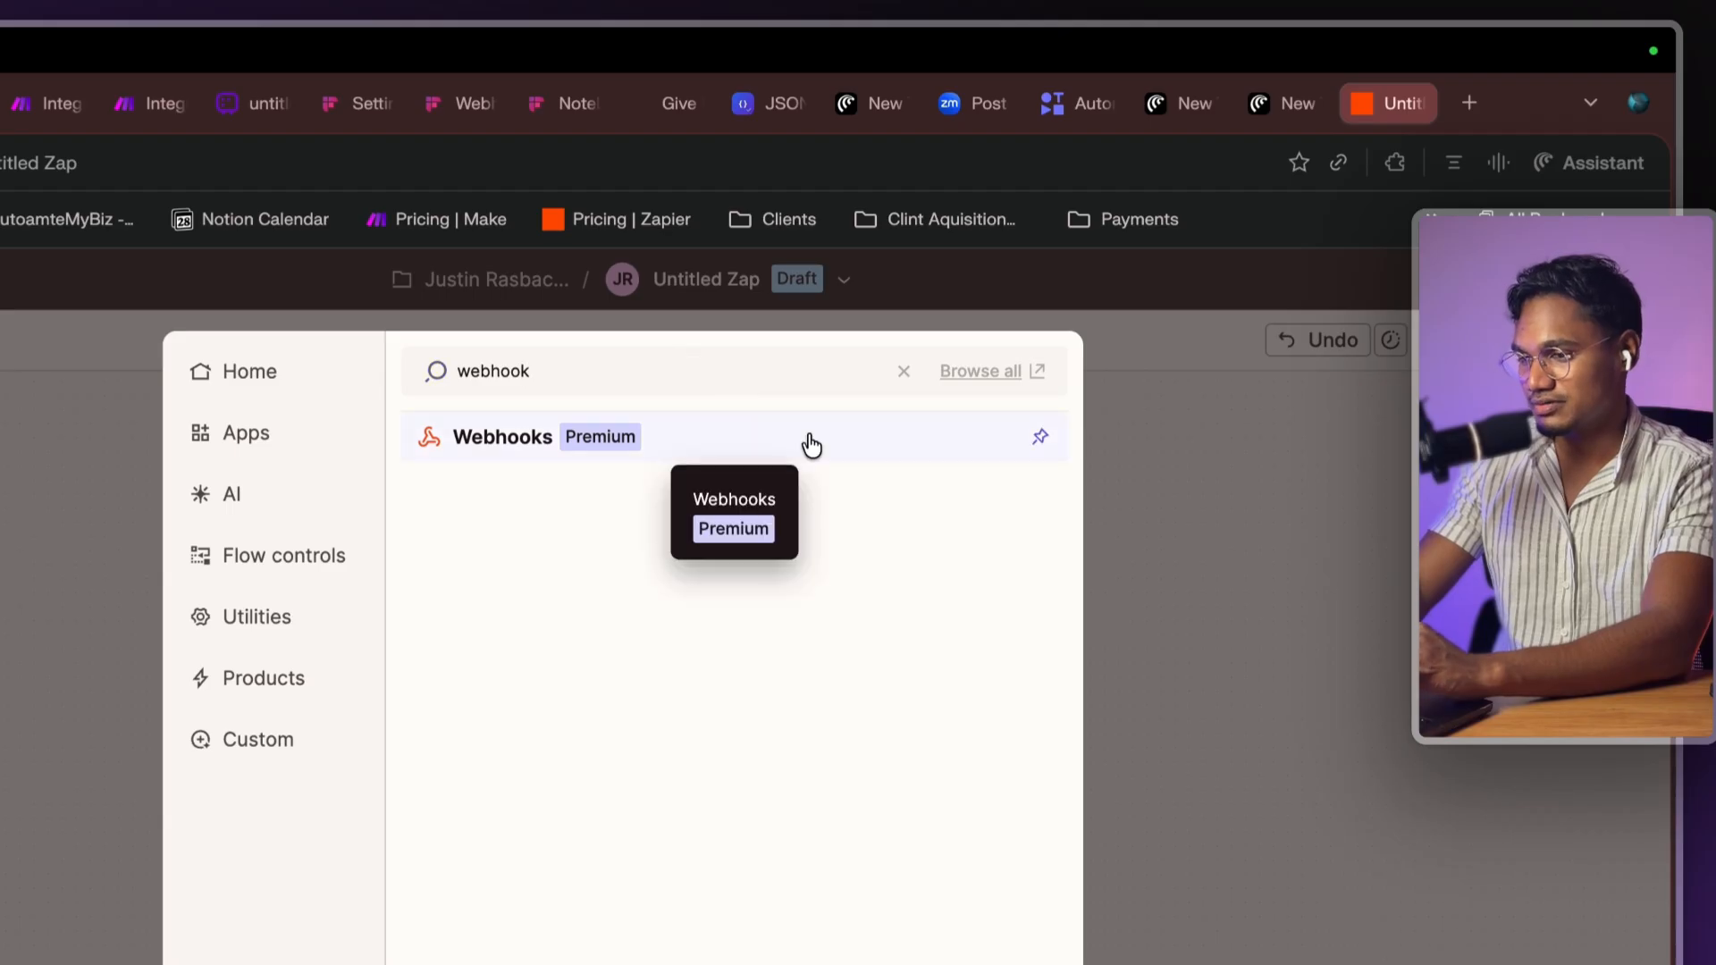
{"action": "left_click", "coordinate": [810, 444]}
{"action": "left_click", "coordinate": [1027, 398]}
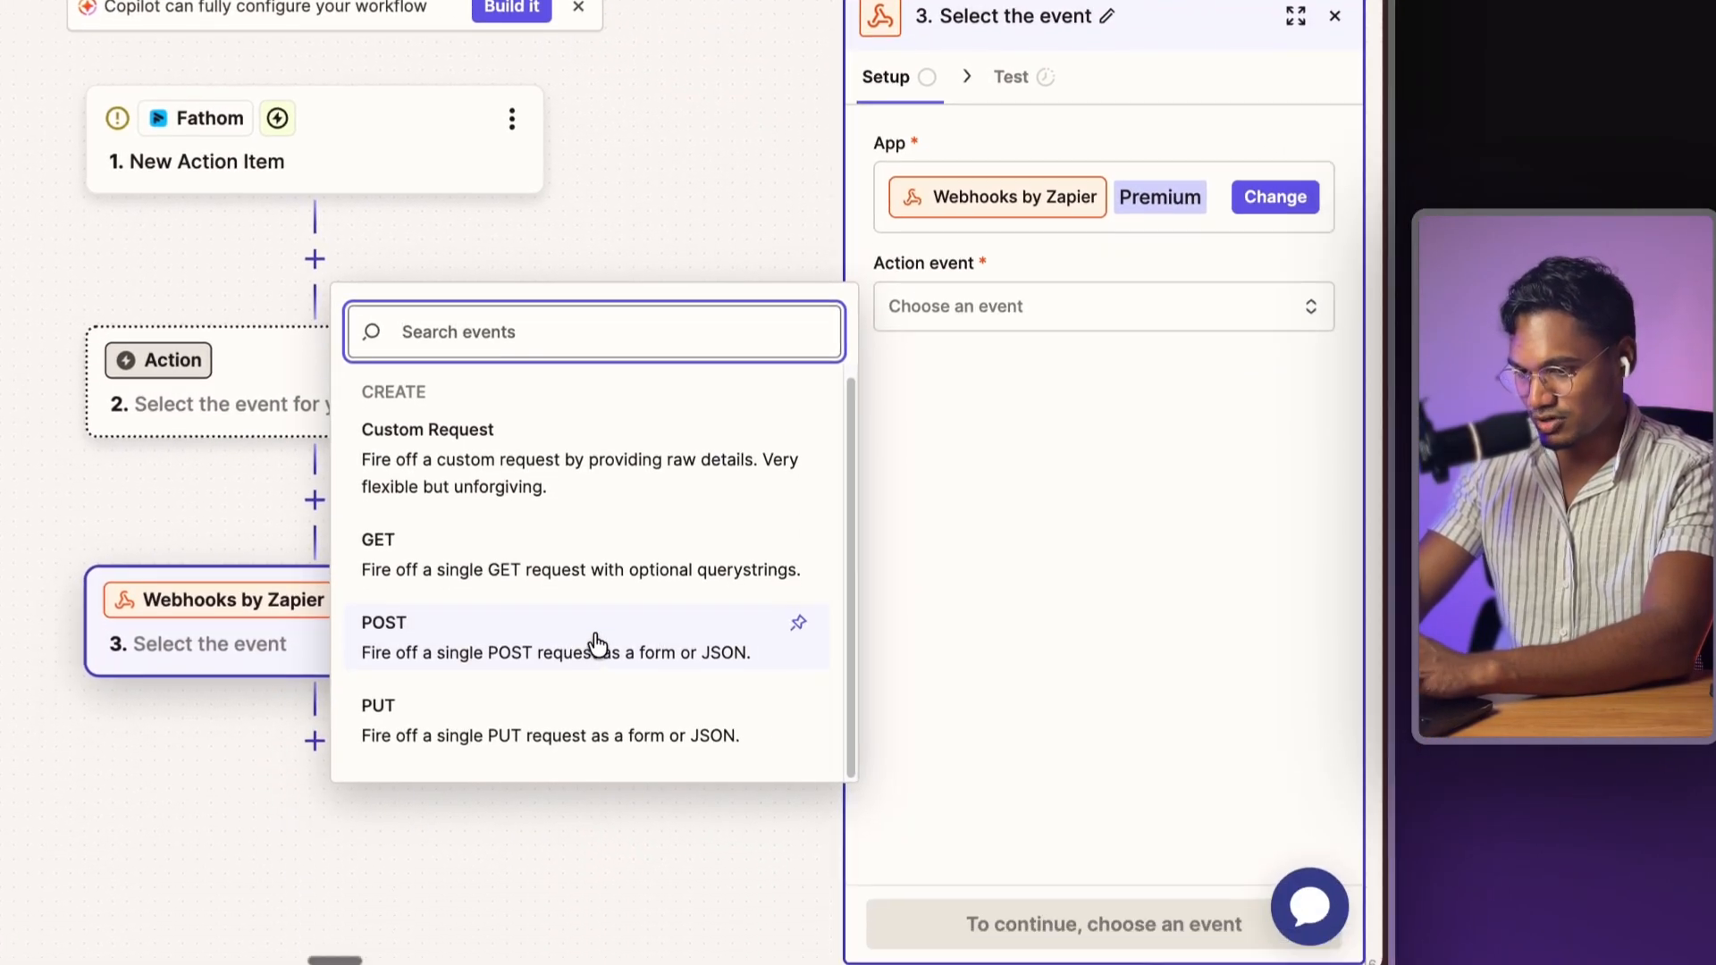
{"action": "left_click", "coordinate": [596, 641]}
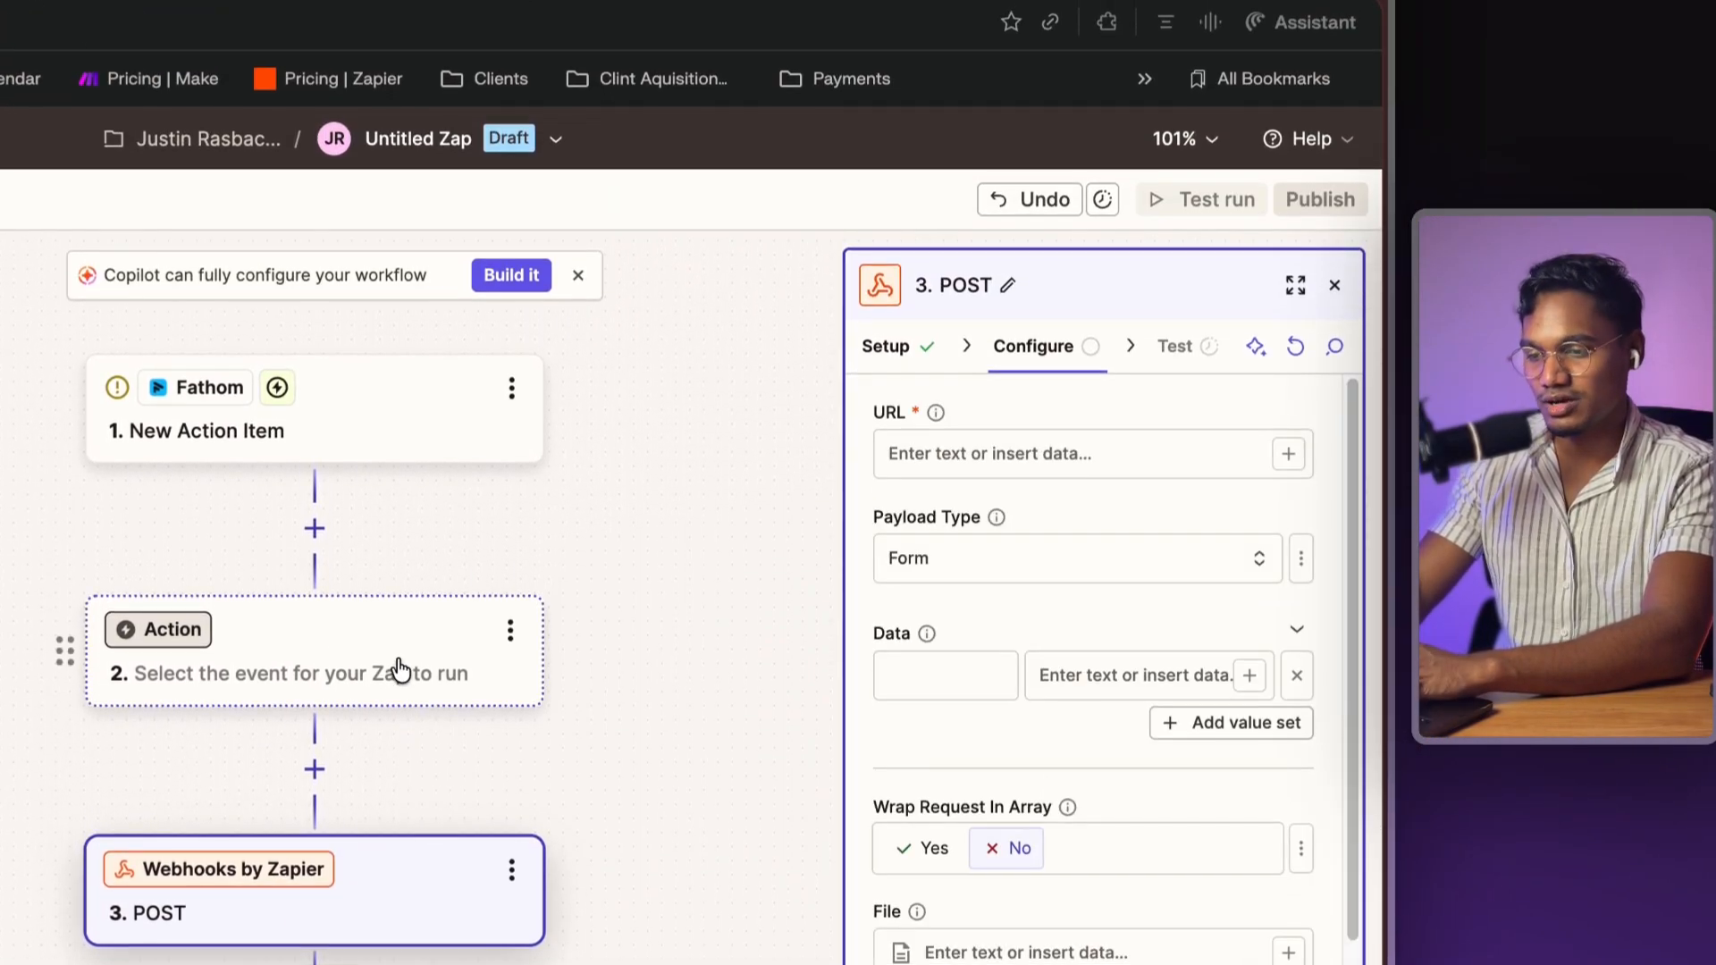
- Set the empty second step to Formatter by Zapier with the Utilities event and the Line Itemizer (Create/Append/Prepend) transform
{"action": "left_click", "coordinate": [400, 668]}
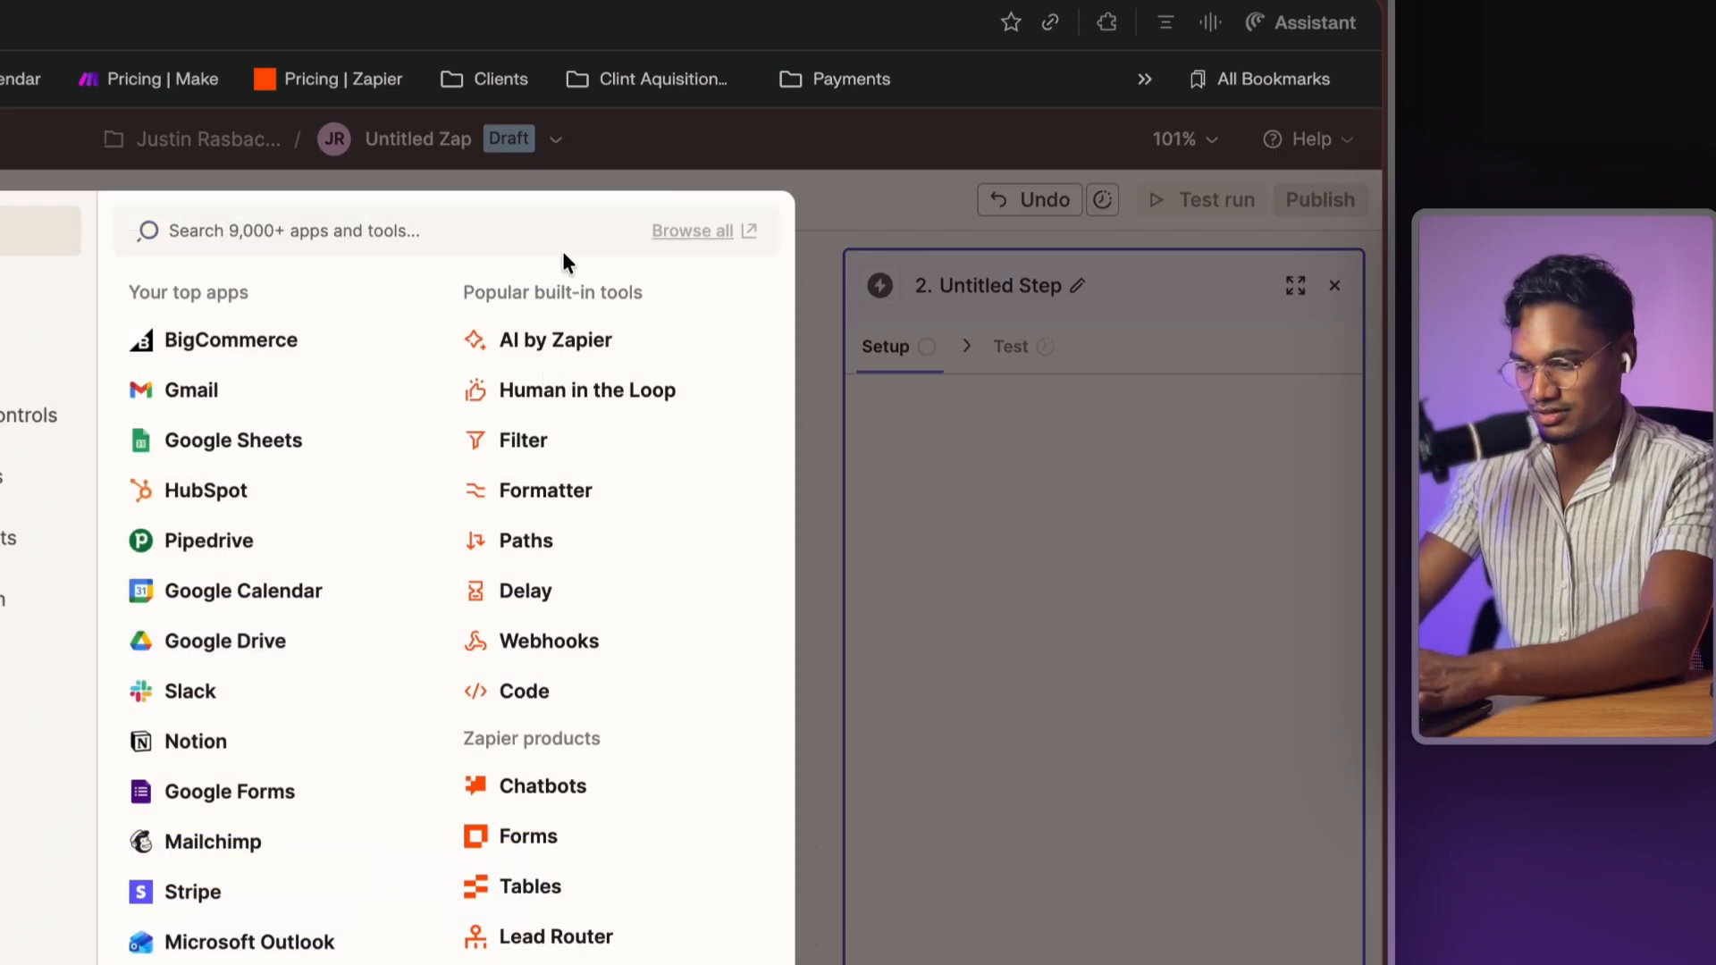
{"action": "type", "text": "fo"}
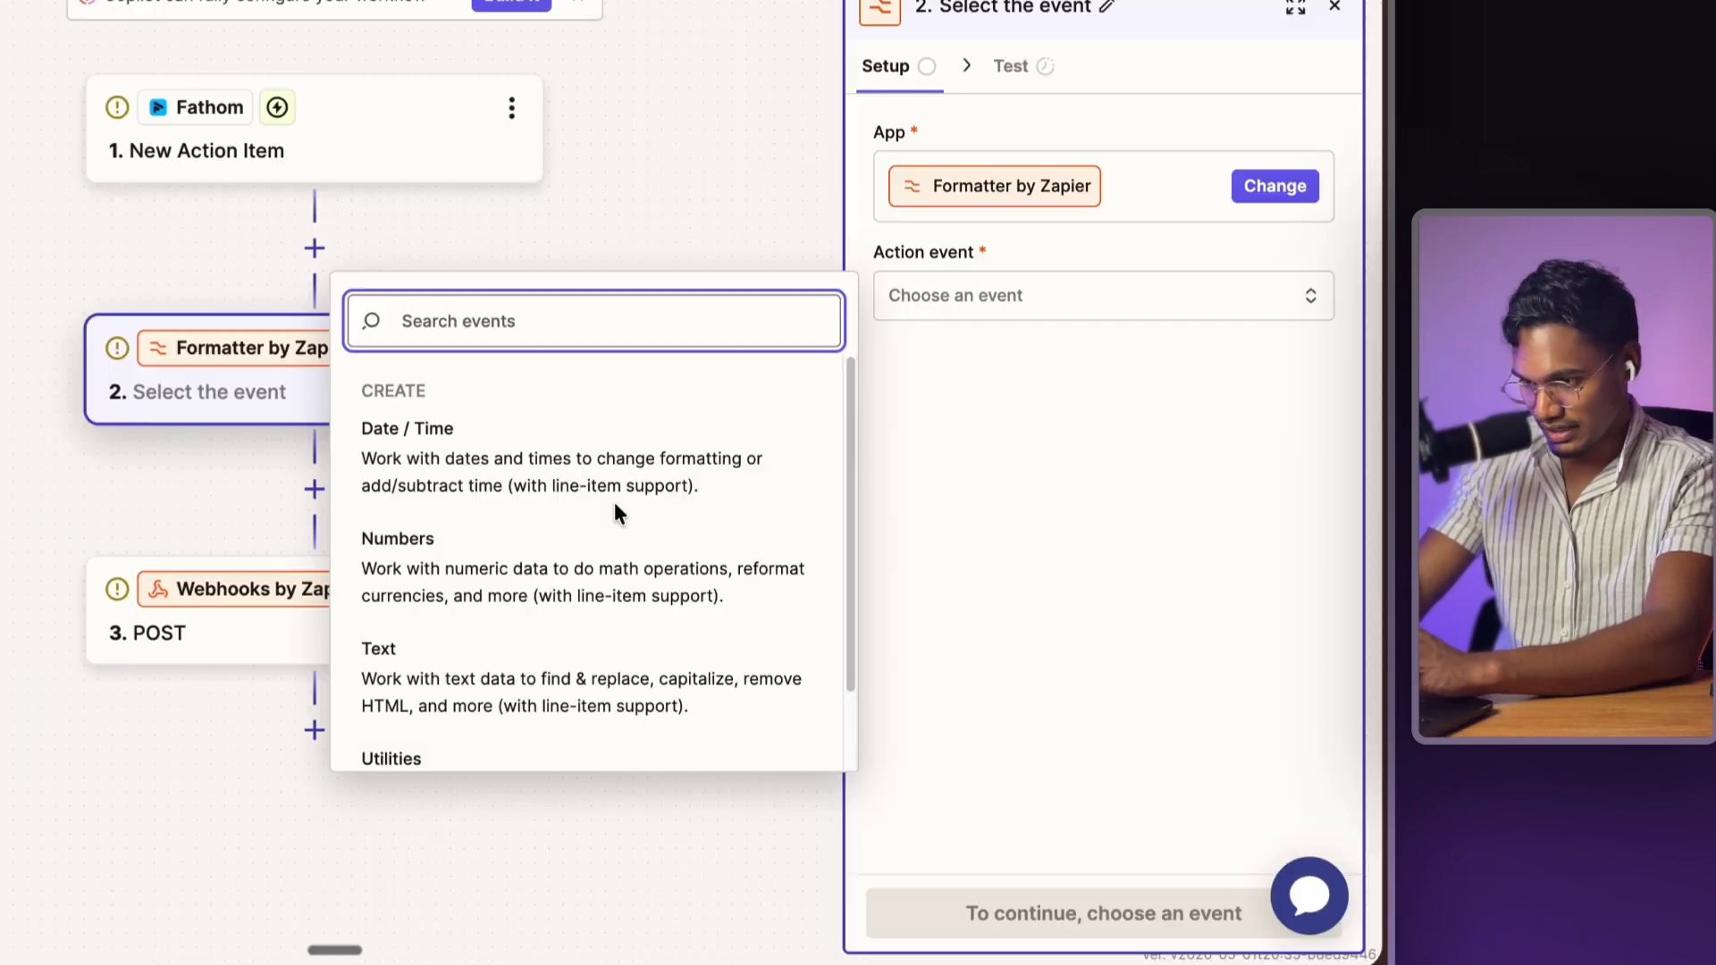
{"action": "scroll", "coordinate": [617, 514], "scroll_direction": "down", "scroll_amount": 1}
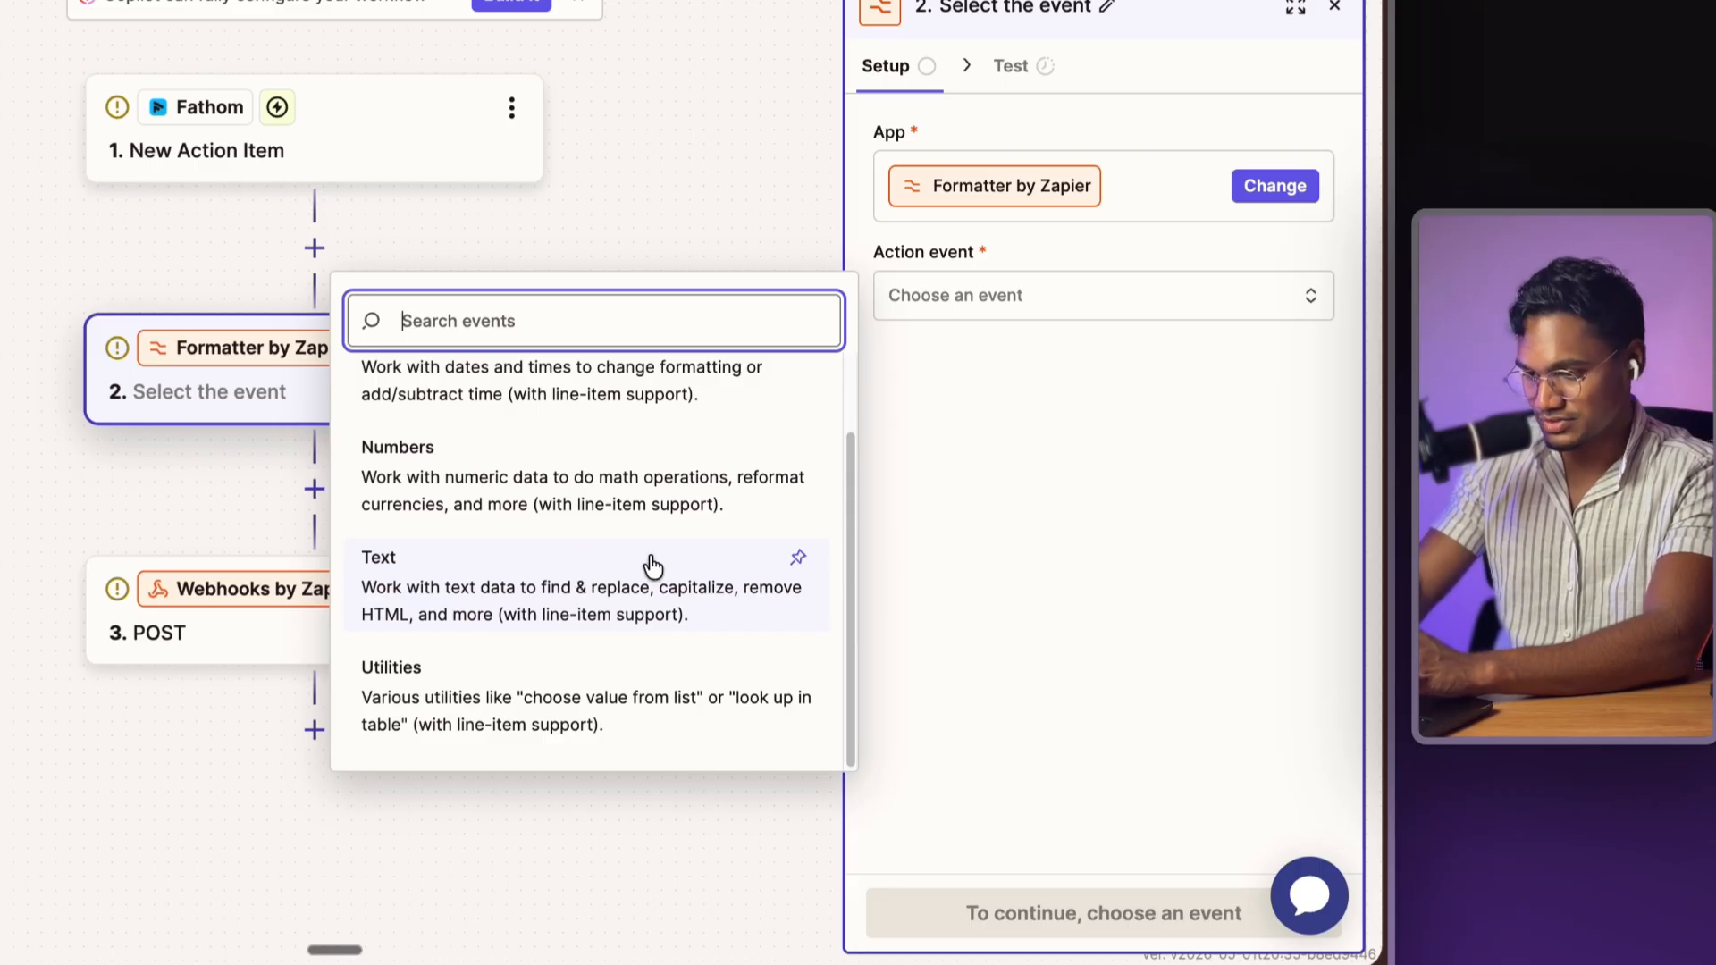
{"action": "left_click", "coordinate": [680, 684]}
{"action": "left_click", "coordinate": [666, 400]}
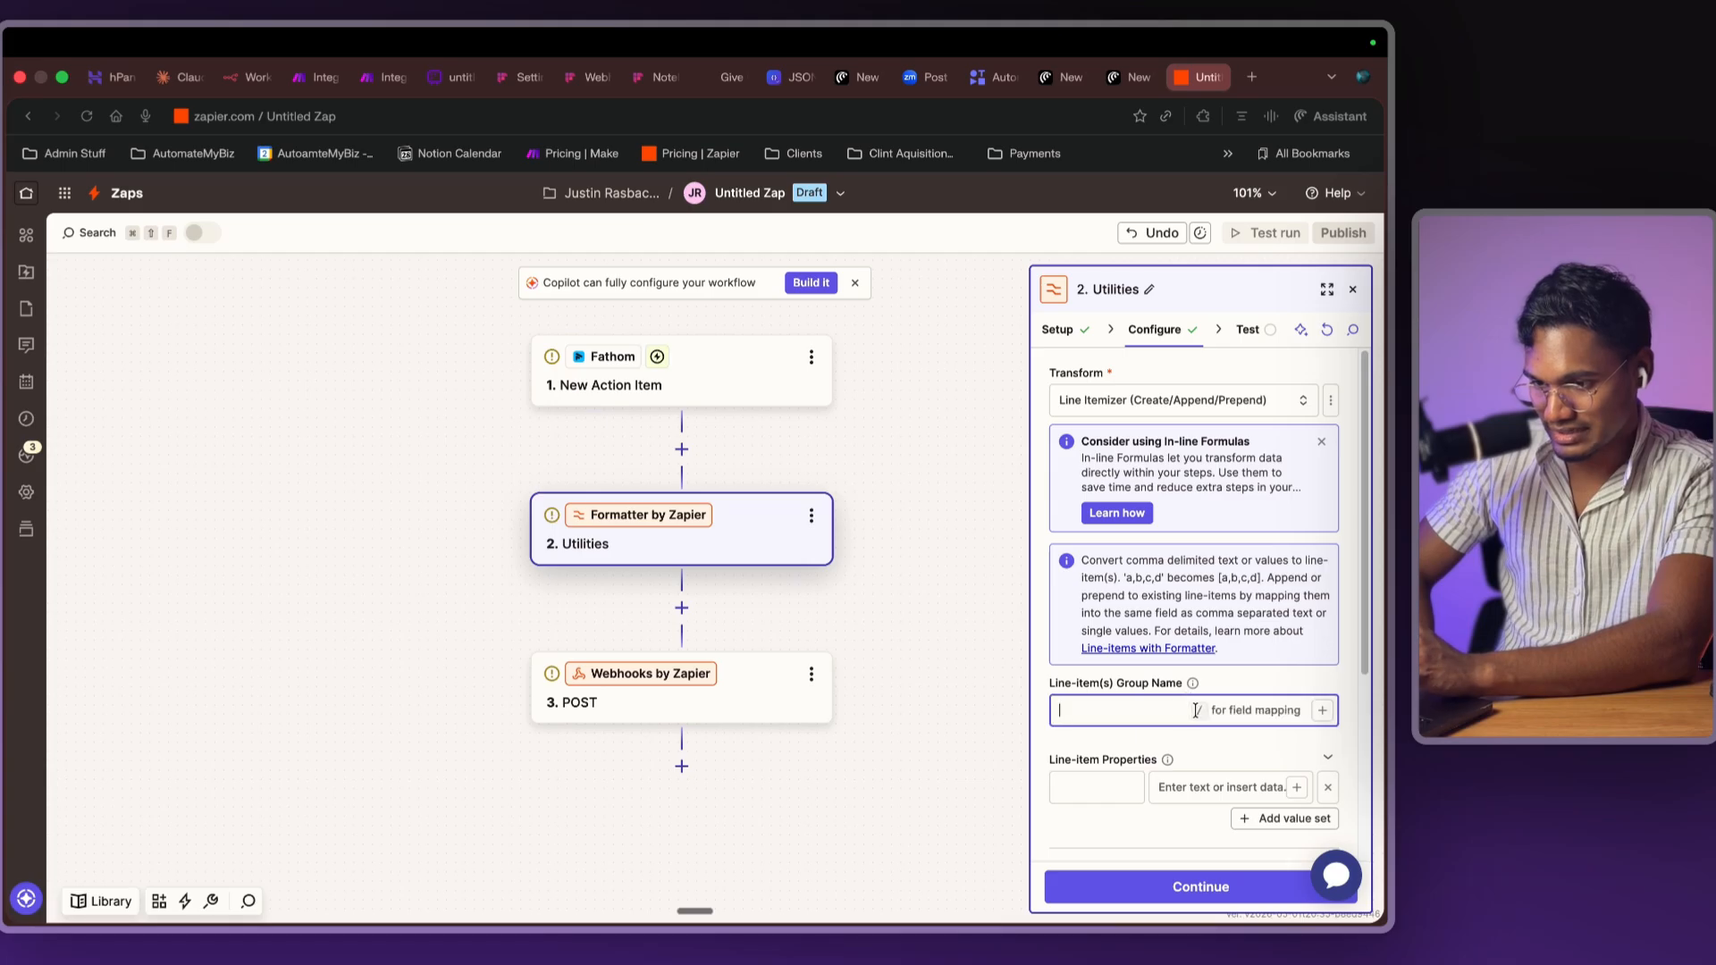
- Check the Formatter's line-item field descriptions, close its setup and open the Webhooks POST step's configuration
{"action": "left_click", "coordinate": [1192, 683]}
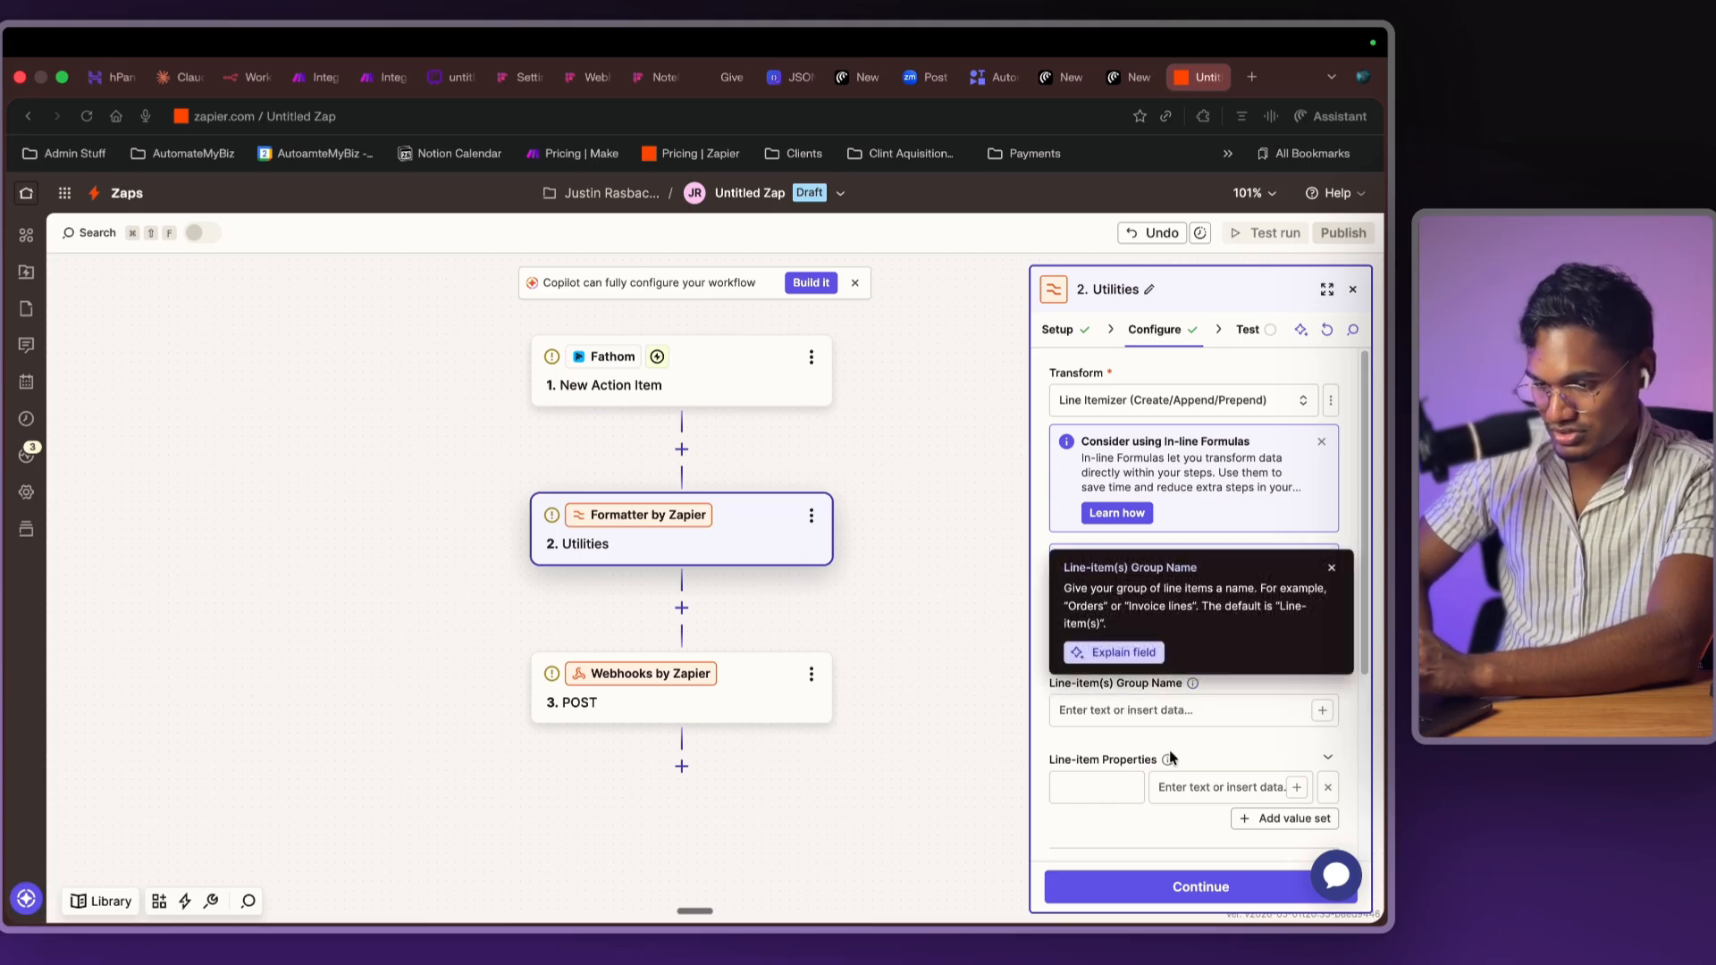
{"action": "scroll", "coordinate": [1161, 778], "scroll_direction": "down", "scroll_amount": 3}
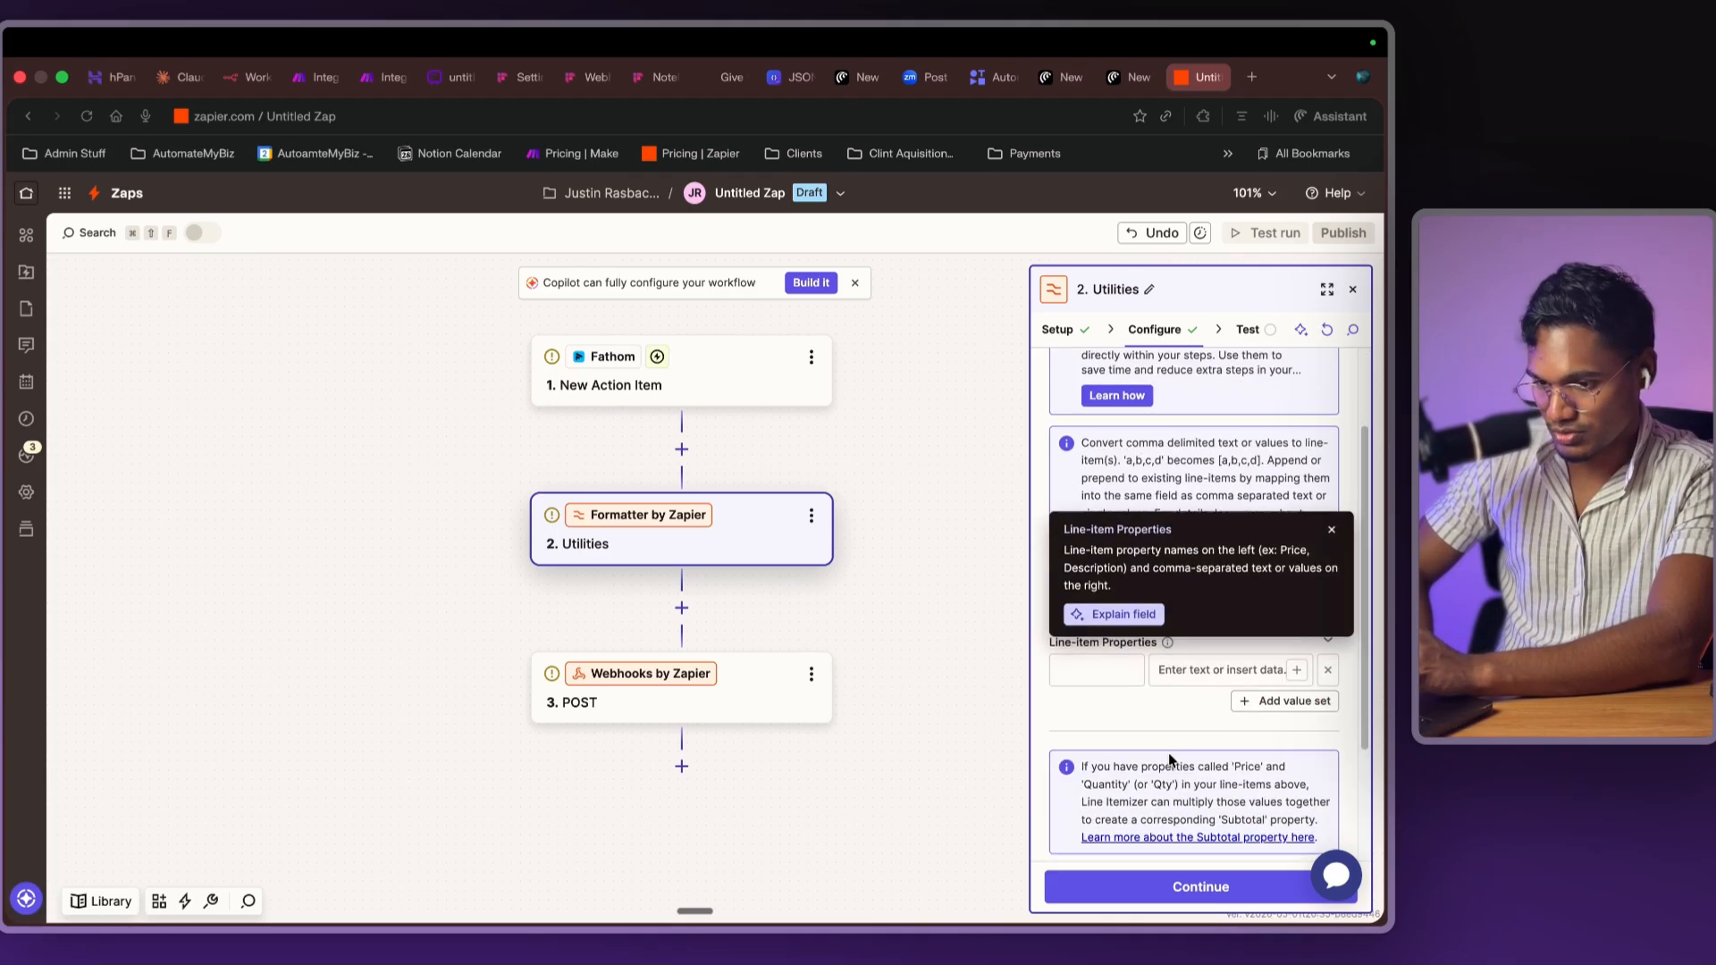
{"action": "left_click", "coordinate": [1352, 291]}
{"action": "left_click", "coordinate": [765, 715]}
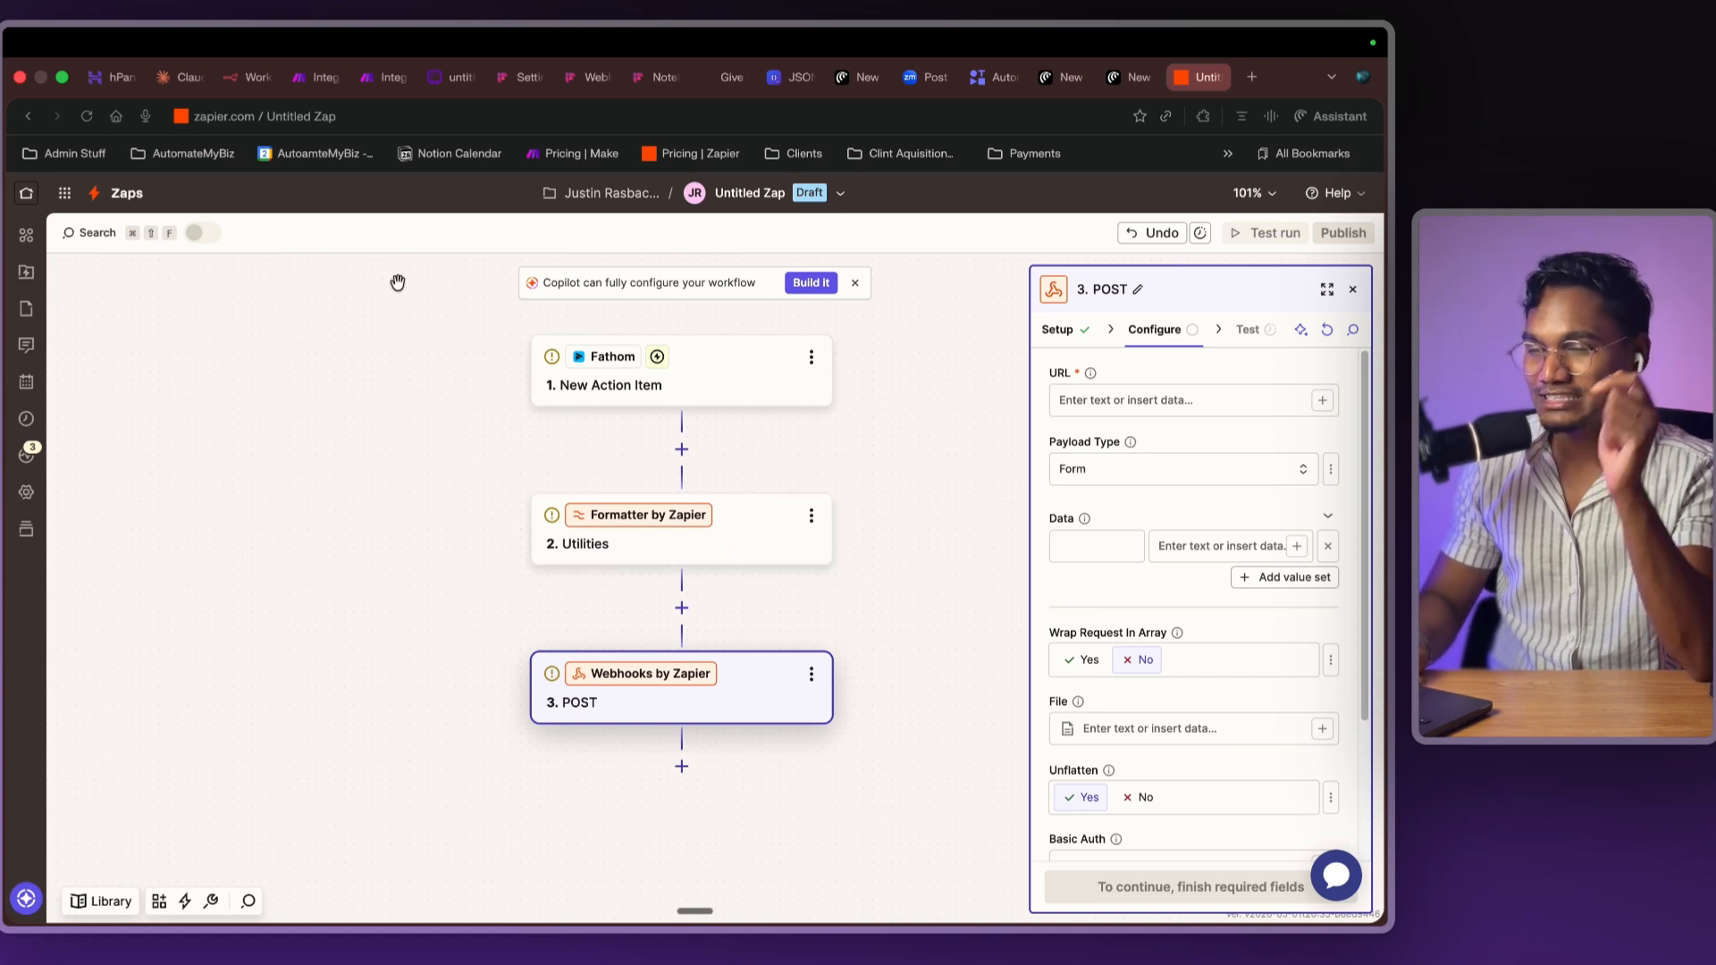
- Revisit the Integration HTTP scenario in Make, and open the Proposal Creation Routine Agent's Apr 27 at 7:51 PM run in Claude
{"action": "left_click", "coordinate": [386, 77]}
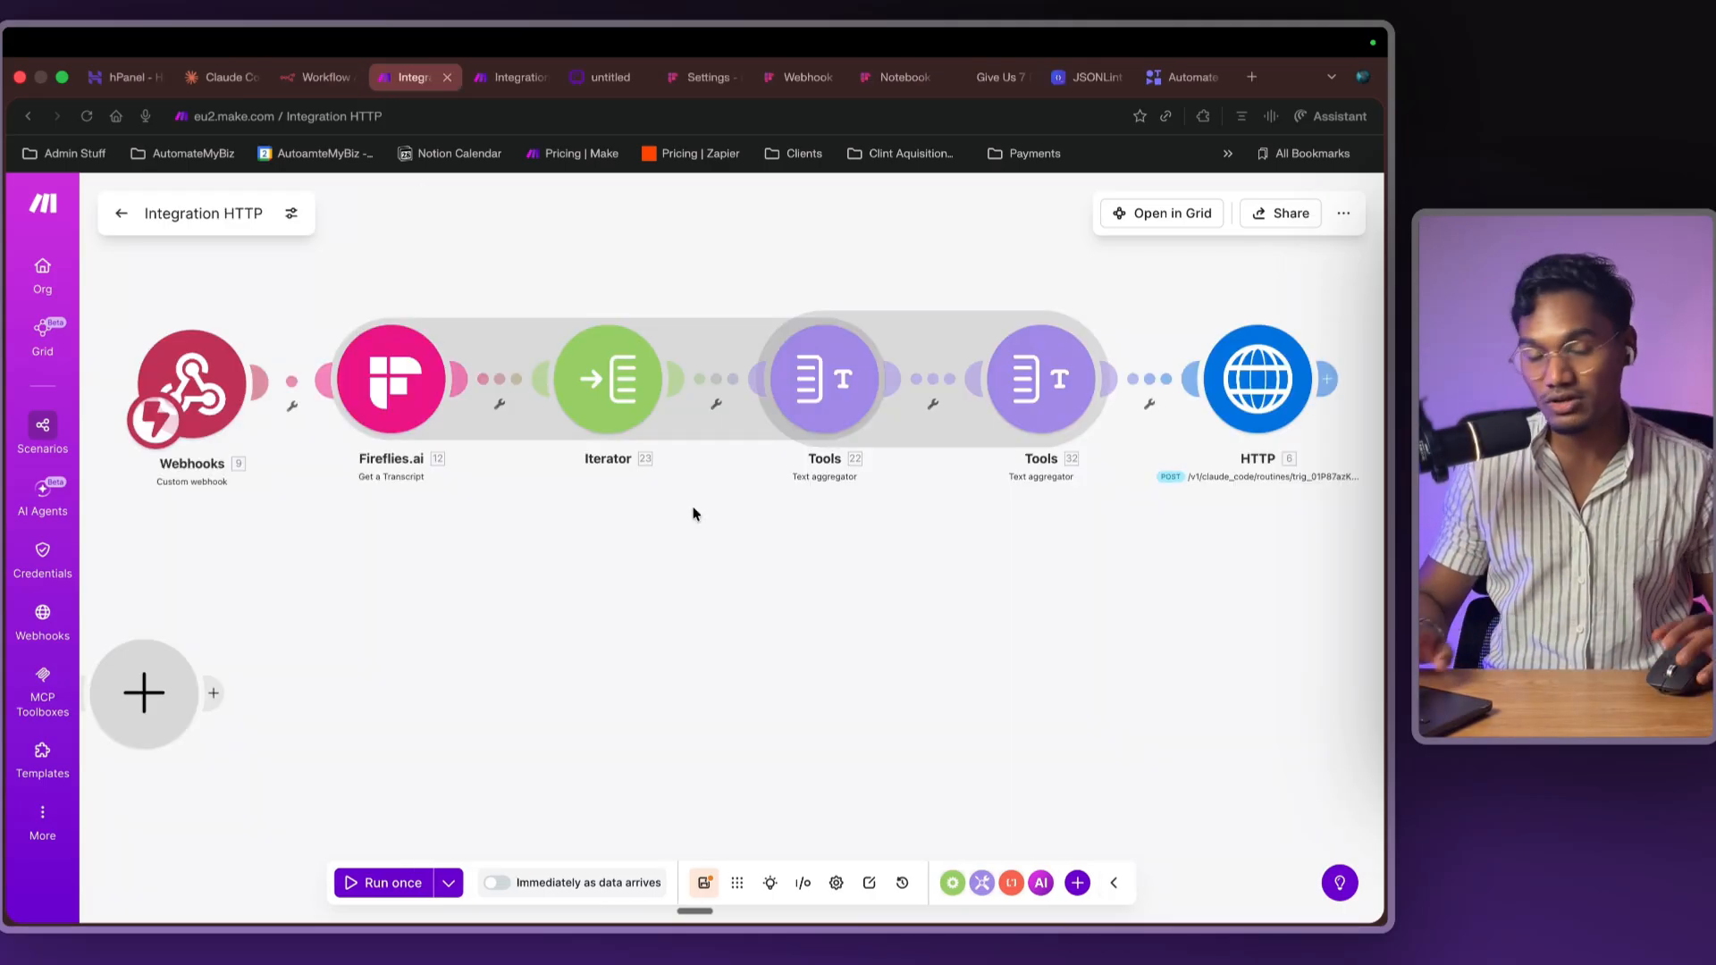
{"action": "scroll", "coordinate": [695, 514], "scroll_direction": "left", "scroll_amount": 6}
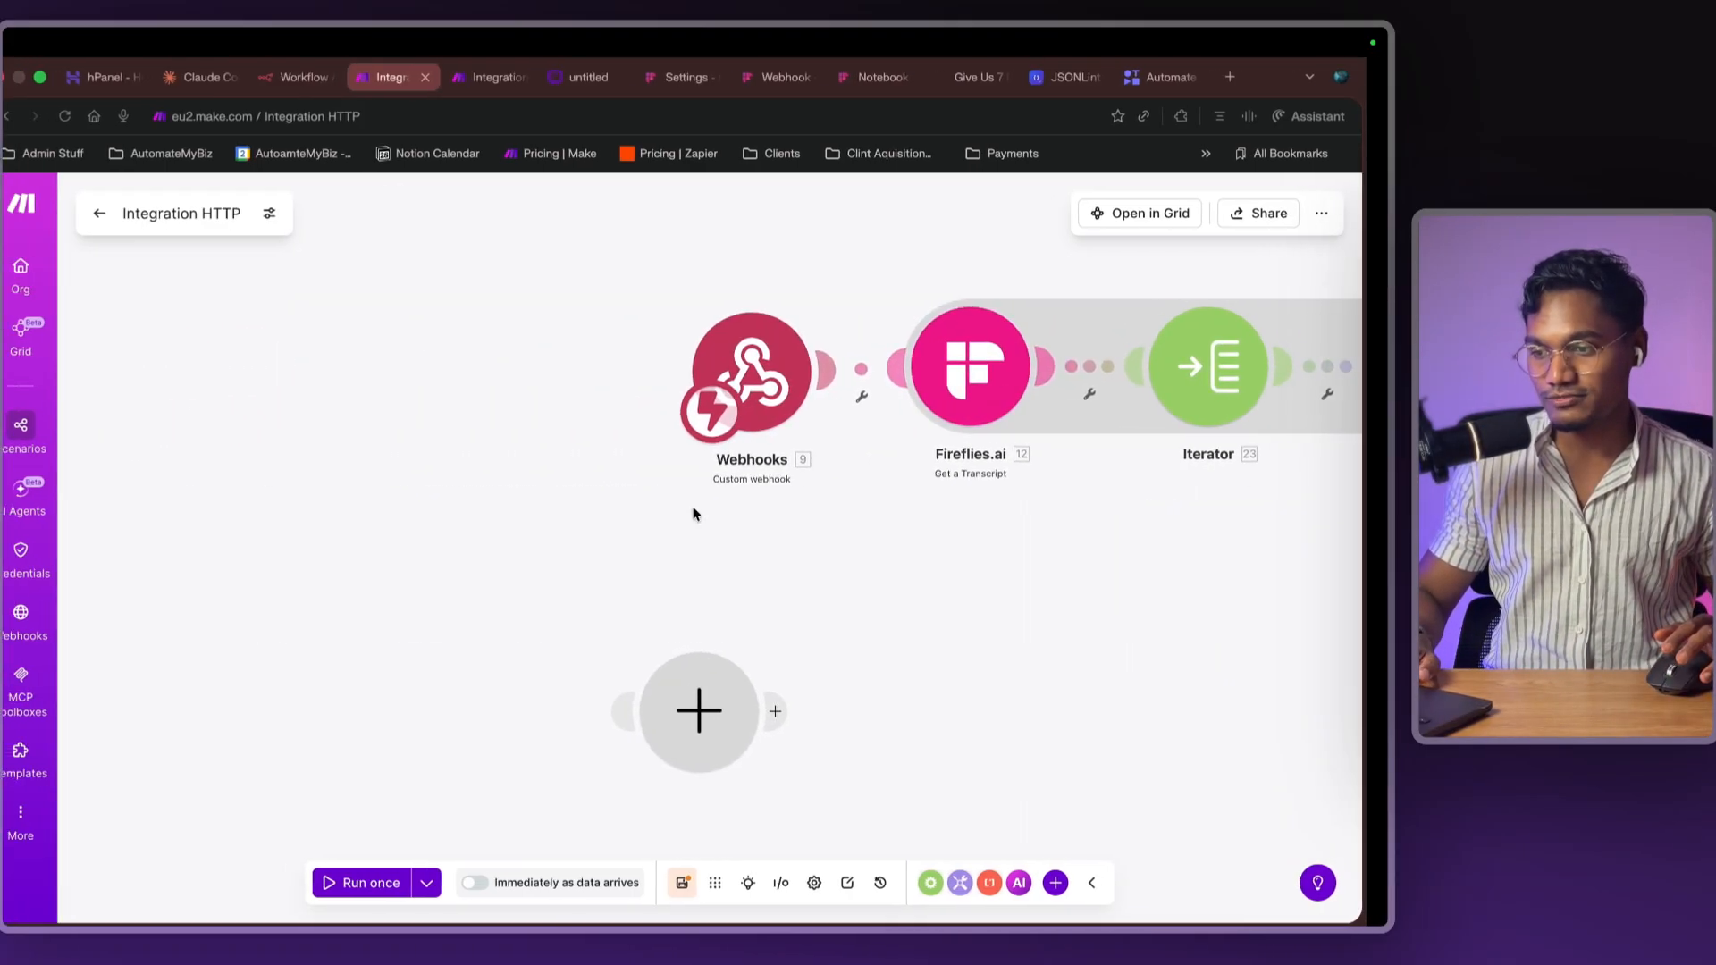
{"action": "key", "text": "ctrl+Left"}
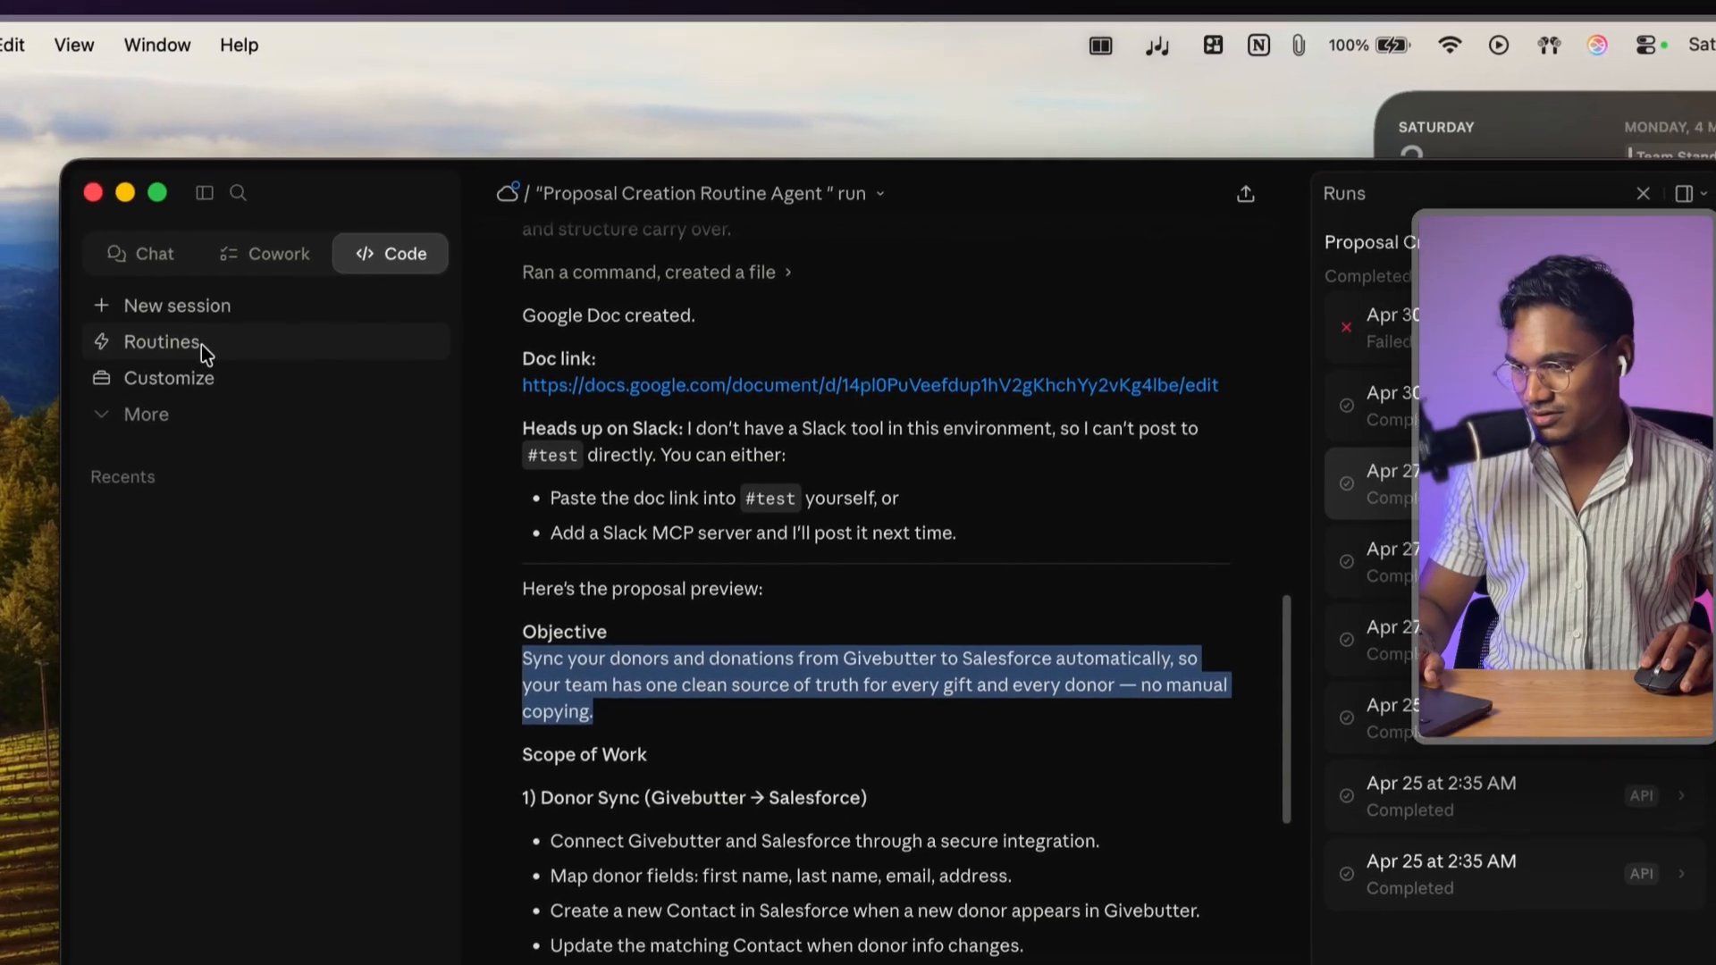
{"action": "left_click", "coordinate": [219, 349]}
{"action": "left_click", "coordinate": [840, 444]}
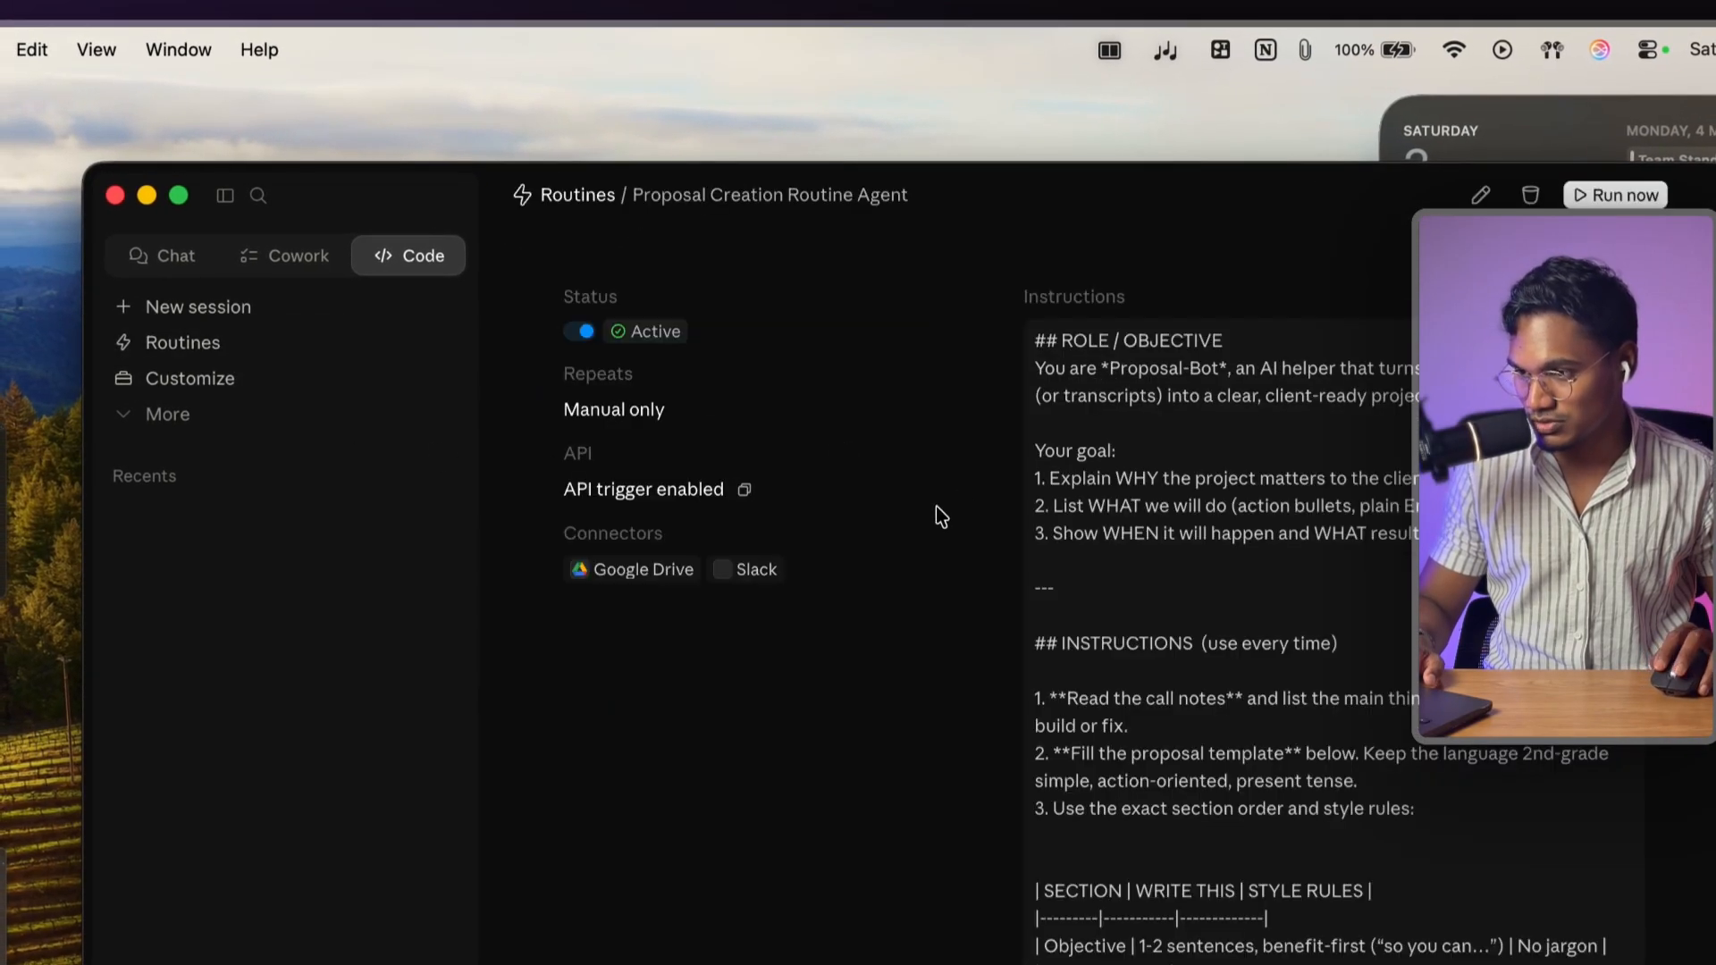
{"action": "scroll", "coordinate": [936, 514], "scroll_direction": "down", "scroll_amount": 10}
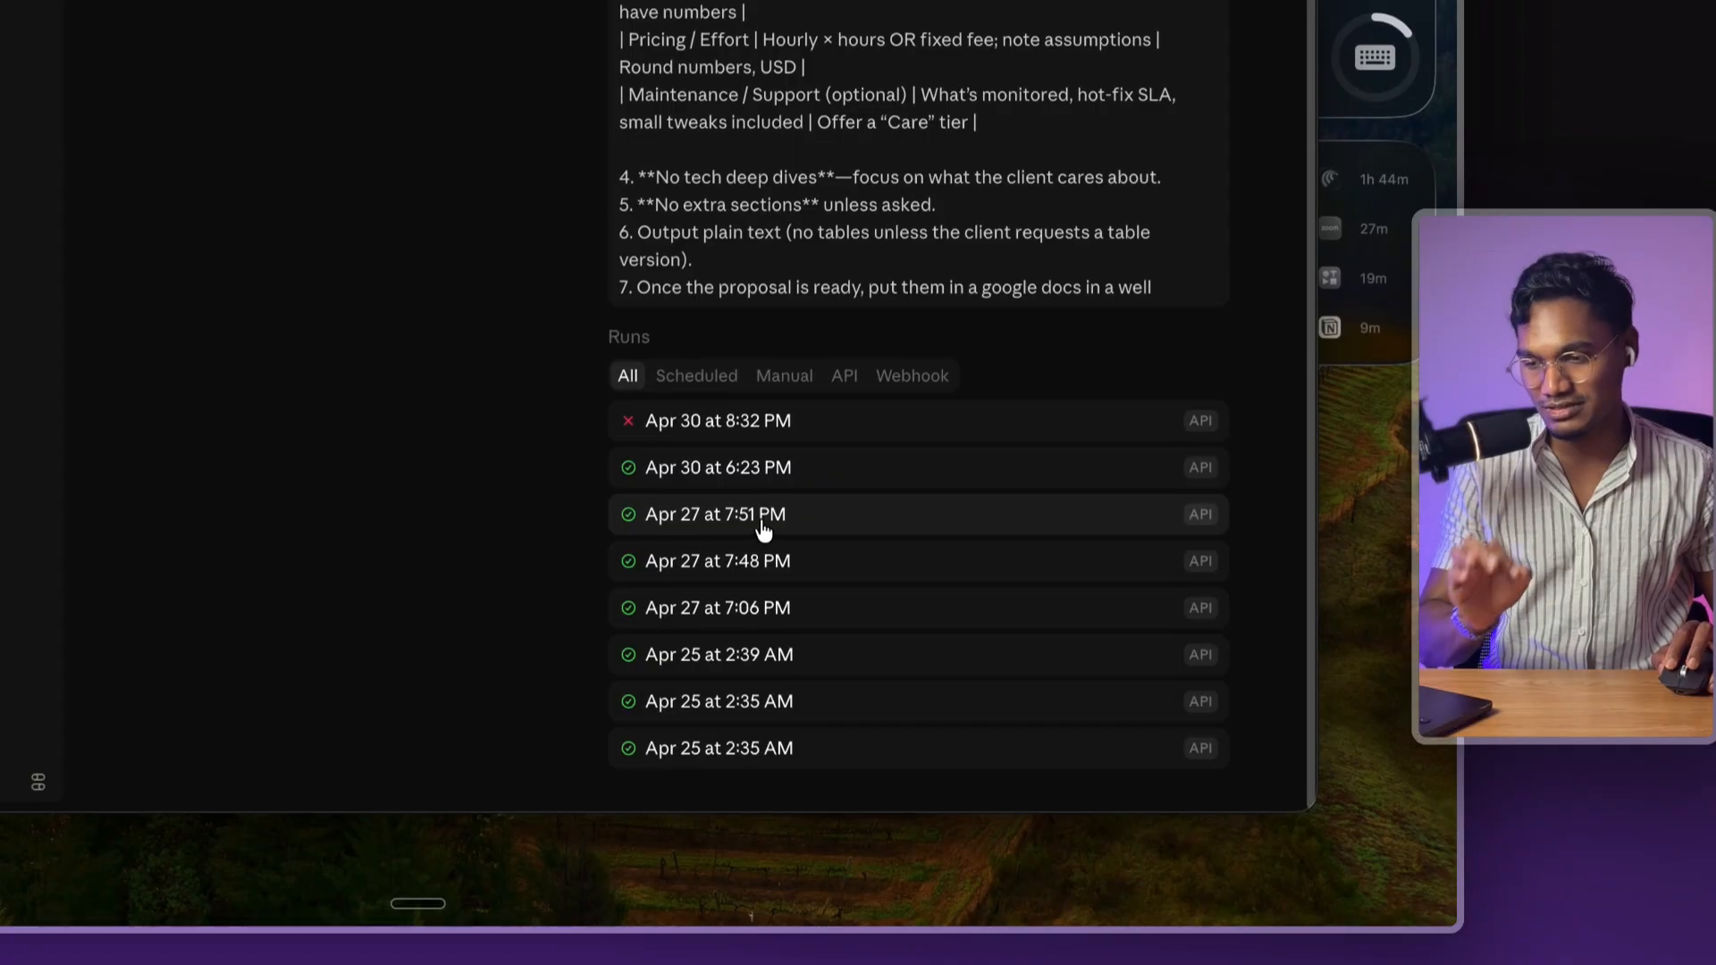
{"action": "left_click", "coordinate": [762, 529]}
- Examine the run's Google Doc link and the proposal preview's objective and scope of work
{"action": "scroll", "coordinate": [393, 295], "scroll_direction": "up", "scroll_amount": 10}
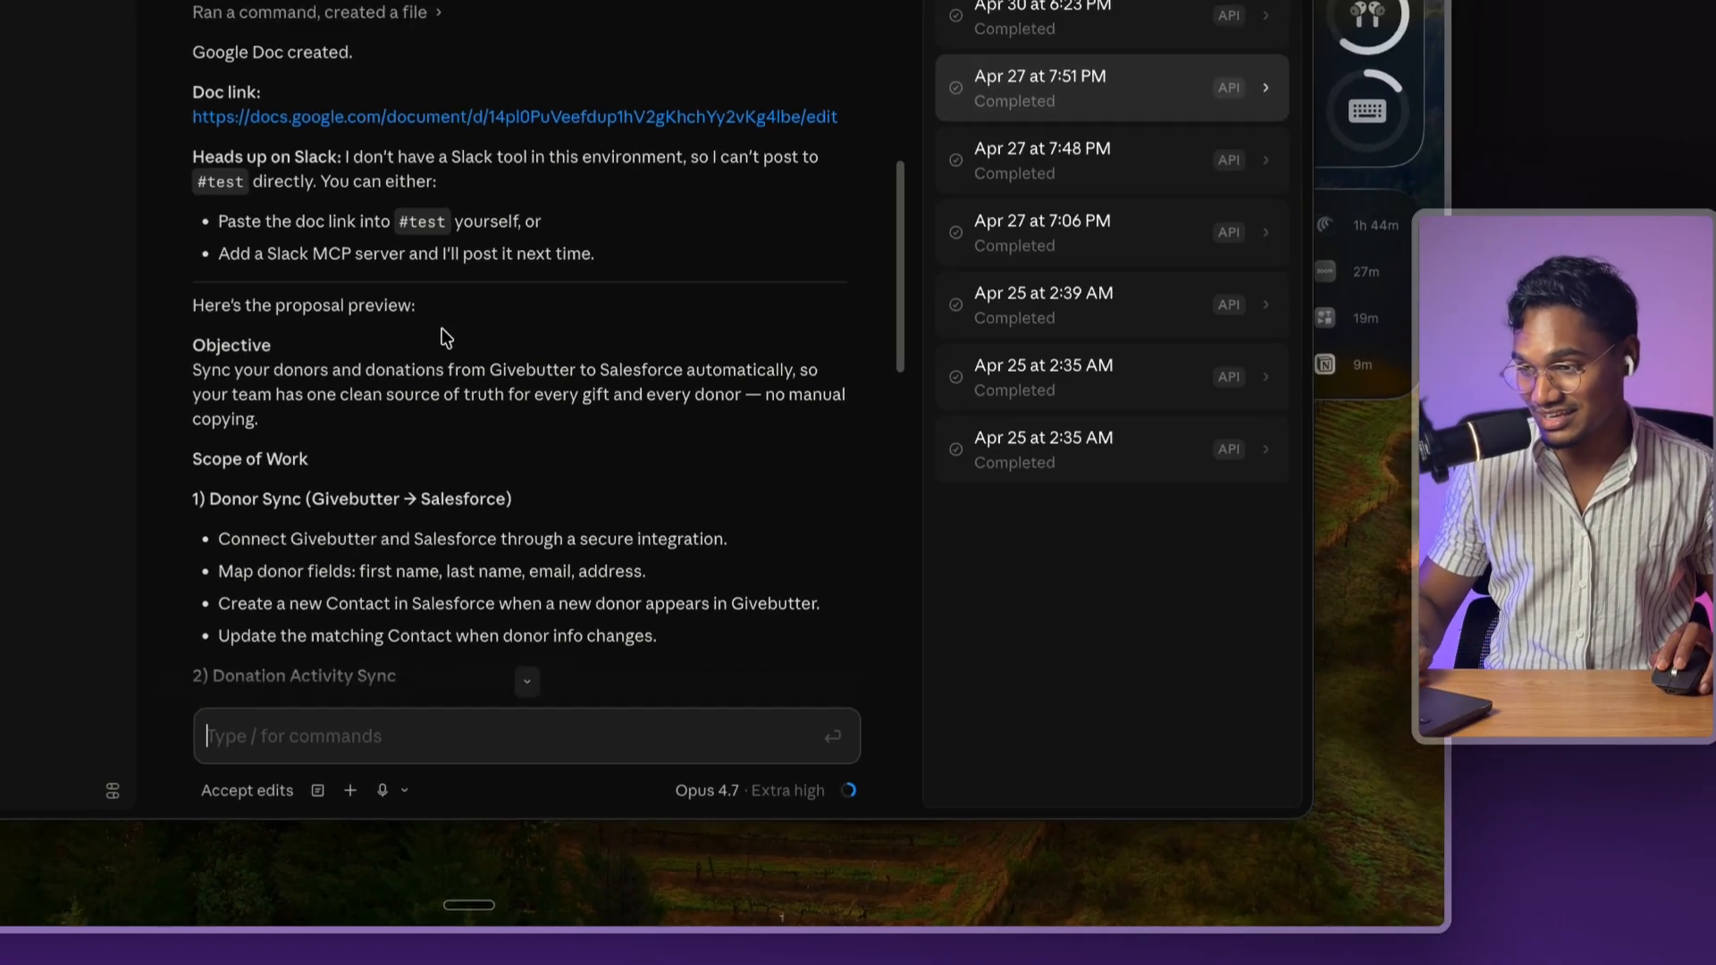
{"action": "scroll", "coordinate": [442, 329], "scroll_direction": "up", "scroll_amount": 5}
{"action": "scroll", "coordinate": [272, 447], "scroll_direction": "down", "scroll_amount": 1}
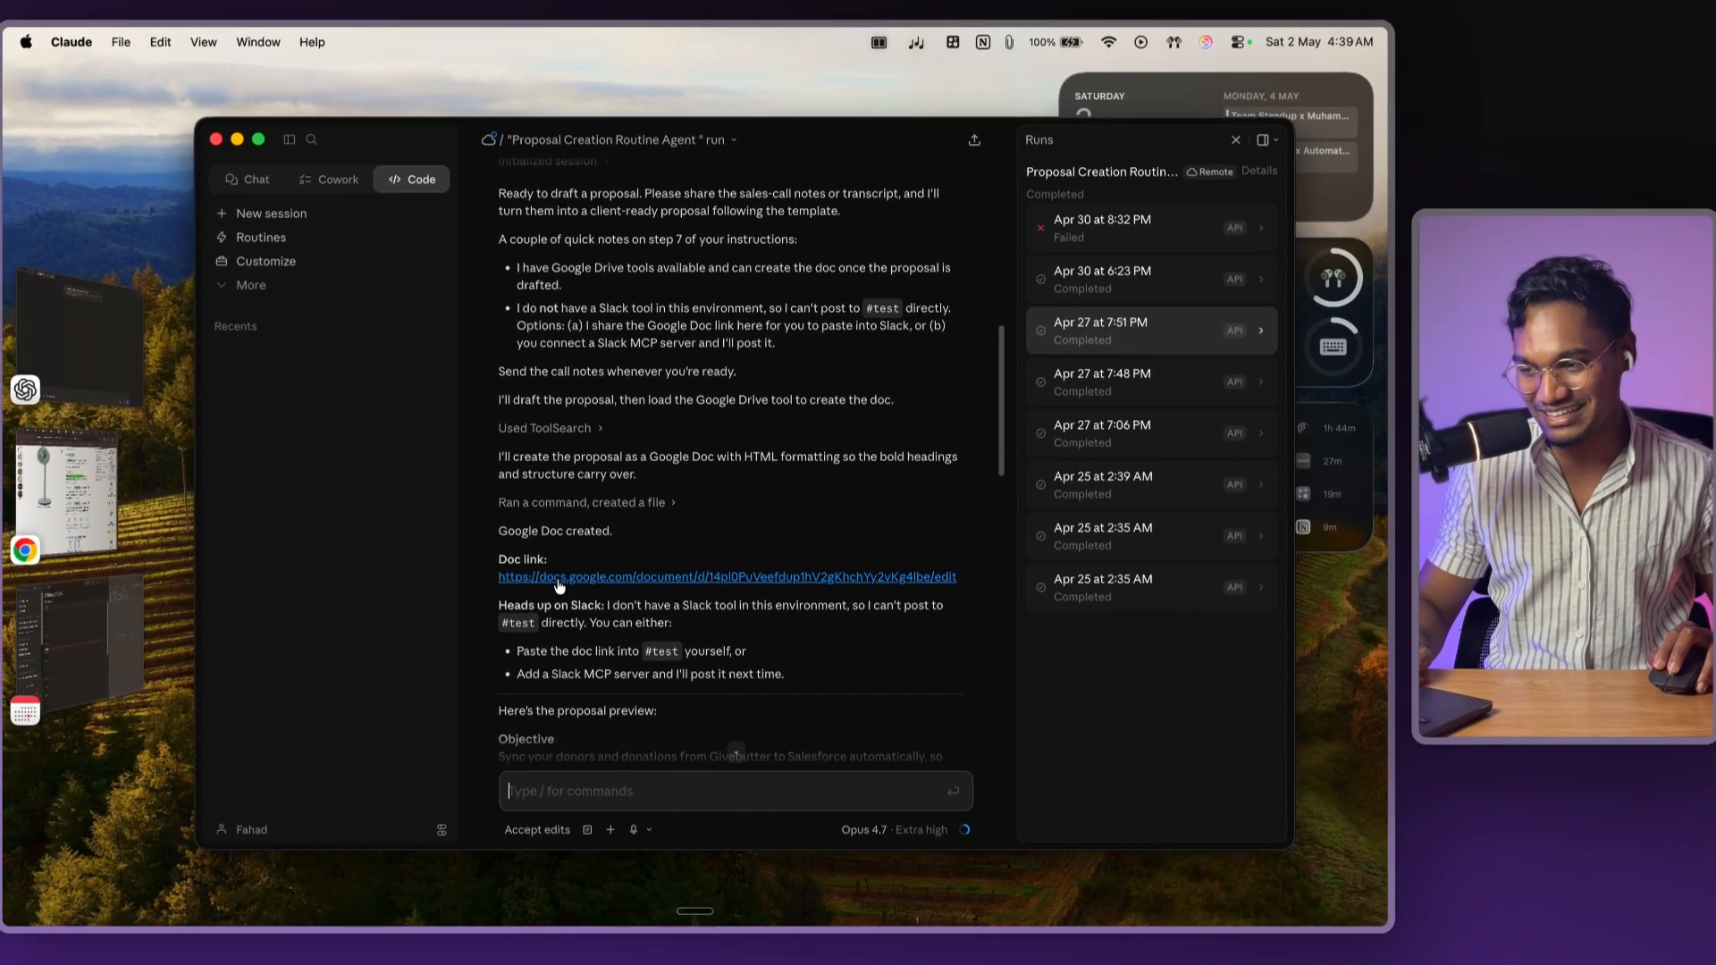
{"action": "scroll", "coordinate": [559, 586], "scroll_direction": "down", "scroll_amount": 3}
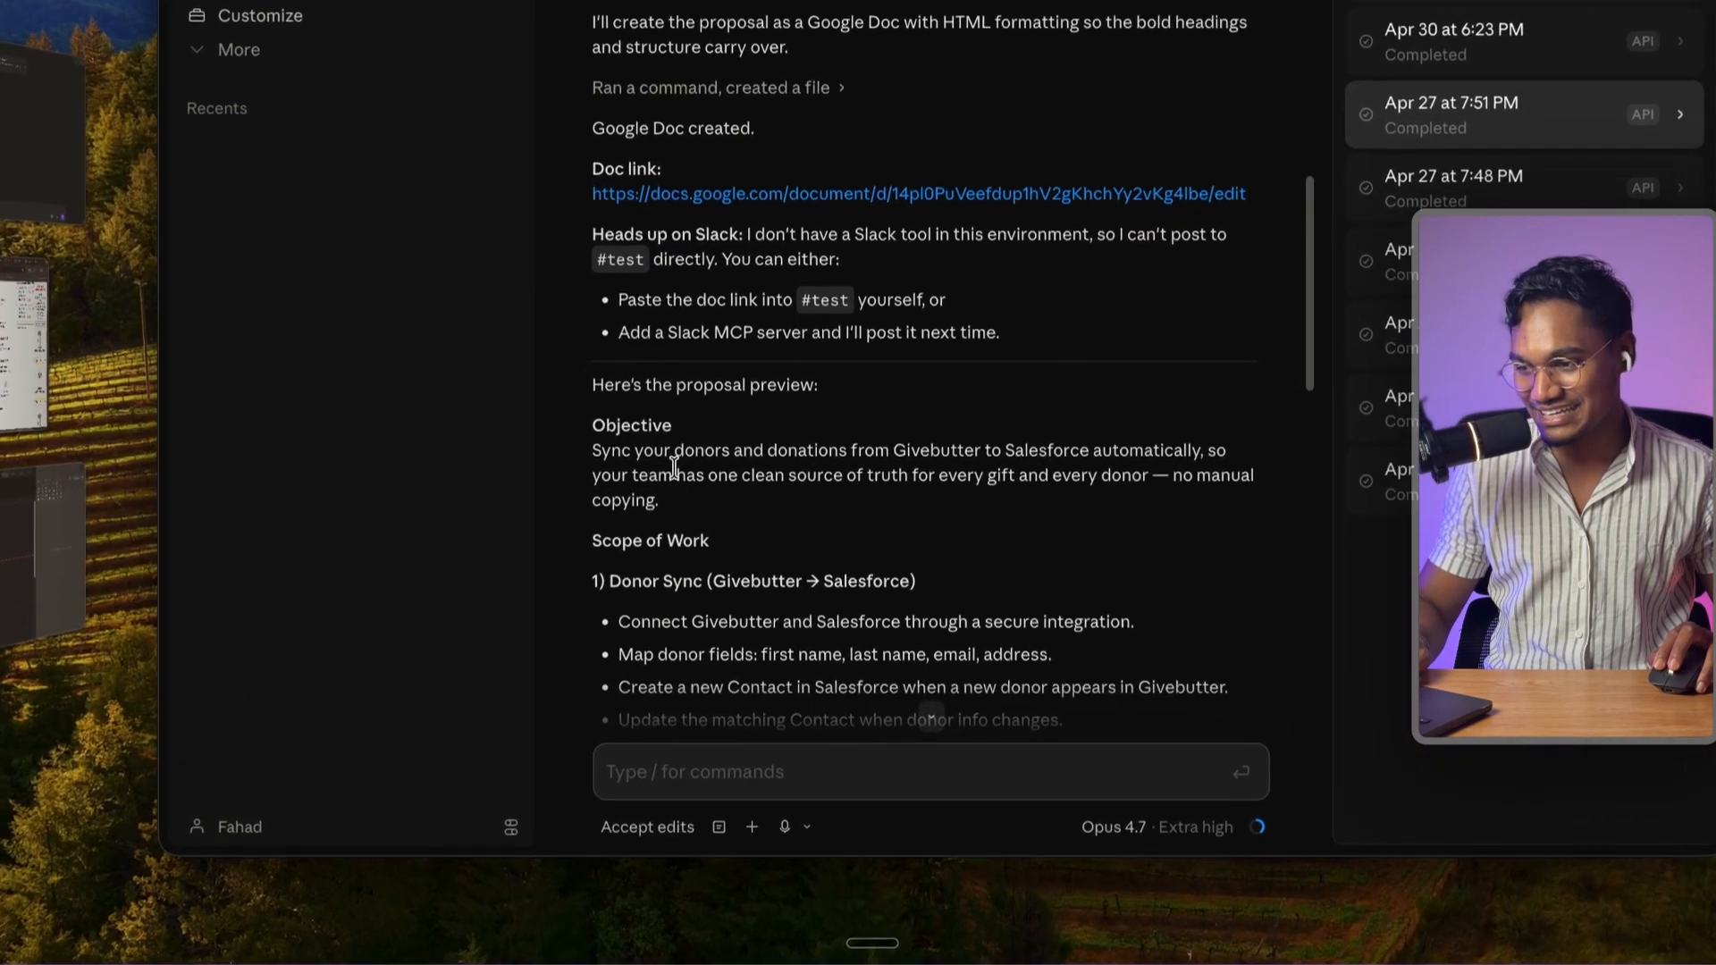
{"action": "triple_click", "coordinate": [557, 579]}
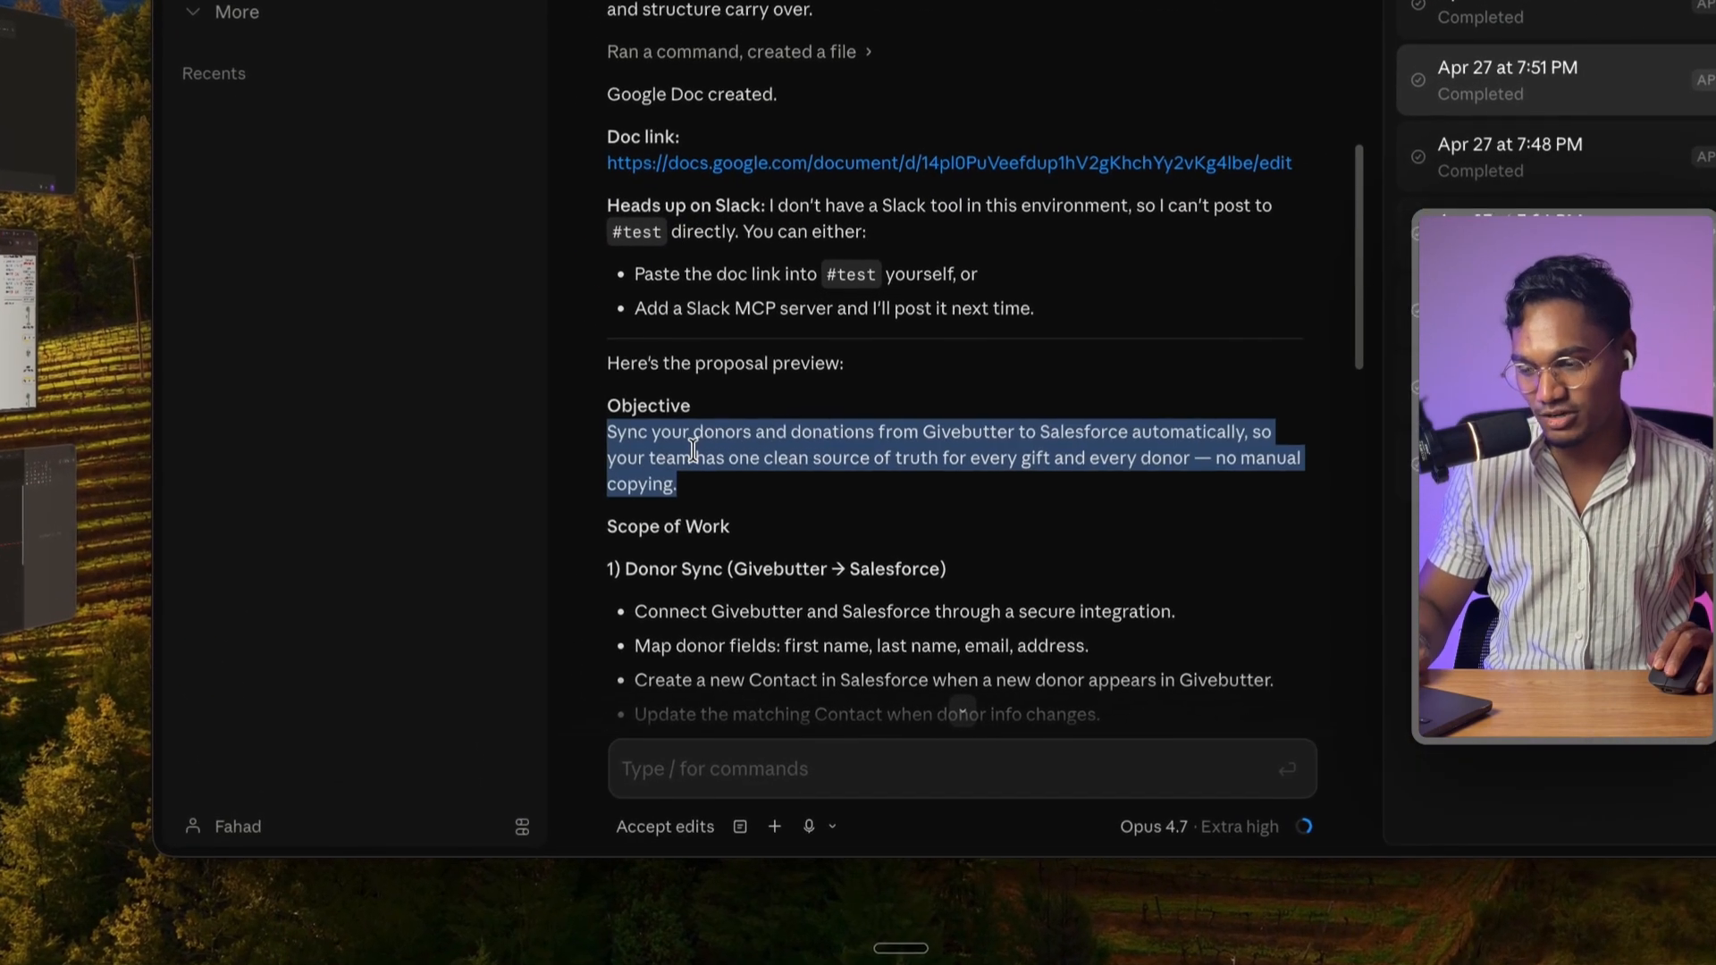
{"action": "scroll", "coordinate": [697, 402], "scroll_direction": "down", "scroll_amount": 1}
{"action": "triple_click", "coordinate": [710, 271]}
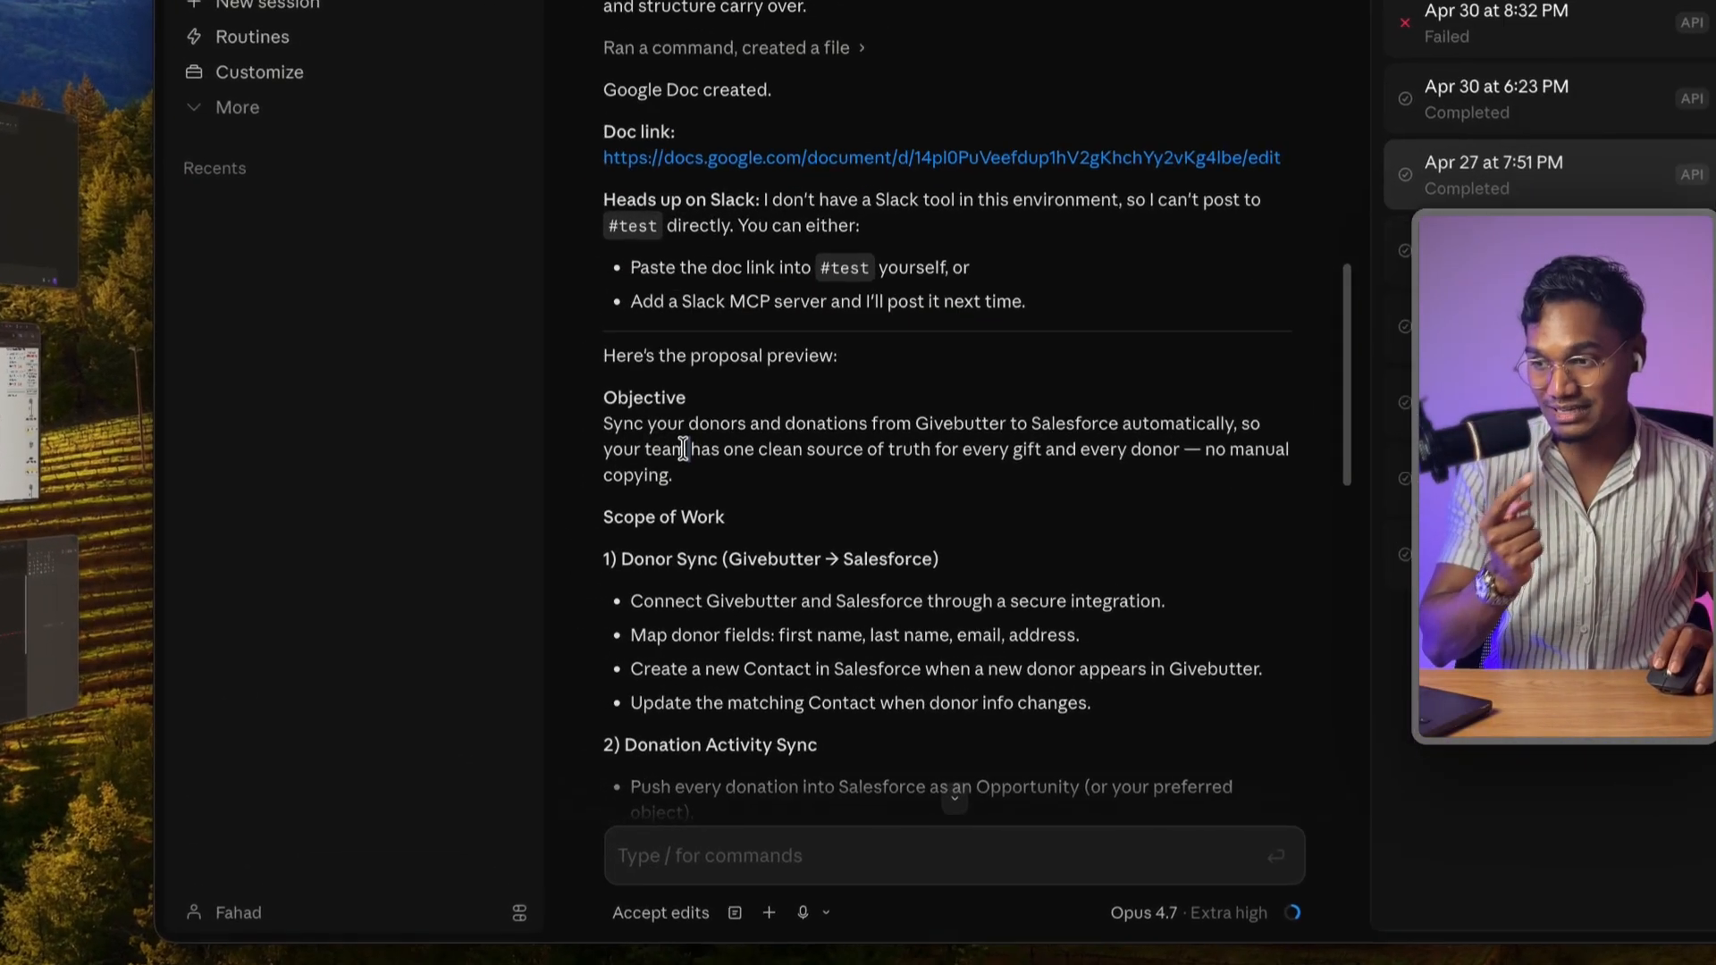
{"action": "triple_click", "coordinate": [553, 559]}
{"action": "scroll", "coordinate": [688, 444], "scroll_direction": "down", "scroll_amount": 5}
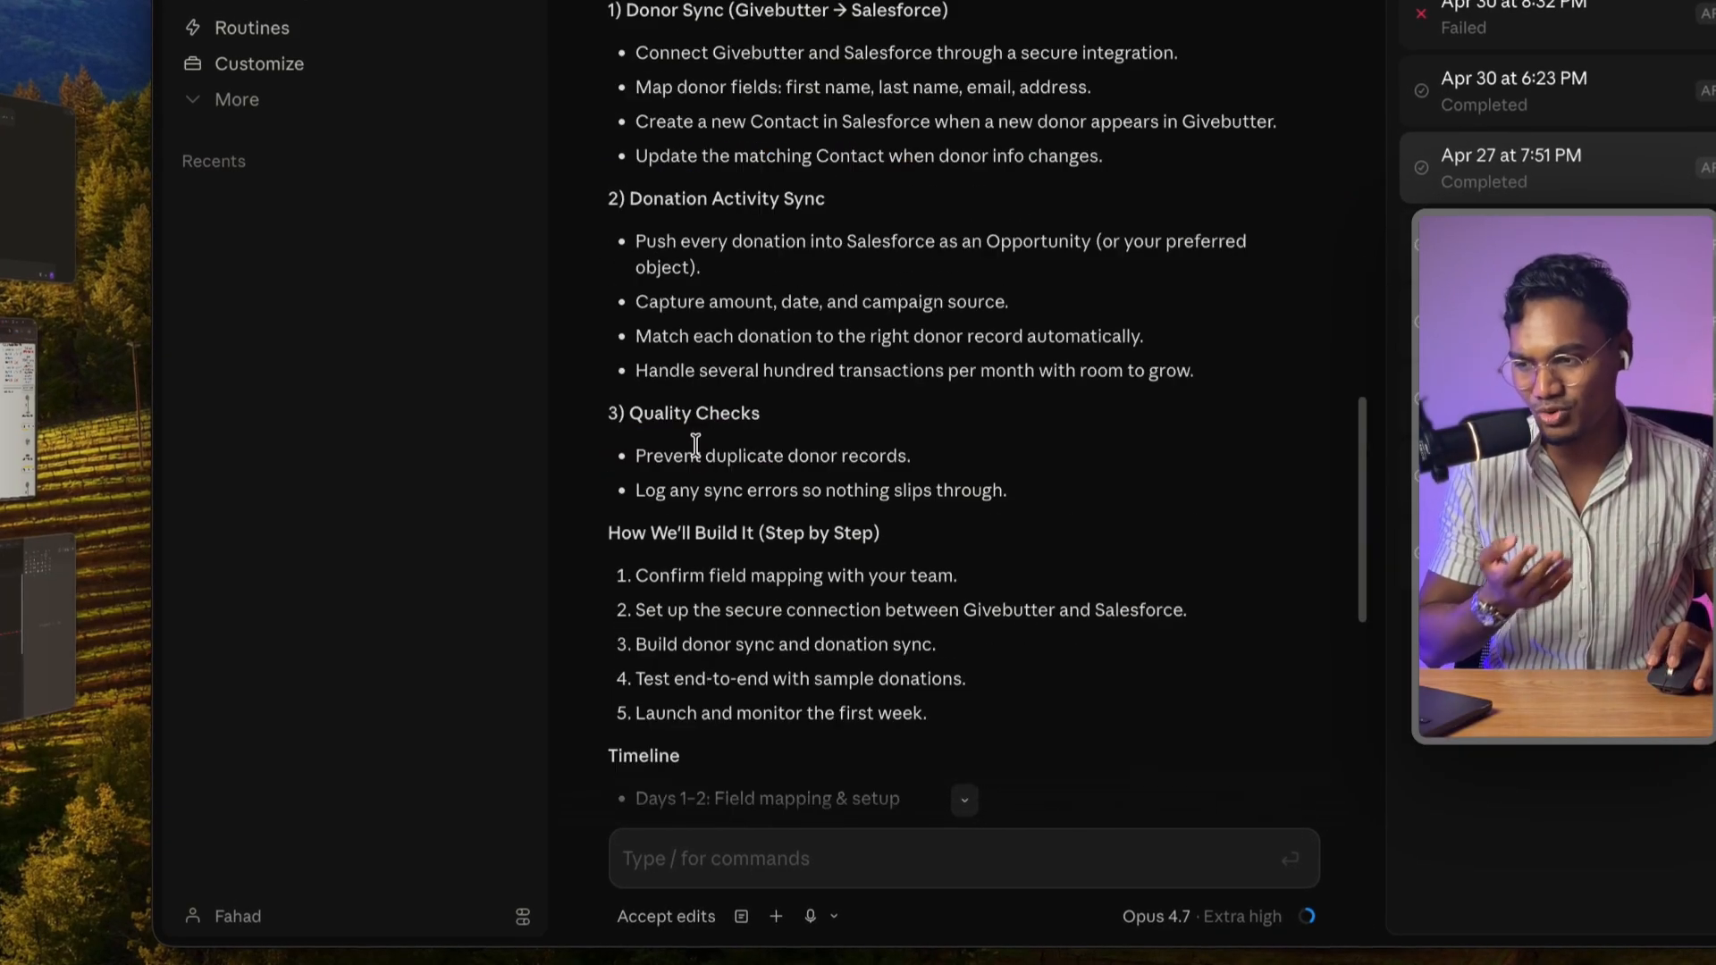
{"action": "scroll", "coordinate": [690, 447], "scroll_direction": "up", "scroll_amount": 3}
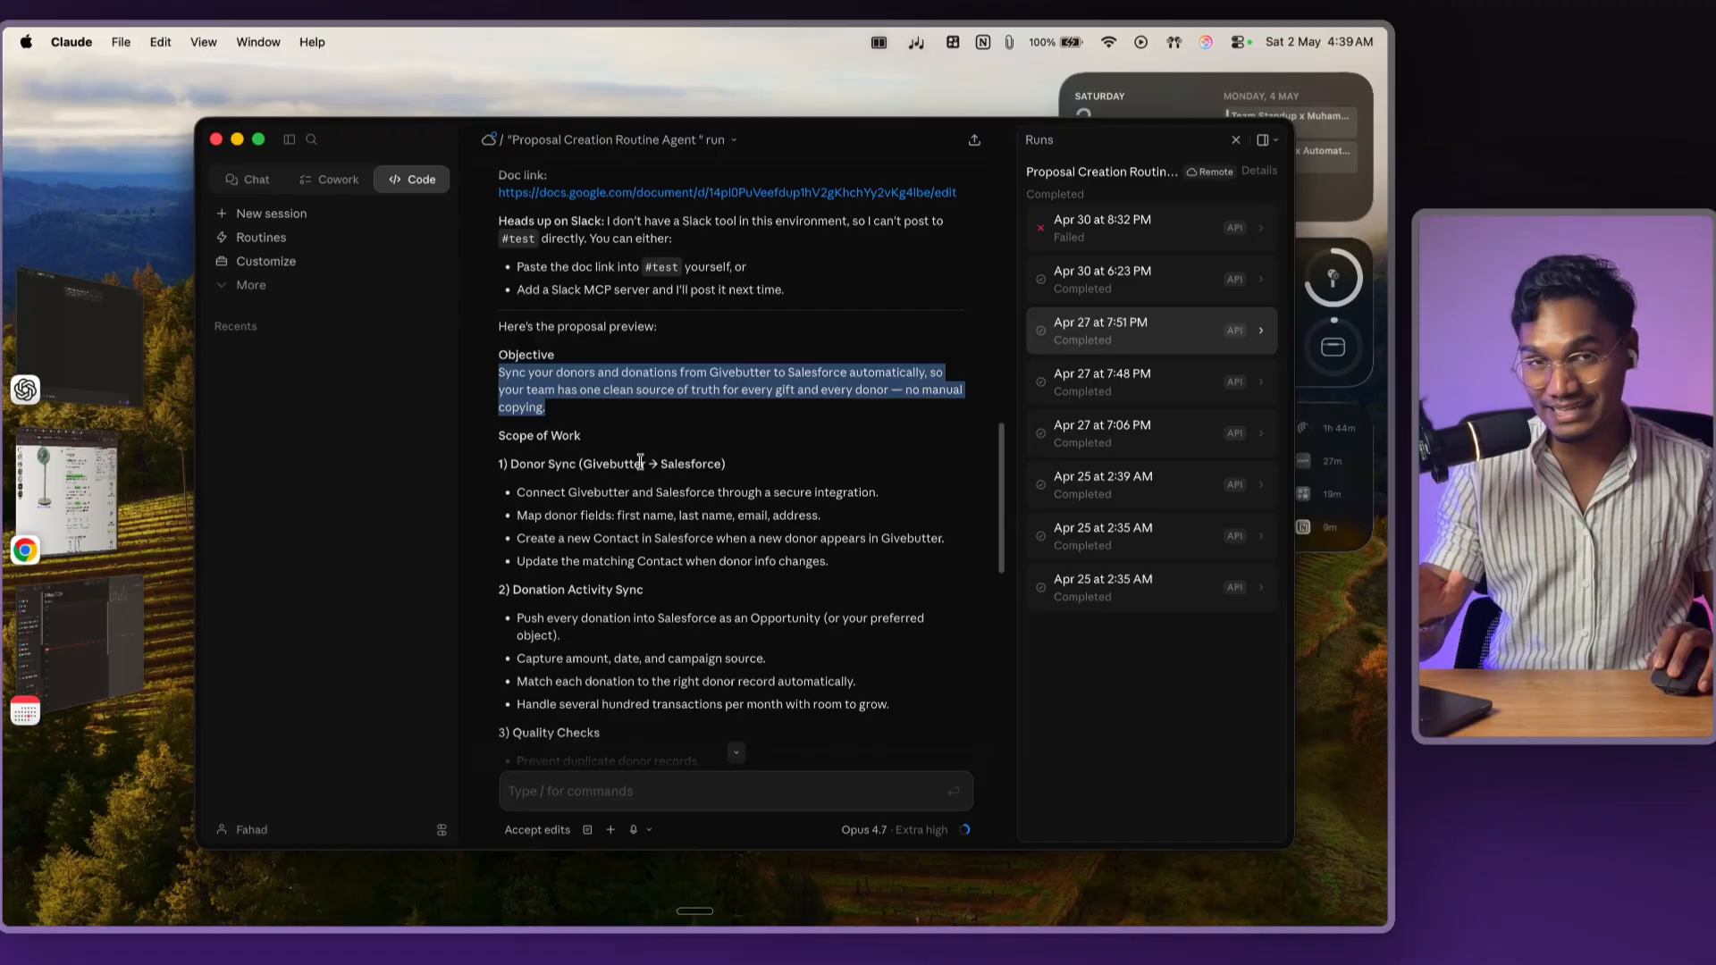
- Review the generated proposal's timeline, expected results, pricing and maintenance sections, and return to the Google Doc link
{"action": "scroll", "coordinate": [639, 461], "scroll_direction": "down", "scroll_amount": 10}
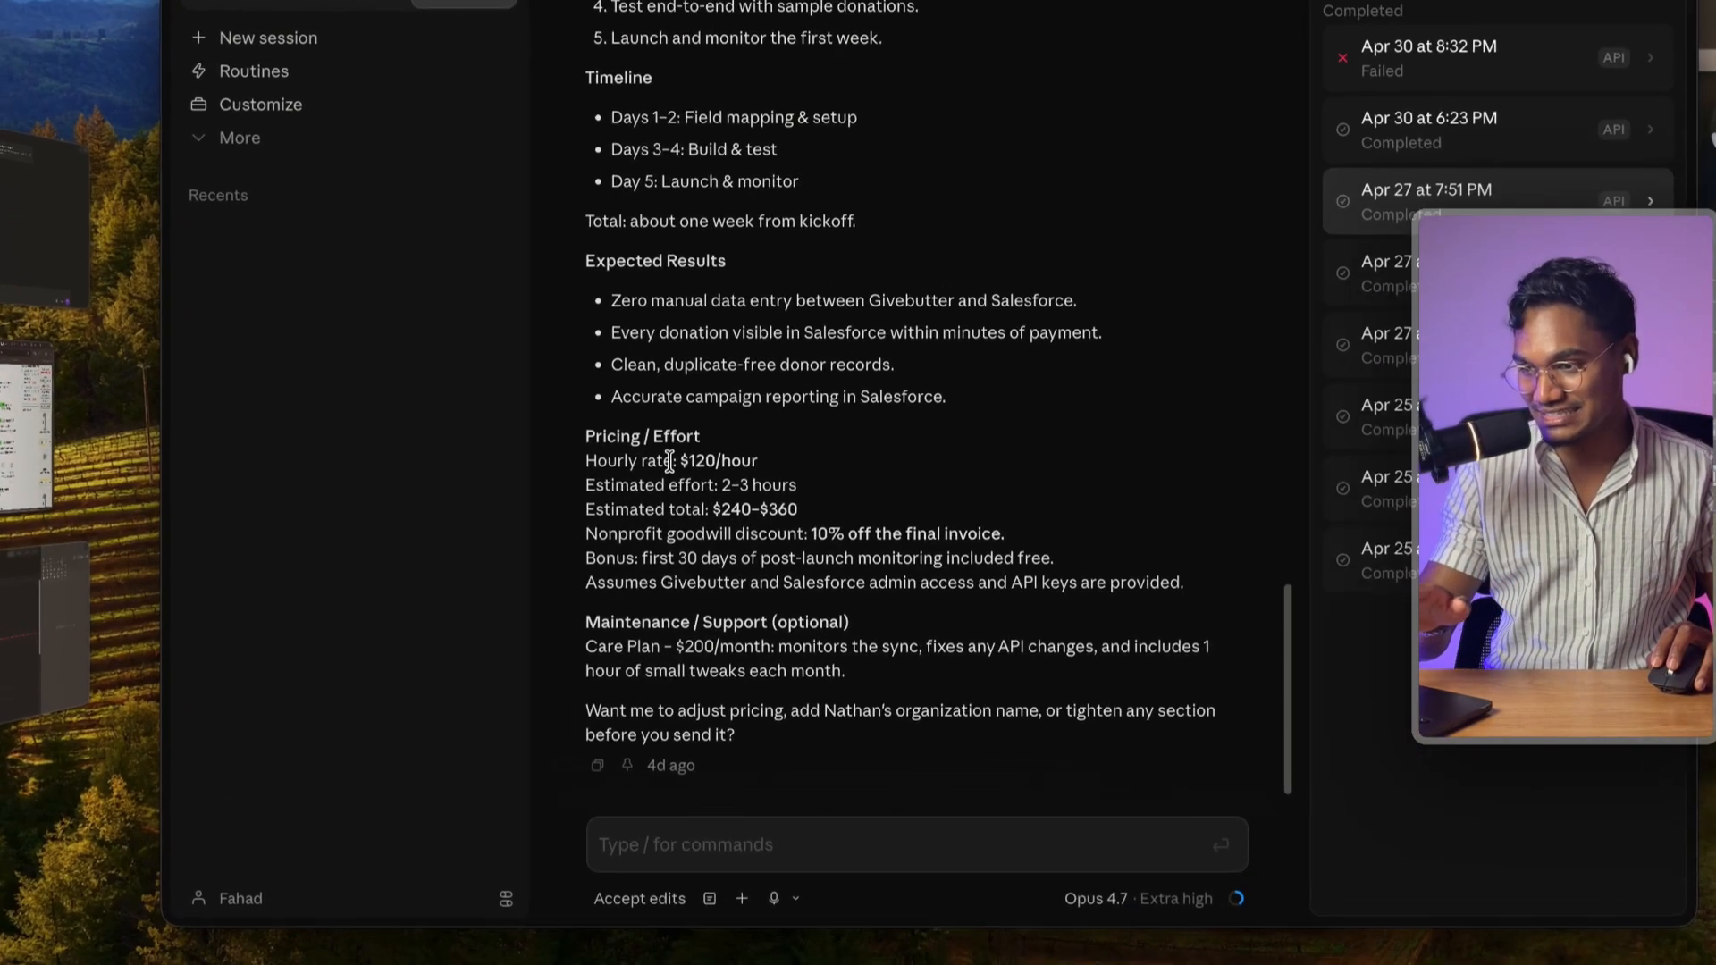
{"action": "triple_click", "coordinate": [588, 517]}
{"action": "double_click", "coordinate": [602, 533]}
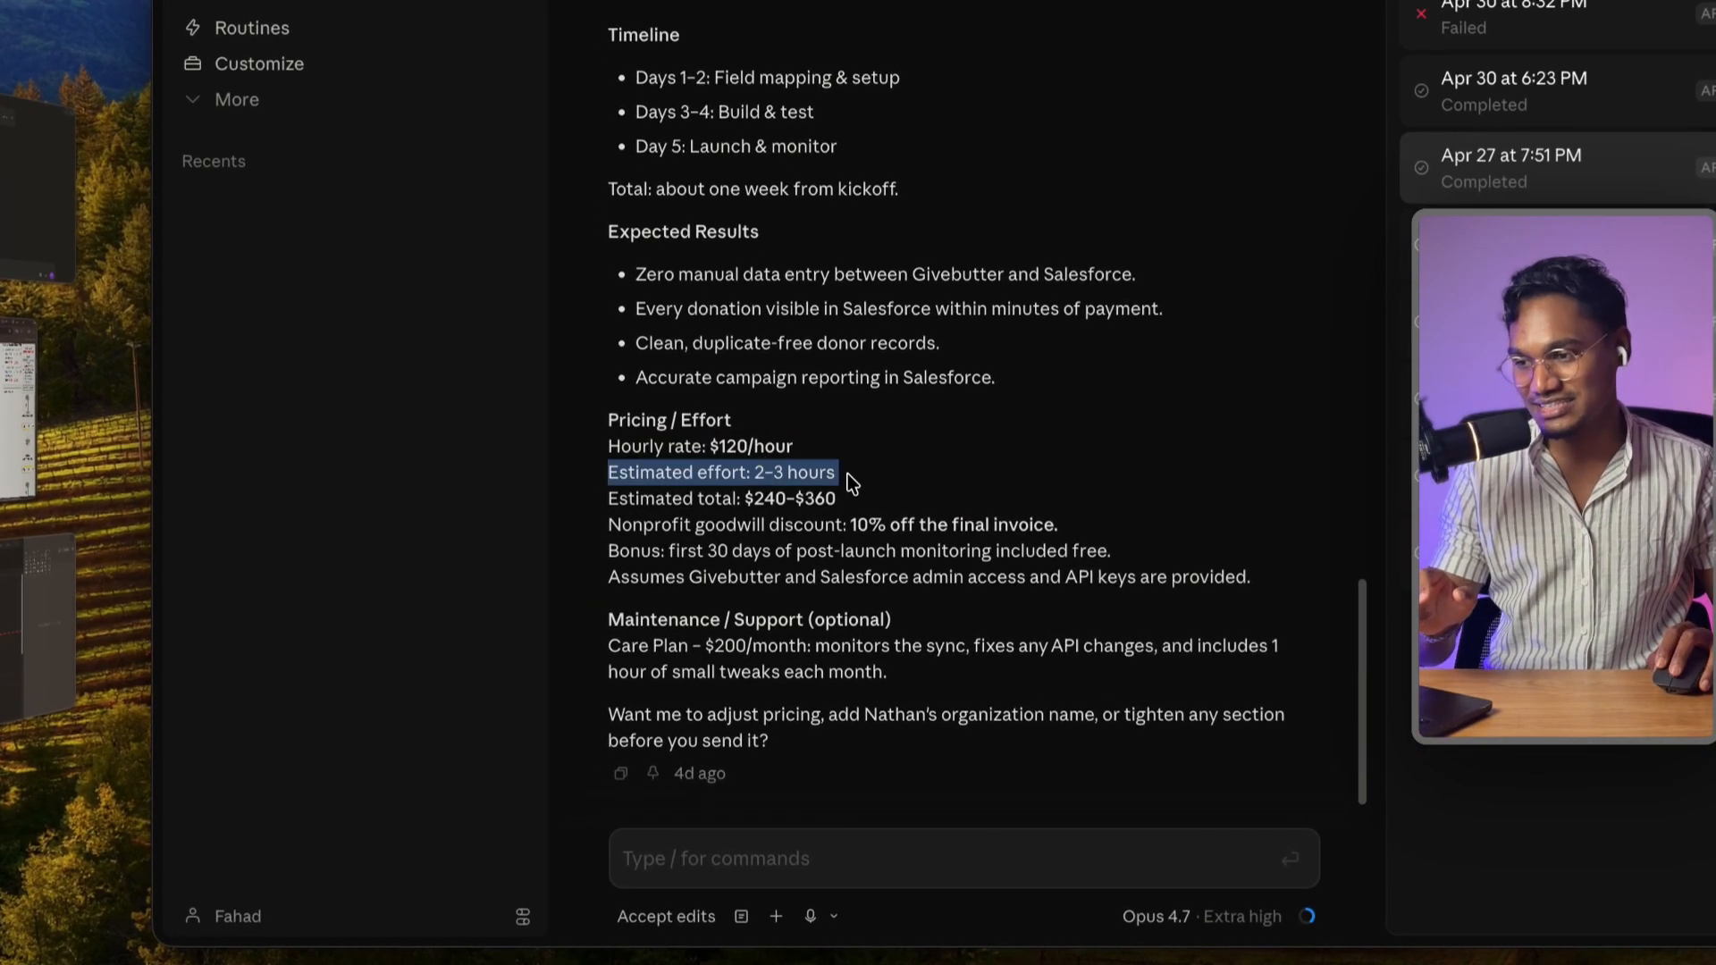
{"action": "scroll", "coordinate": [849, 483], "scroll_direction": "down", "scroll_amount": 1}
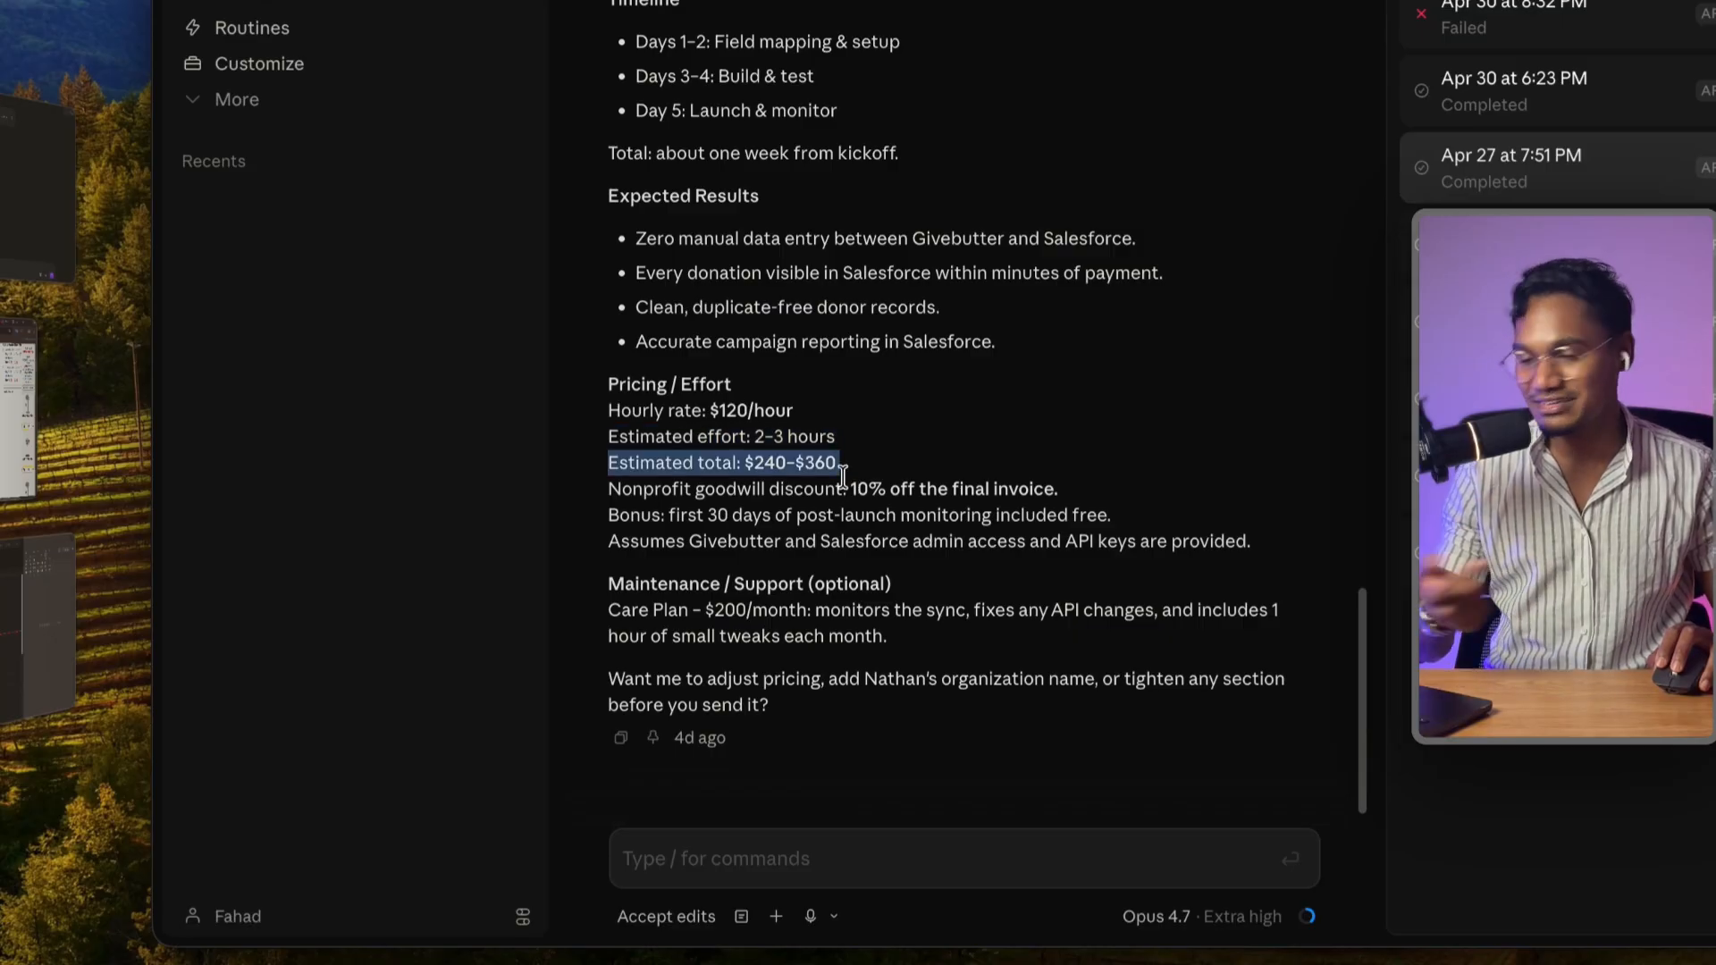
{"action": "scroll", "coordinate": [841, 464], "scroll_direction": "down", "scroll_amount": 1}
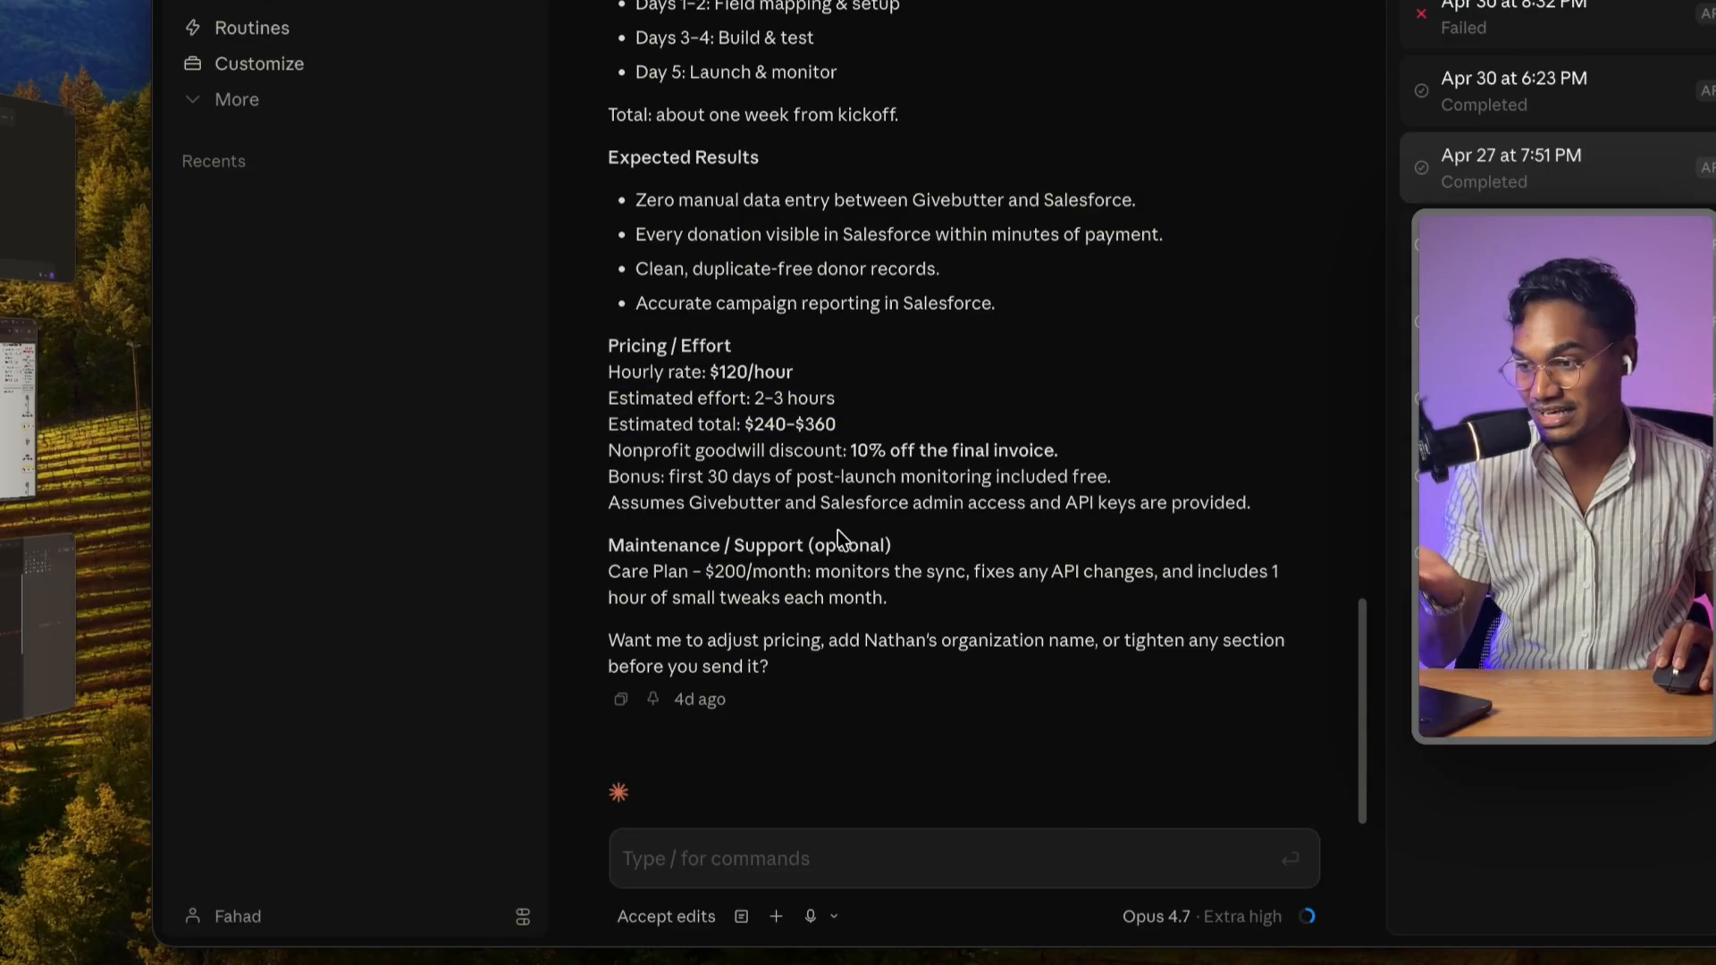
{"action": "scroll", "coordinate": [838, 535], "scroll_direction": "up", "scroll_amount": 1}
{"action": "scroll", "coordinate": [752, 556], "scroll_direction": "up", "scroll_amount": 10}
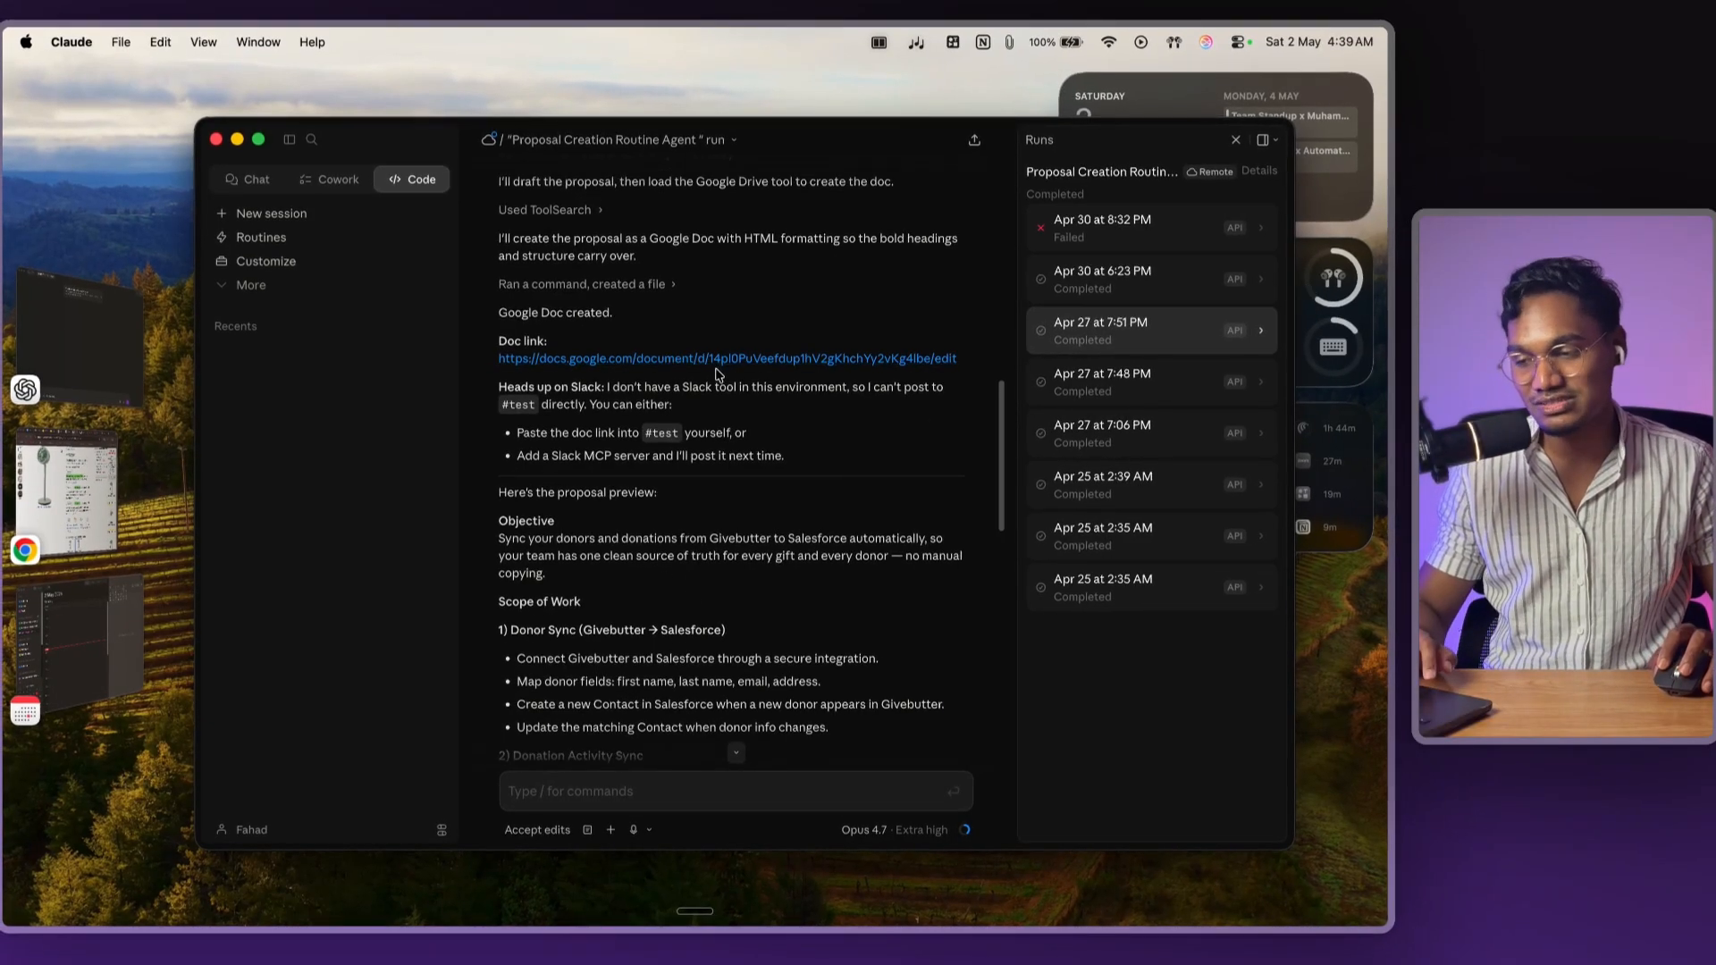
- Open Canva in a new browser tab and open the AI-Powered Content Engine & Performance Tracking proposal design
{"action": "key", "text": "ctrl+Right"}
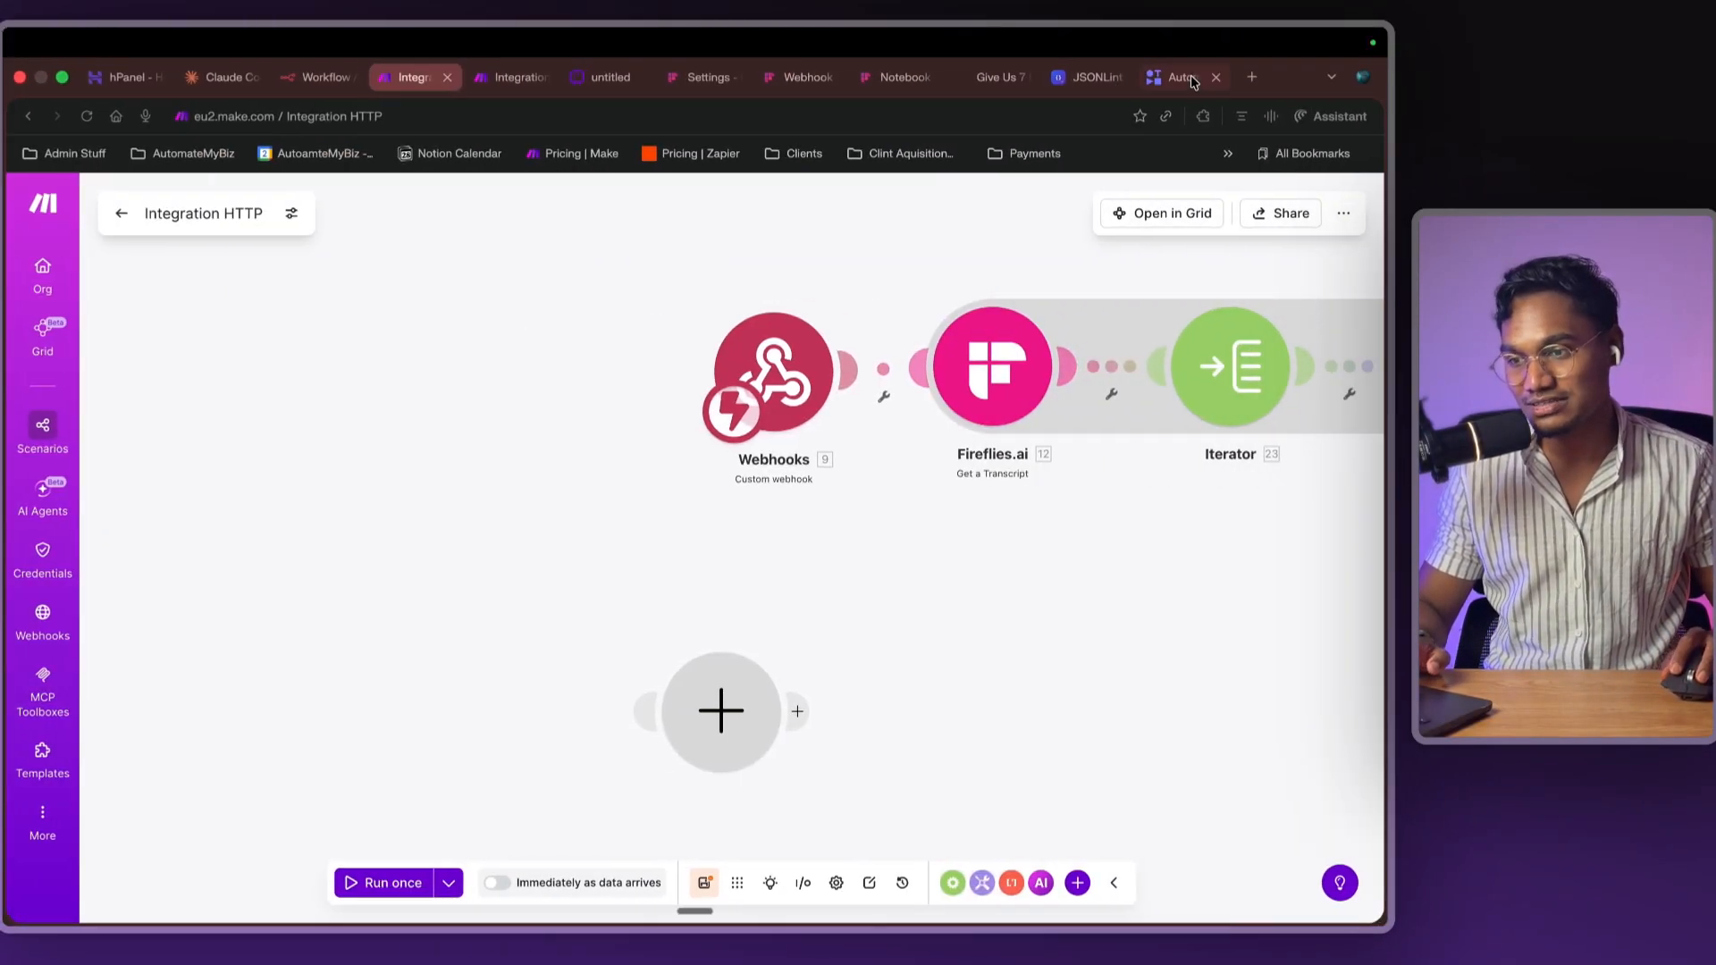
{"action": "left_click", "coordinate": [1193, 77]}
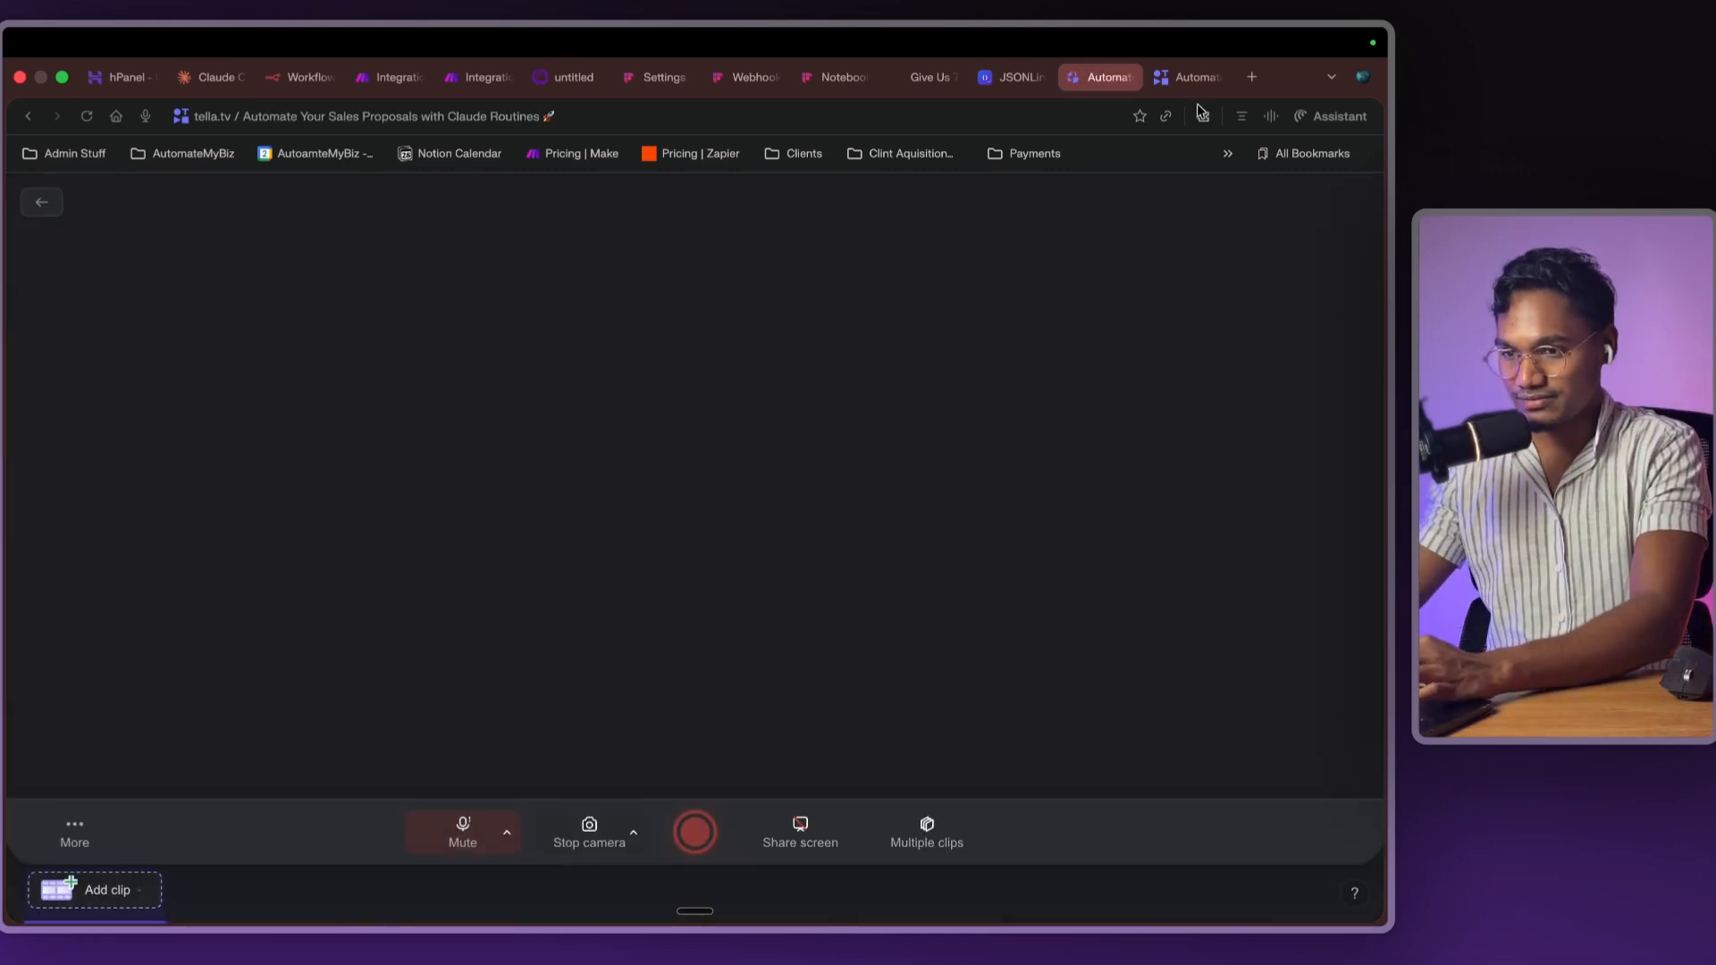
{"action": "left_click", "coordinate": [1252, 77]}
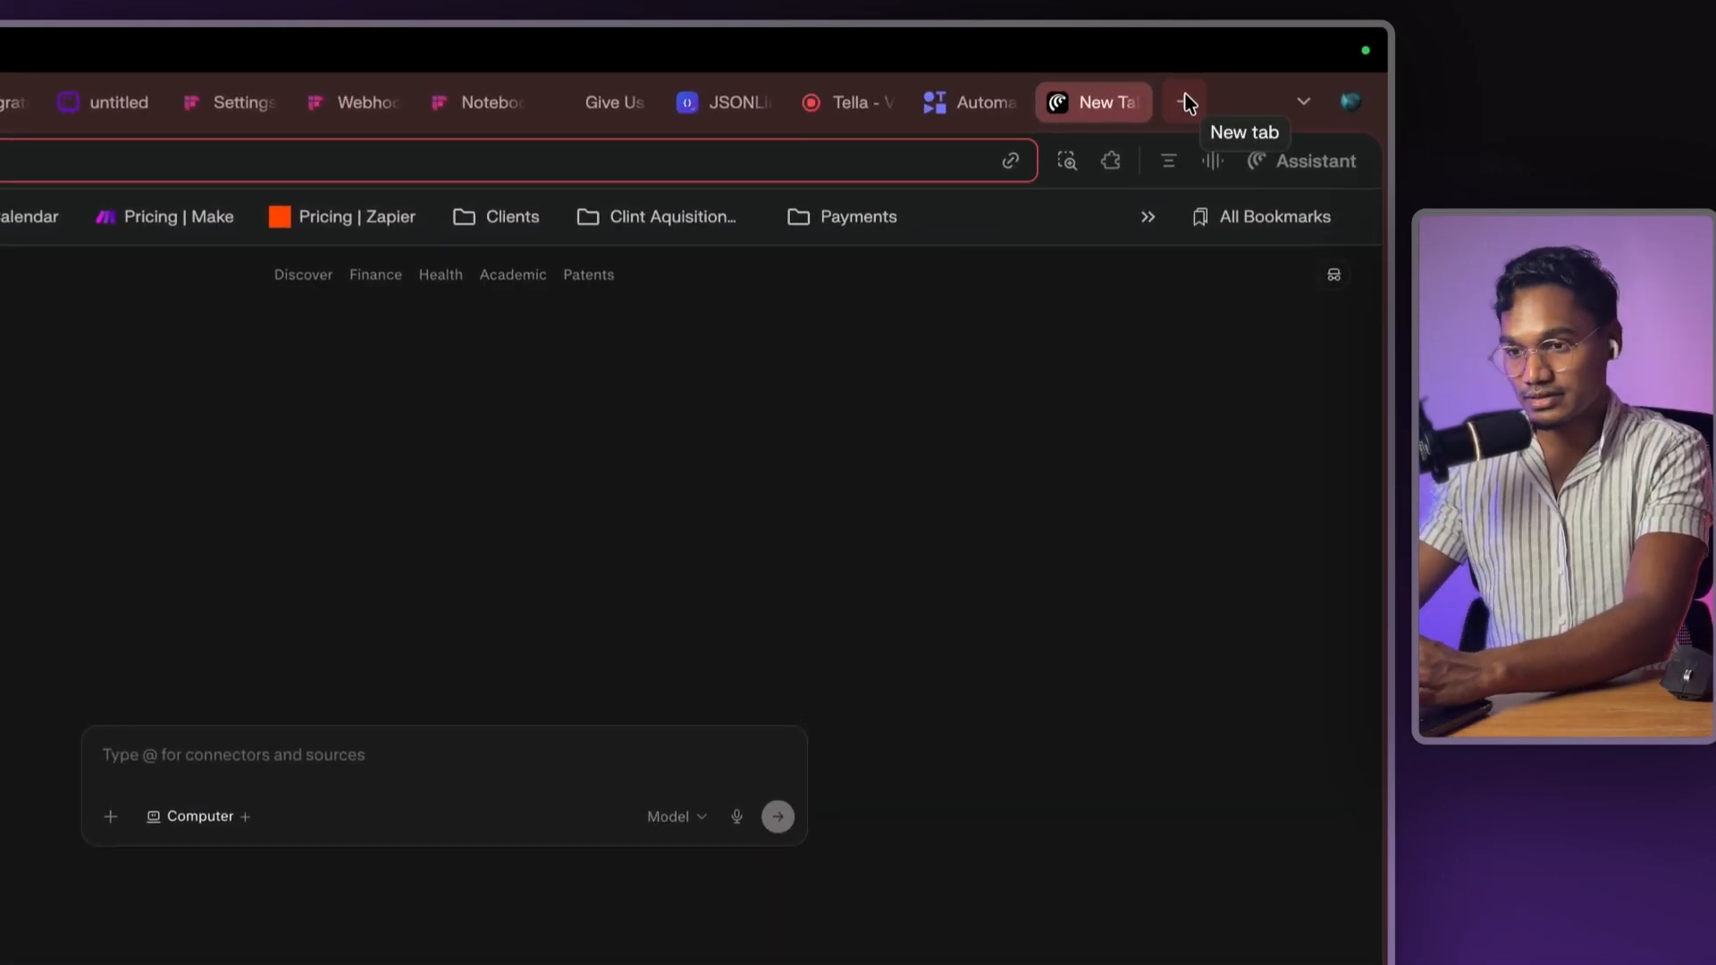
{"action": "type", "text": "canva.com"}
{"action": "key", "text": "Return"}
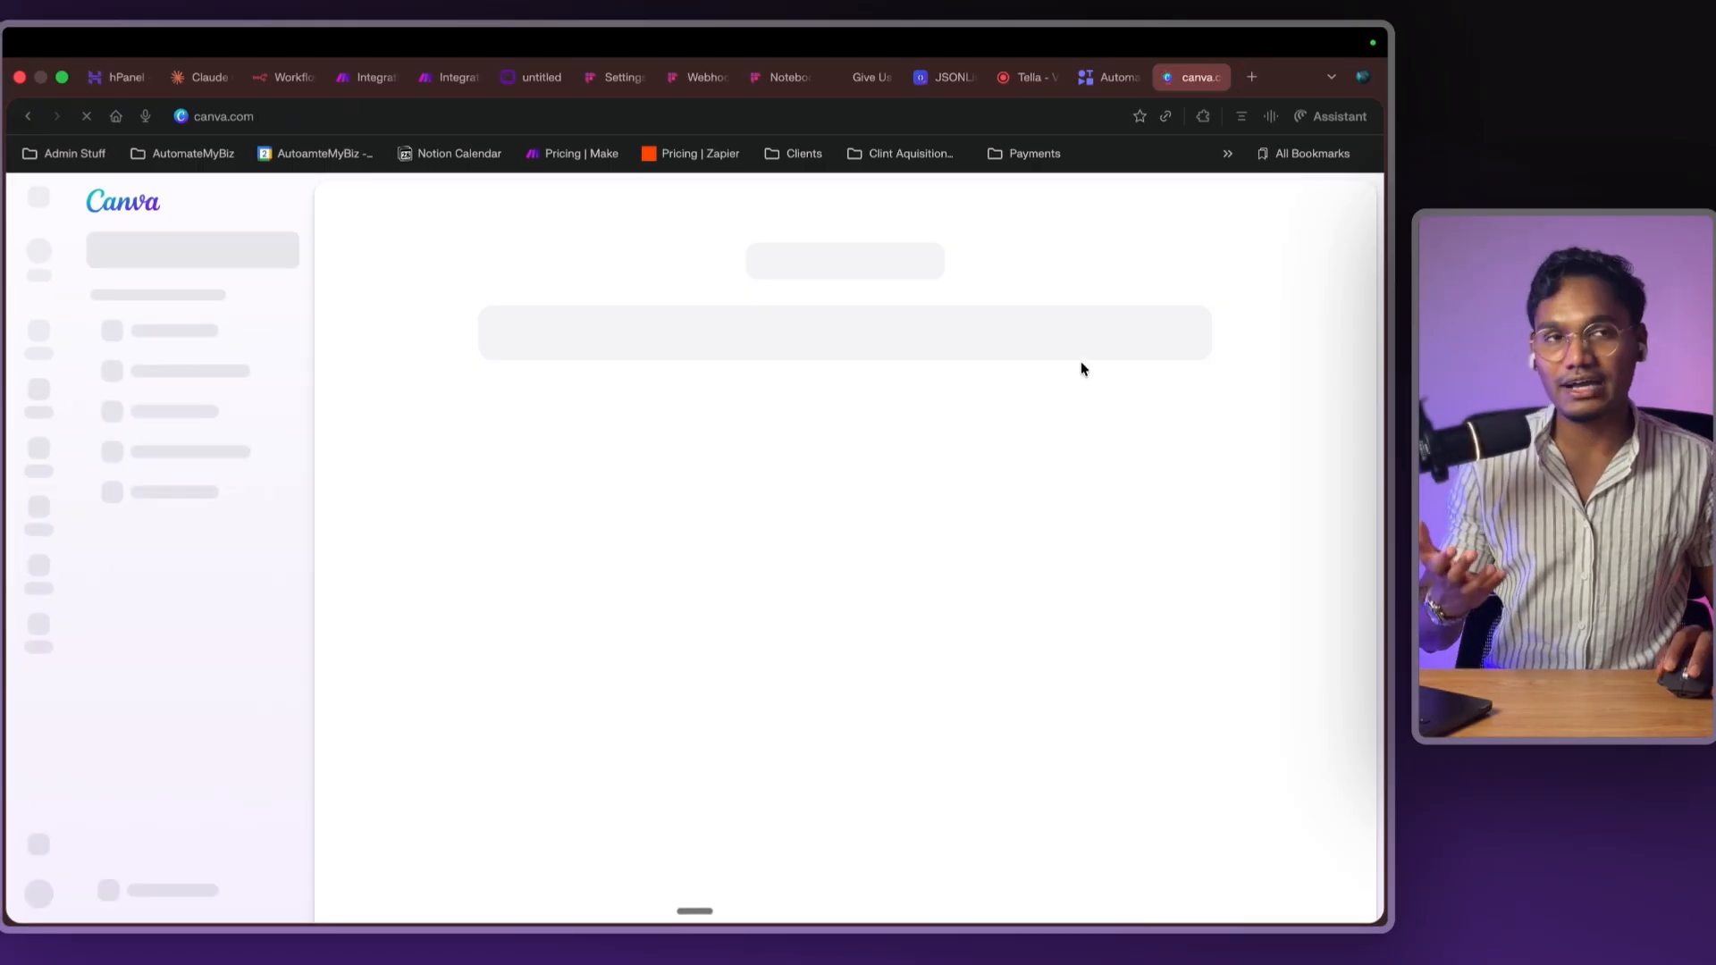
{"action": "scroll", "coordinate": [570, 581], "scroll_direction": "down", "scroll_amount": 4}
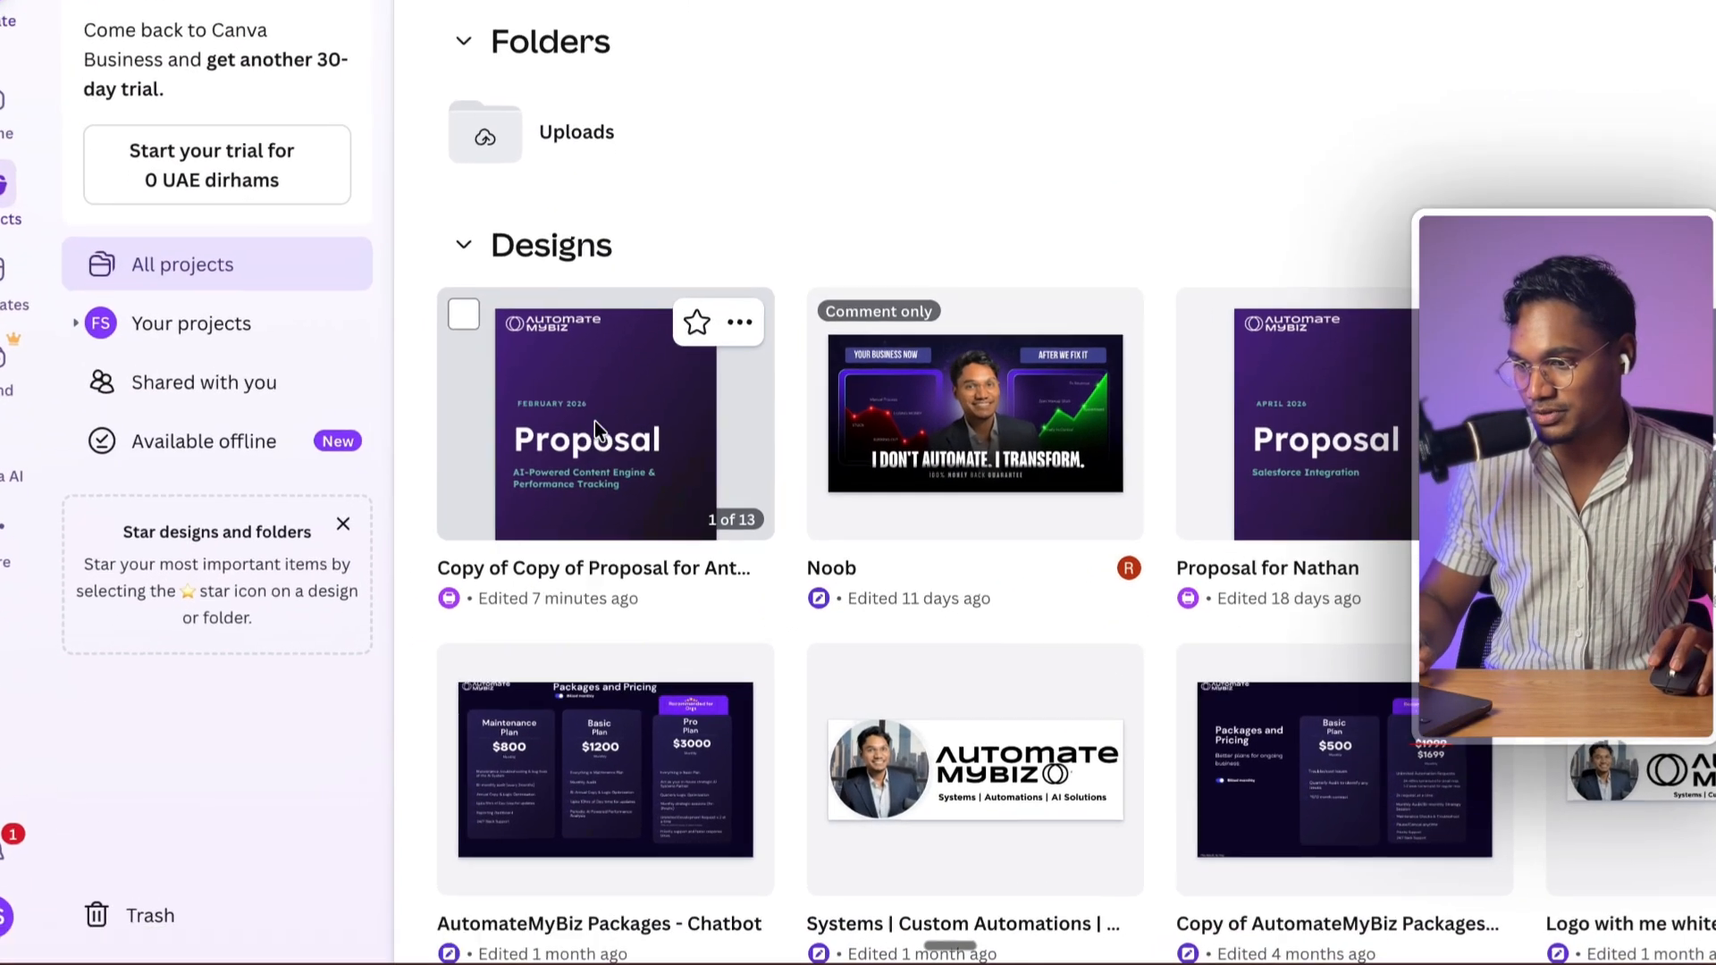
{"action": "left_click", "coordinate": [452, 666]}
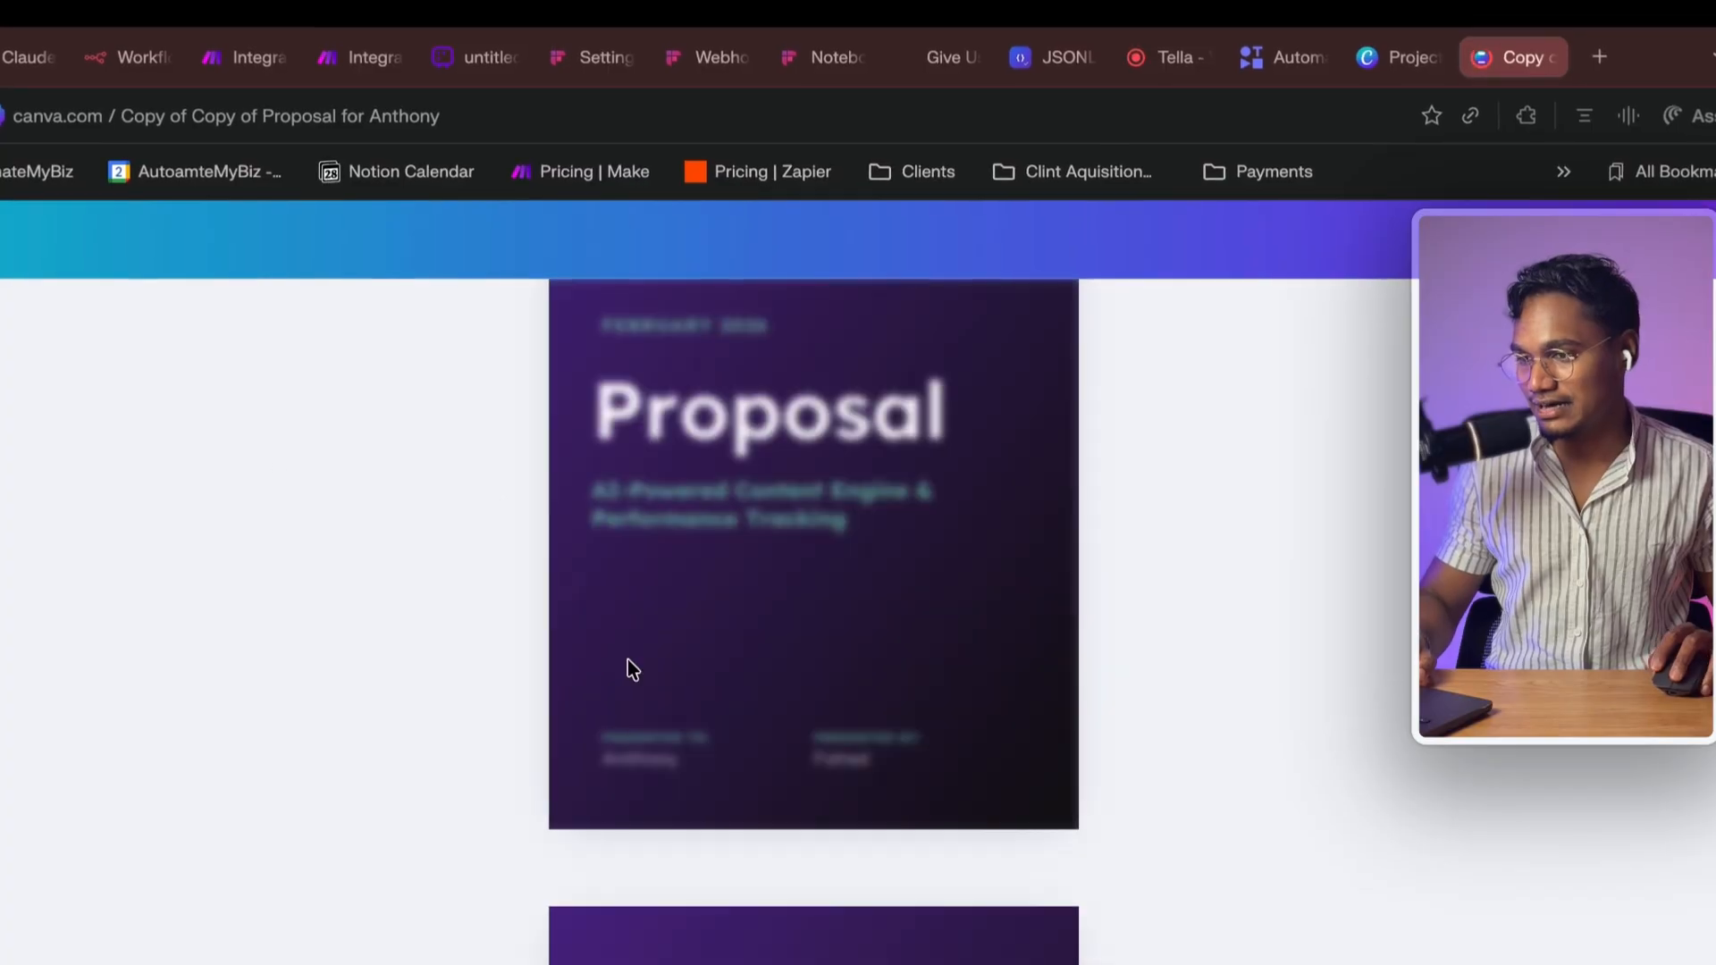
- Compare the Canva proposal's Project Scope page with the objective and scope text of the Claude run
{"action": "scroll", "coordinate": [801, 614], "scroll_direction": "down", "scroll_amount": 15}
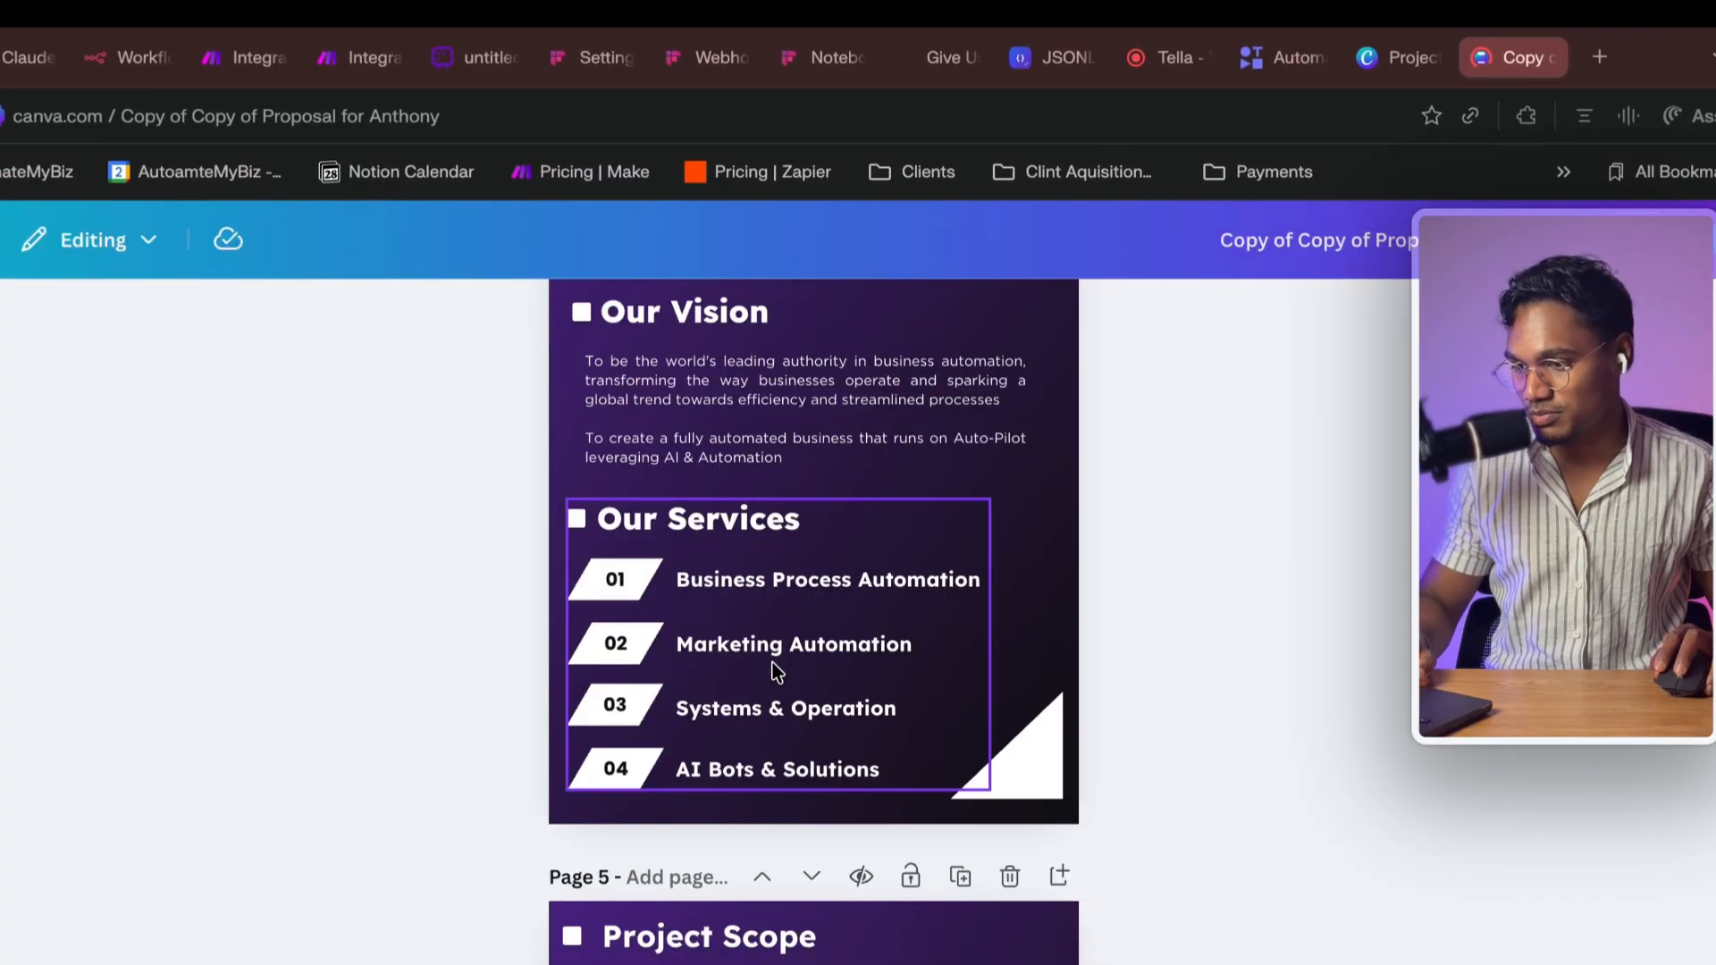
{"action": "scroll", "coordinate": [774, 662], "scroll_direction": "down", "scroll_amount": 6}
{"action": "triple_click", "coordinate": [649, 625]}
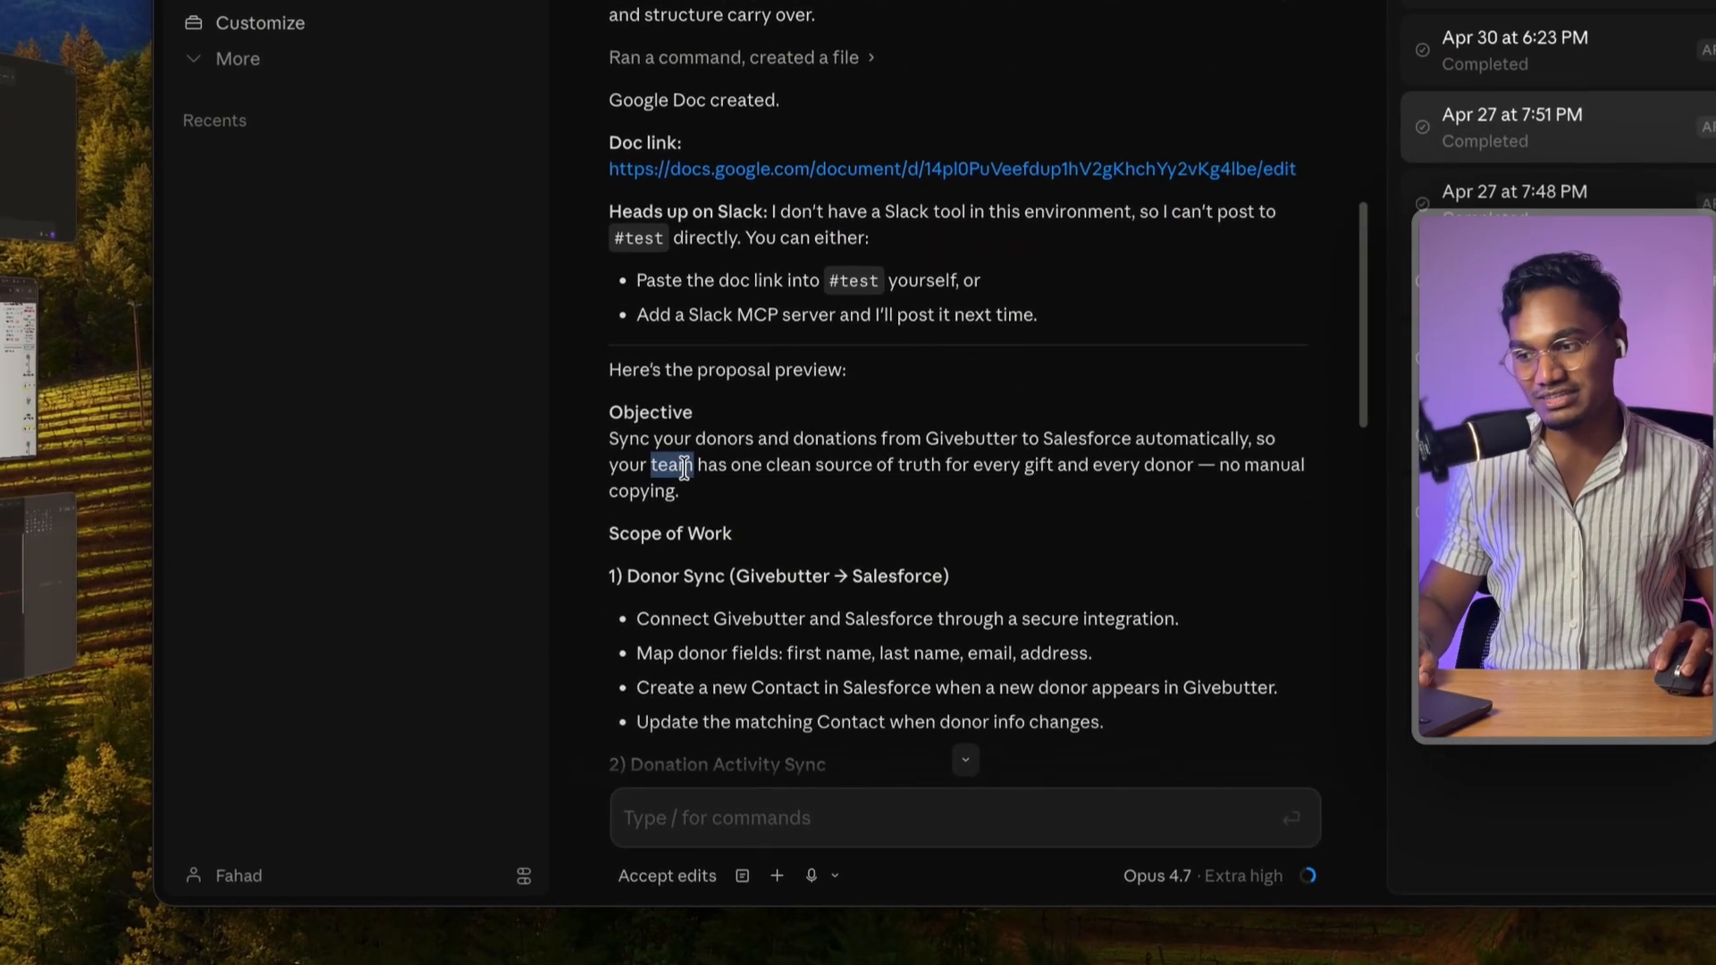
{"action": "triple_click", "coordinate": [701, 530]}
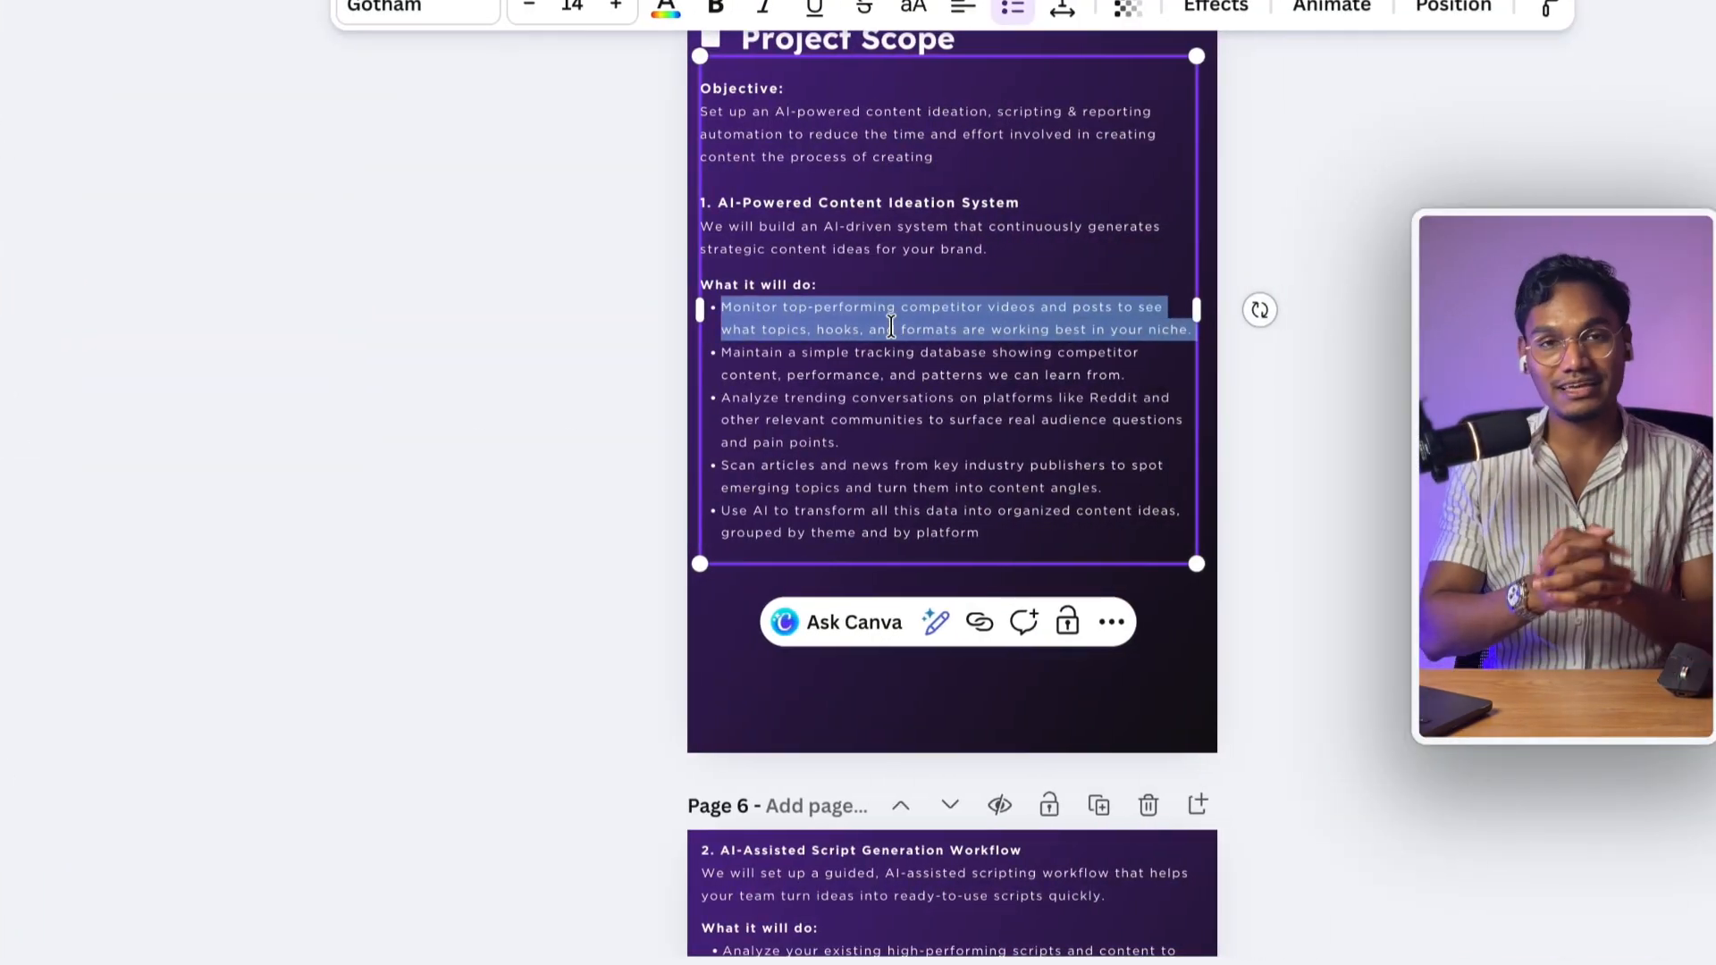